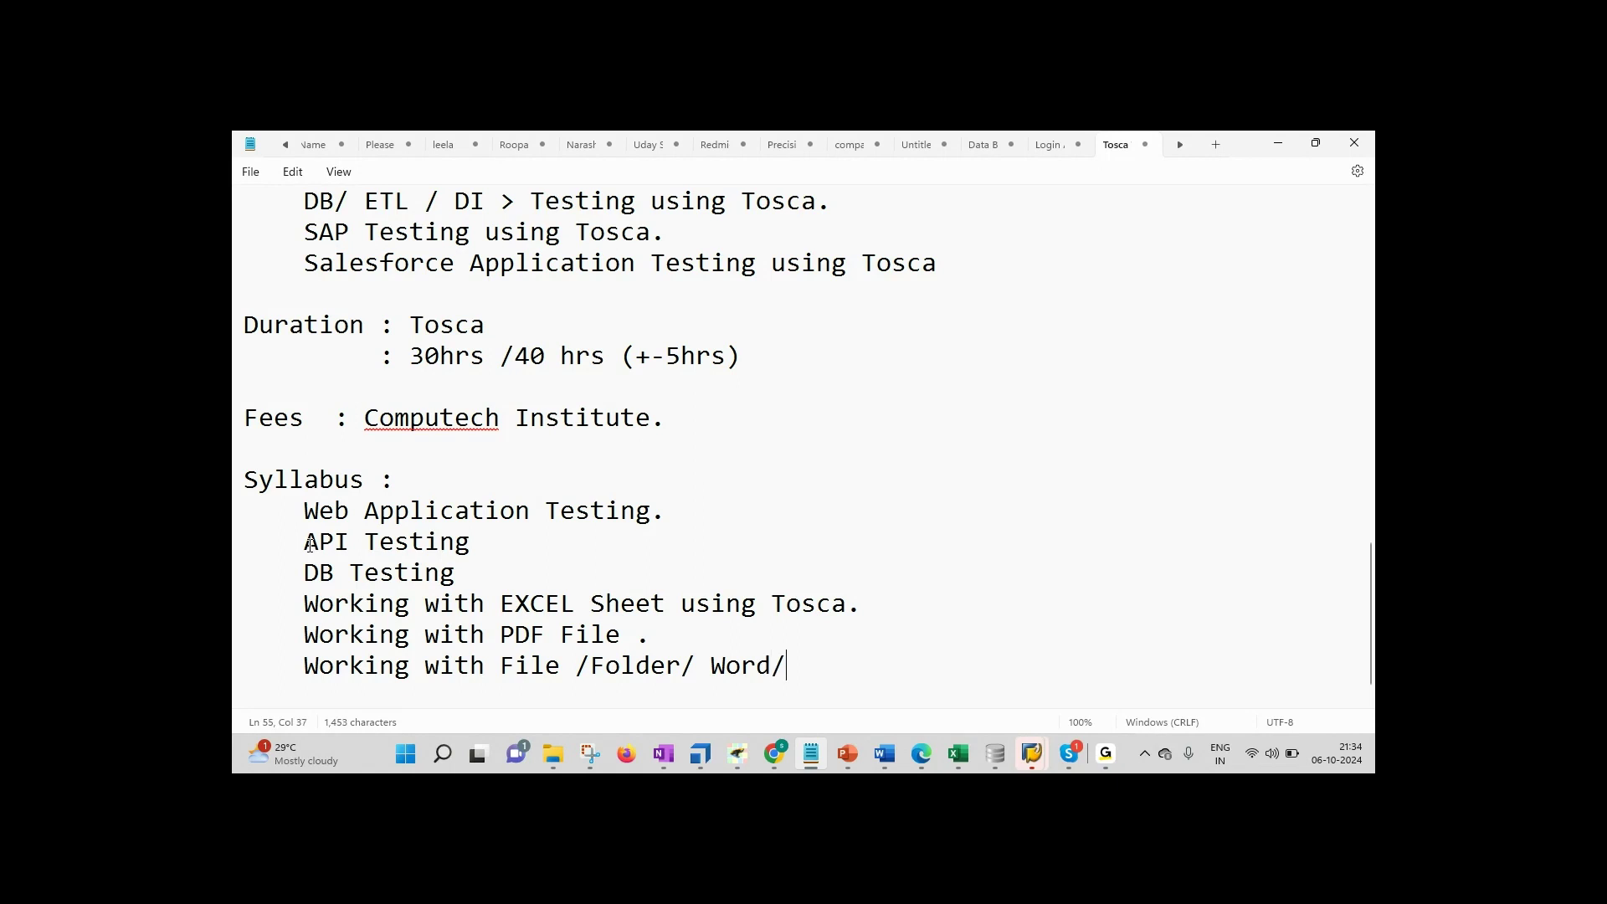
Step: Finish the file-handling line by adding 'NotePad.' after Word/
type("PAd")
key("BackSpace")
key("BackSpace")
type("ad/")
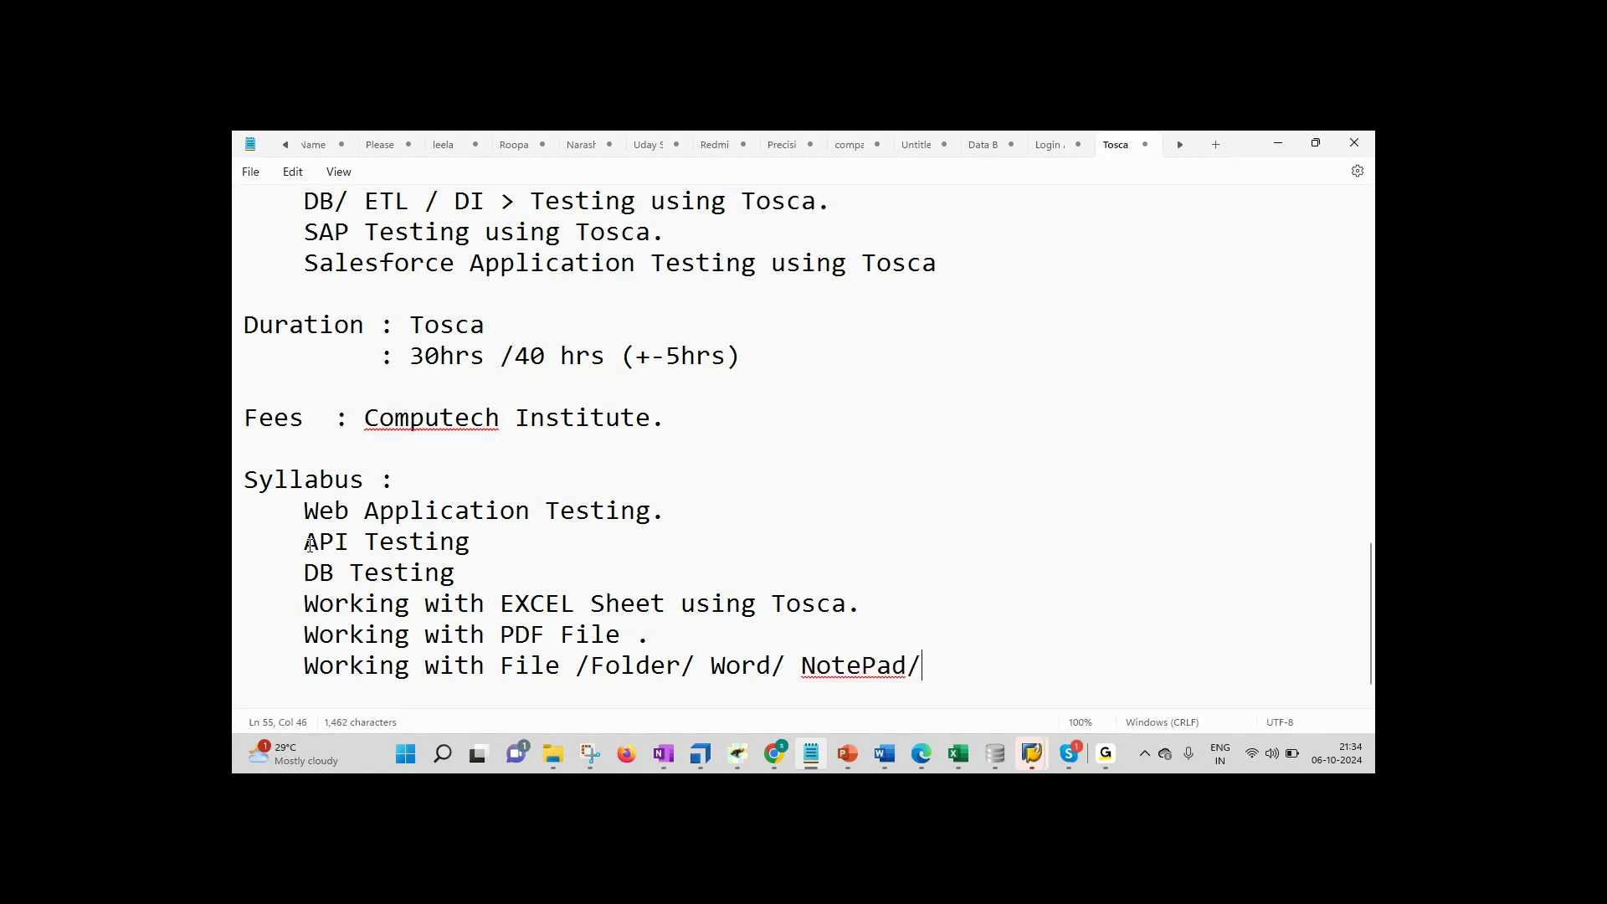
key("BackSpace")
type(".")
Step: Add indented syllabus lines 'Strings' and 'Date.' below it
key("Return")
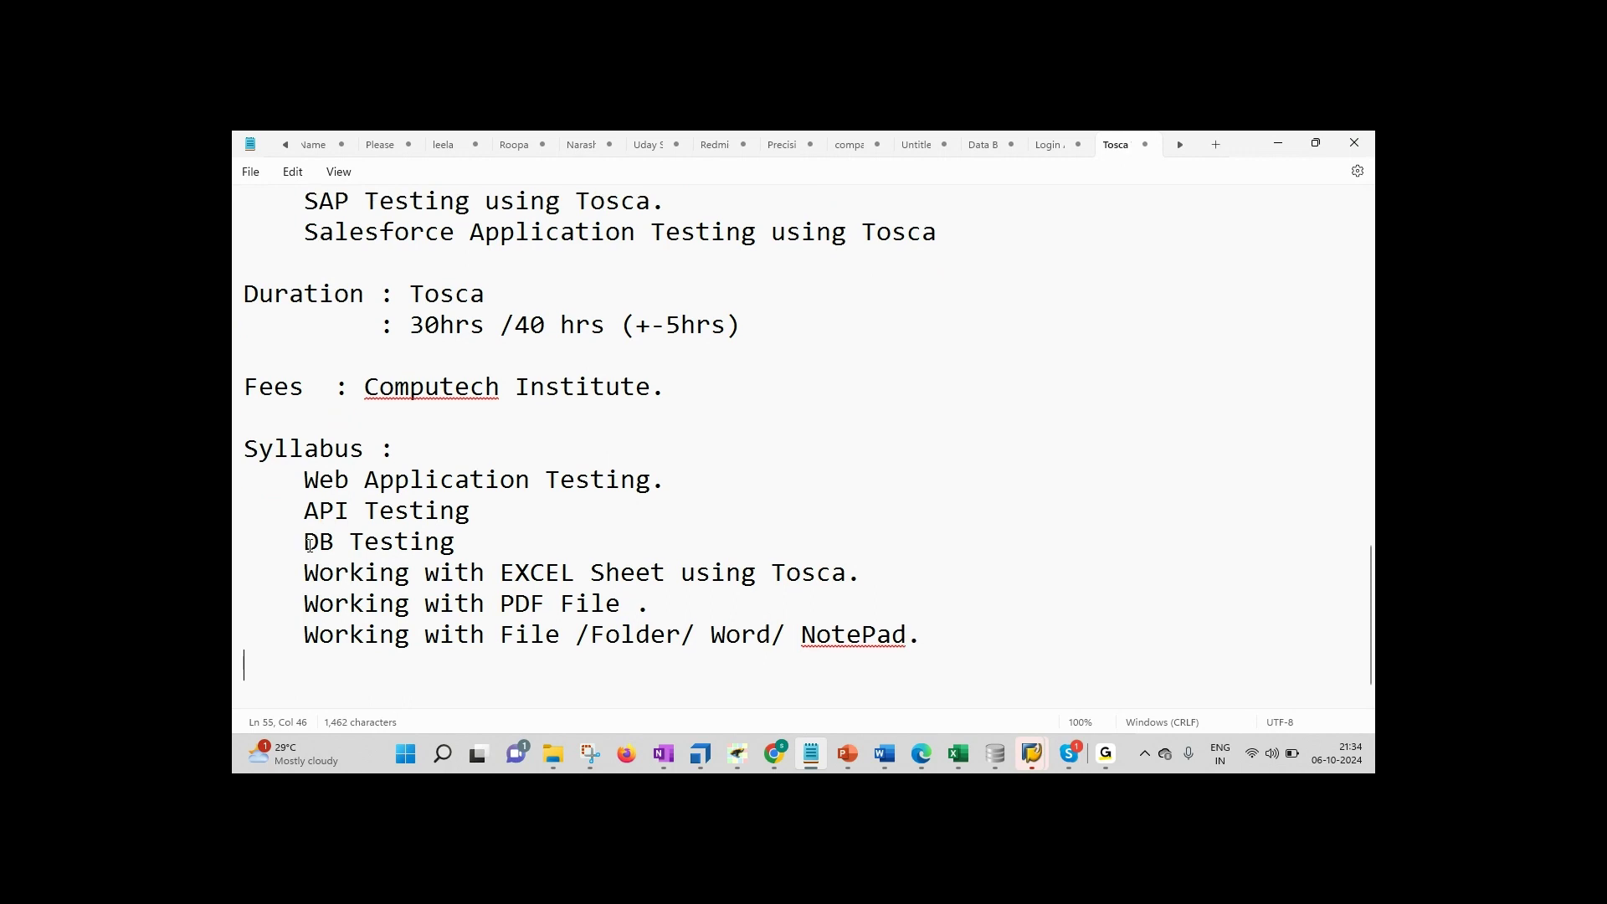
type("String")
key("BackSpace")
type("s")
key("Return")
type("DA")
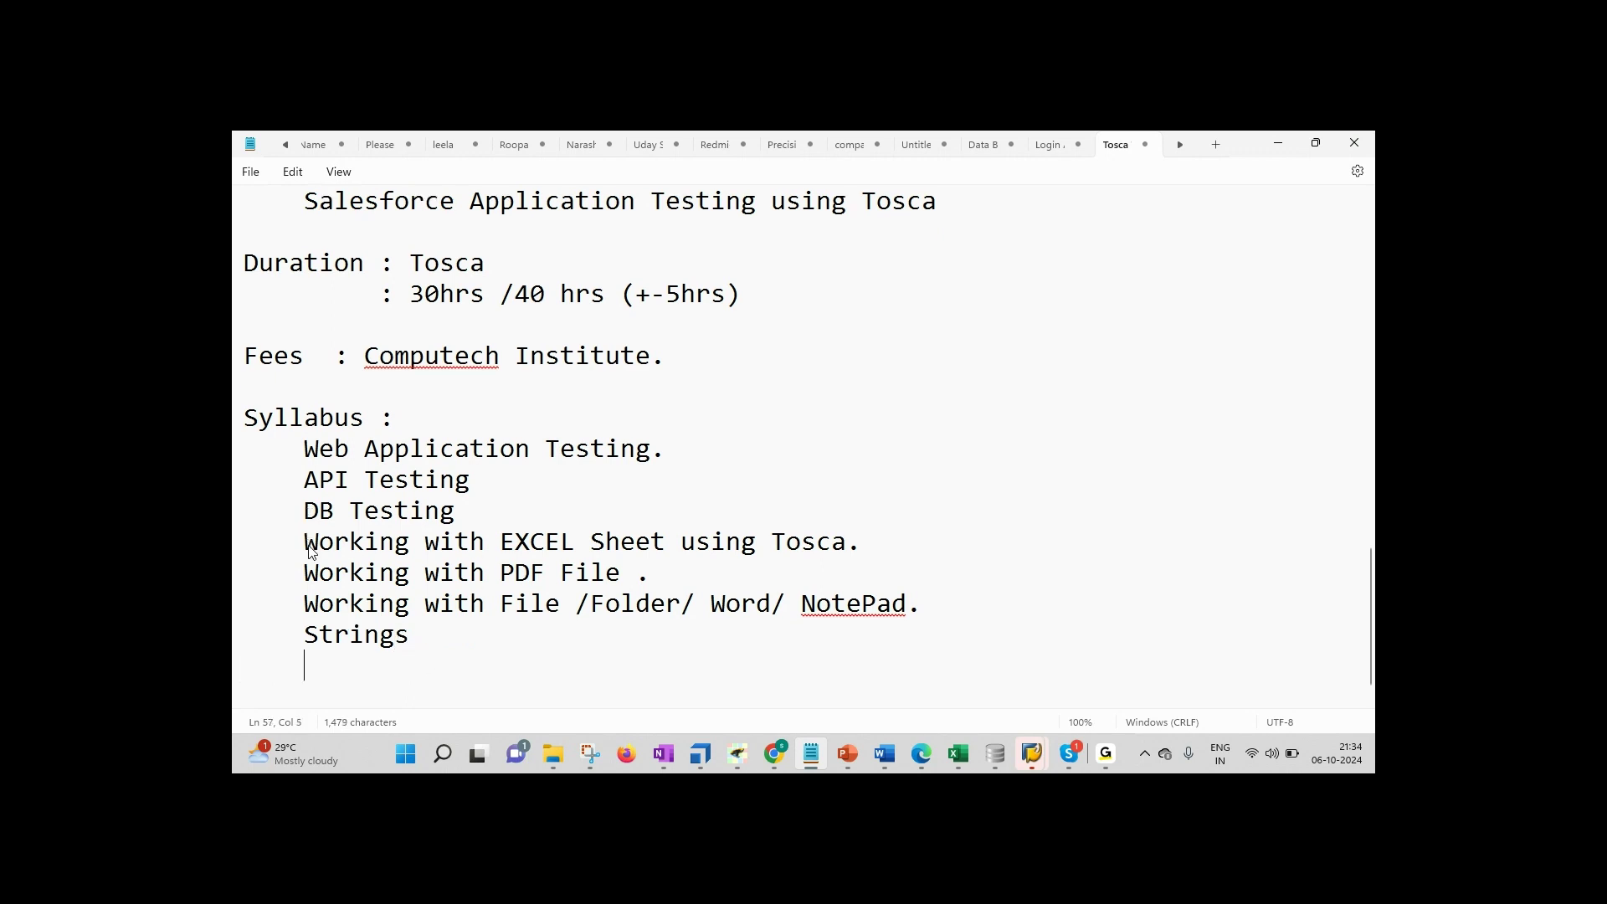
type("t")
key("BackSpace")
key("BackSpace")
type("ate.")
Step: Add the line 'Clicks, Drag and Drop, Long click , Right Click.' below Date
key("Return")
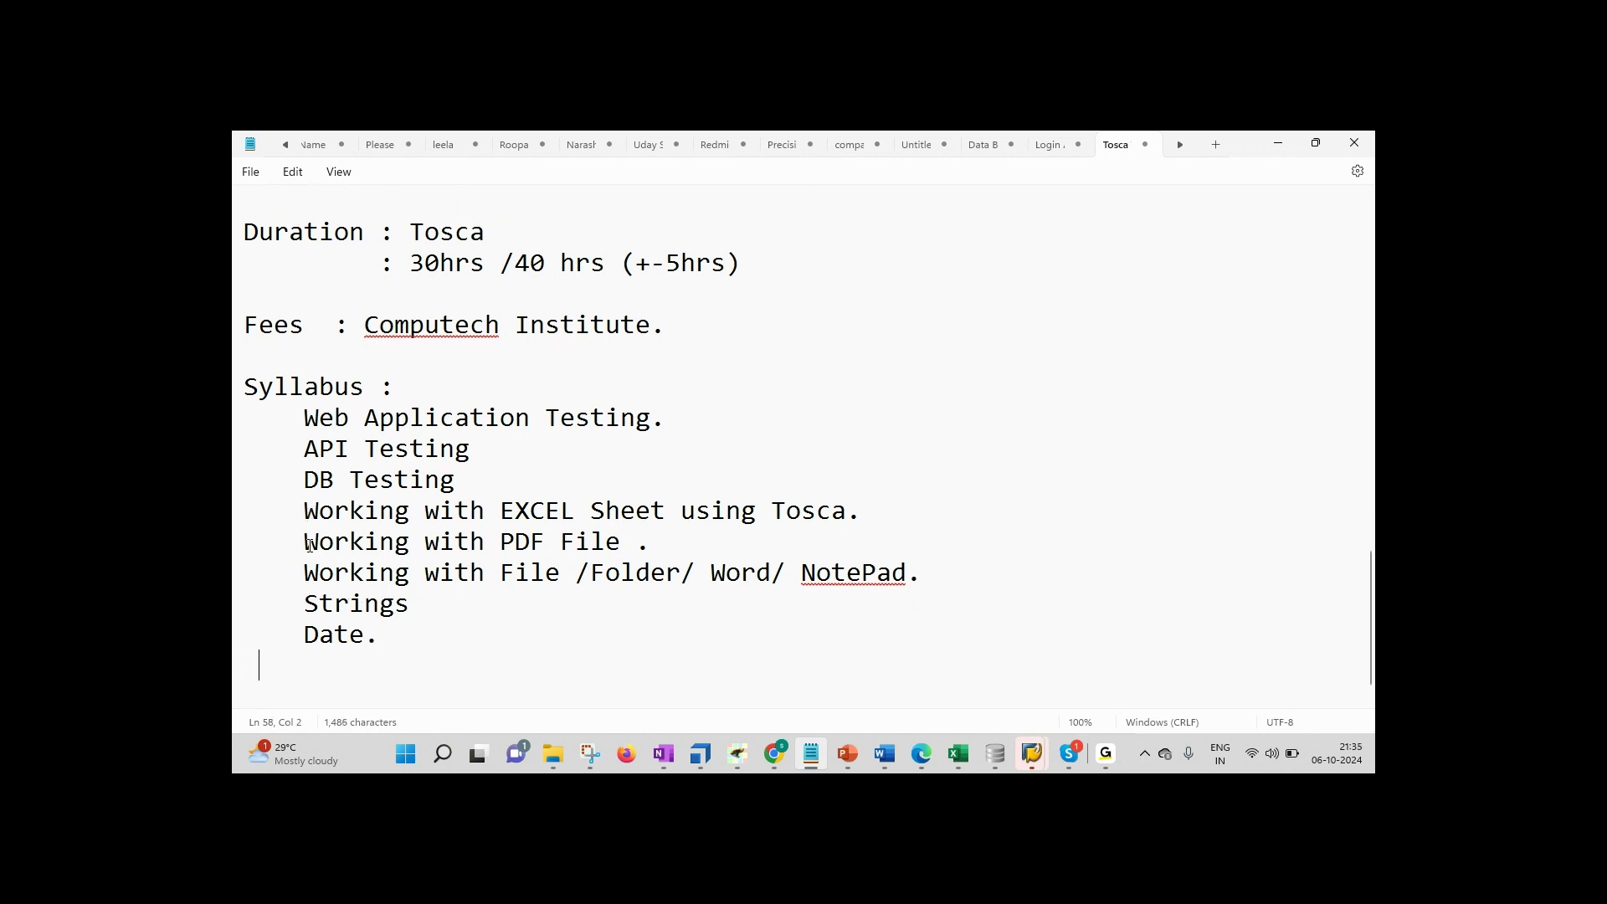
type("Click")
key("BackSpace")
type("s")
key("BackSpace")
type(", Drag an")
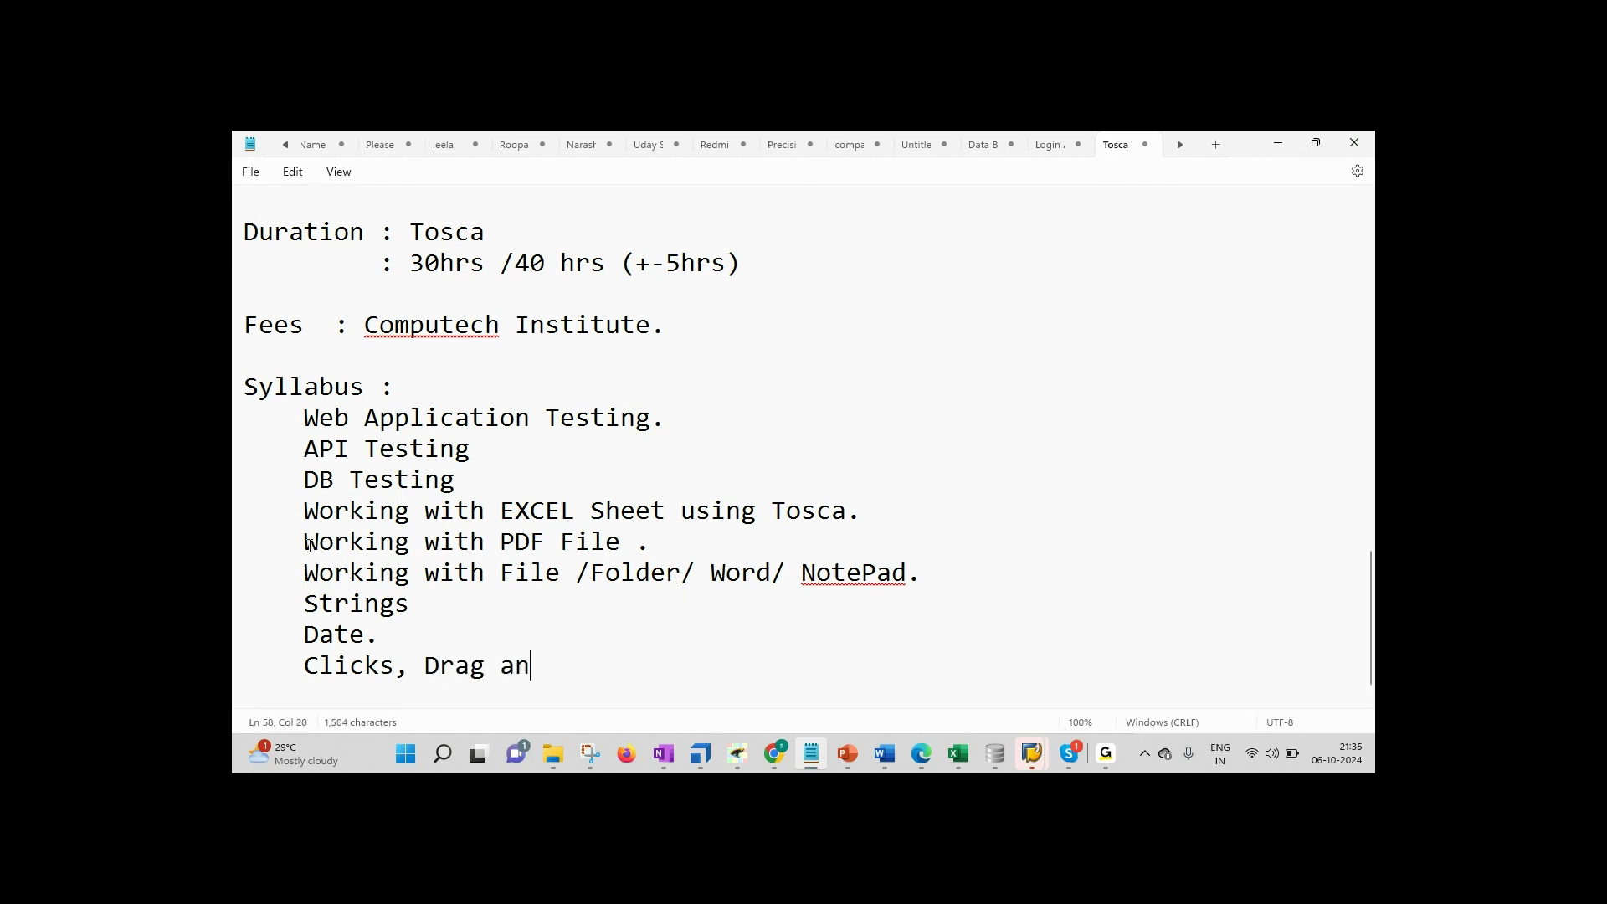
type("d Drop, Long ")
type("clikc")
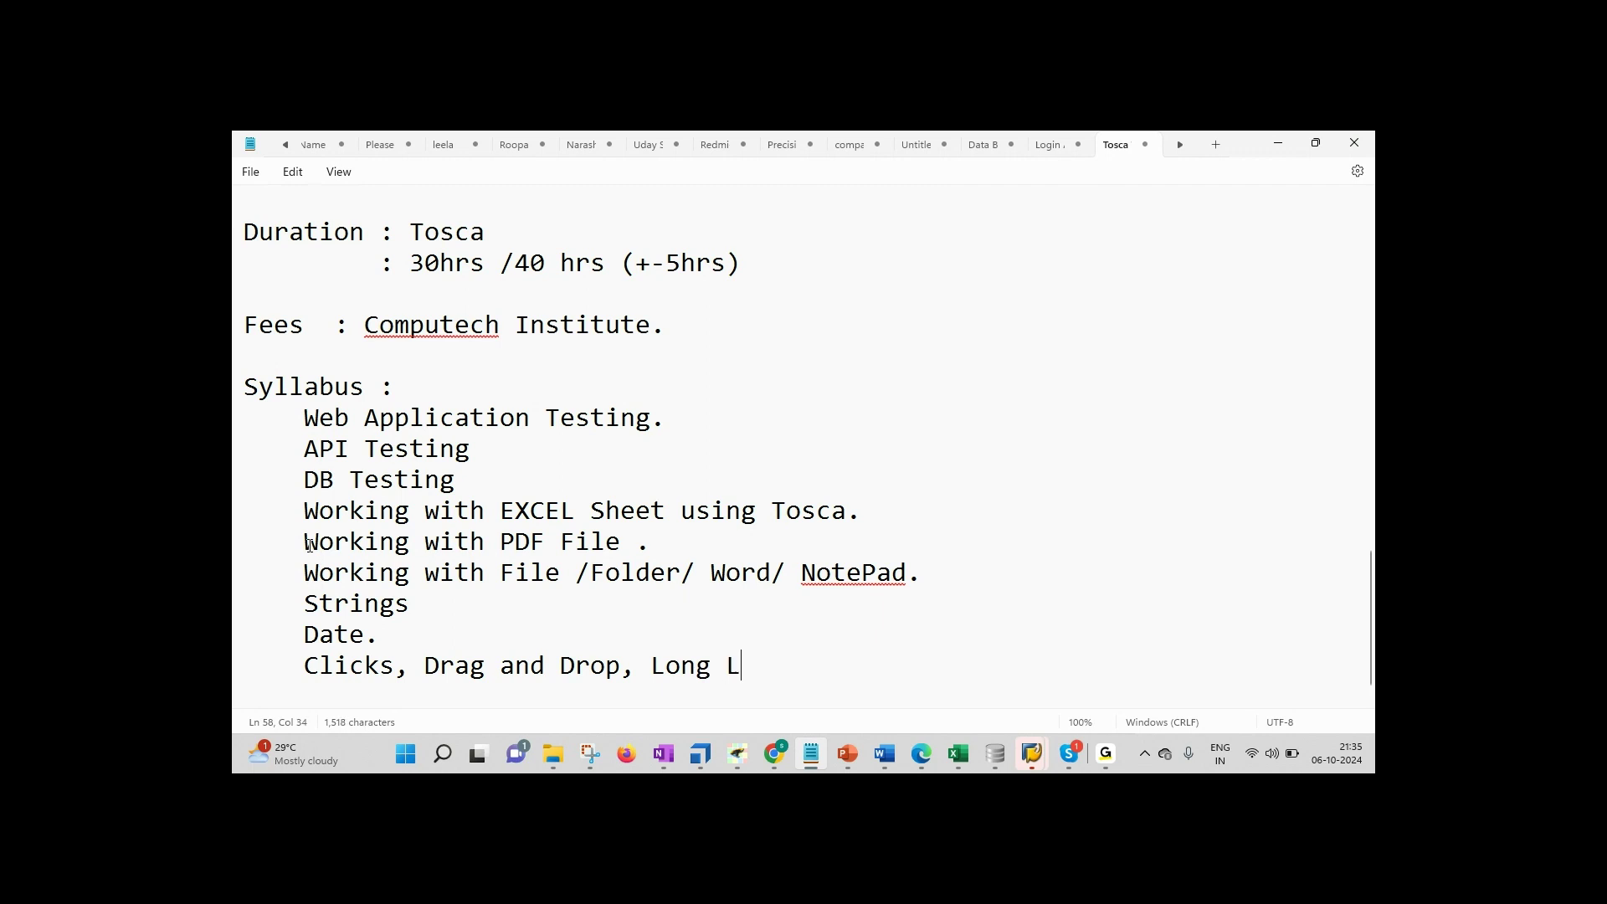
key("BackSpace")
key("BackSpace")
type("ck , ")
type("Right ")
type("Cli")
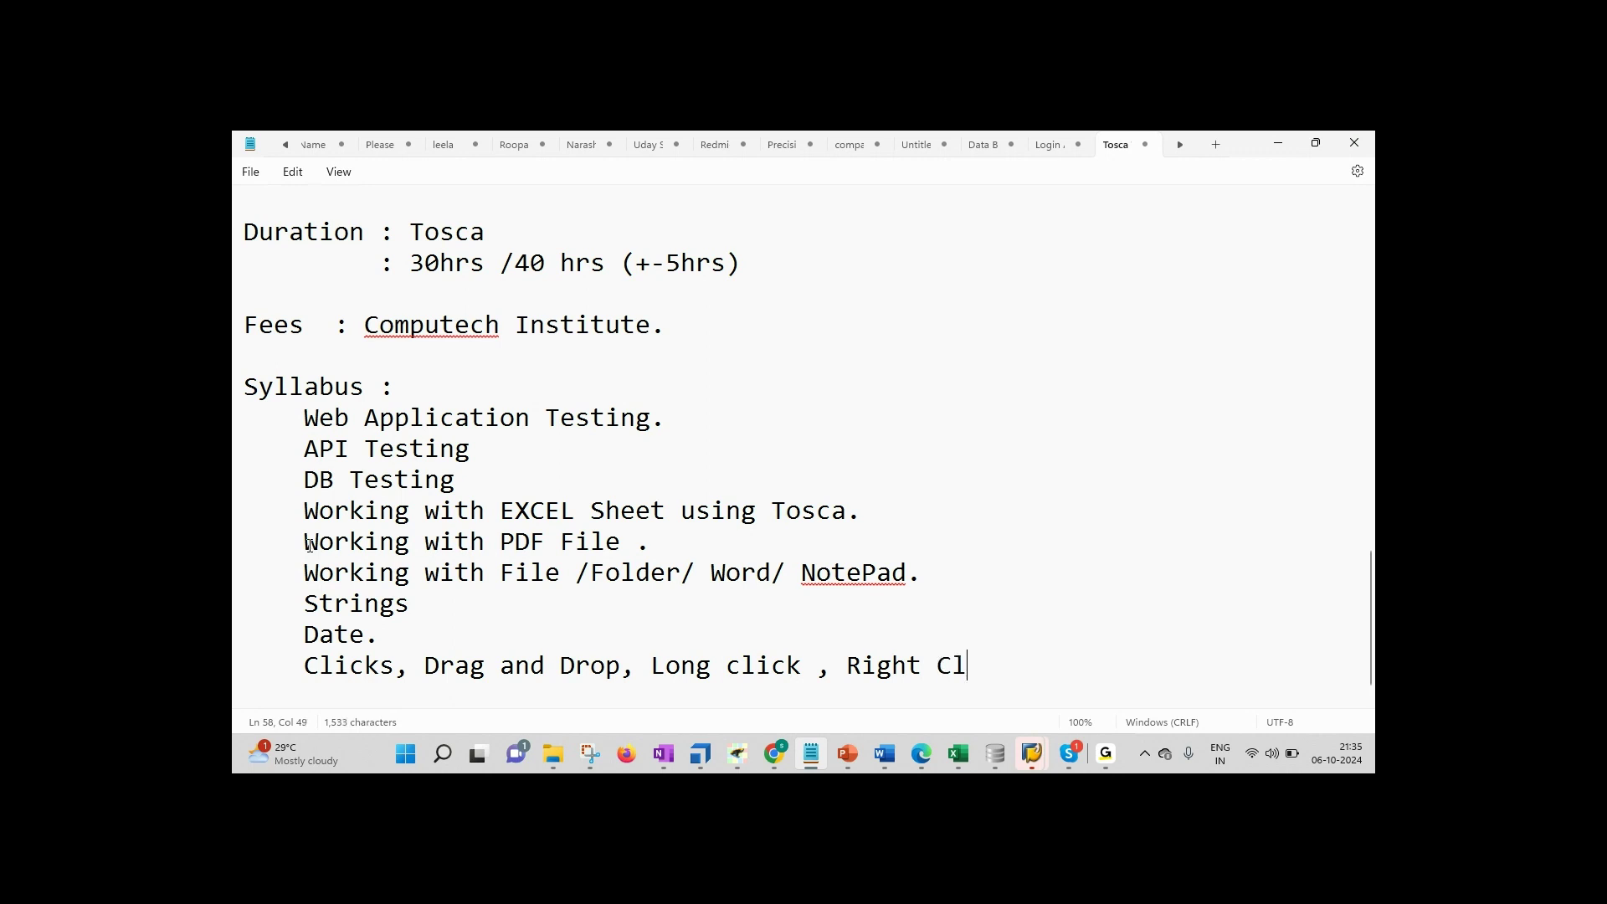
type("ck.")
Step: Insert 'X,' after 'Clicks,' on the clicks line
key("Return")
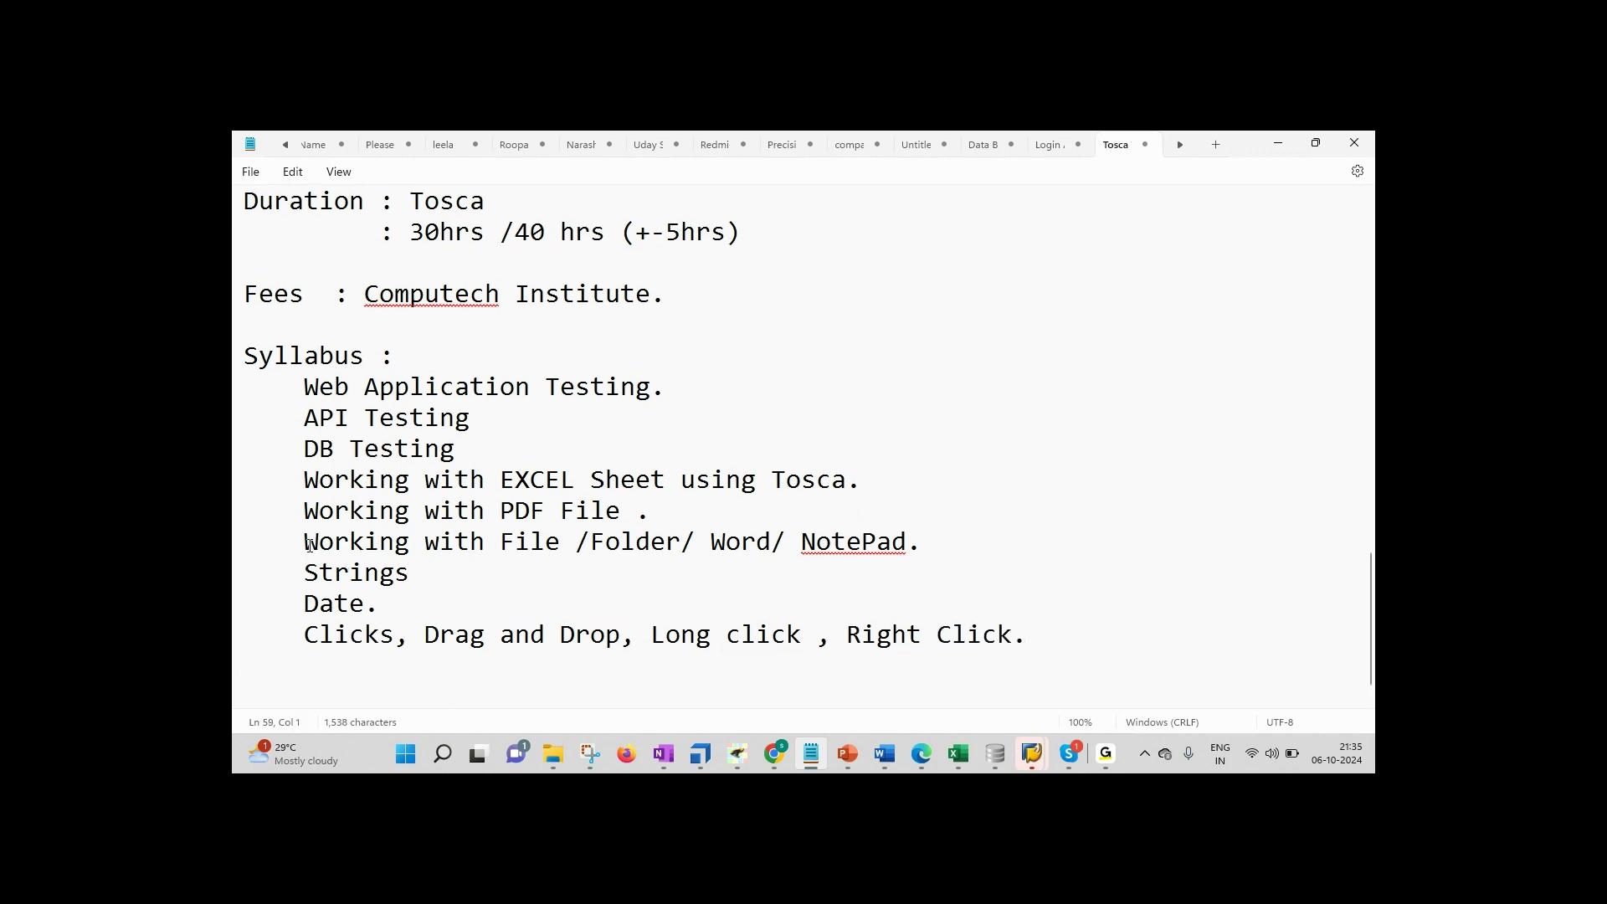
key("Up")
key("Right")
key("Right")
key("Right")
key("Right")
key("Right")
key("Right")
key("Right")
type("X,")
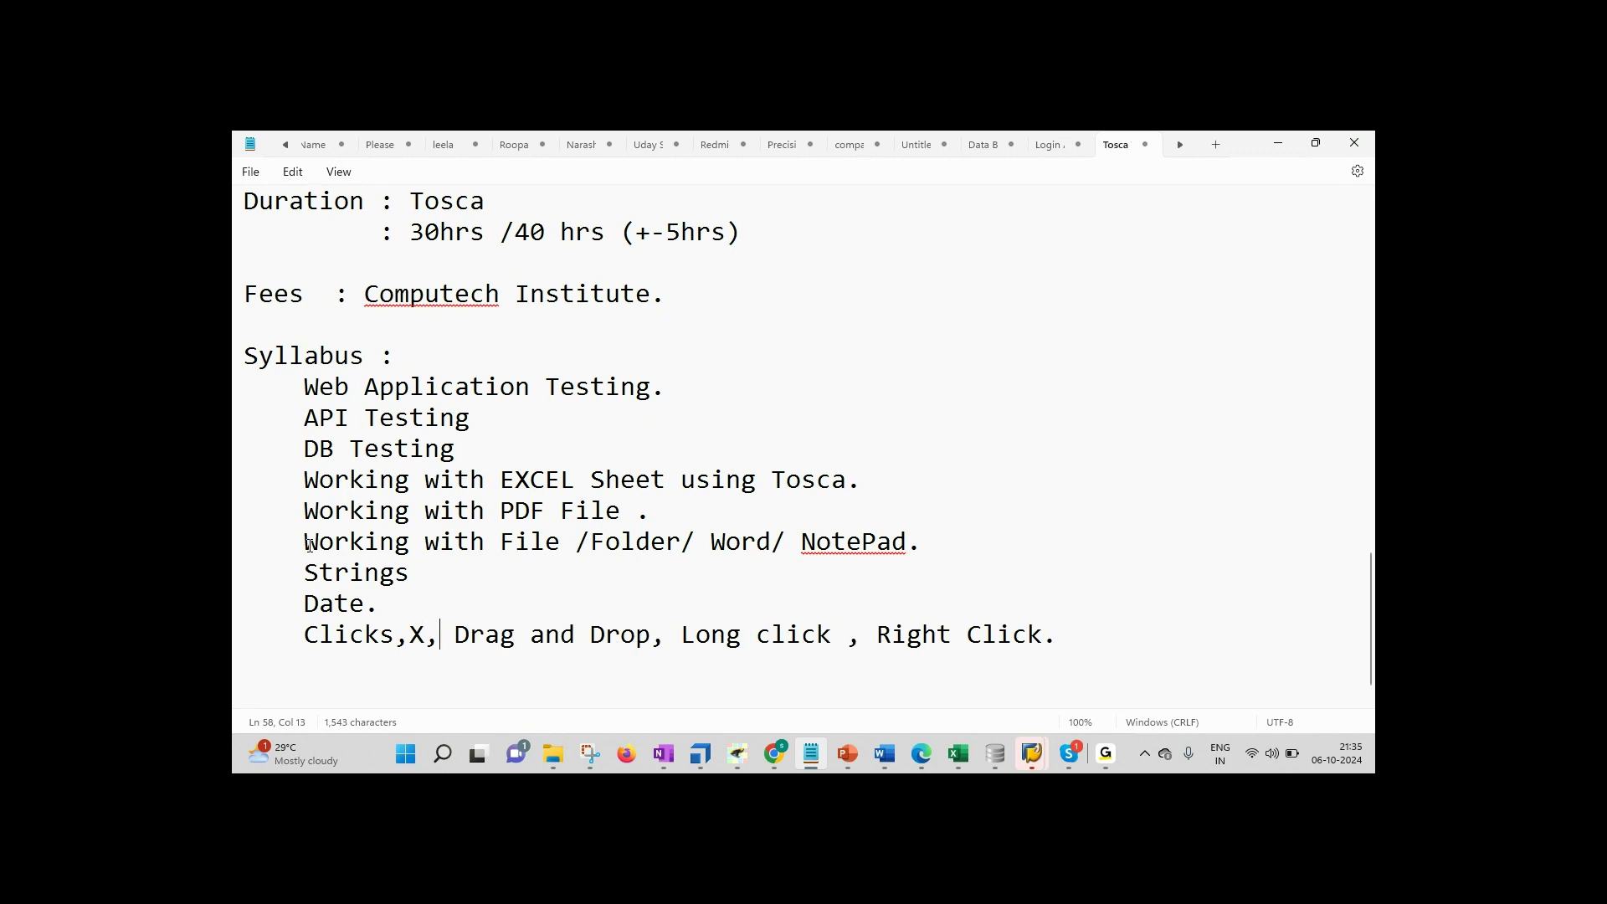
key("Left")
key("Left")
key("Left")
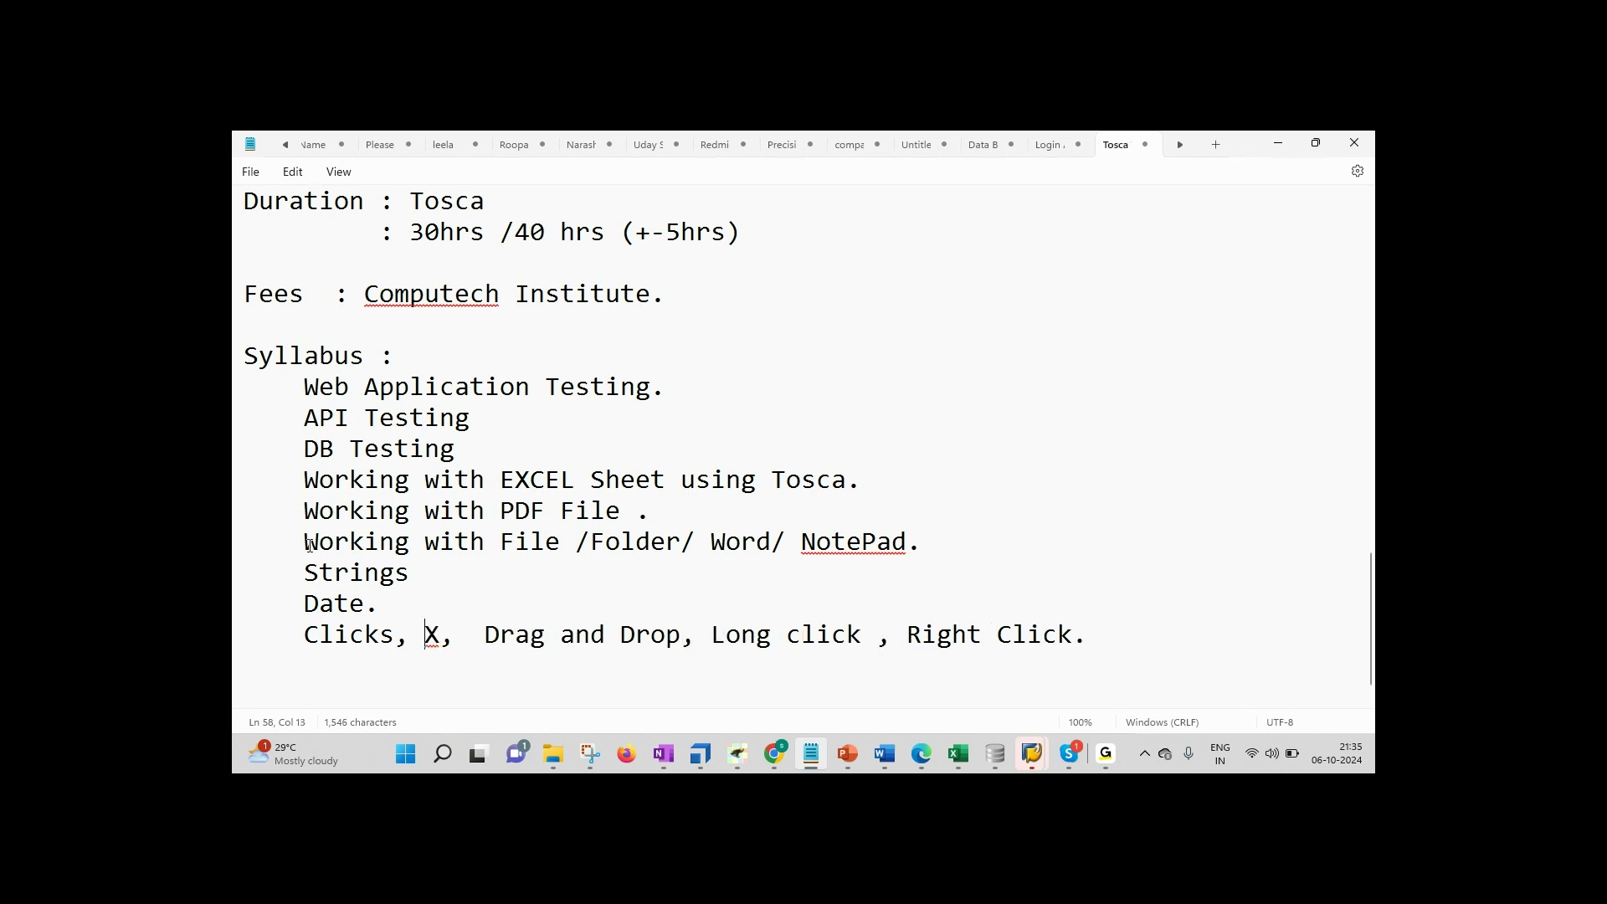
key("Right")
key("Right")
Step: Add a new syllabus line reading 'Action Modes > Input,'
key("End")
key("Return")
type("Action Modes ")
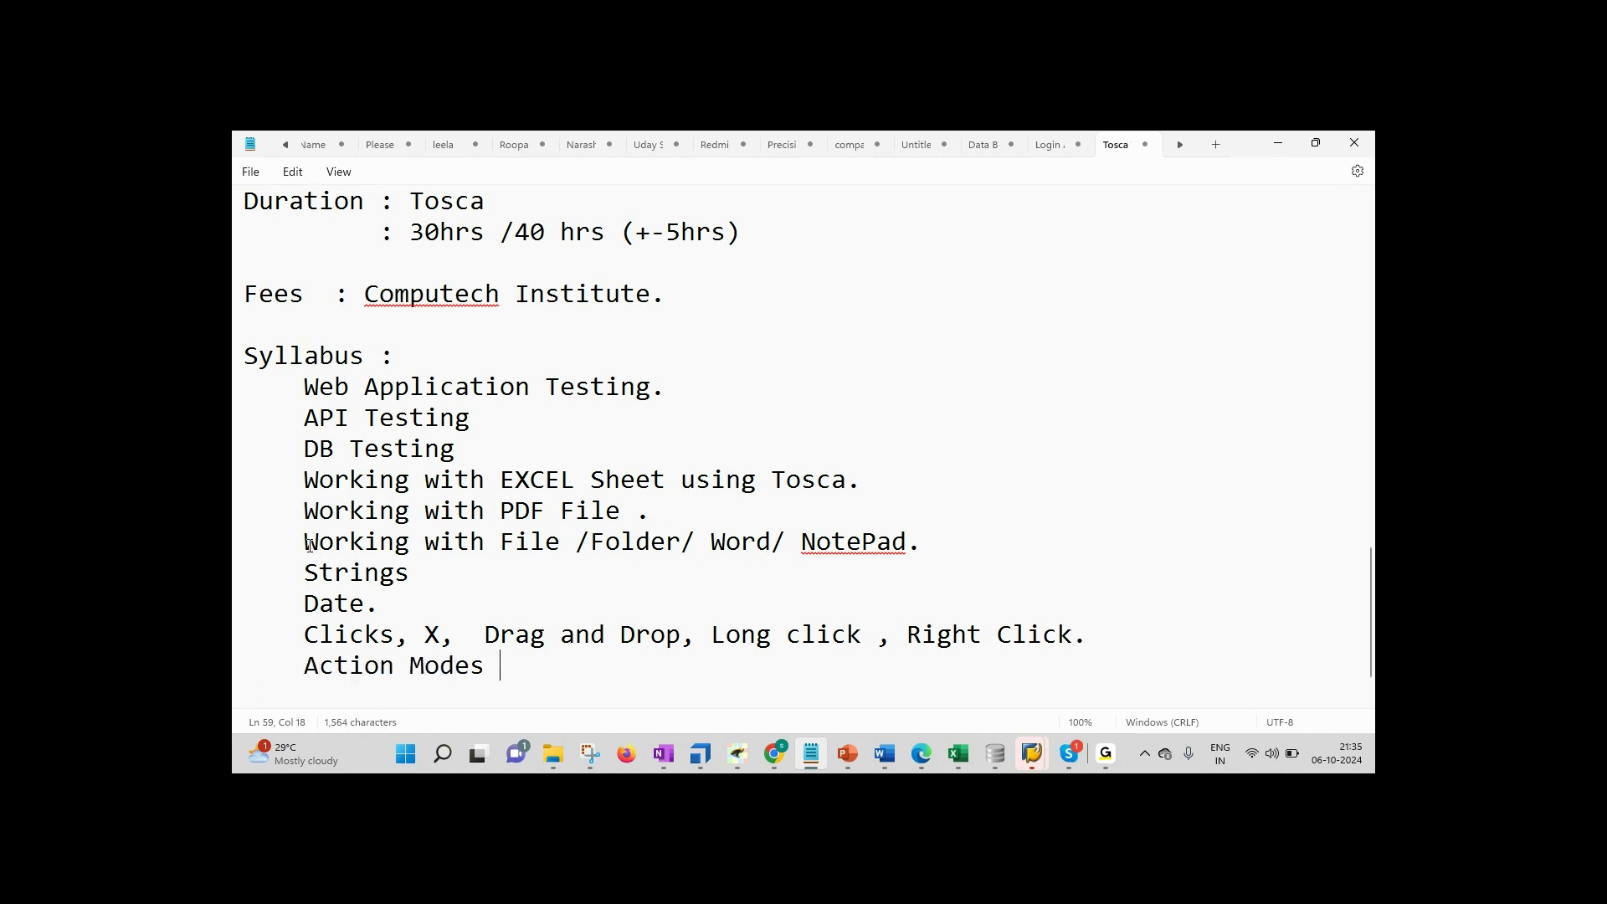
type(">  Input")
key("BackSpace")
type(",")
Step: Open the Demo Web Shop | Login >> Logout test case in Tosca and inspect its Header step
left_click(700, 753)
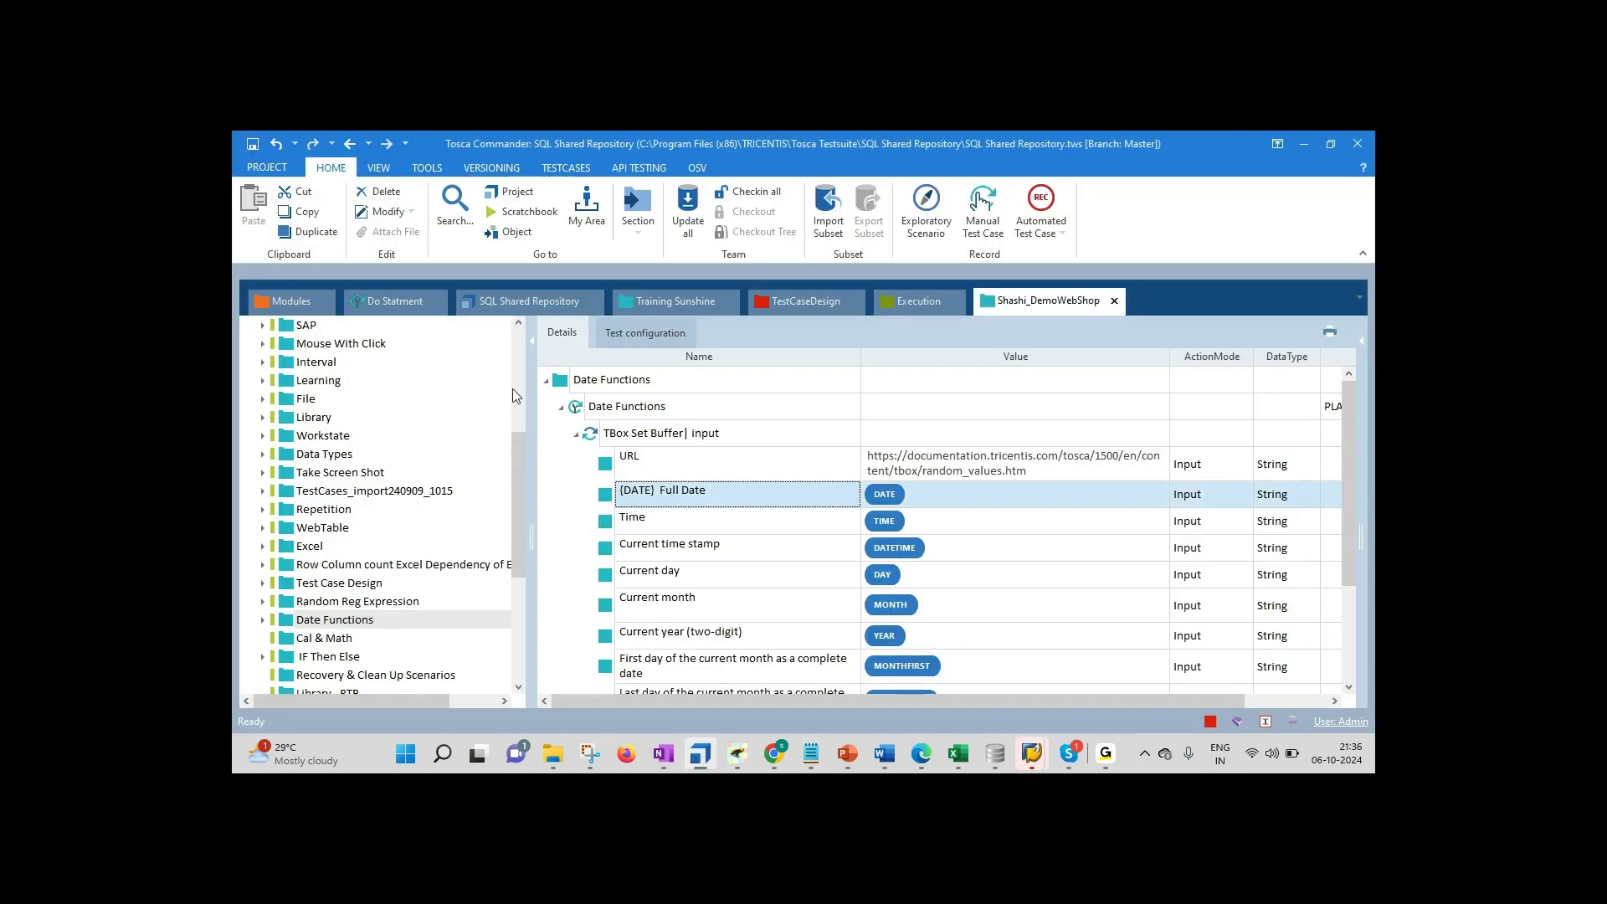
left_click_drag(519, 437, 521, 374)
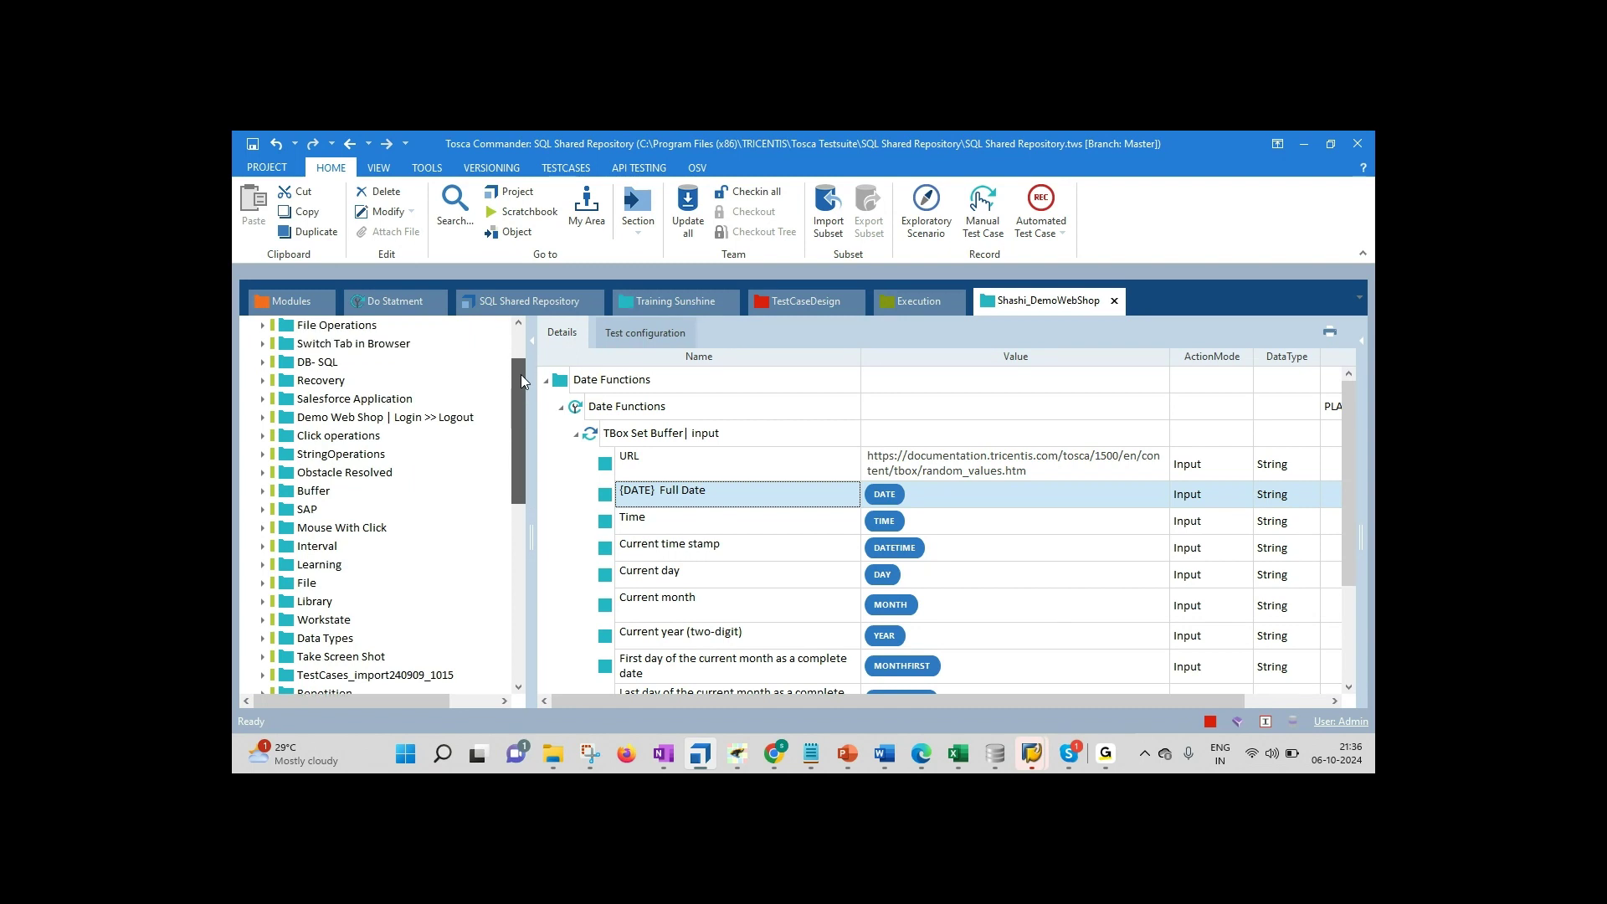
left_click(343, 418)
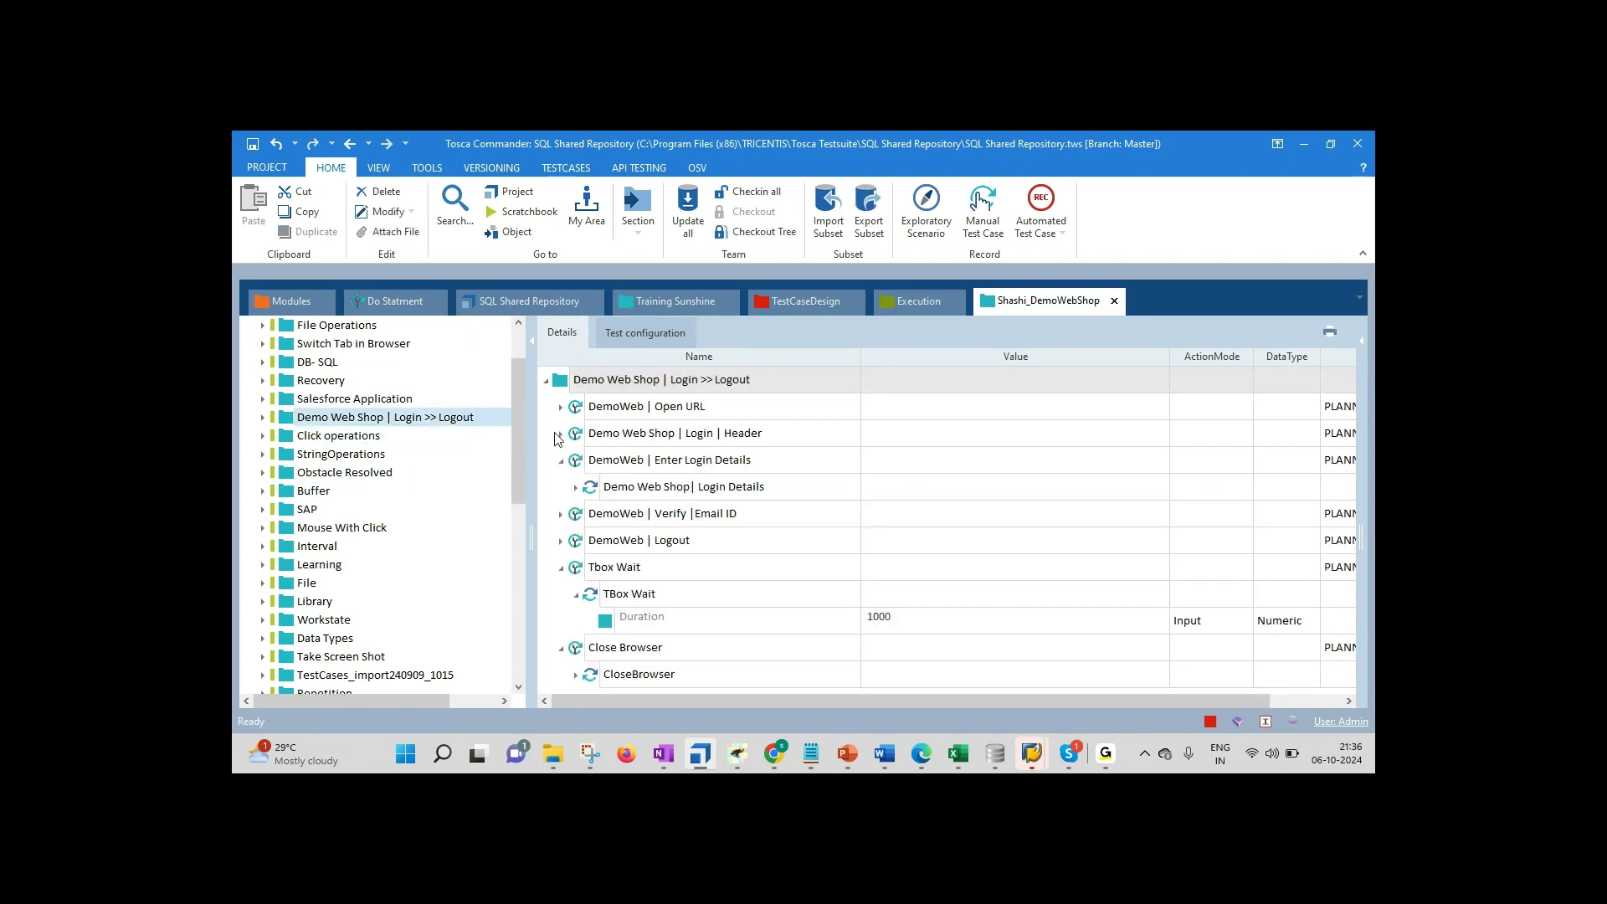
left_click(559, 435)
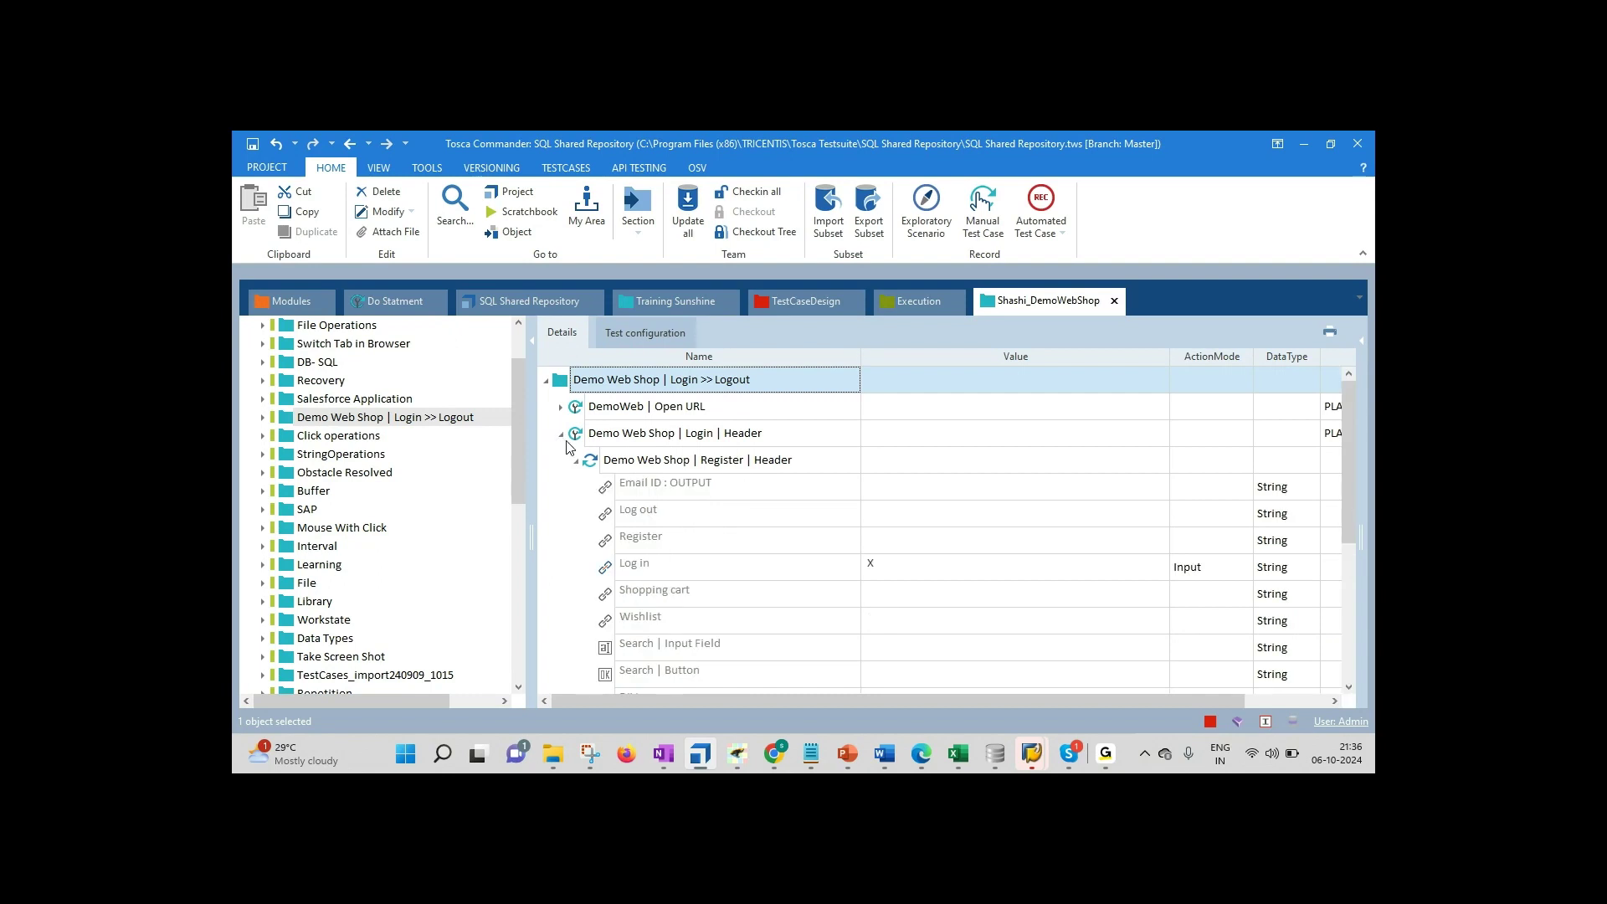
left_click(575, 435)
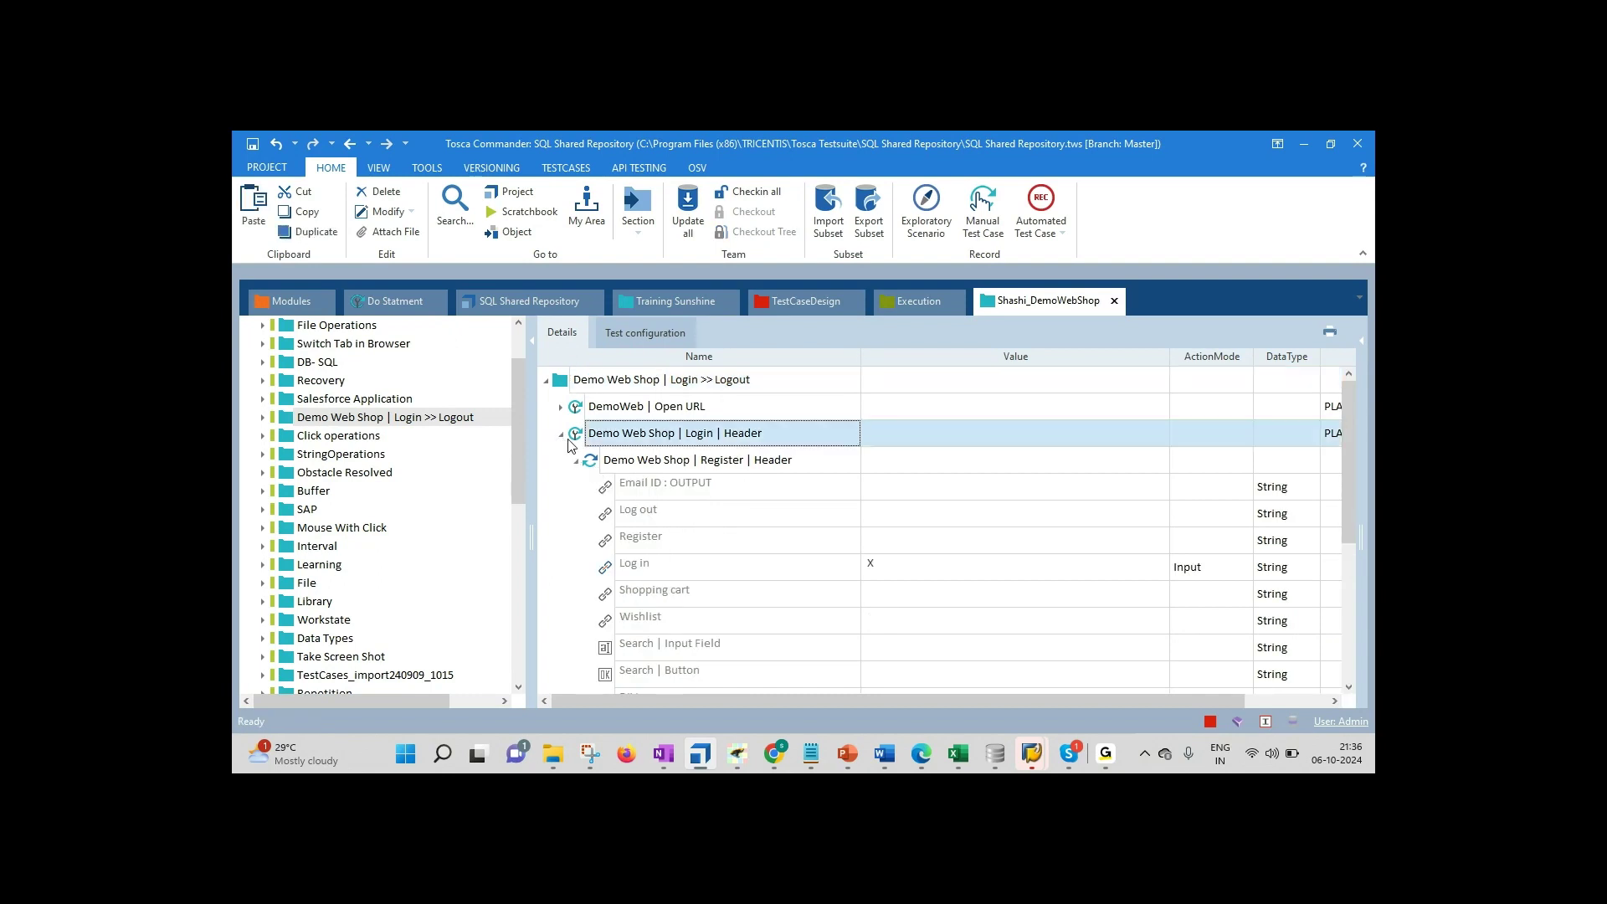
left_click(561, 435)
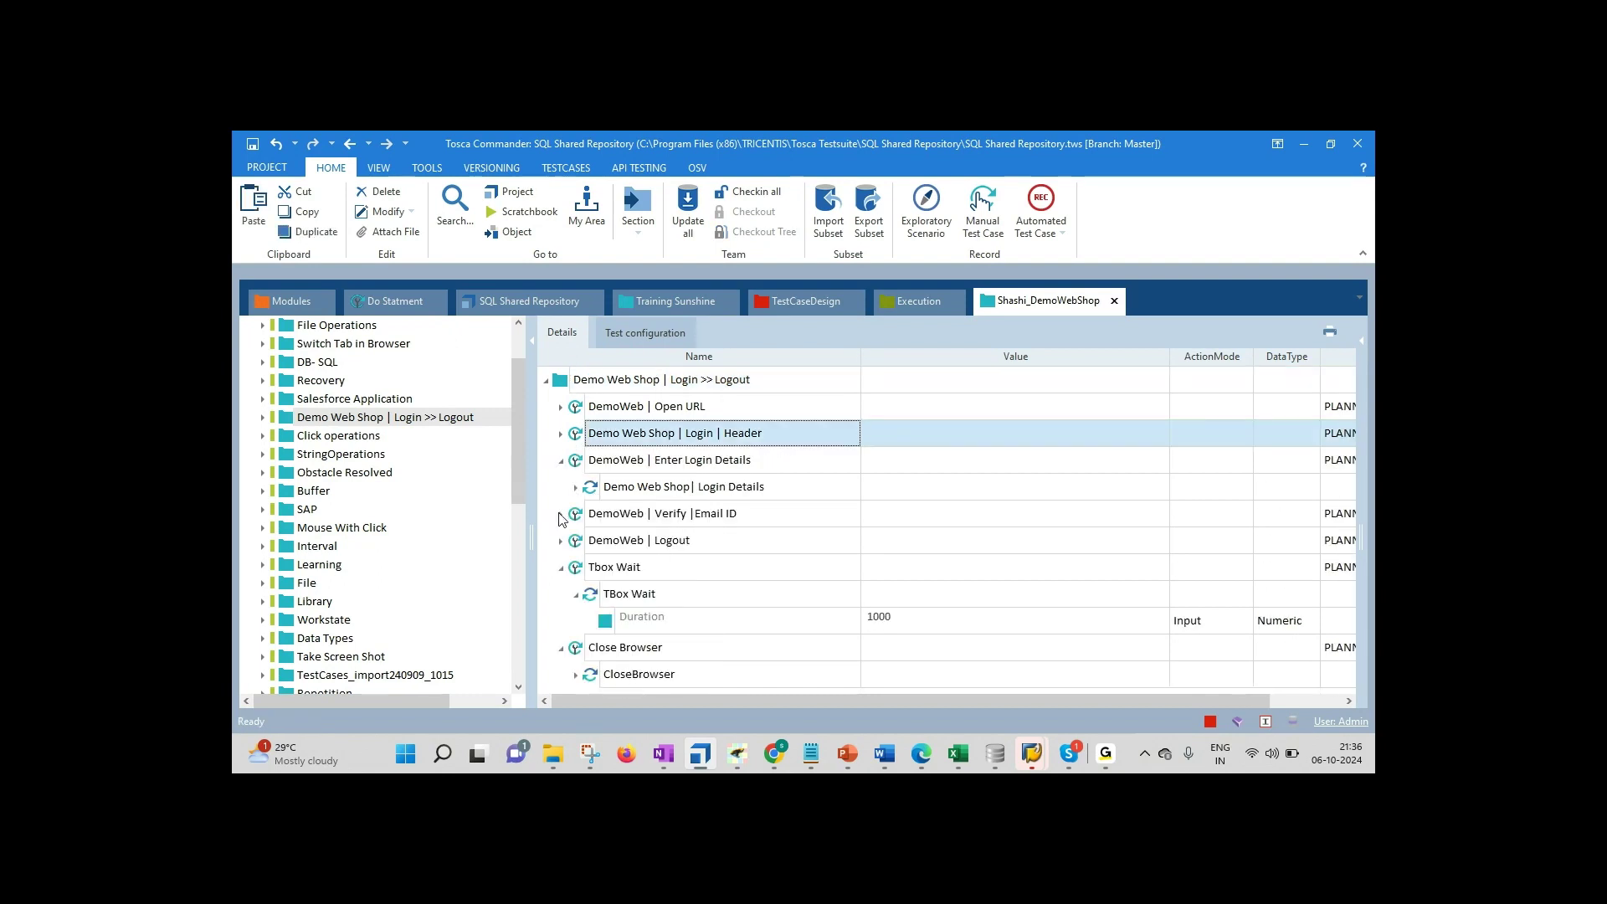
Step: Expand the Verify Email ID and Login Details steps, select Email:_1, then switch to Firefox
left_click(561, 514)
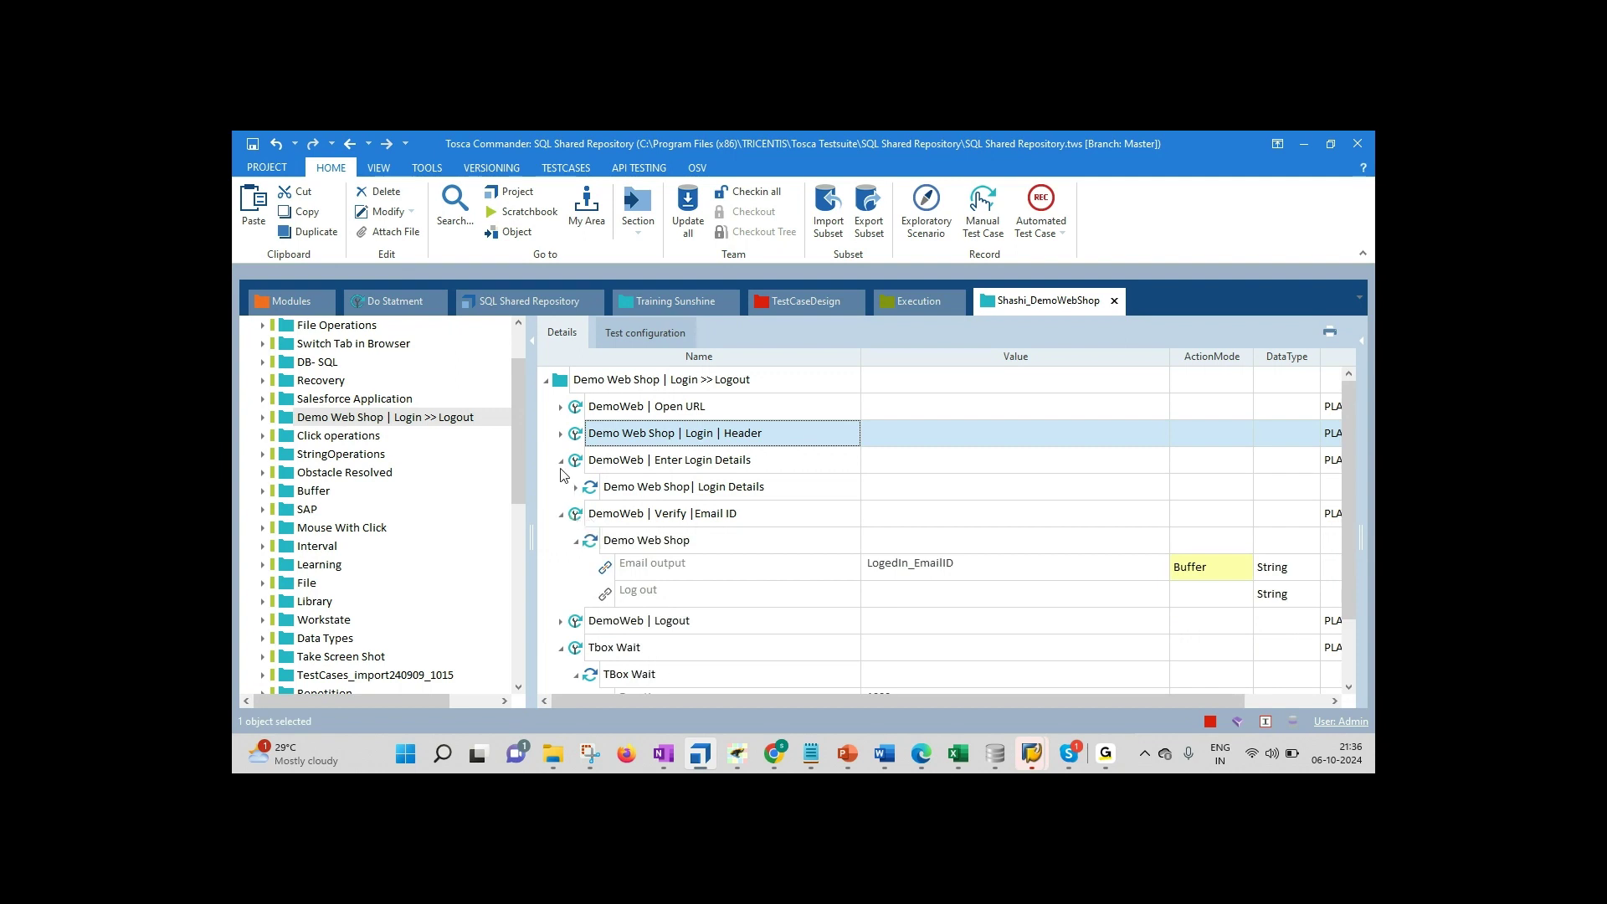
left_click(574, 487)
left_click(1020, 549)
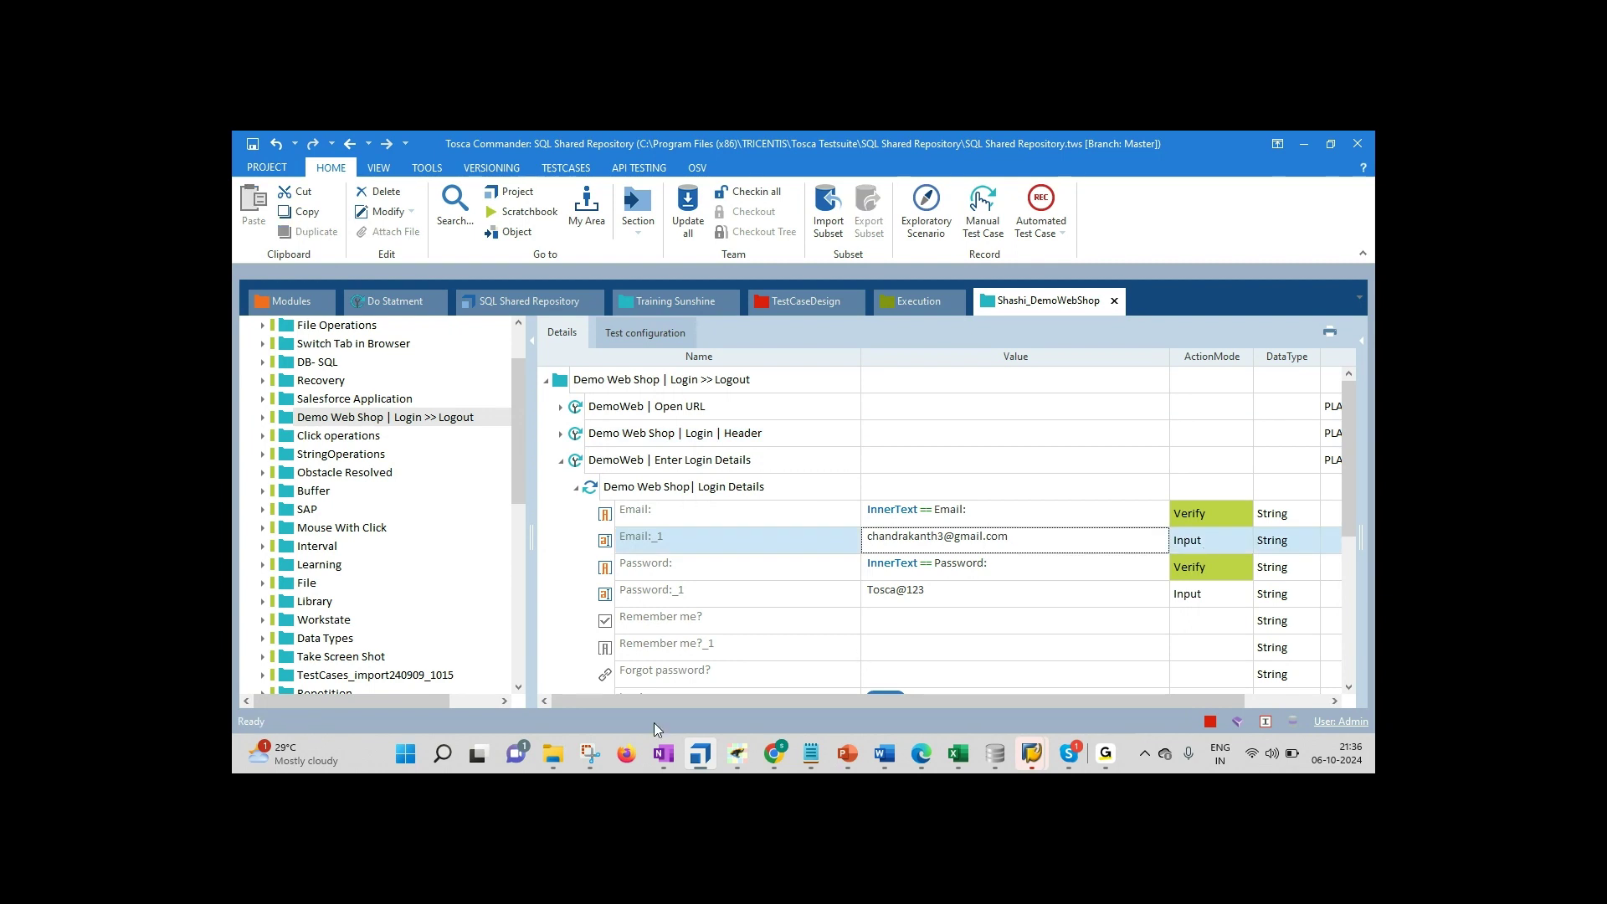
left_click(630, 755)
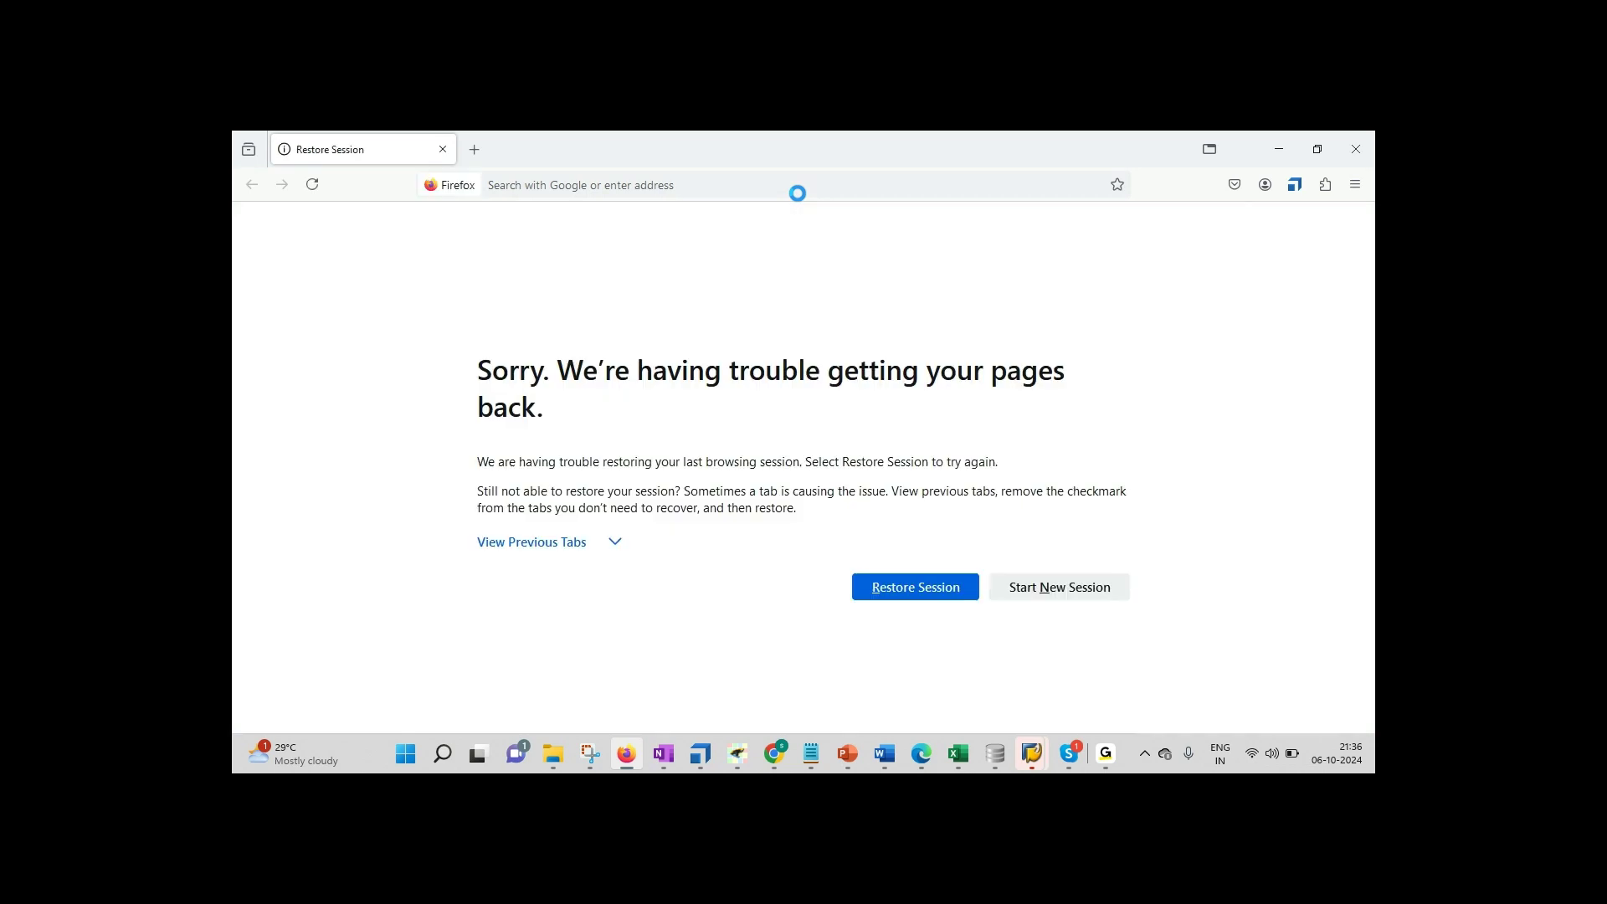
Step: Load demowebshop.tricentis.com in Firefox, open its Log in page, then return to Tosca
left_click(773, 188)
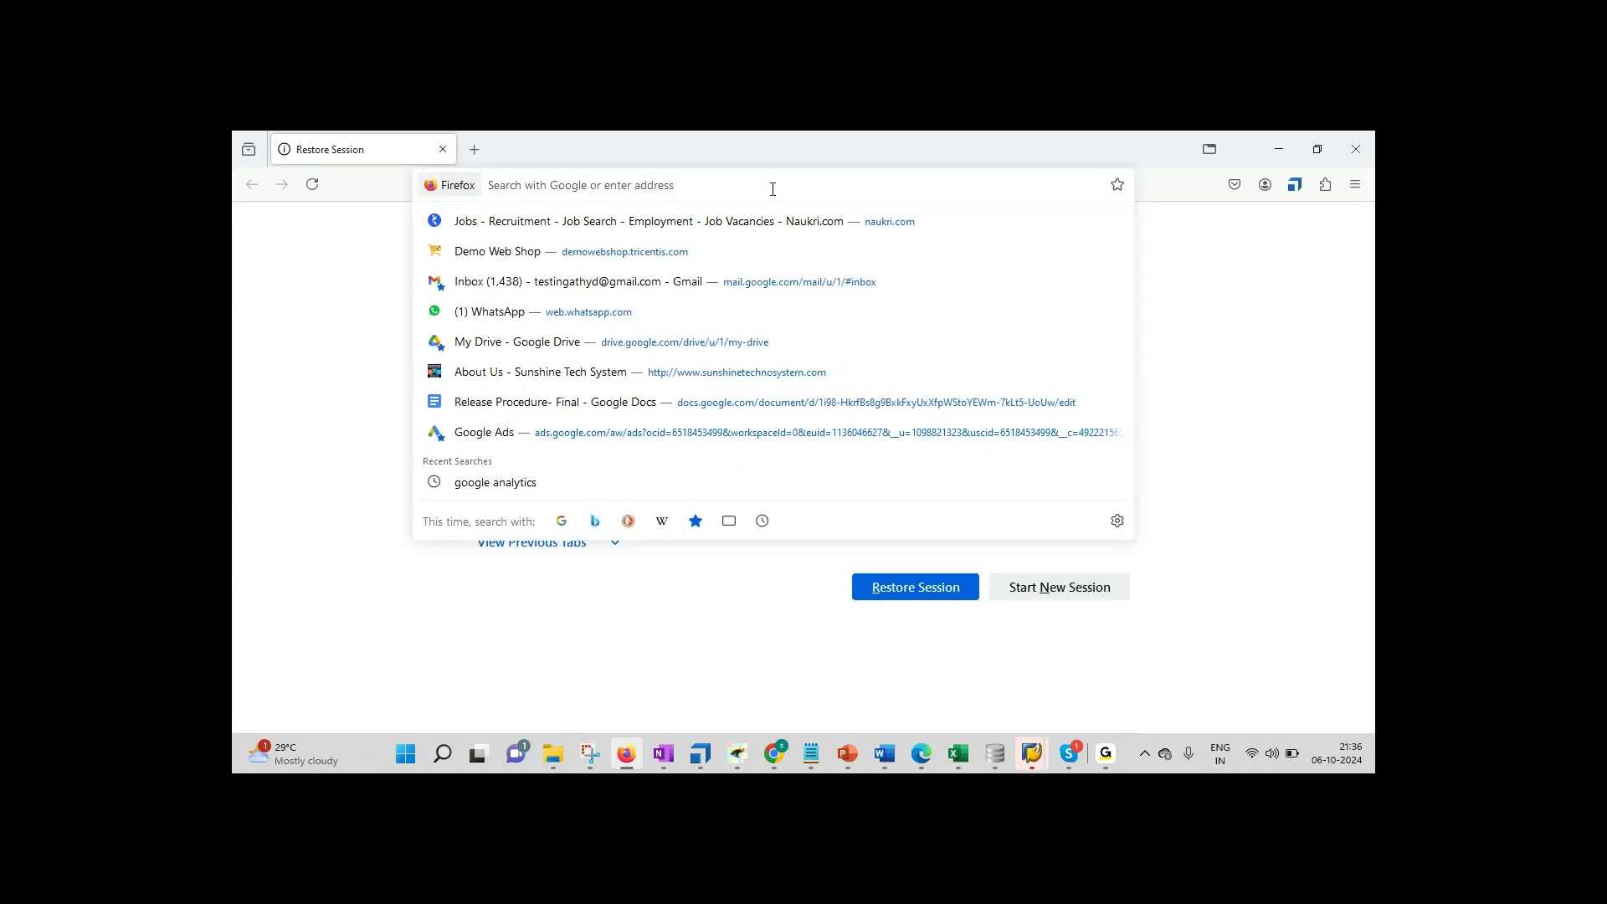
type("demowebshop.tricentis.com/")
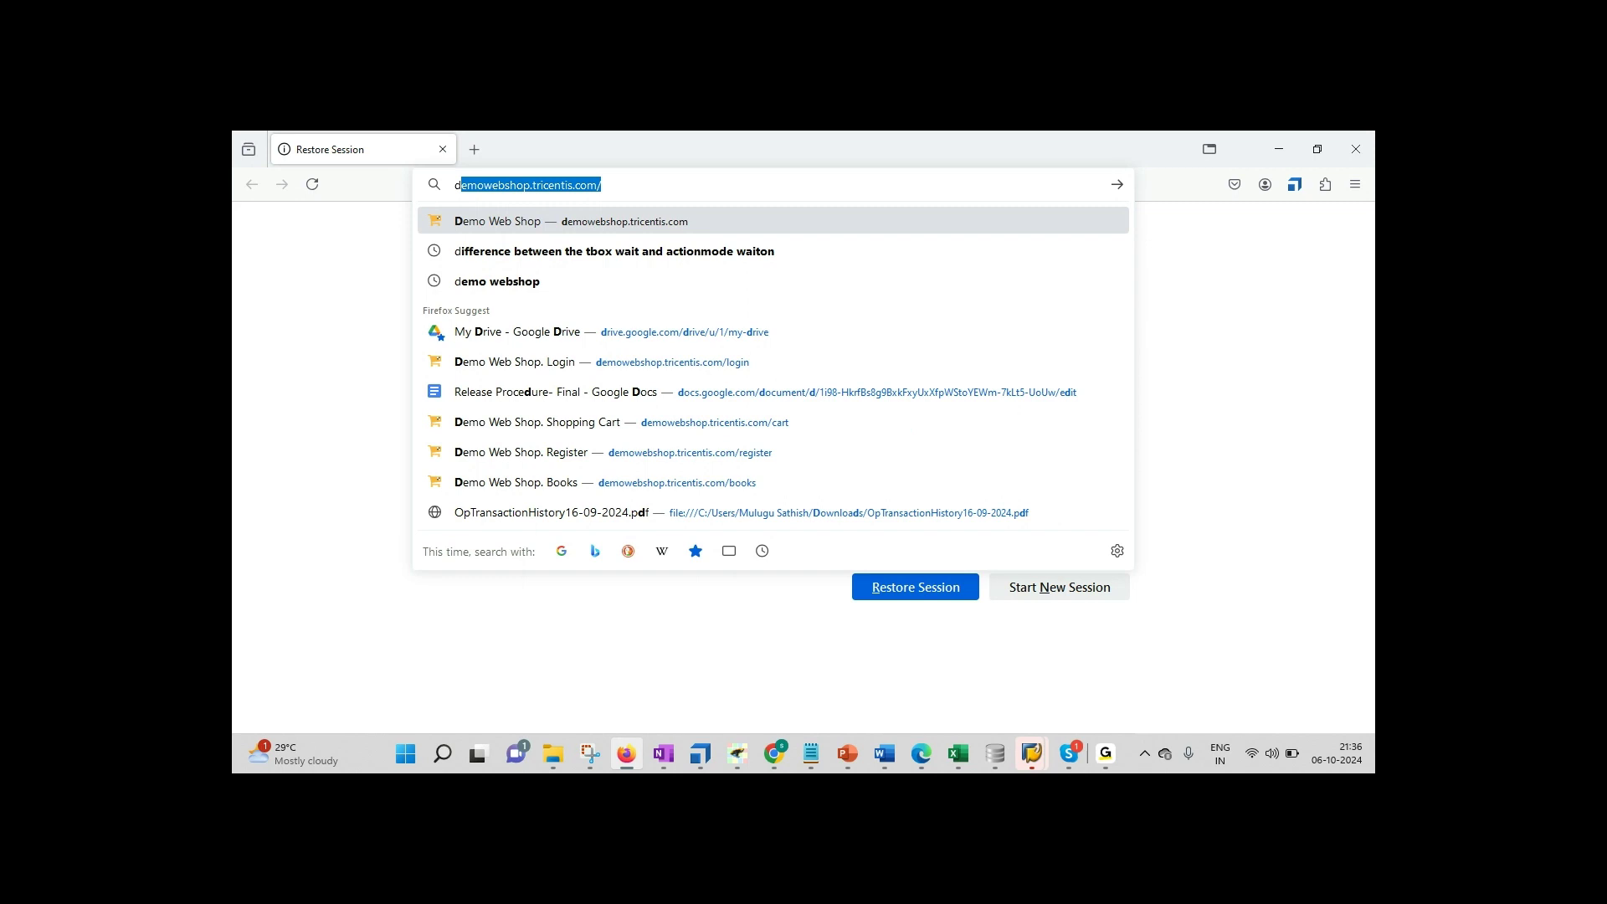
key("Return")
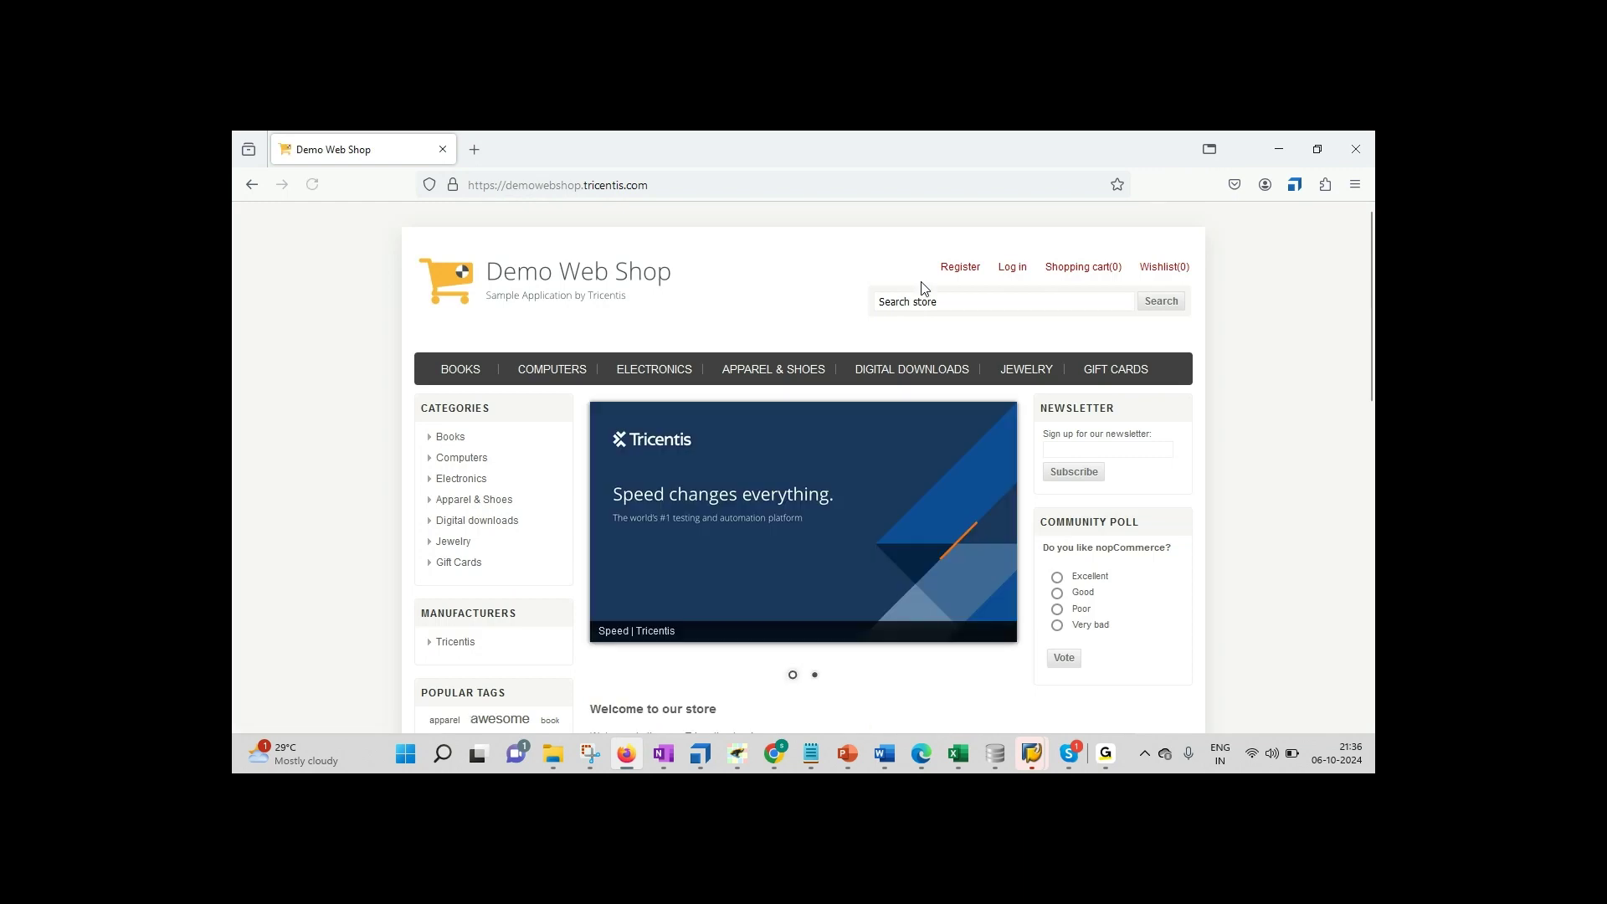
left_click(1010, 270)
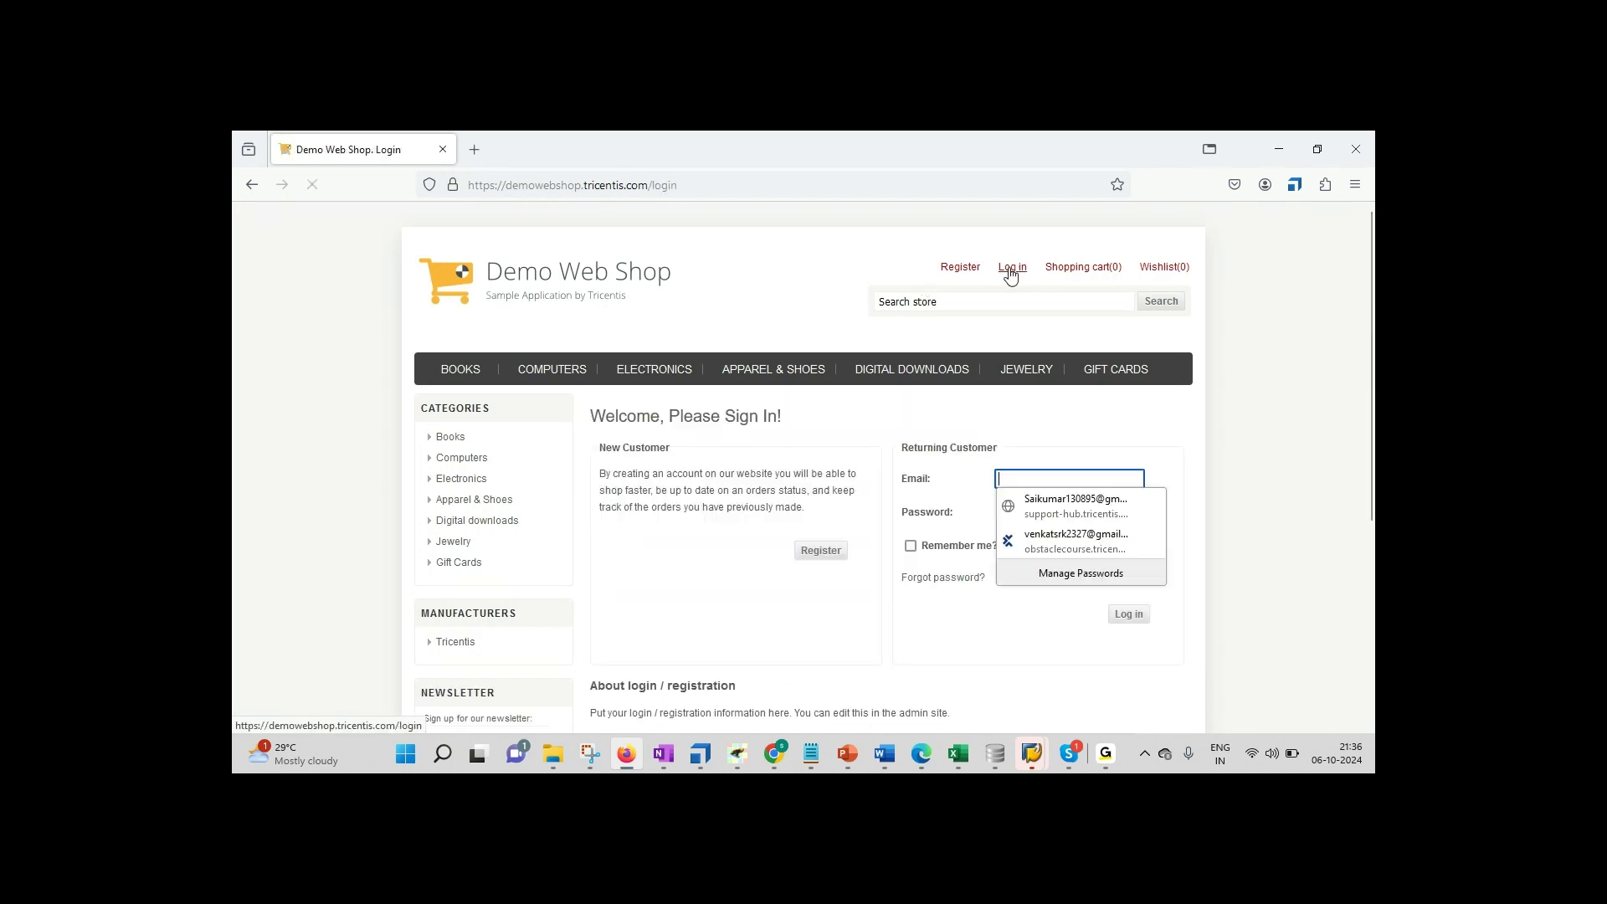
left_click(1232, 453)
left_click(1043, 480)
left_click(971, 492)
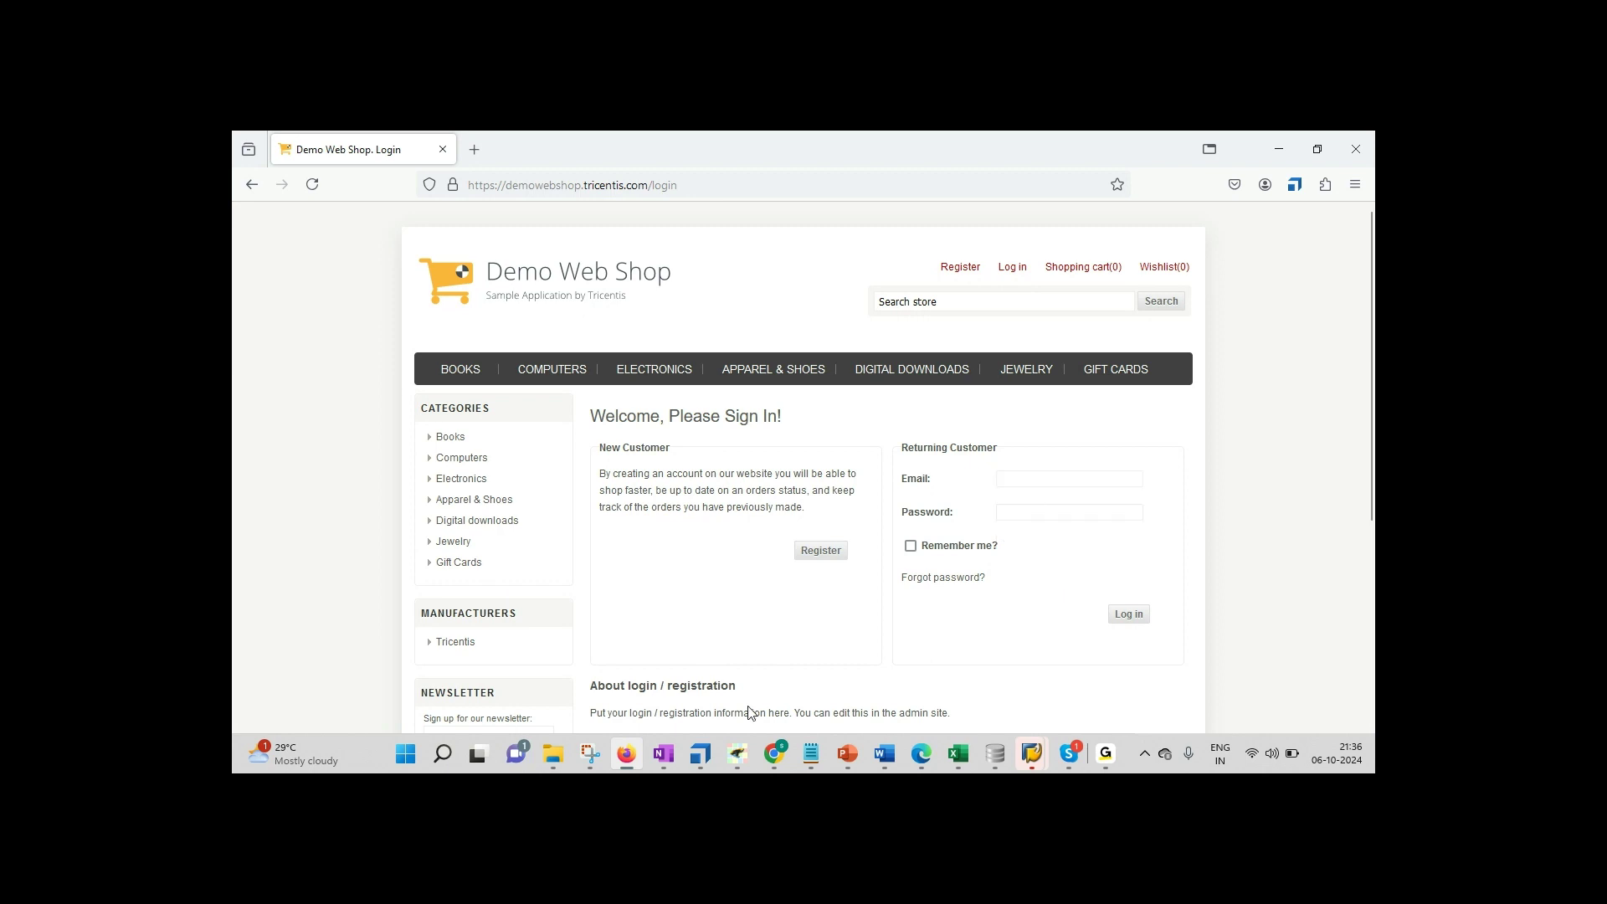
left_click(715, 756)
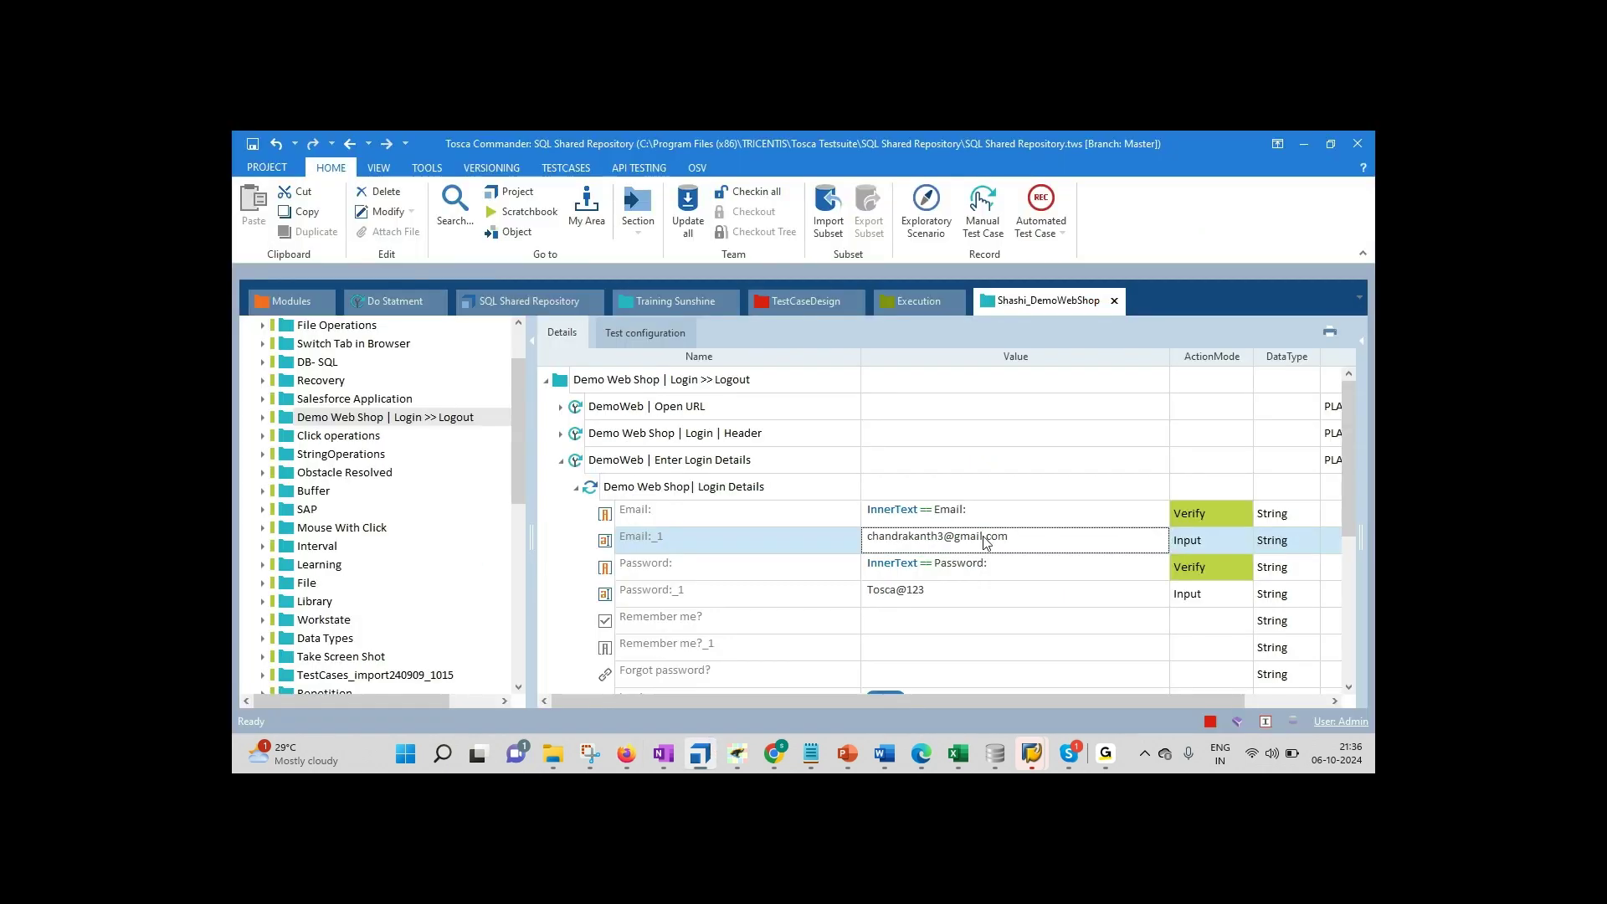
Step: Review the Email:_1 and Password:_1 input values in the Login Details grid
left_click(1008, 540)
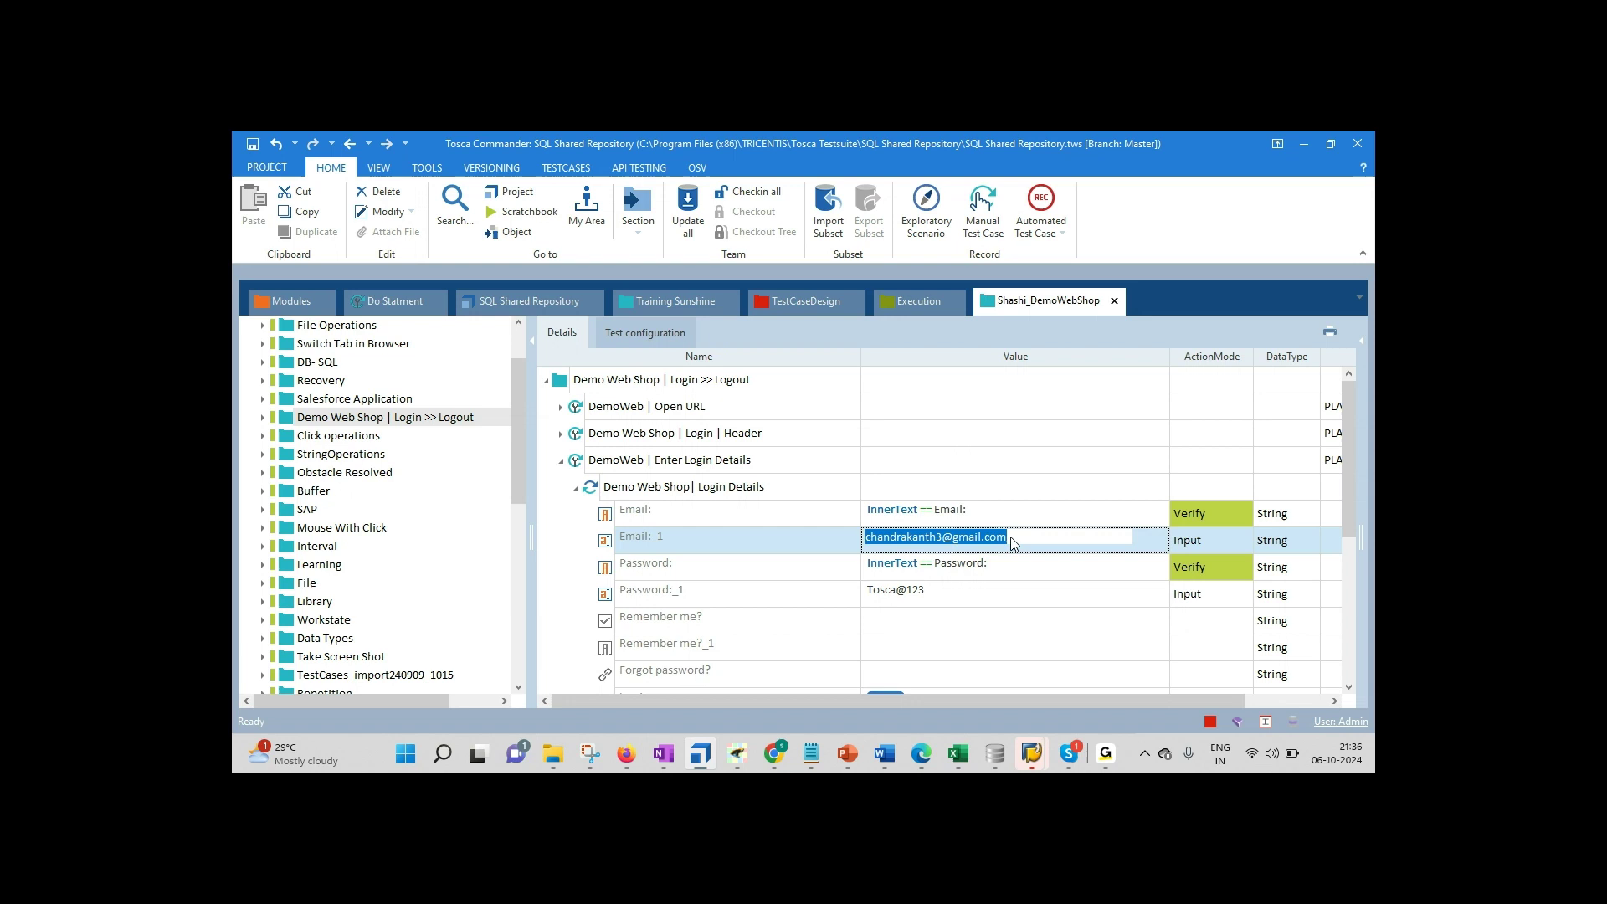
left_click(933, 595)
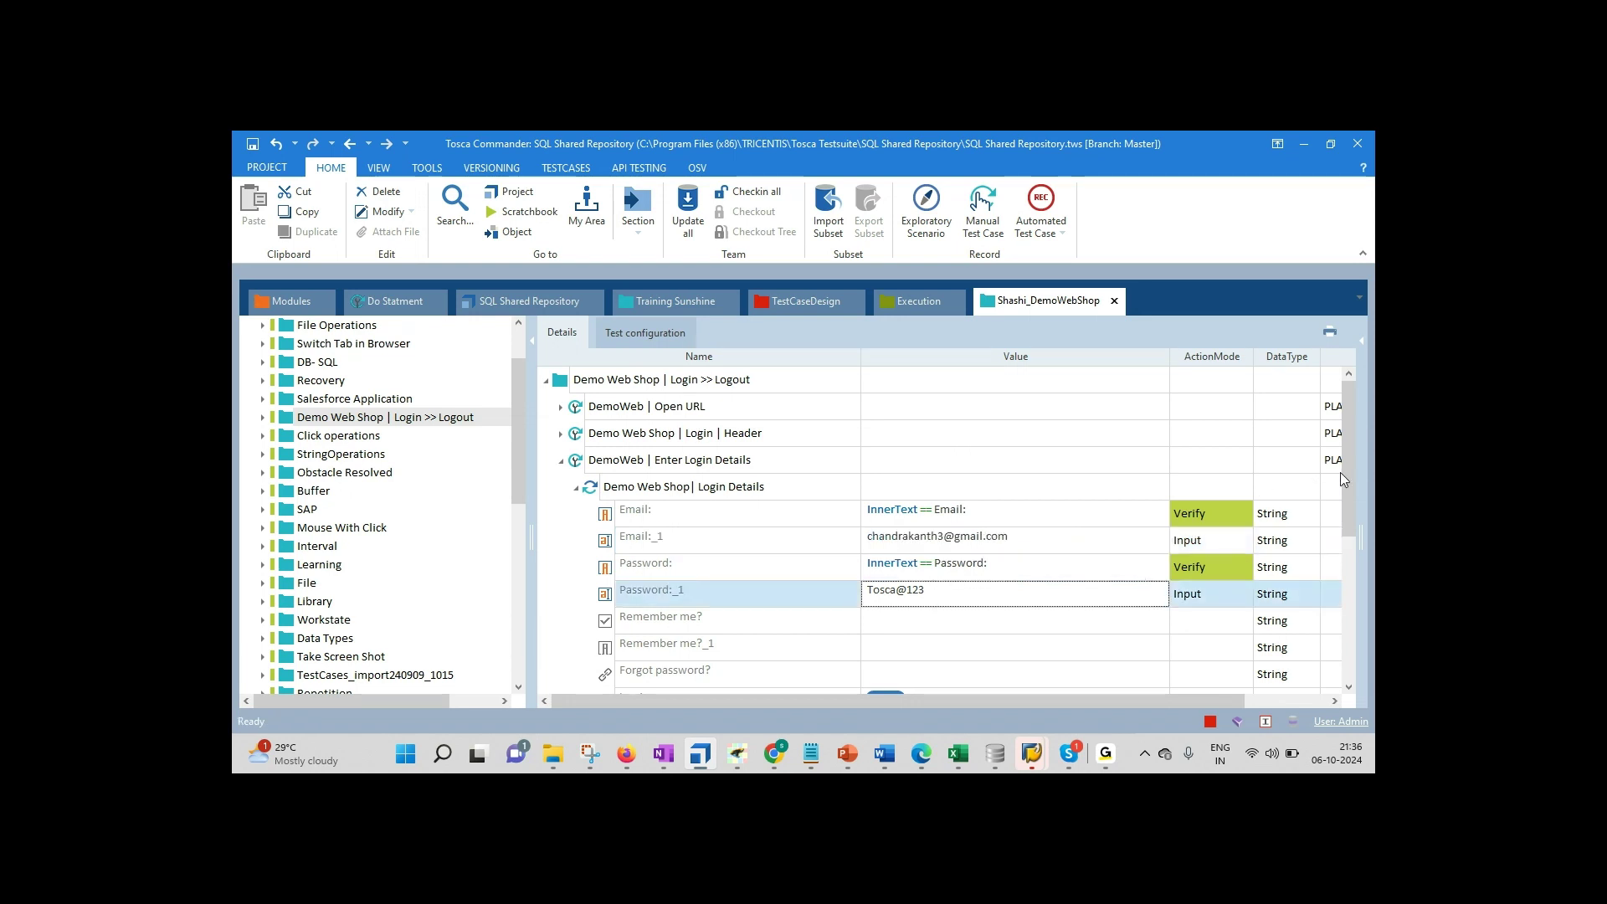
left_click_drag(1348, 489, 1344, 505)
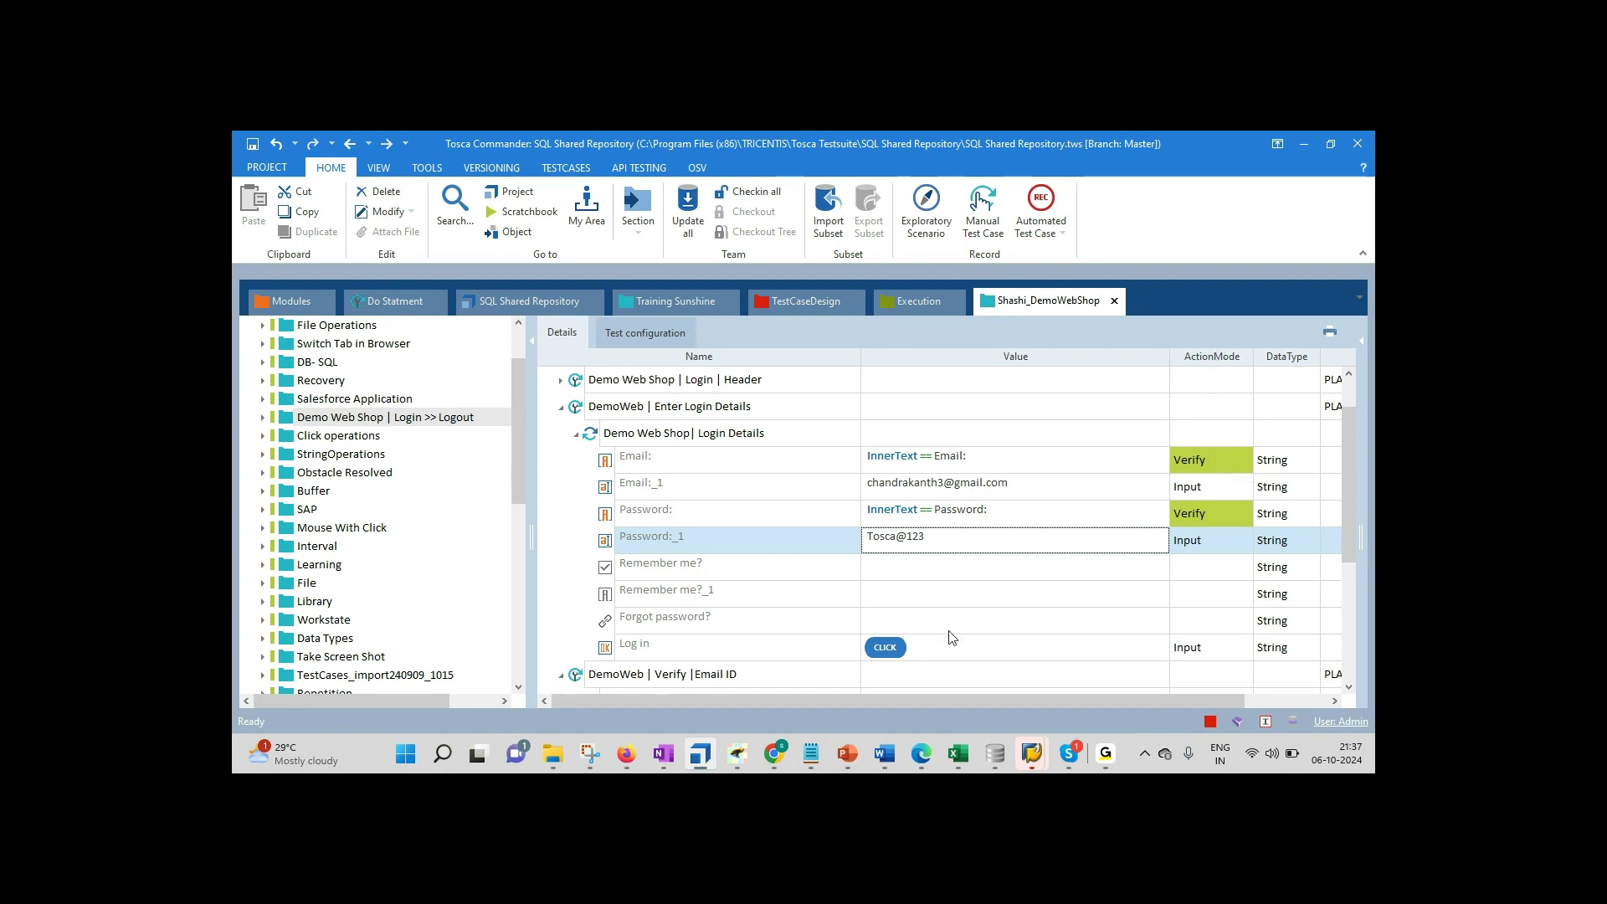
left_click(1222, 487)
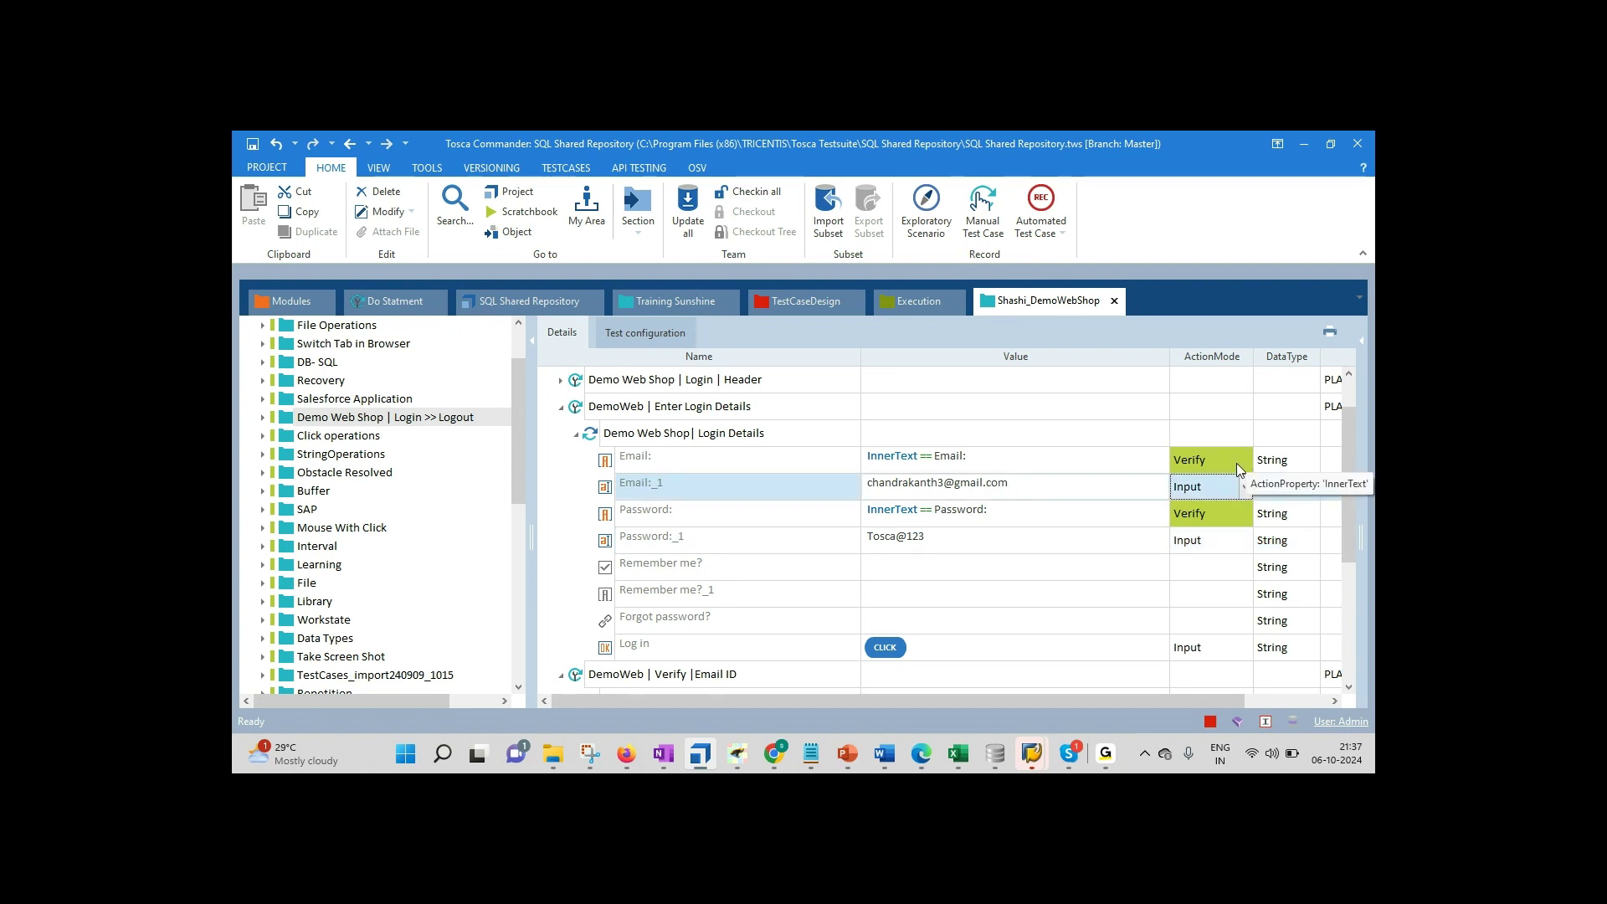
Step: Add 'Verify ,' to Notepad's Action Modes line and show the Email step's ActionMode choices
left_click(810, 753)
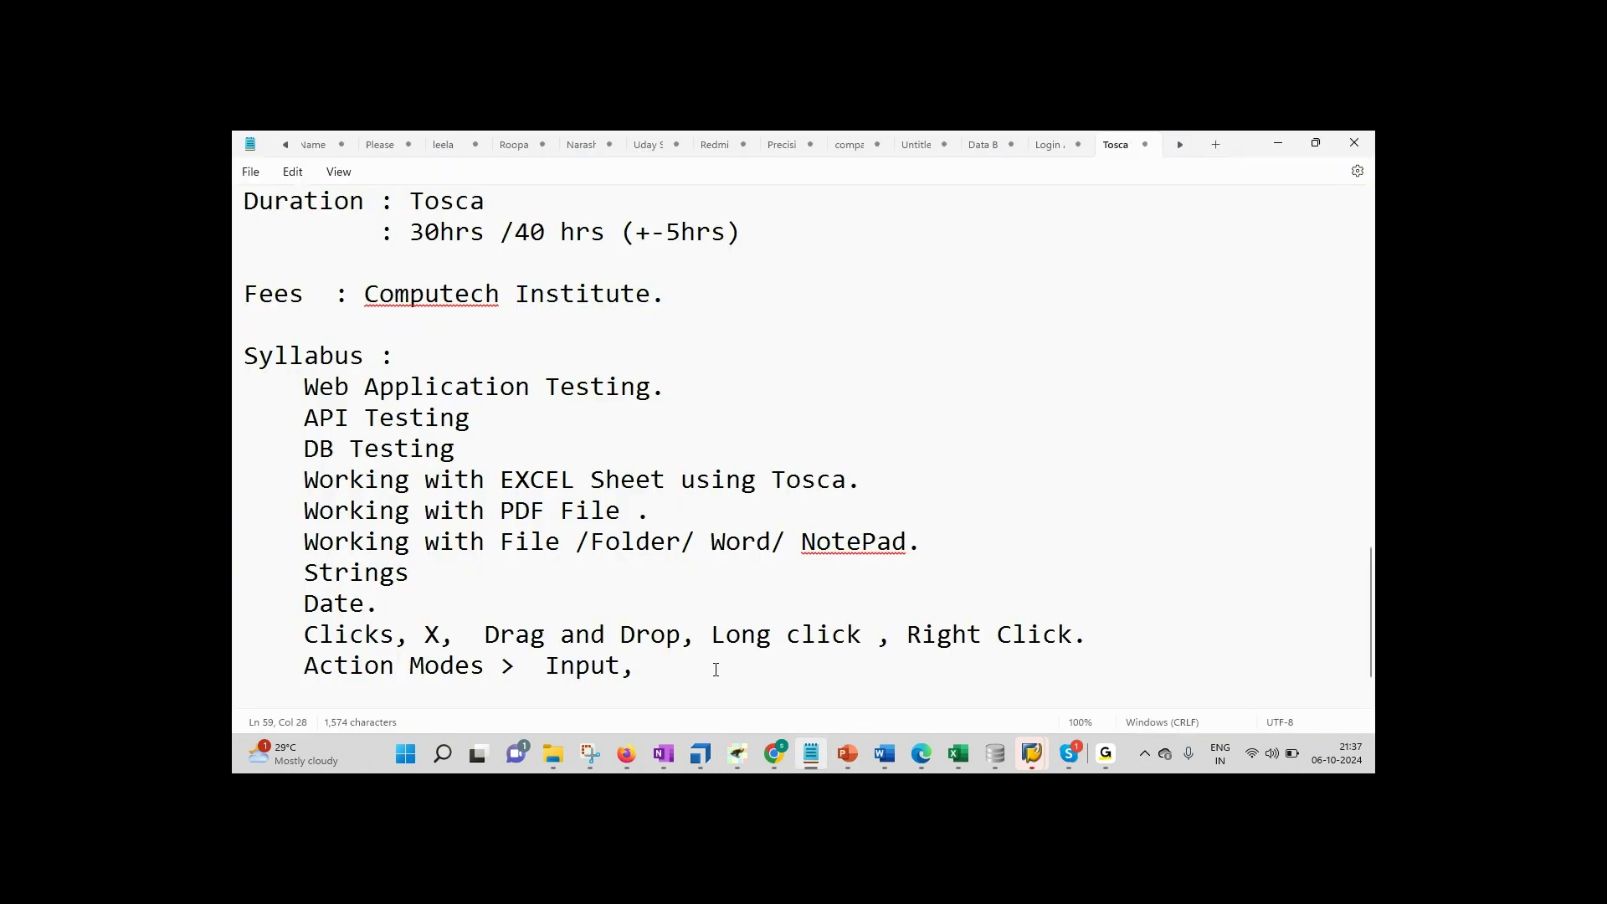
type("Verify ,")
left_click(701, 756)
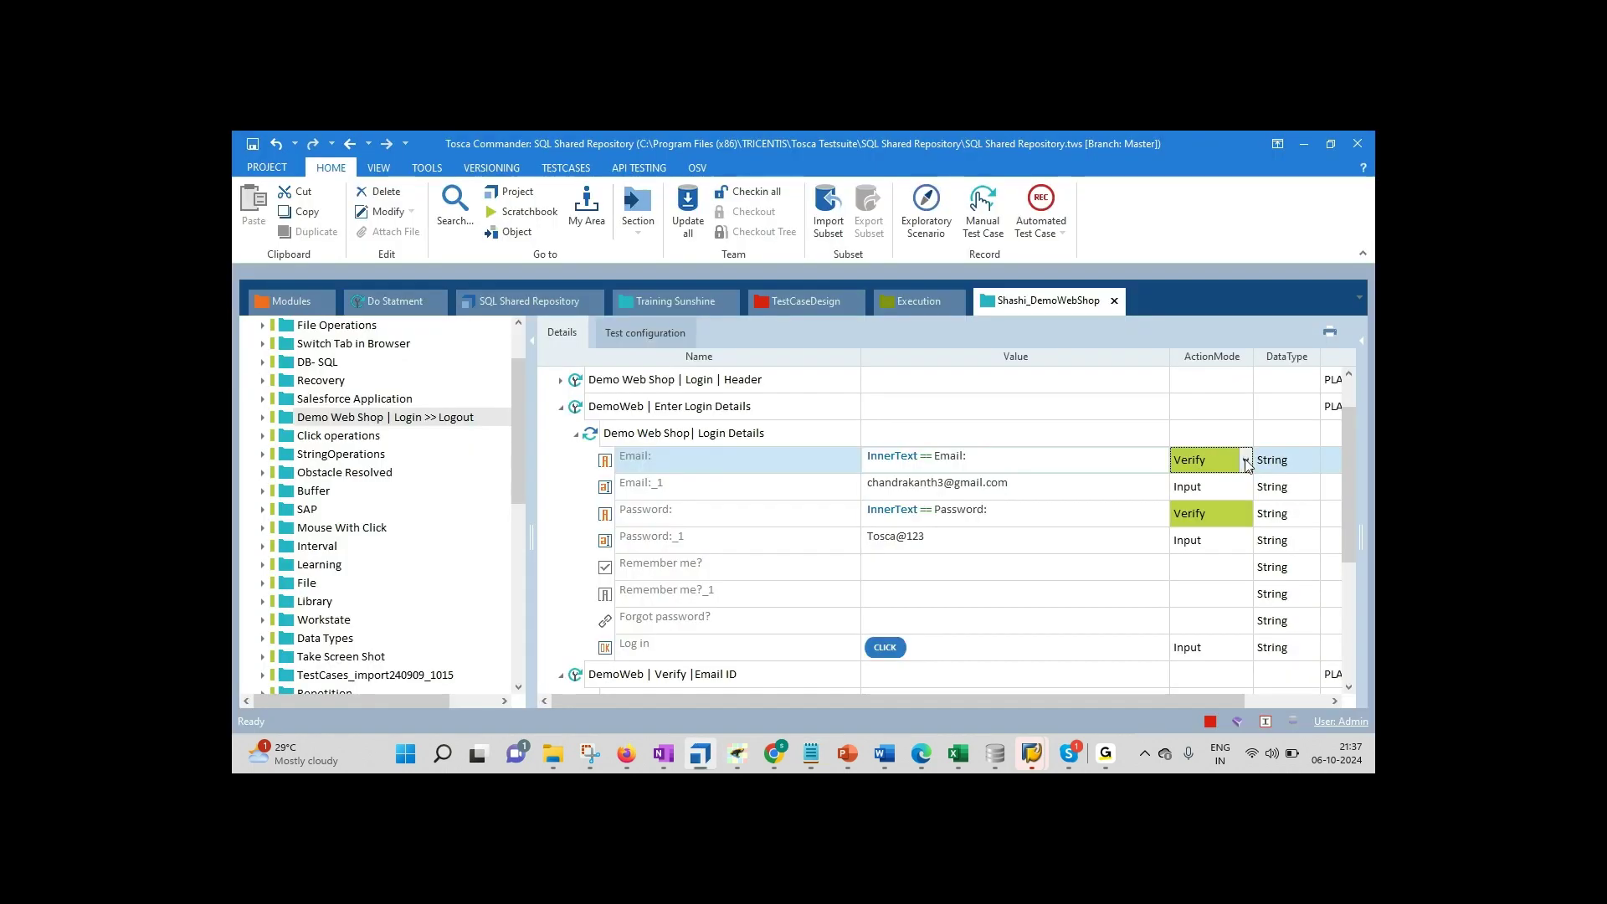
left_click(1245, 462)
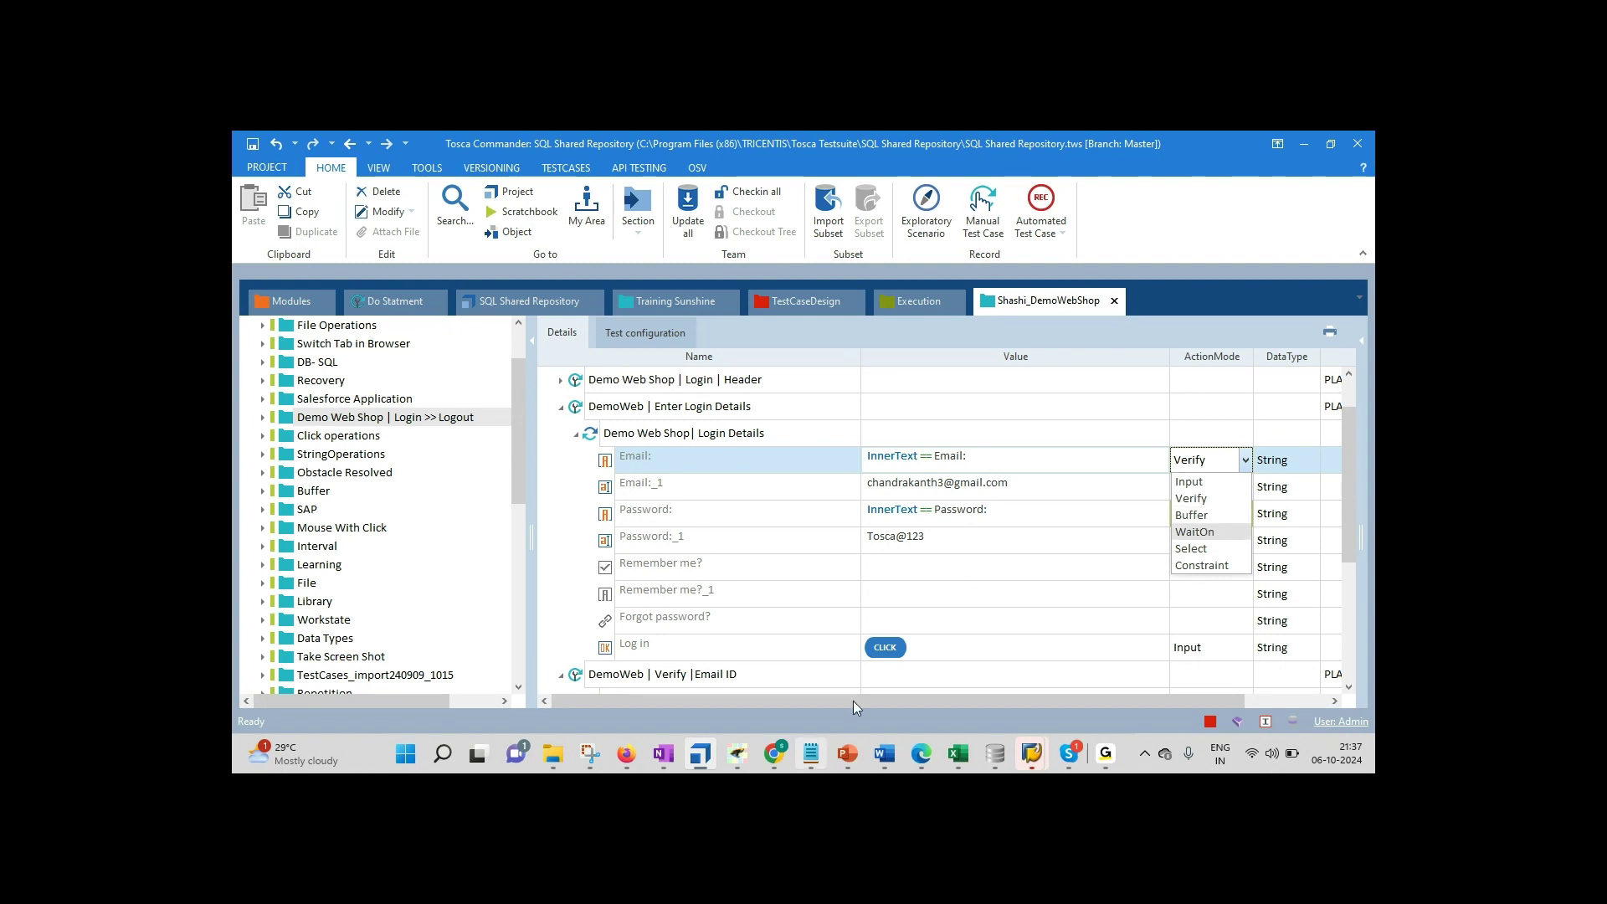
Step: Append 'Buffer, WaitOn,' to the Action Modes line in Notepad
key("alt+Tab")
type("Buffer, ")
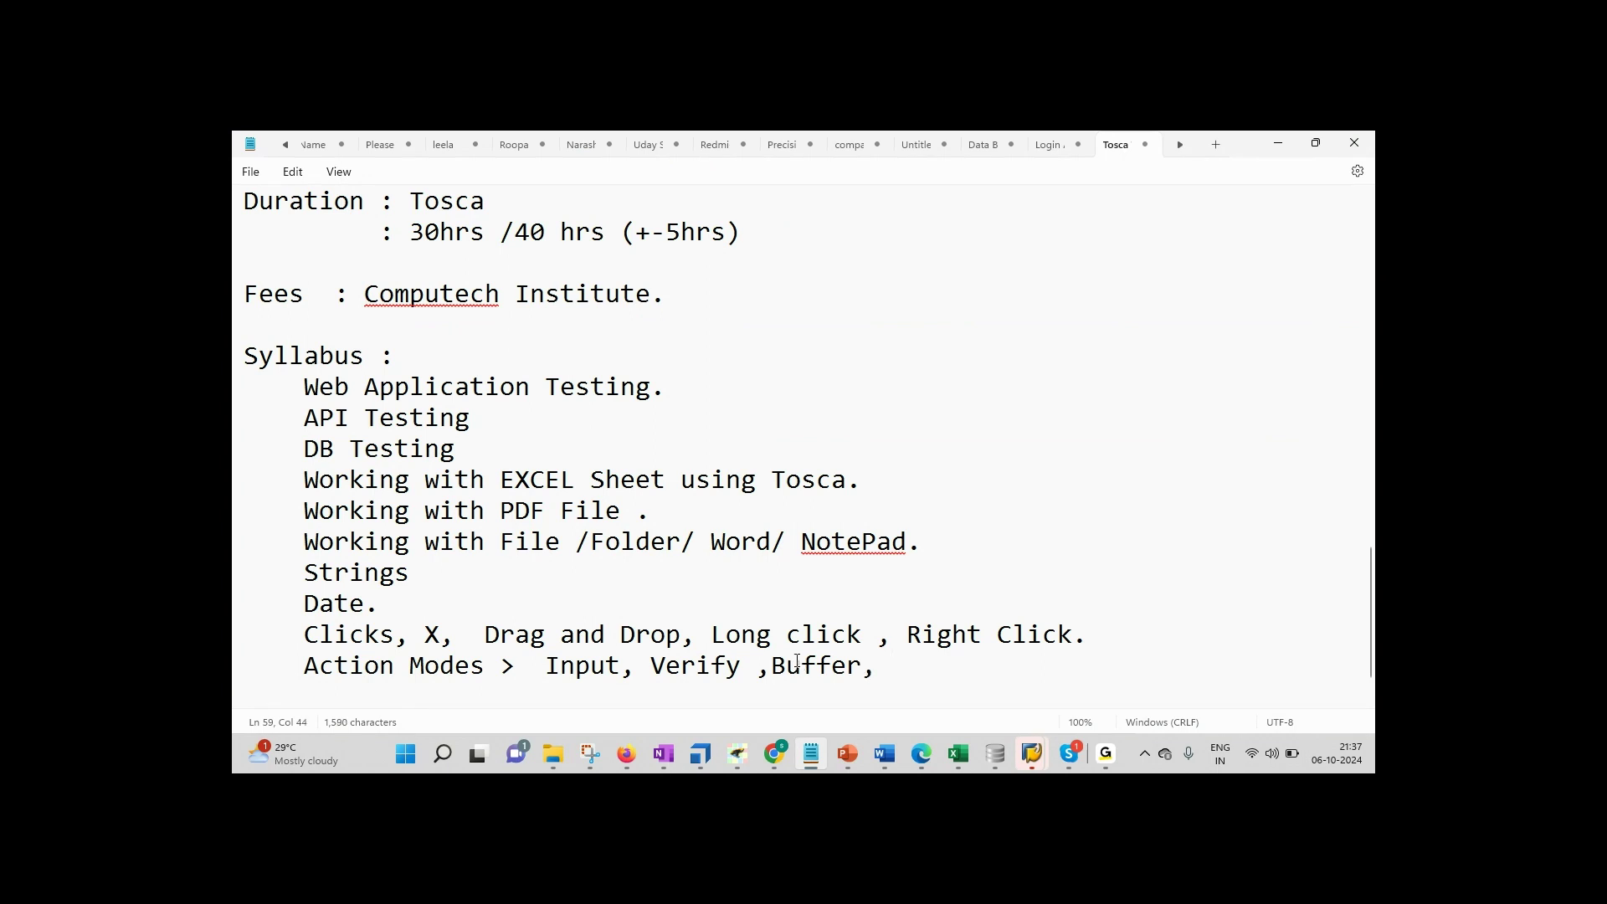
type("Wait on")
key("BackSpace")
key("BackSpace")
key("BackSpace")
type("On,")
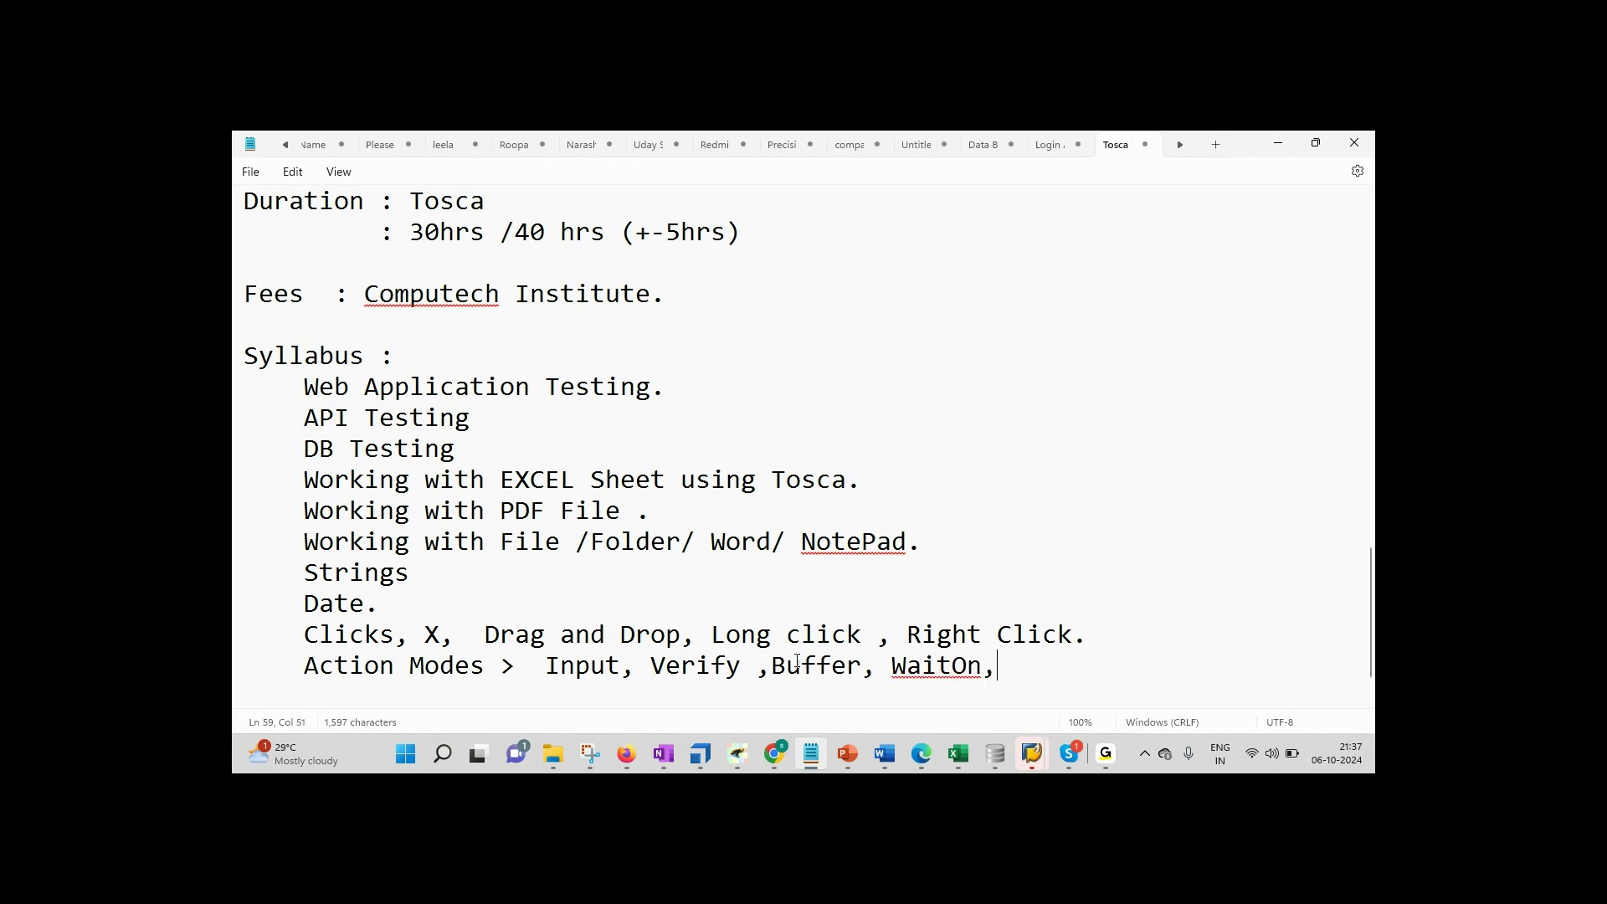
Step: Recheck the browser windows and the Email step's action mode list
left_click(777, 750)
left_click(776, 750)
left_click(630, 752)
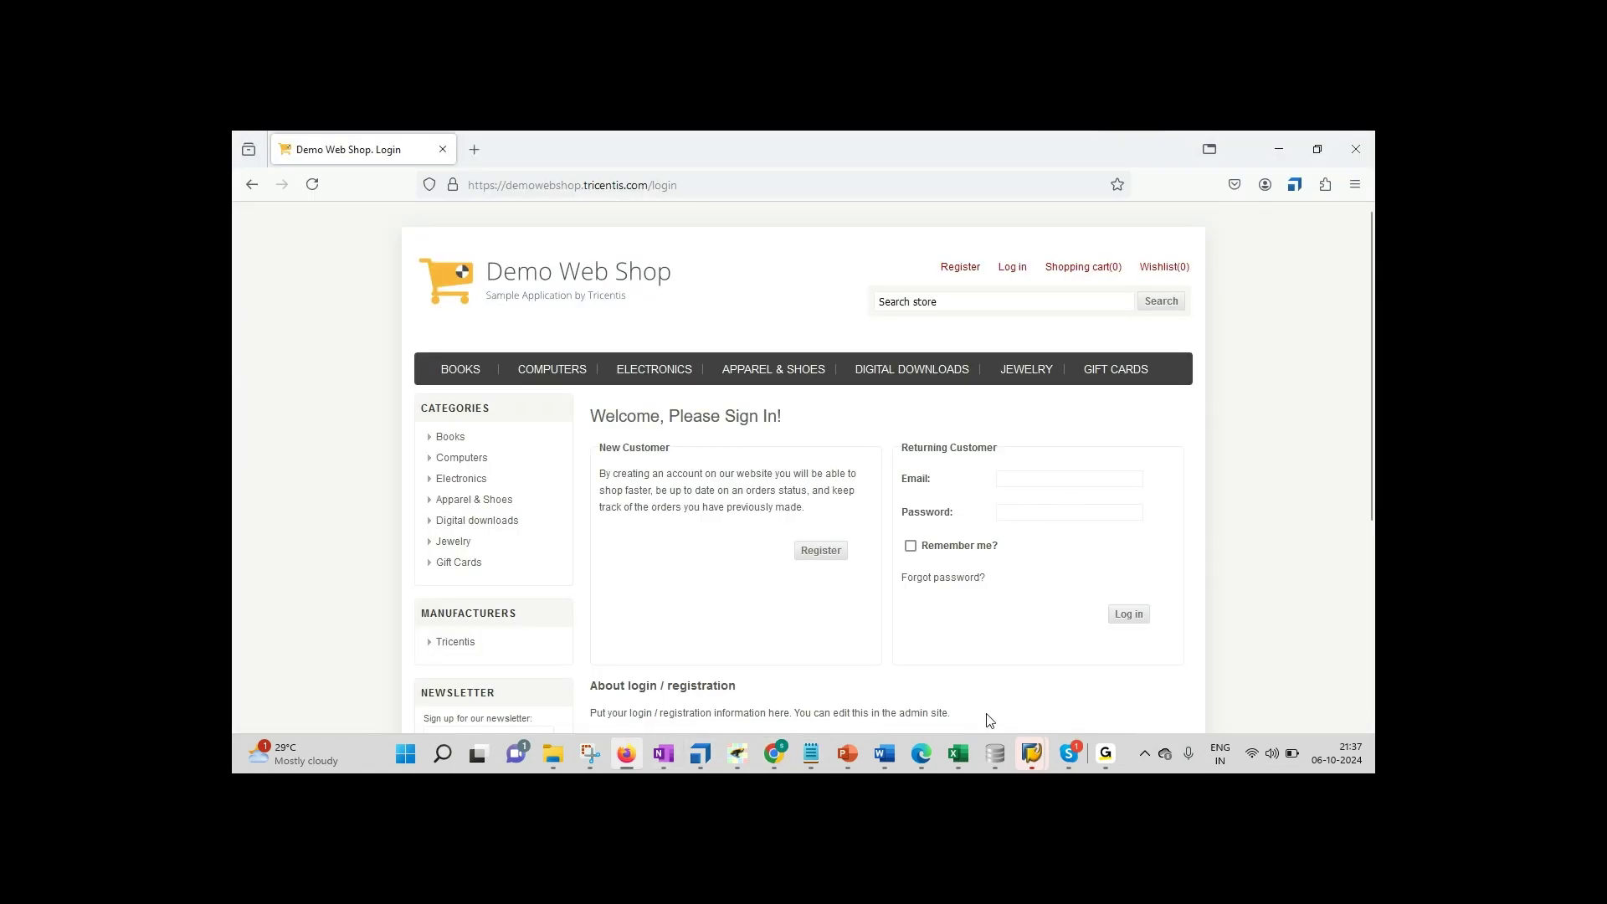
left_click(696, 768)
left_click(1245, 459)
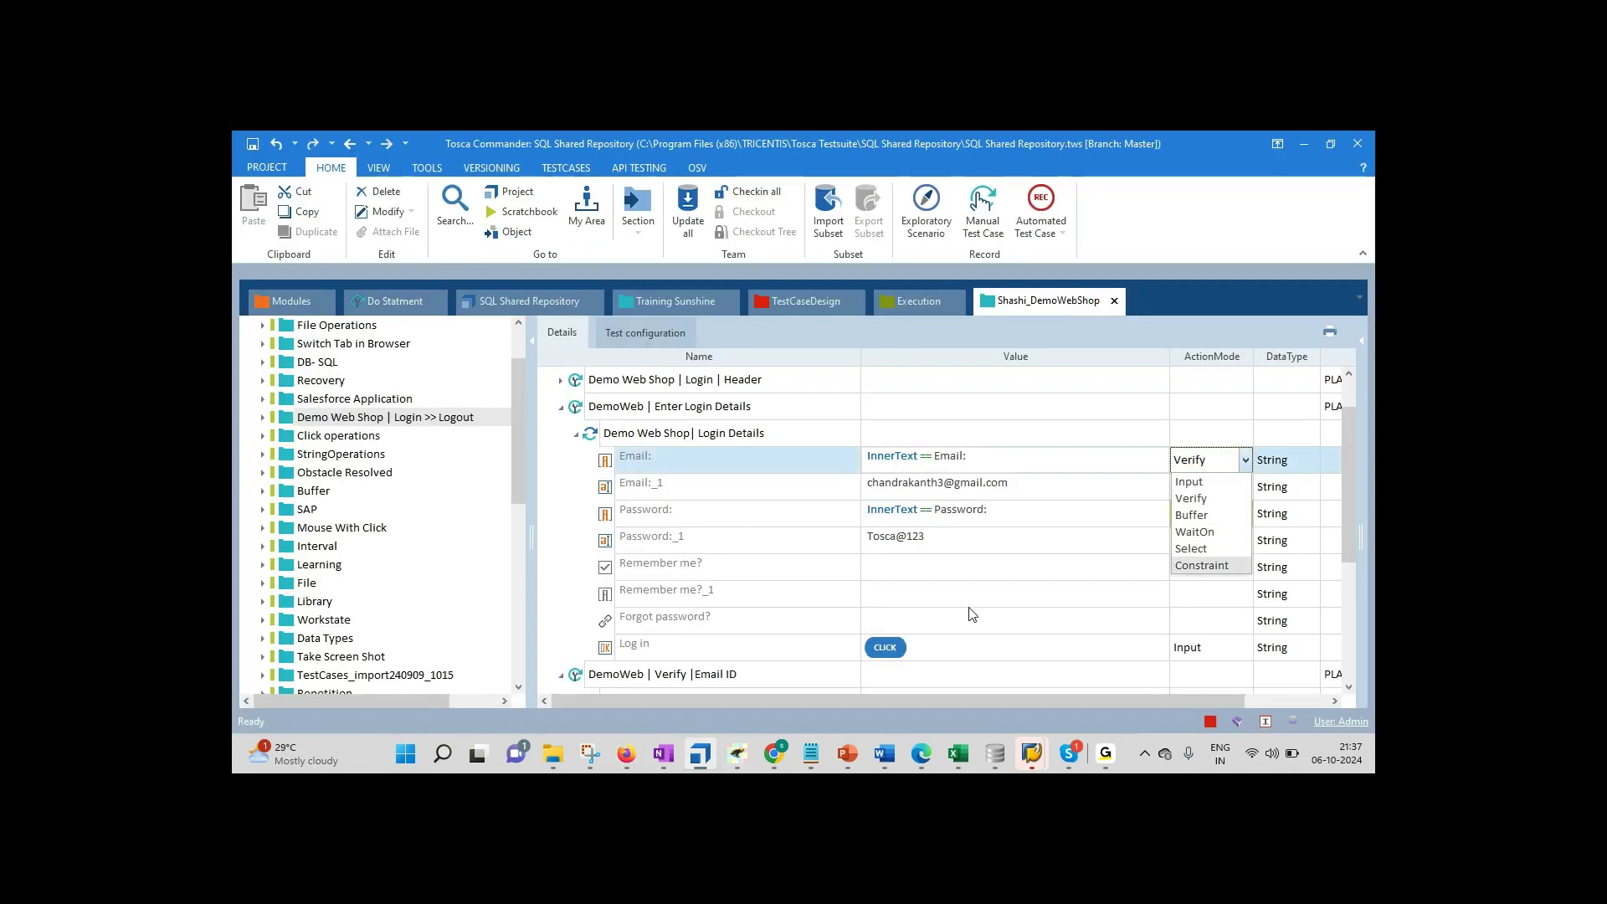
left_click(812, 749)
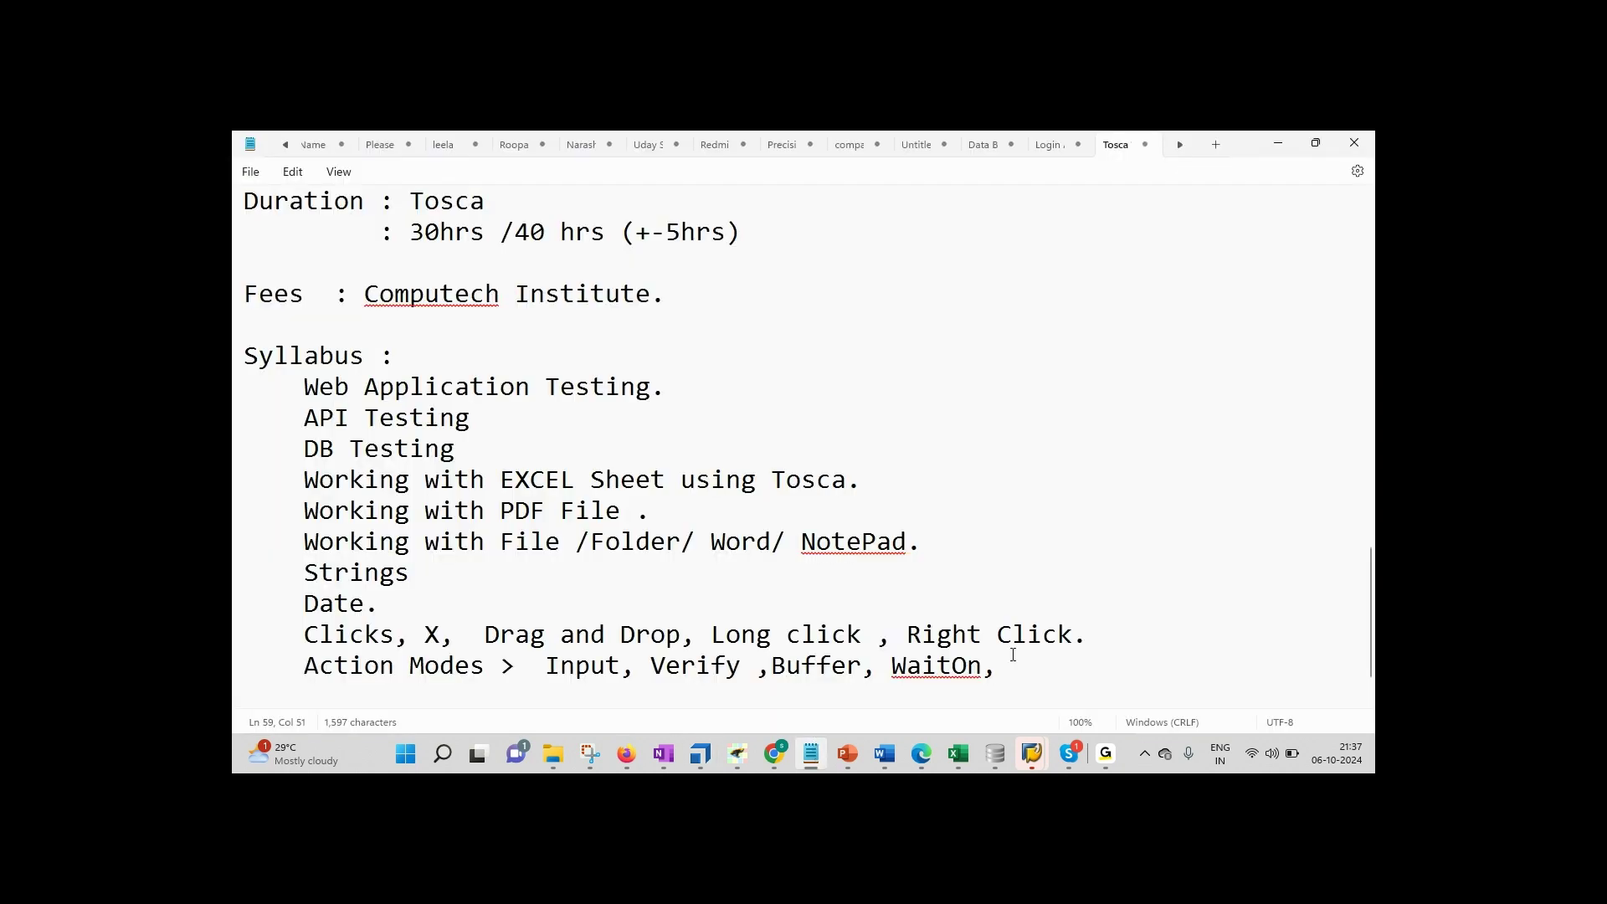
Step: Add 'Constraint, Seelct' to the line and start a new indented line
type("Constraint, Se")
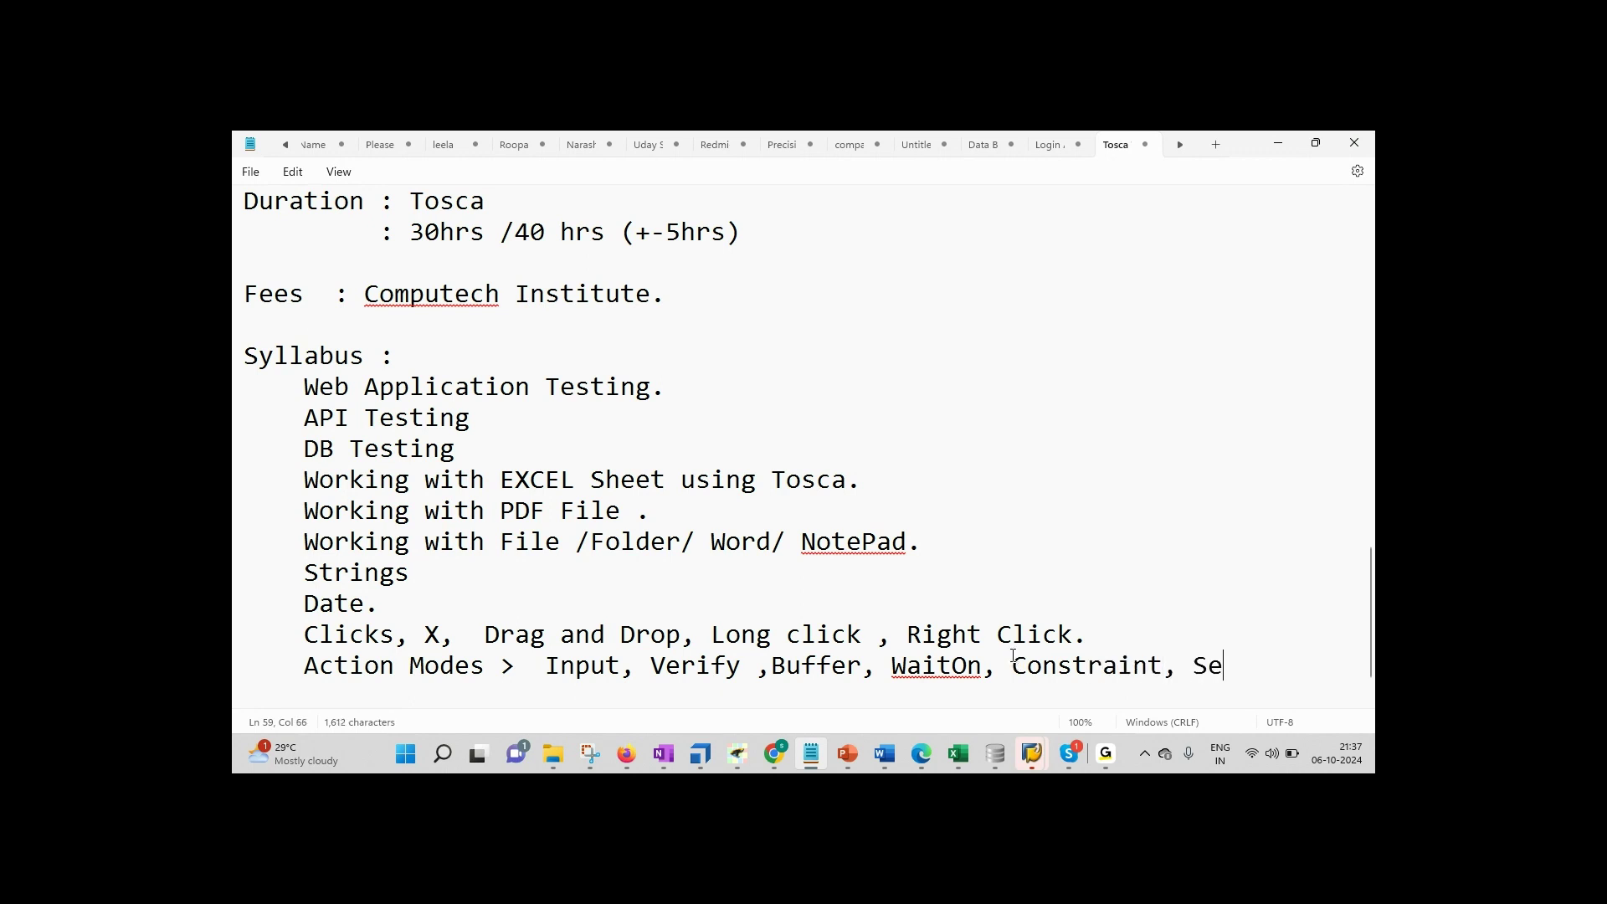
type("elct")
key("Return")
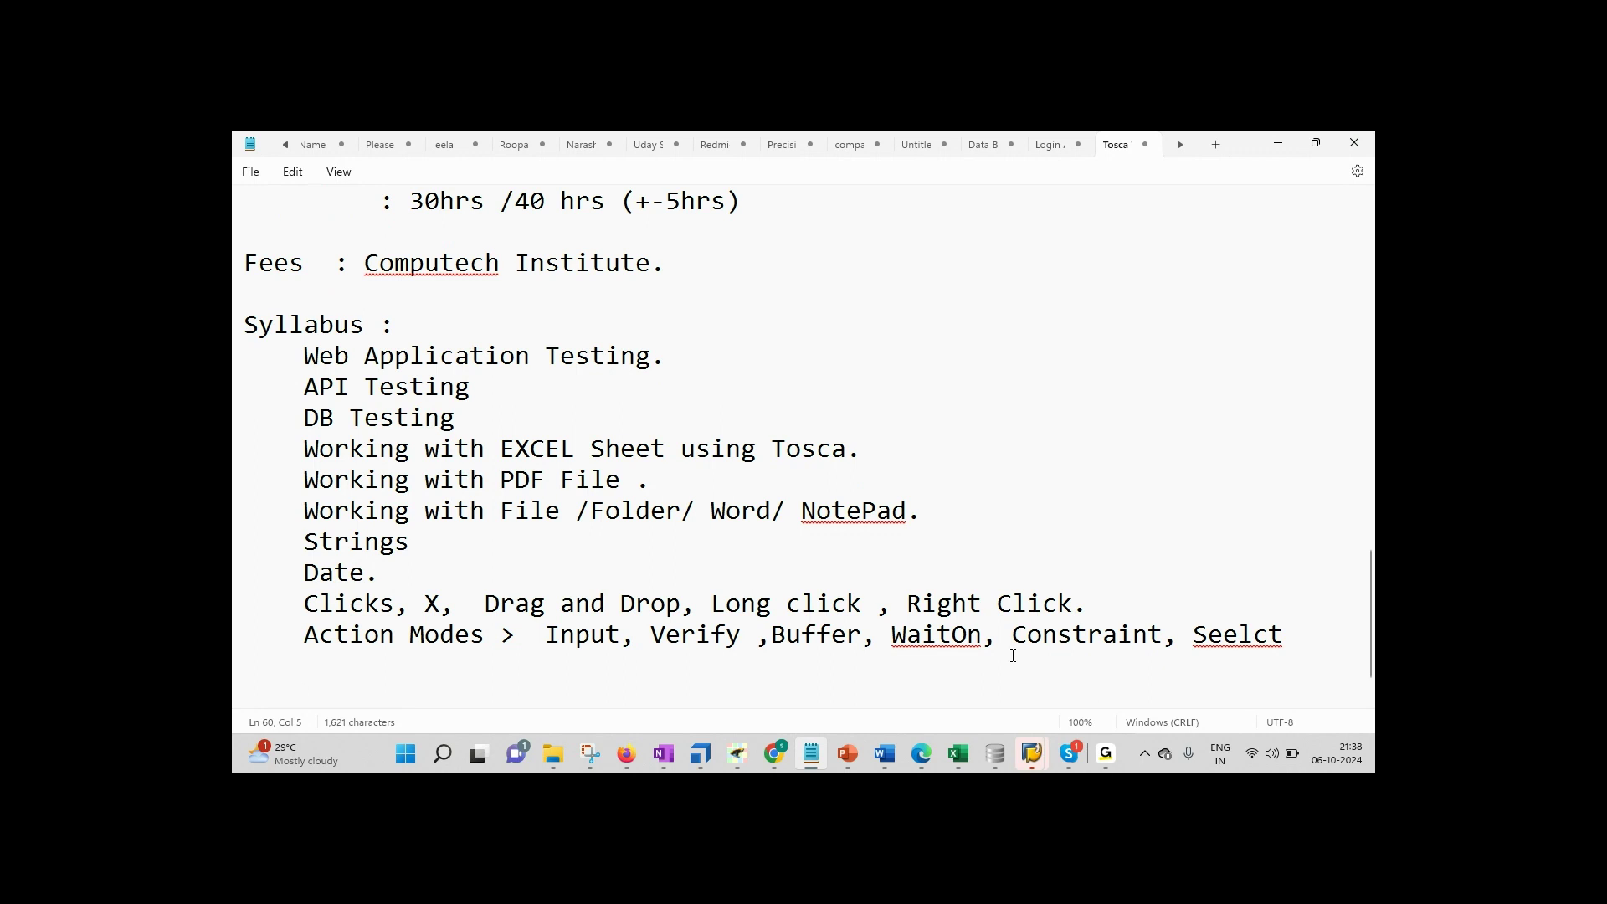
Step: View the Email step's data type choices and close the list unchanged
left_click(688, 760)
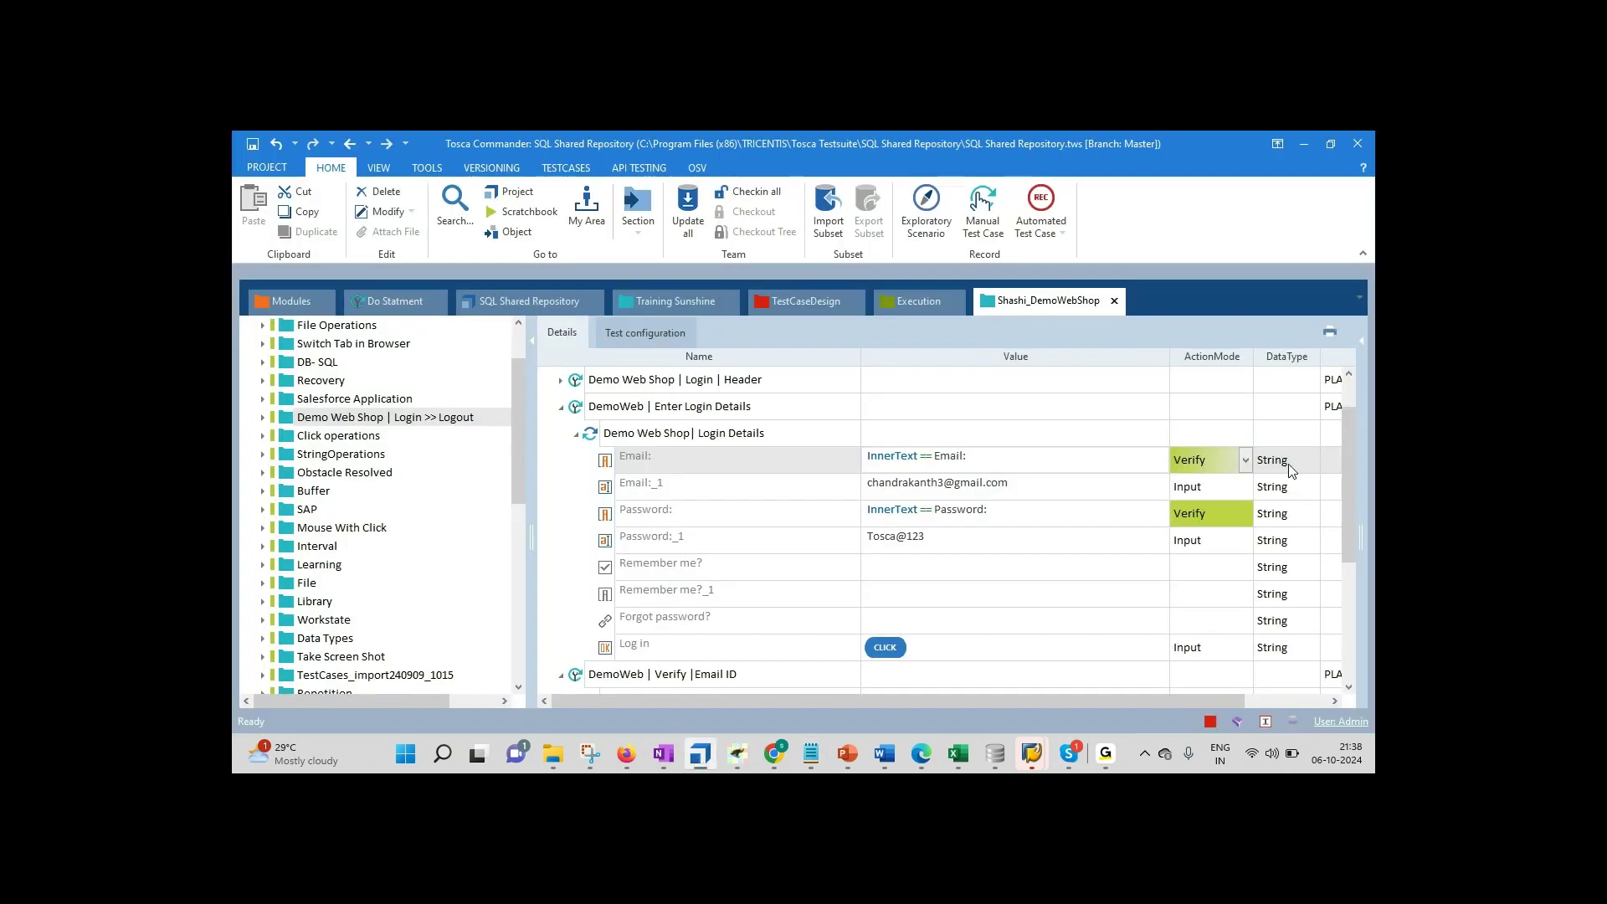
left_click(1310, 458)
left_click(1313, 460)
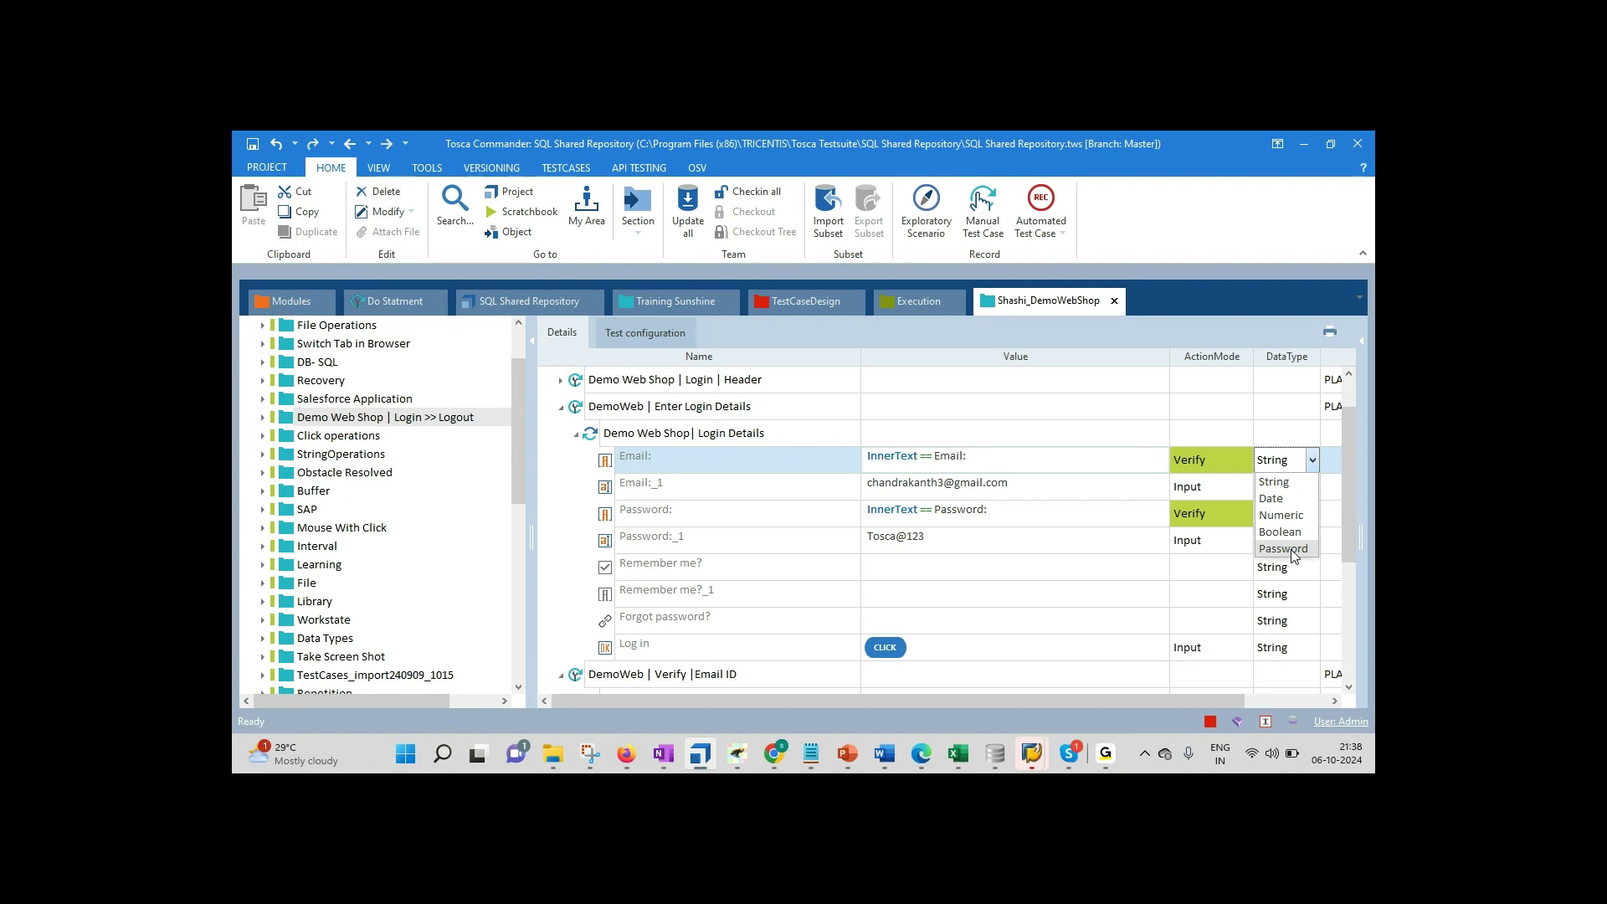
left_click(1042, 515)
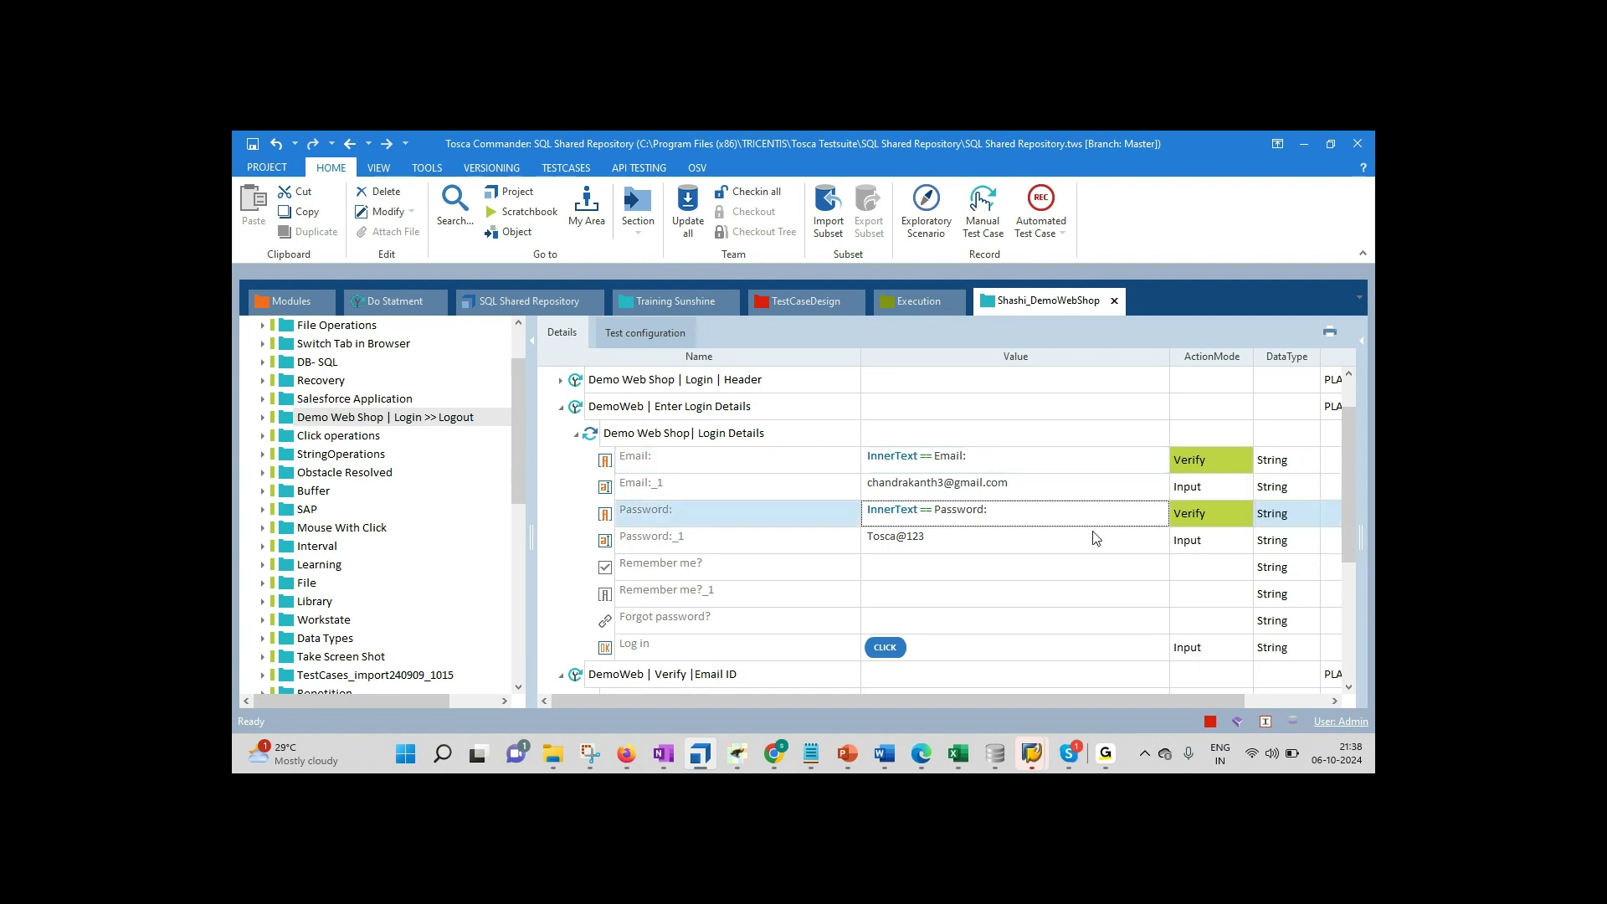
Step: Set the Password:_1 step's data type to Password, masking its value
left_click(1024, 540)
left_click(971, 540)
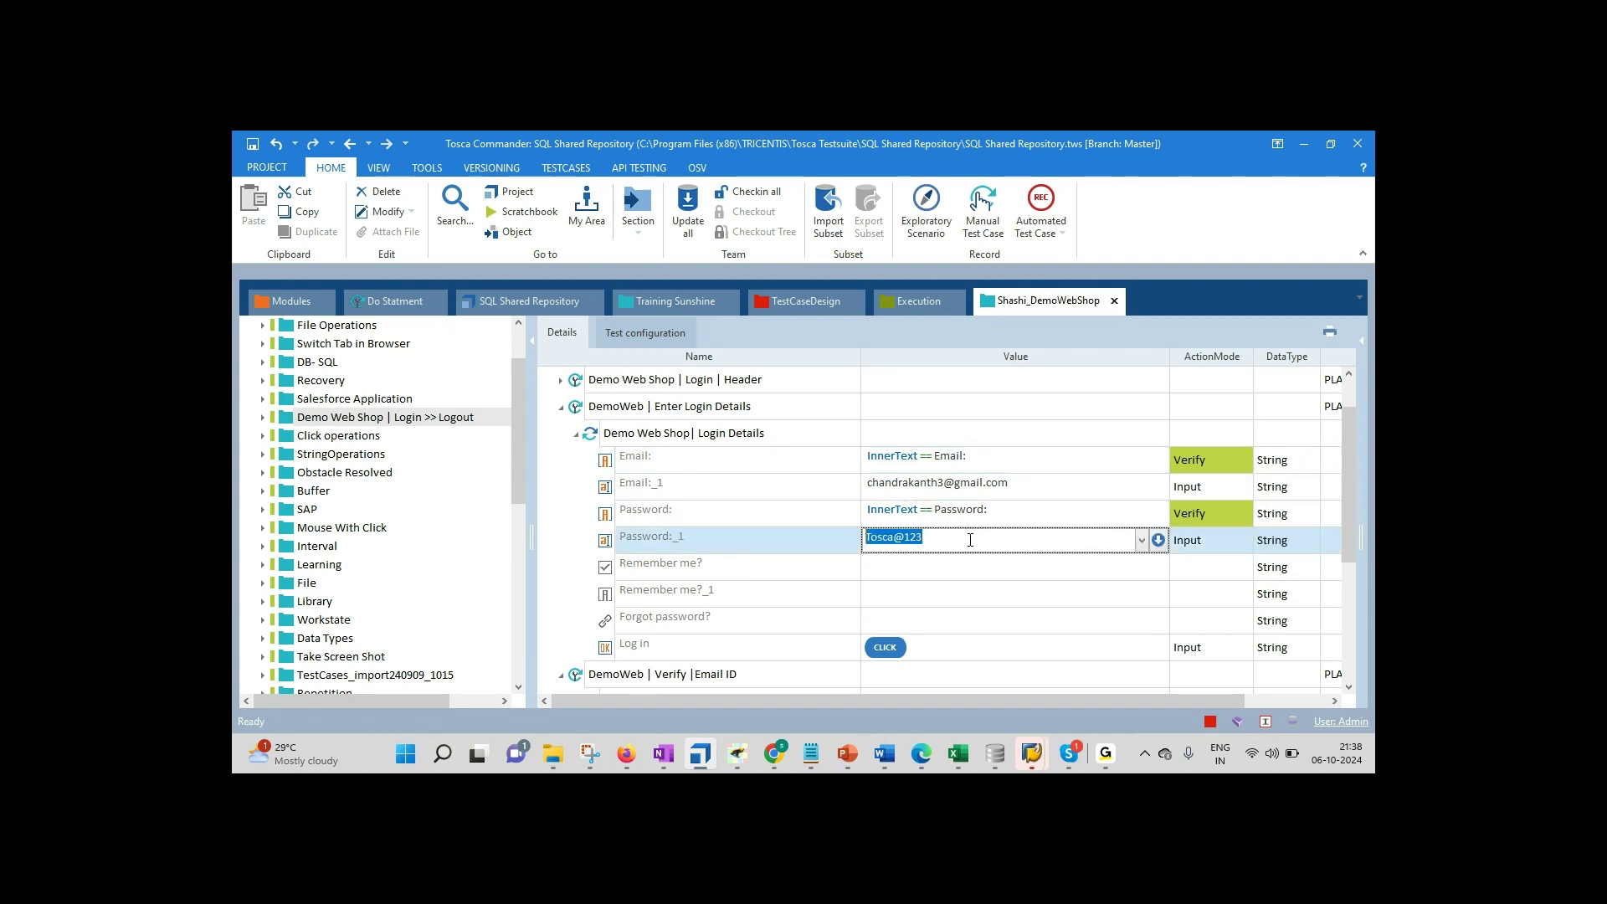
left_click(1296, 549)
left_click(1313, 544)
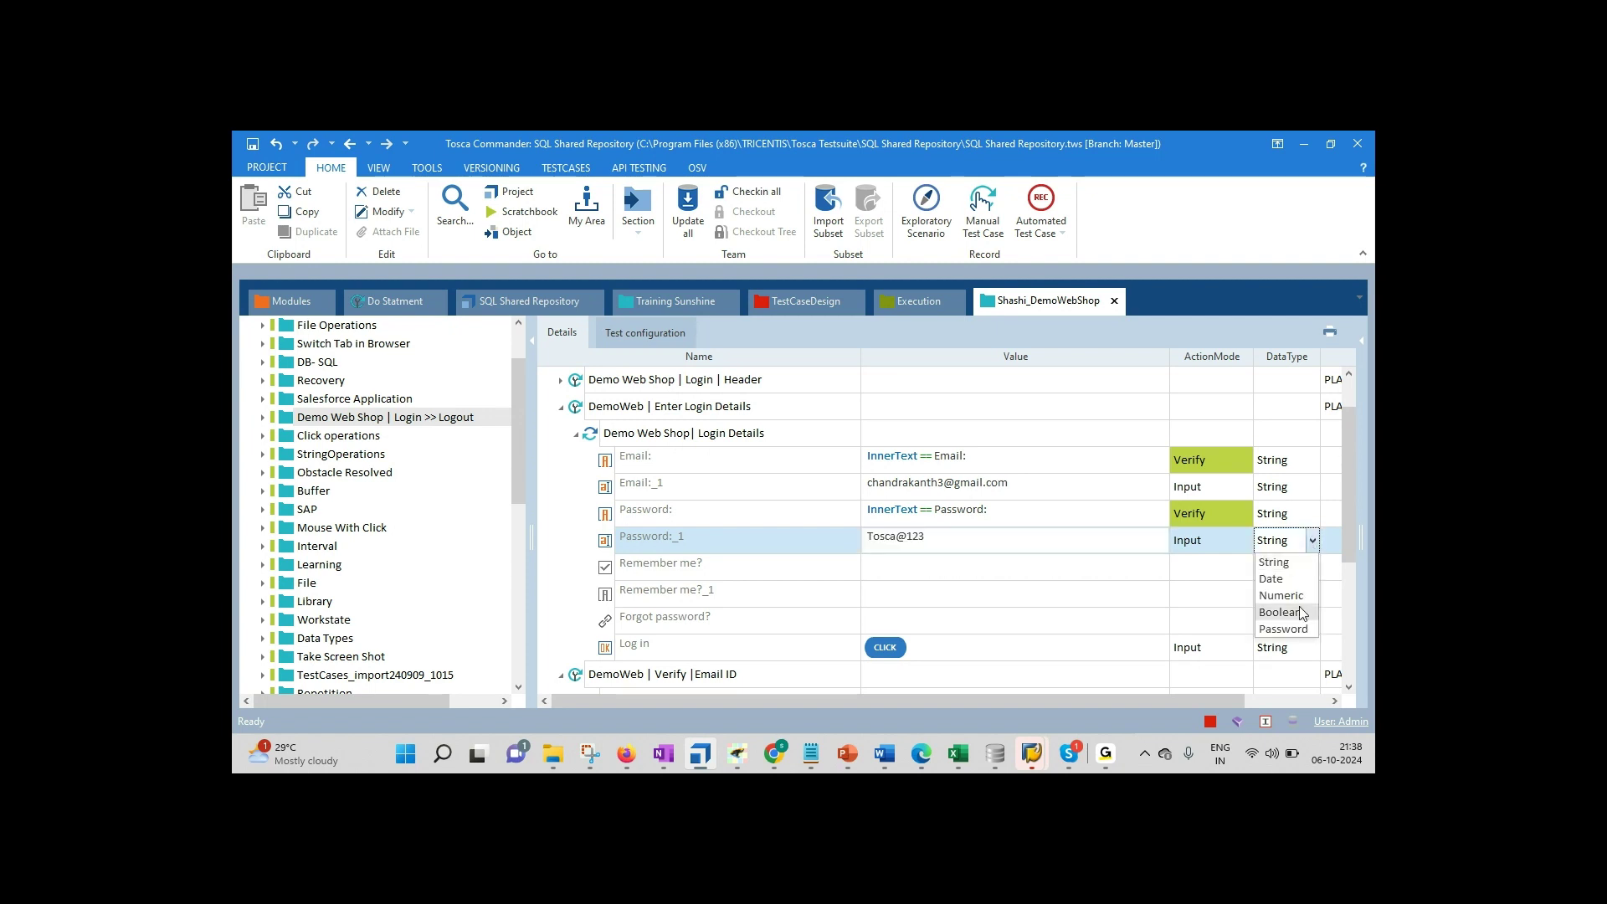
left_click(1296, 628)
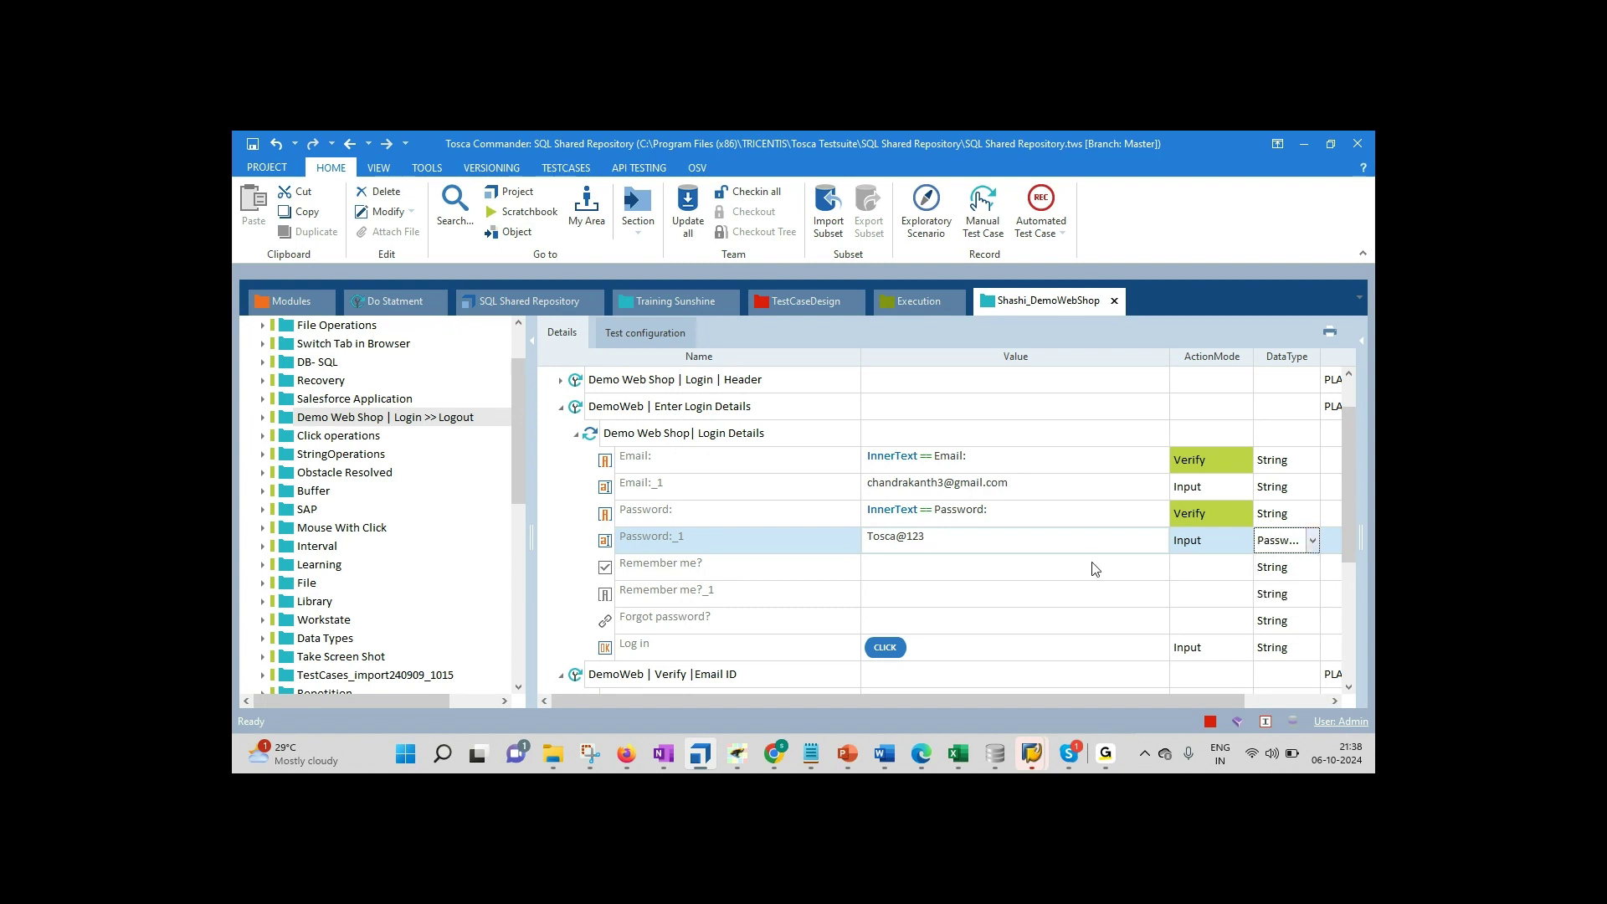
left_click(978, 569)
left_click(920, 545)
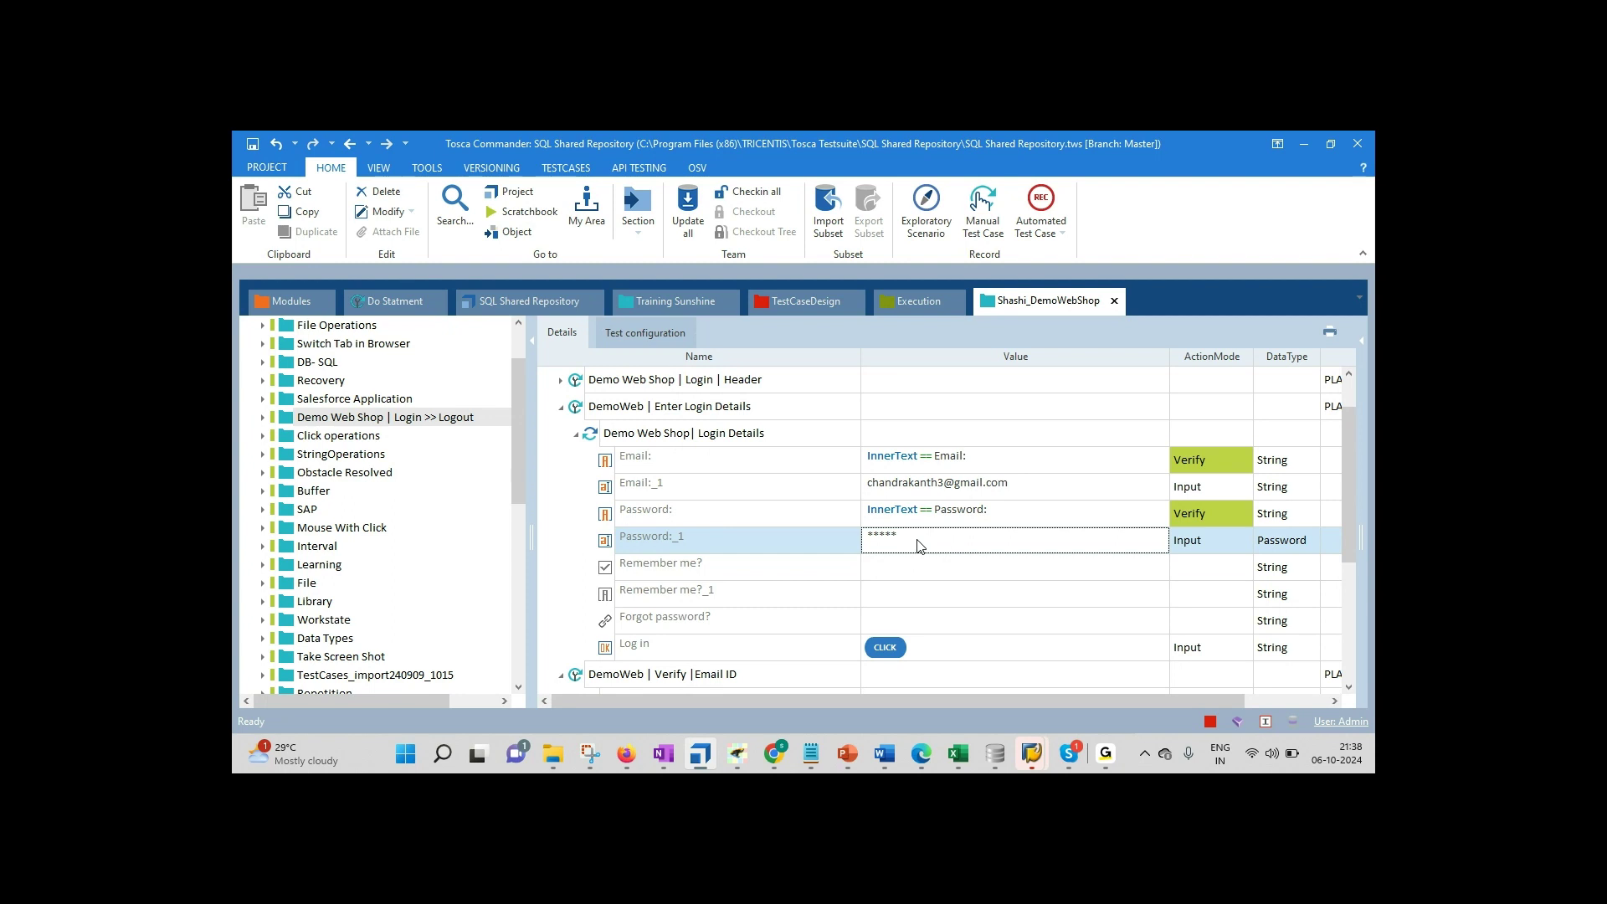
left_click(920, 546)
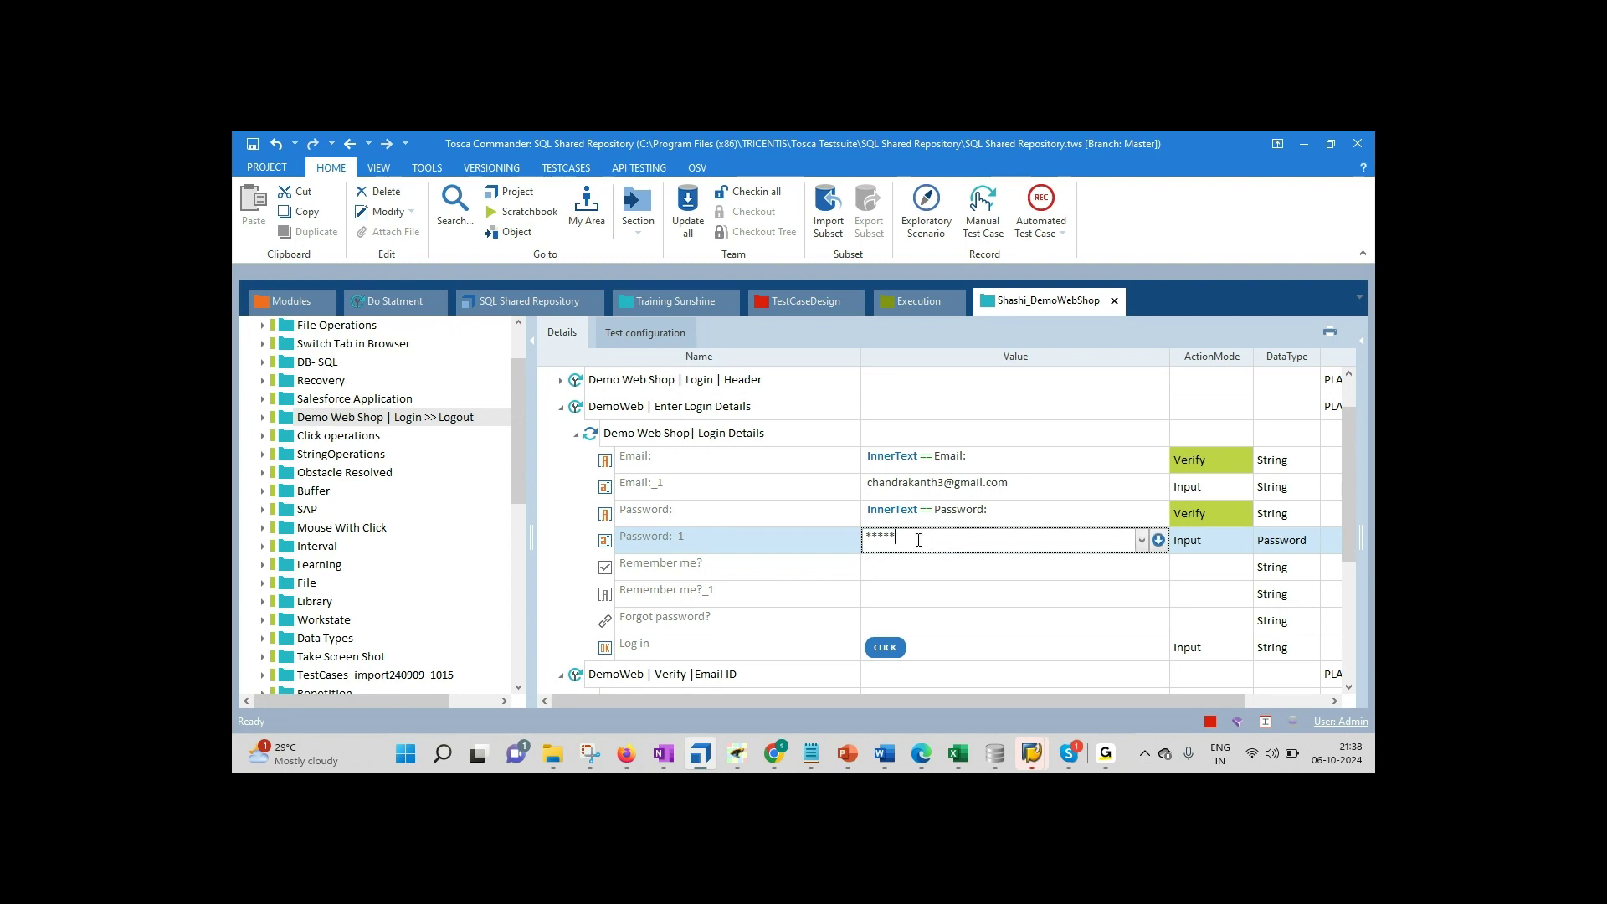
Step: Change Password:_1 back to String and retype the password in its Value cell
left_click(1311, 547)
left_click(1311, 541)
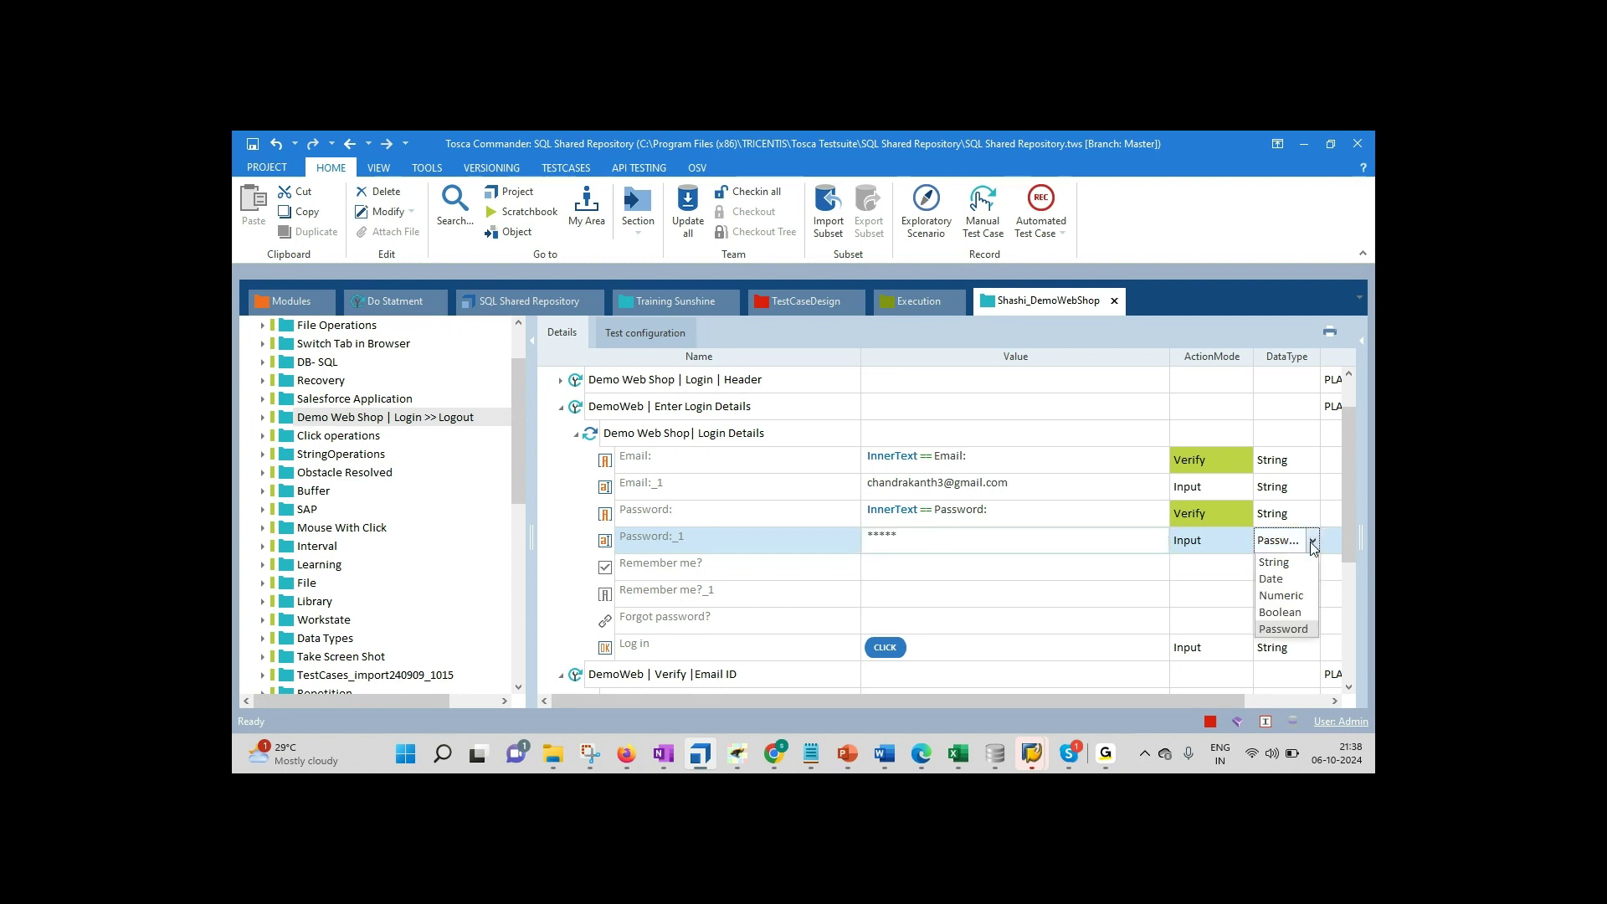
left_click(1283, 567)
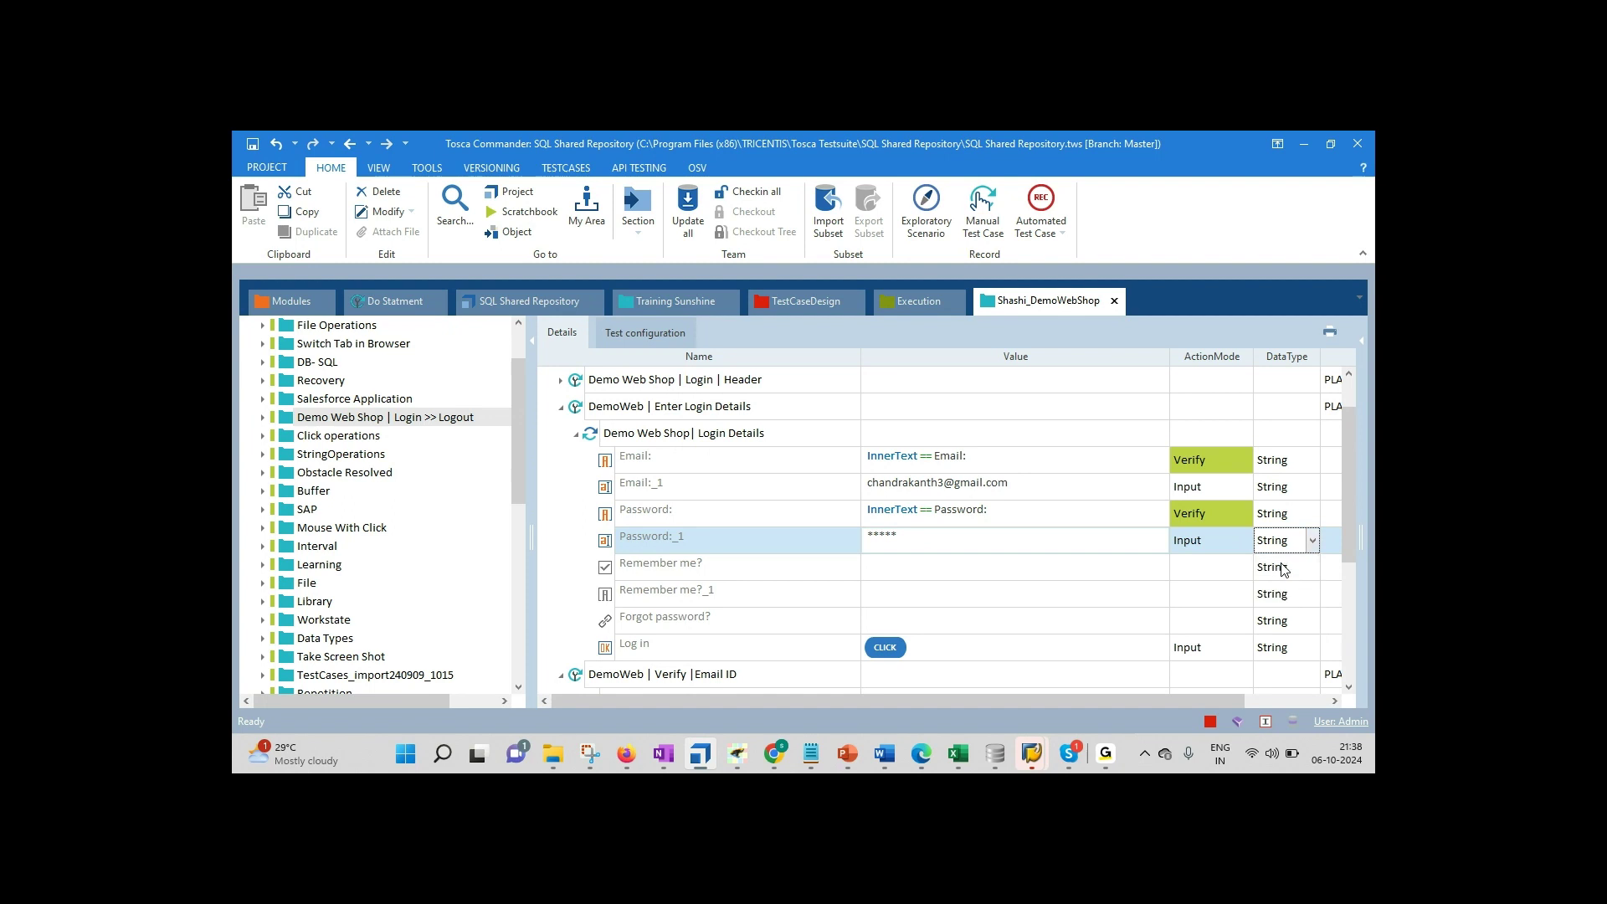
left_click(938, 539)
type("Tosca@123")
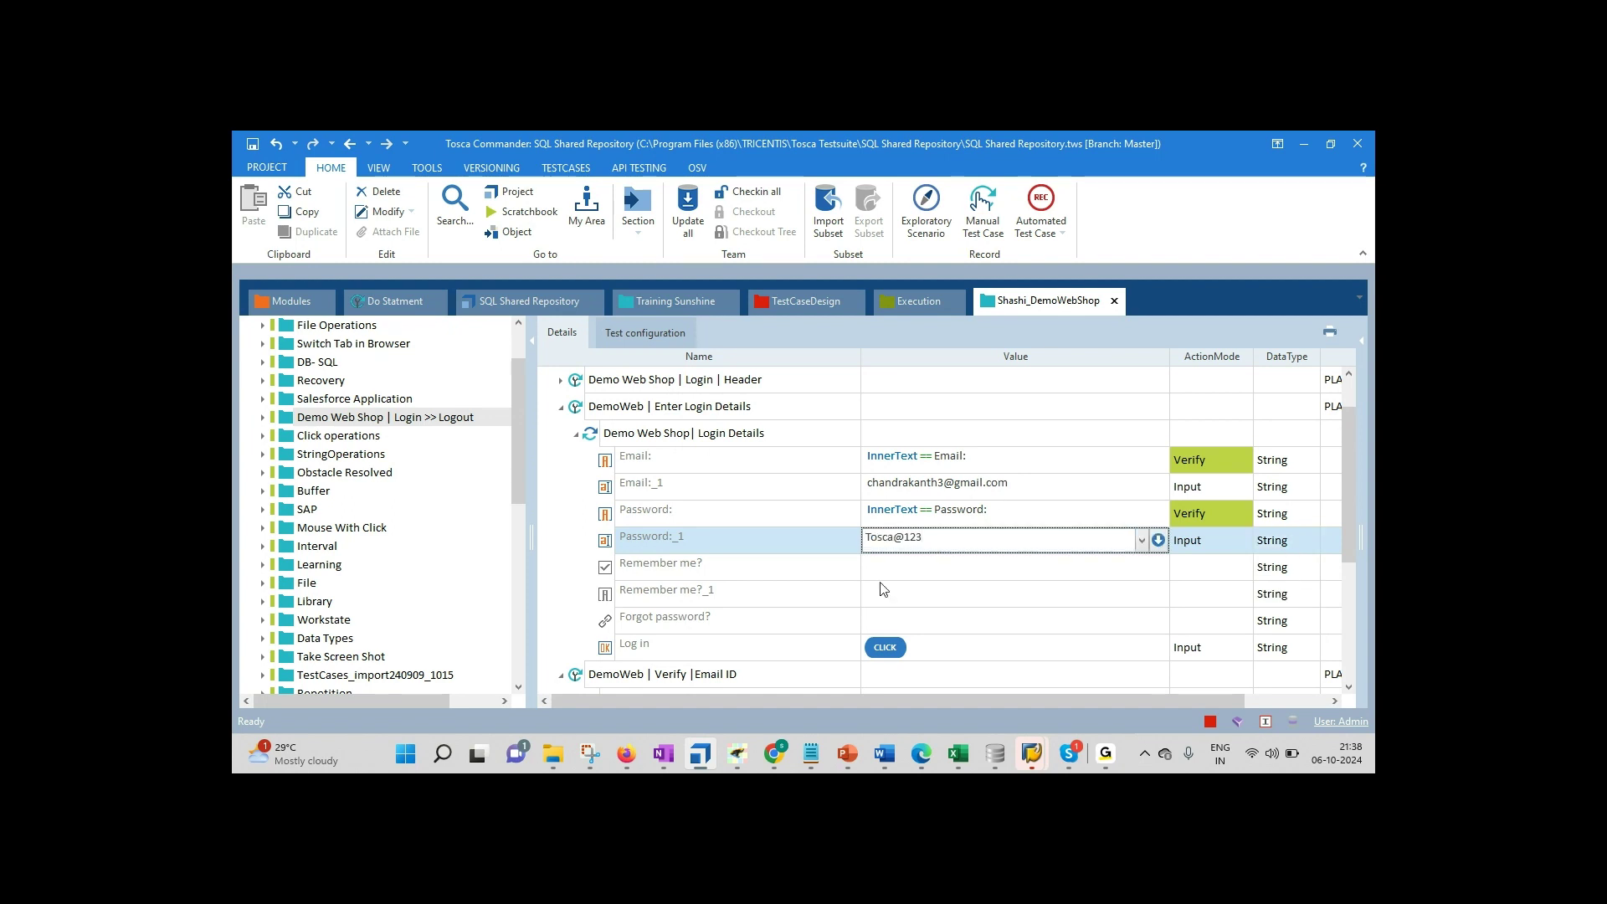
left_click(811, 756)
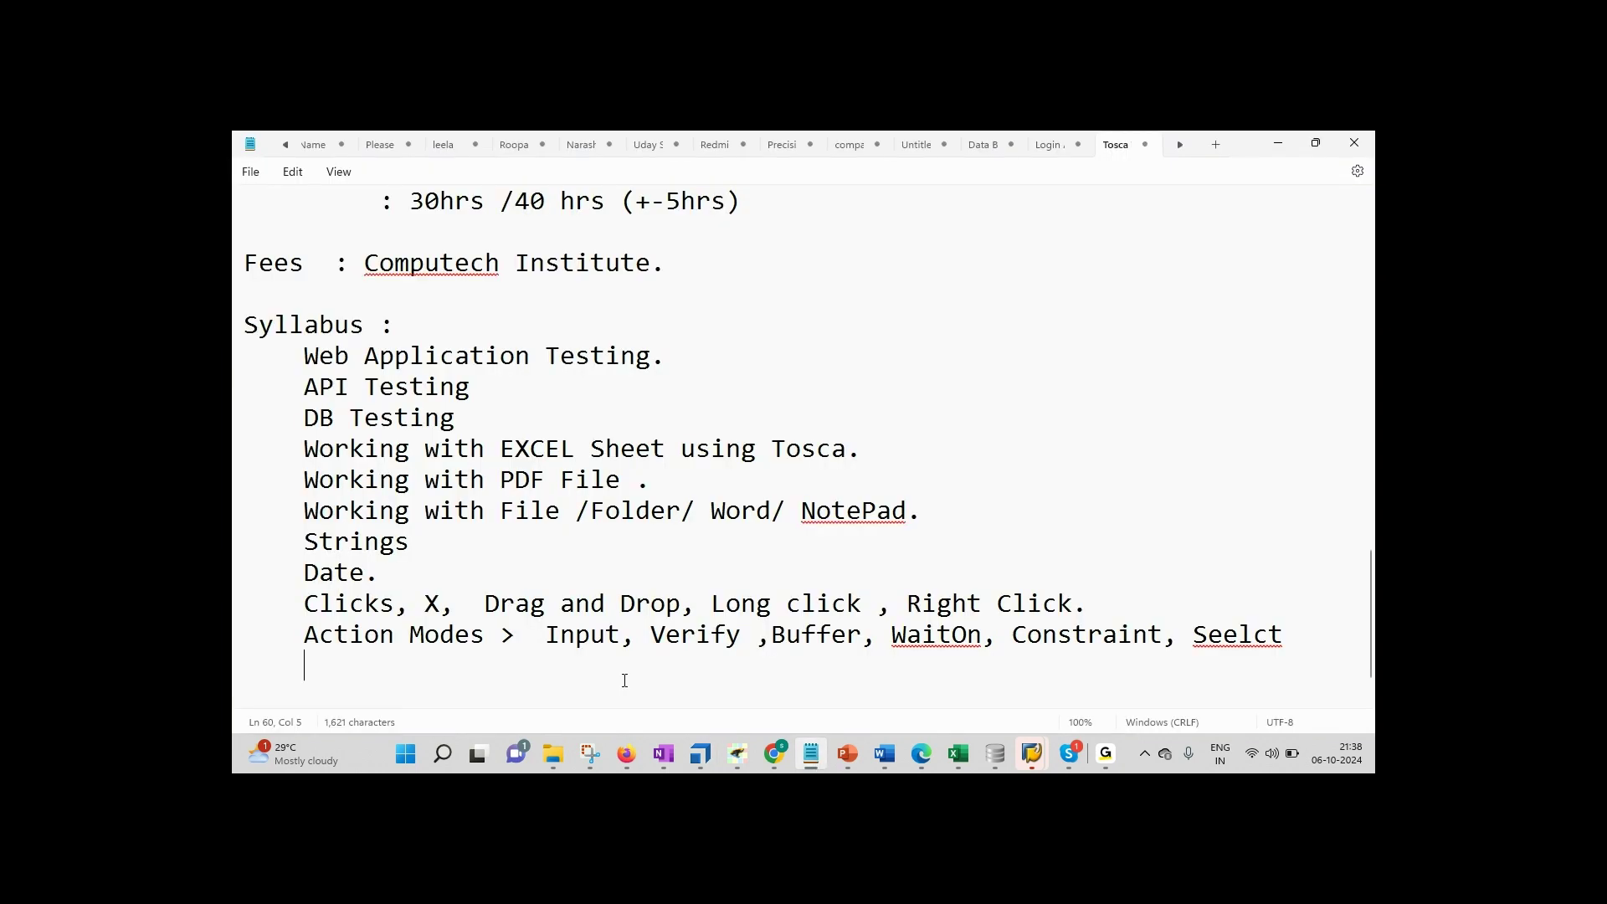
Step: Type 'Data Types. > String , Password , Boolean, Date, Numeric' and begin a fresh indented line
type("Data Types.")
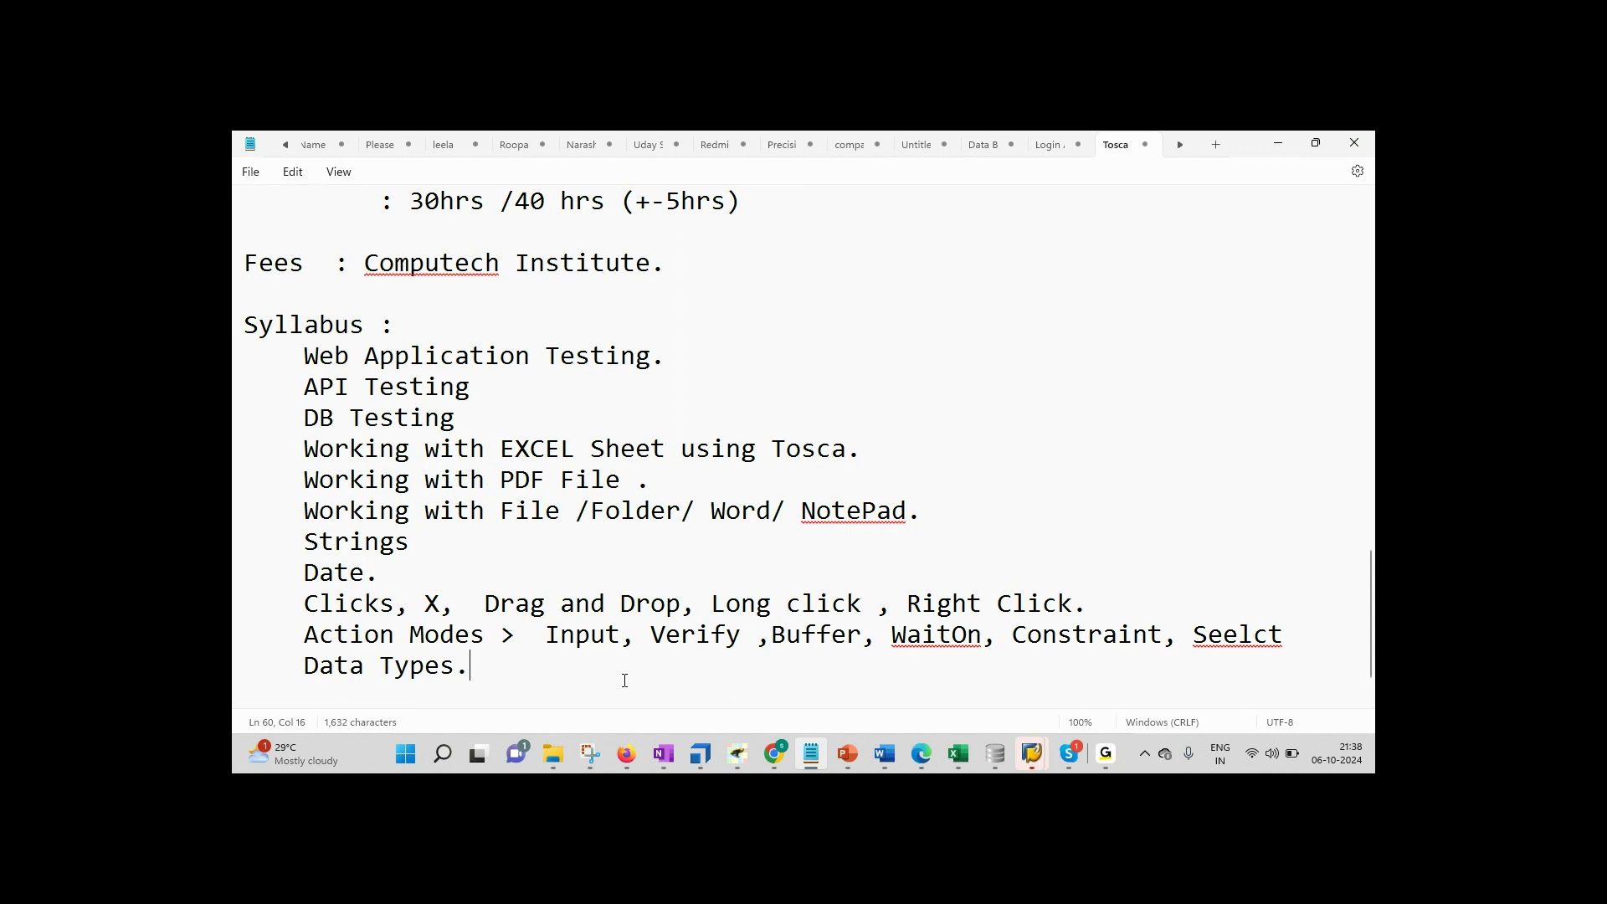
type(" > String , Password , Boolean, Date")
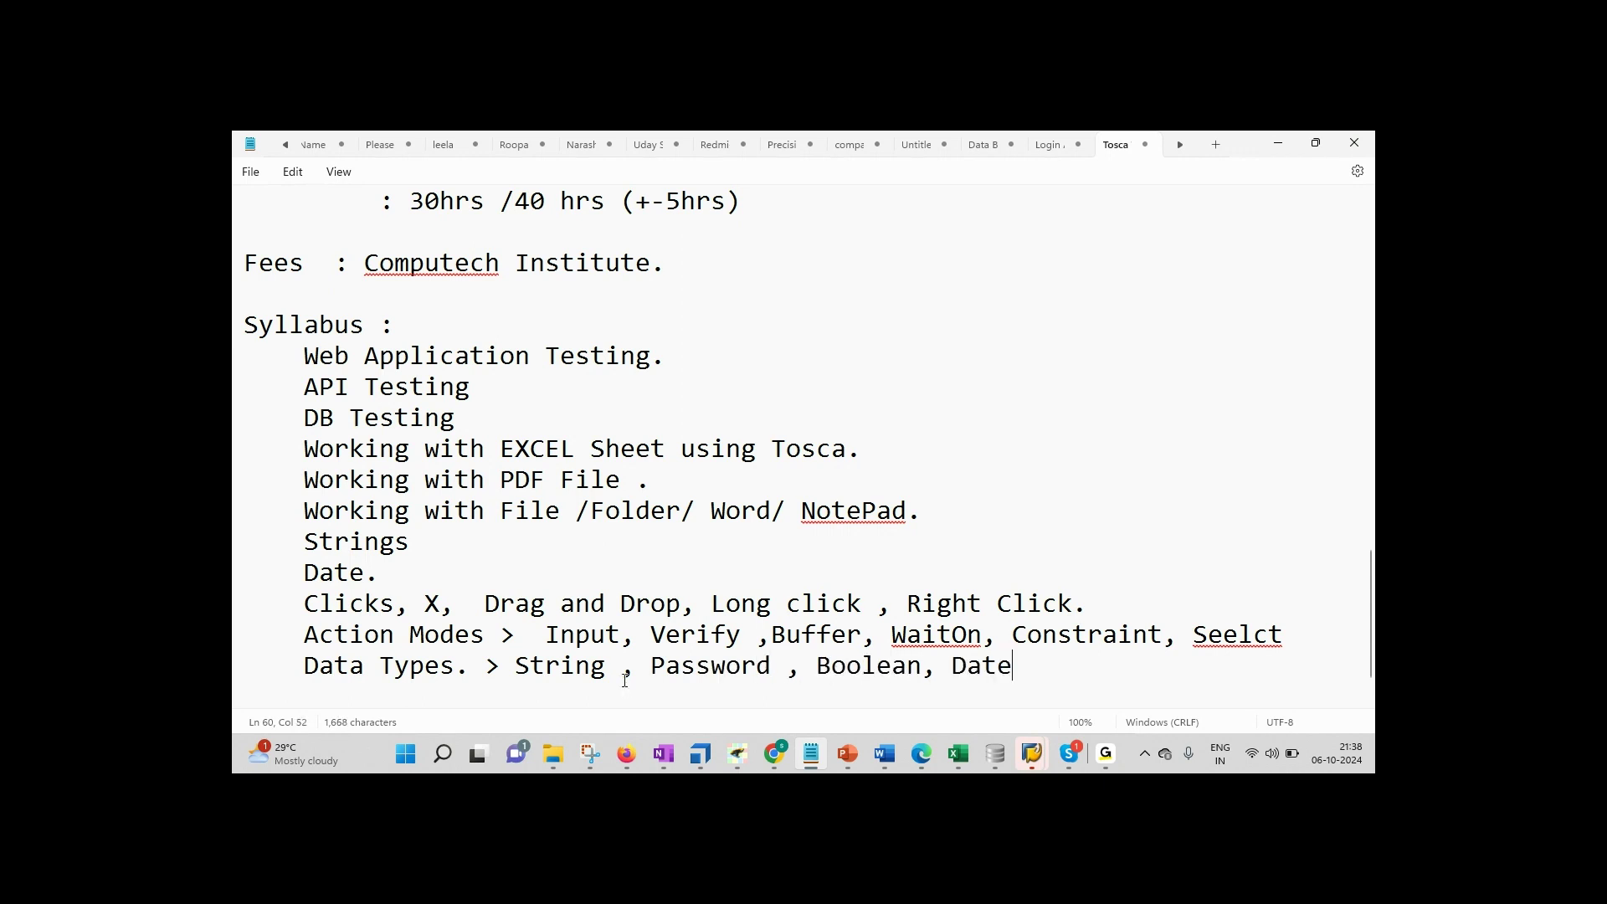
type(", Numeric")
key("Return")
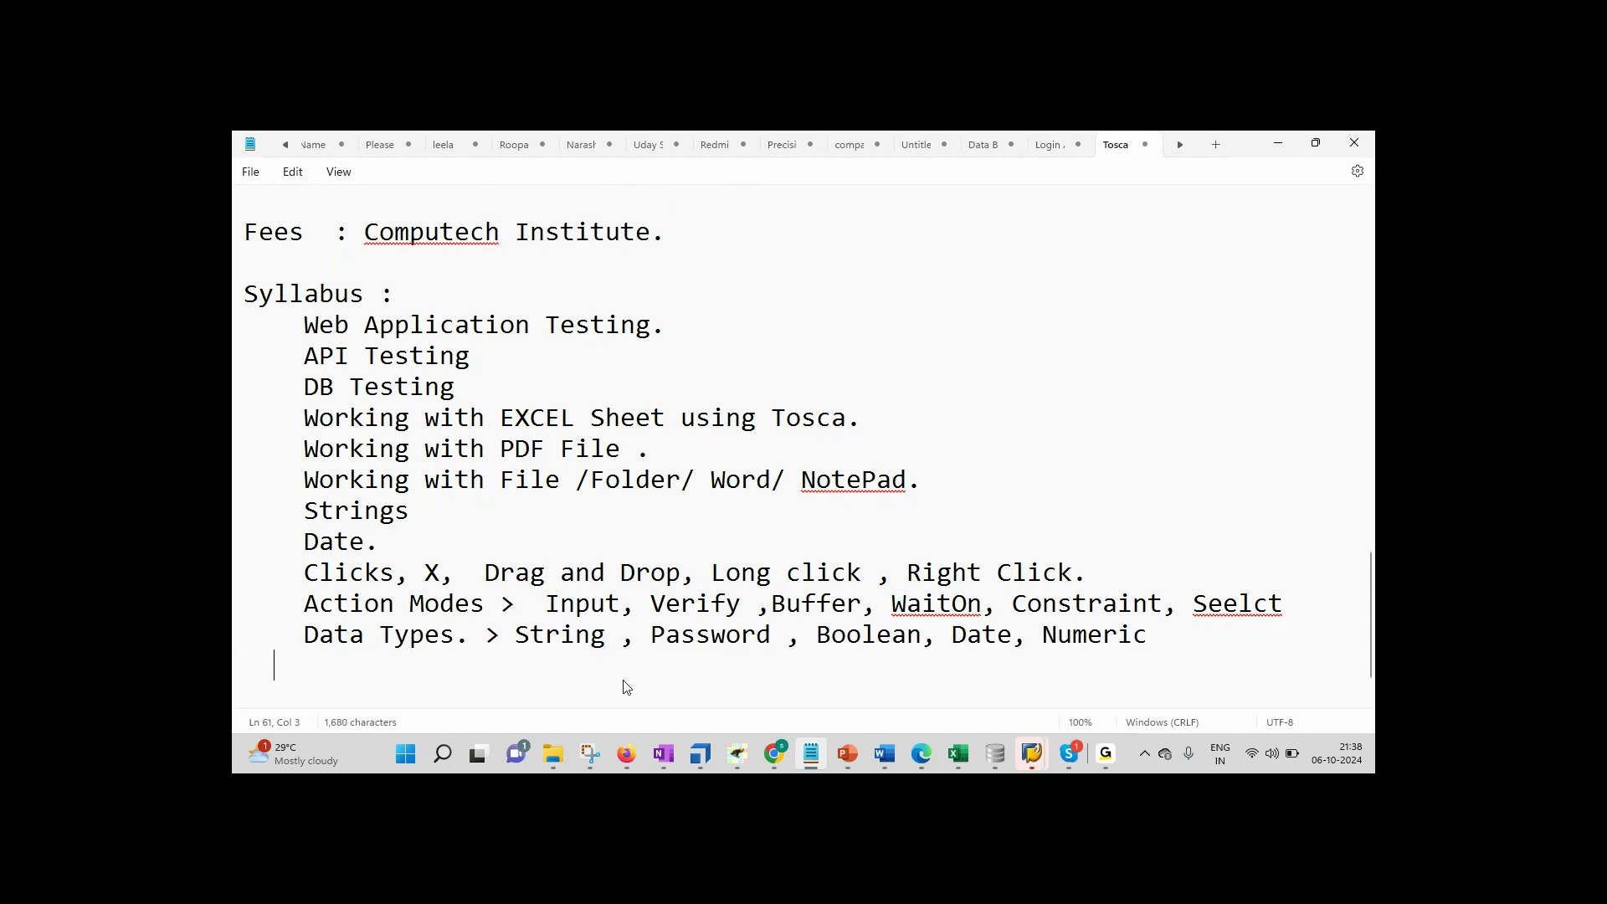
Step: Autofit the Value column and view the Header step's WorkState choices, leaving it PLANNED
left_click(720, 752)
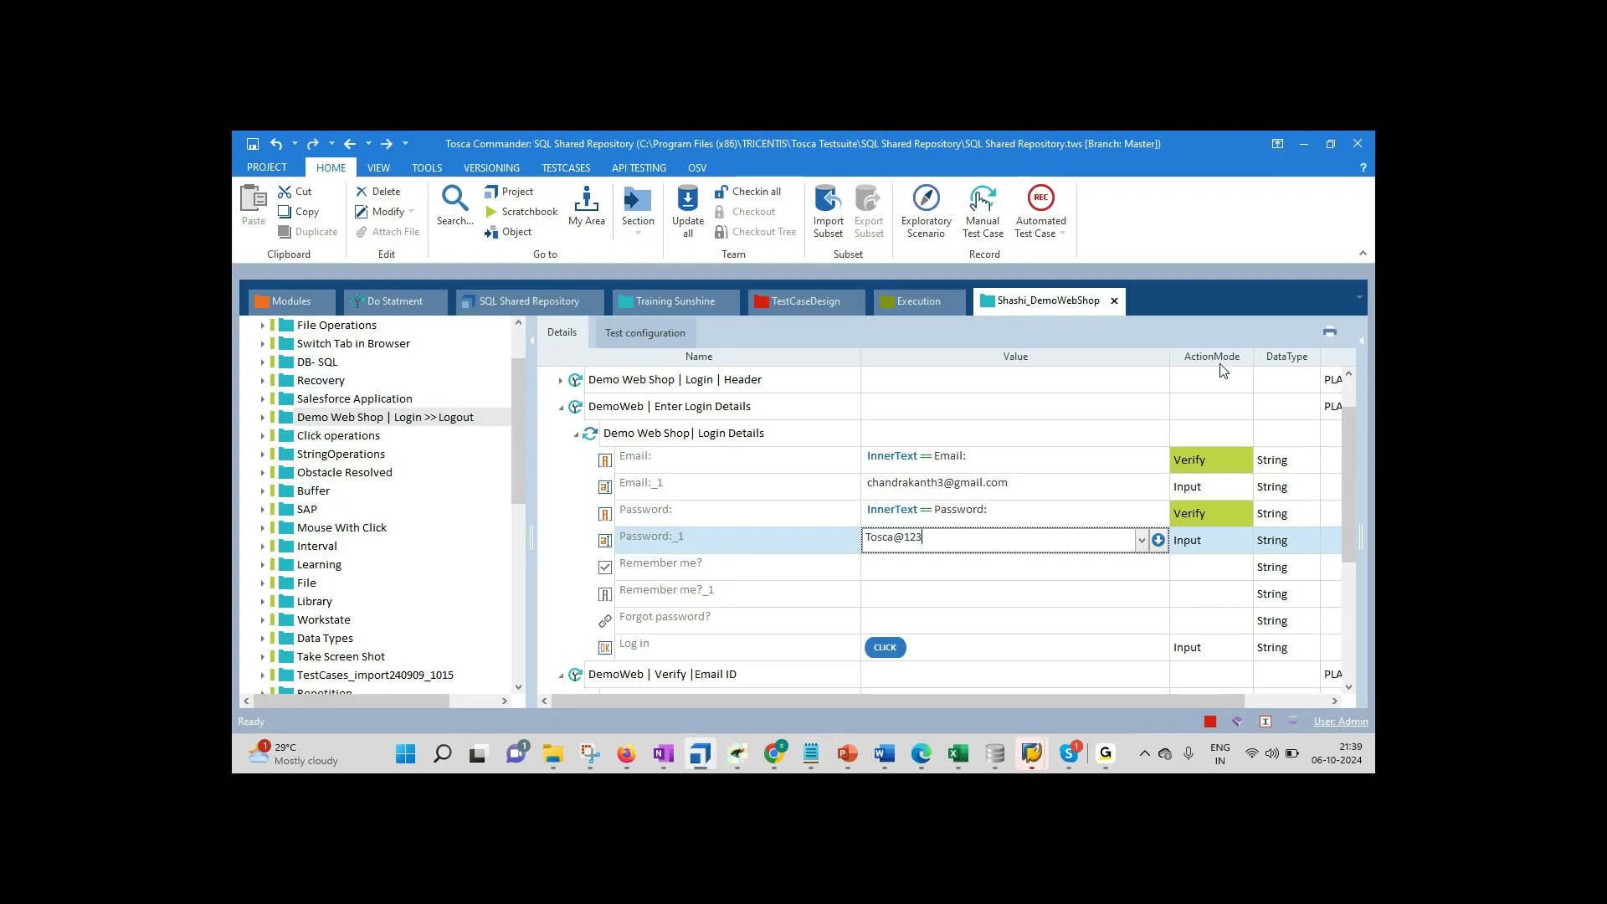
double_click(1168, 358)
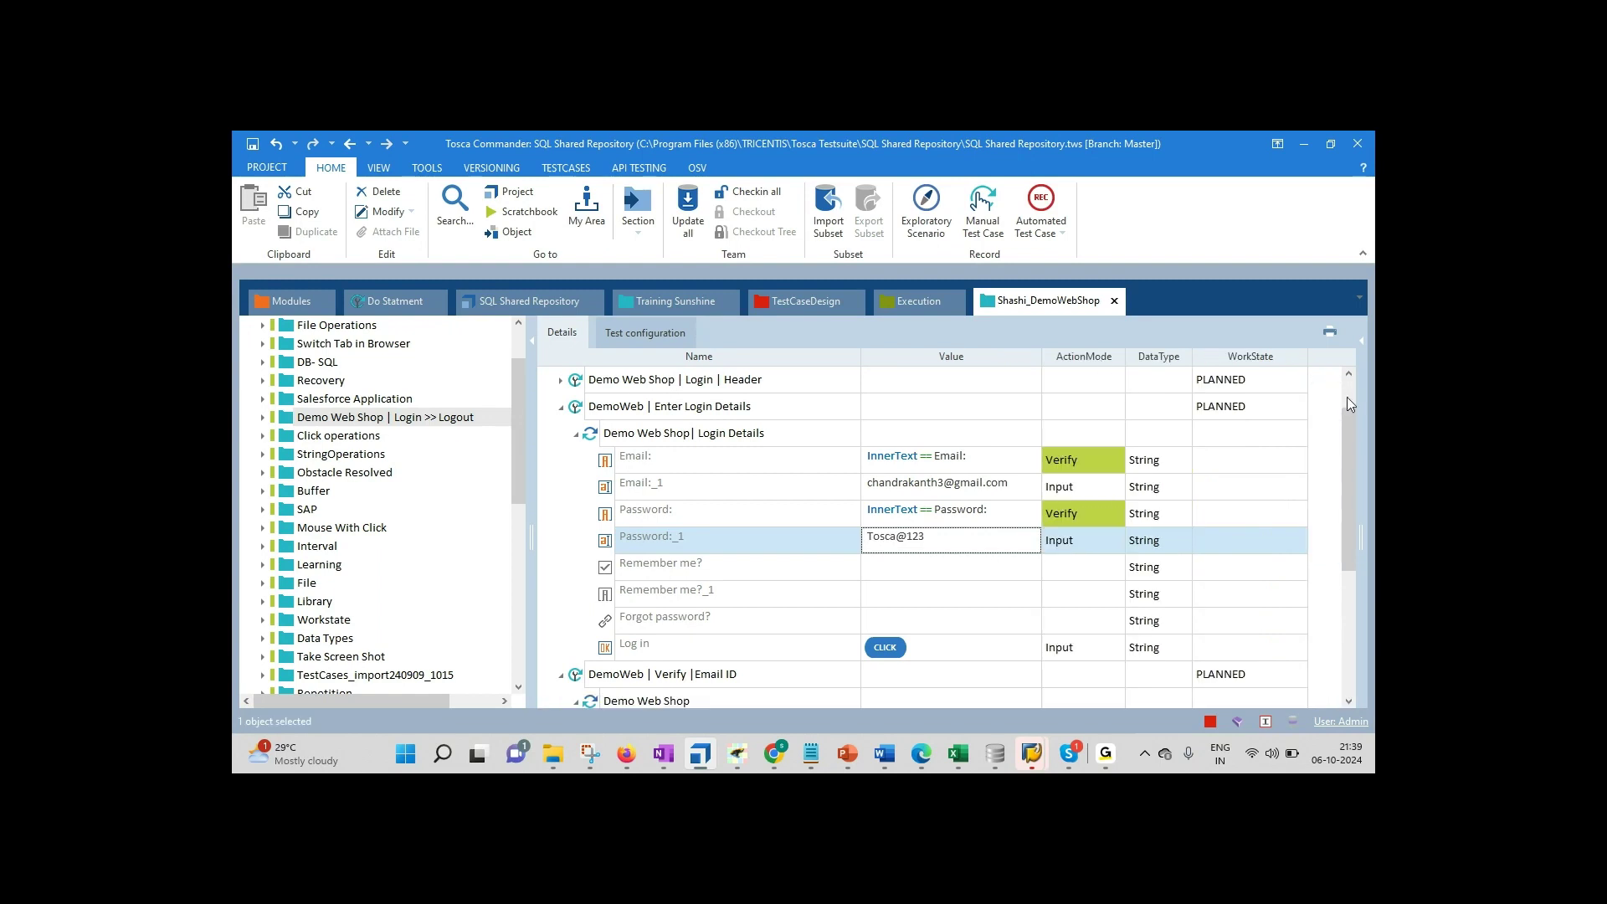
left_click(1296, 379)
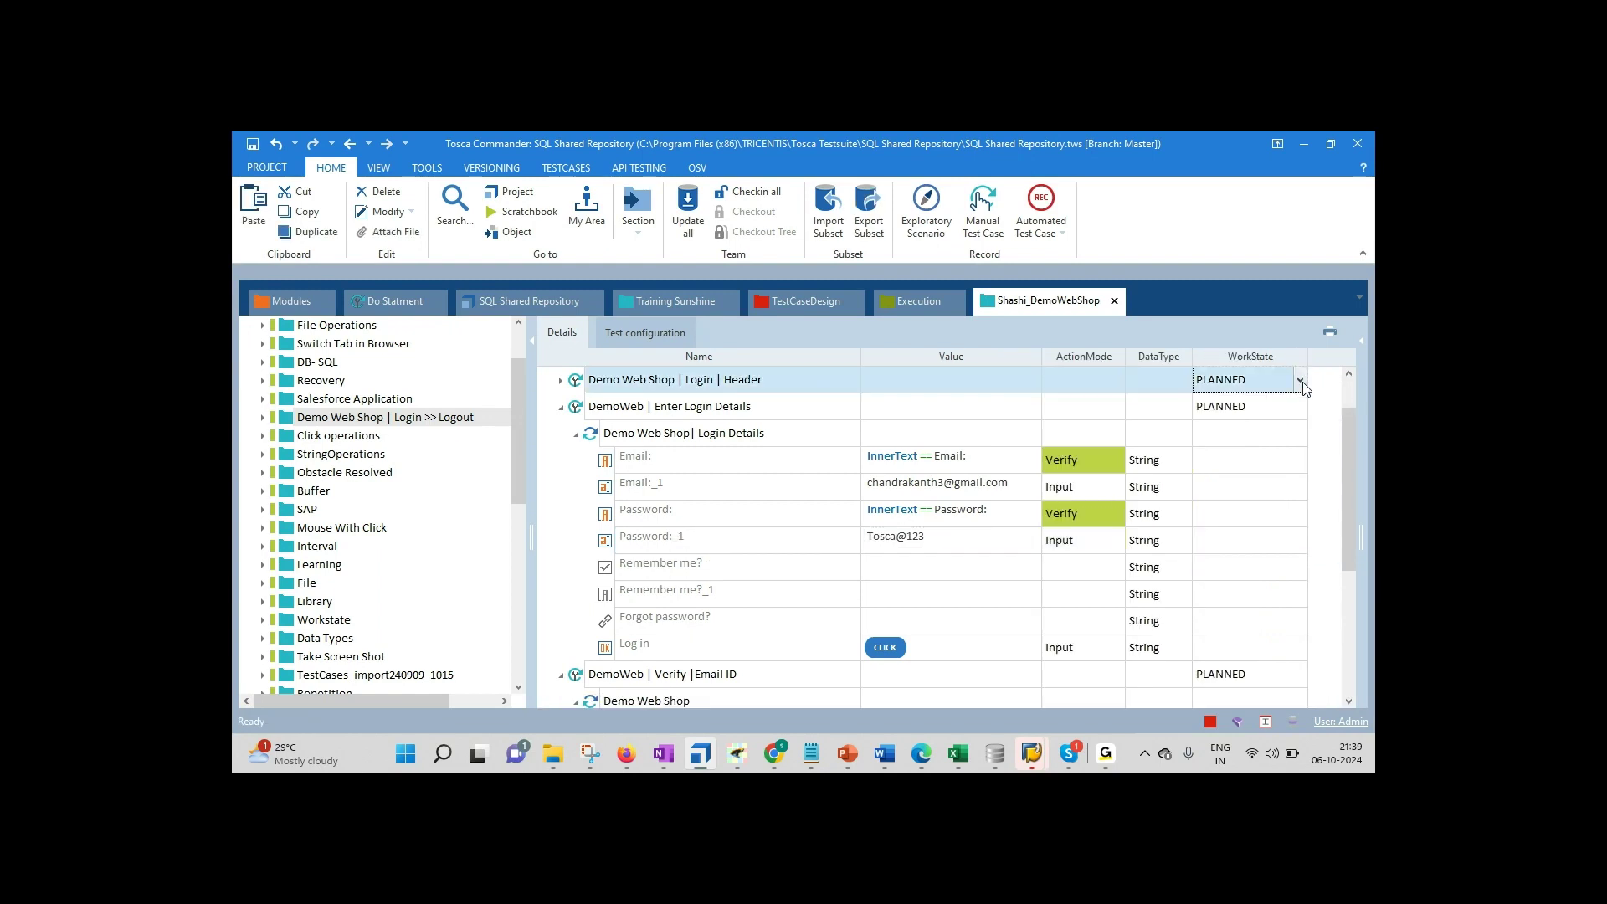
left_click(1300, 380)
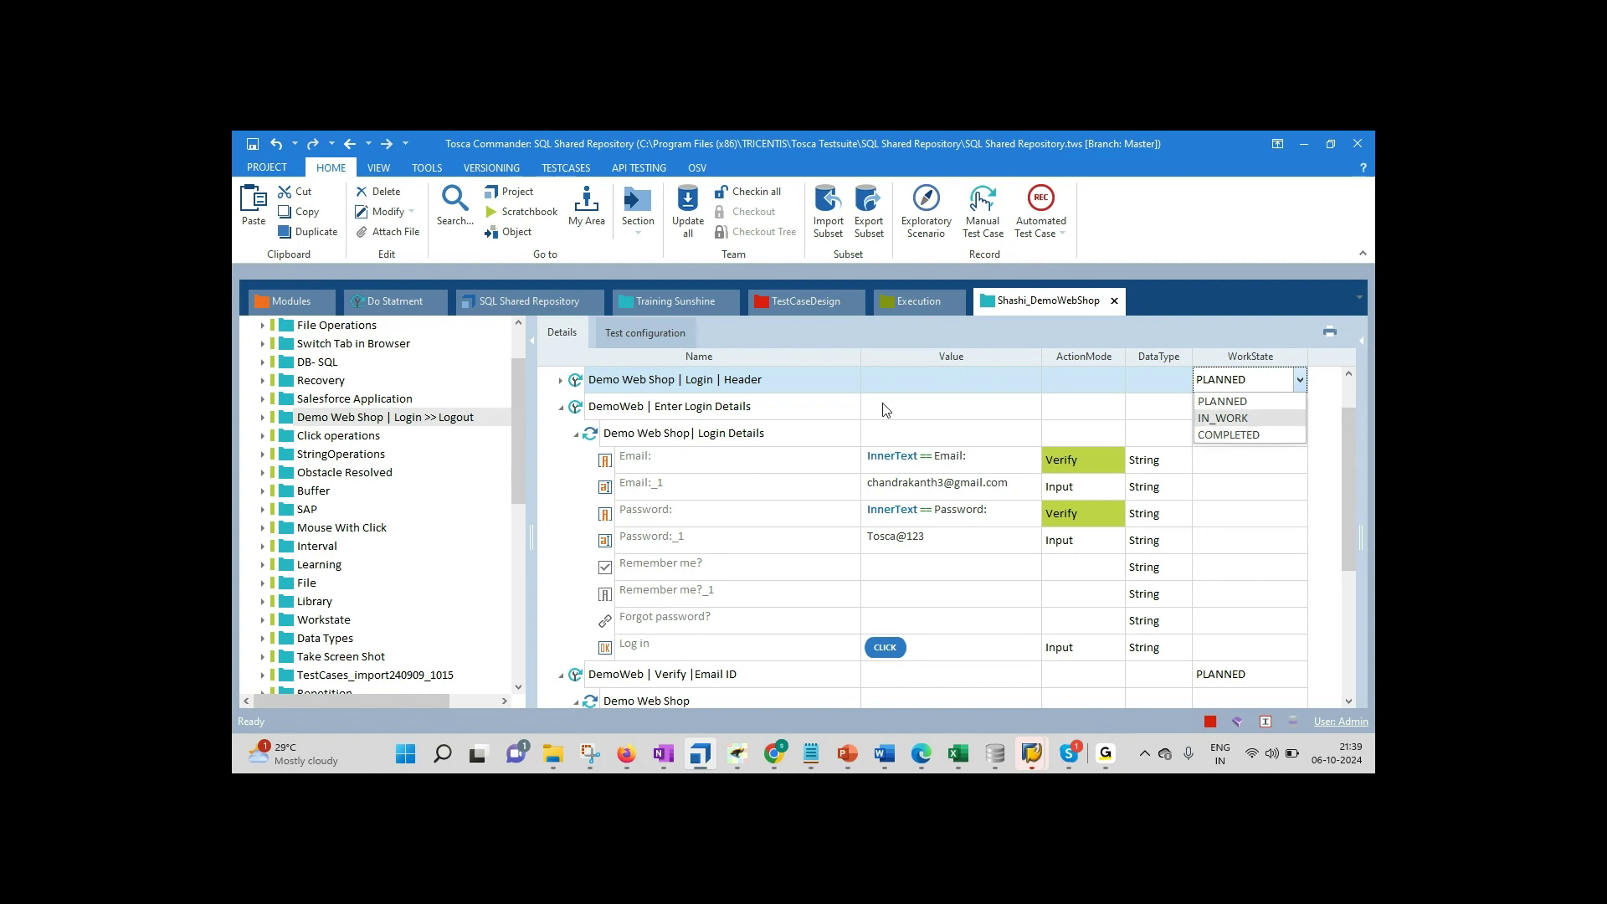
left_click(688, 431)
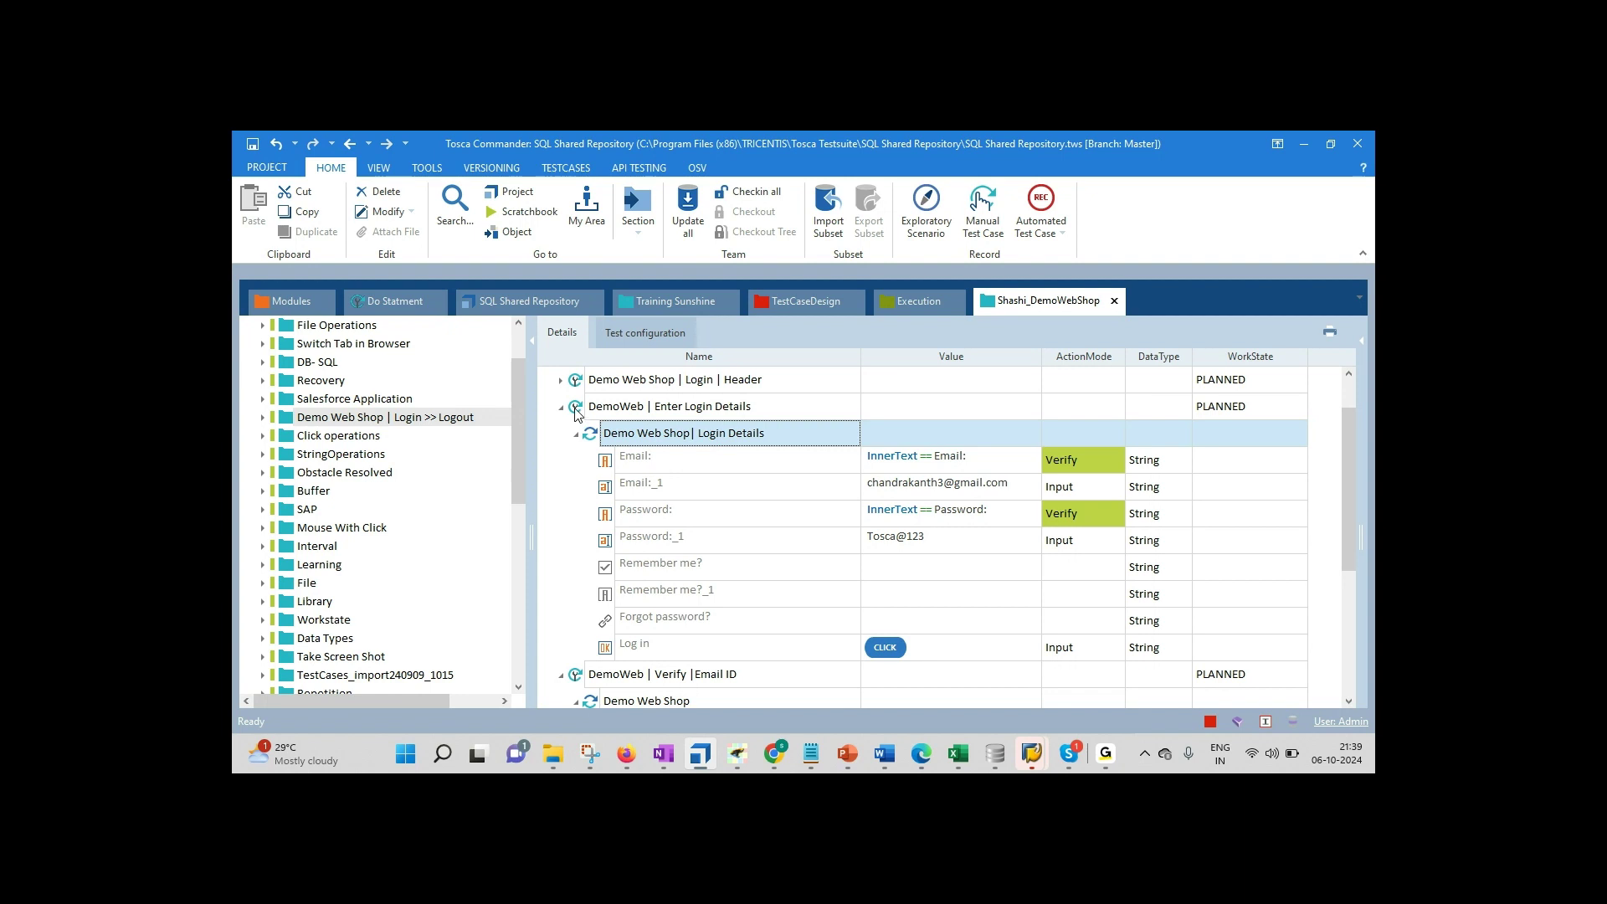
left_click(590, 753)
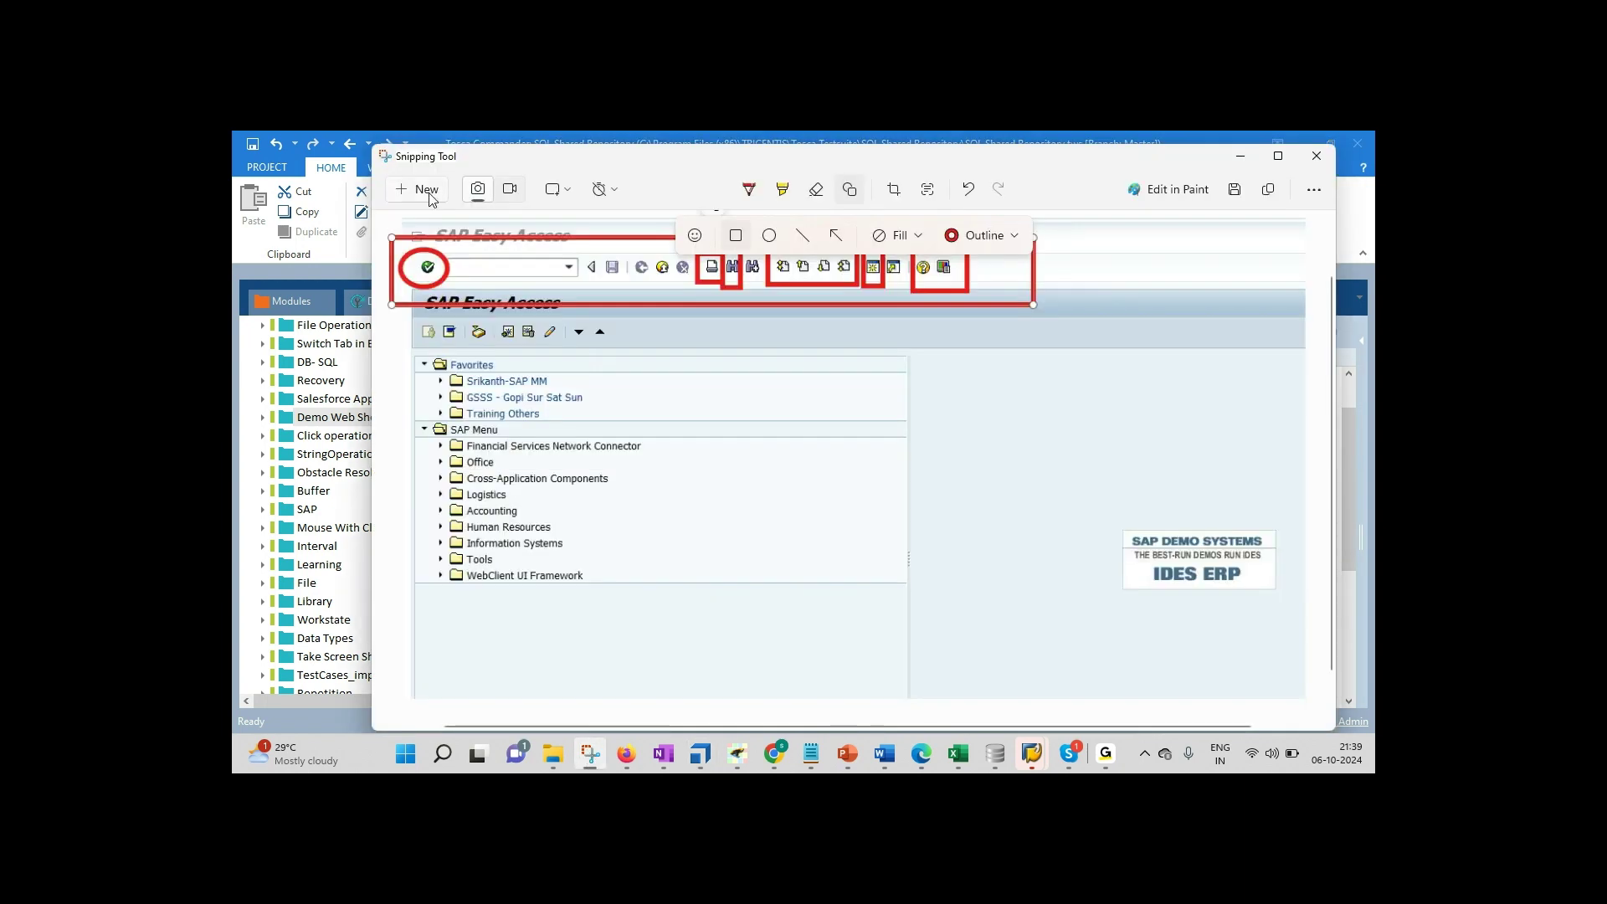
Step: Snip a region of the test case tree, undoing a trial rectangle
left_click(423, 191)
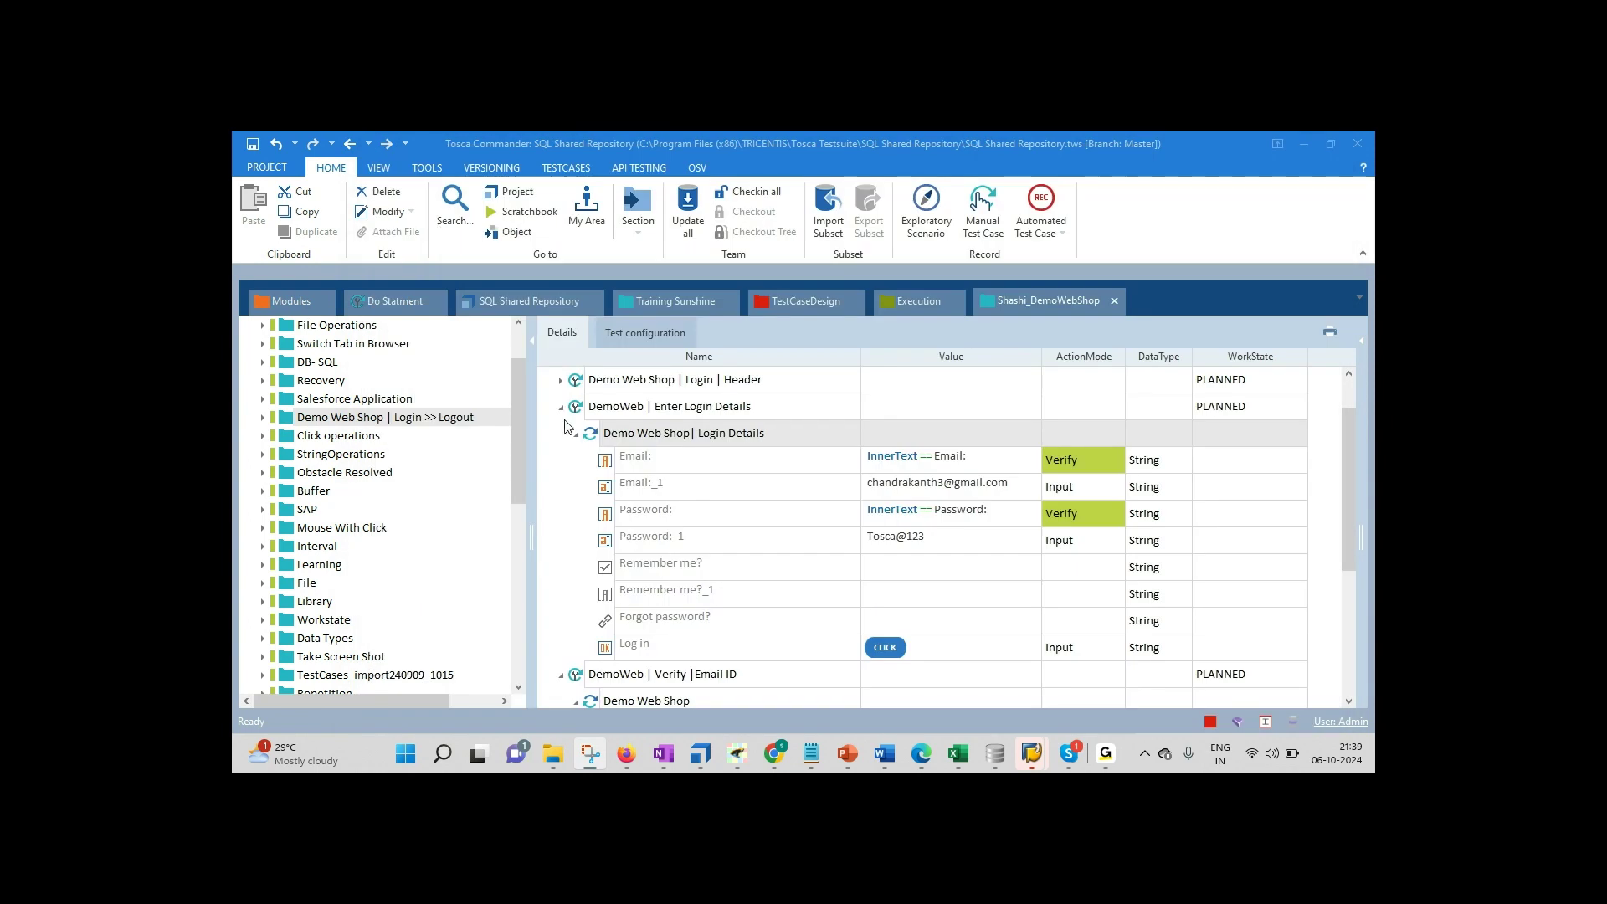
left_click_drag(565, 400, 636, 448)
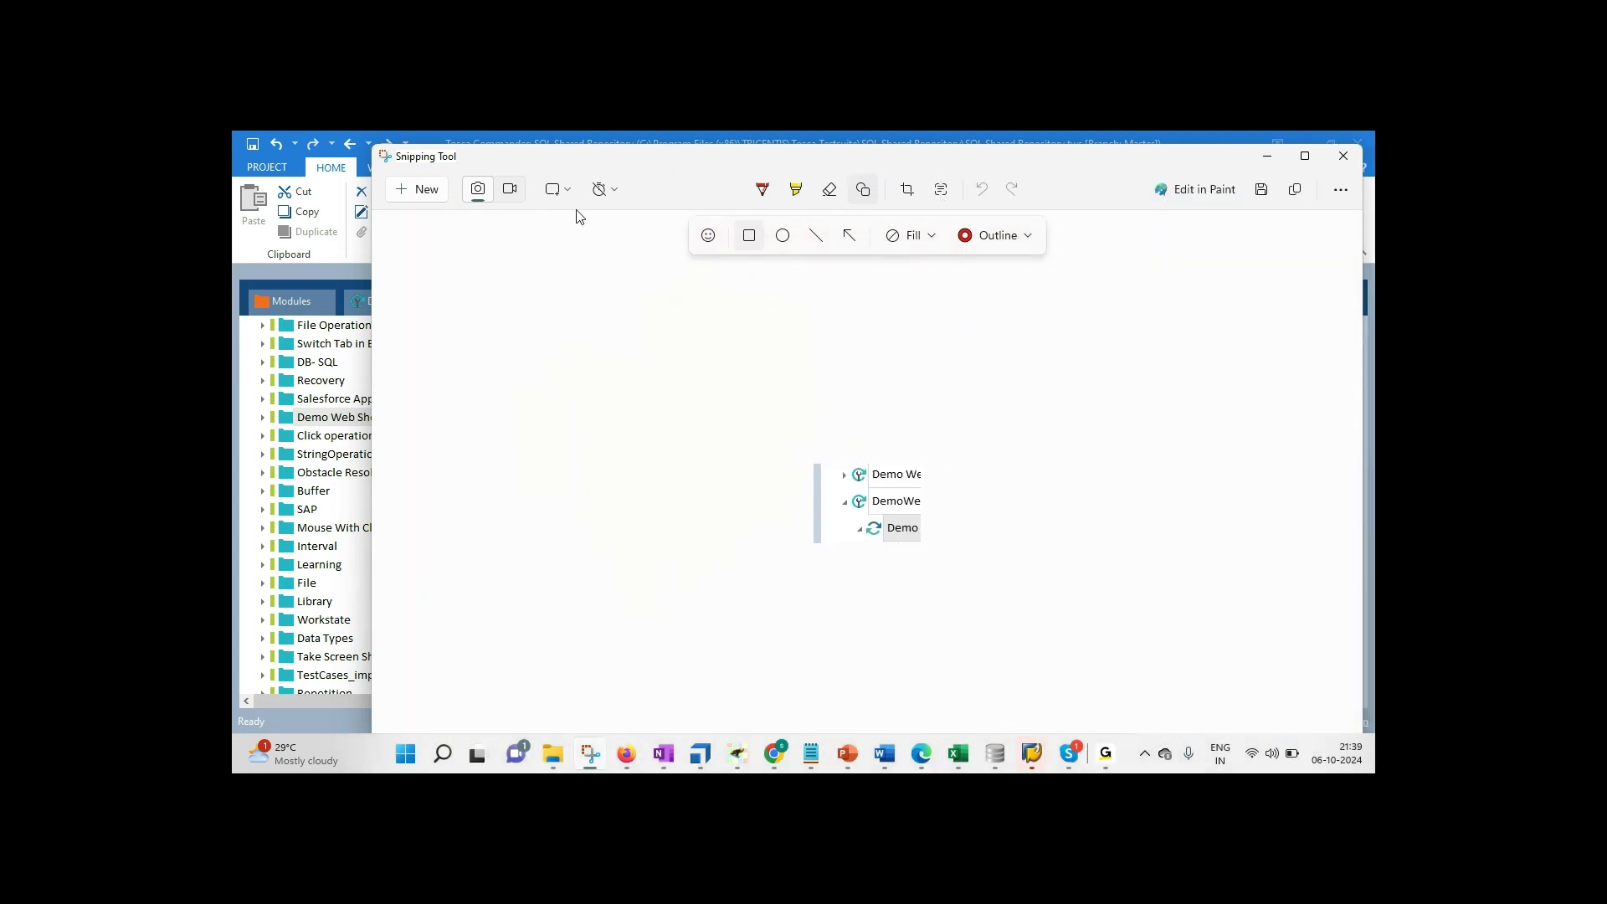
mouse_move(596, 341)
left_mouse_down()
mouse_move(482, 338)
mouse_move(446, 401)
left_mouse_up()
key("ctrl+z")
Step: Mark up the snip with three red pen strokes, then minimize Snipping Tool
left_click(762, 189)
mouse_move(656, 387)
left_mouse_down()
mouse_move(523, 430)
mouse_move(567, 522)
mouse_move(601, 503)
left_mouse_up()
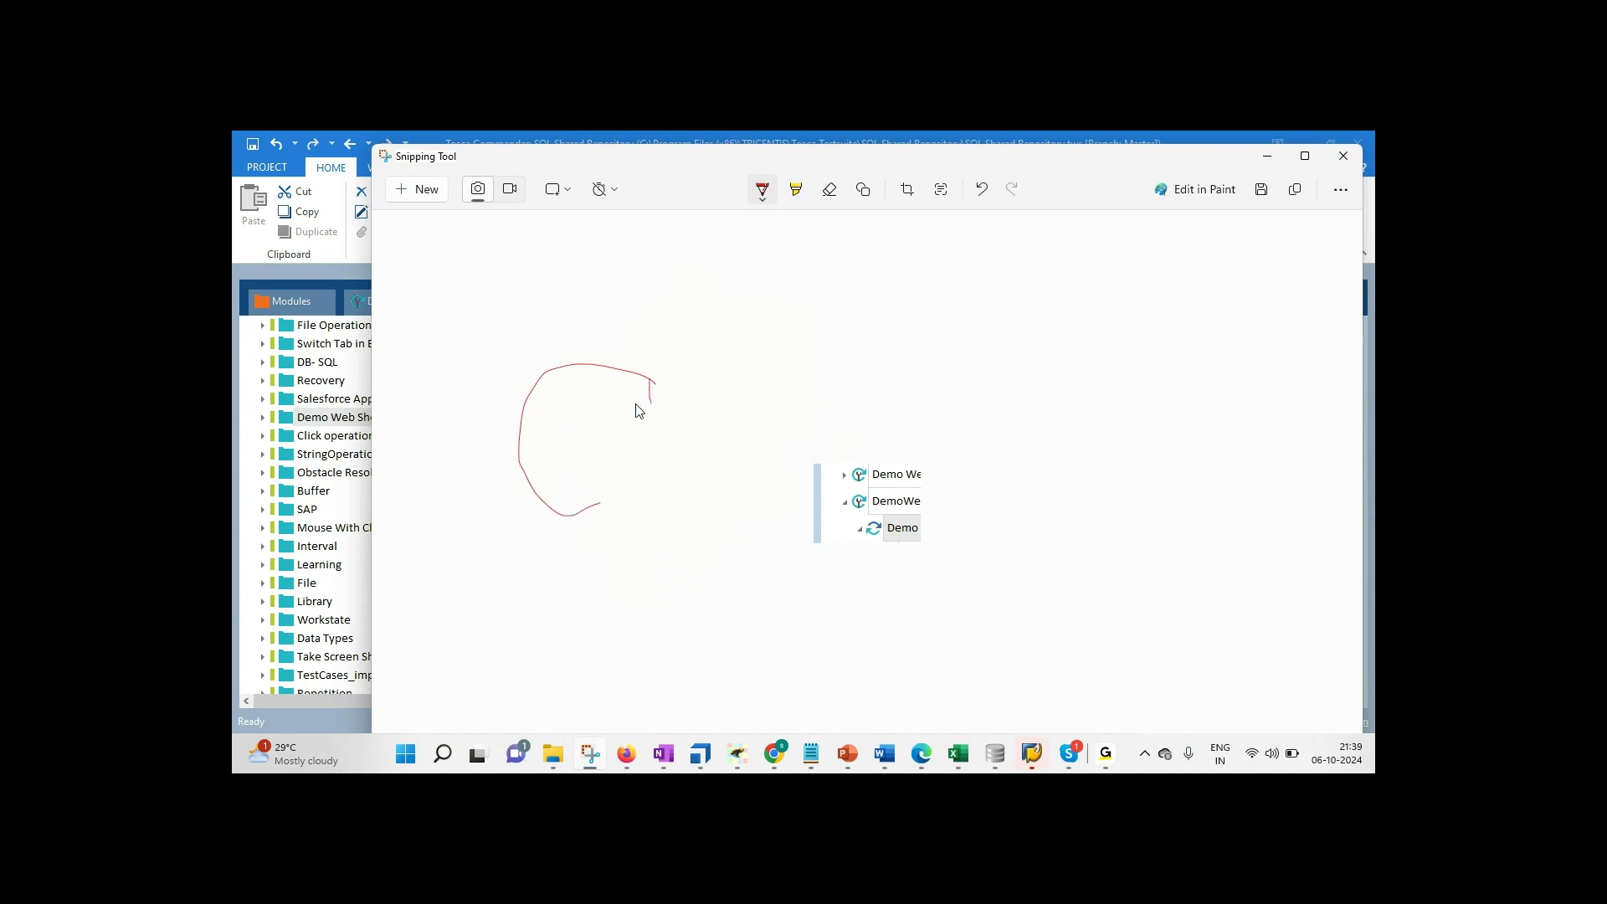
mouse_move(581, 502)
left_mouse_down()
mouse_move(567, 383)
mouse_move(619, 430)
left_mouse_up()
mouse_move(847, 477)
left_mouse_down()
mouse_move(678, 465)
mouse_move(725, 454)
left_mouse_up()
left_click(1264, 151)
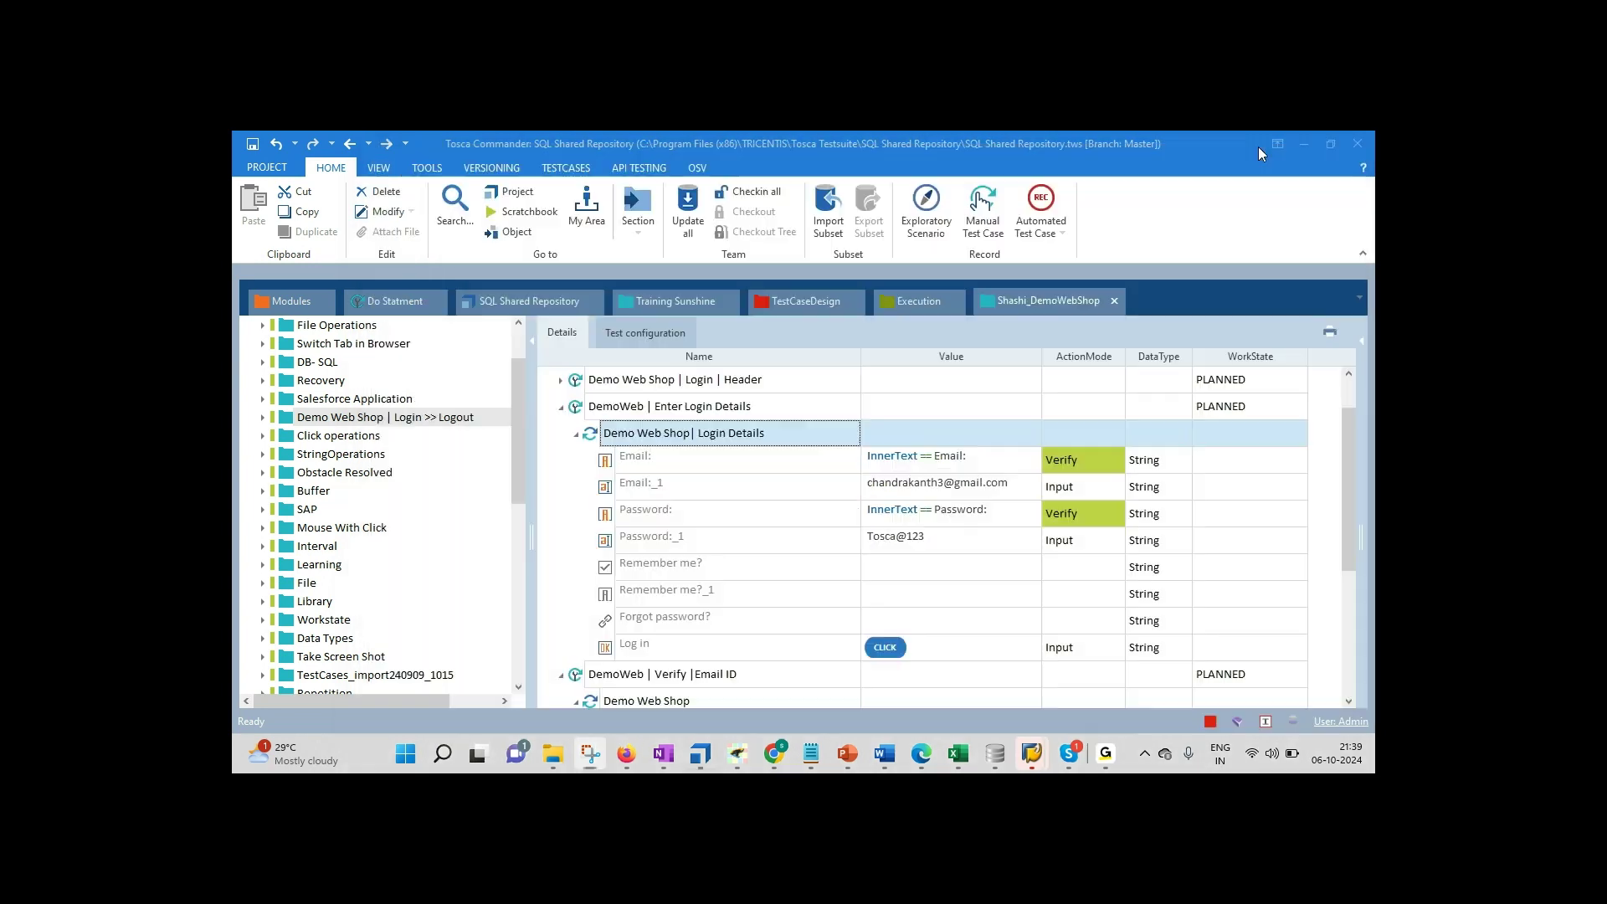
Step: Change DemoWeb | Enter Login Details' WorkState from PLANNED through IN_WORK to COMPLETED
left_click(669, 408)
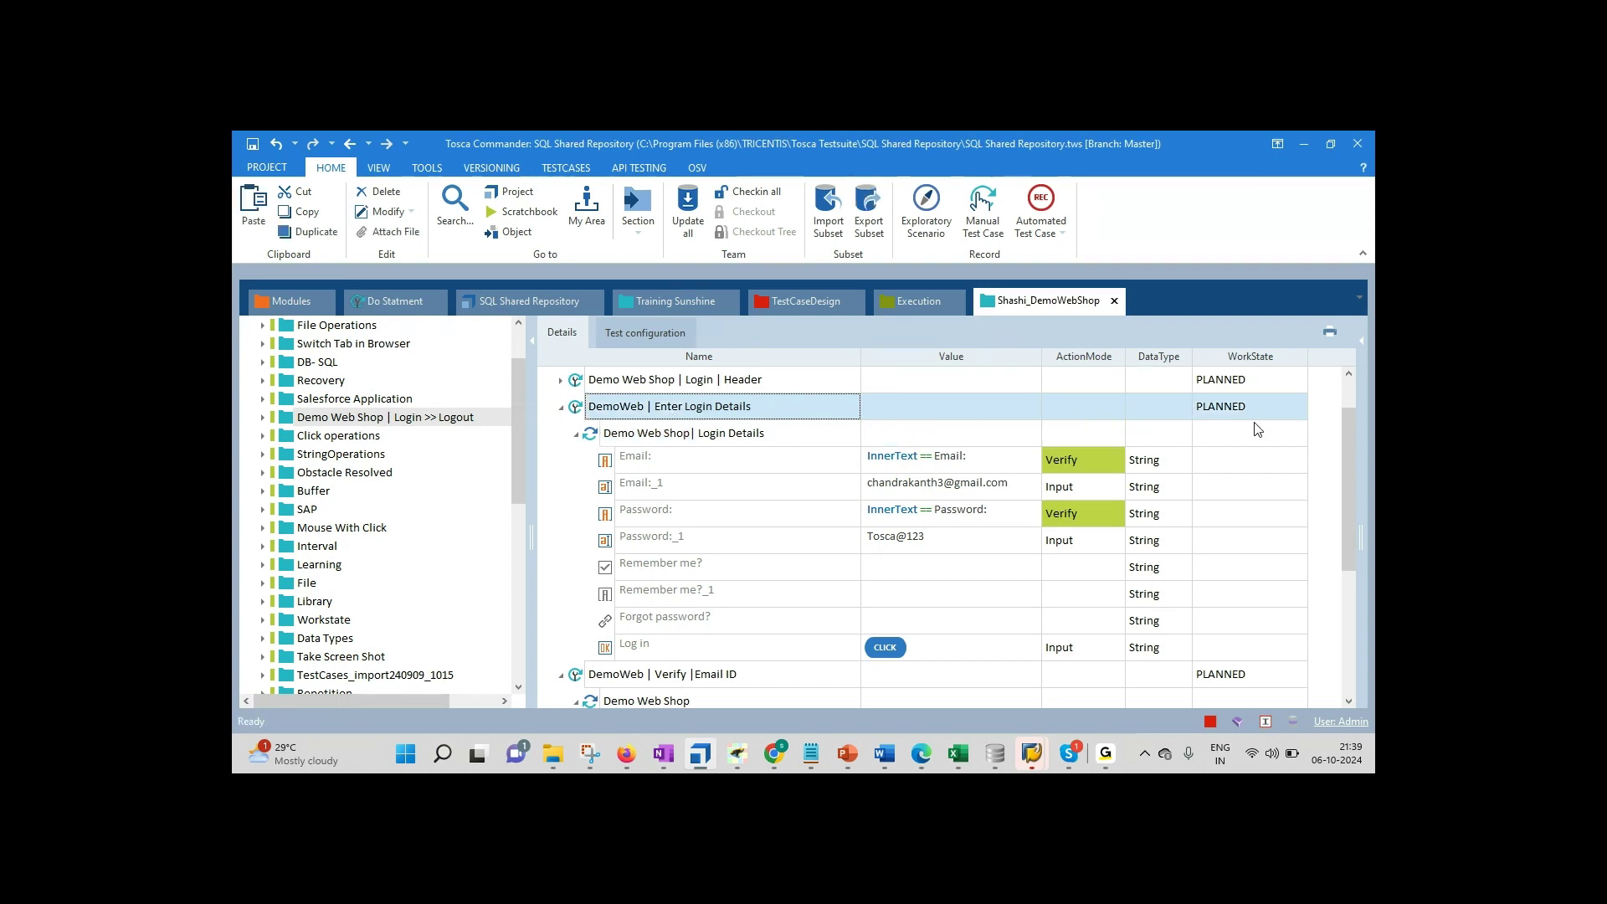
left_click(1300, 418)
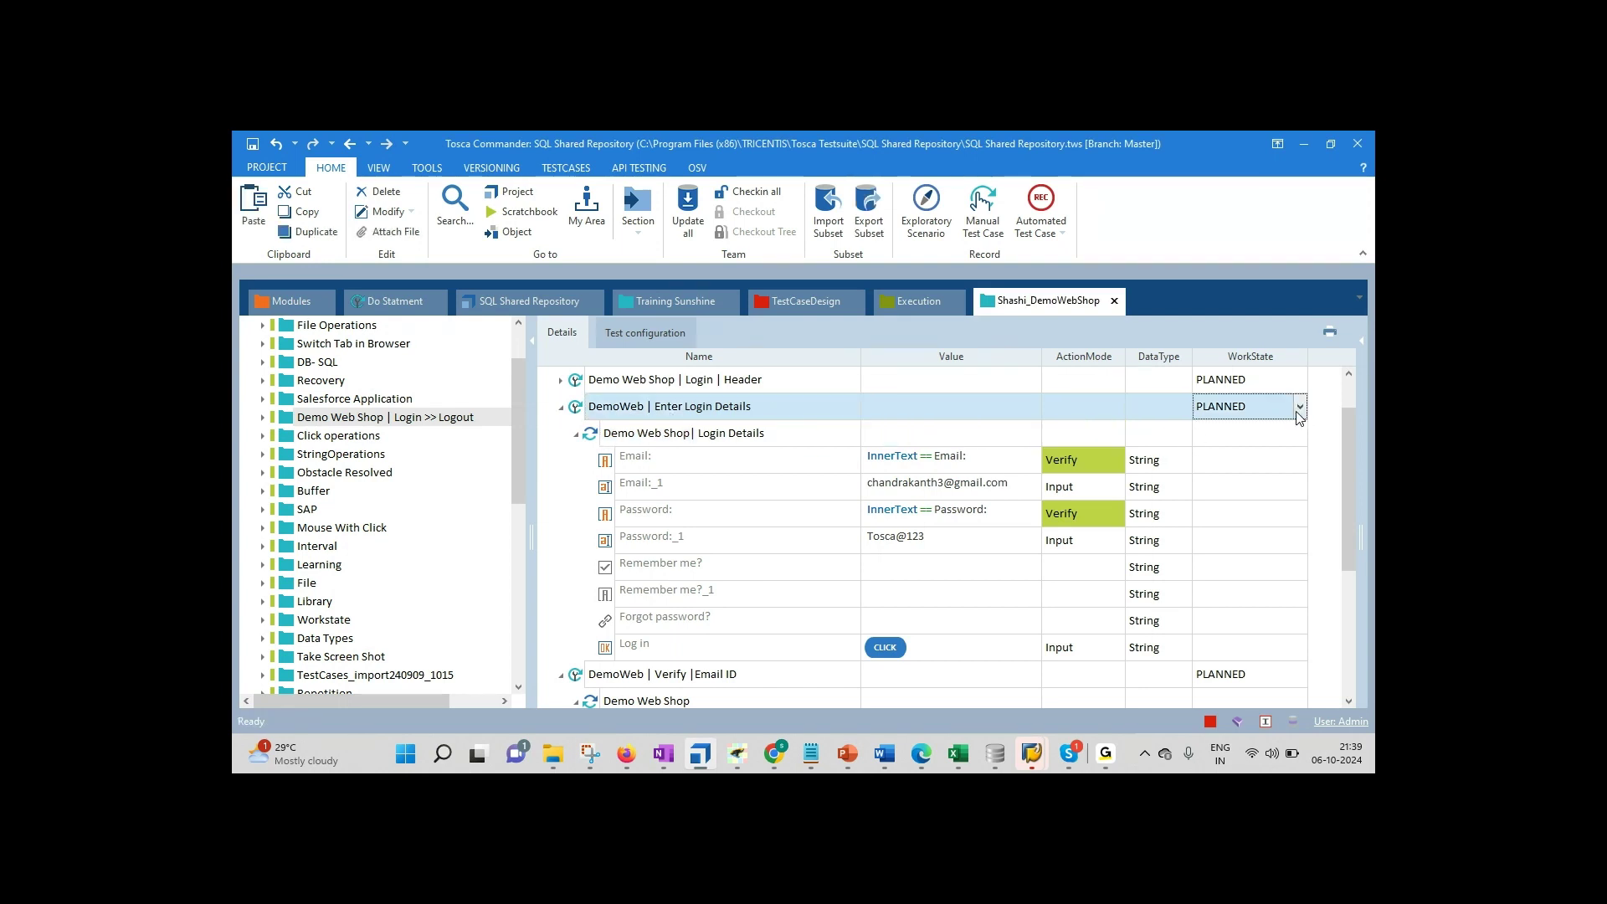
left_click(1299, 411)
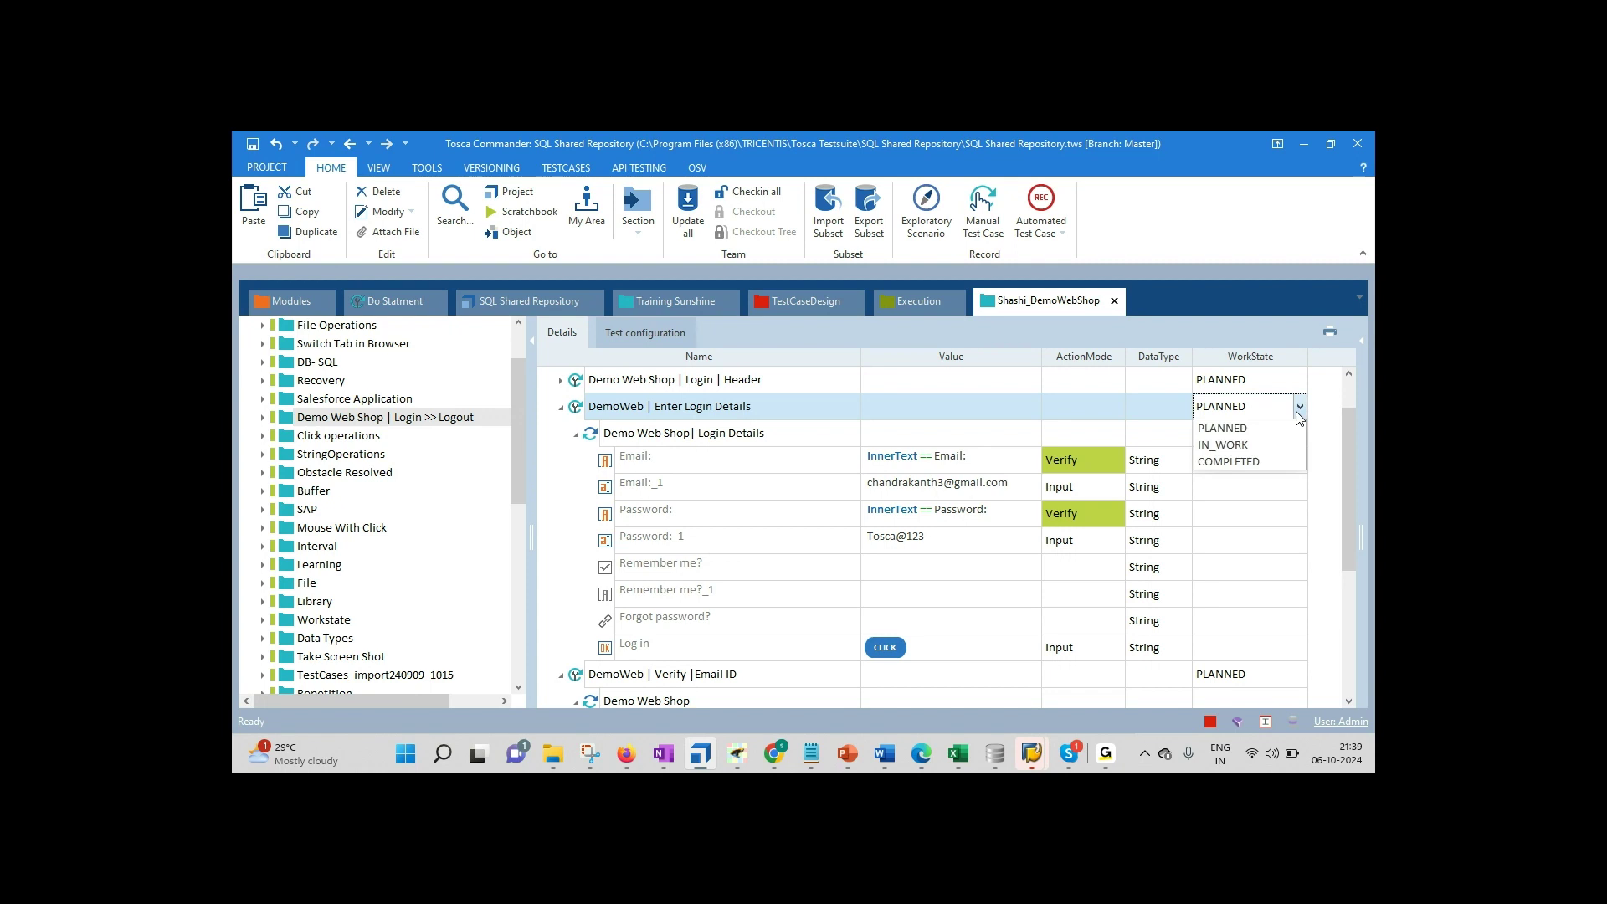
left_click(1243, 446)
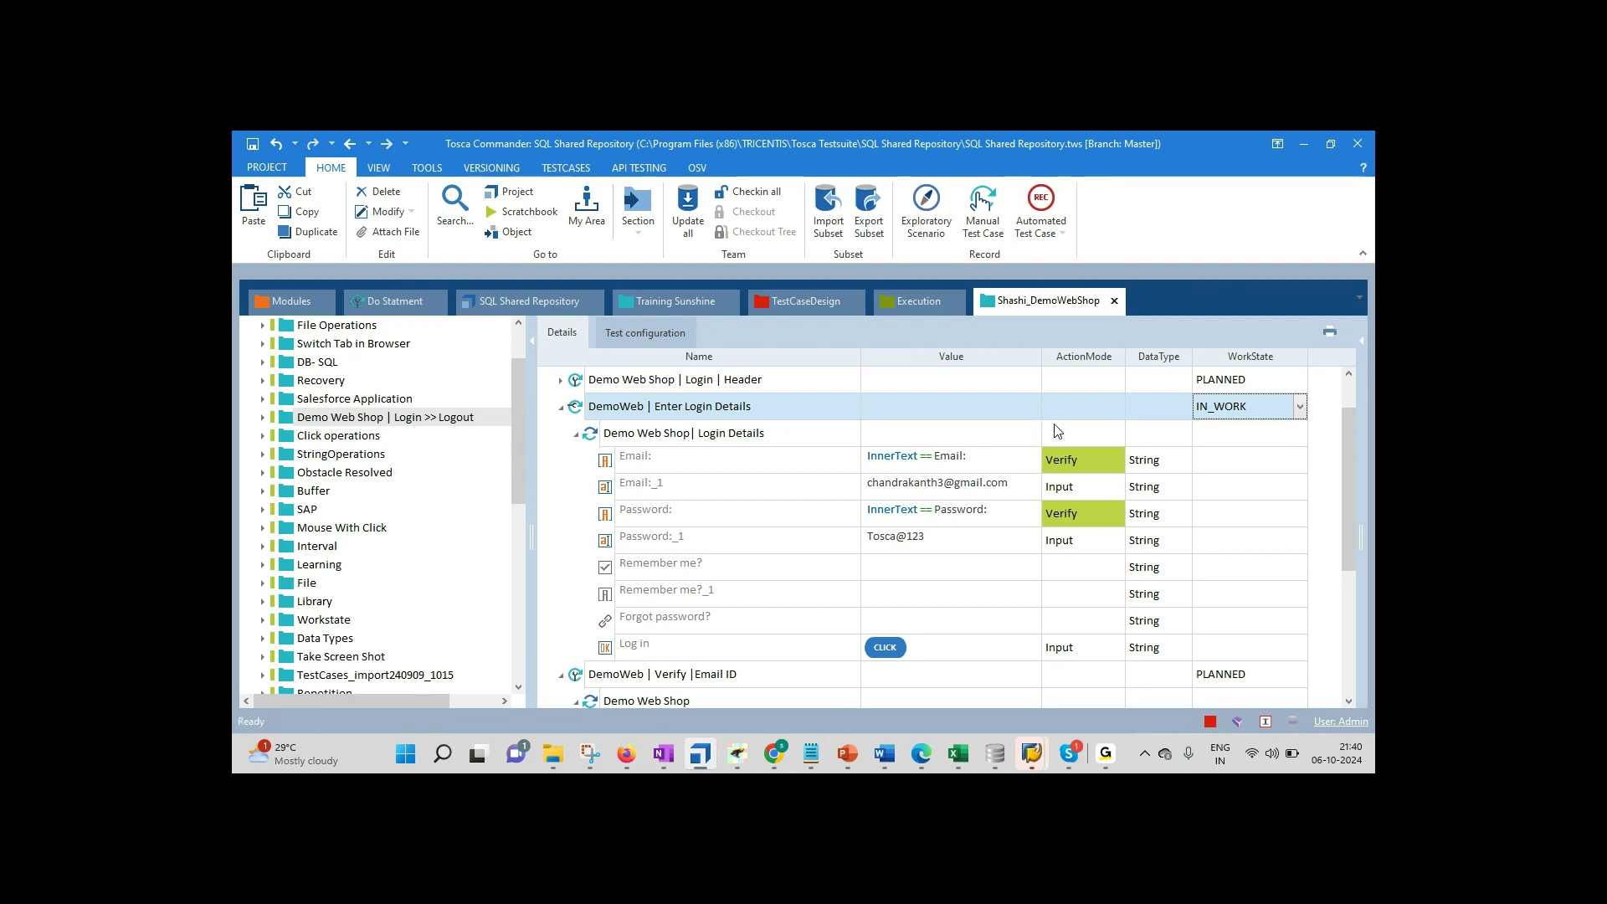
left_click(1299, 406)
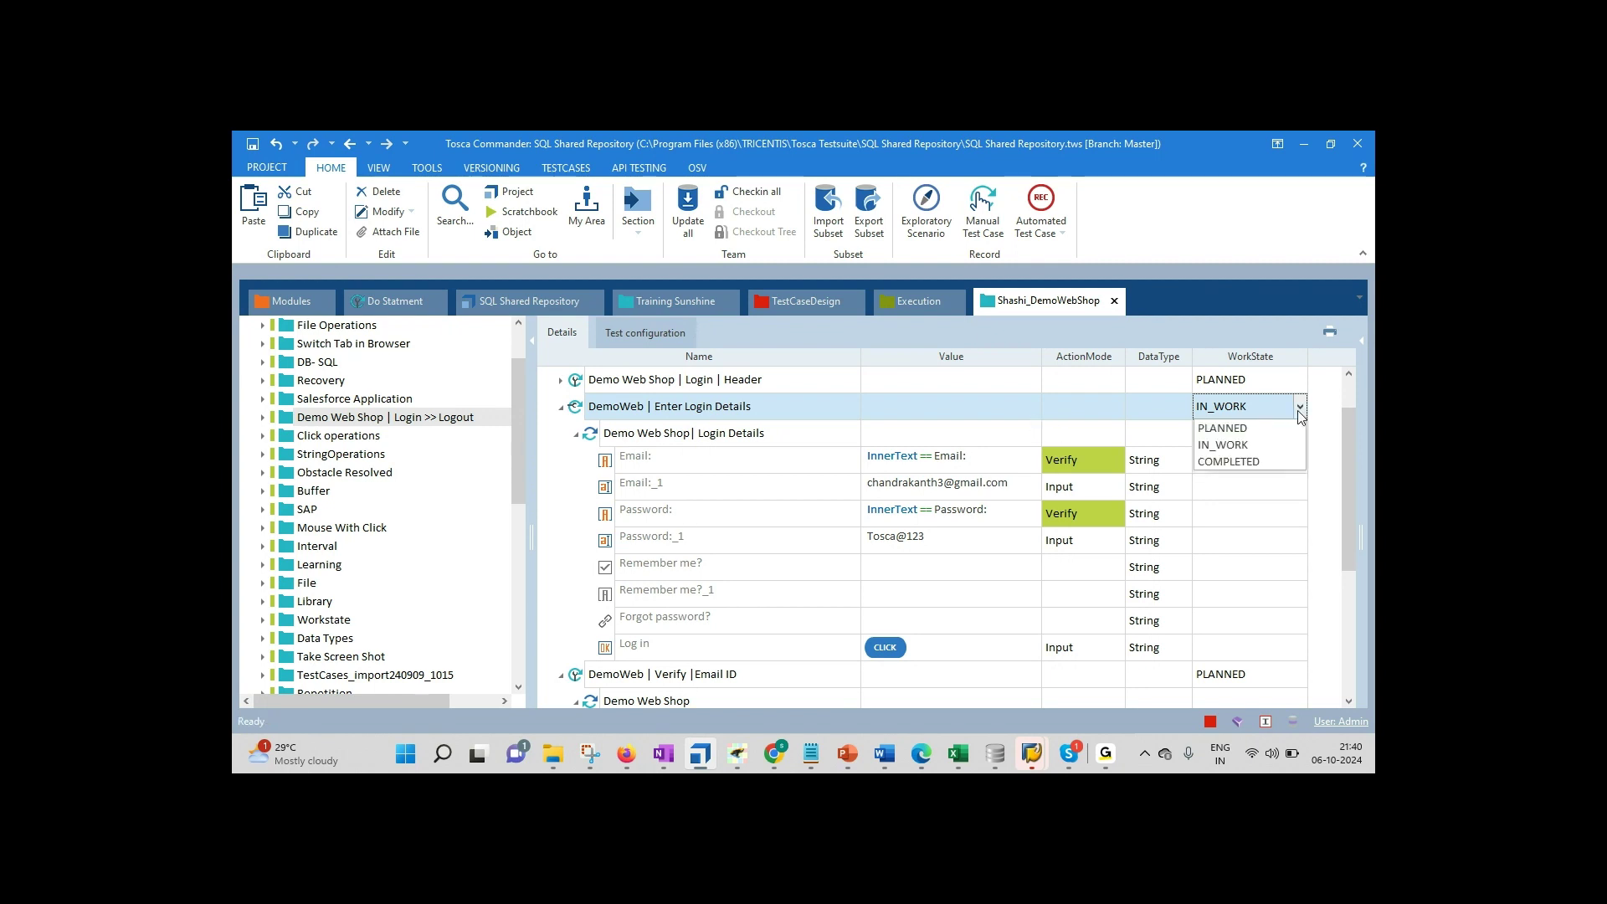
left_click(1256, 463)
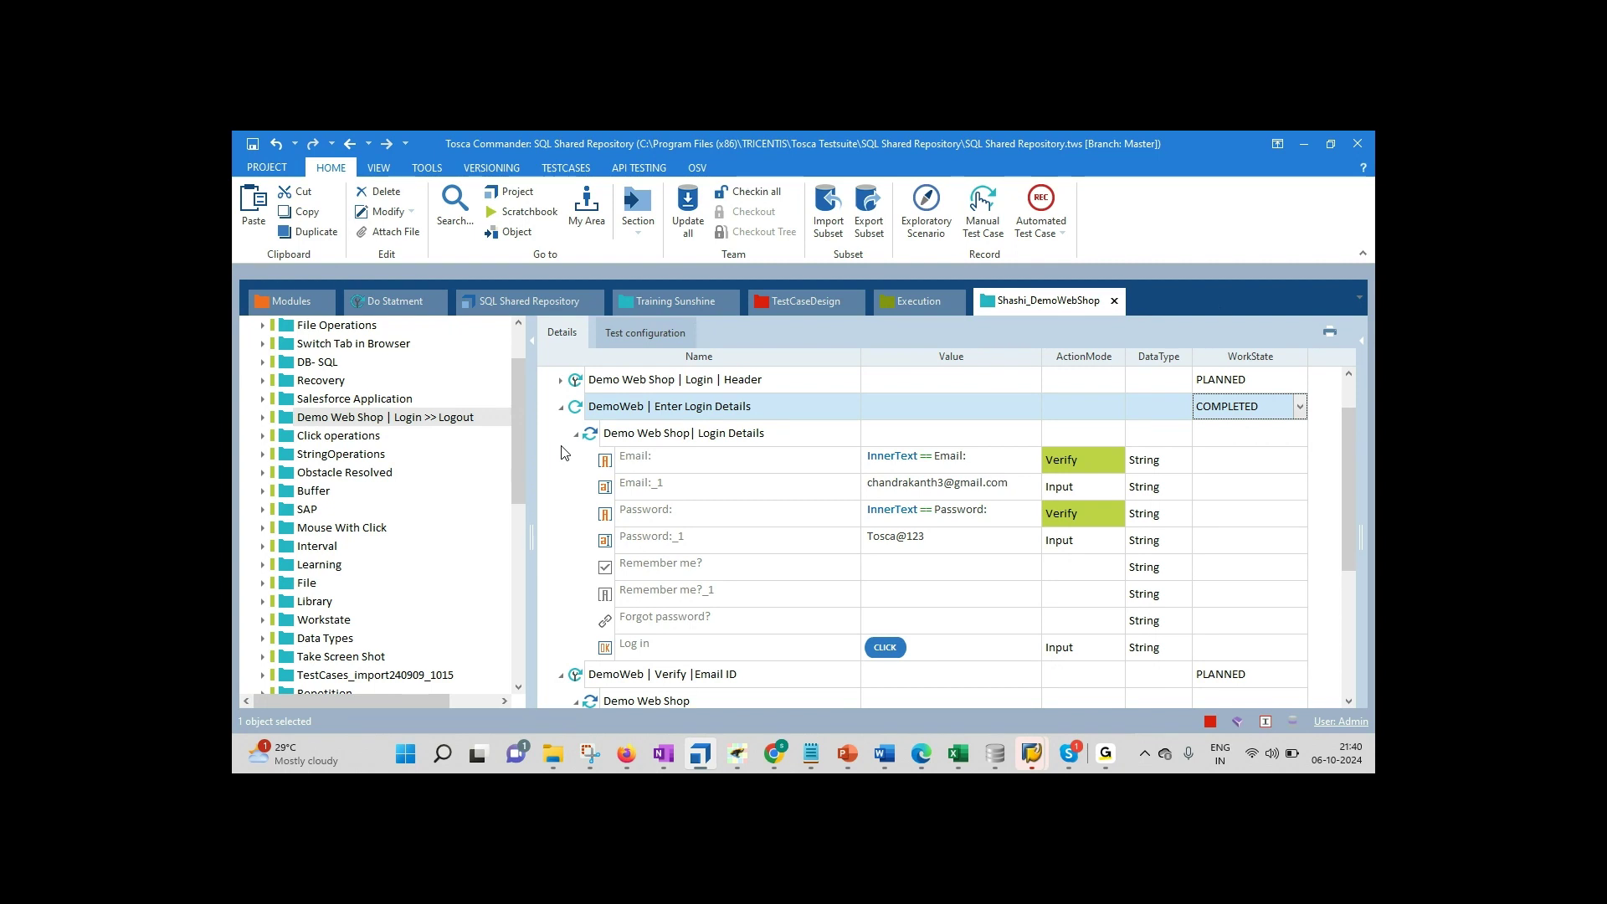
Step: Add 'Work State > Planned , in Work , completed' to the Notepad syllabus, fixing 'Palnned', and start a new line
left_click(811, 761)
type("Work State >  Palnned , W")
key("BackSpace")
type("in Work , completed")
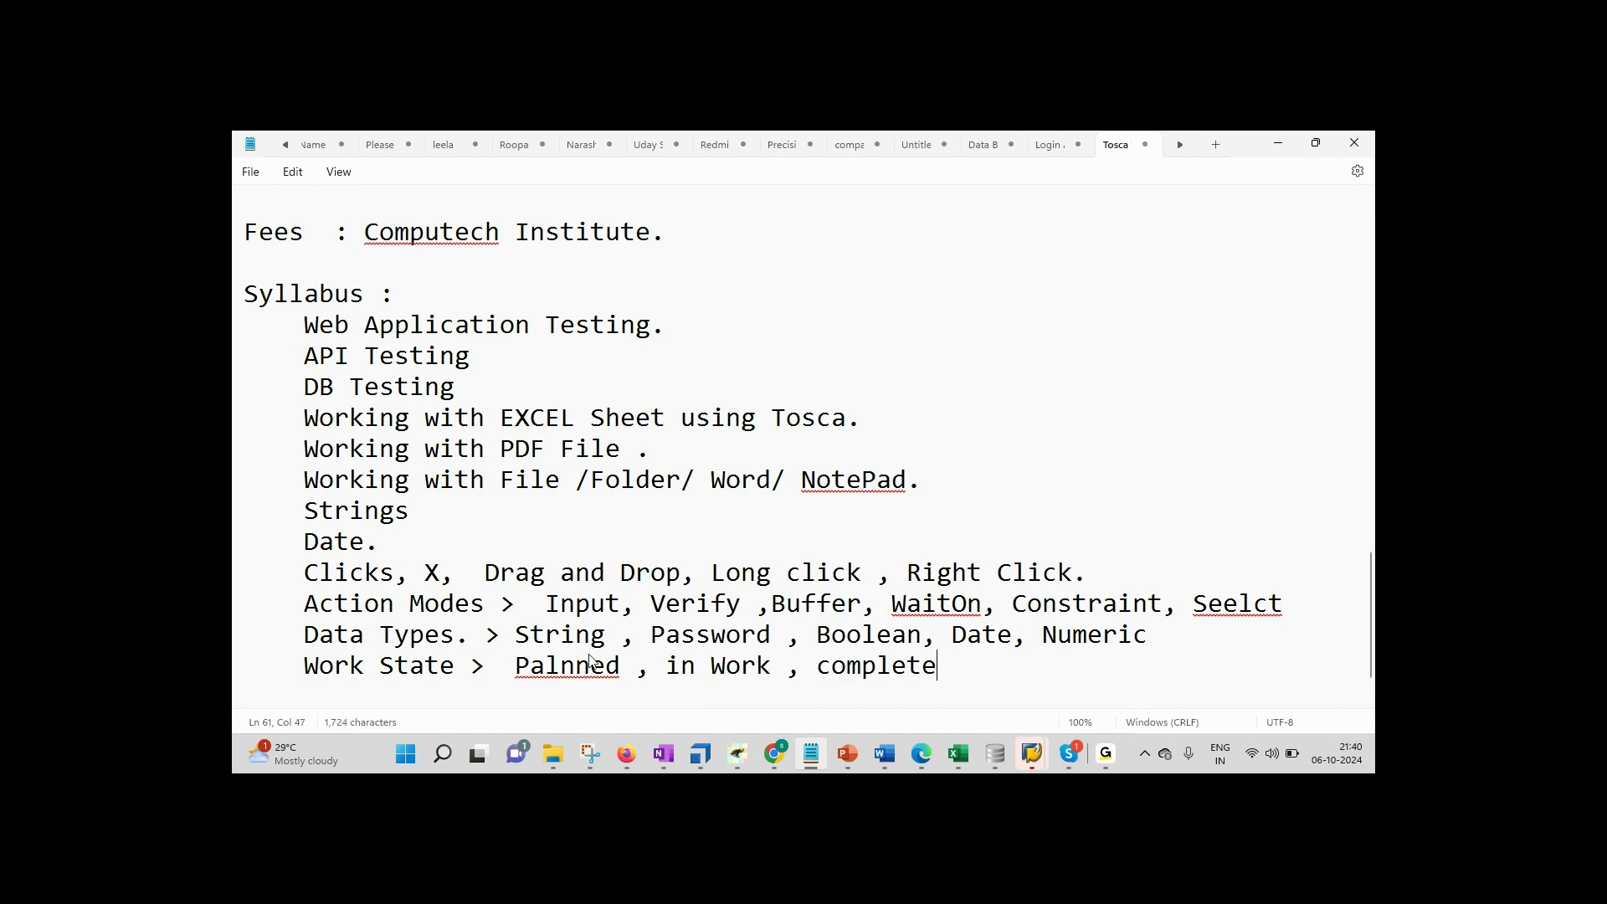
key("Left")
key("Left")
key("Left")
key("Left")
key("Left")
key("Left")
key("Left")
key("Left")
key("Left")
key("Left")
key("Left")
key("Left")
key("Left")
key("Left")
key("Left")
key("Left")
key("Left")
key("Left")
key("Left")
key("Left")
key("BackSpace")
key("Right")
type("a")
key("End")
key("Return")
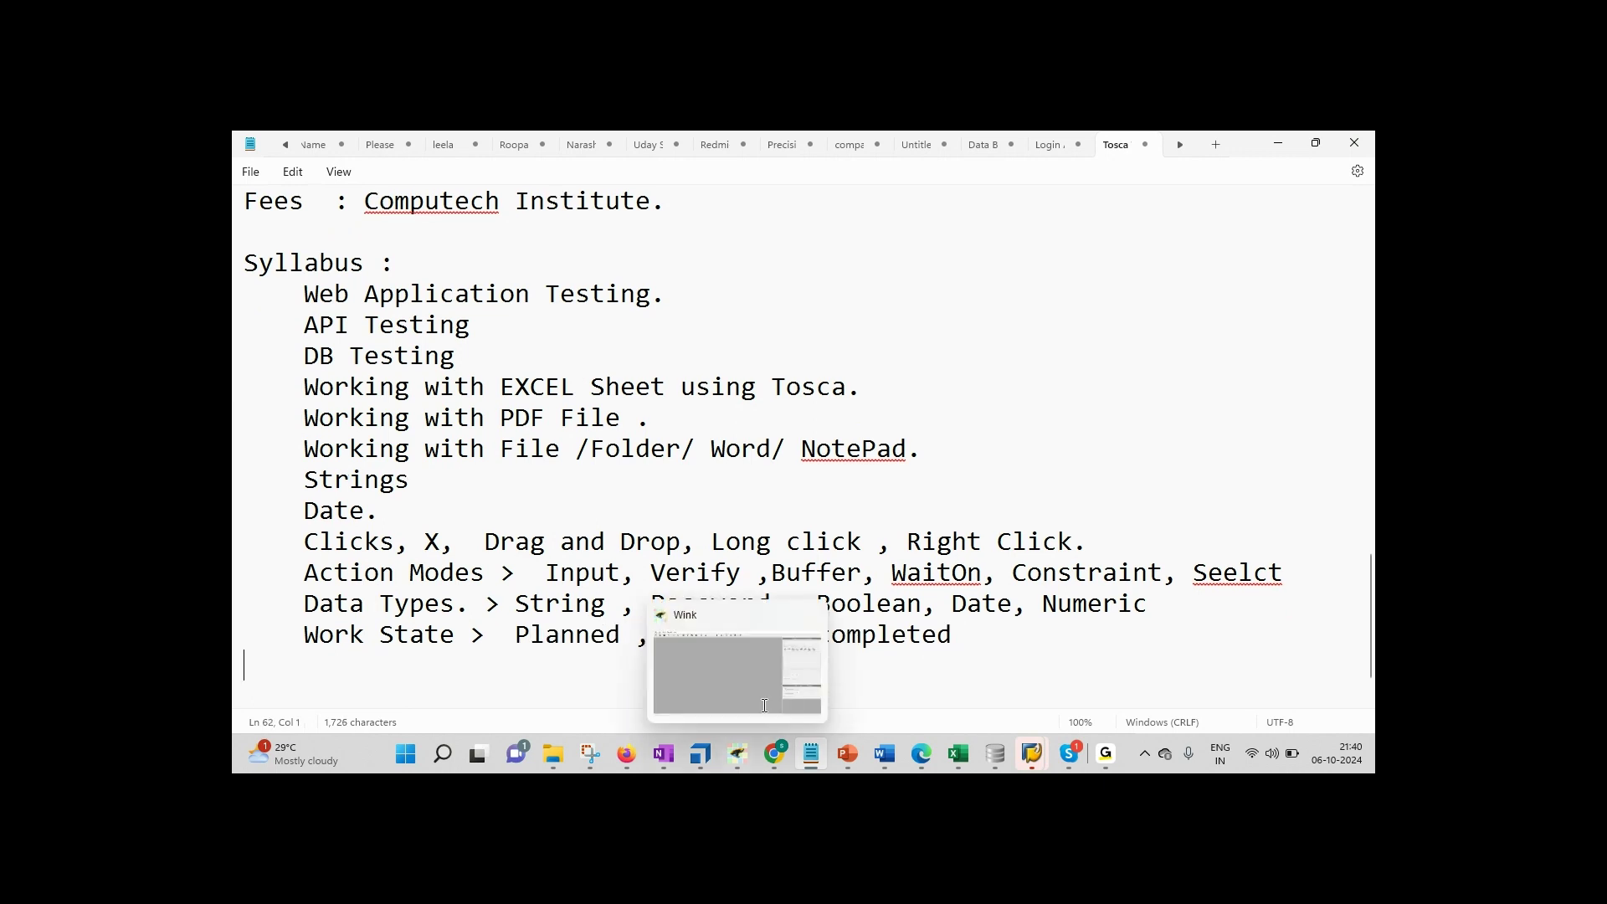
Step: Back in Tosca Commander, show the Section list with TestCases, Execution, Modules and TestCaseDesign
left_click(699, 753)
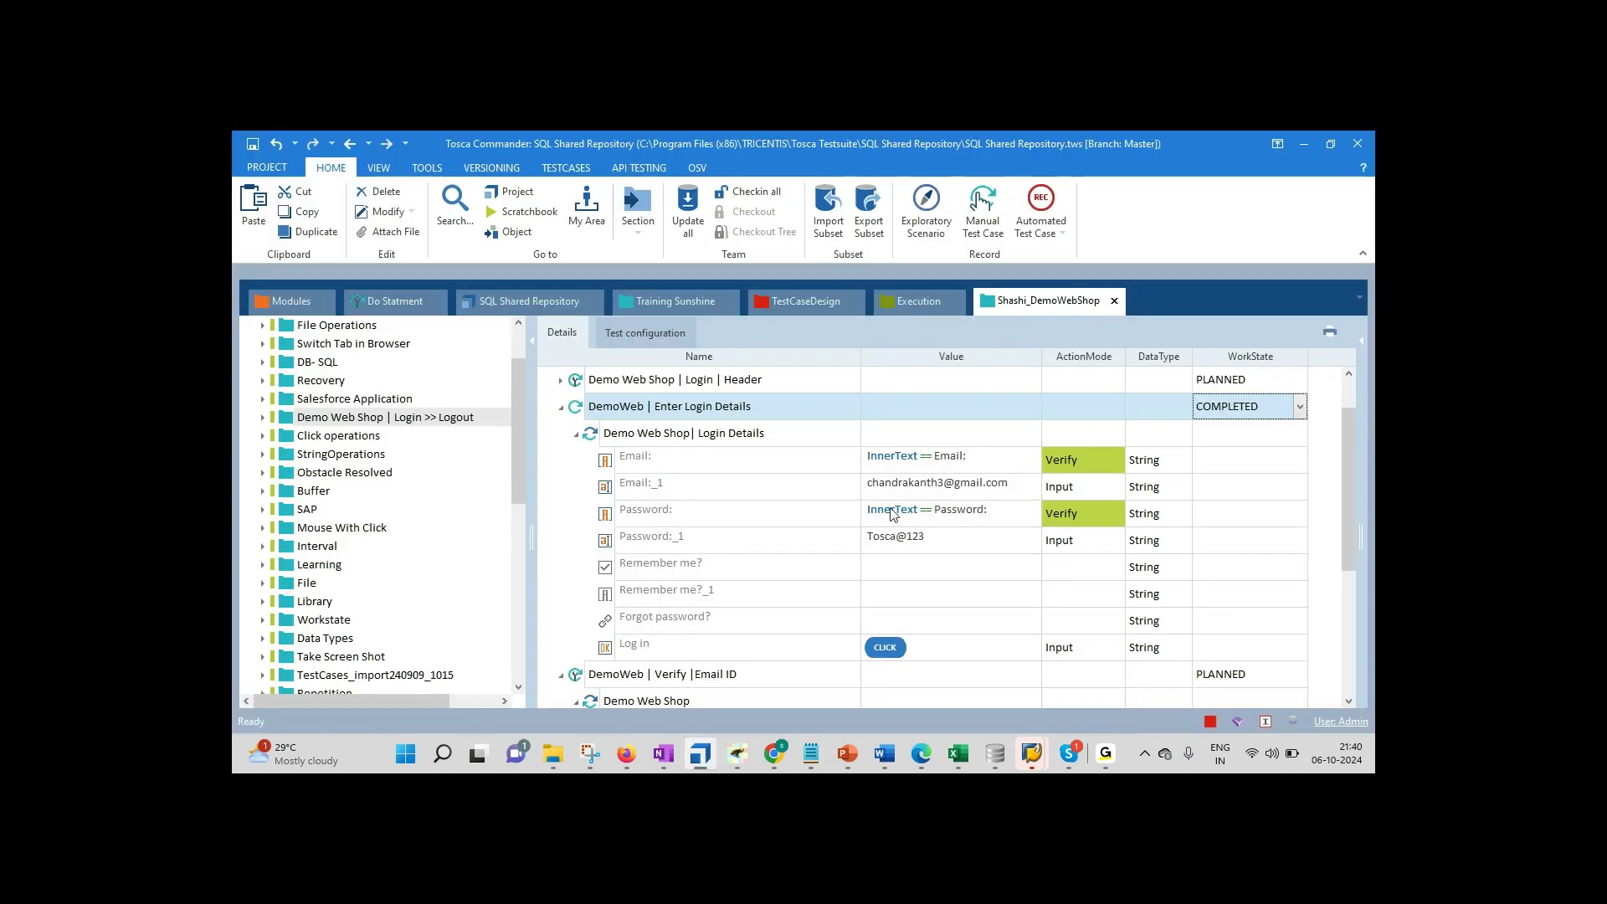
left_click(650, 236)
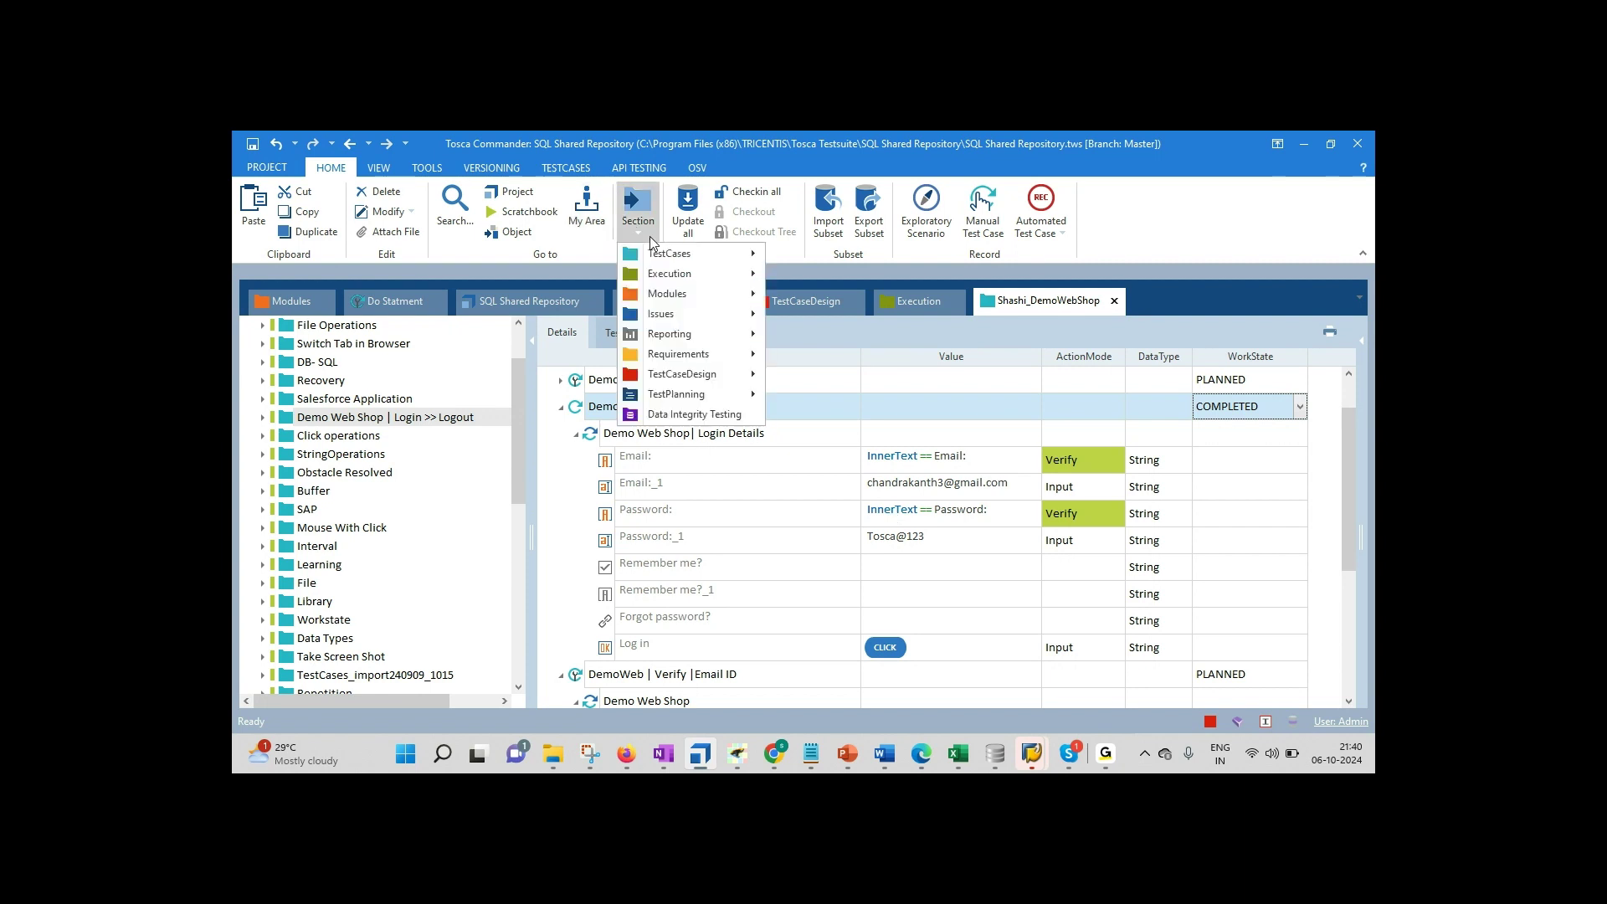
mouse_move(682, 262)
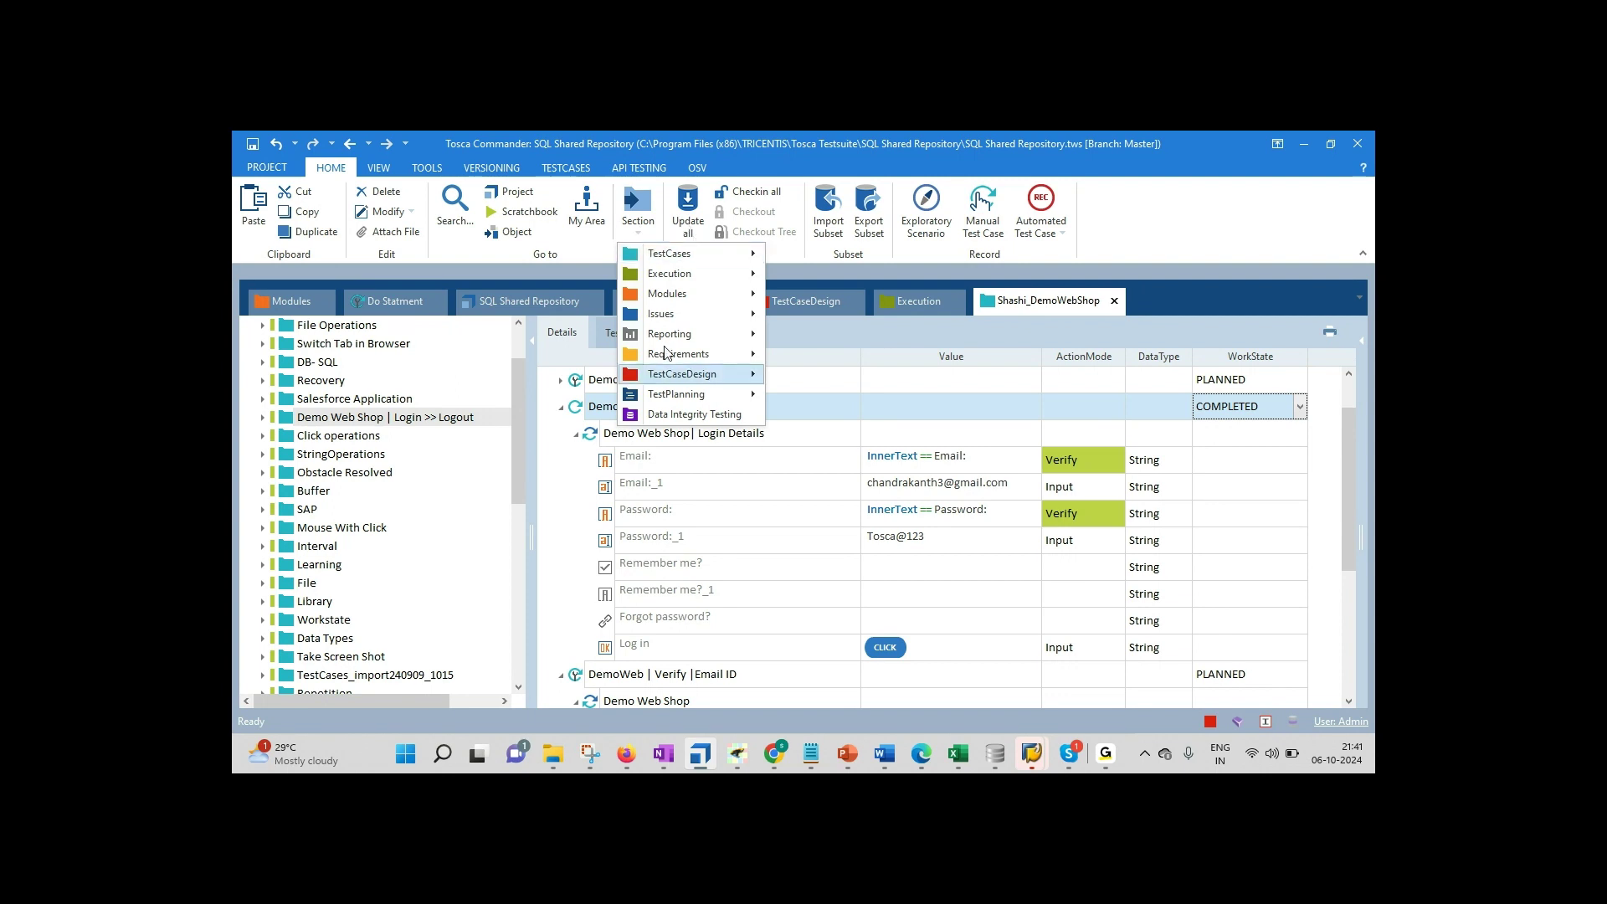
Step: Type a Sections line reading 'Test case , Test Case Desing( Excel)', correcting 'TEst'
left_click(810, 753)
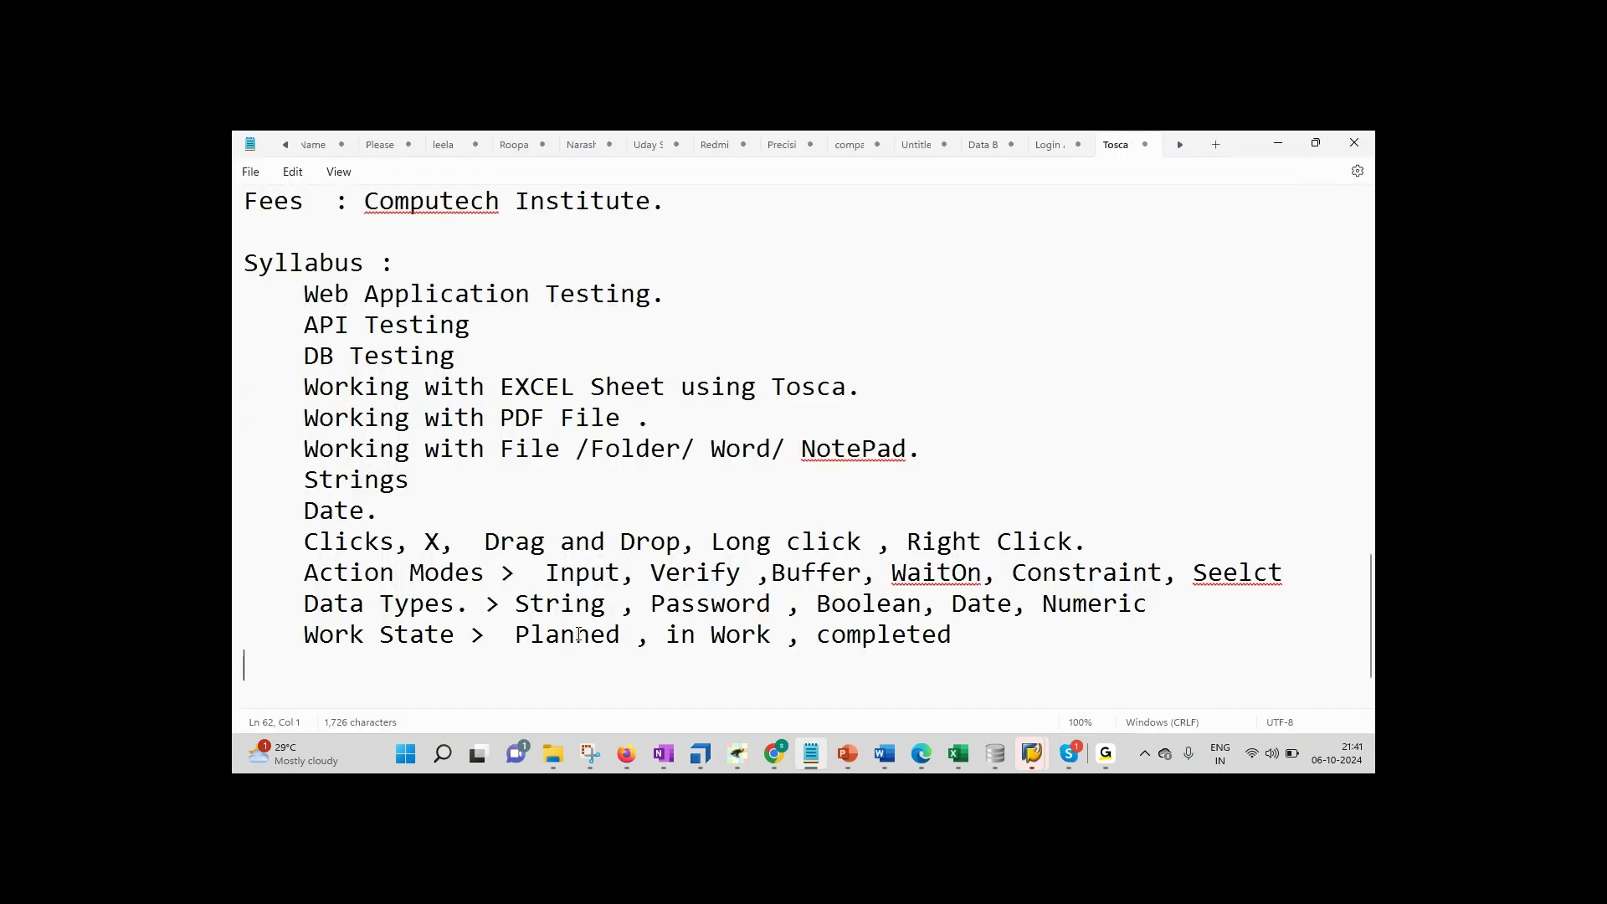
key("BackSpace")
type("Seaction")
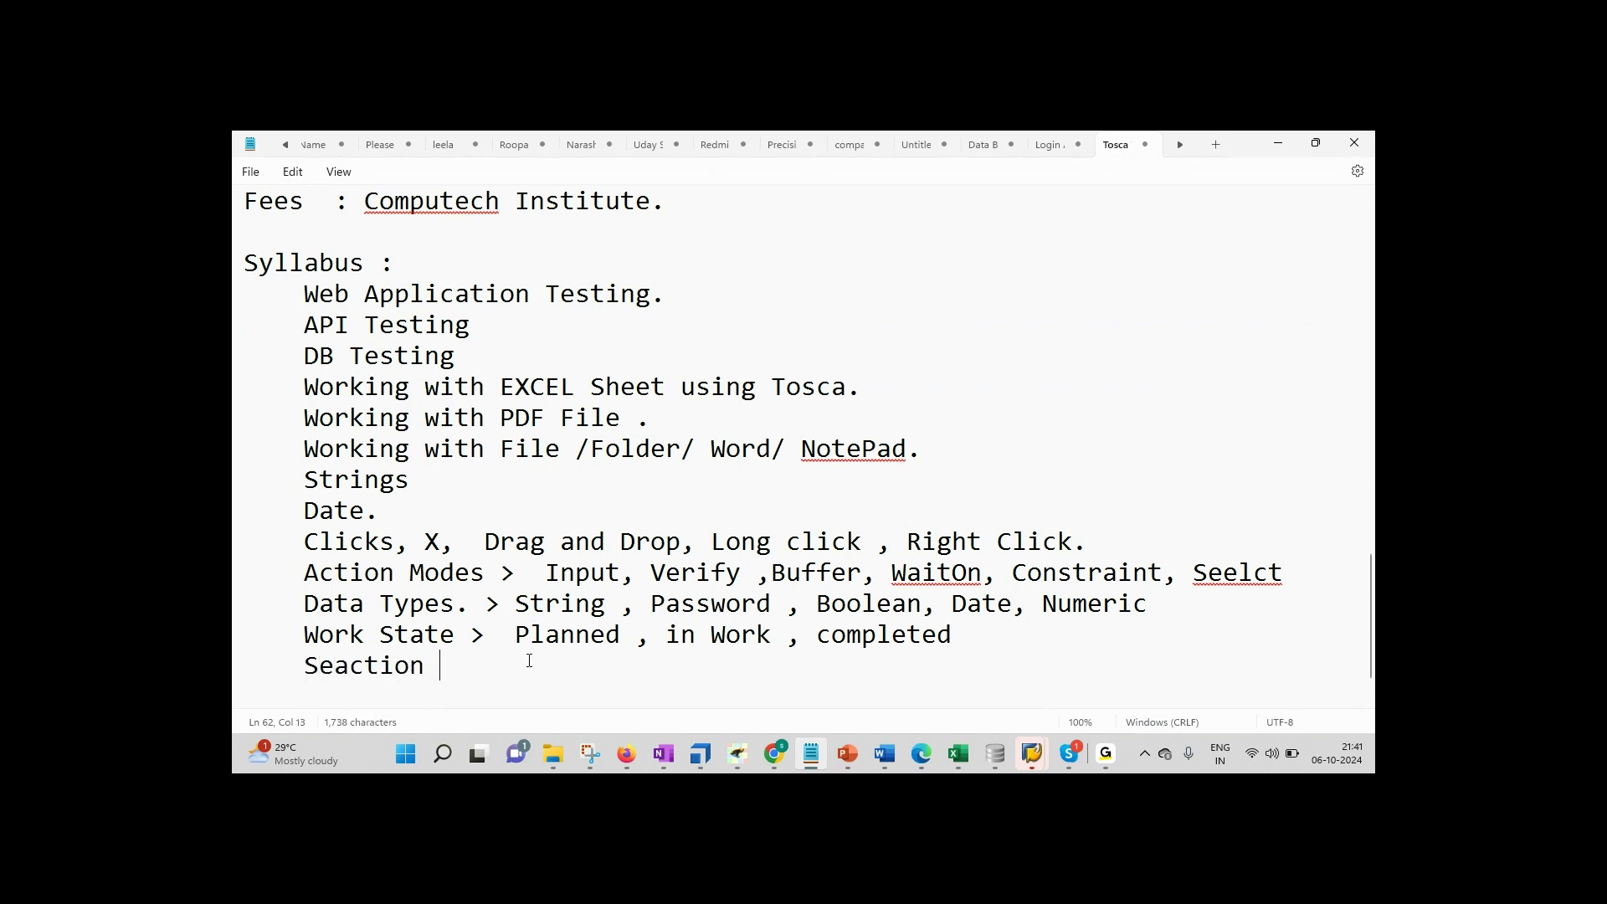
type("s >  Test cas")
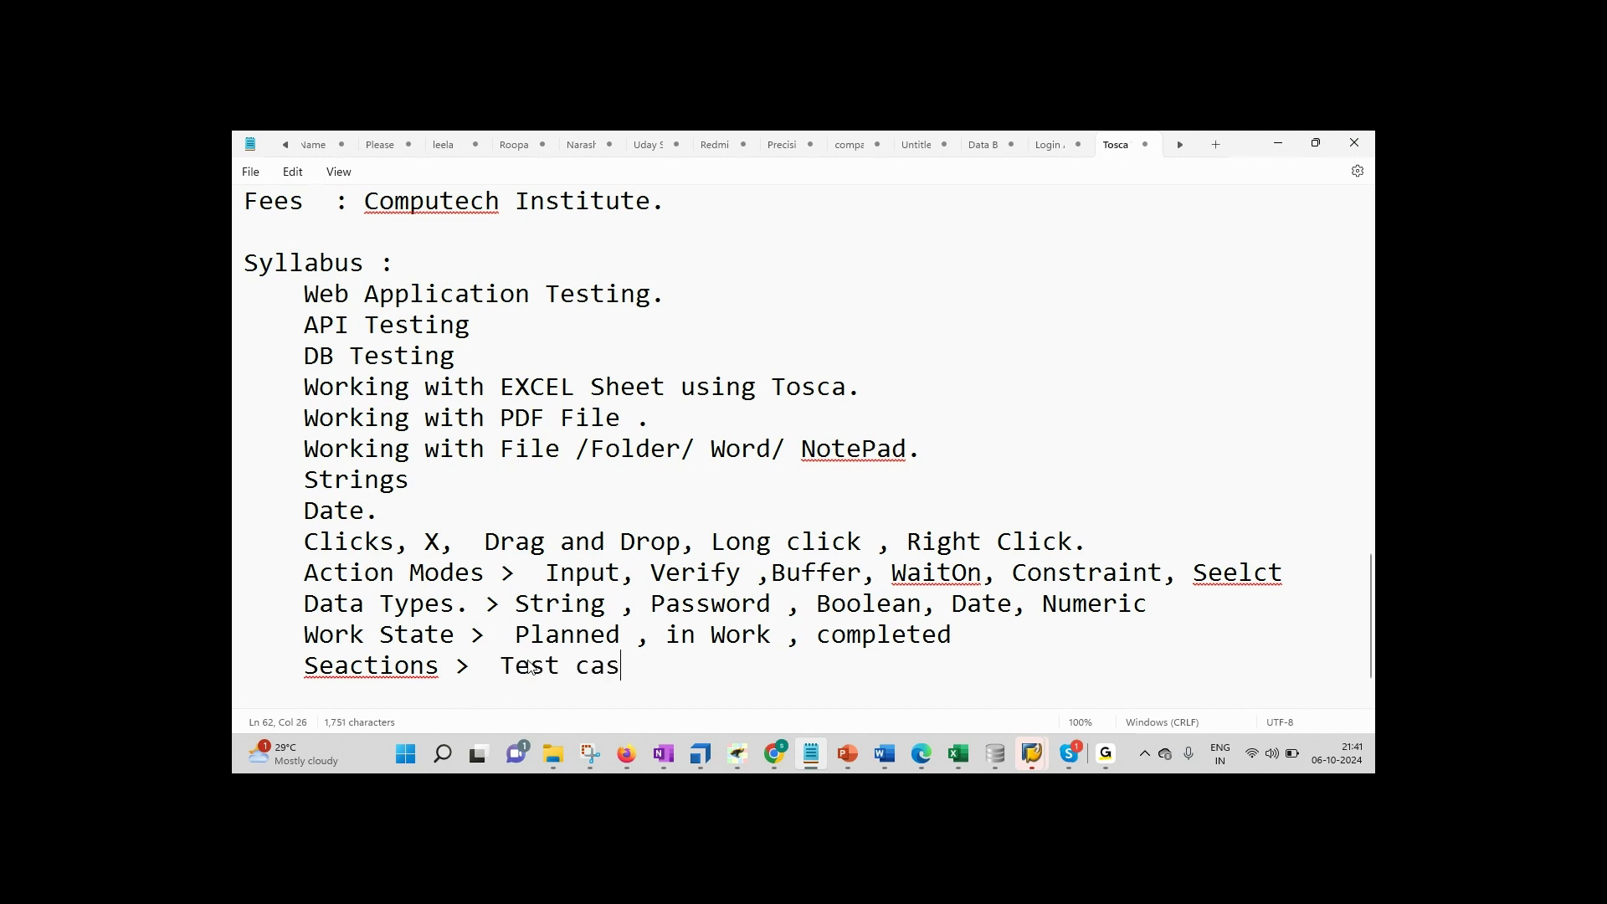
type("e , TEst")
type("se Desing")
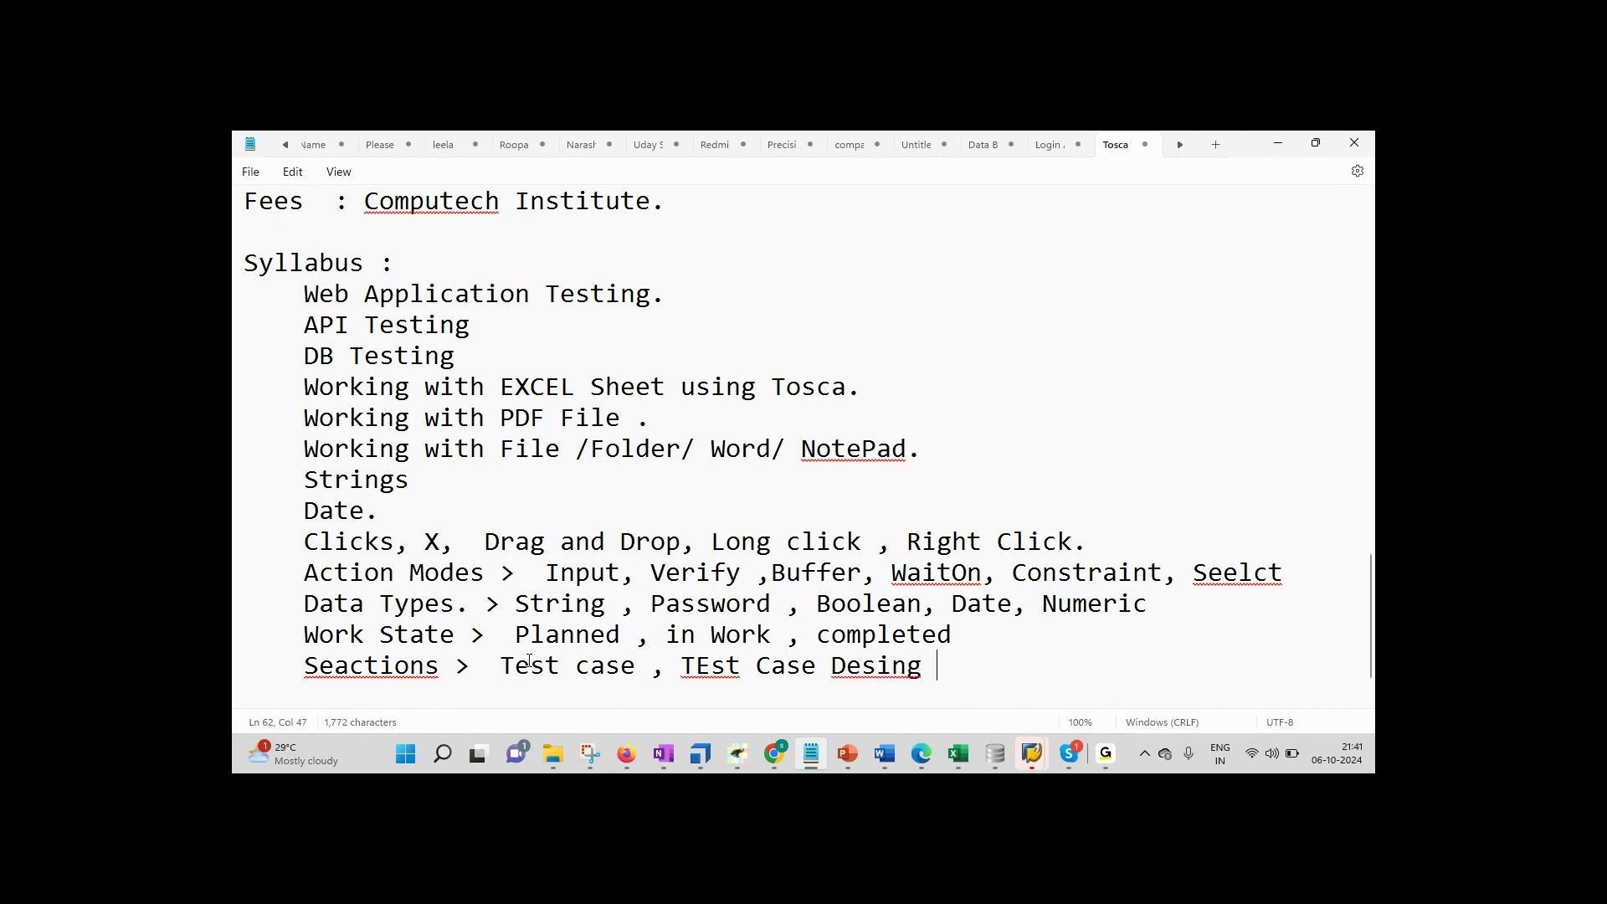
key("Left")
key("Left")
key("Left")
key("Left")
key("Left")
key("Left")
key("Left")
key("Left")
key("Left")
key("Left")
key("Left")
key("Left")
key("Left")
key("Left")
key("Left")
key("BackSpace")
type("e")
key("Right")
key("Right")
key("Right")
key("Right")
key("Right")
key("Right")
key("Right")
key("Right")
key("Right")
key("Right")
key("Right")
key("Right")
key("Right")
key("Right")
type("( Excel)")
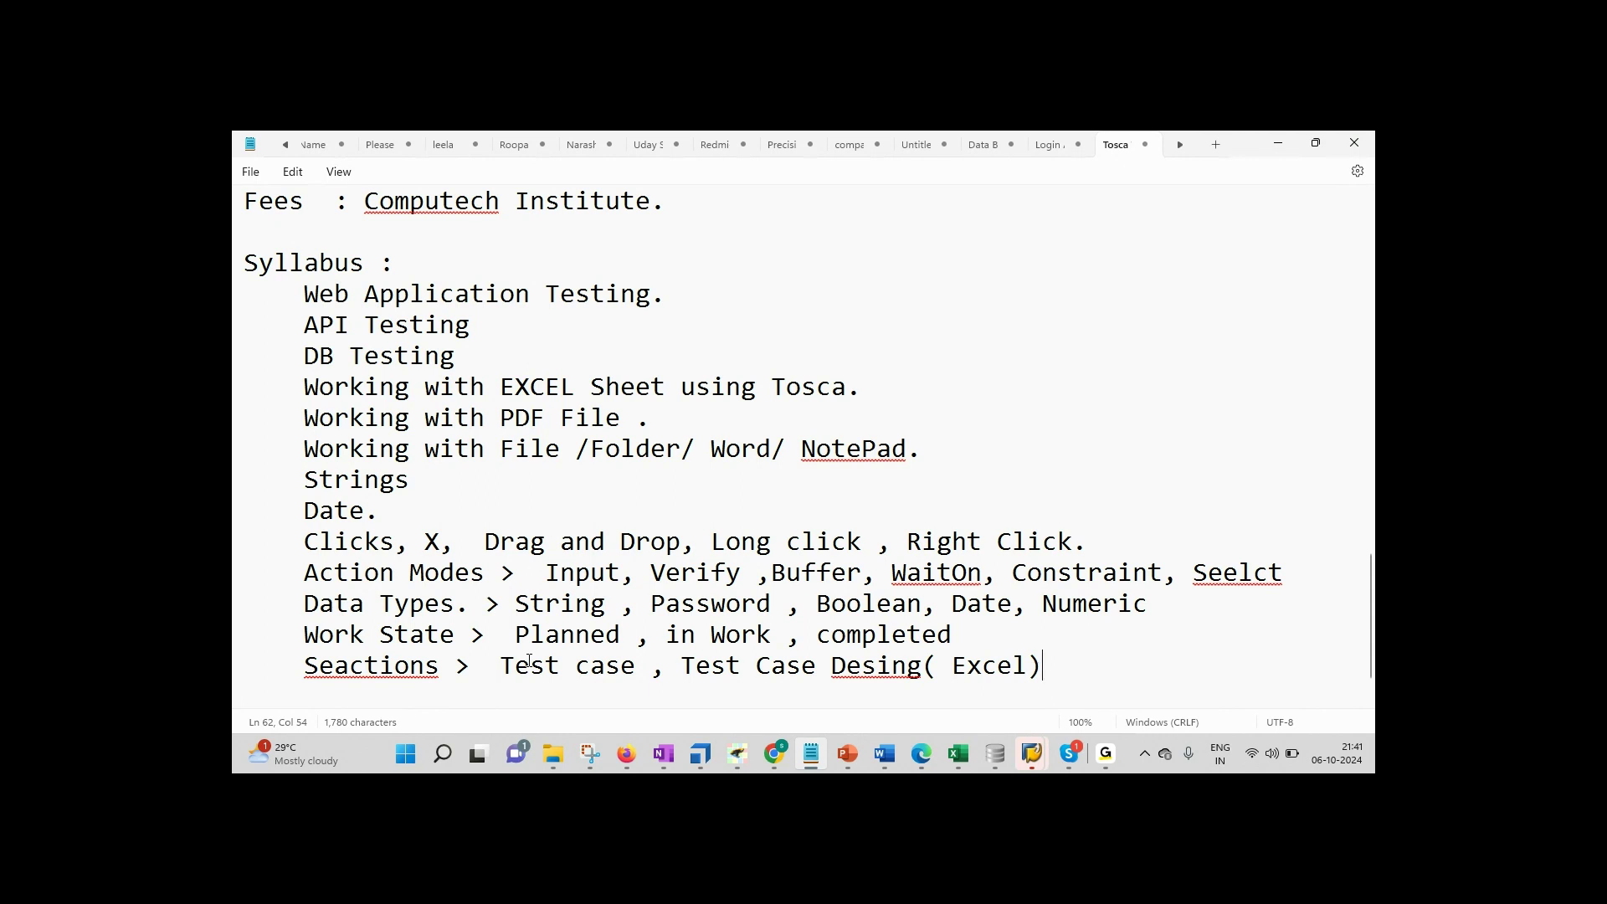
Step: Correct 'Seactions' to 'Sections' and append 'Modules, Execution.' to the line
left_click(345, 667)
key("BackSpace")
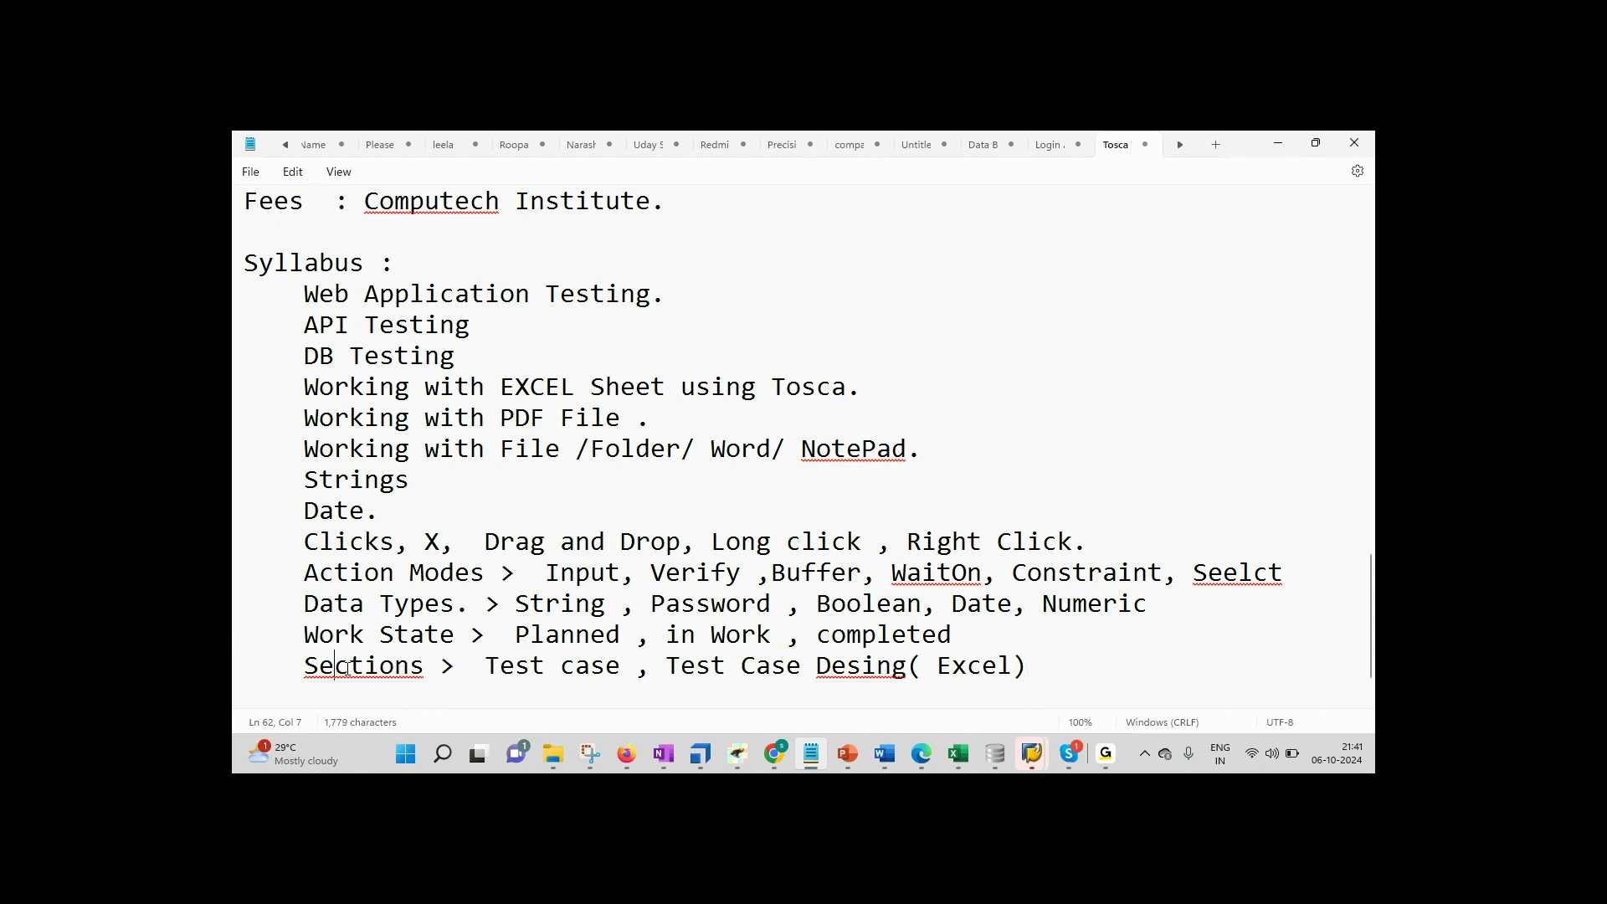
left_click(418, 667)
left_click(1033, 676)
type("; Mod")
type("uel")
key("BackSpace")
key("BackSpace")
type("les")
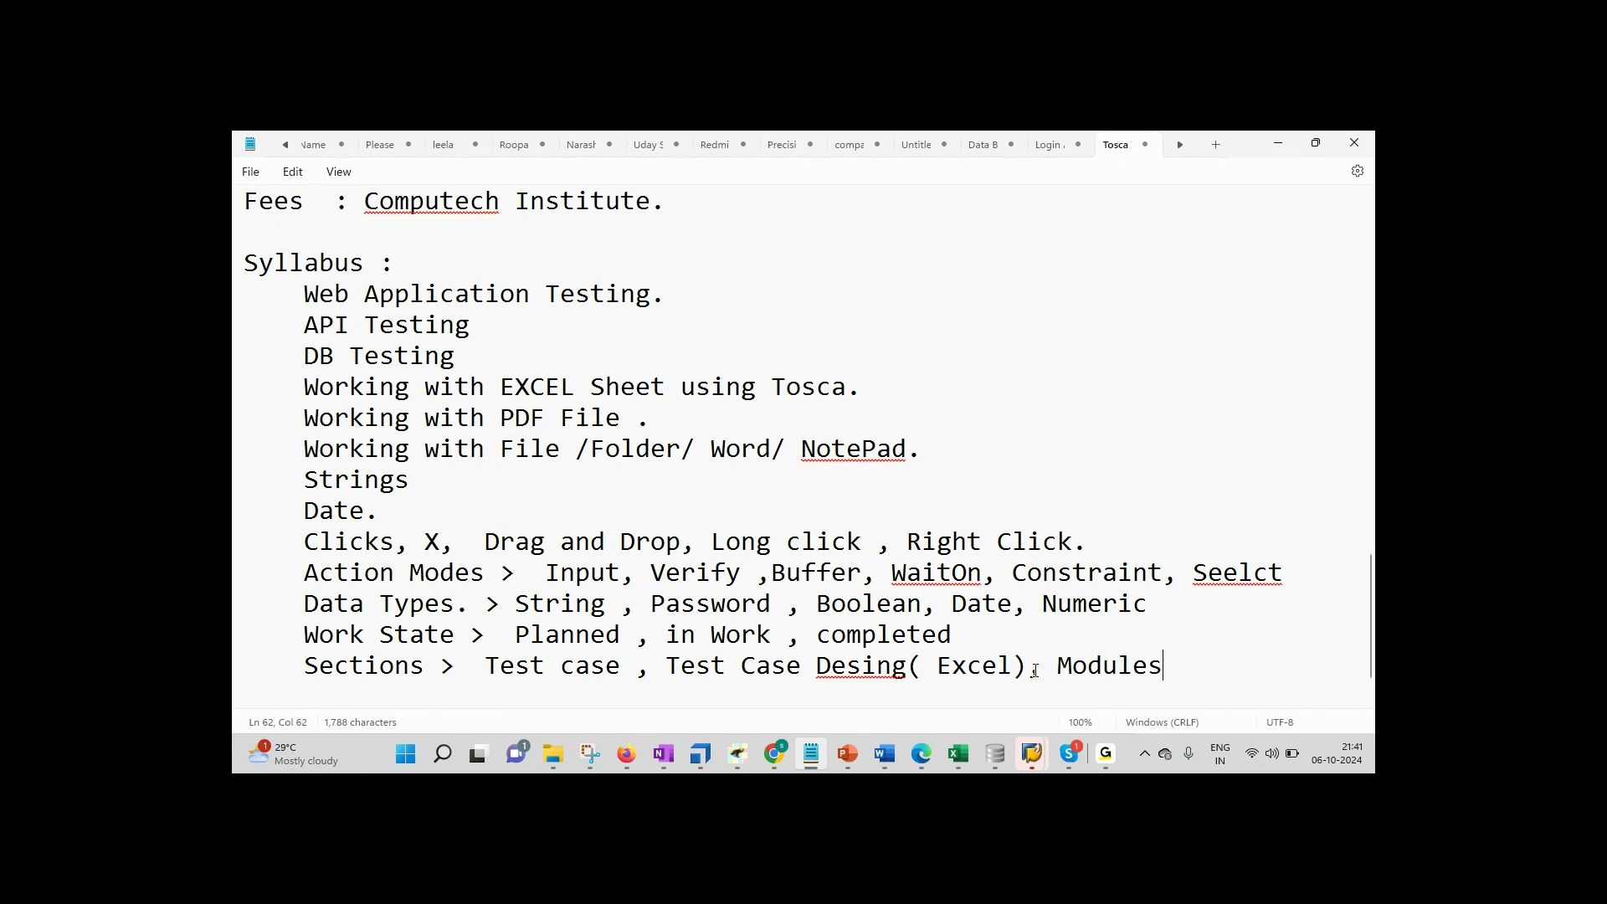
key("BackSpace")
type(".")
key("BackSpace")
type("s.")
scroll(1035, 670, "down", 1)
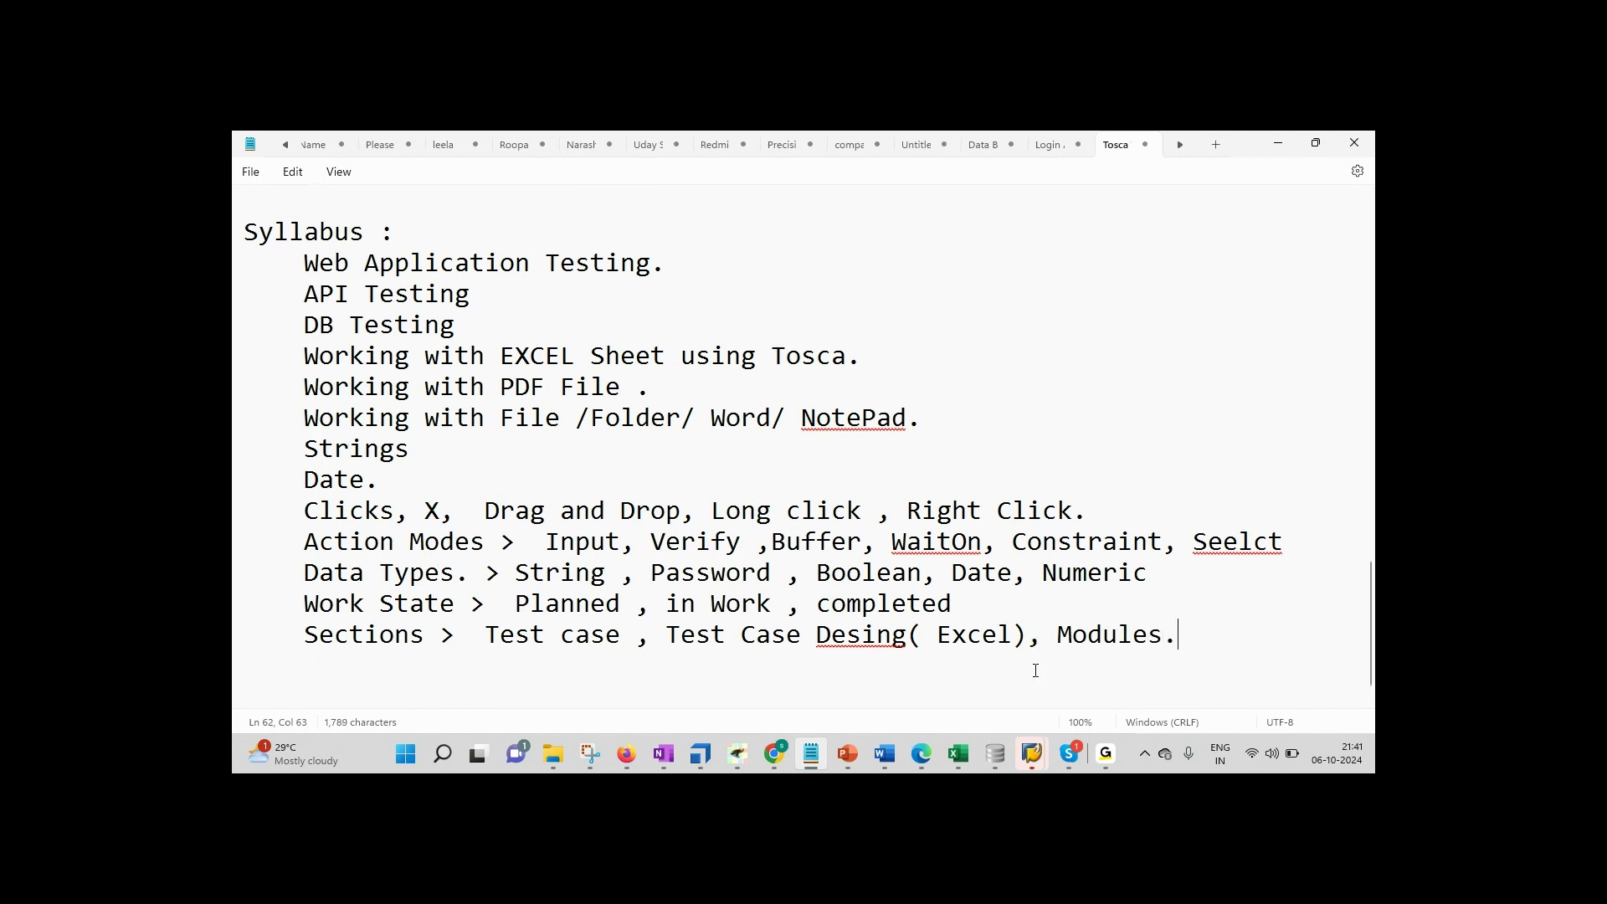
type(", Execution.")
Step: Tidy the full stop after Execution and start a 'Workspace > Single User' line, fixing 'Worksapce'
key("BackSpace")
type(".")
key("Return")
type("Work")
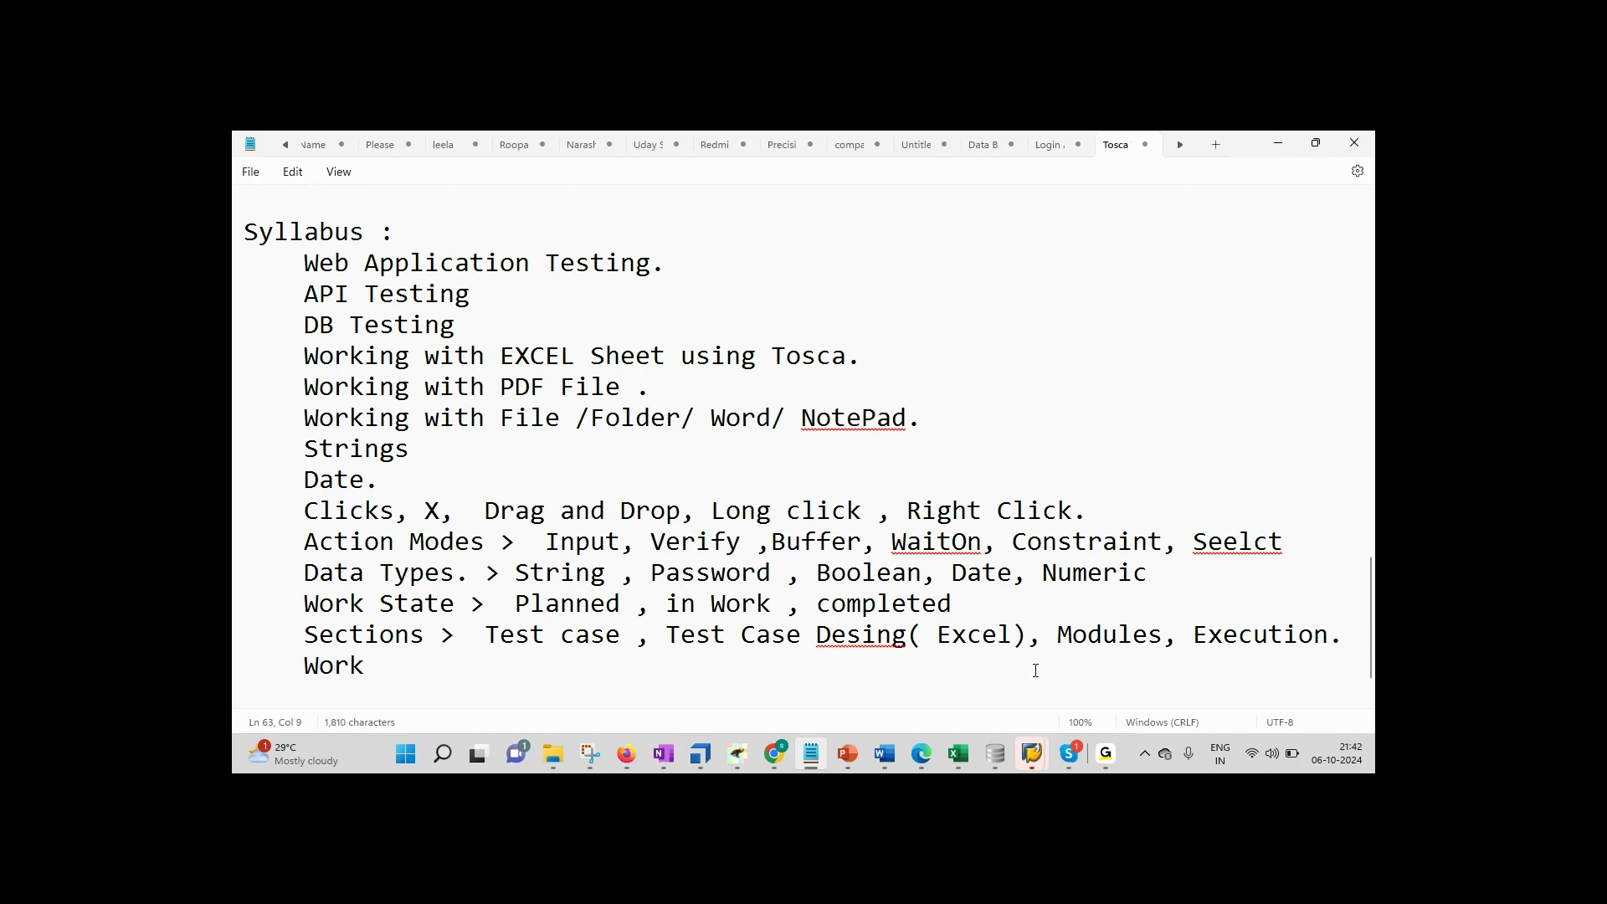
key("BackSpace")
key("BackSpace")
key("BackSpace")
key("BackSpace")
type("Worsp")
key("BackSpace")
key("BackSpace")
type("ksapce ")
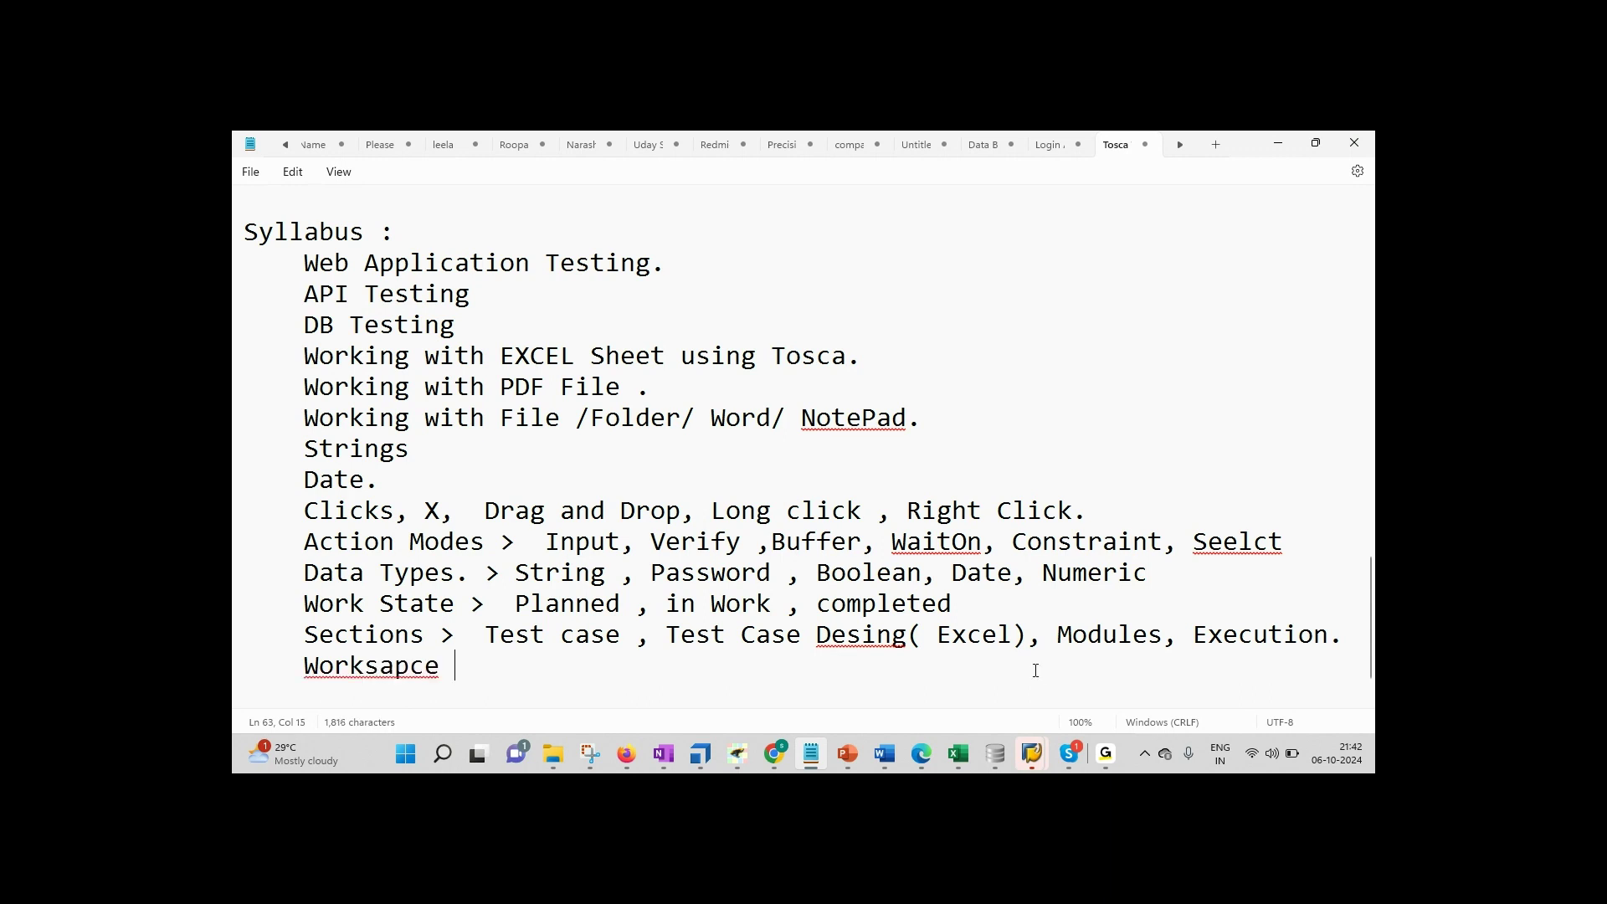
type("> Single User")
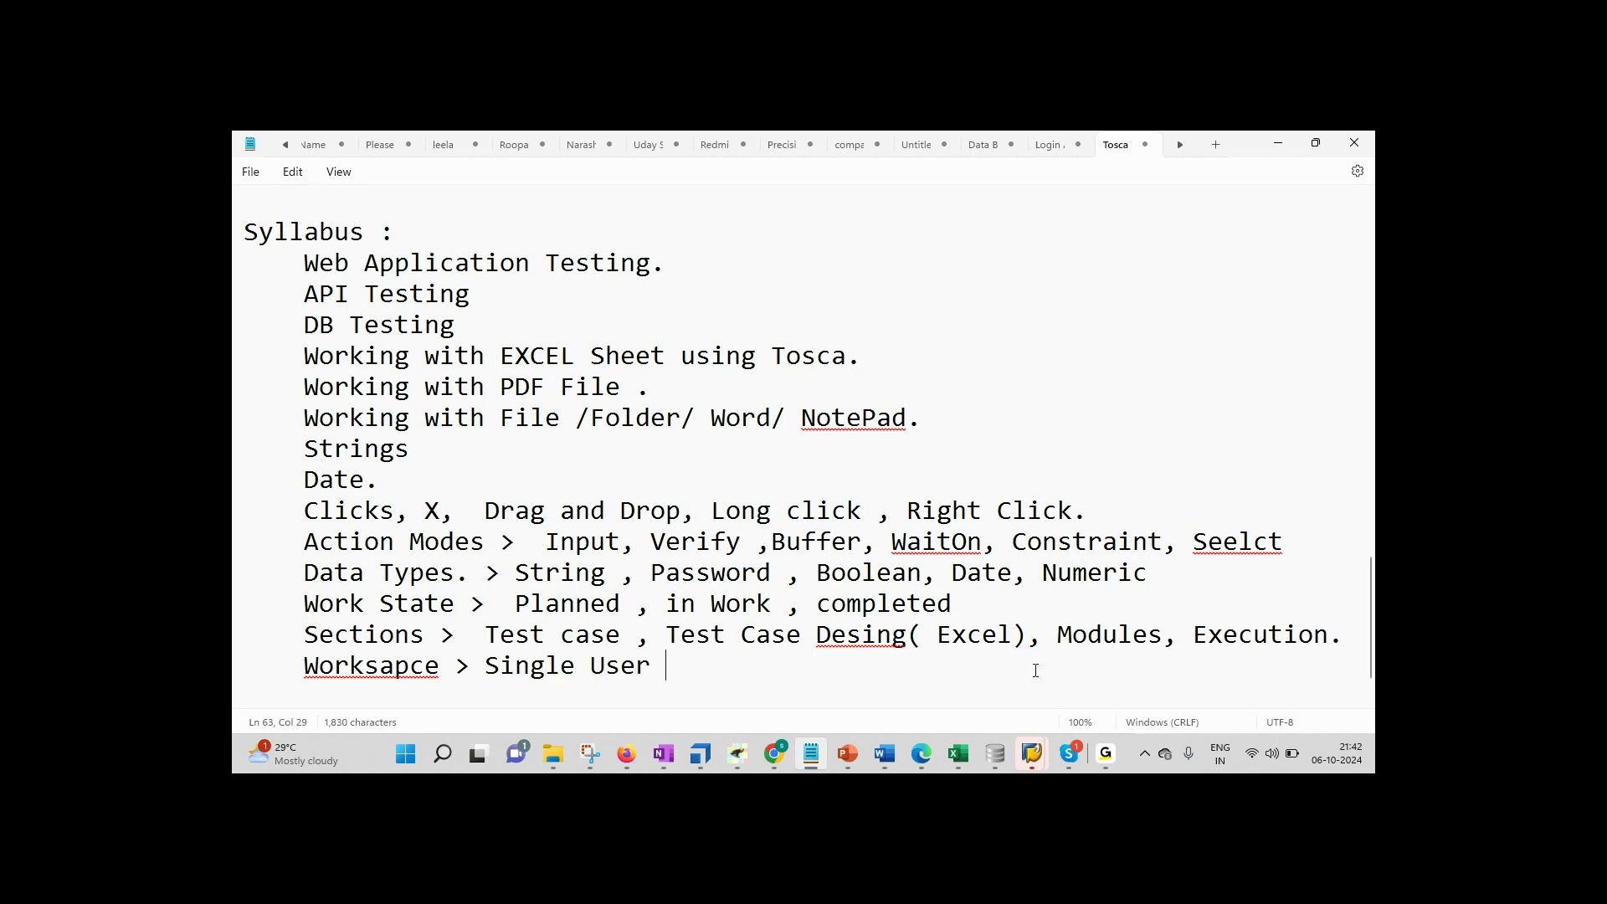
double_click(397, 670)
key("Right")
key("Left")
key("Left")
key("Left")
key("Left")
key("Delete")
key("Right")
type("a")
key("End")
Step: Append ', Mutliple User.' to the Workspace line, begin a new line, and return to Tosca Commander
type(", M")
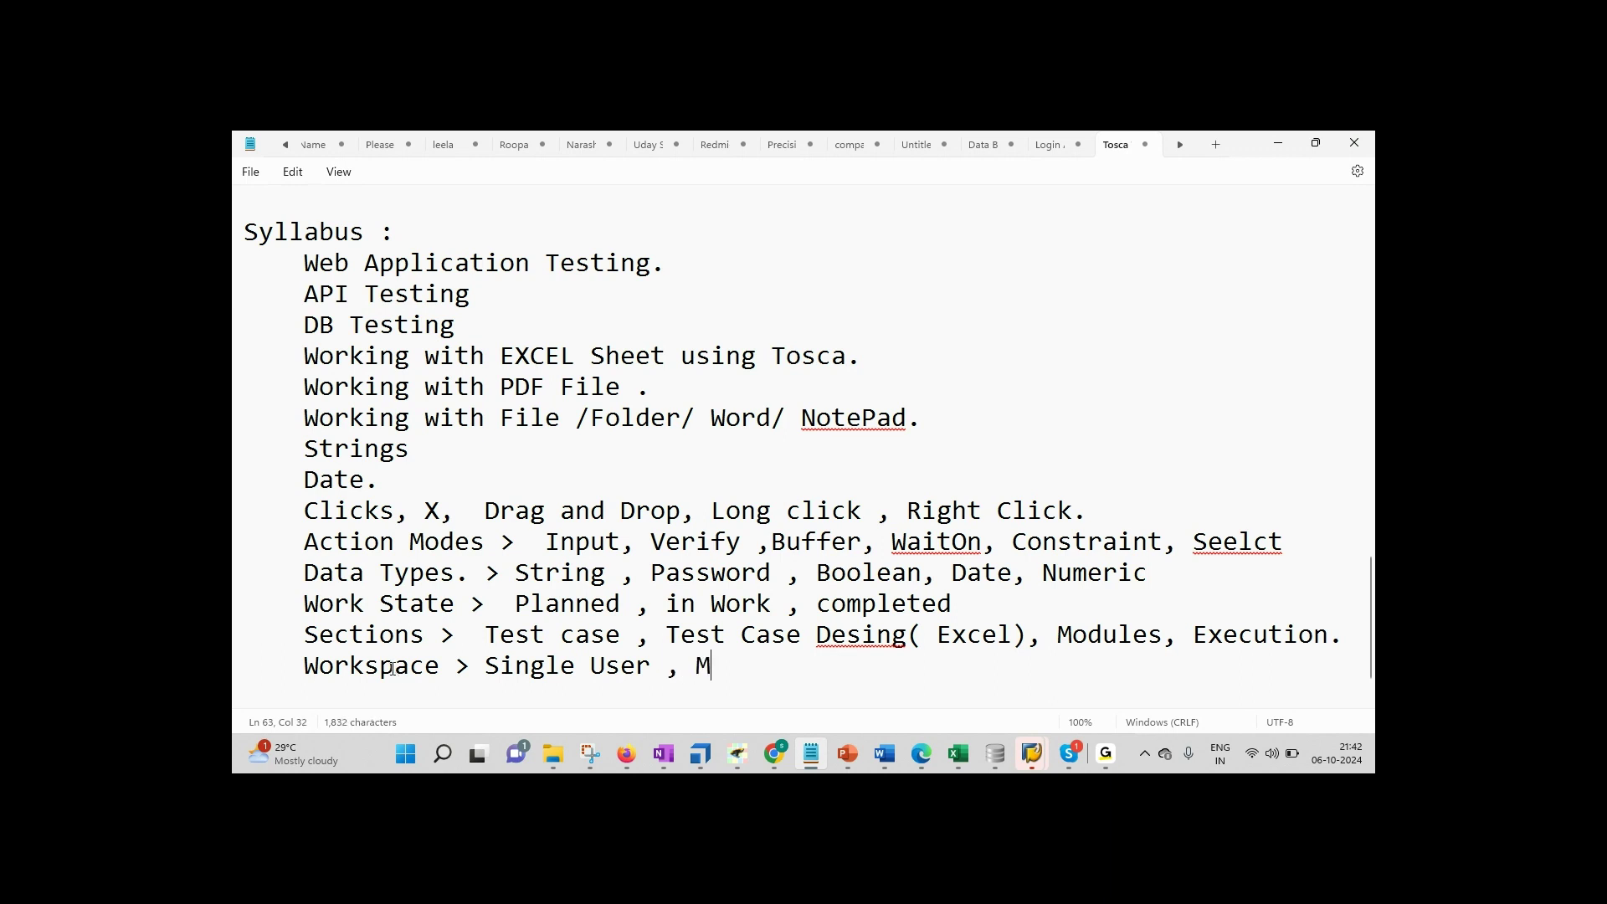
type("utliple")
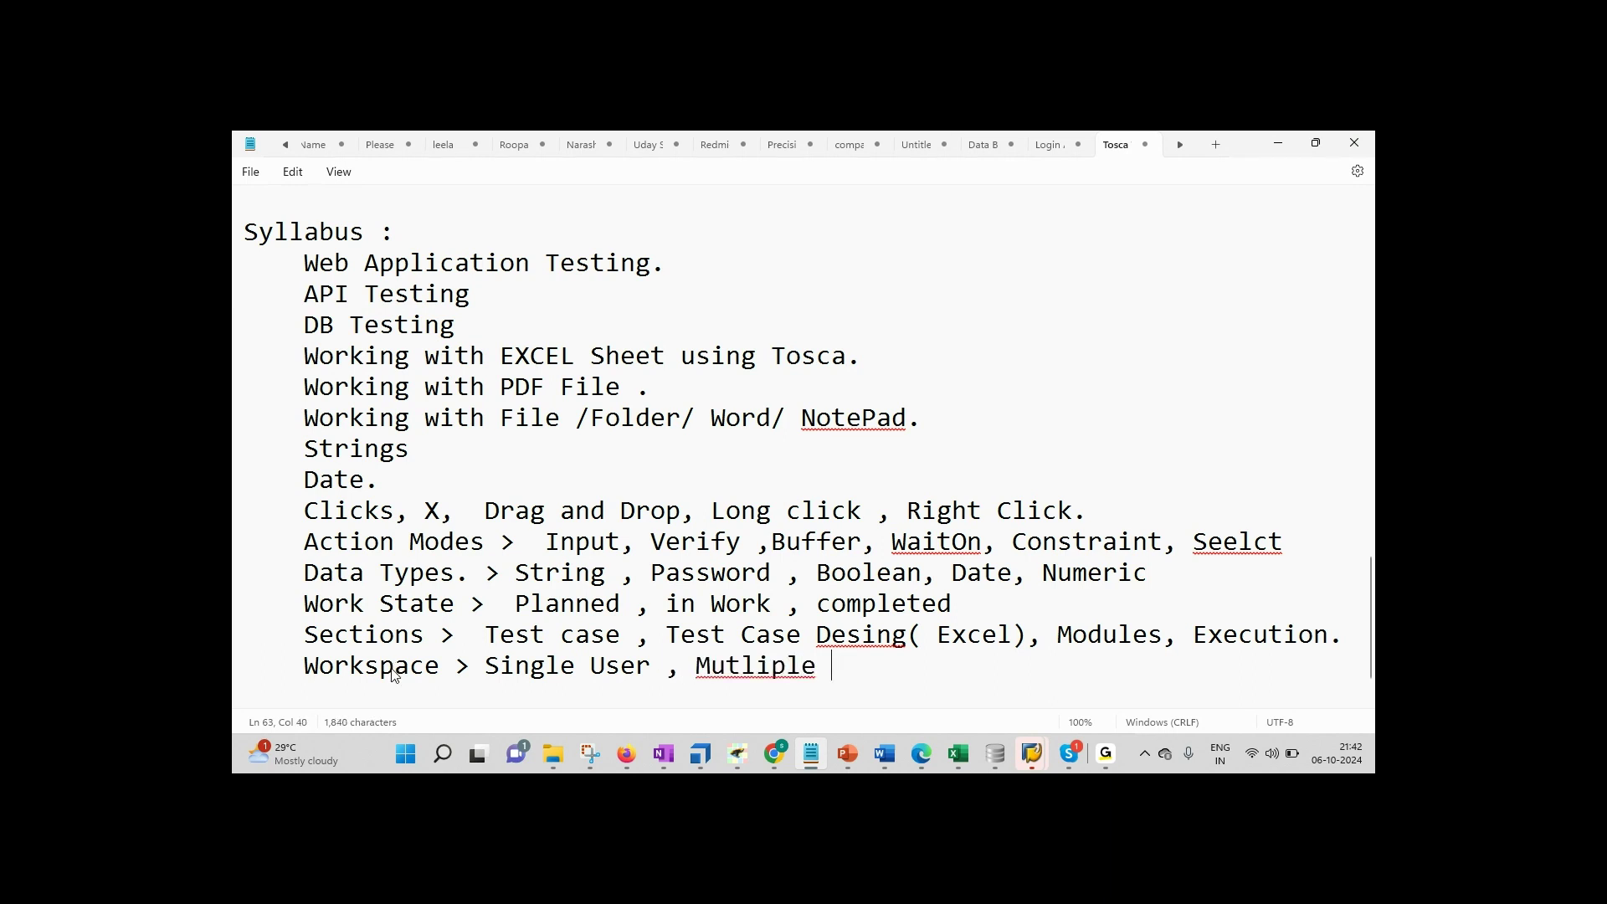
key("Left")
key("Left")
key("Left")
key("Left")
key("Left")
key("Right")
key("Right")
key("Right")
key("Right")
key("Right")
key("Right")
type("USer")
key("Left")
key("Left")
key("BackSpace")
type("s")
key("End")
type(".")
key("ctrl+shift+Left")
key("ctrl+shift+Left")
key("ctrl+shift+Left")
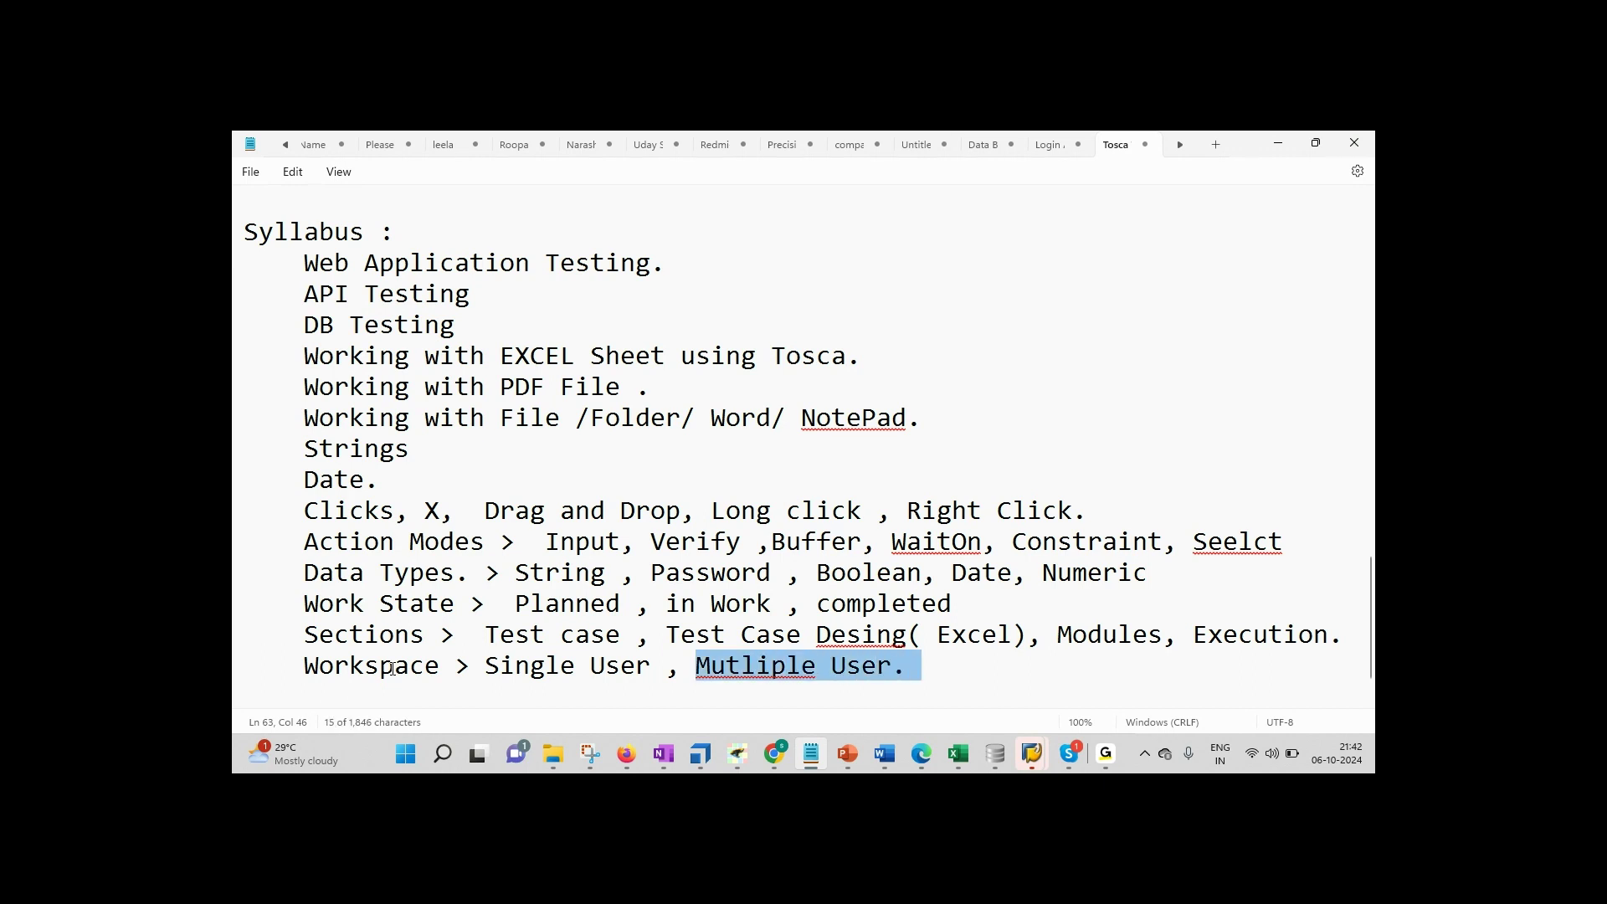
key("Left")
key("Left")
key("Left")
key("Left")
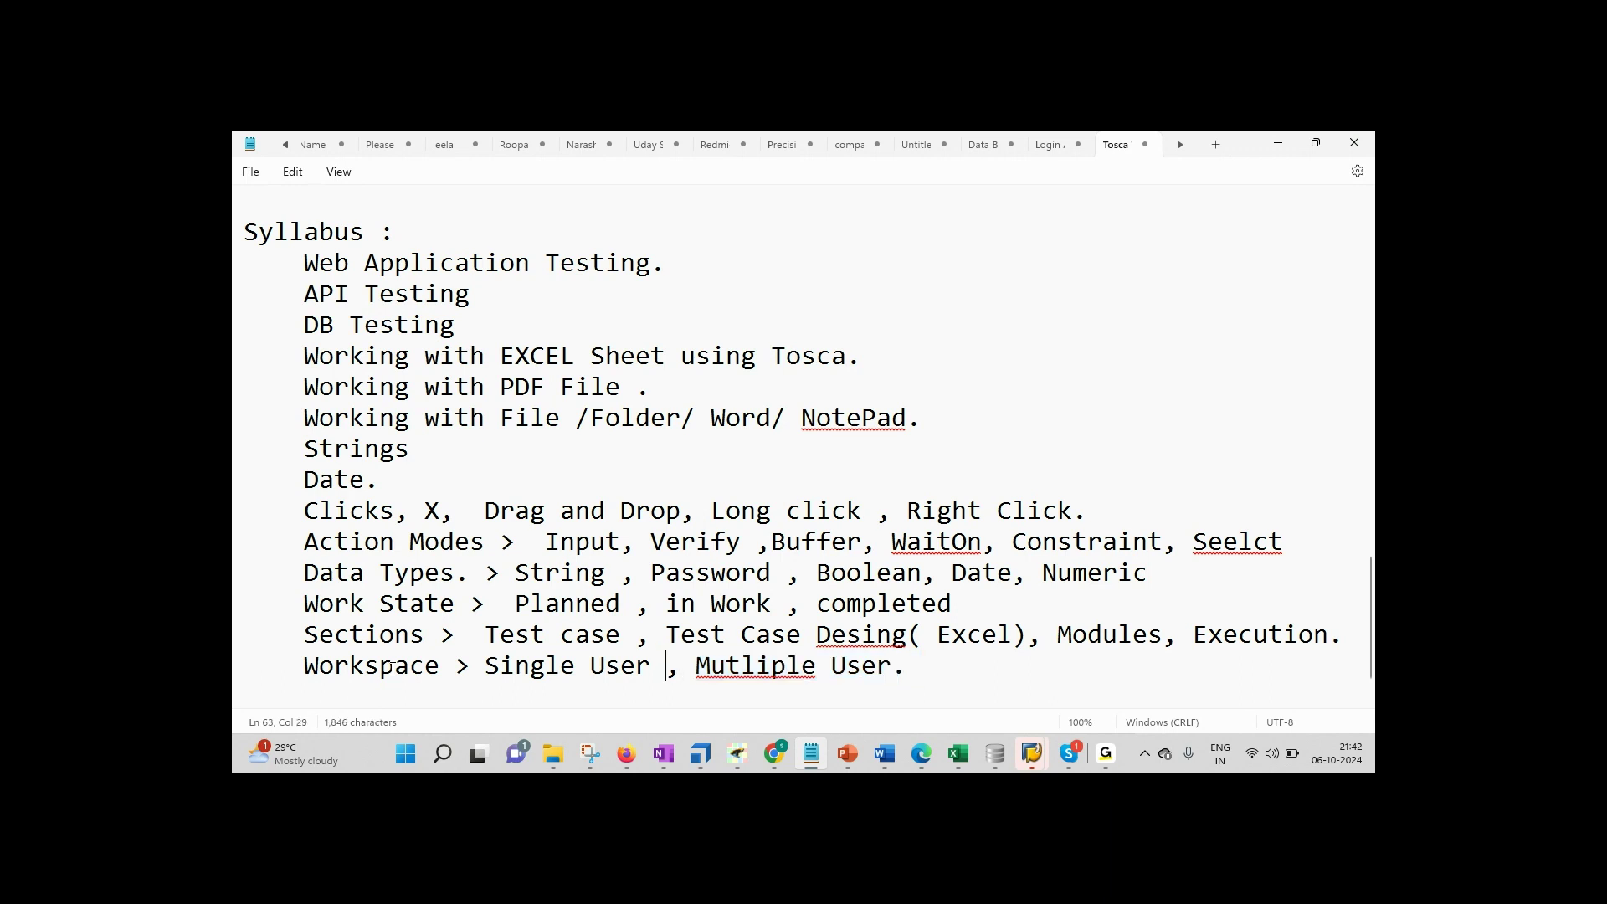
key("shift+Left")
key("shift+Left")
key("shift+Left")
key("shift+Left")
key("shift+Left")
key("shift+Left")
key("shift+Left")
key("shift+Left")
key("shift+Left")
key("shift+Left")
key("shift+Left")
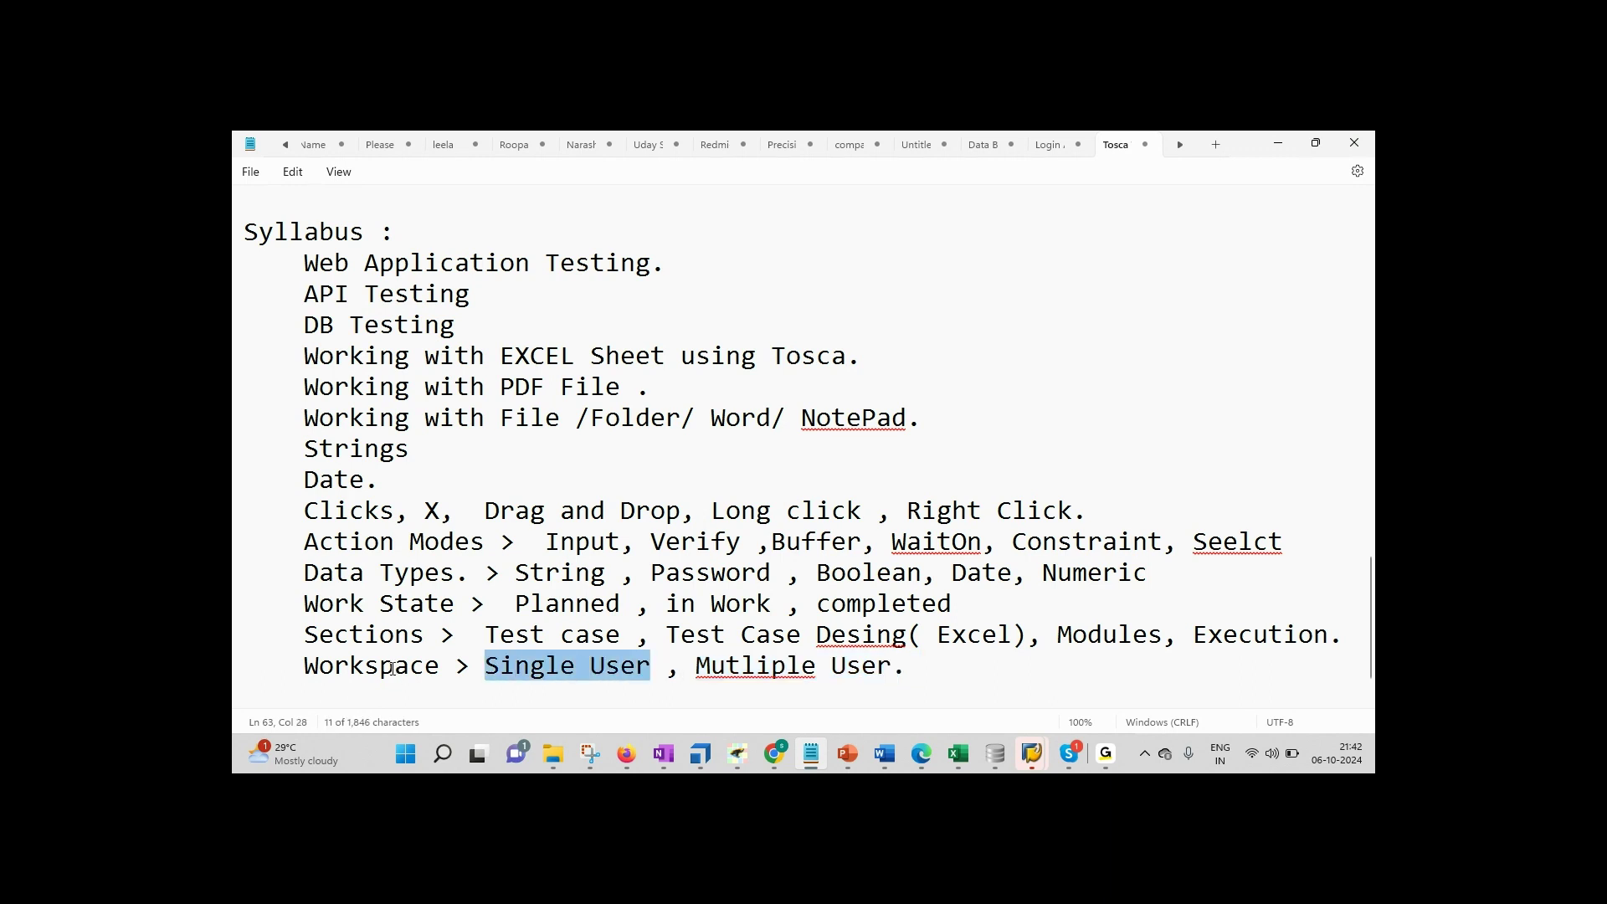
key("End")
key("Return")
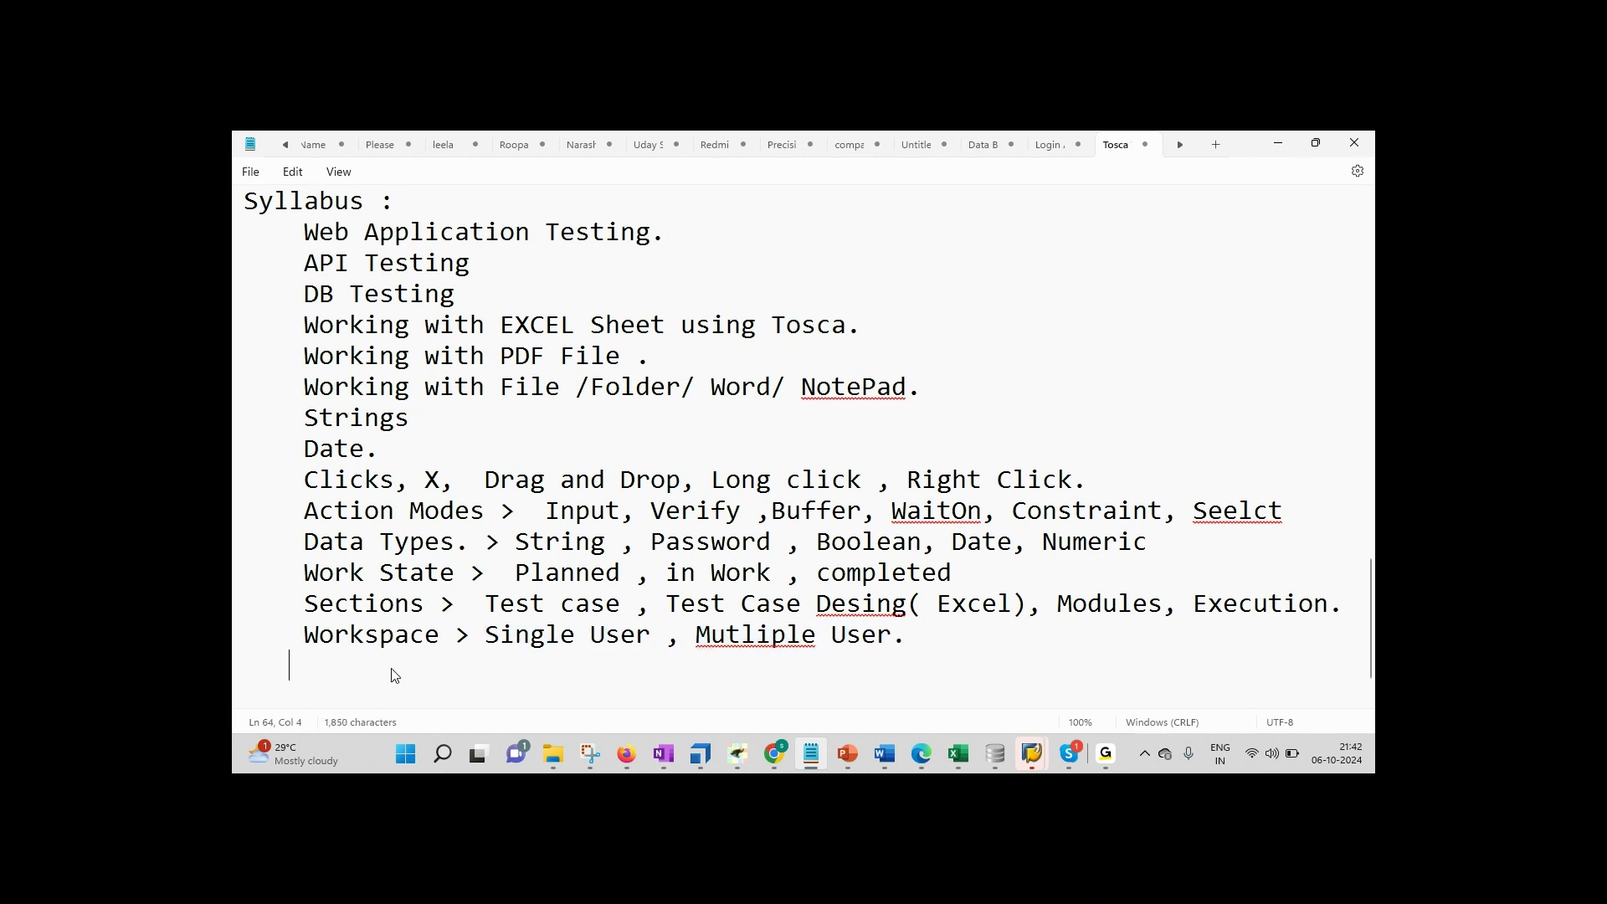
key("BackSpace")
left_click(700, 754)
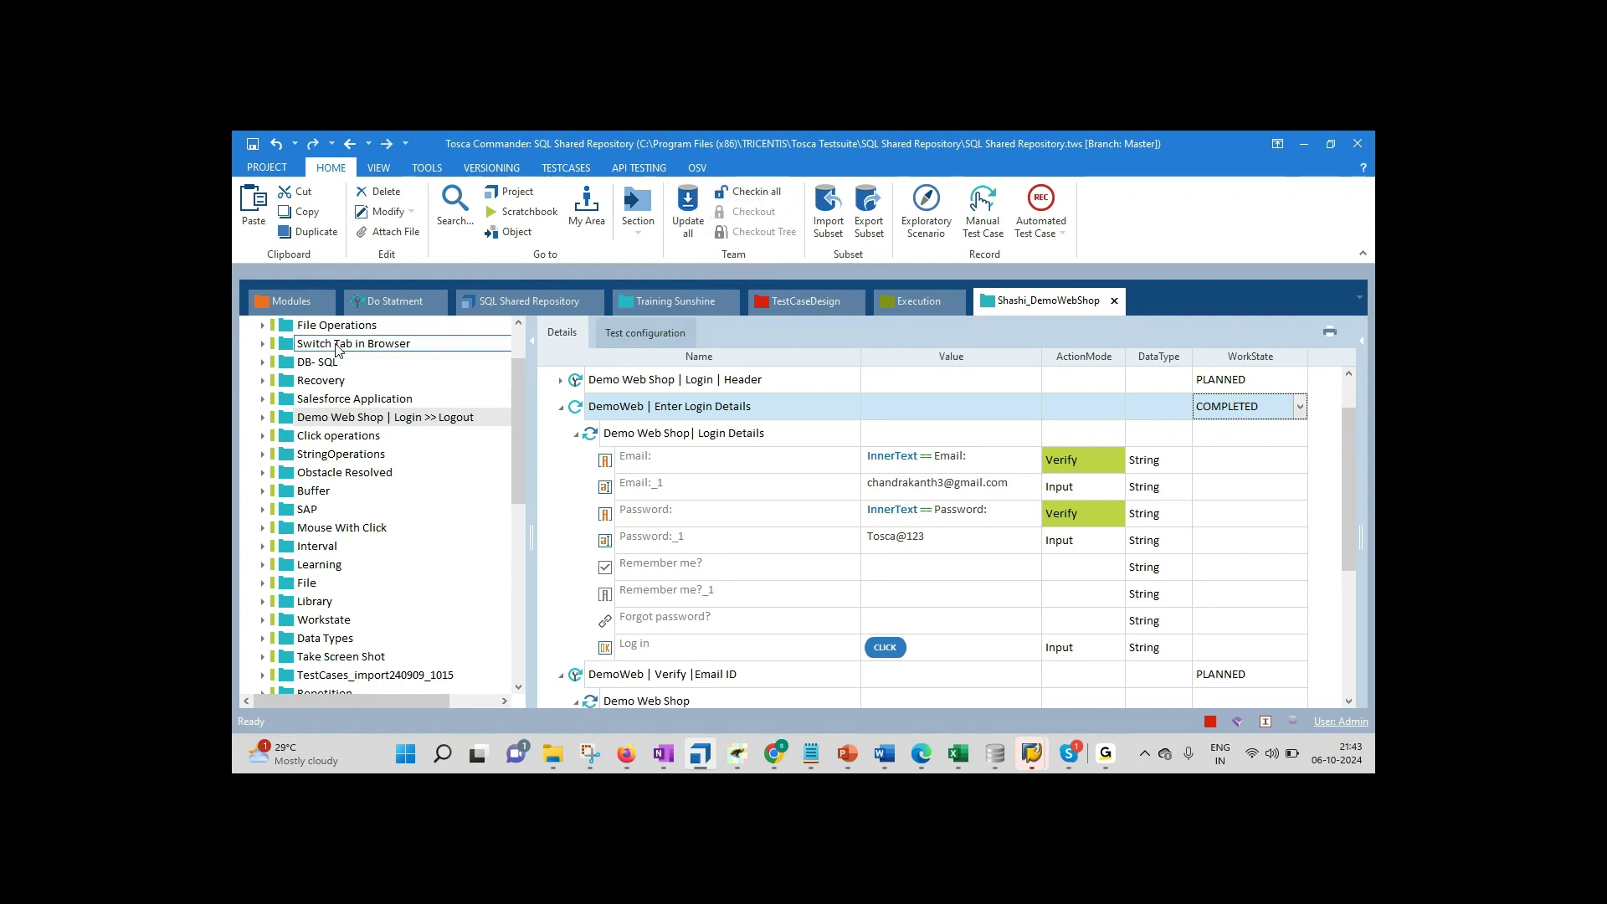
Step: Refresh and check out the Demo Web Shop | Login >> Logout test case tree, then Checkin all
double_click(364, 417)
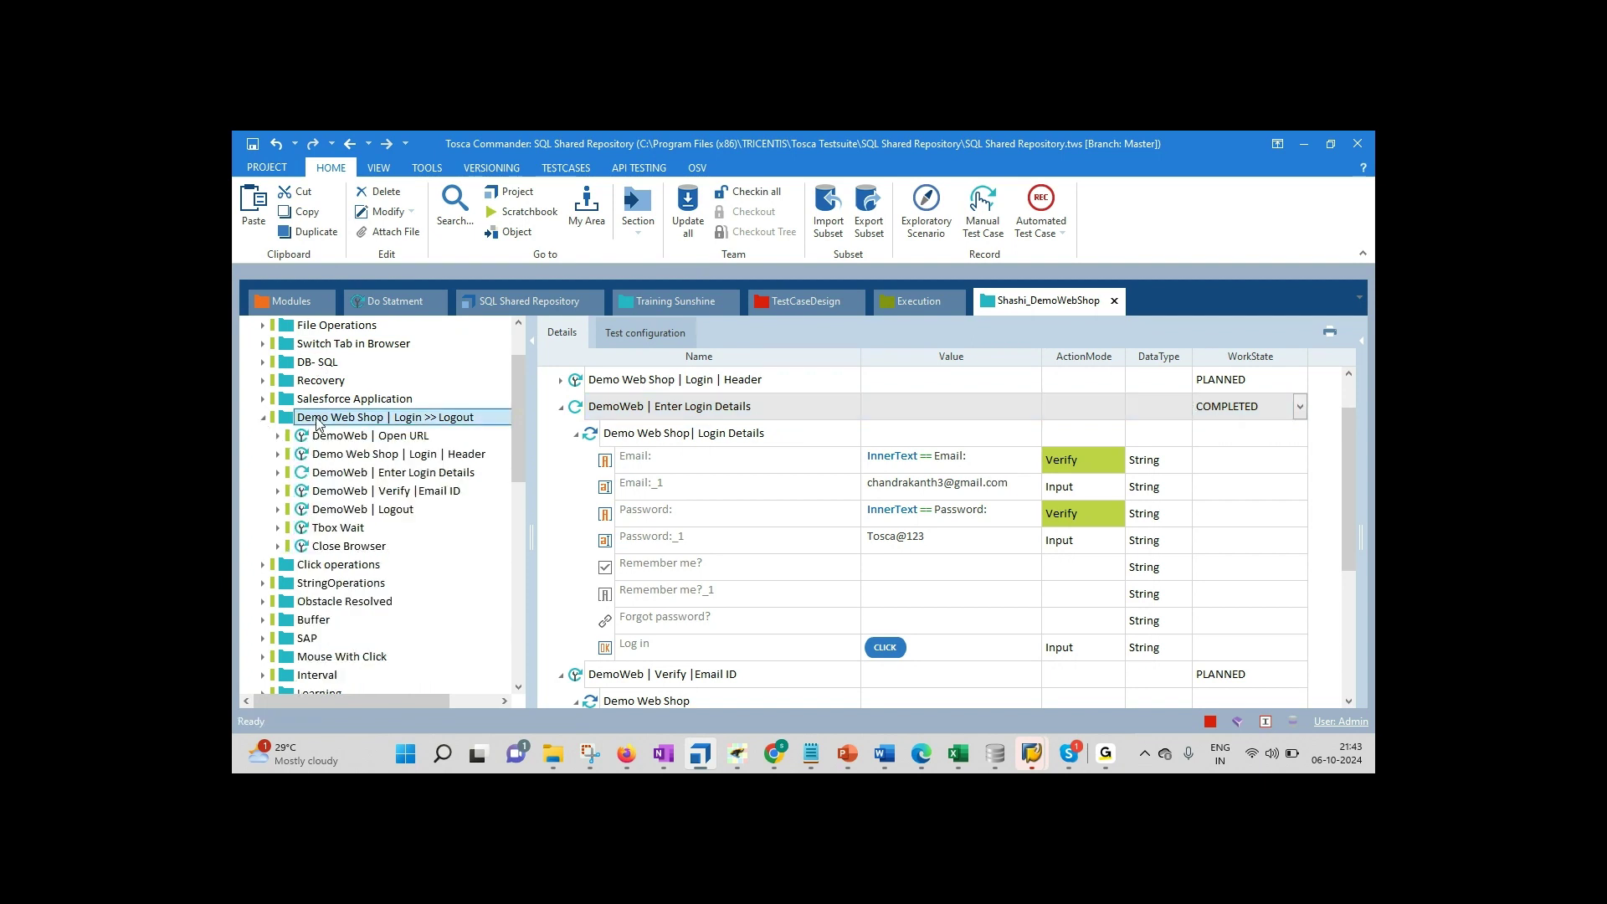
right_click(410, 418)
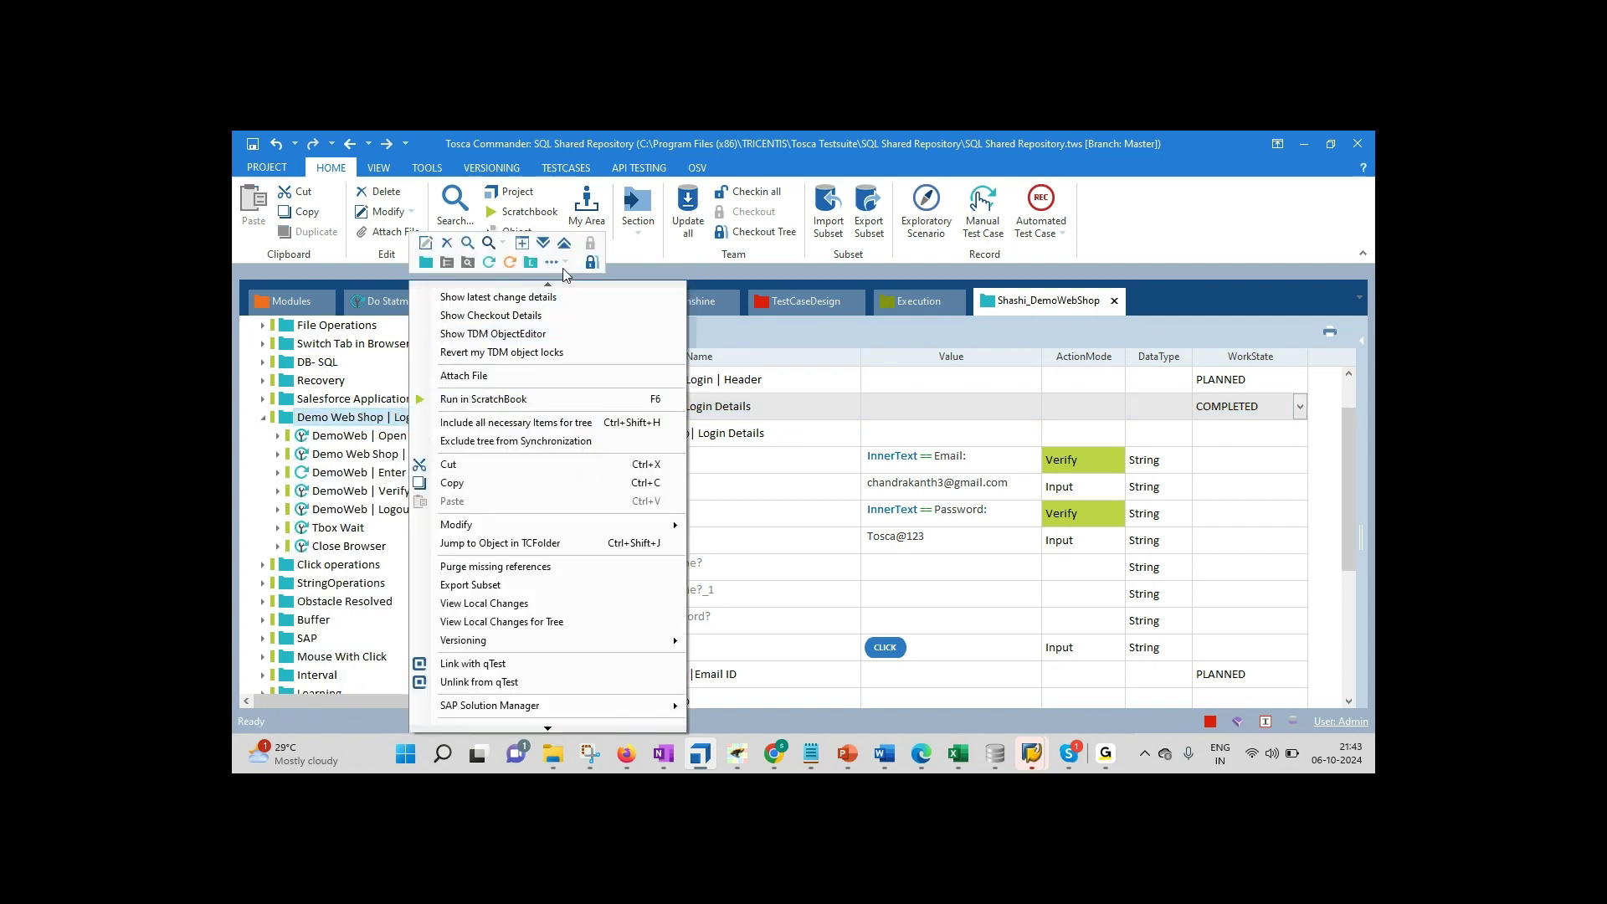
left_click(591, 264)
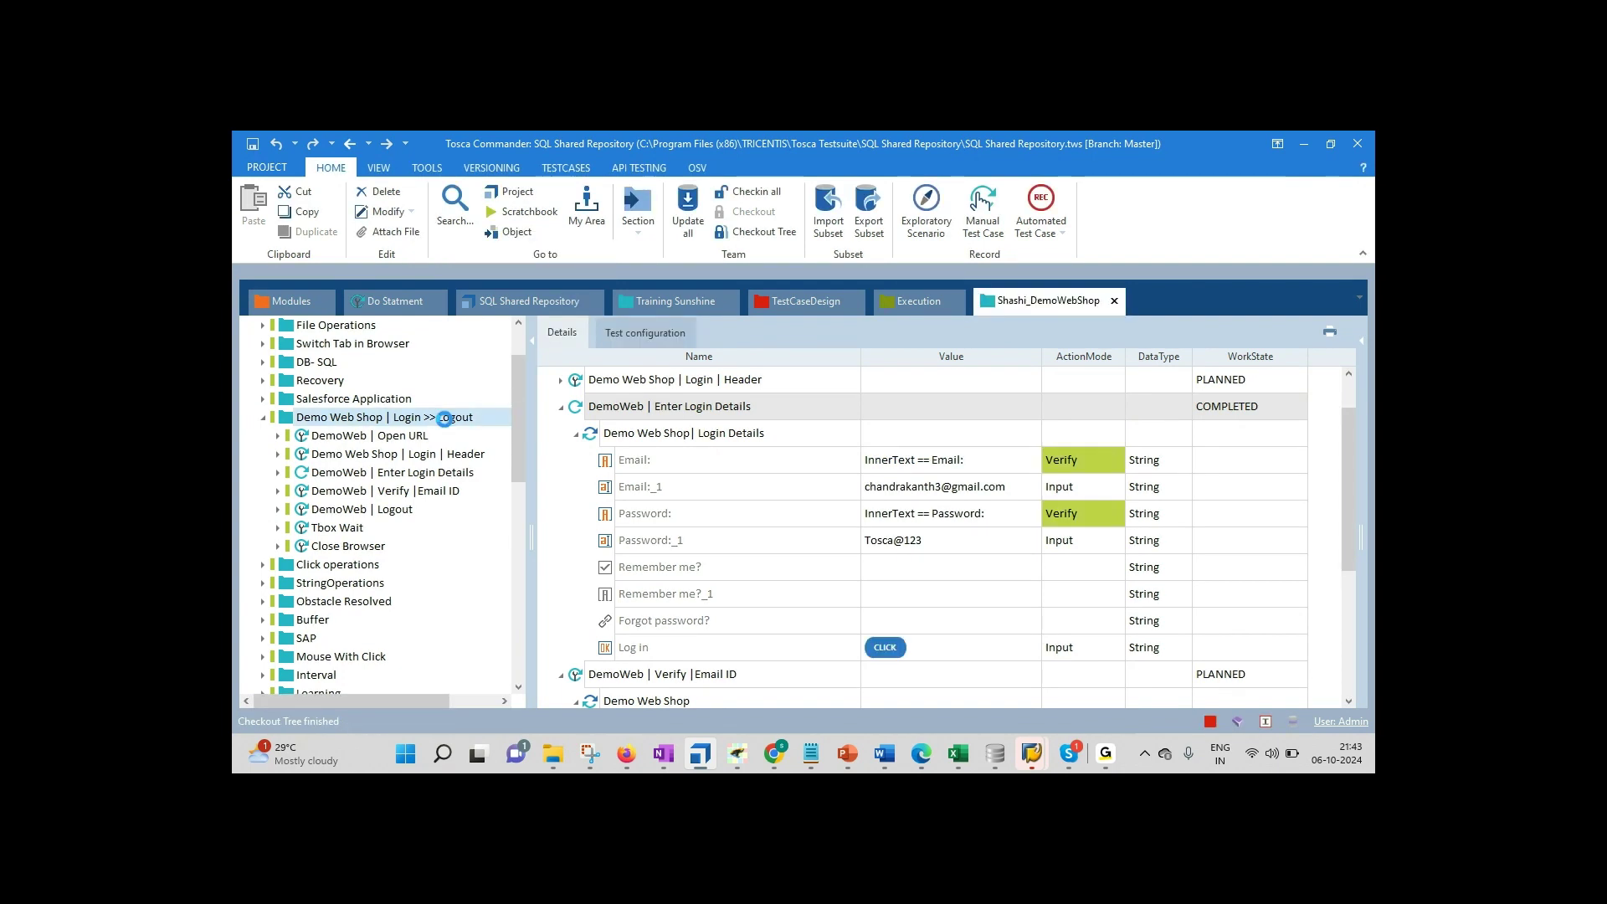
left_click(763, 237)
left_click(441, 416)
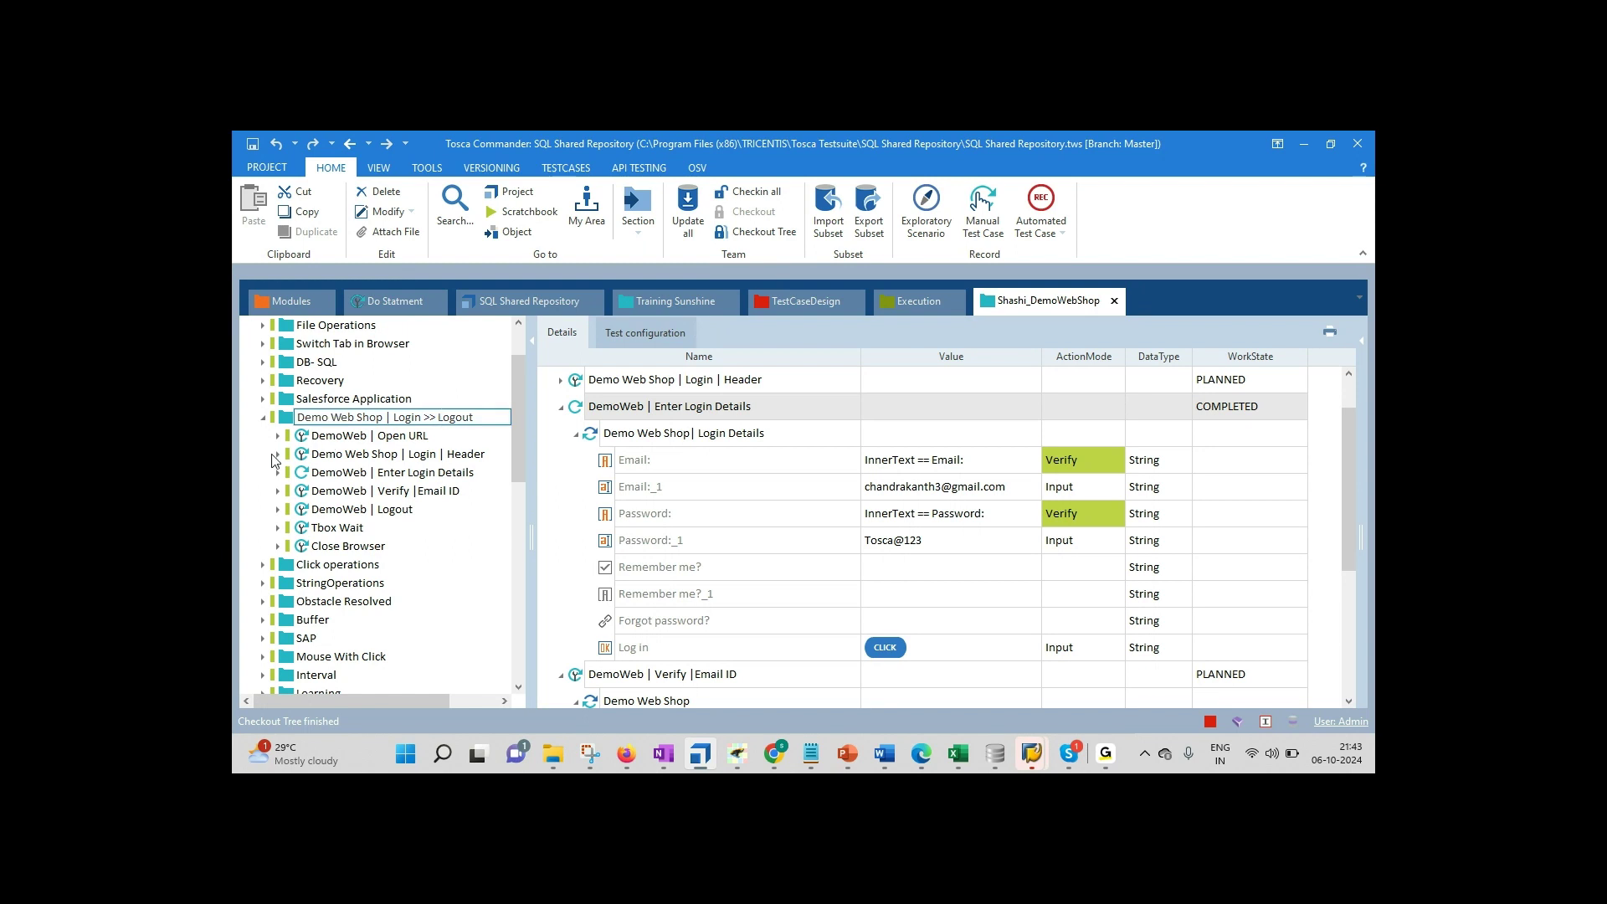
key("Return")
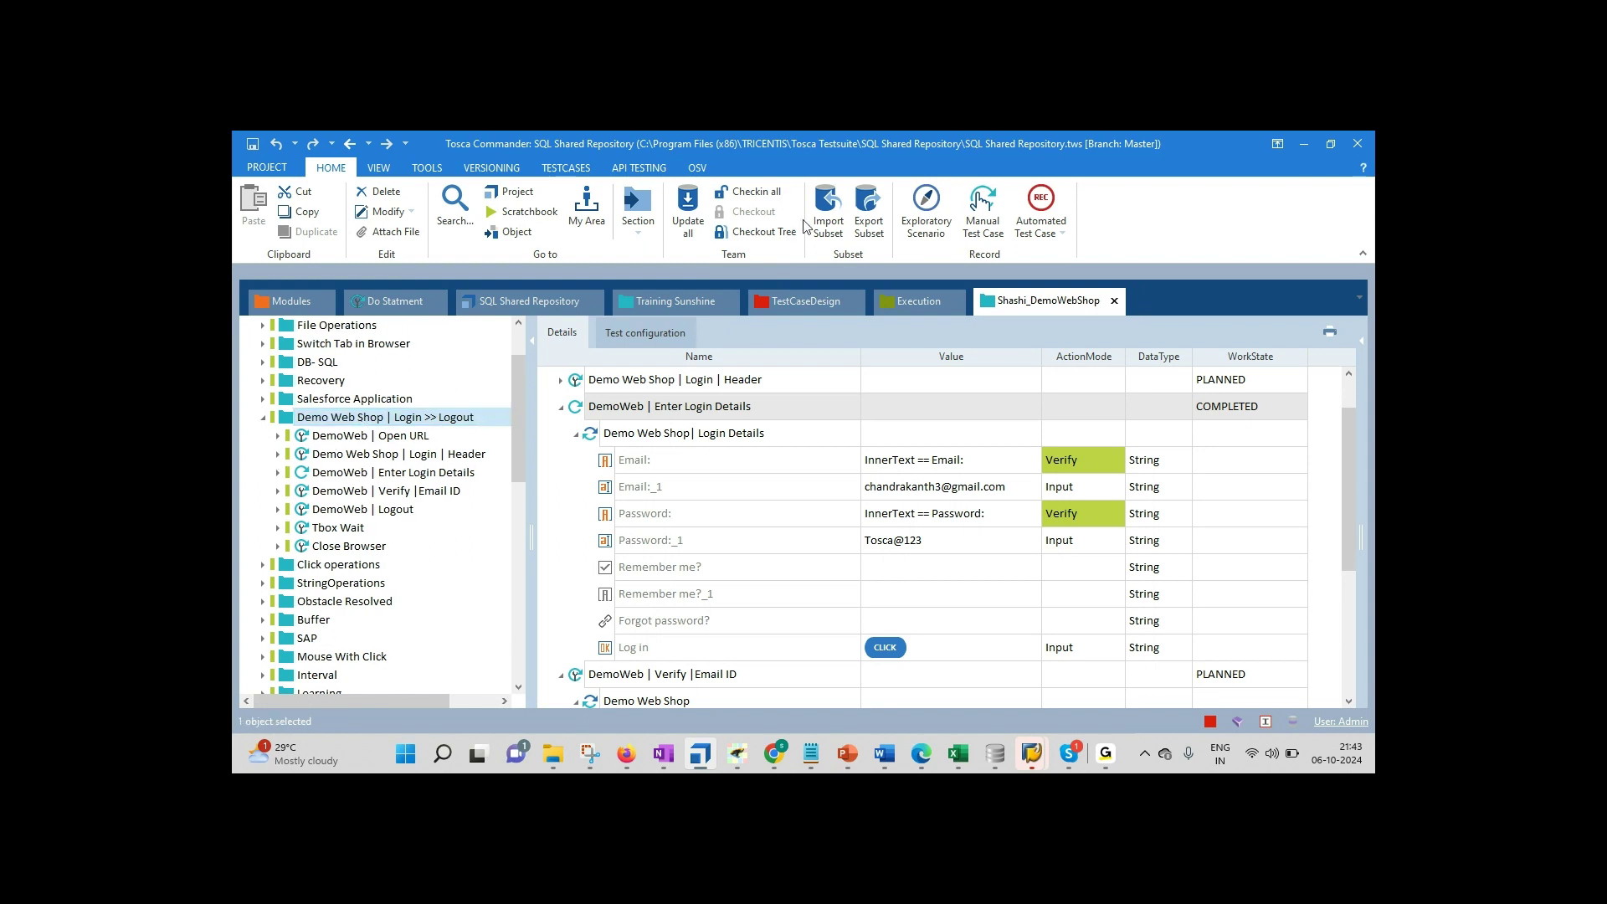
left_click(749, 191)
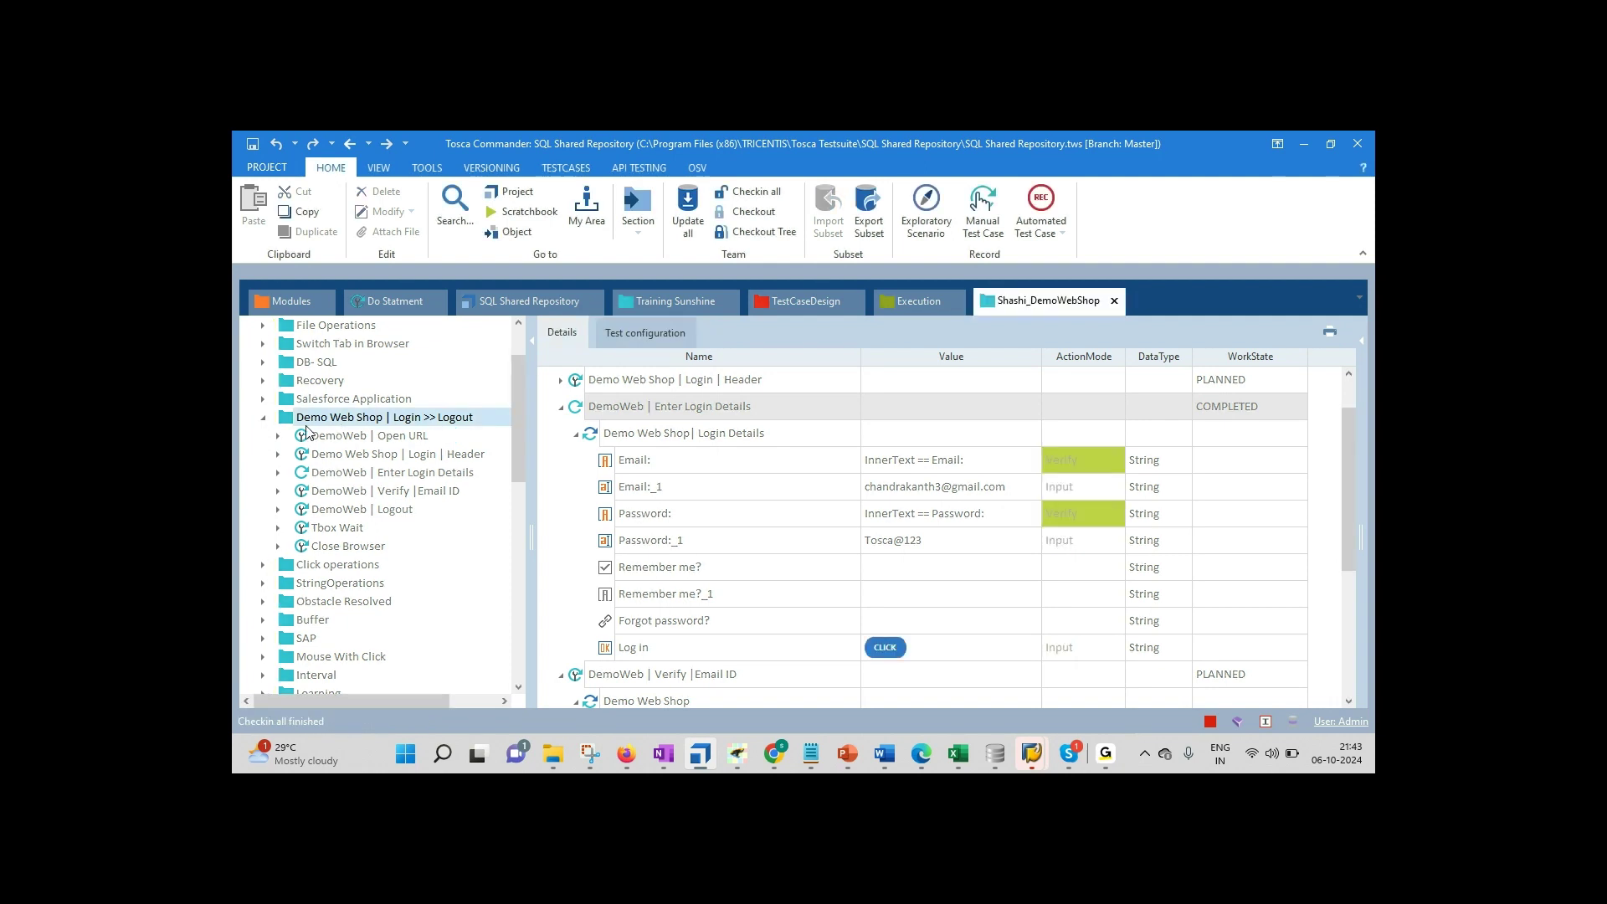
left_click(515, 342)
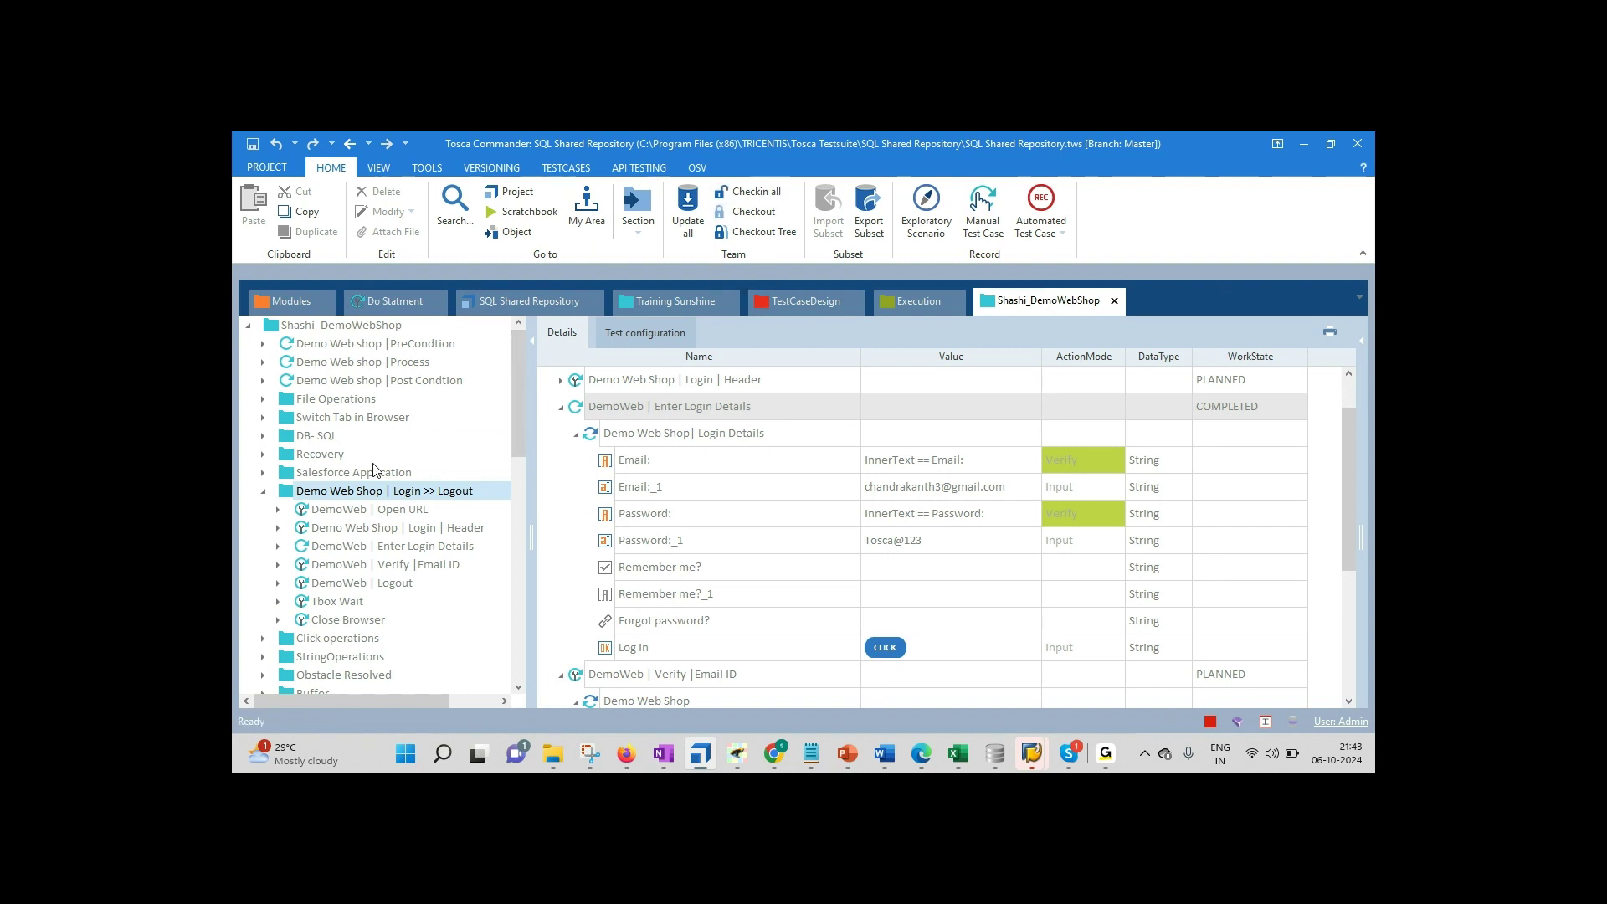
Step: Check out the Login >> Logout test case tree and glance at the Notepad syllabus
right_click(366, 489)
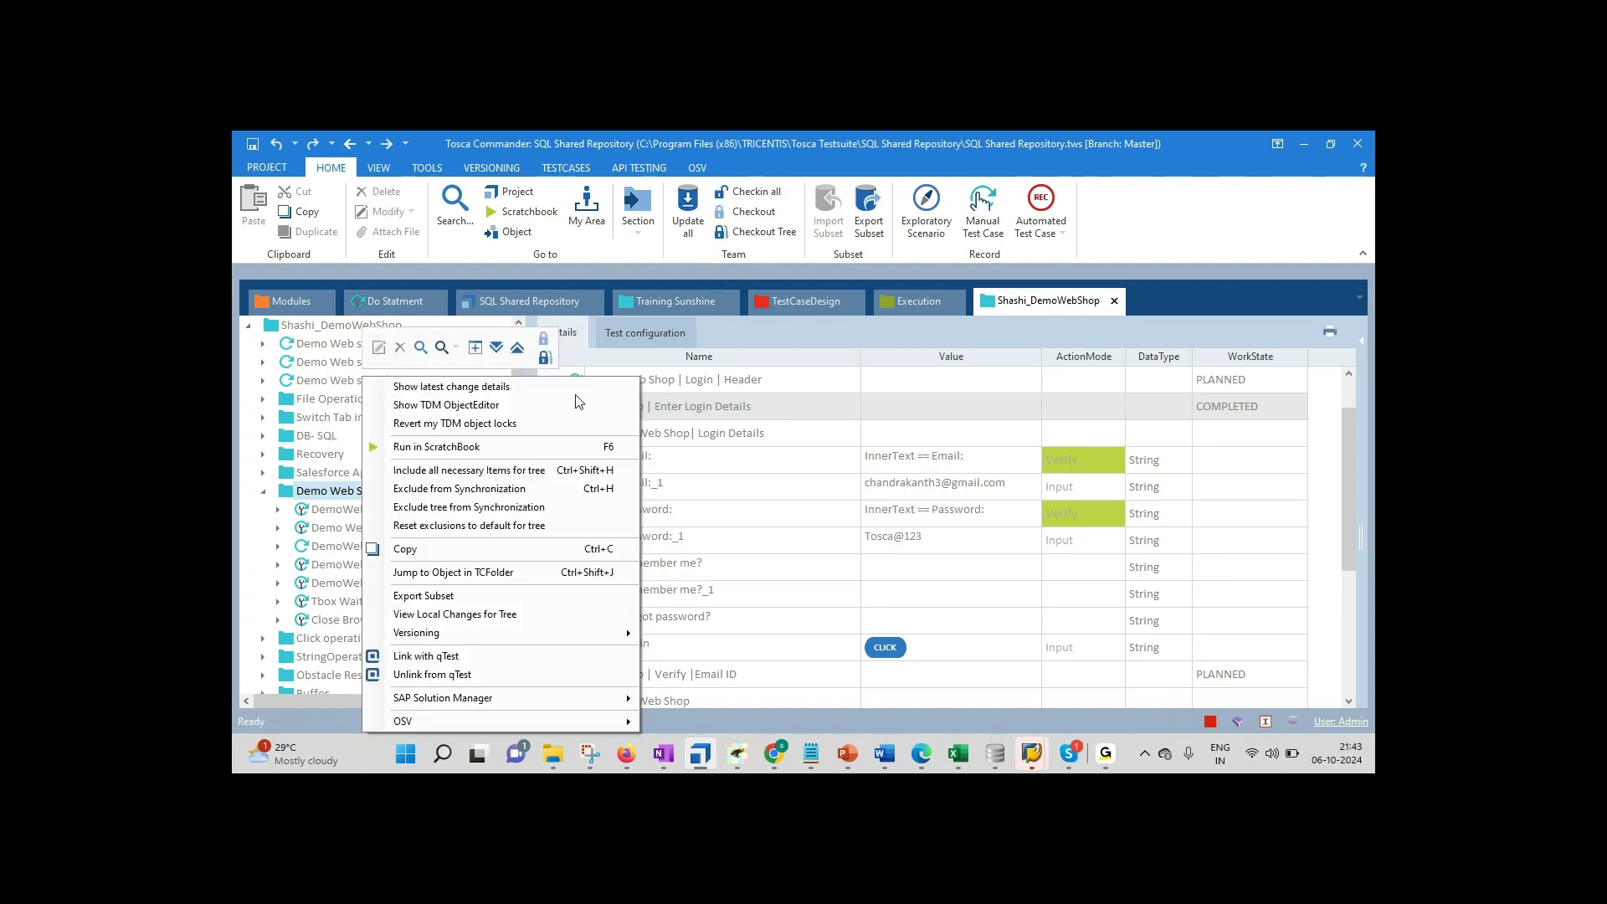
left_click(544, 358)
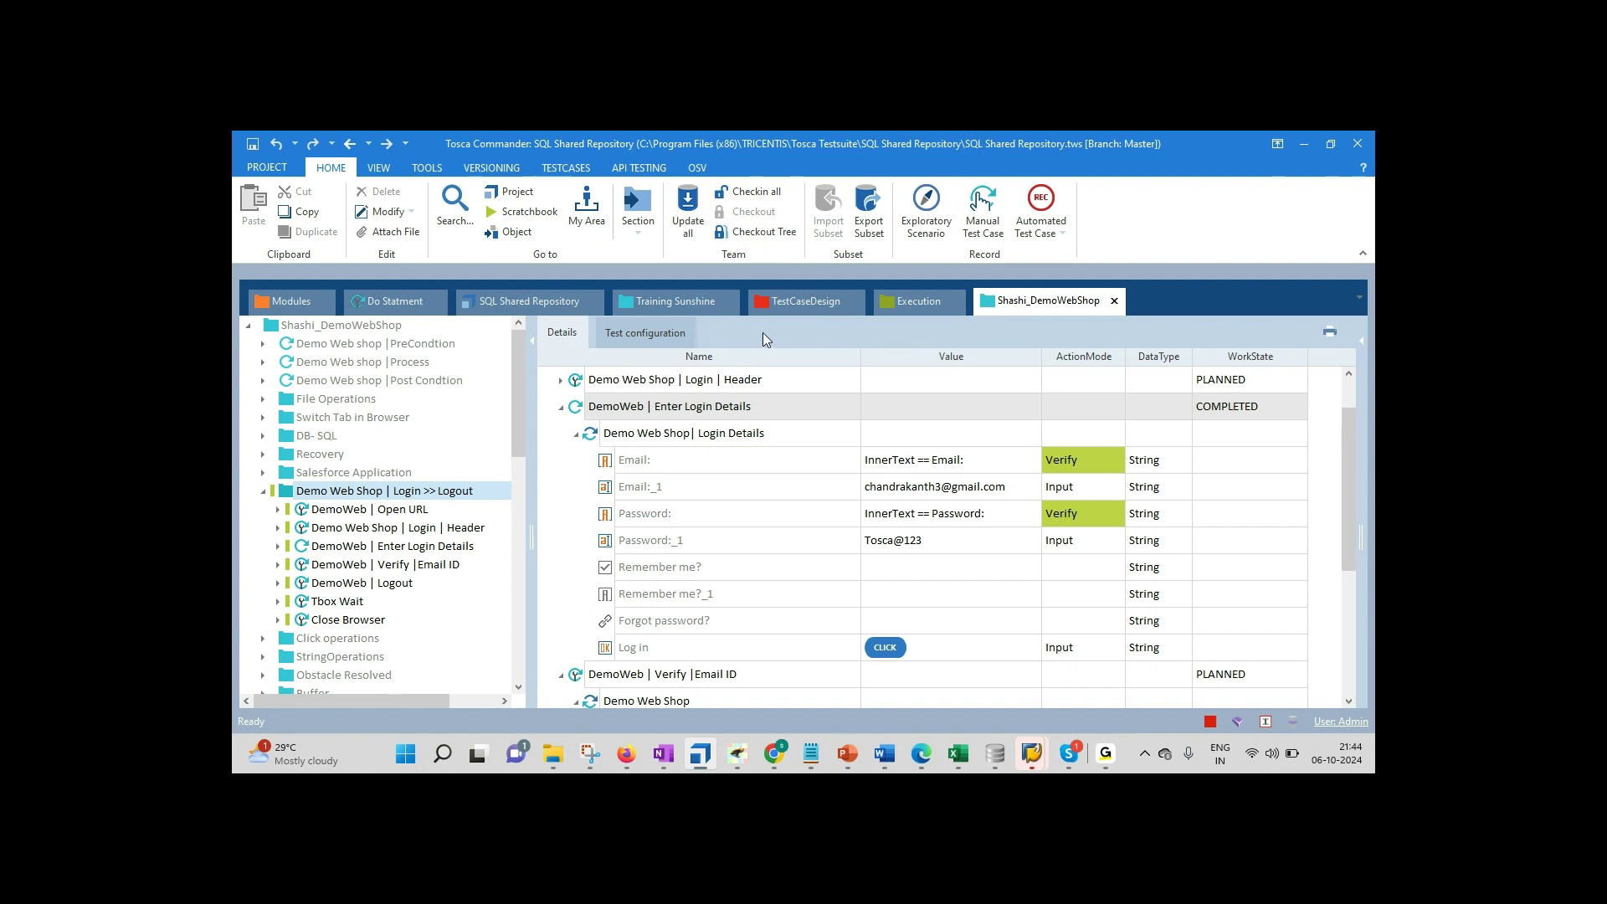
left_click(811, 758)
left_click(568, 620)
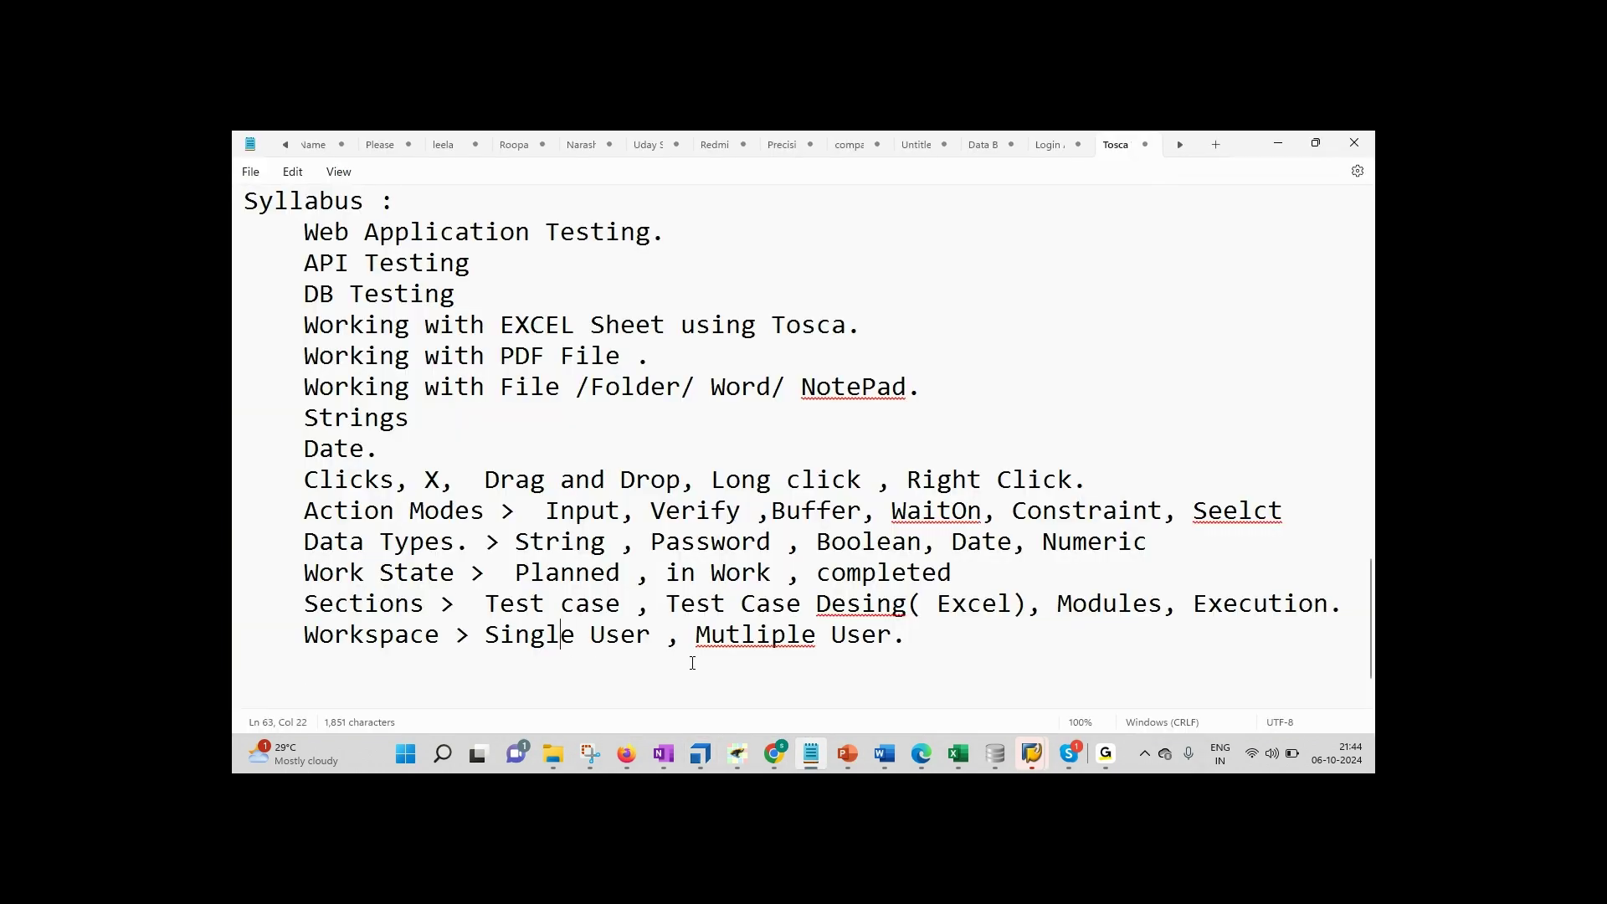
Step: Check out the whole Shashi_DemoWebShop tree, confirming all 183 objects, then return to Notepad
left_click(701, 752)
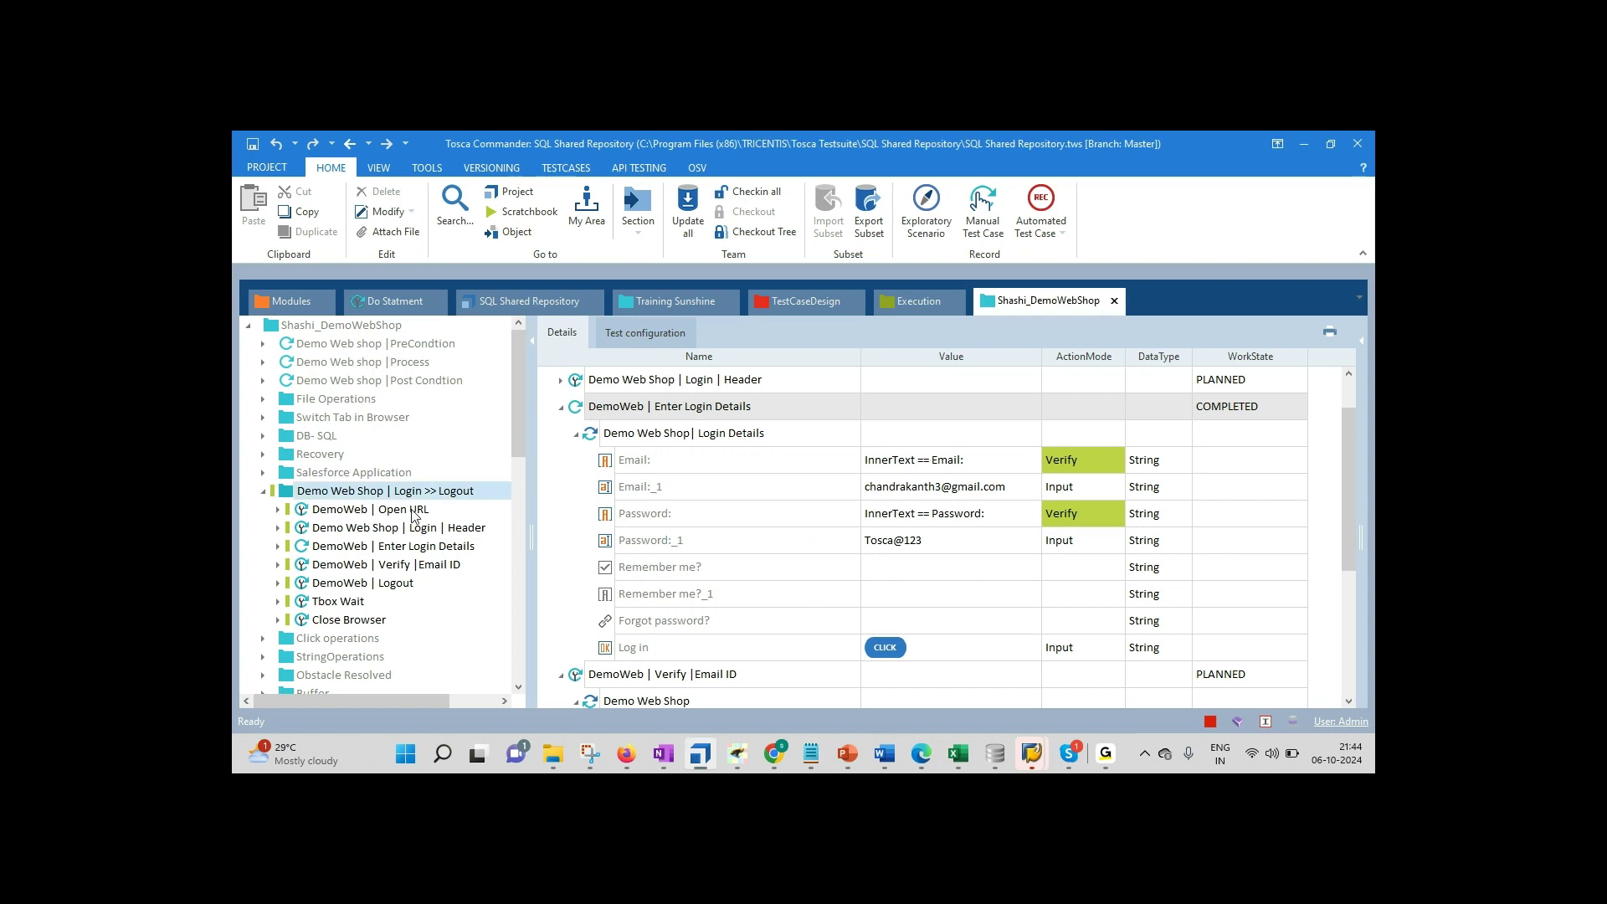
left_click(263, 490)
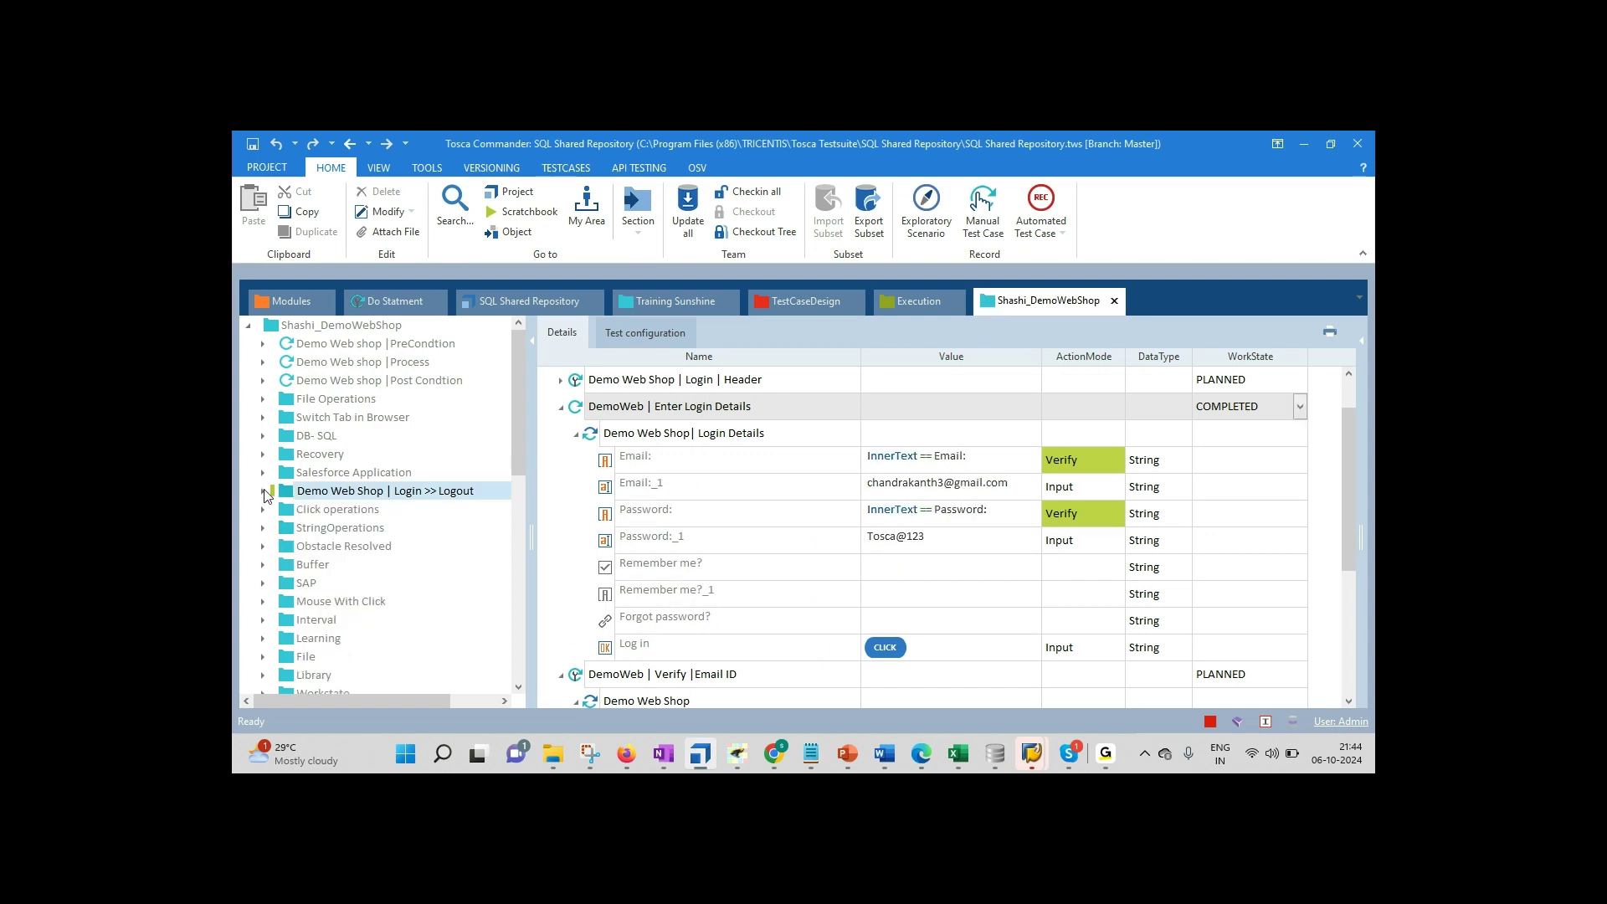
left_click(318, 436)
left_click(347, 325)
right_click(348, 326)
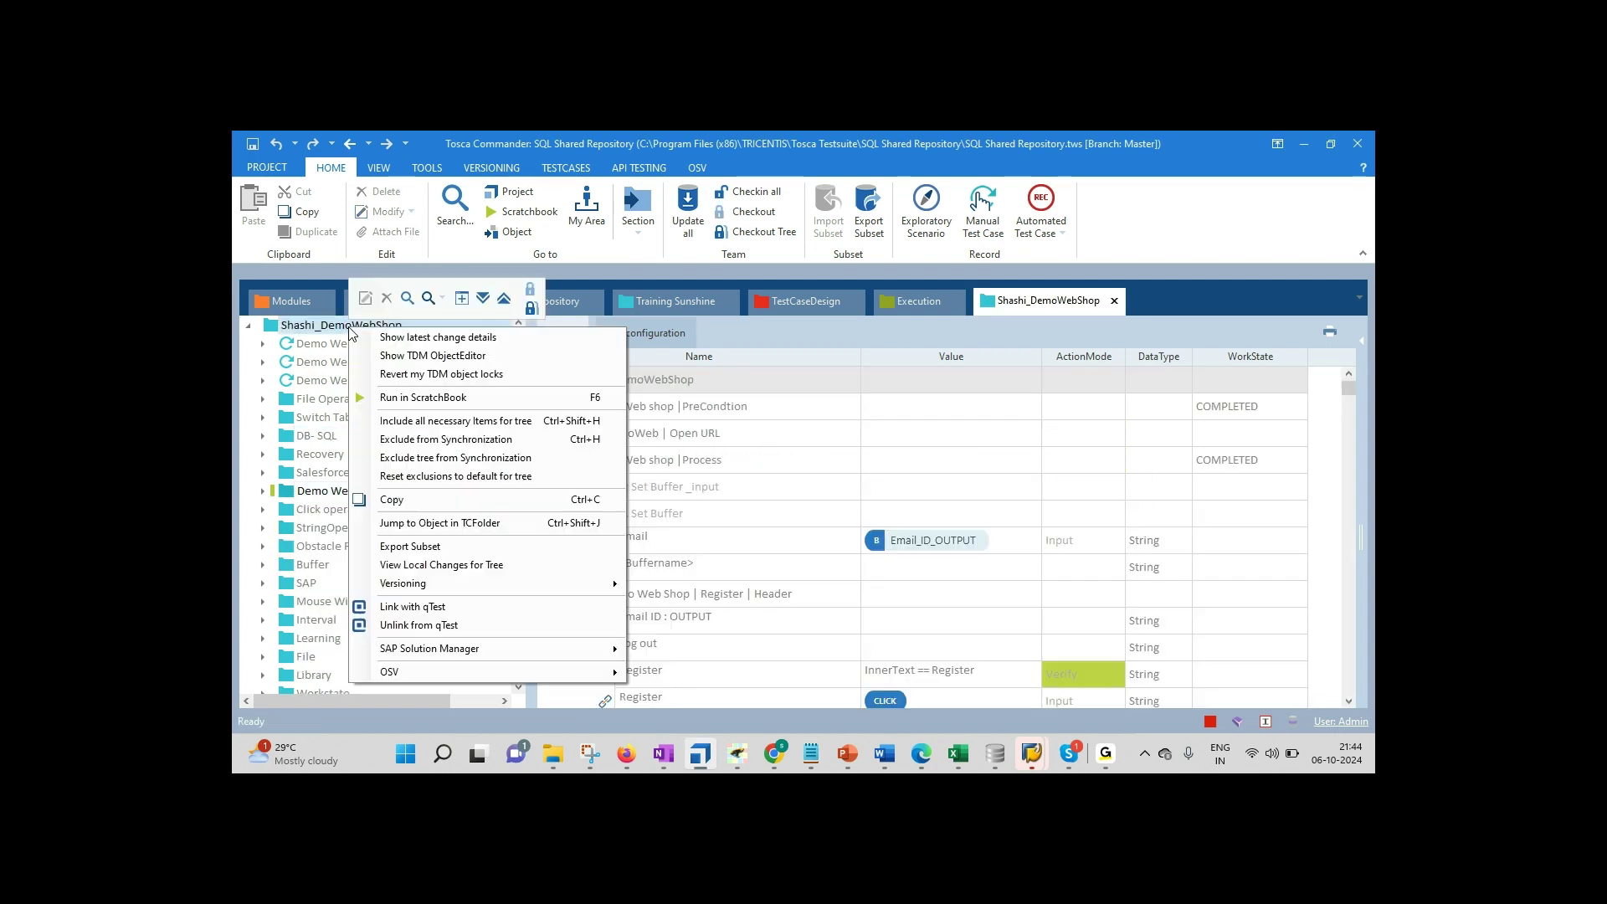
left_click(531, 310)
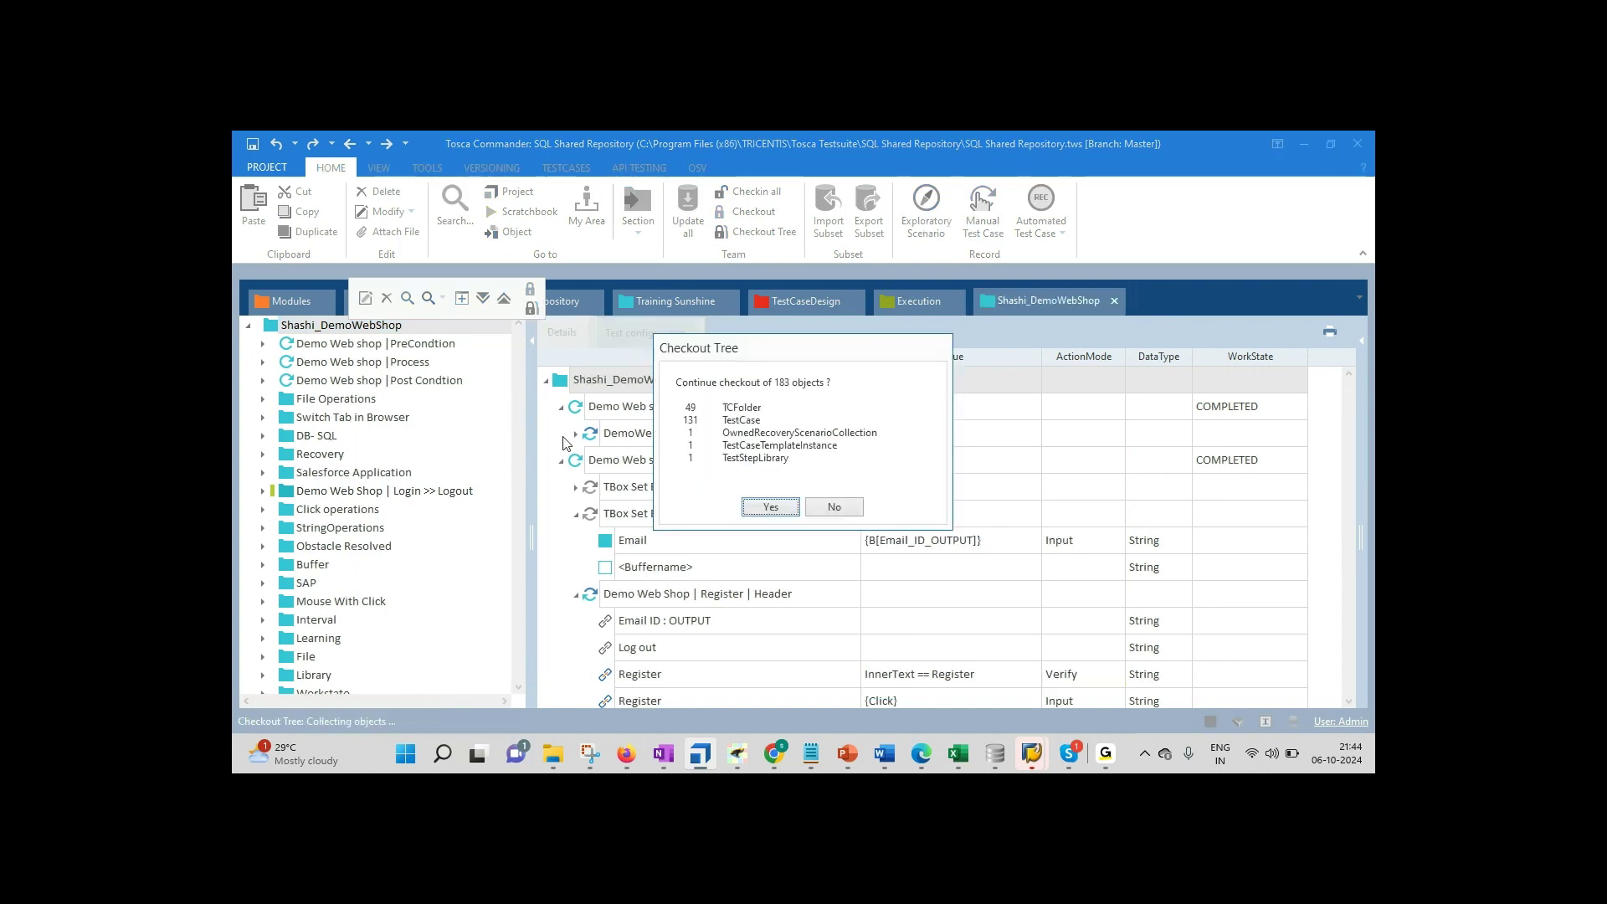
left_click(769, 508)
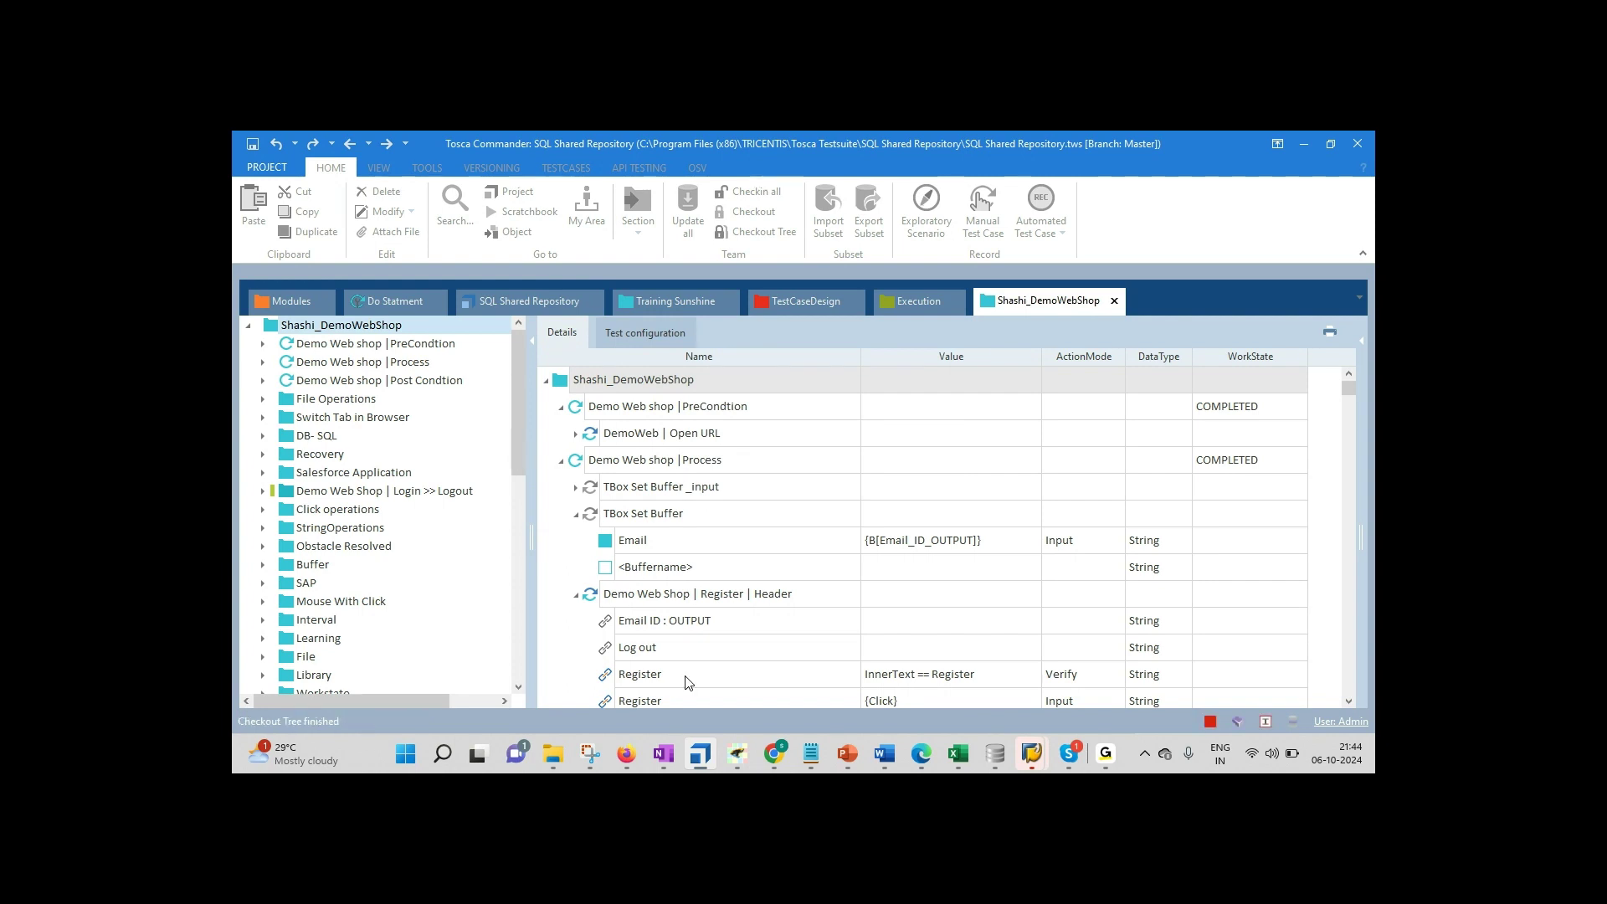
left_click(811, 759)
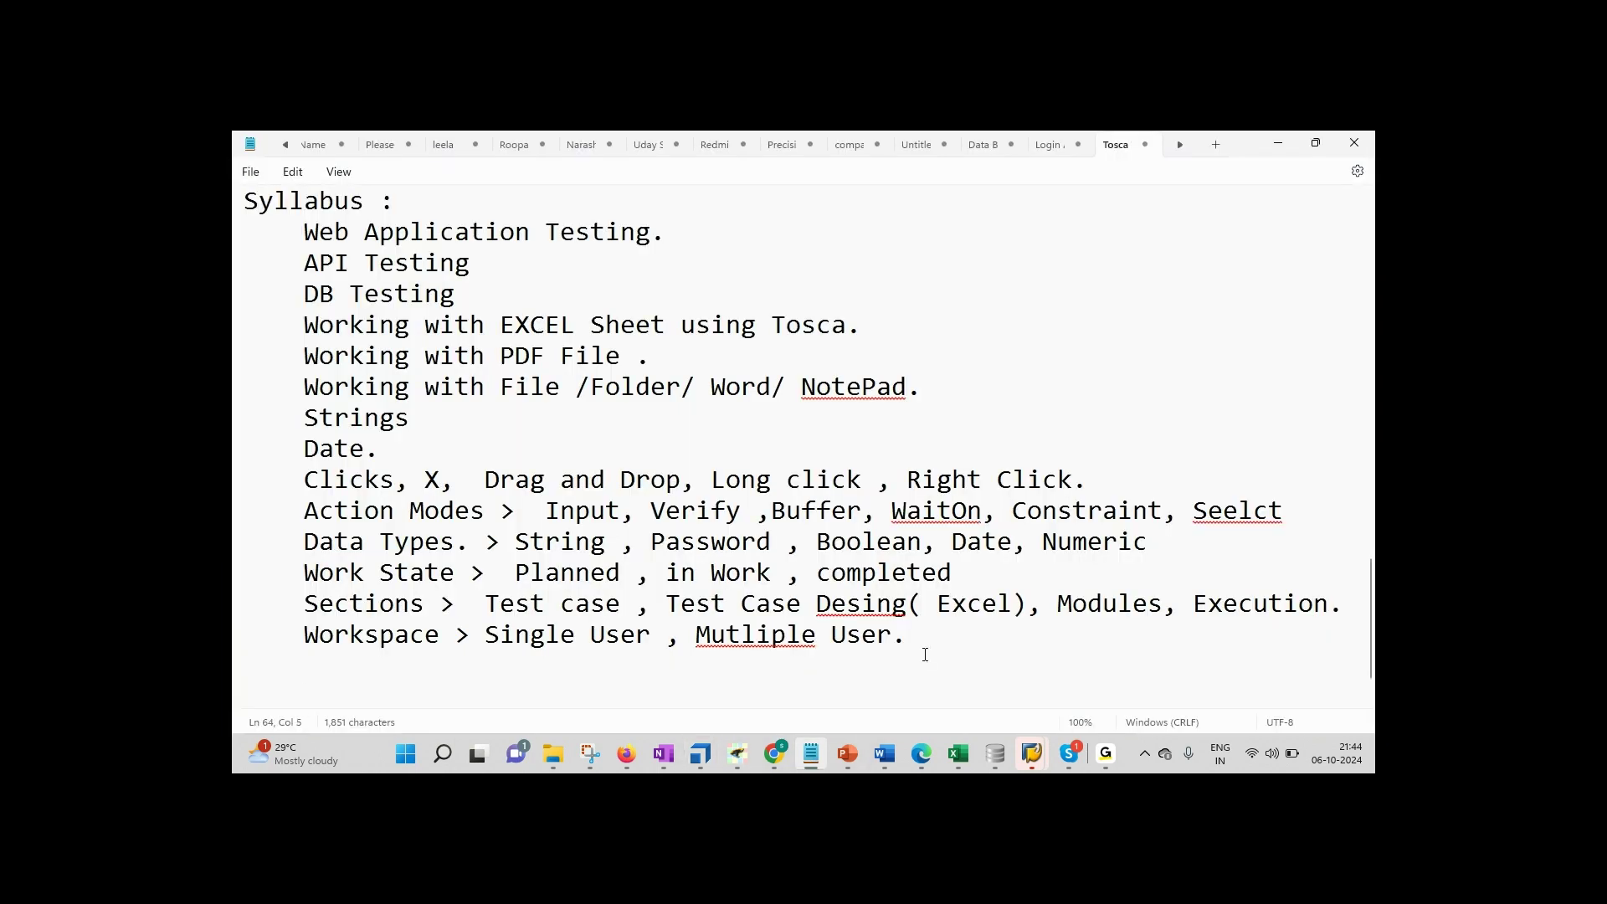
Step: Add Libraries, RTB, Test Configuration Parameter and Business Parameter lines, fixing 'PArameter'
type("Libraries")
key("Return")
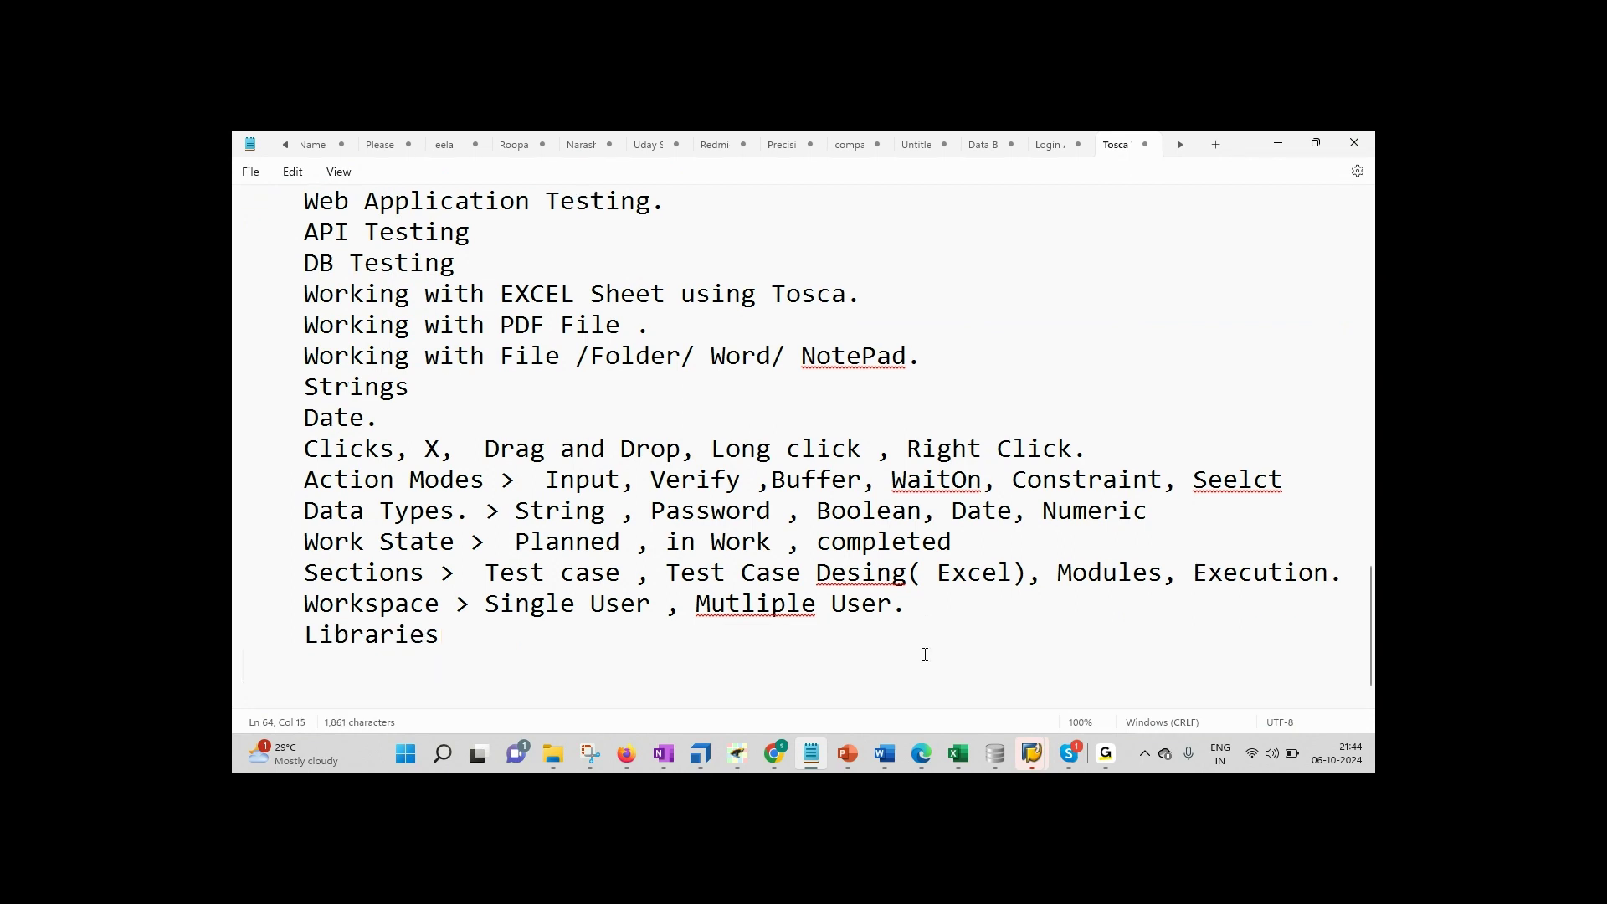
key("BackSpace")
type("RTB")
key("Return")
type("Test Configurat")
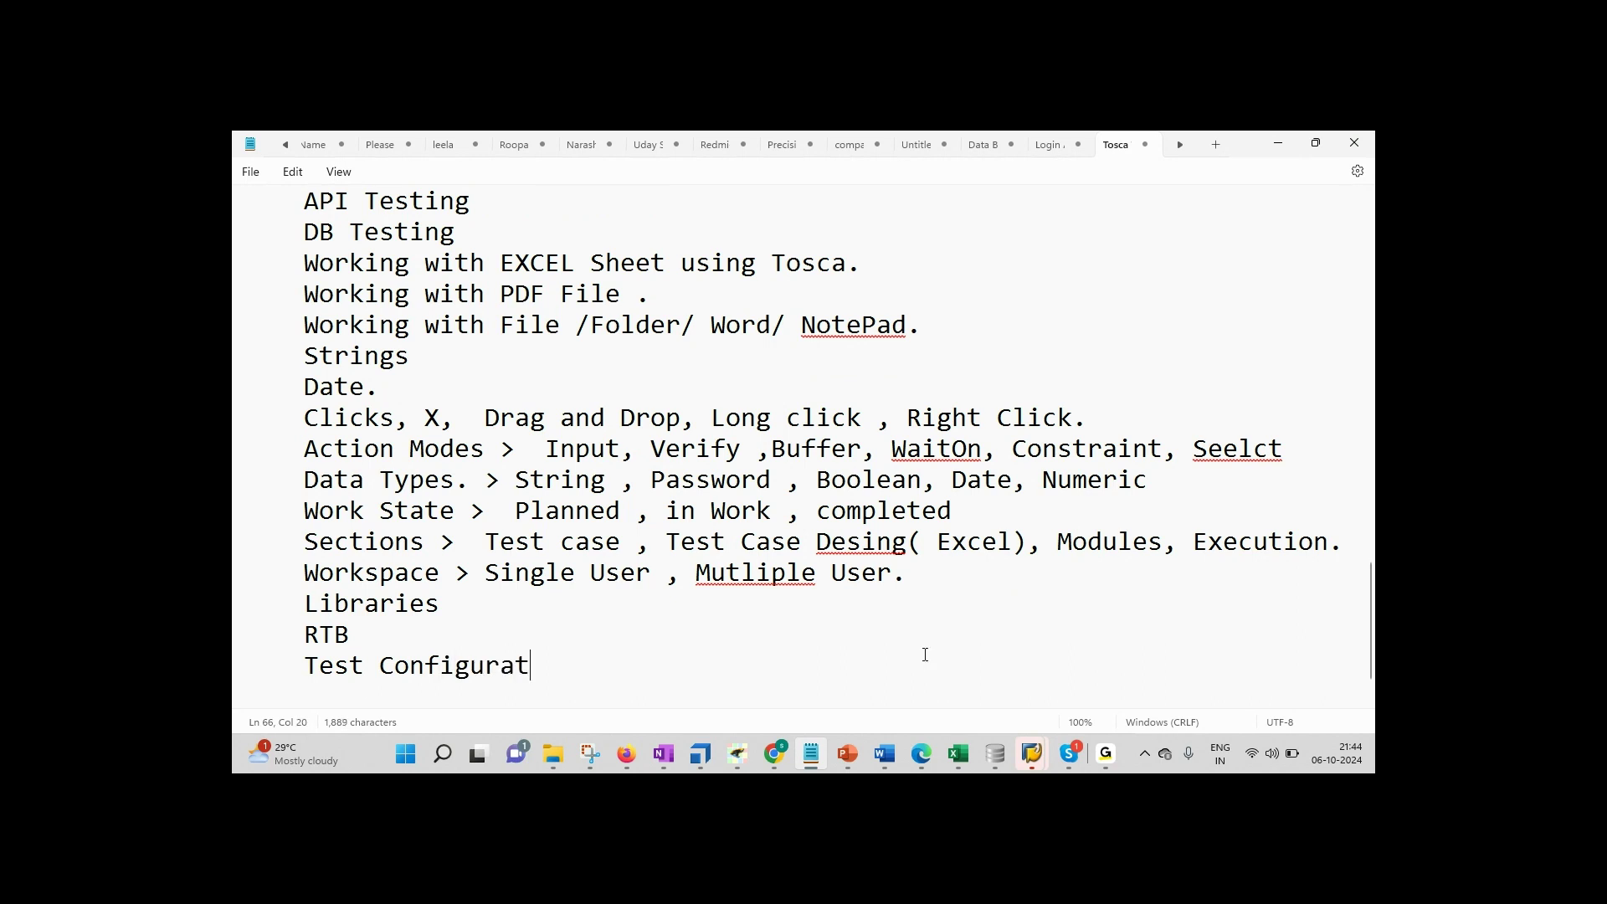
type("ion Parameter")
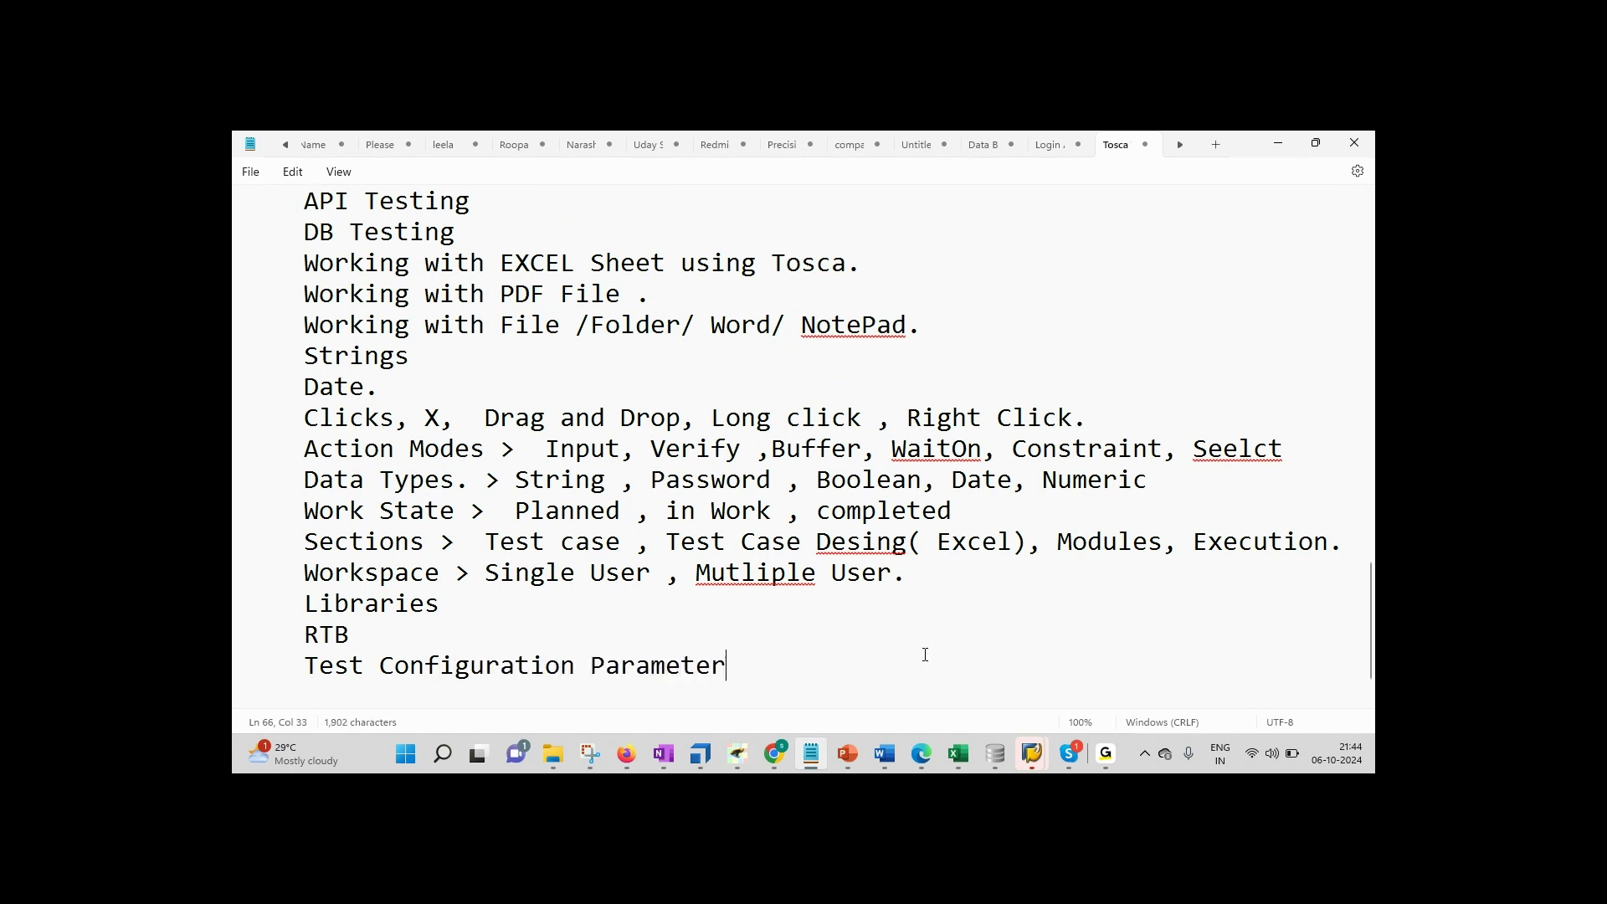
key("Return")
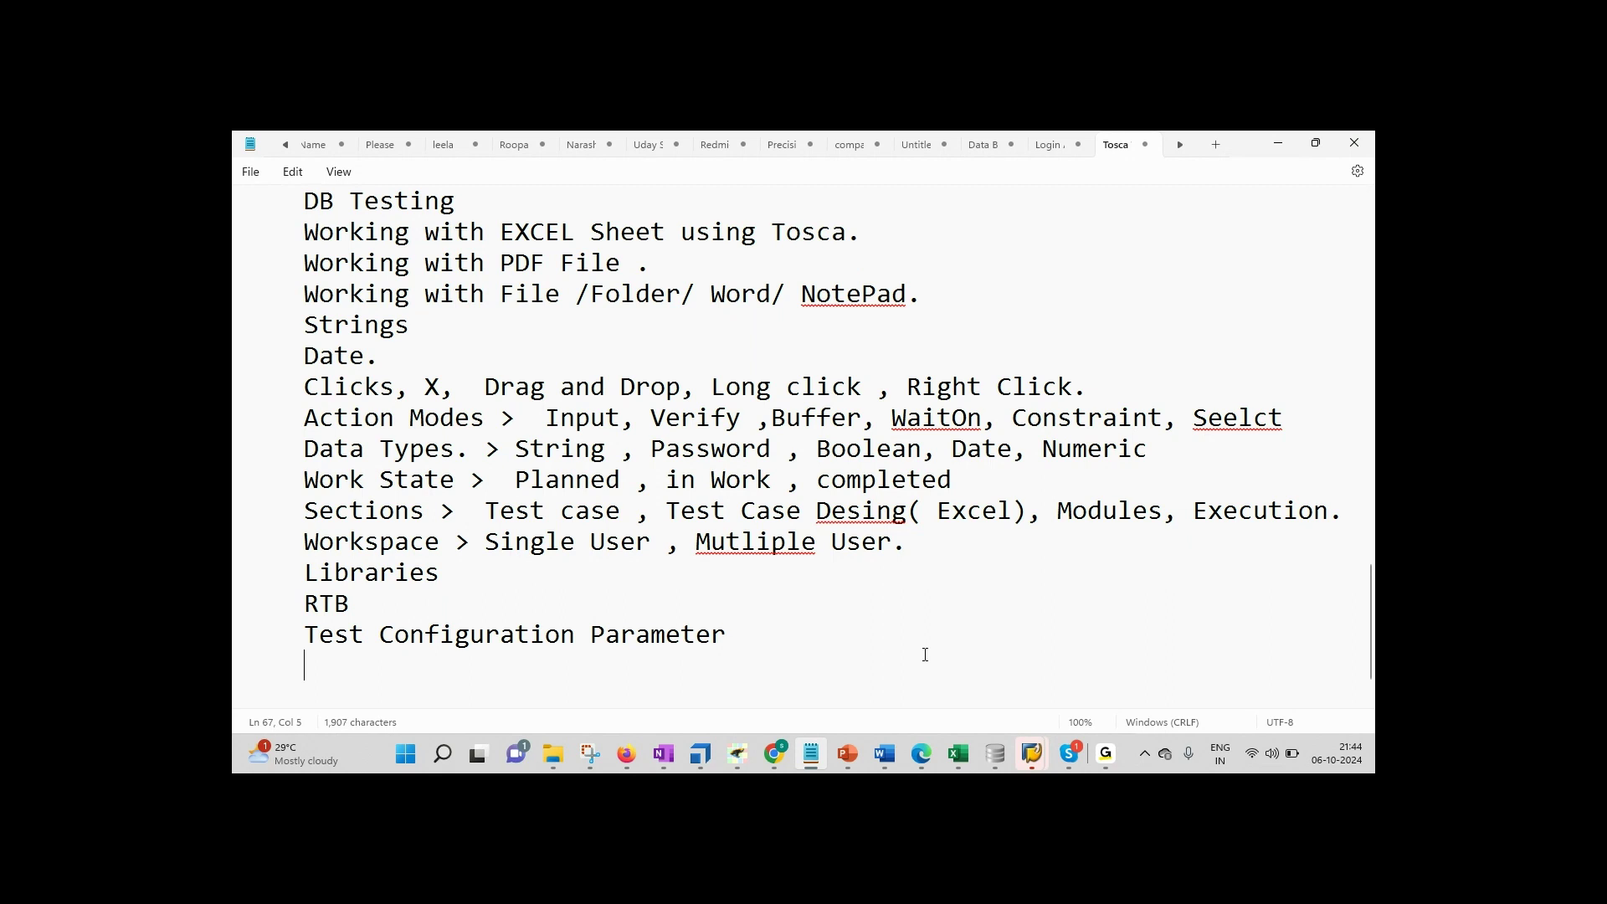
type("Business PArameter")
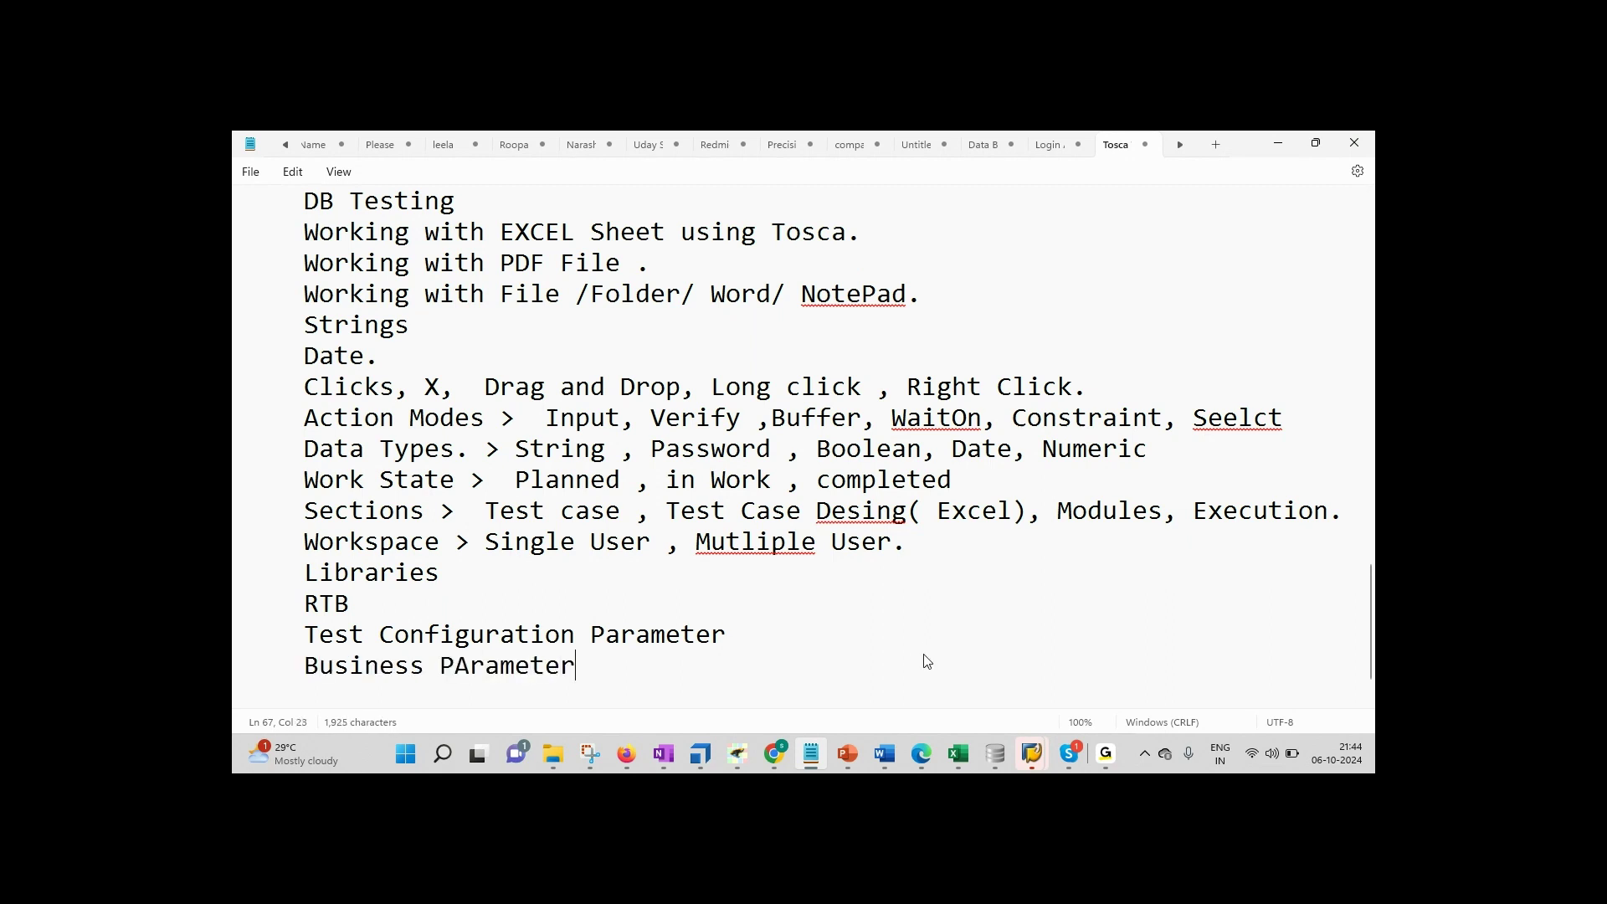
key("Left")
key("BackSpace")
type("a")
Step: In Tosca, toggle the Details and Test configuration views and expand PreCondtion to DemoWeb | Open URL
left_click(700, 753)
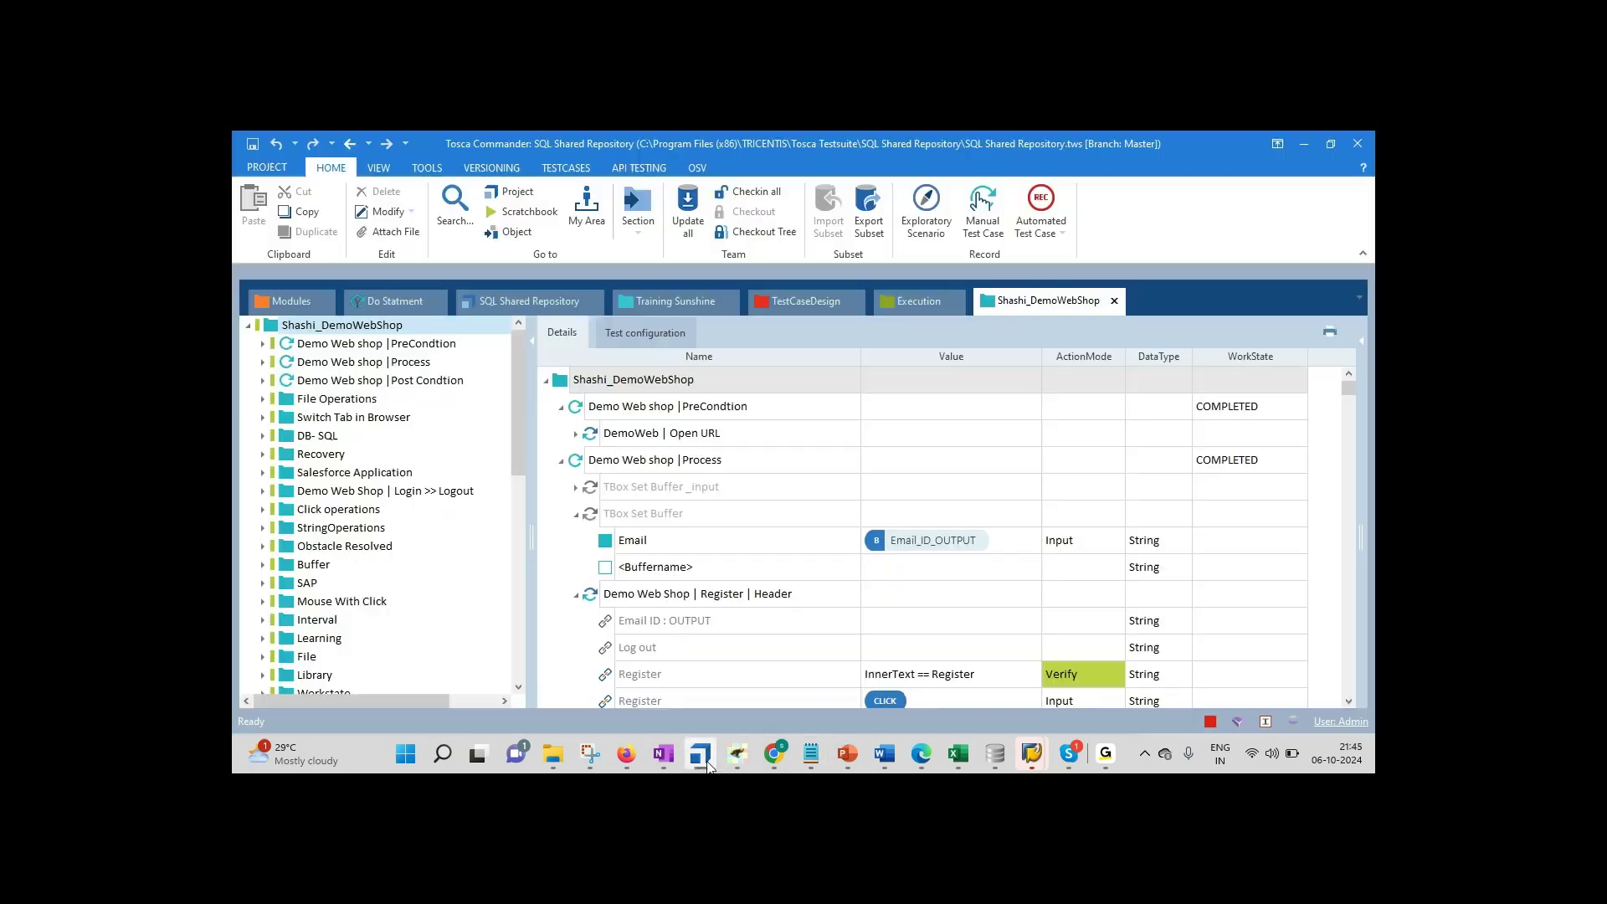
left_click(641, 332)
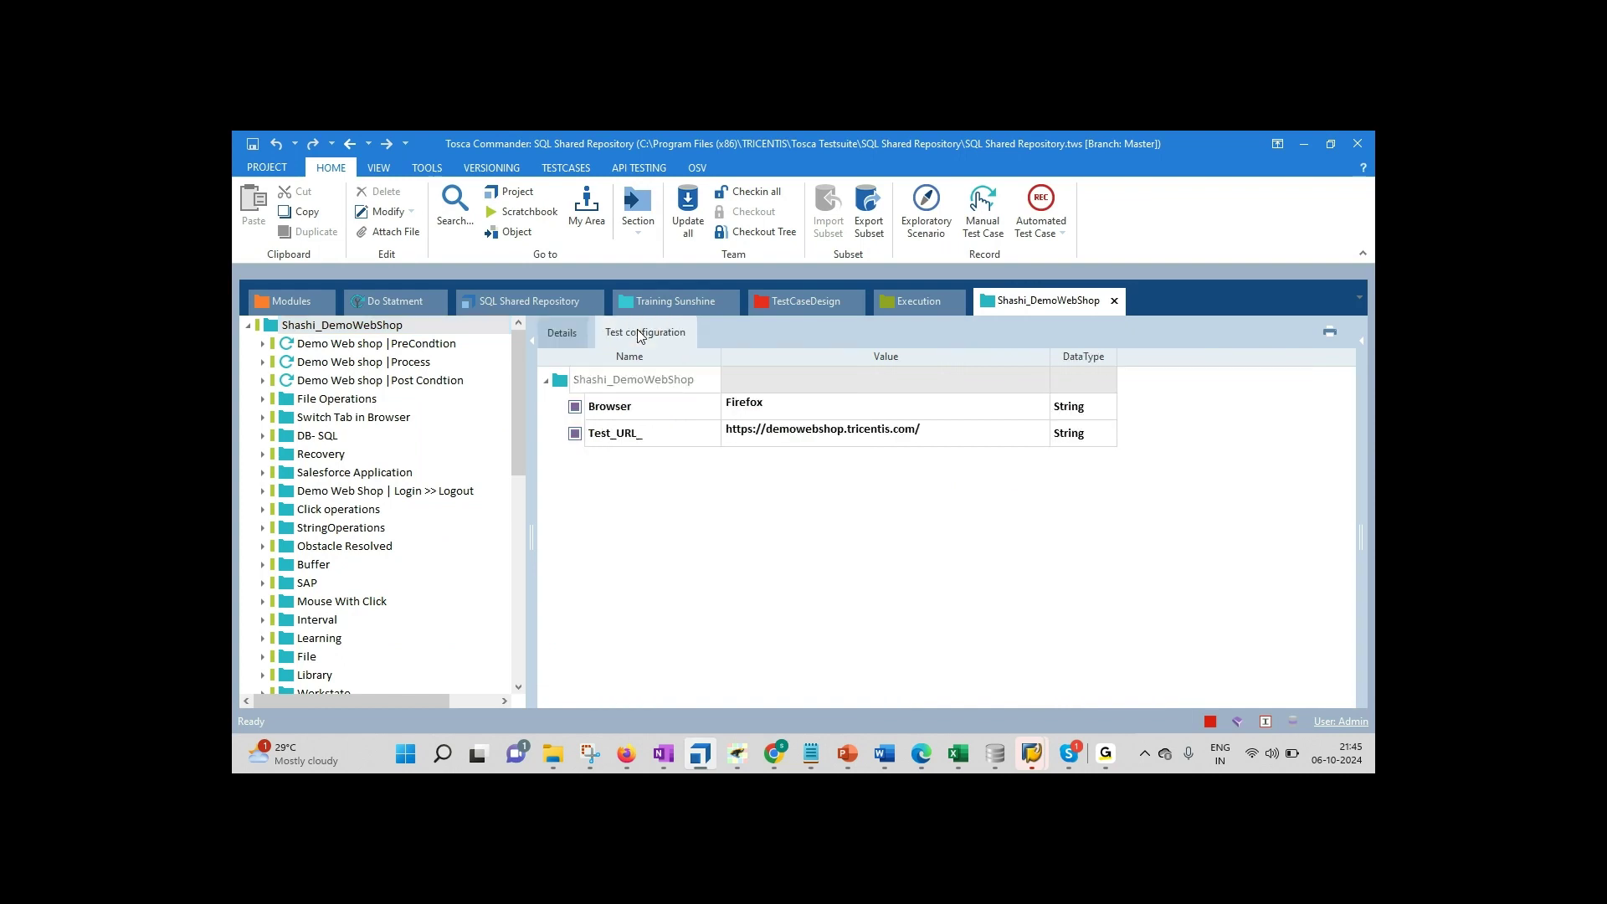
left_click(559, 347)
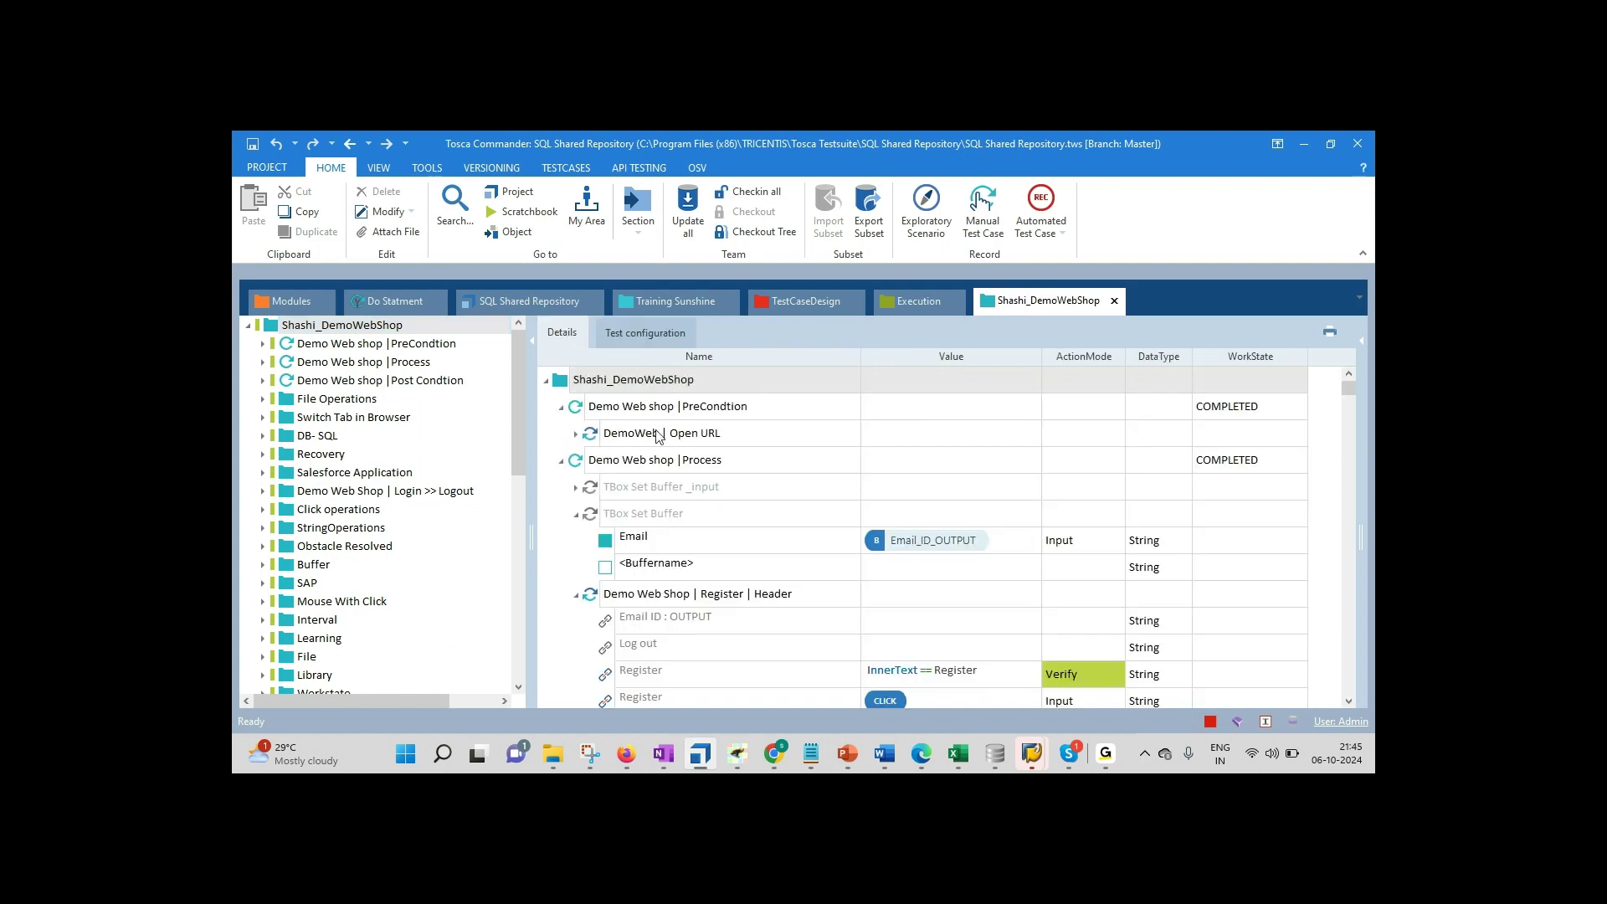
left_click(561, 462)
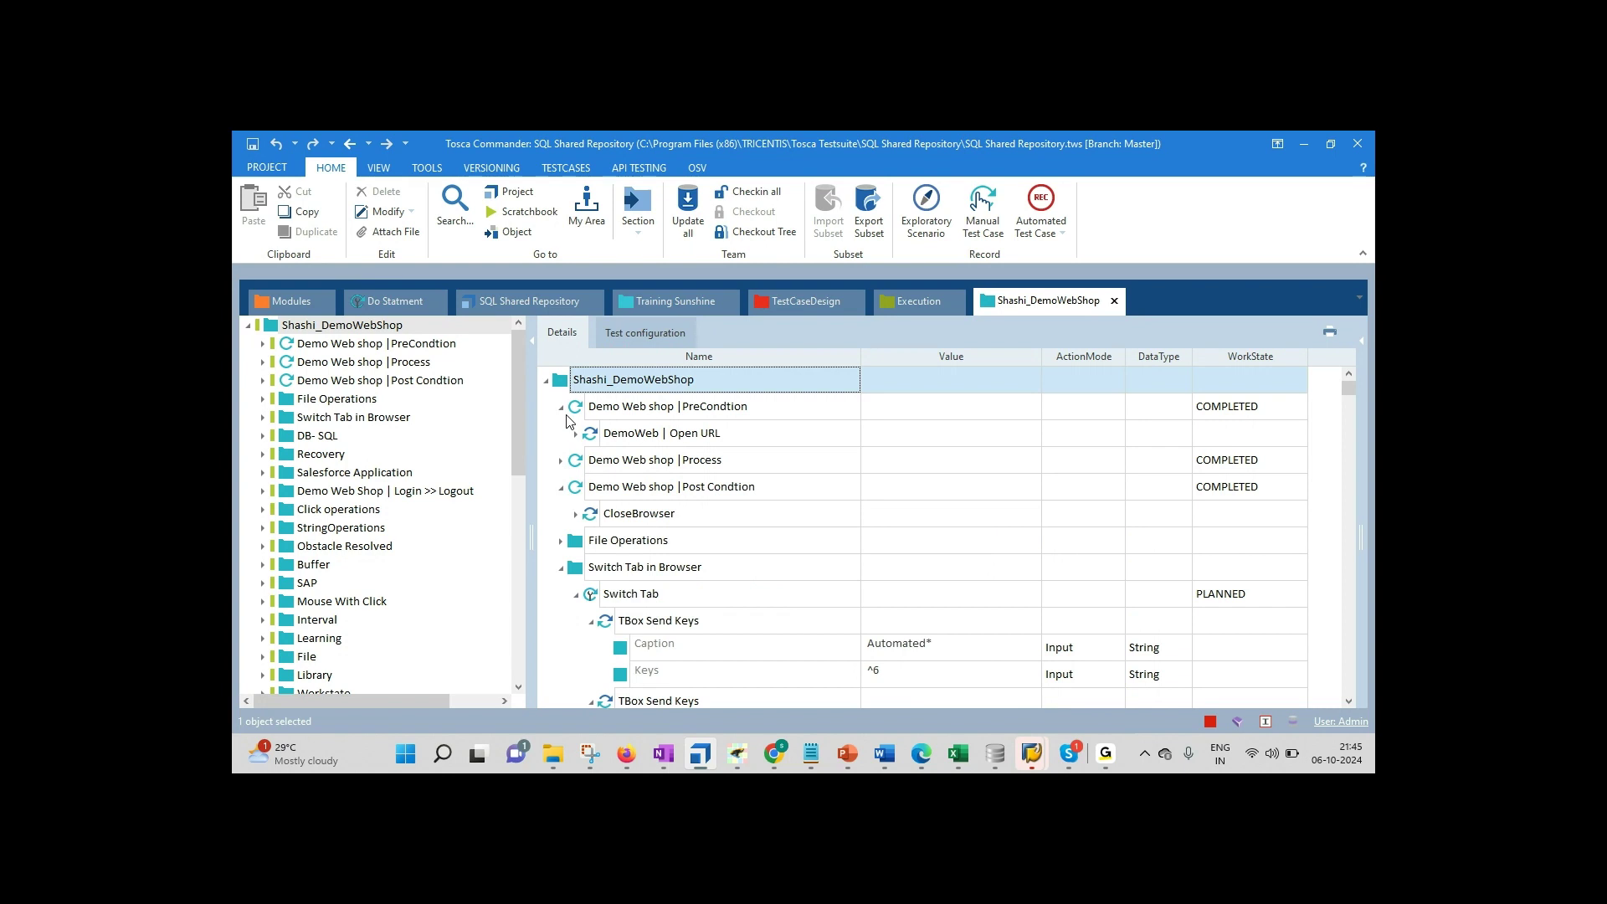
left_click(561, 407)
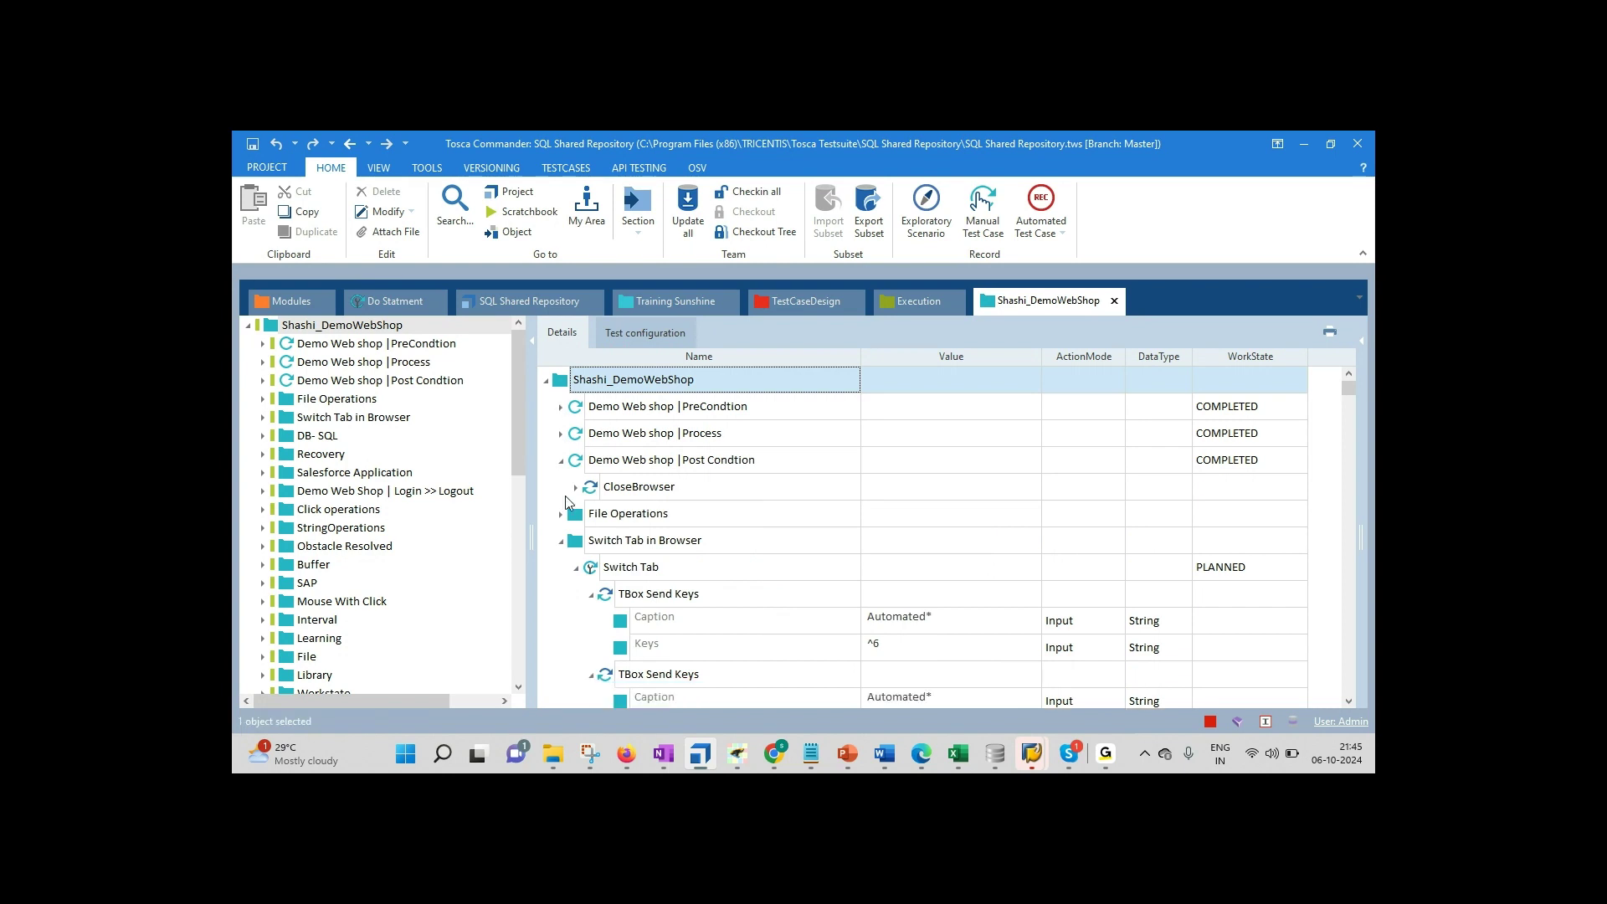
left_click(633, 336)
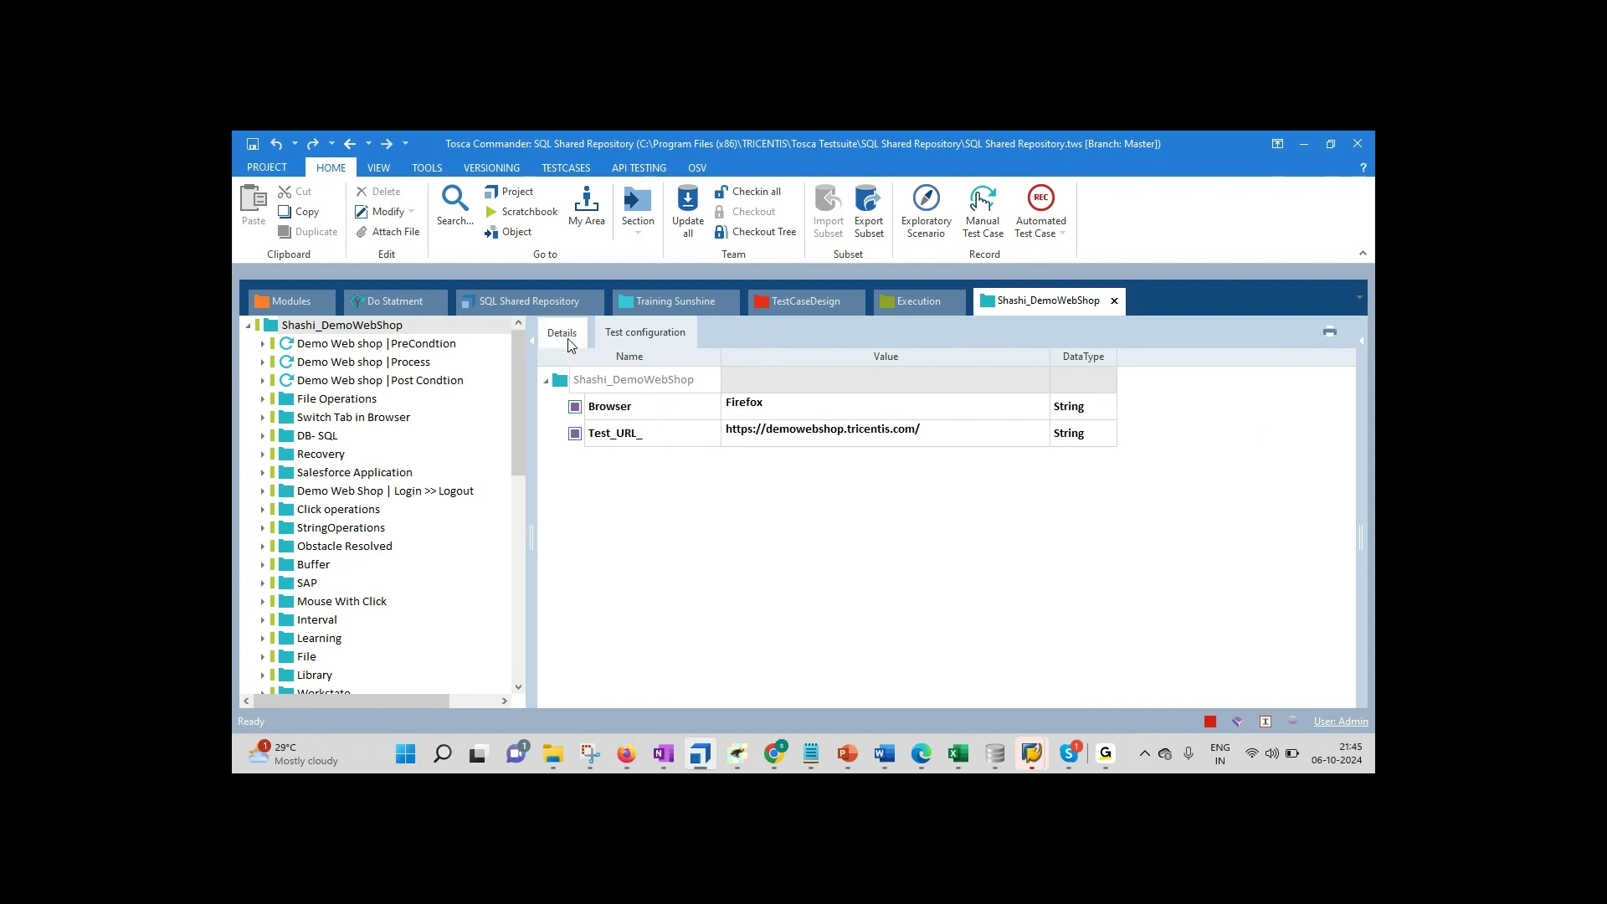
left_click(566, 341)
left_click(560, 410)
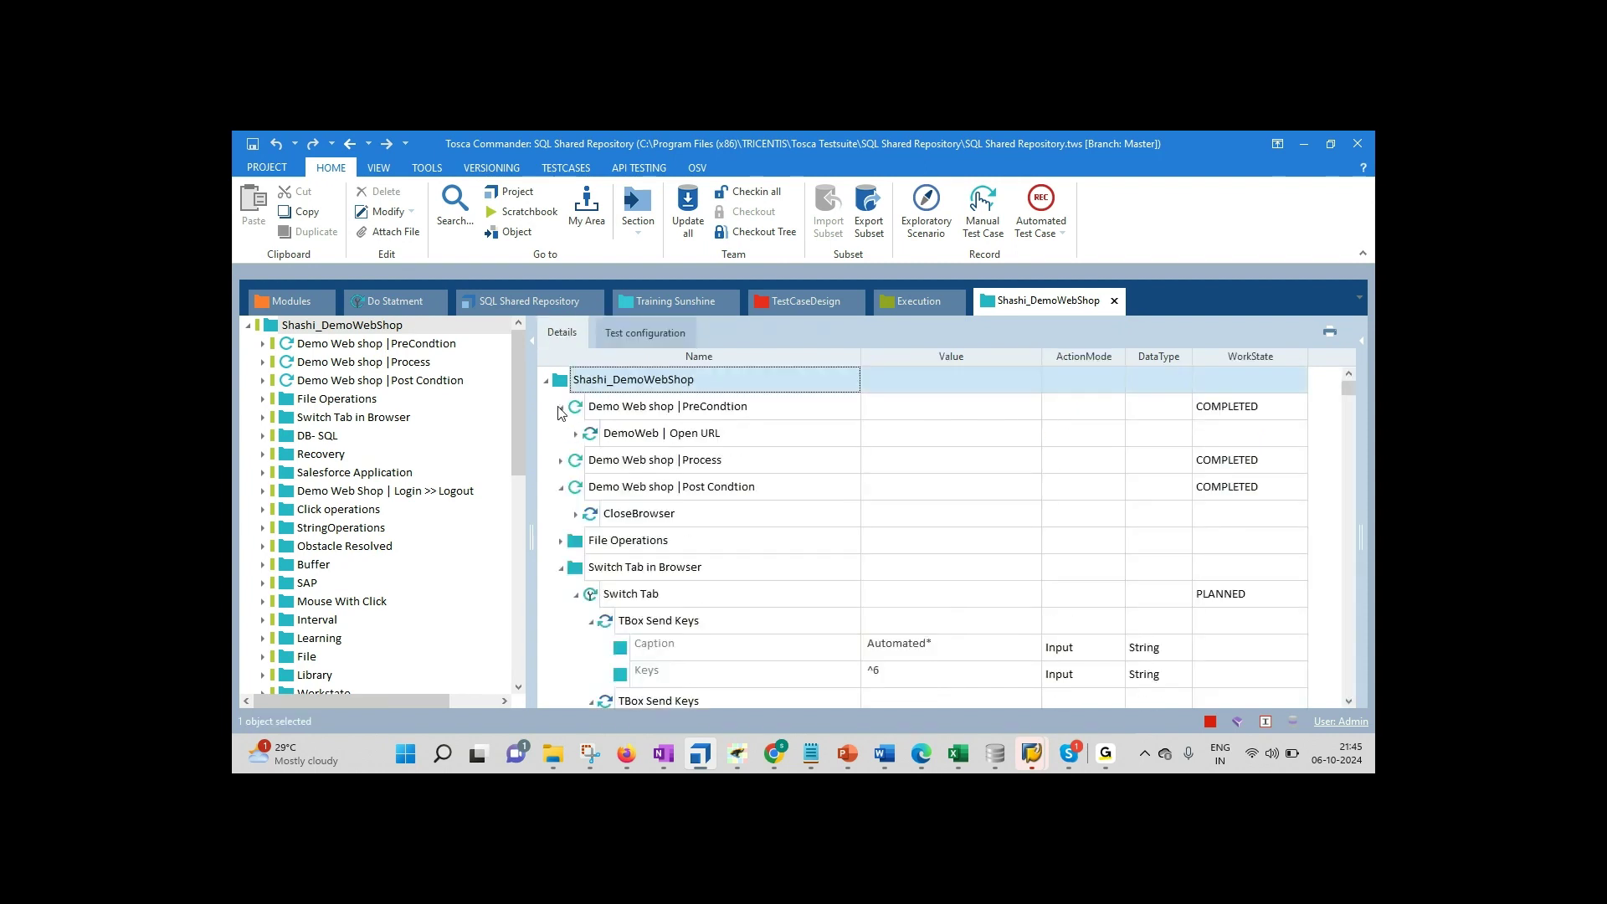
left_click(576, 434)
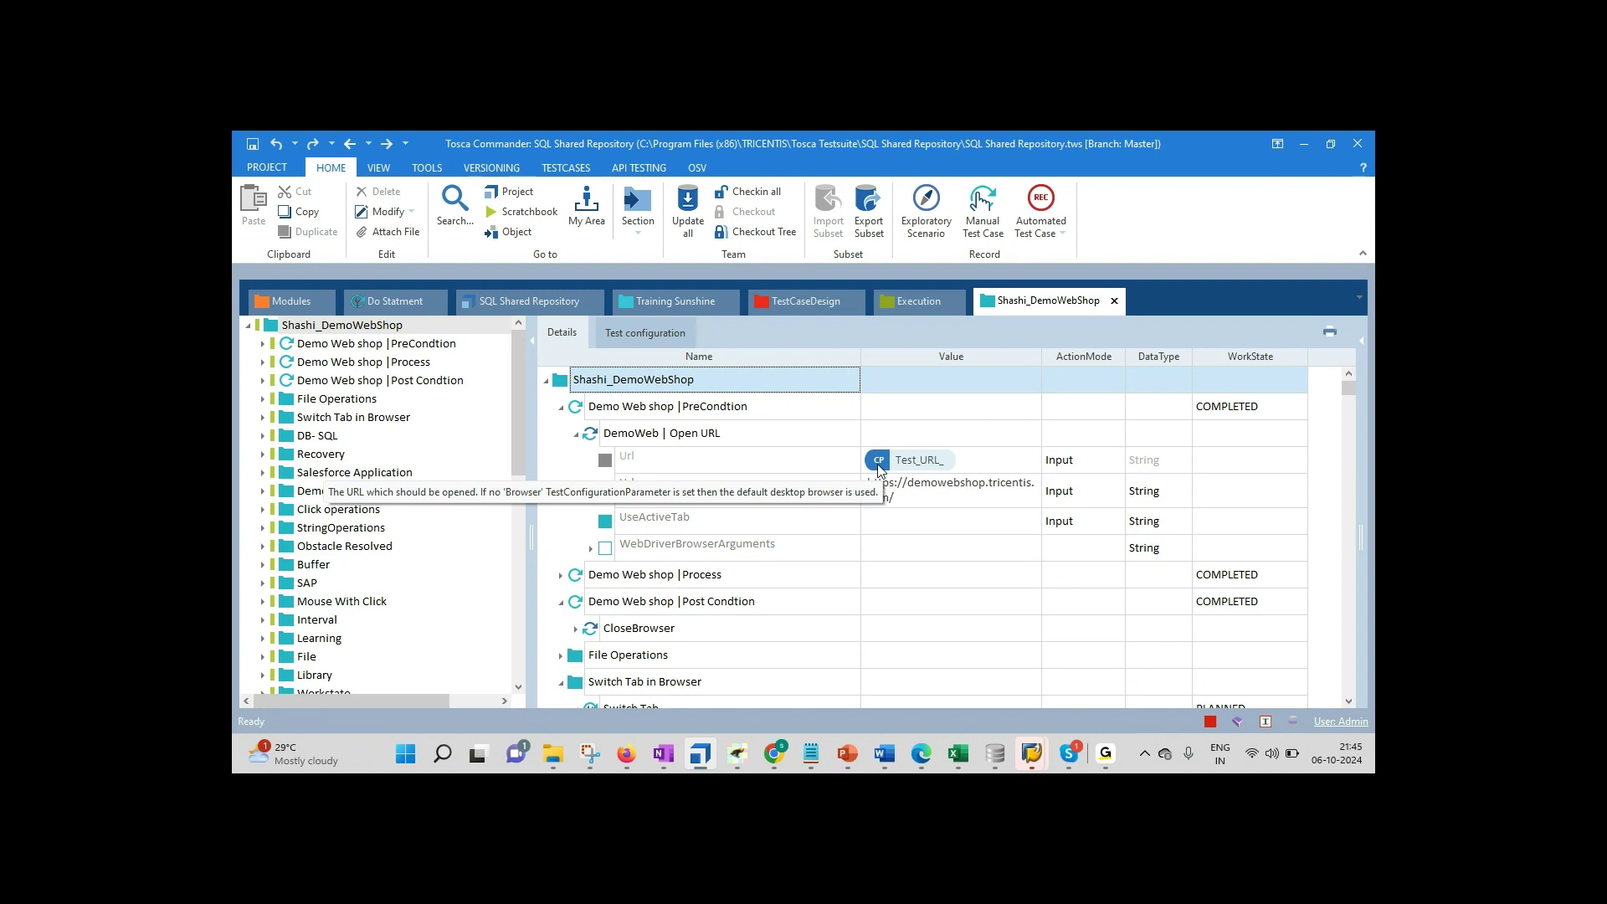
Step: Compare the Open URL step's {CP[Test_URL_]} Url value with the Test_URL_ configuration parameter
left_click(932, 474)
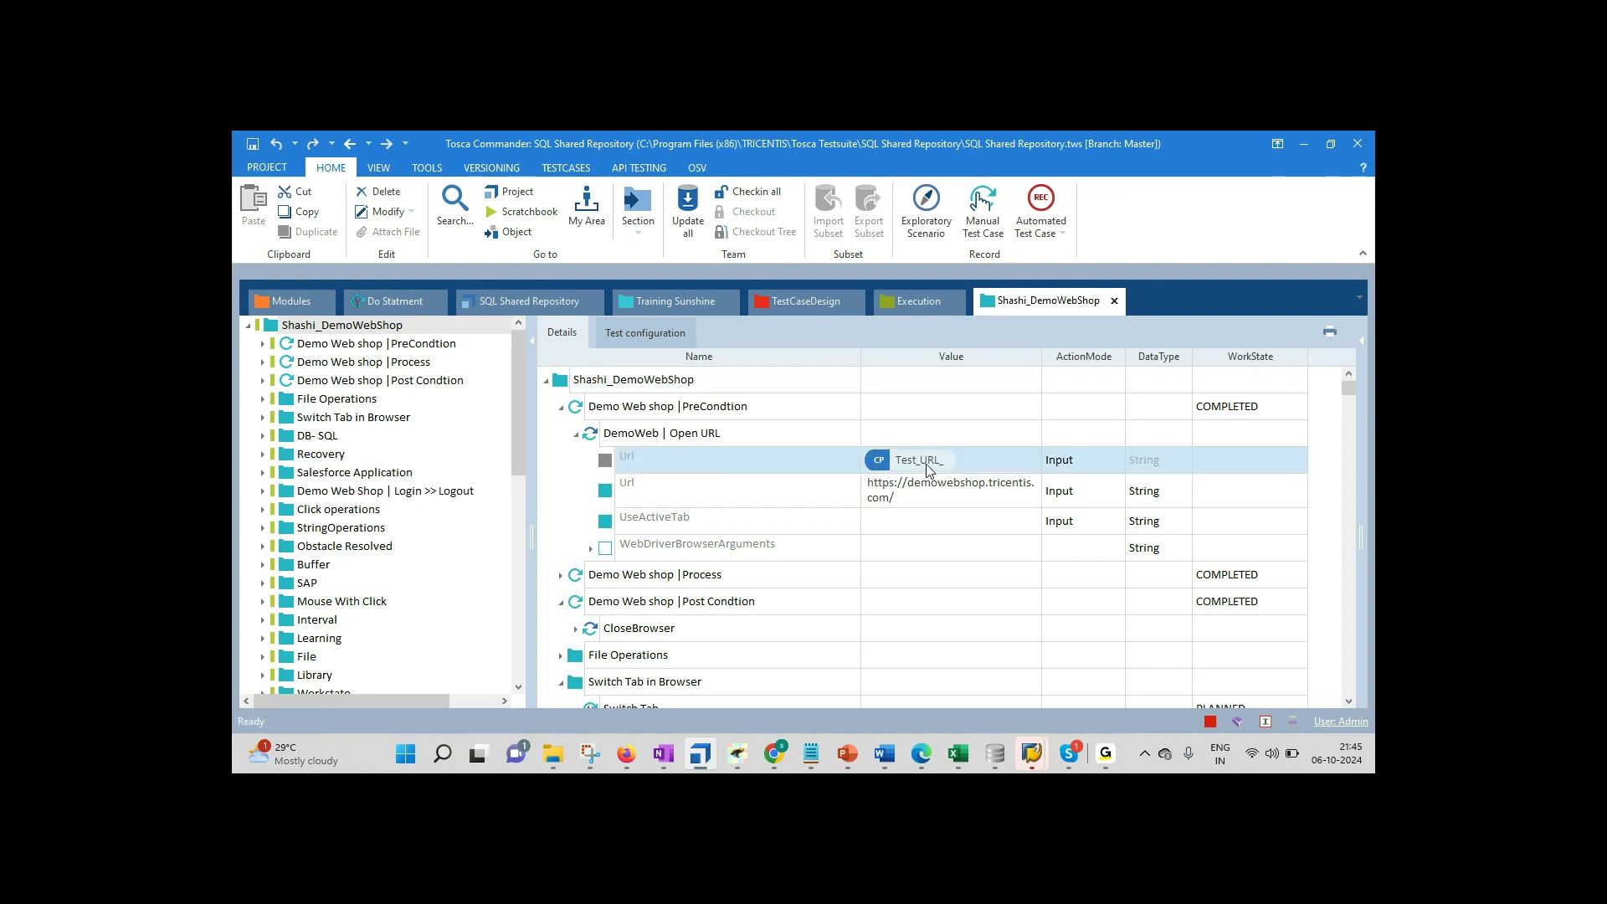
left_click(931, 467)
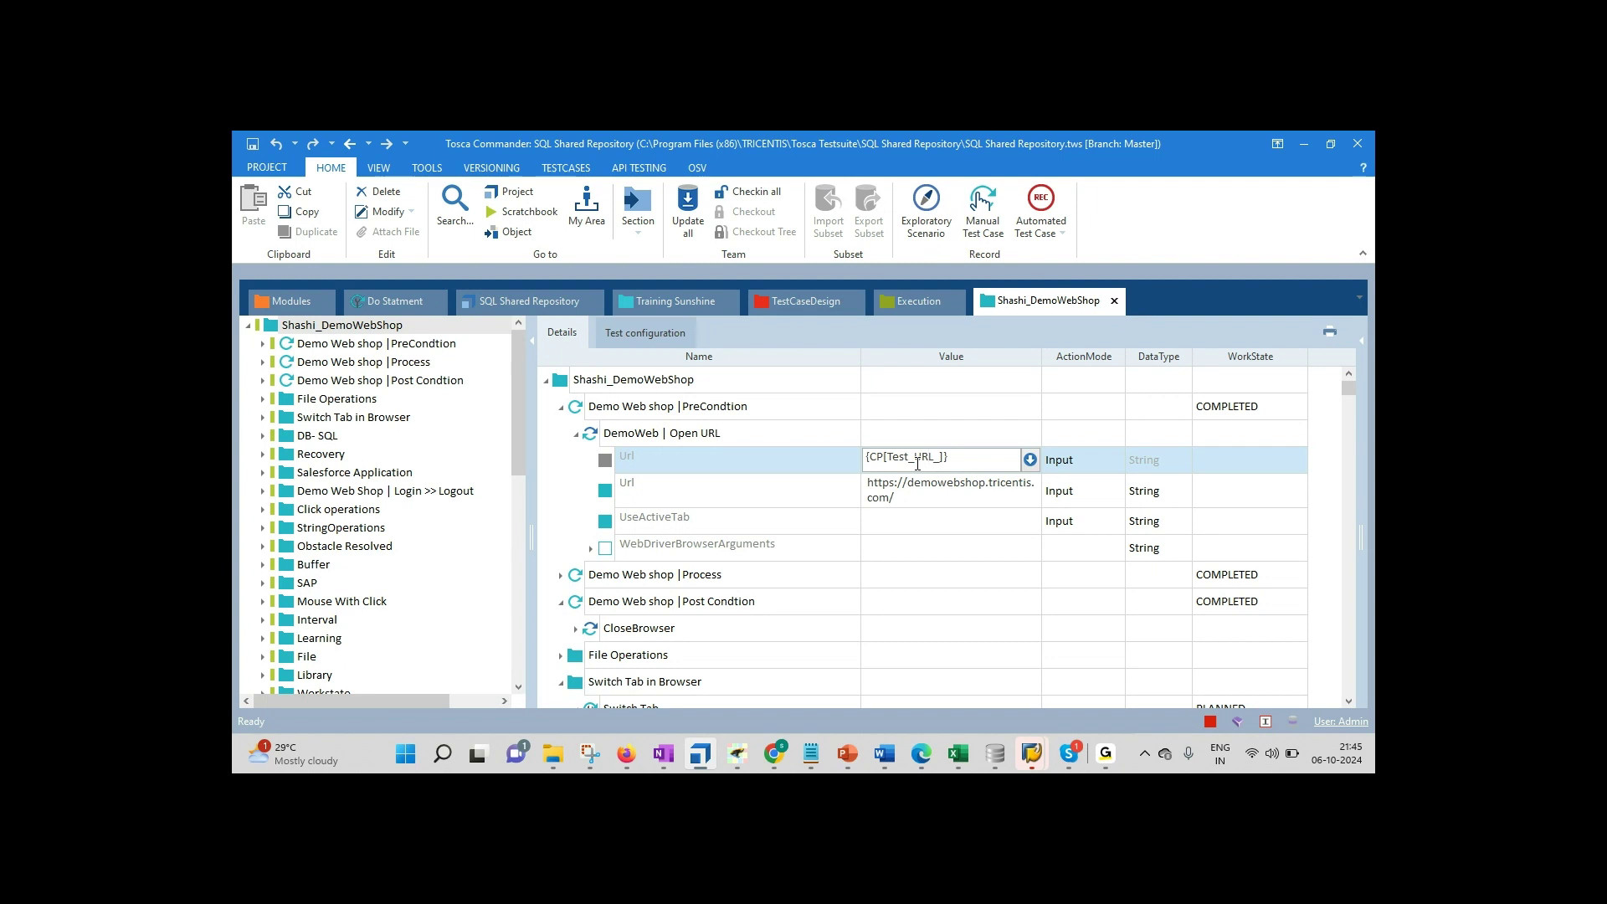
left_click(649, 337)
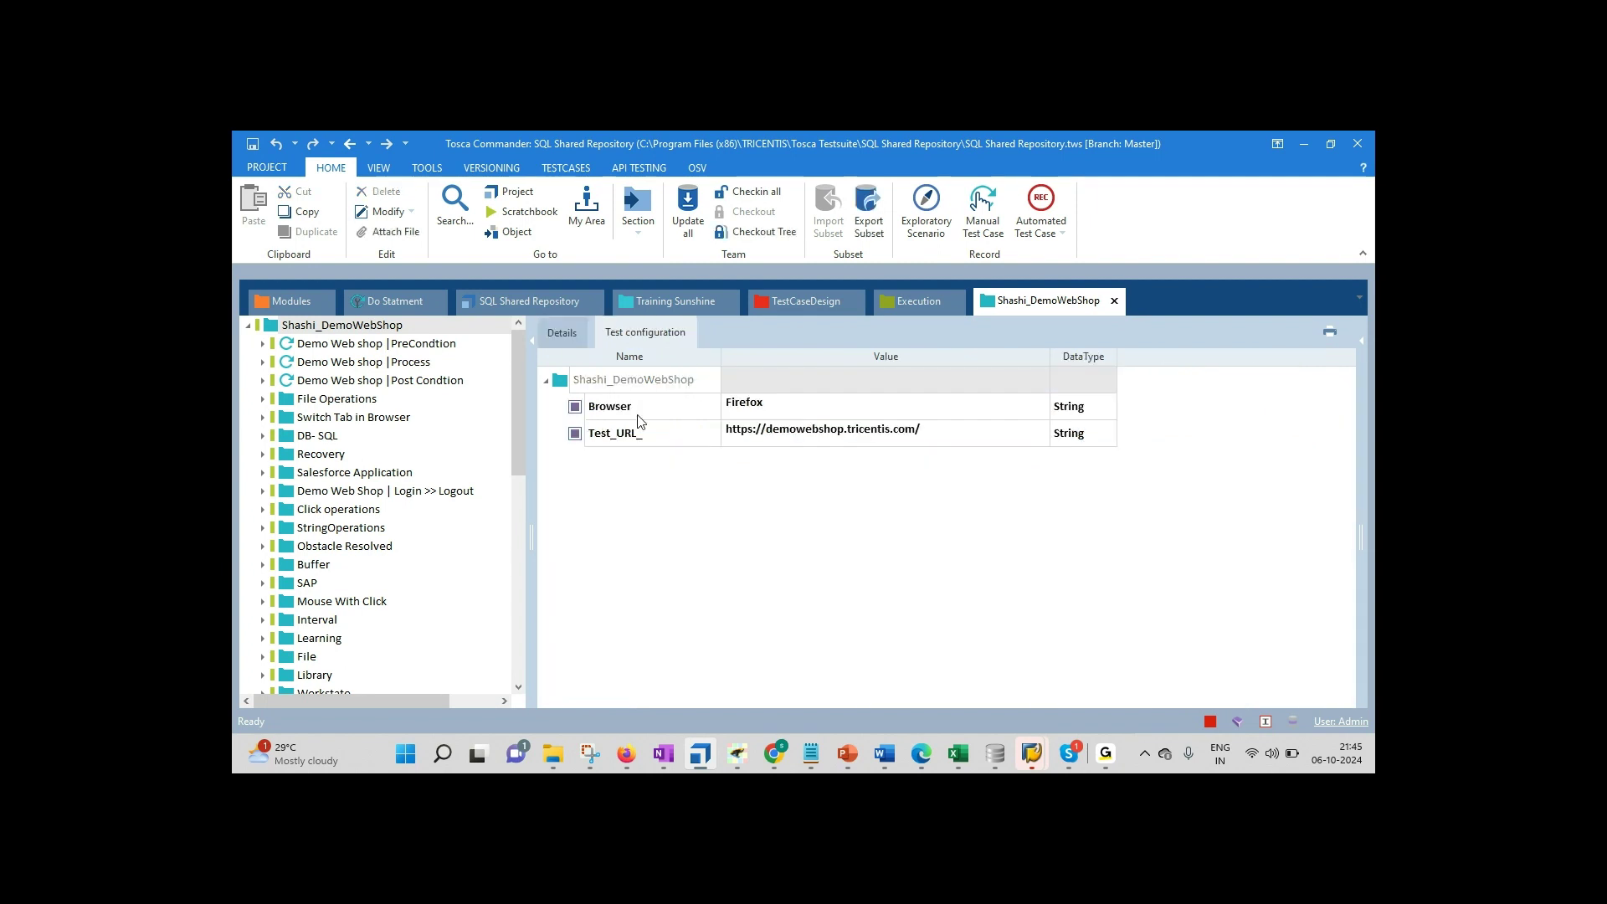
left_click(616, 430)
left_click(810, 441)
left_click(816, 441)
left_click_drag(924, 434, 731, 435)
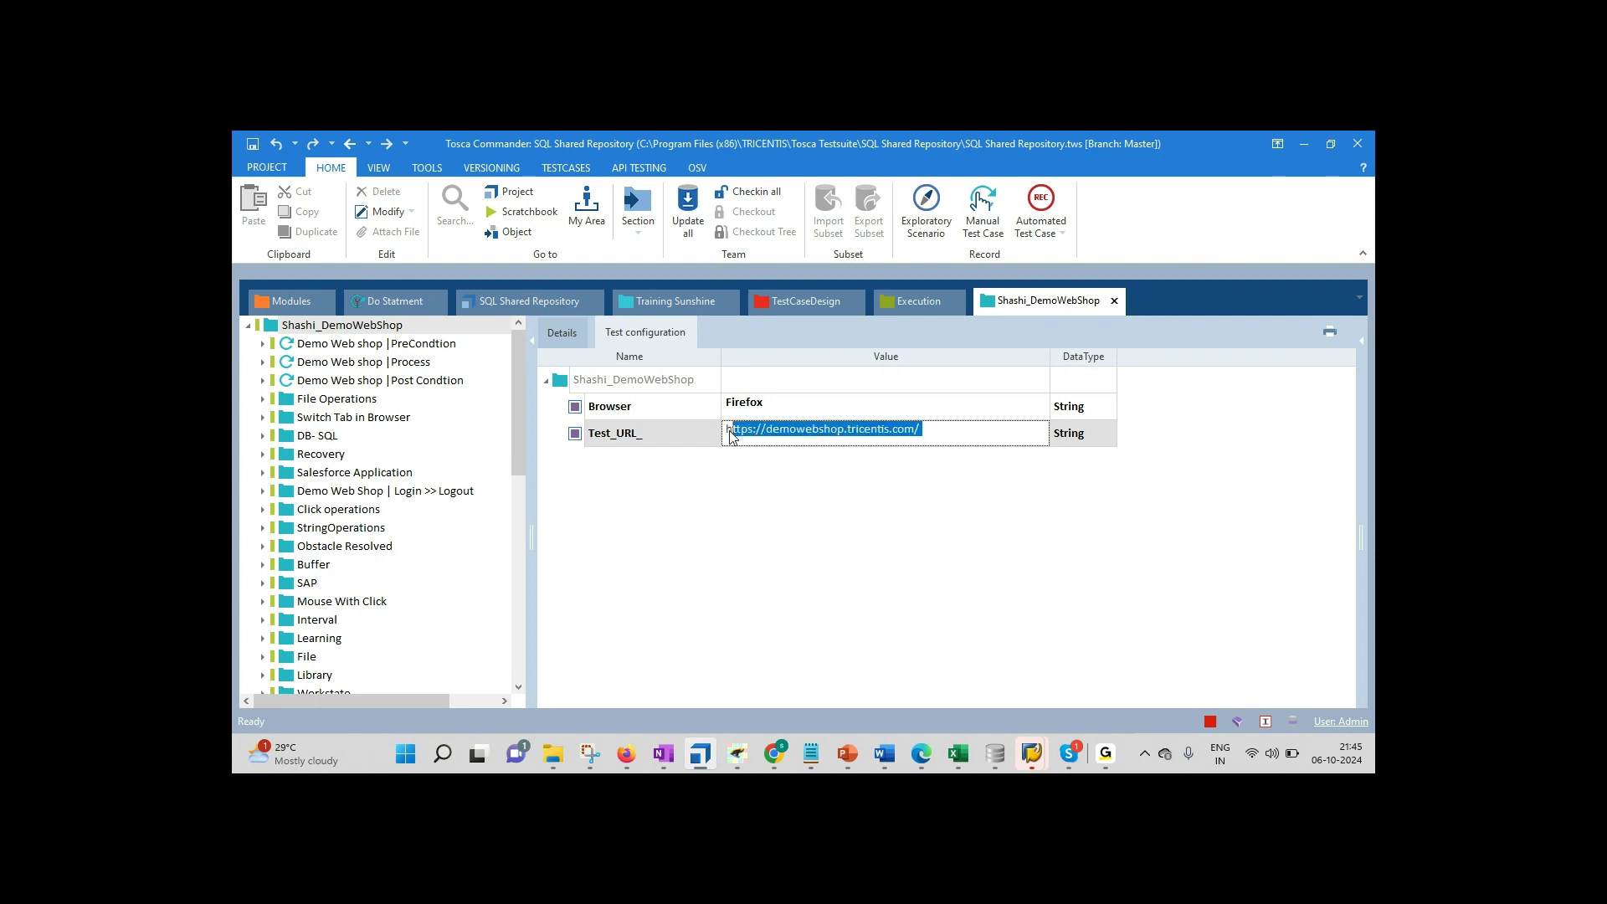
left_click(657, 435)
left_click(659, 435)
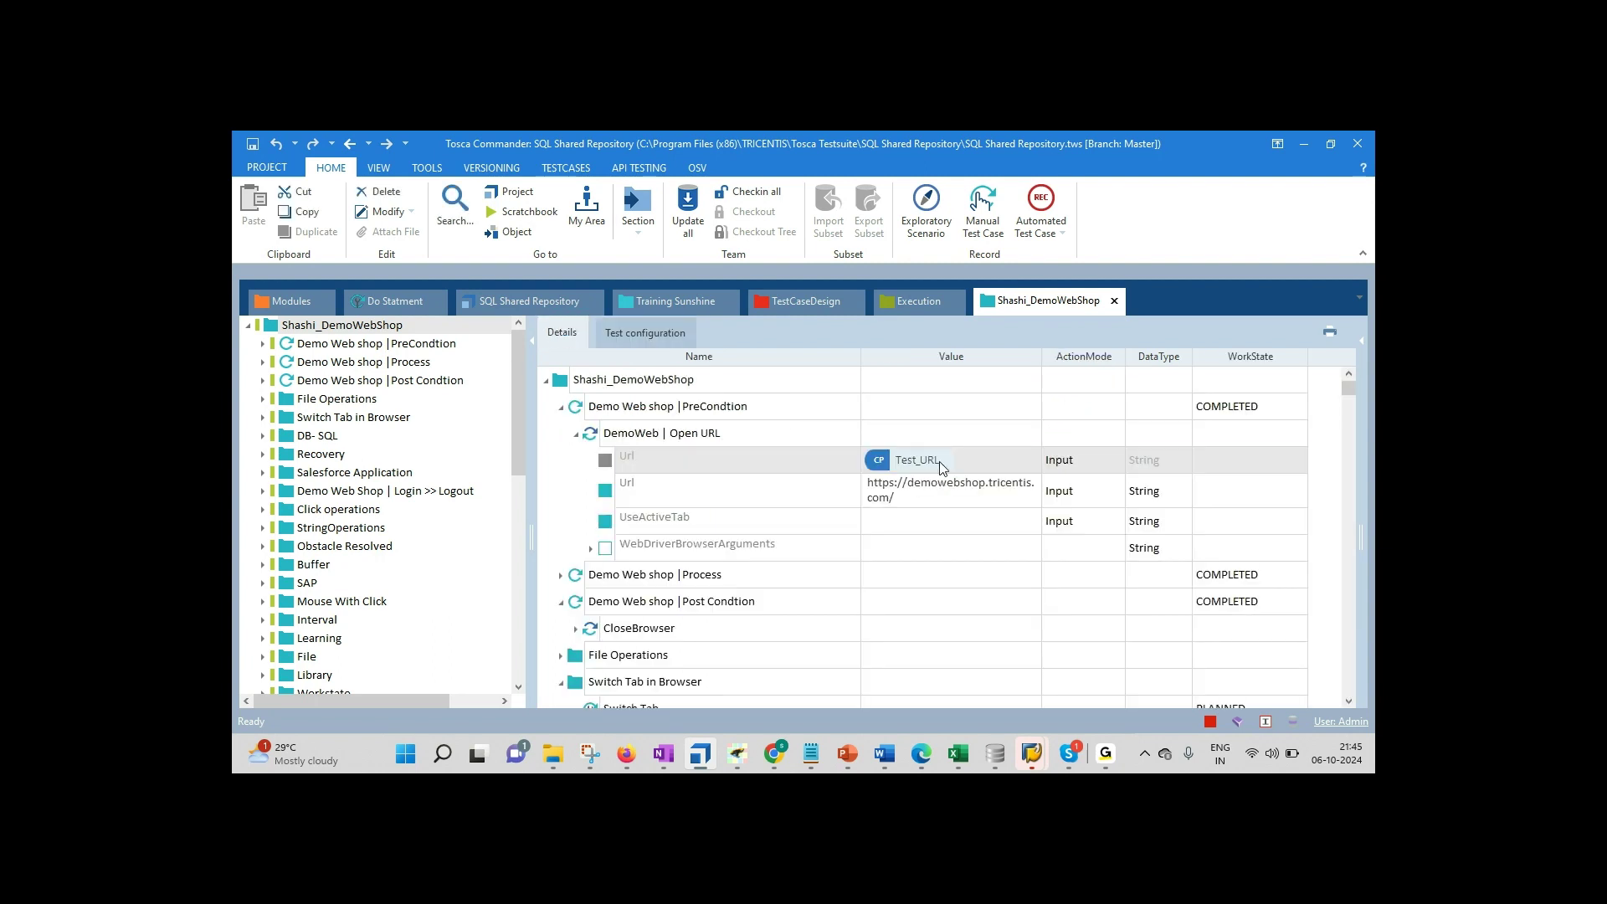
left_click(944, 462)
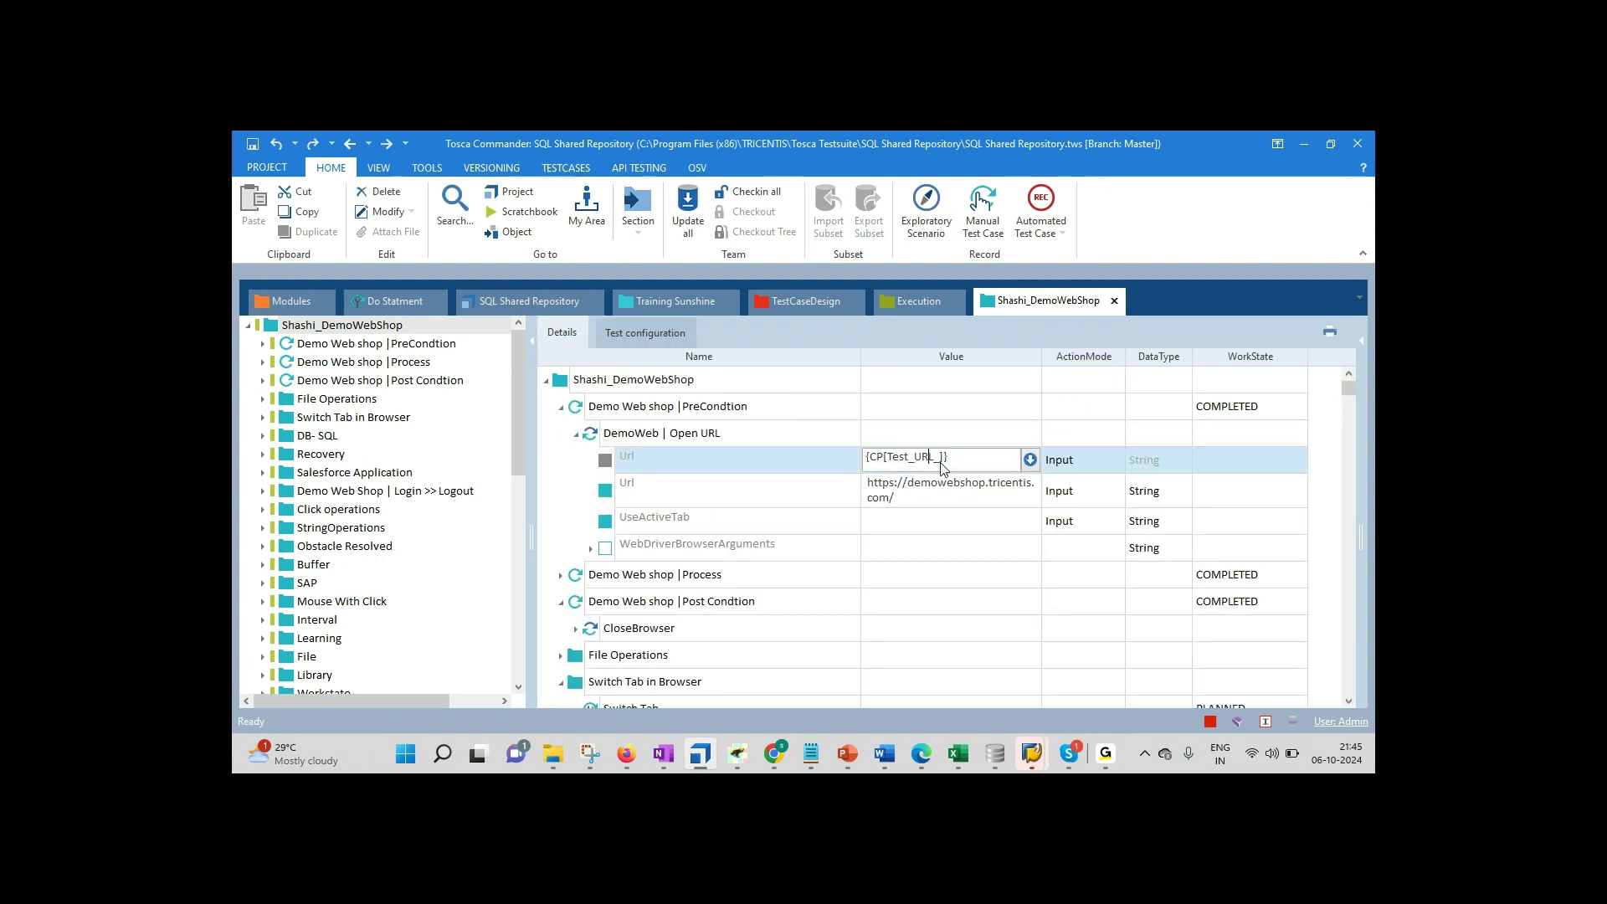
left_click(909, 499)
left_click(910, 499)
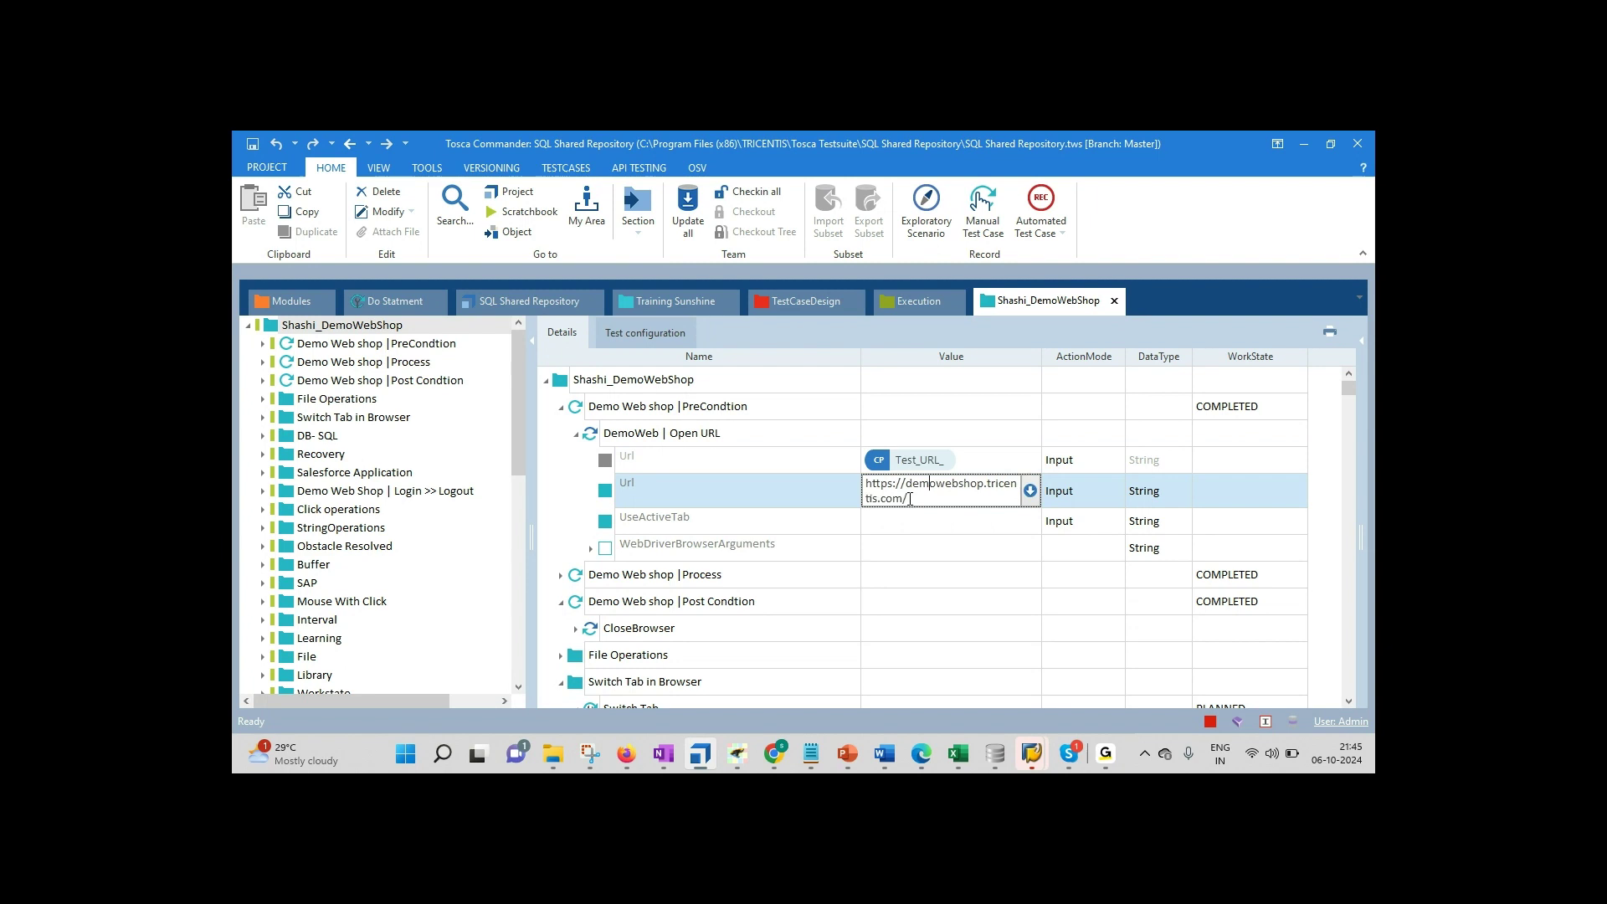
left_click(651, 343)
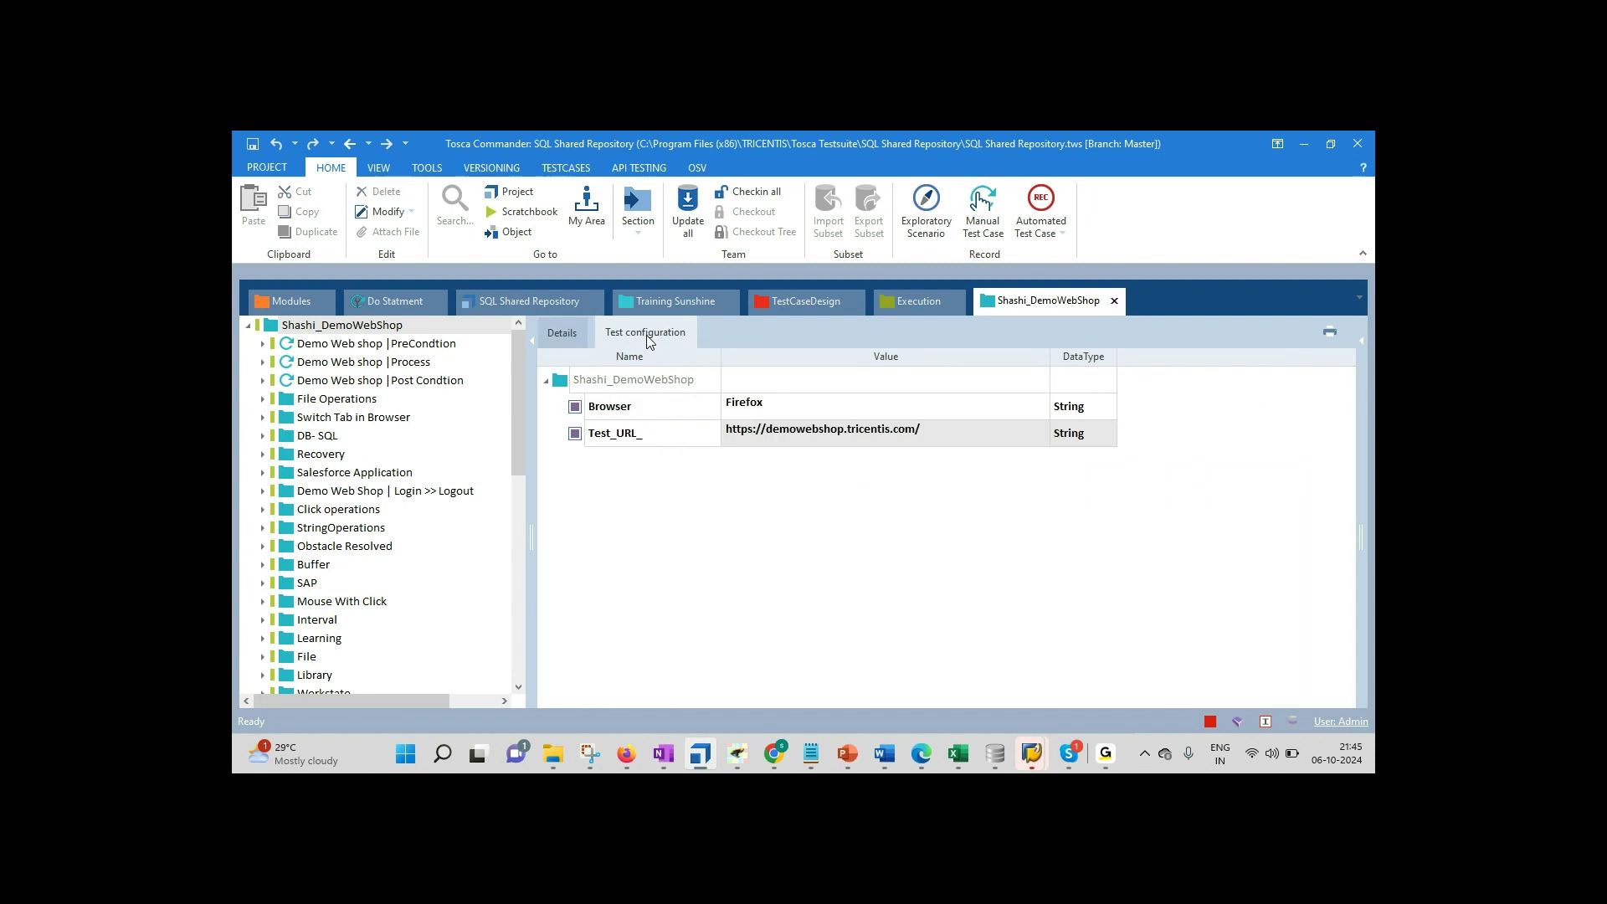
left_click(822, 442)
left_click(929, 432)
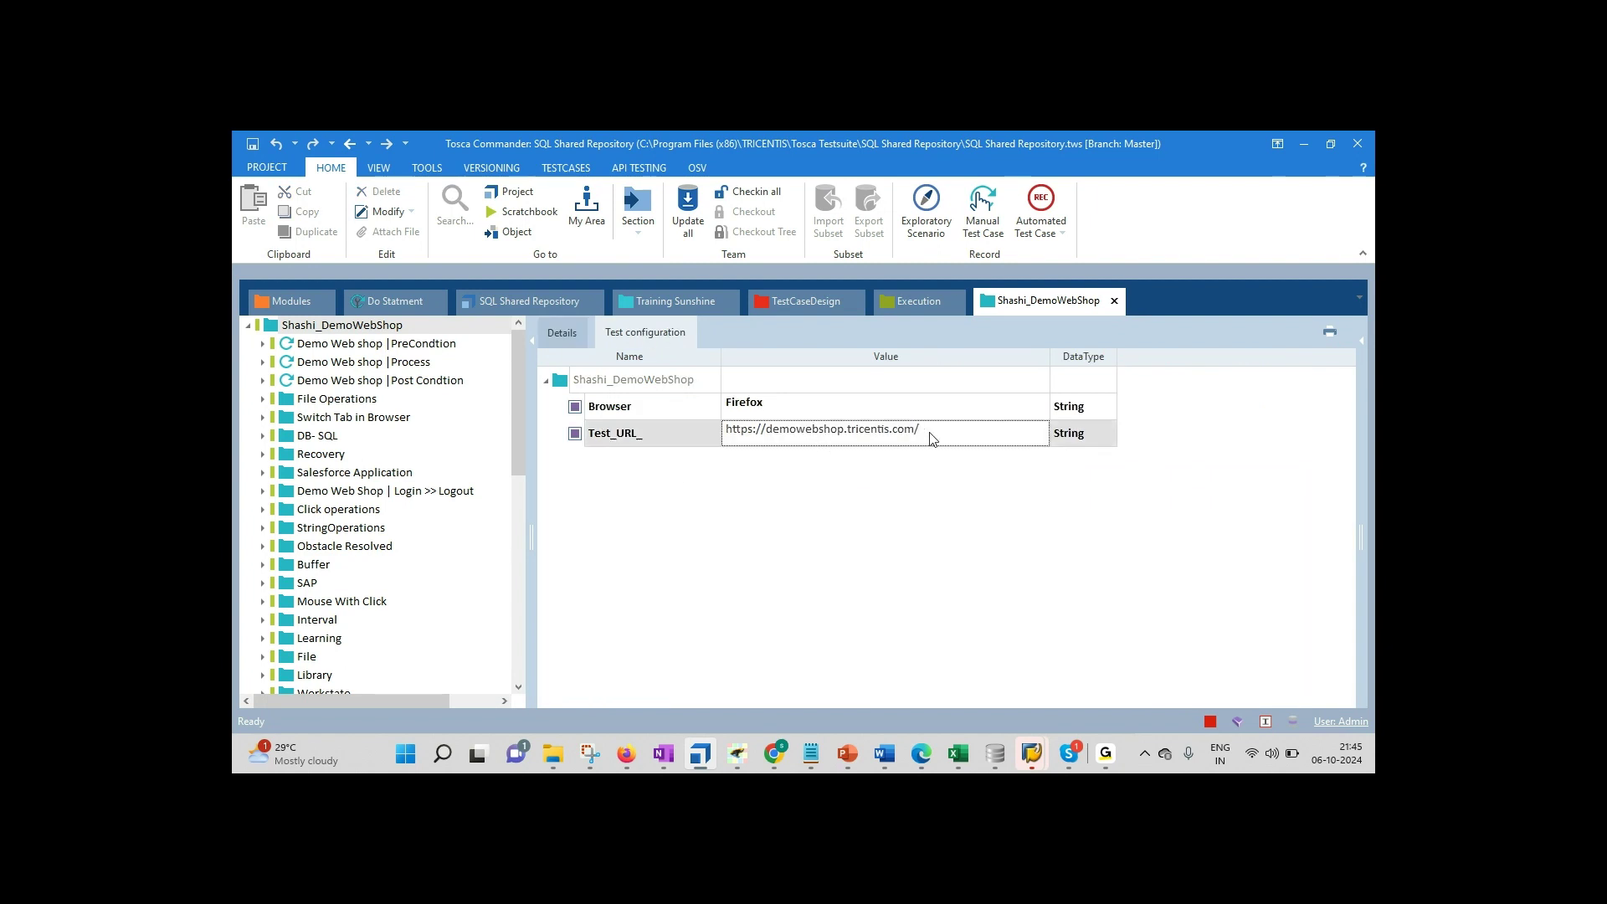
left_click(563, 334)
left_click(805, 303)
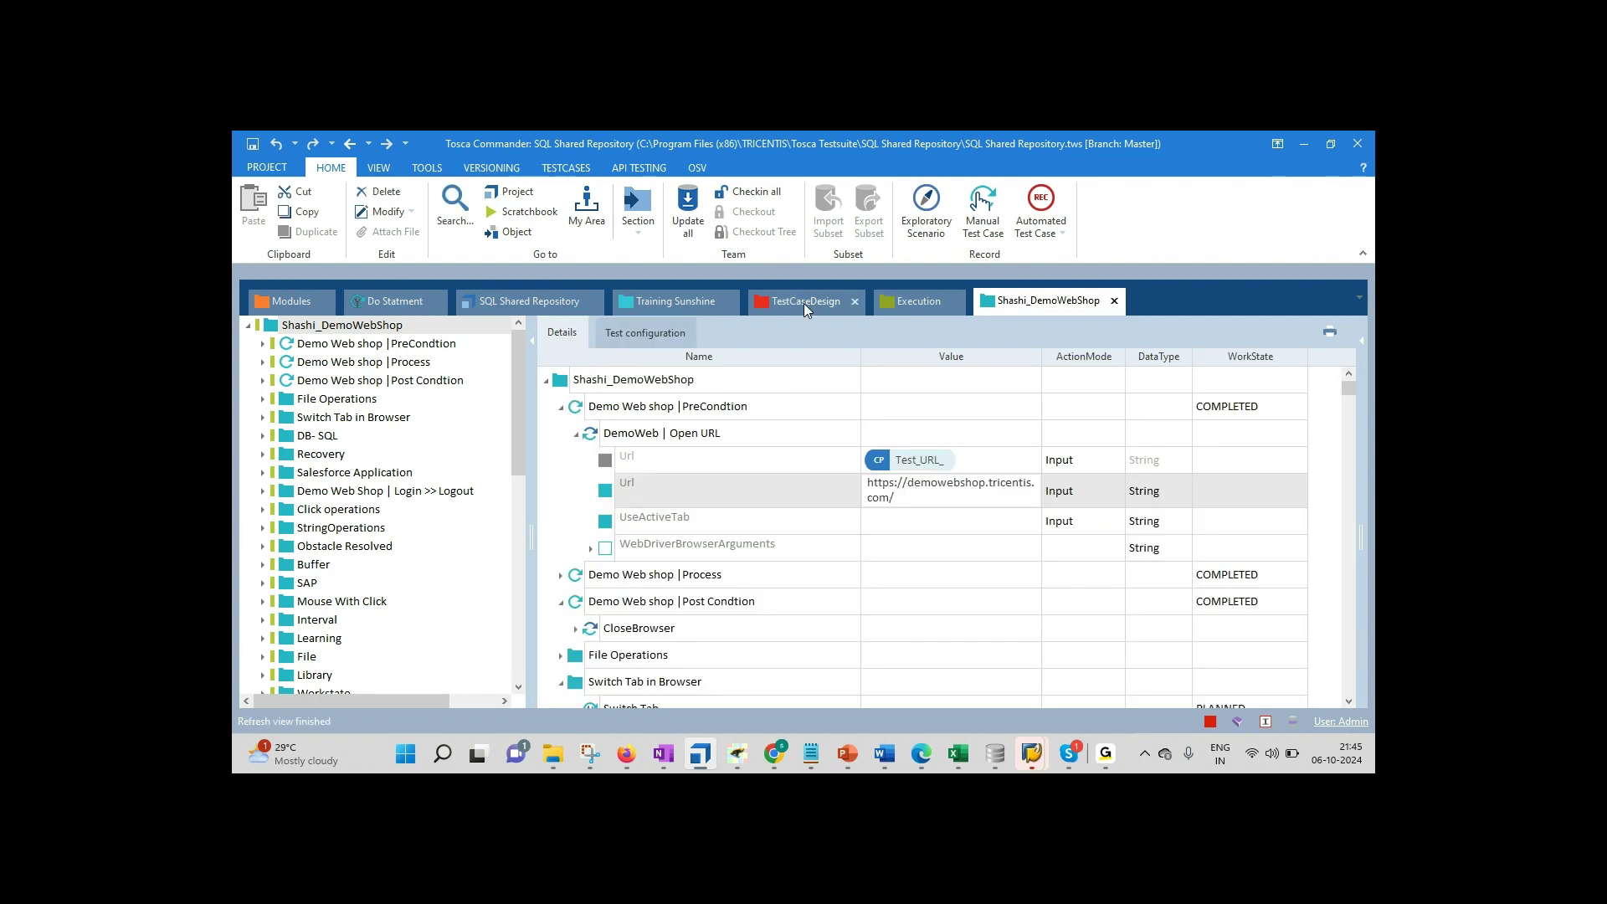
Step: Expand Sample Test Case Design > Test sheet 1 > Amazon to list Amazon1–Amazon6, then return to Notepad
left_click(263, 362)
left_click(278, 381)
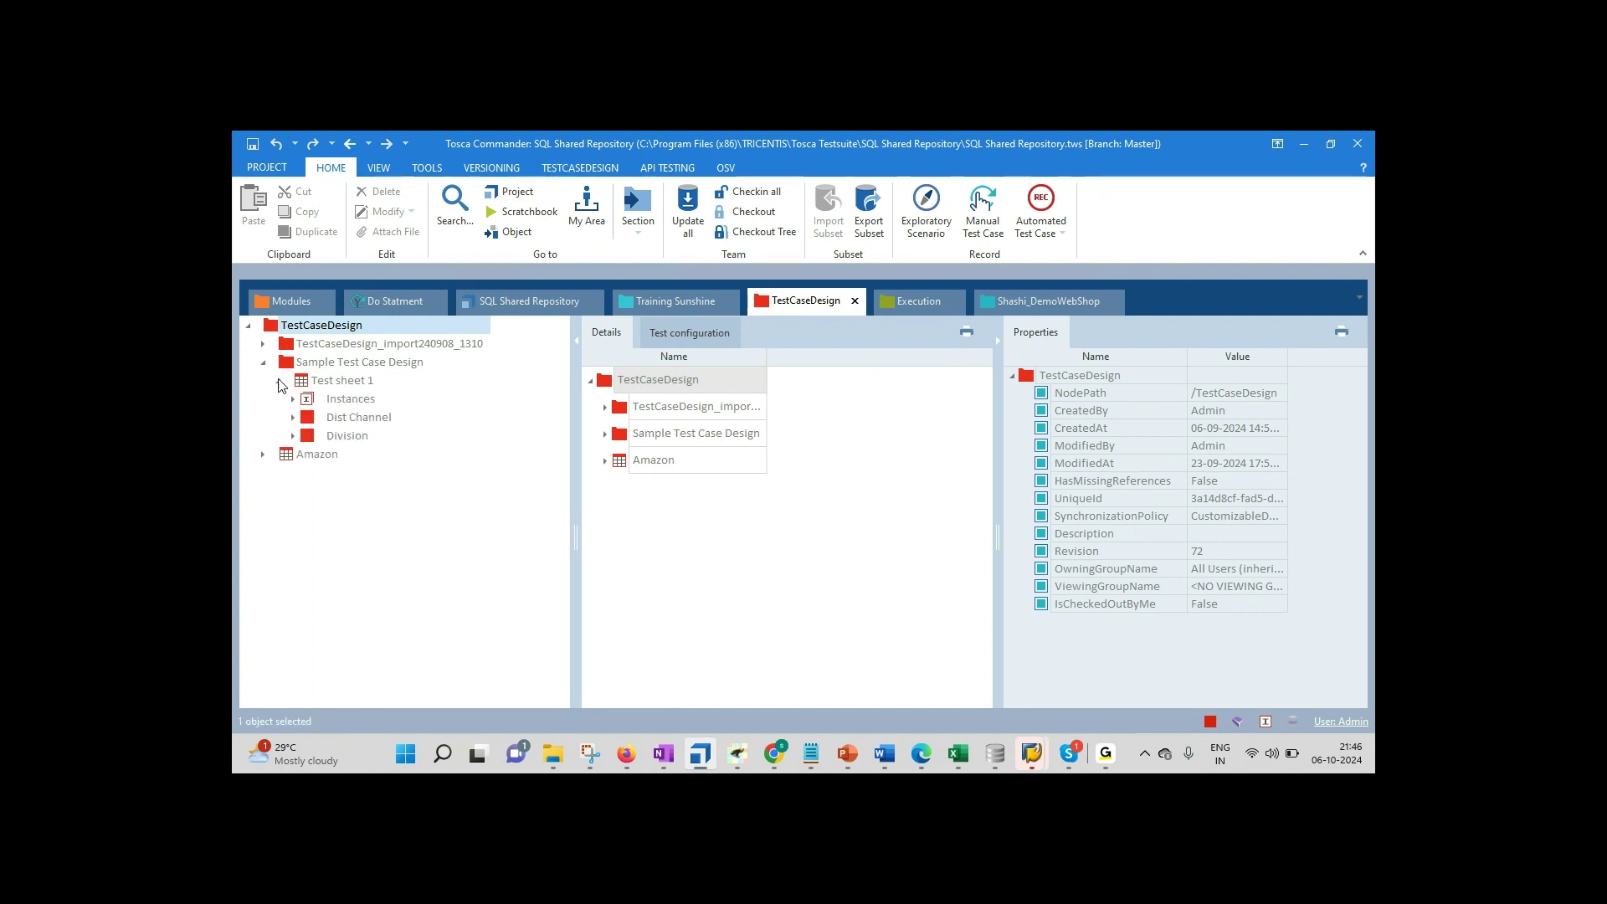
left_click(264, 454)
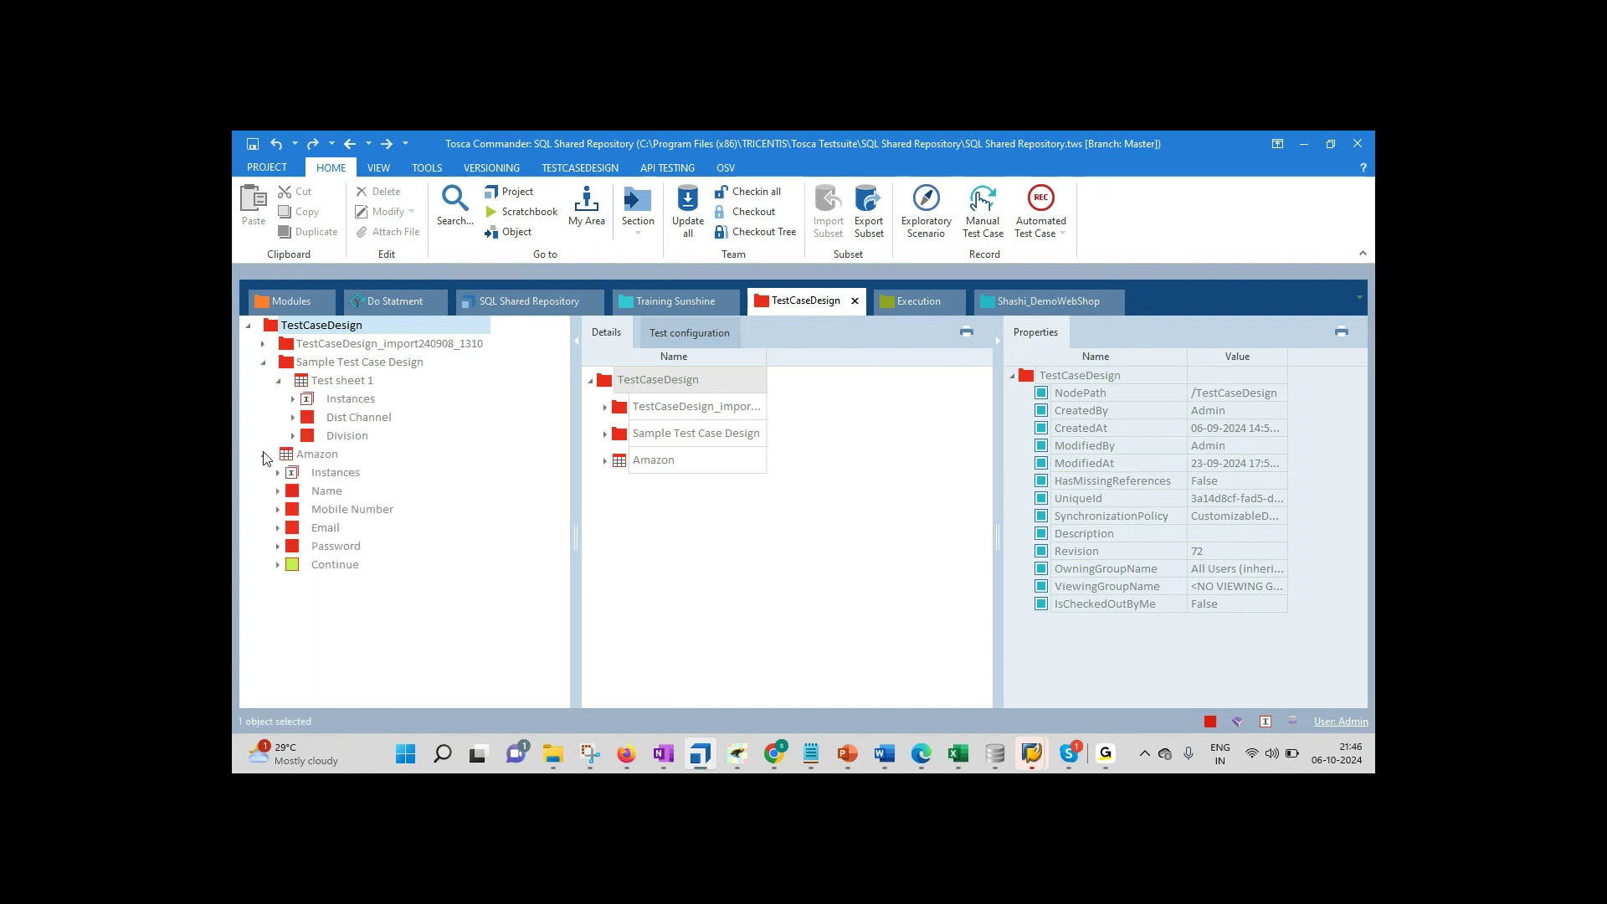
left_click(318, 456)
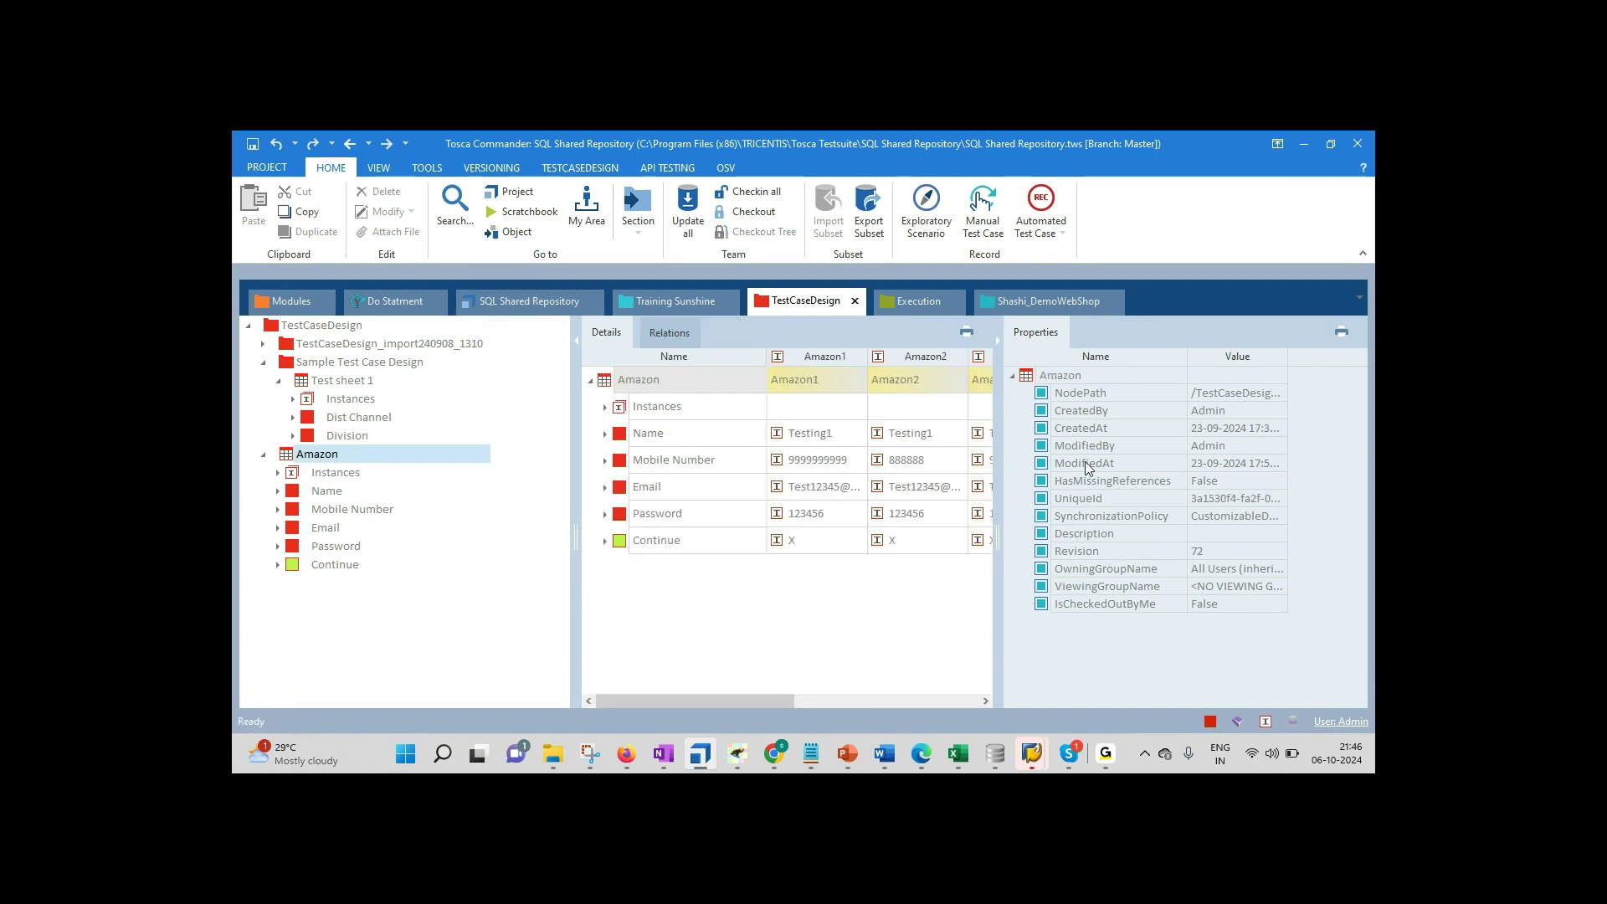
left_click(1001, 340)
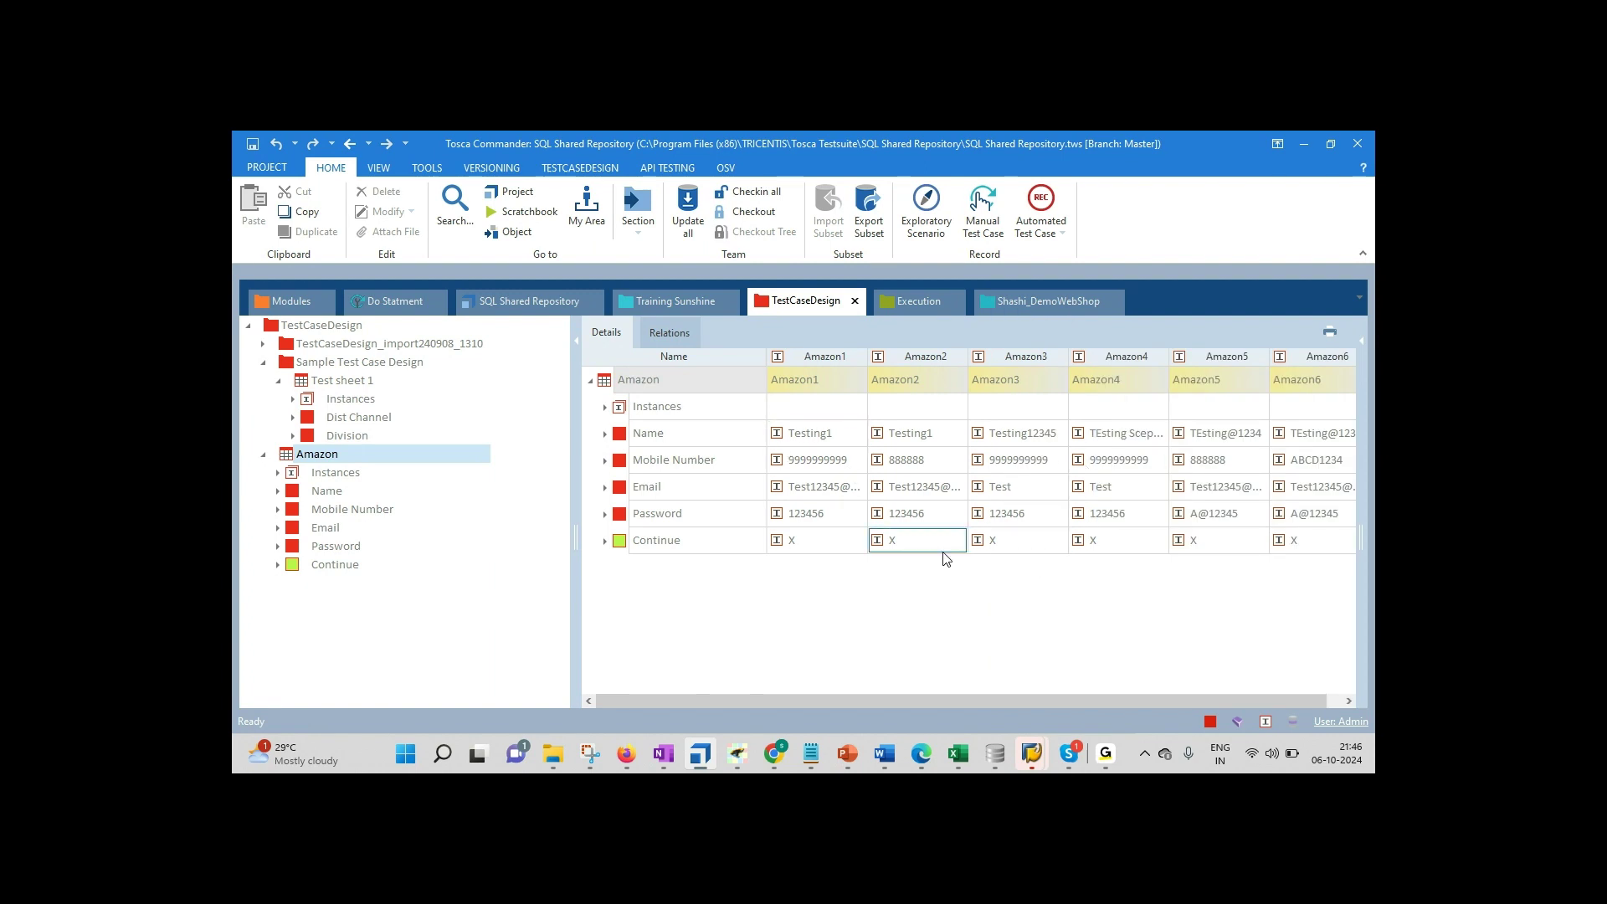
left_click(811, 755)
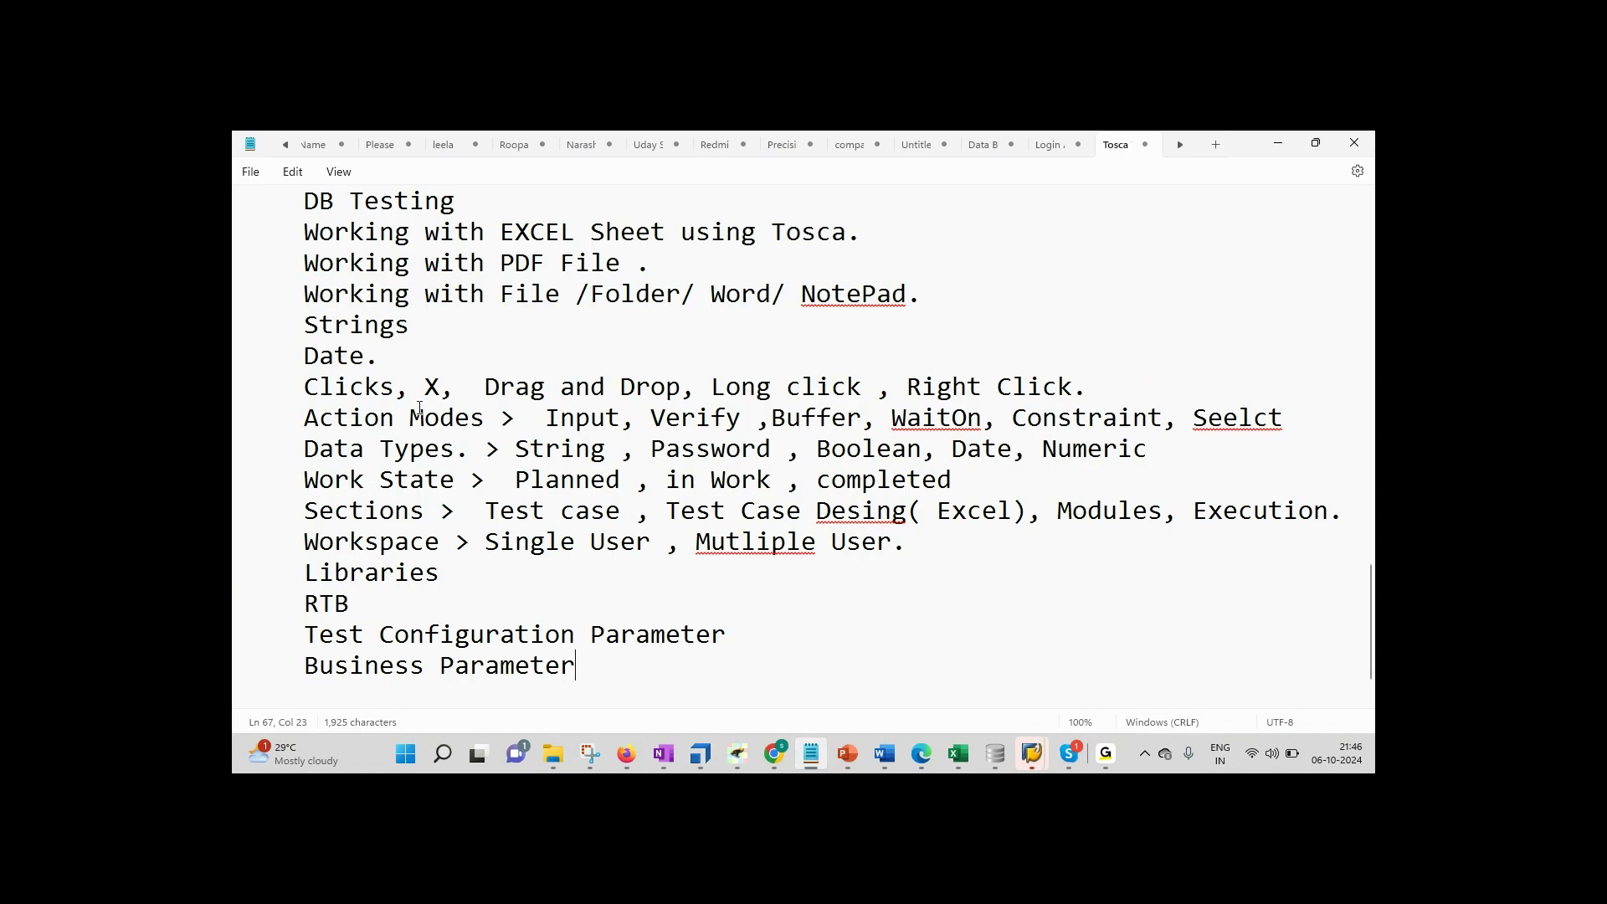
Step: Retype the last letter of 'Business Parameter' on the syllabus Sections line
left_click_drag(670, 510, 985, 517)
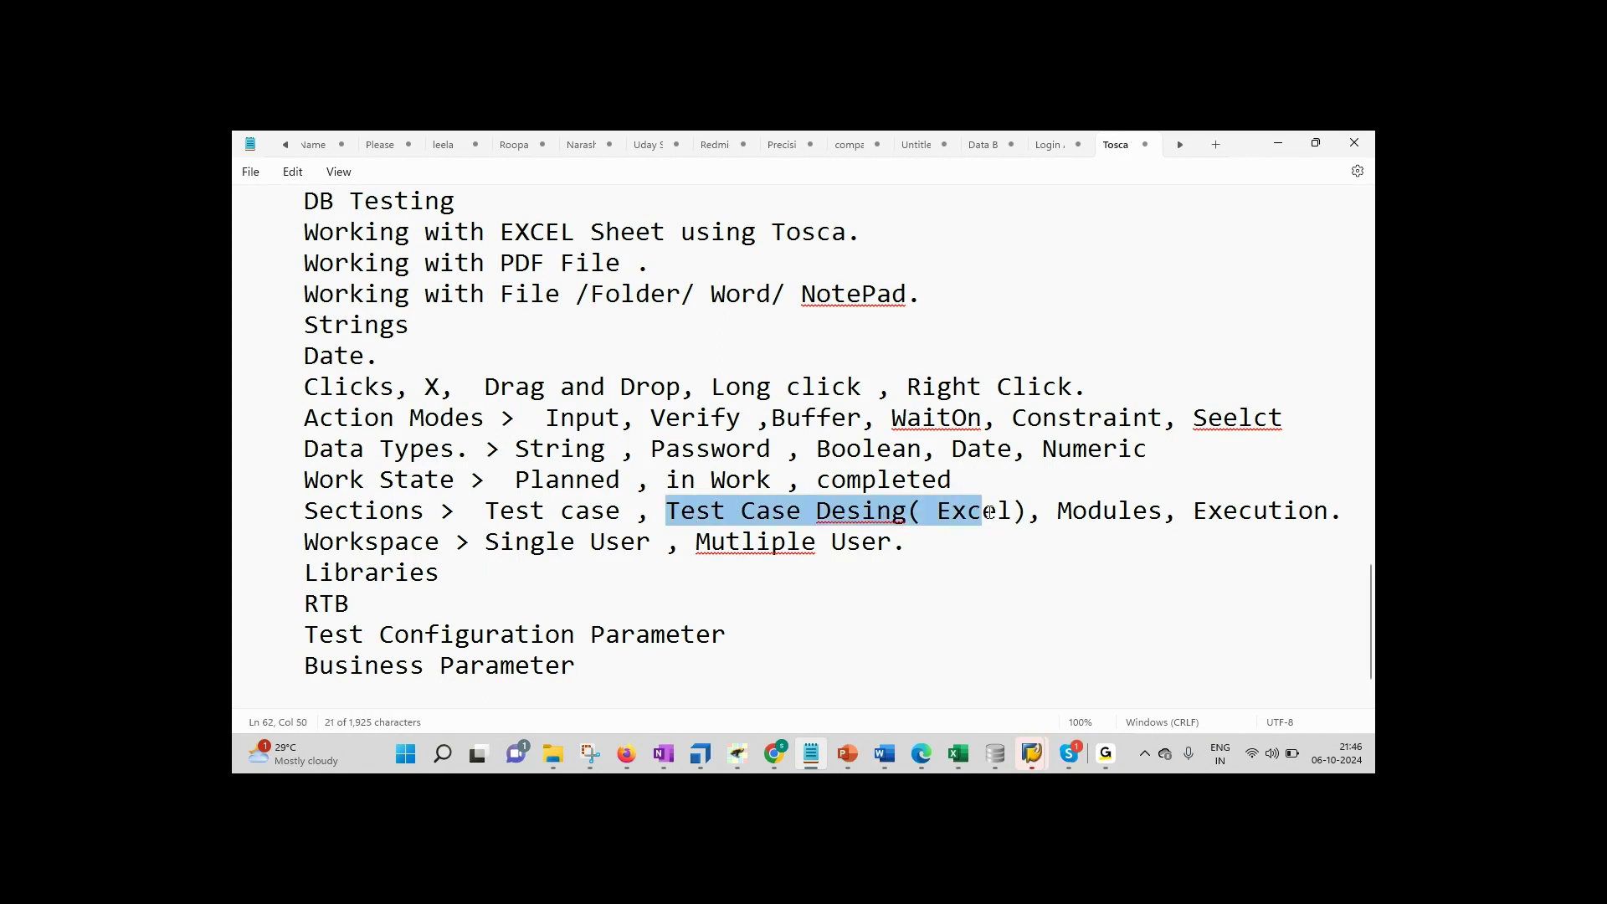
left_click(989, 513)
key("BackSpace")
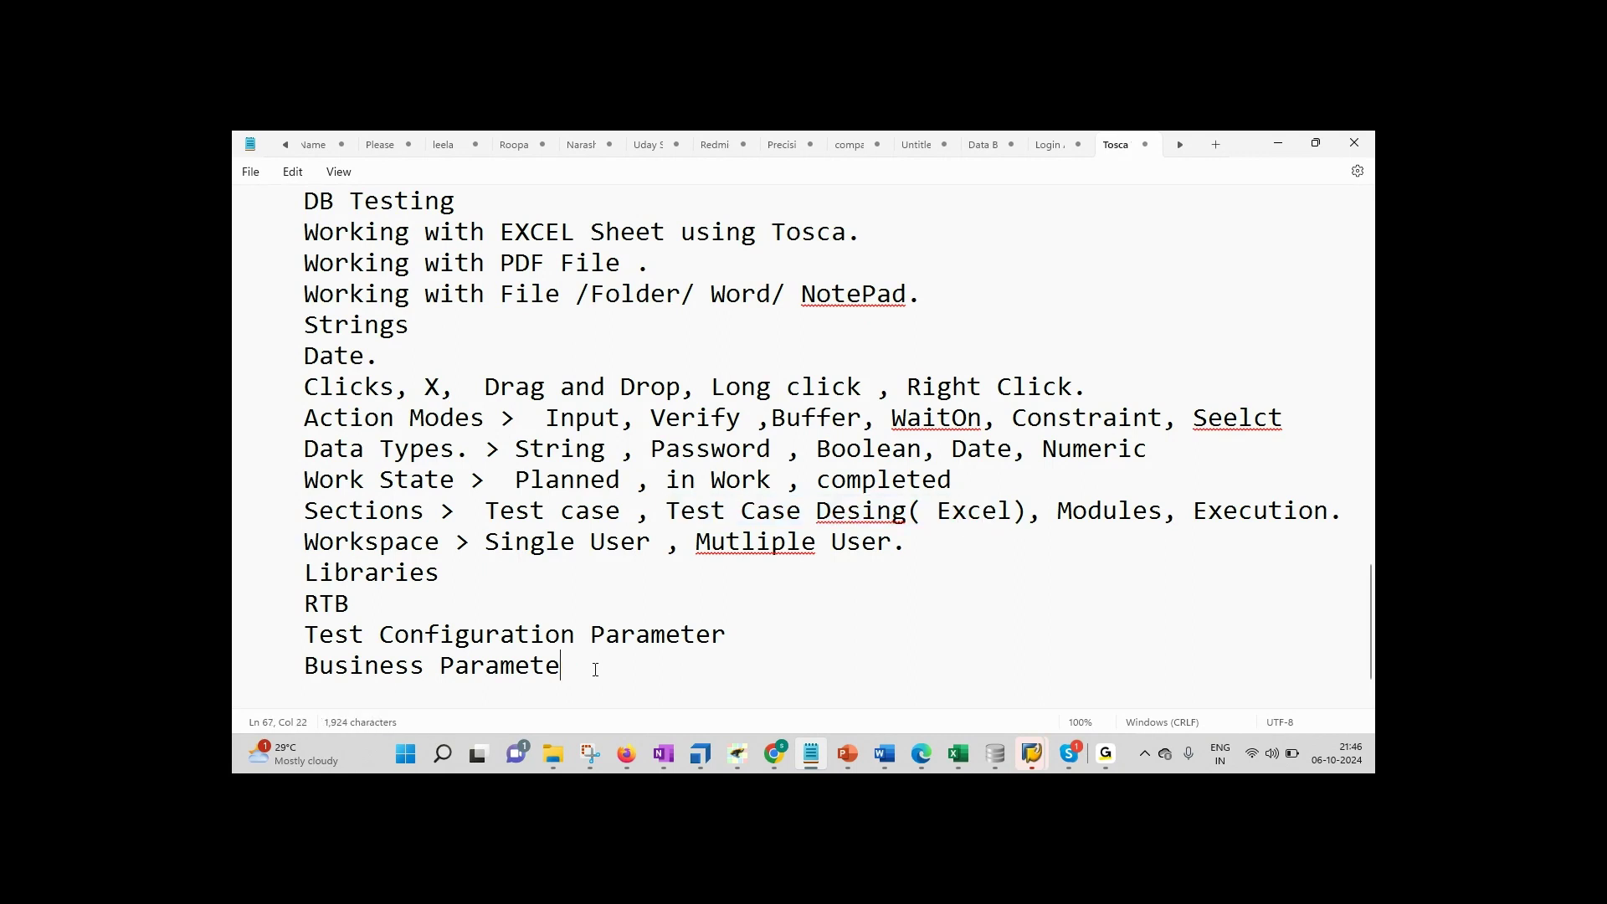
type("r")
Step: Add an 'Identifying the Object.' line below it, then bring Tosca Commander forward
key("Return")
key("BackSpace")
type("Identify")
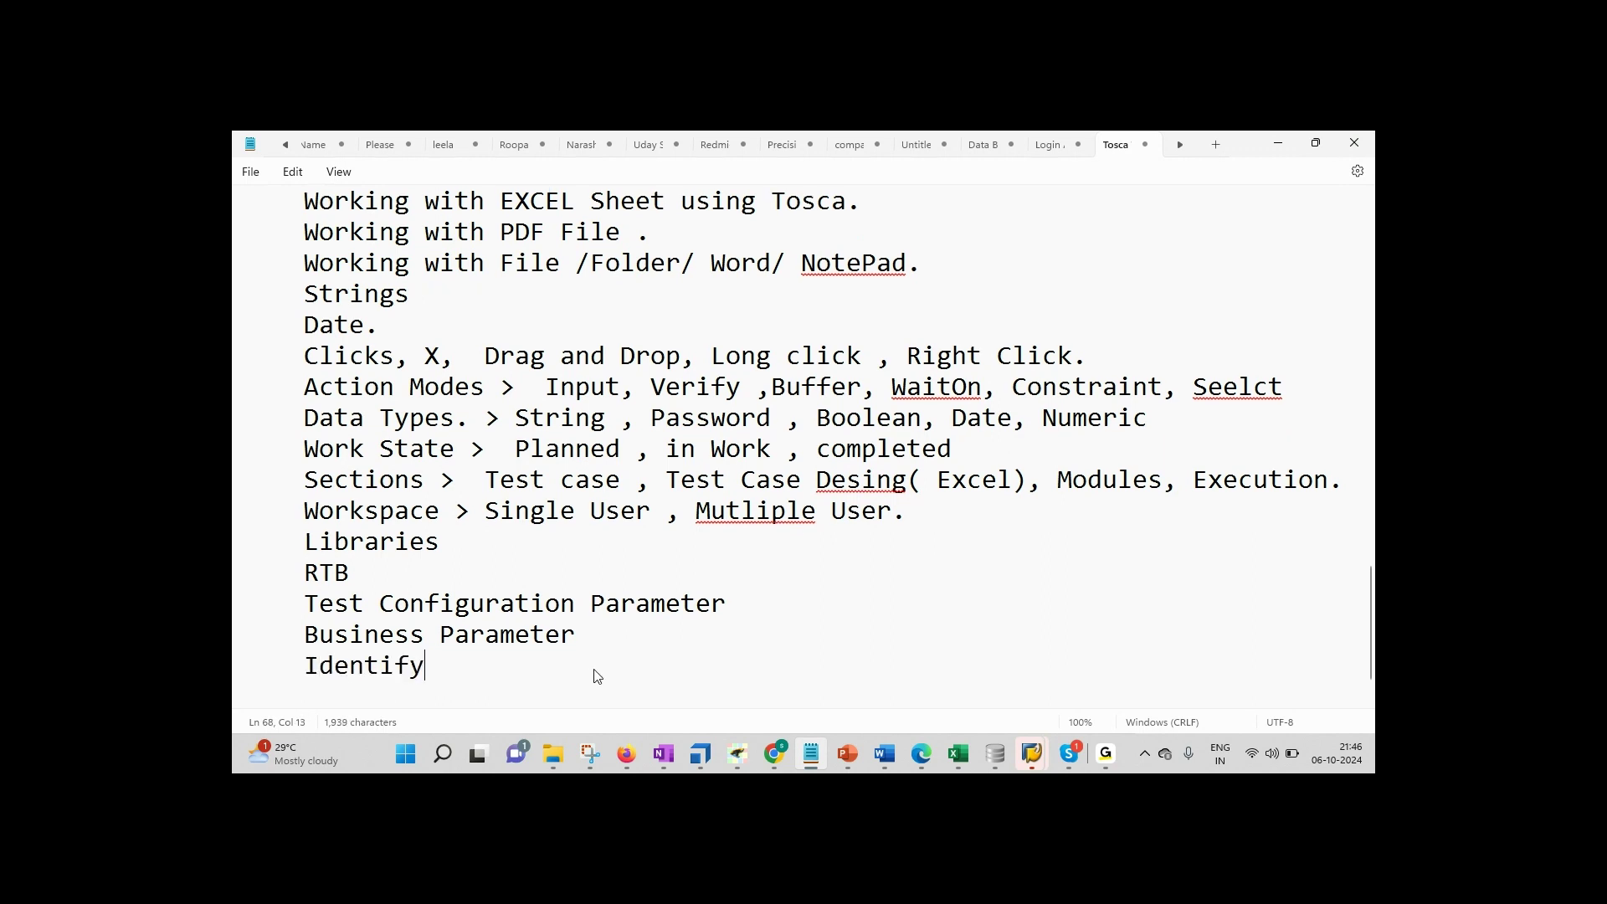
type("ing the Object")
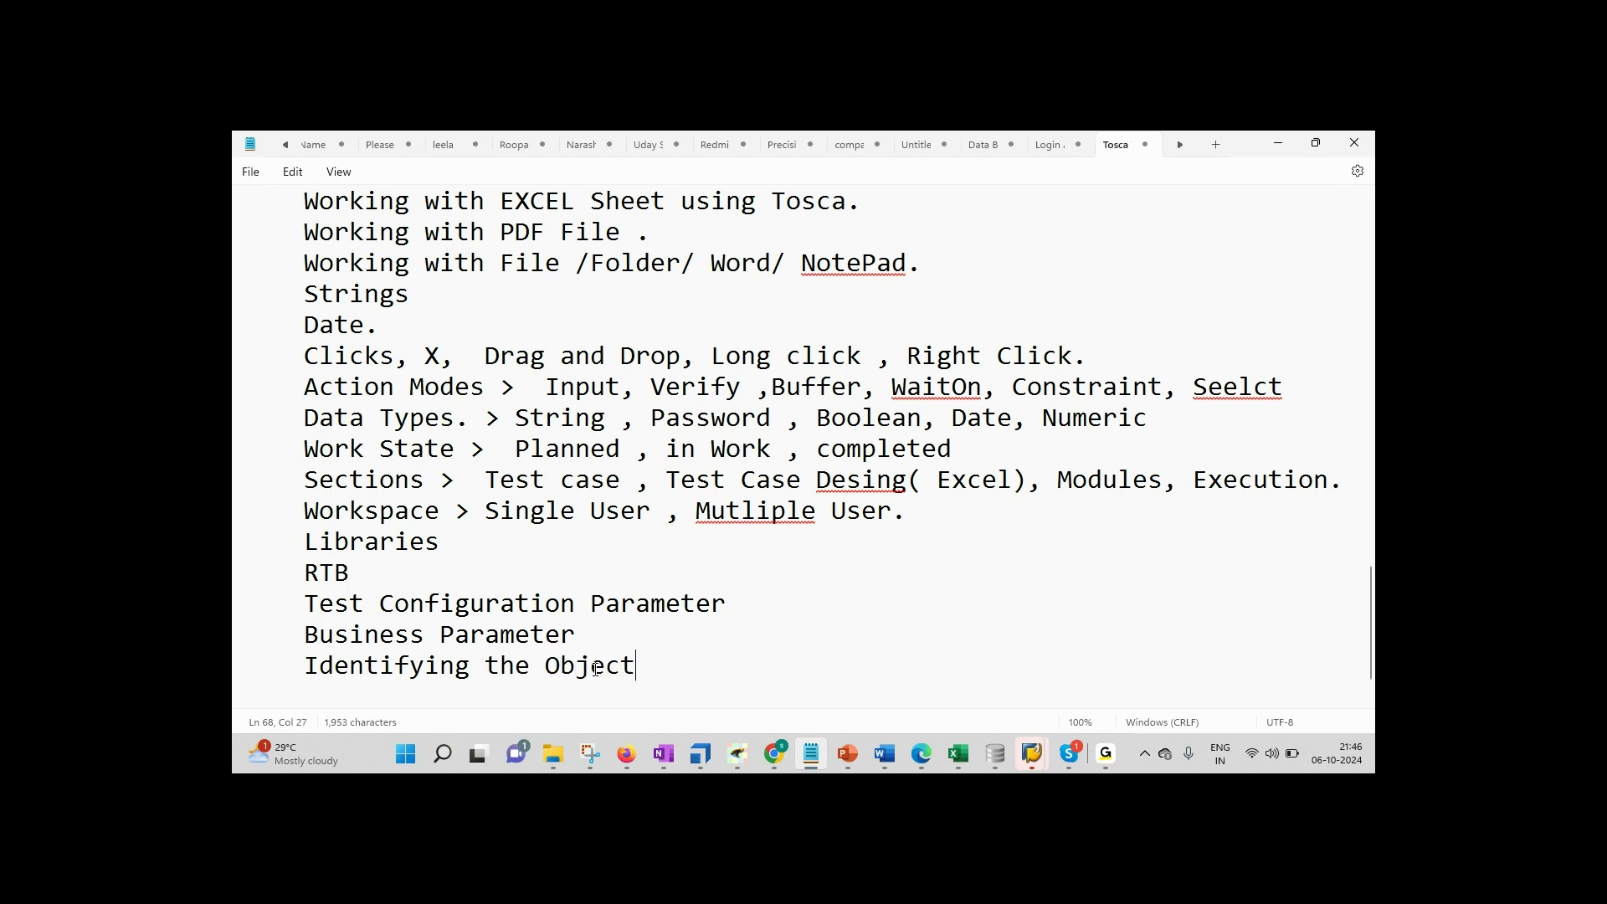
type(".")
key("Return")
key("Return")
key("Return")
key("Return")
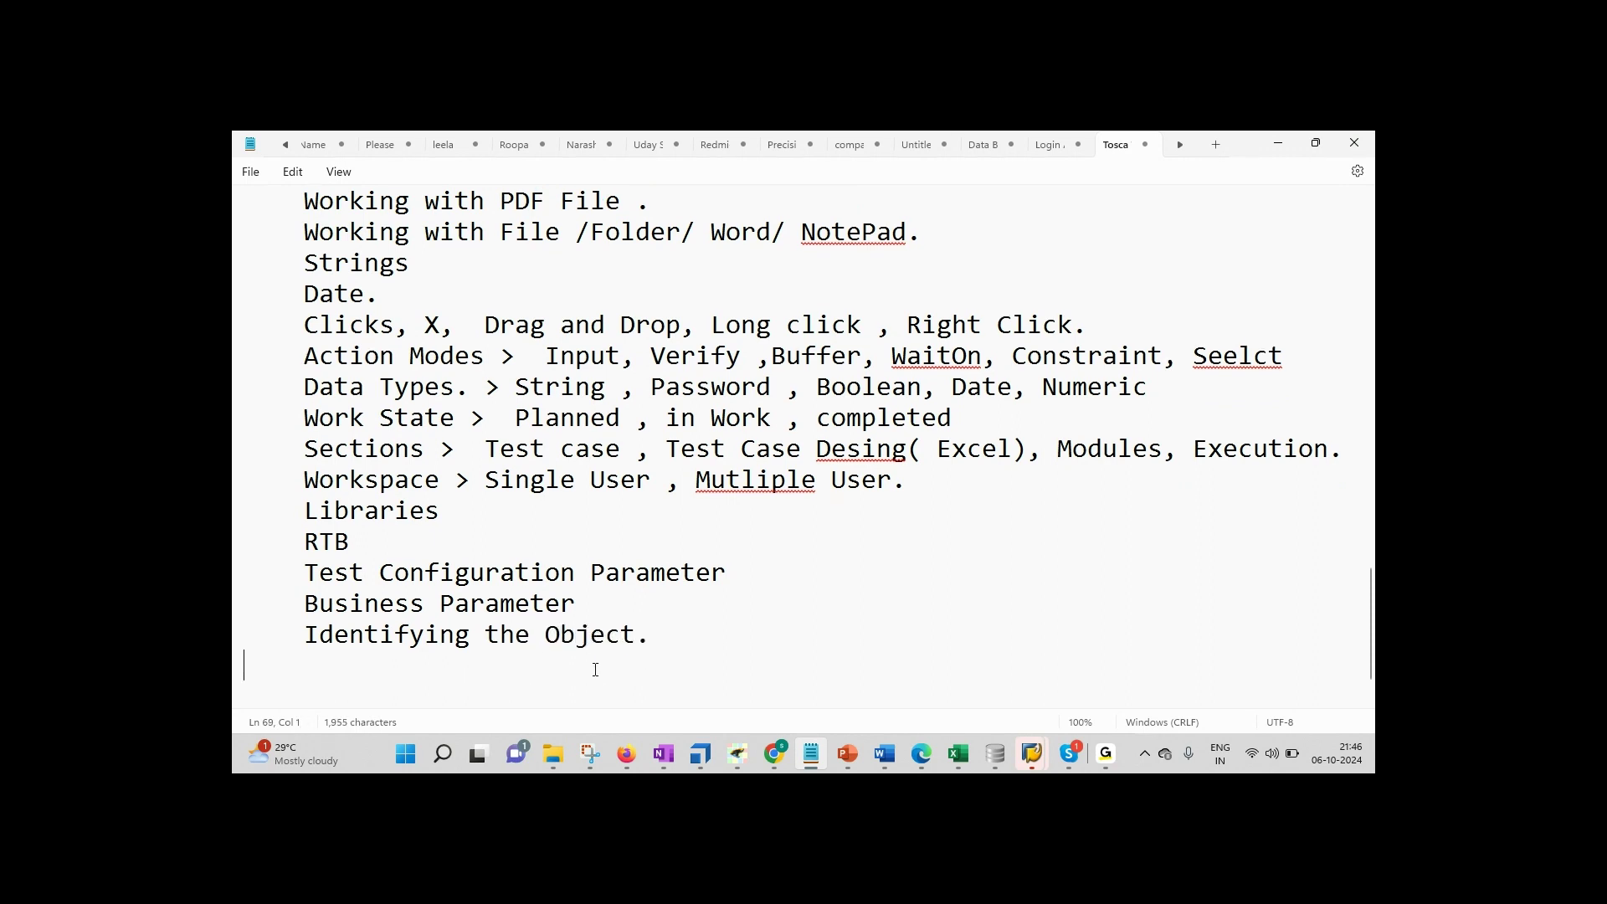
key("Up")
key("Up")
key("Up")
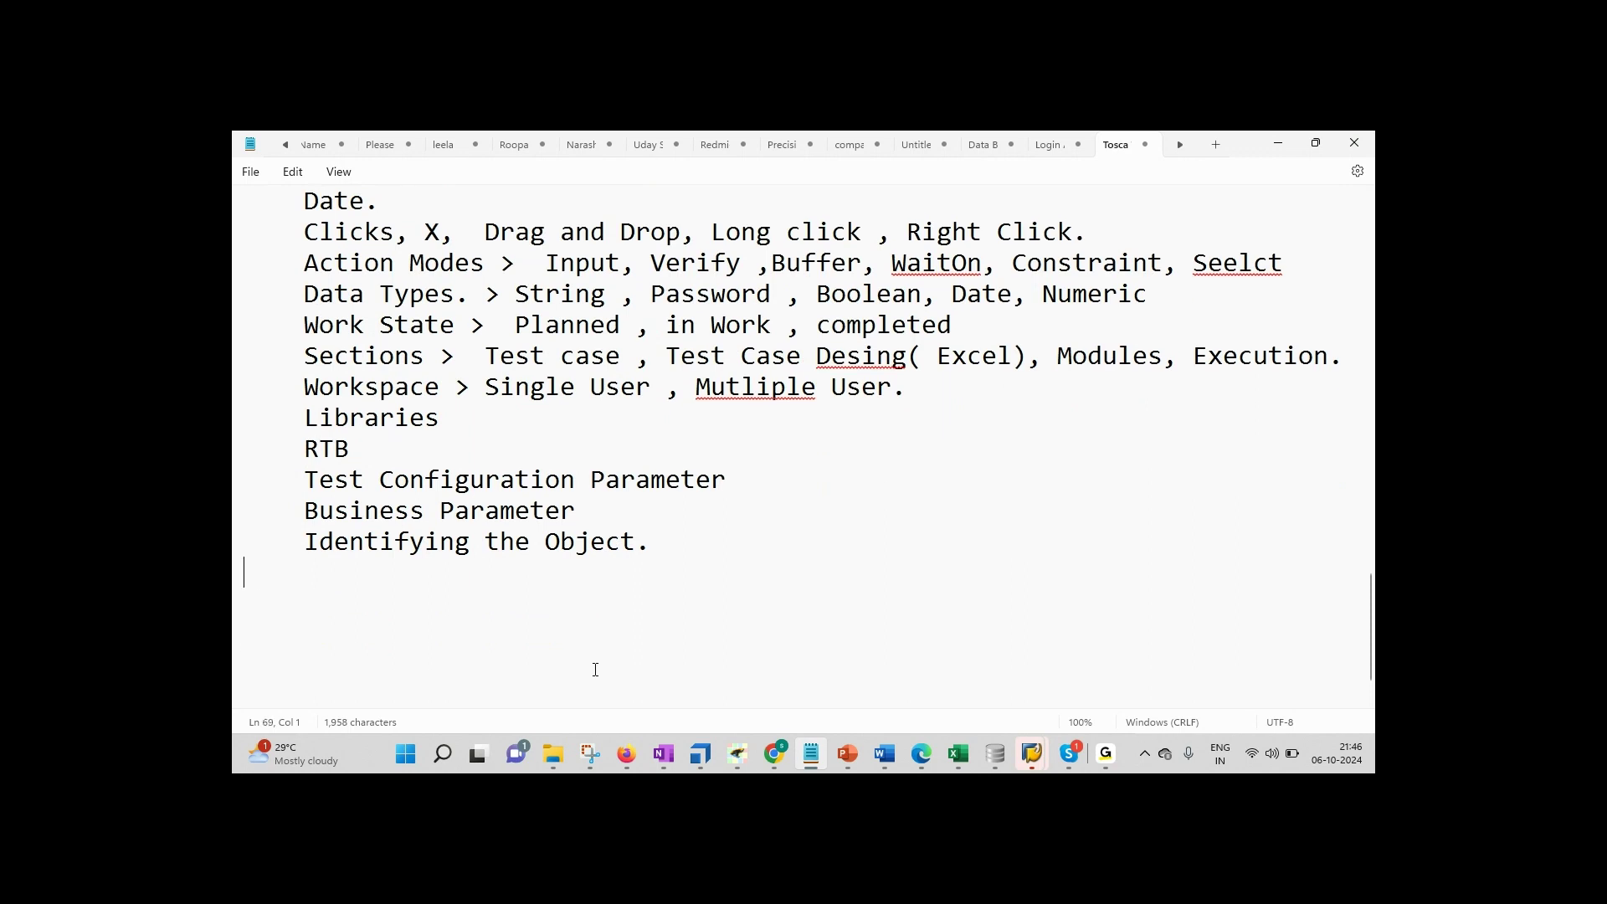
left_click(698, 749)
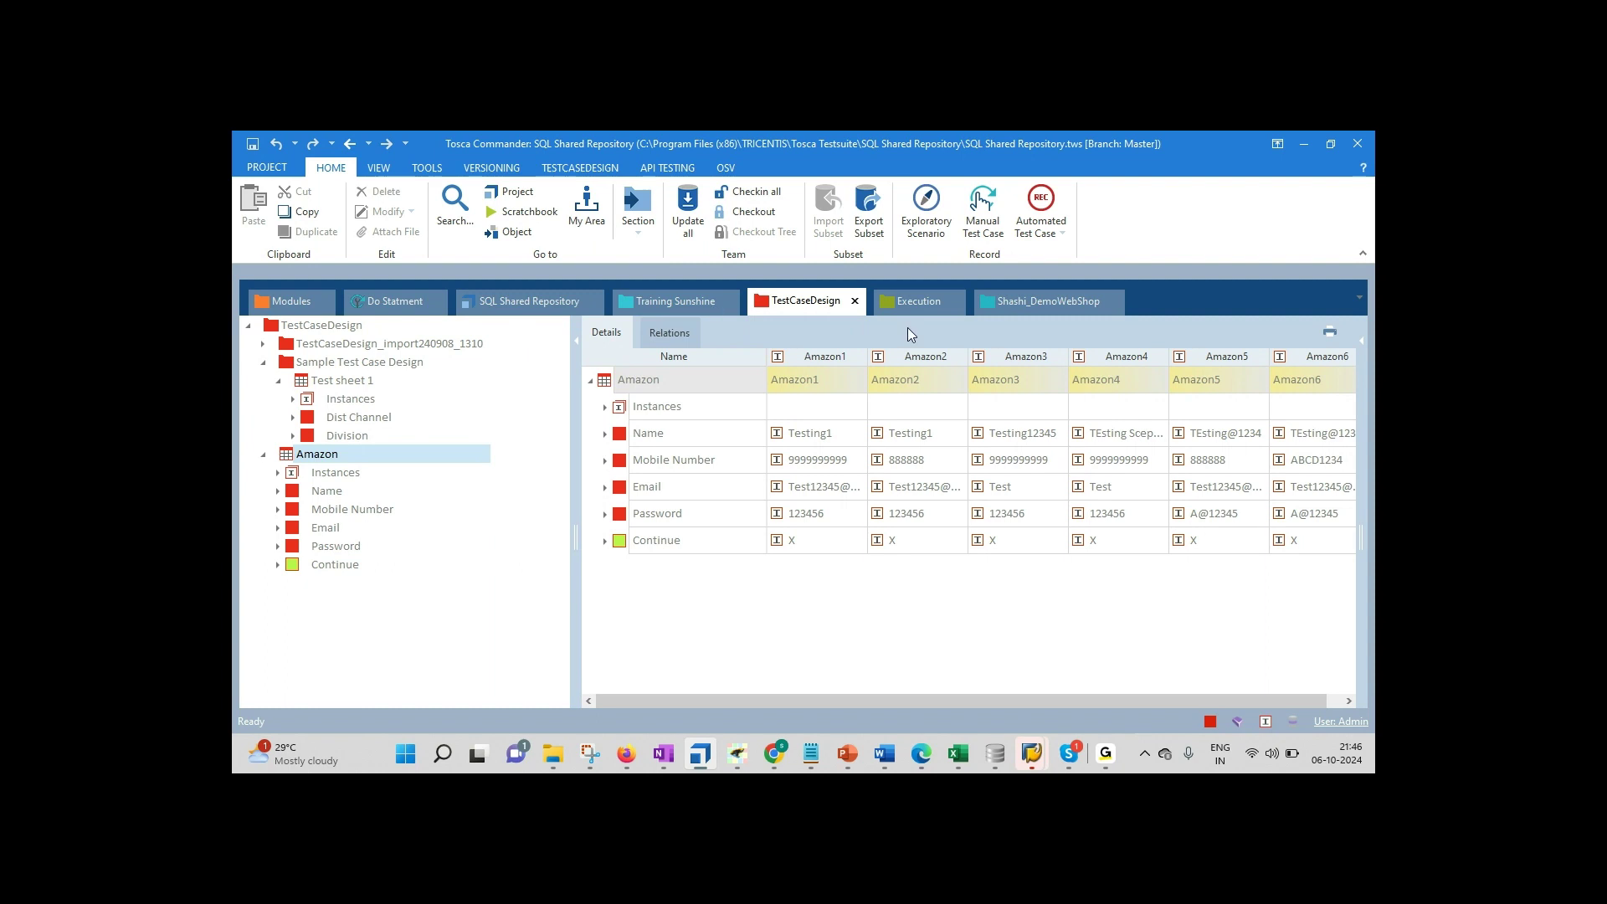
Step: Open the Shashi_DemoWebShop section and view the Mouse With Click, Interval and File test cases
left_click(1057, 299)
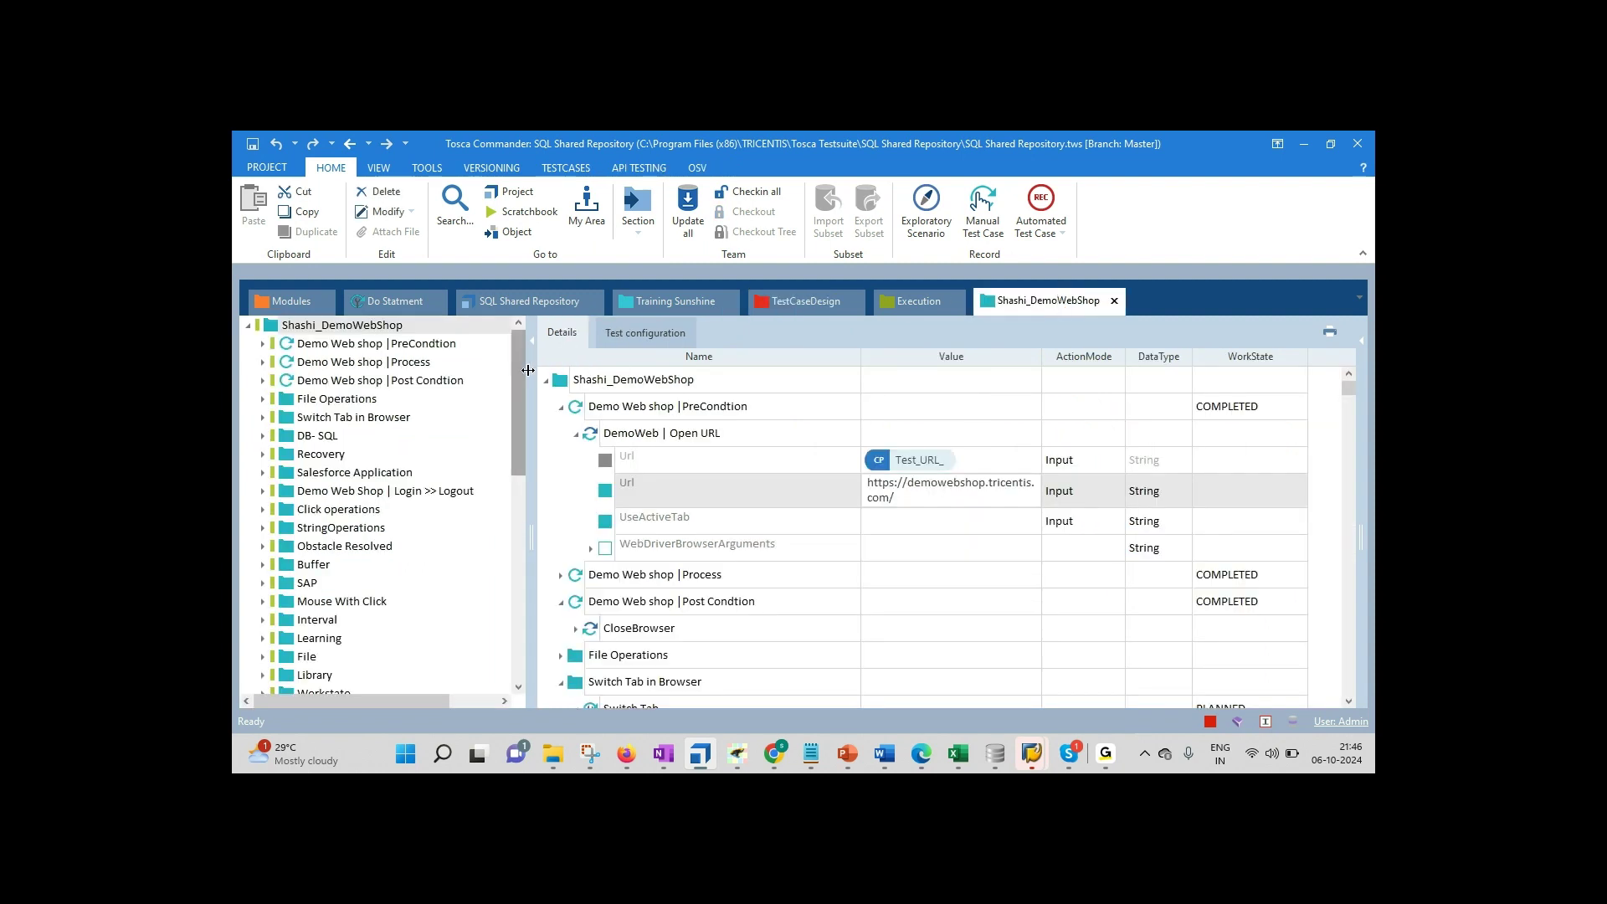
scroll(519, 376, "down", 1)
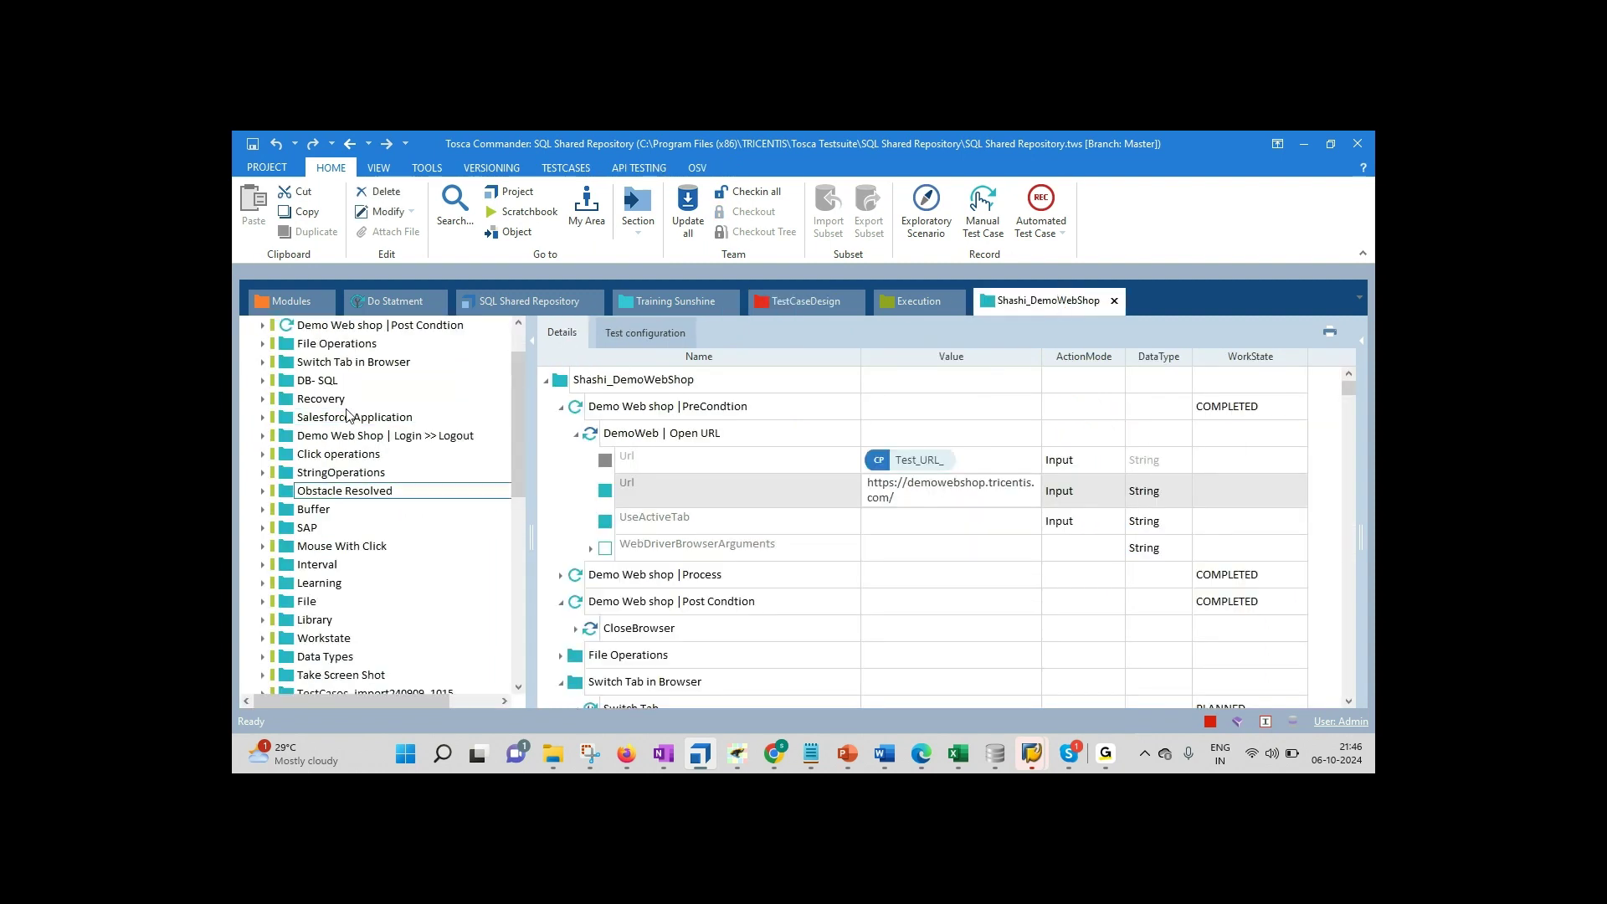
left_click_drag(522, 416, 521, 427)
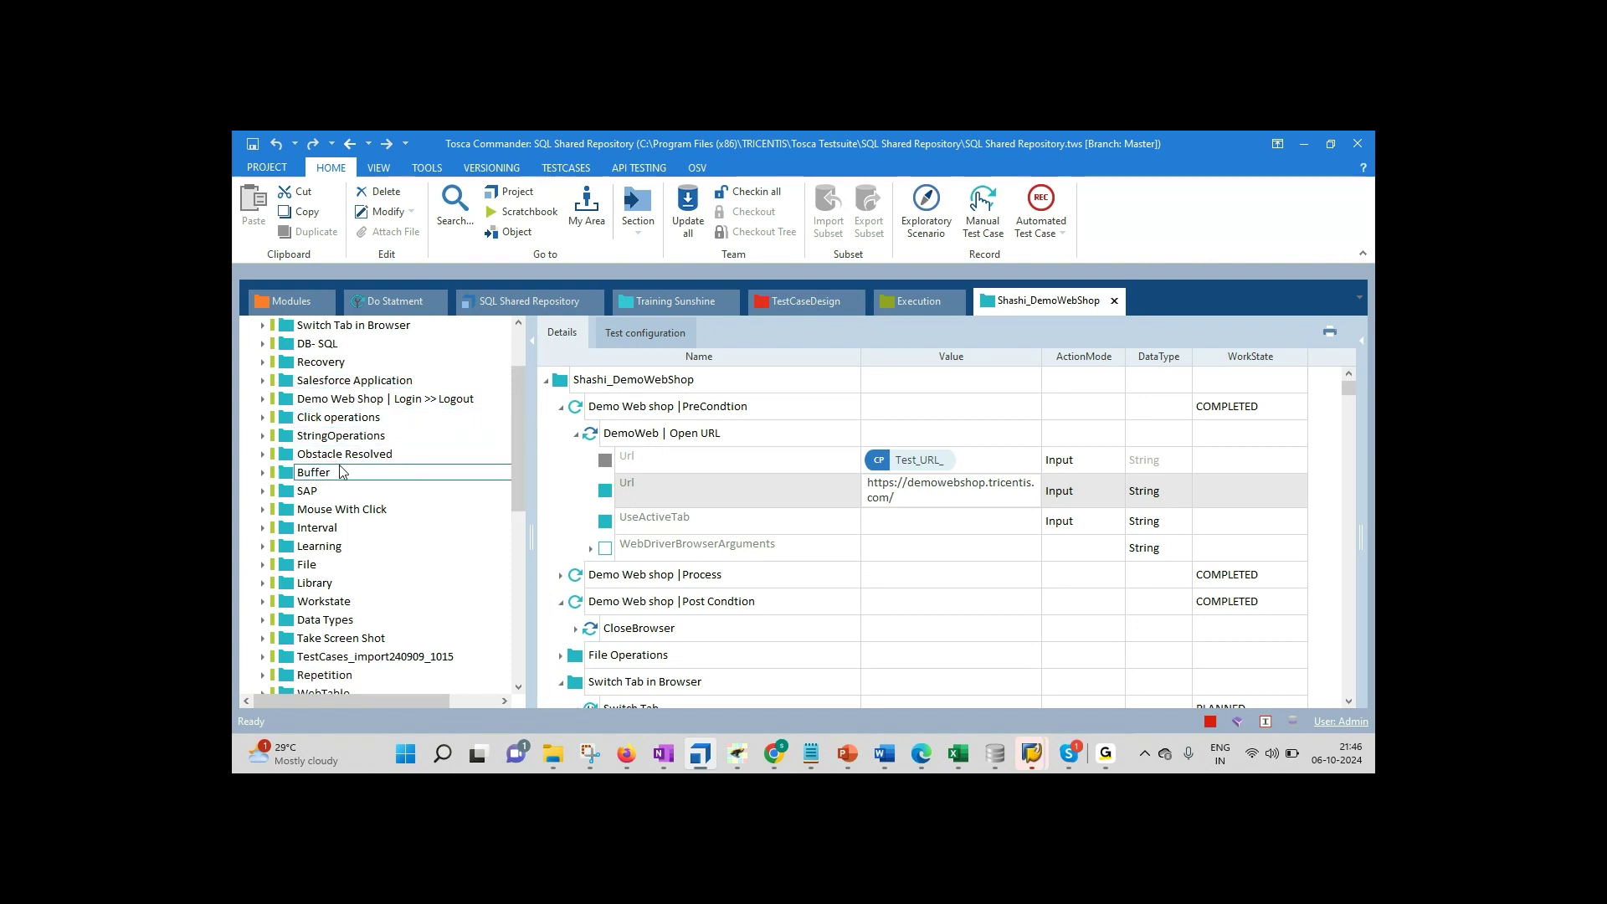
left_click(335, 511)
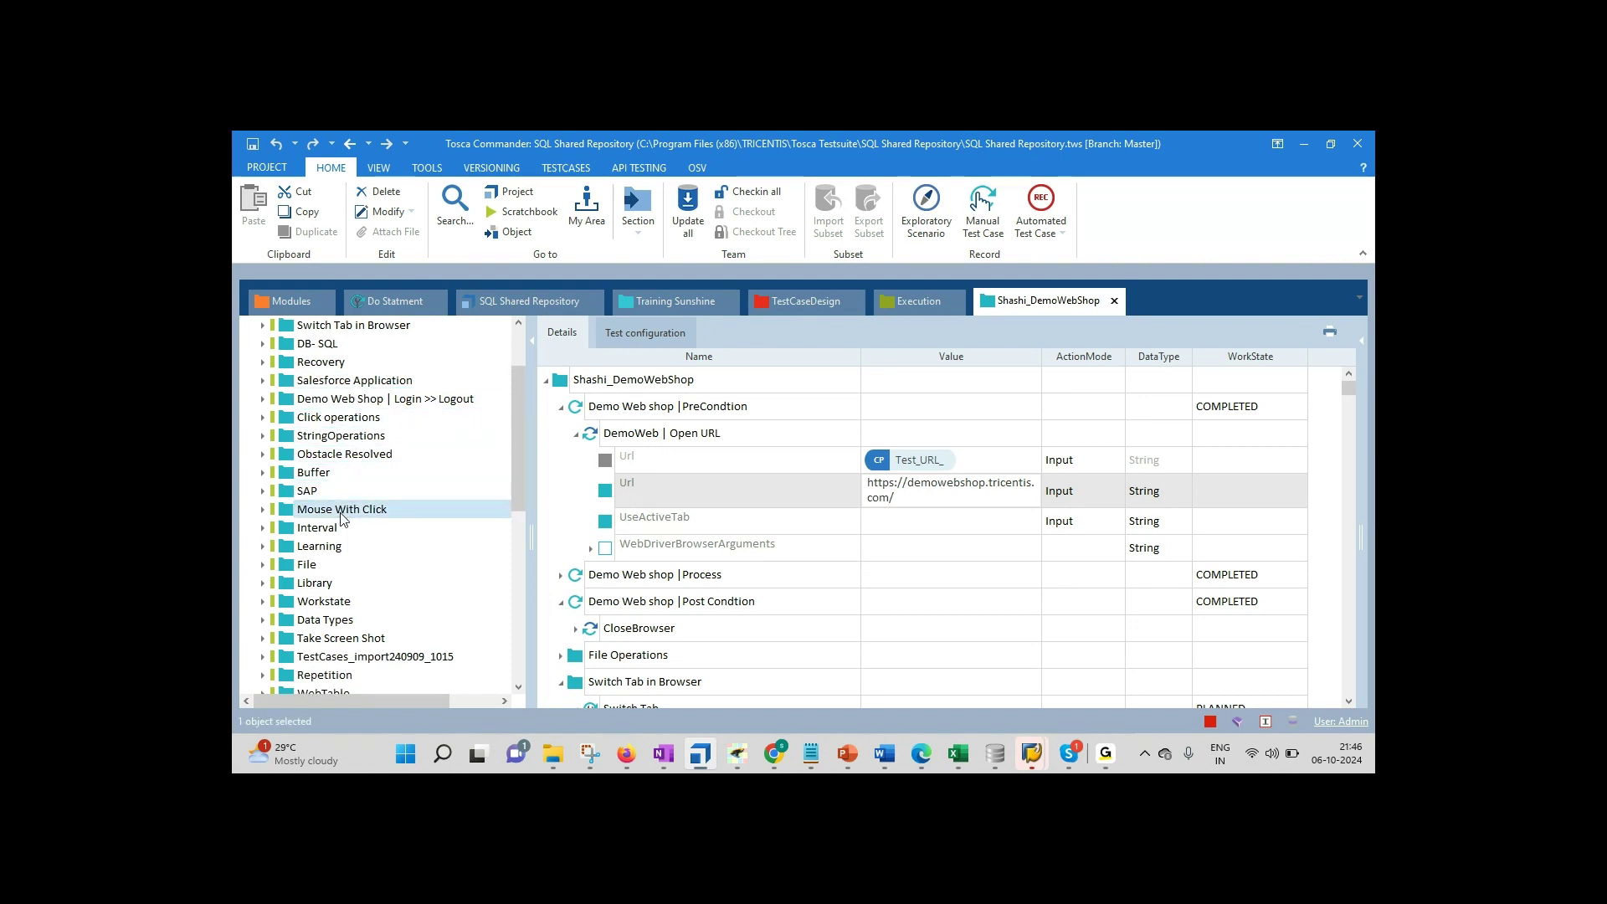
left_click(331, 529)
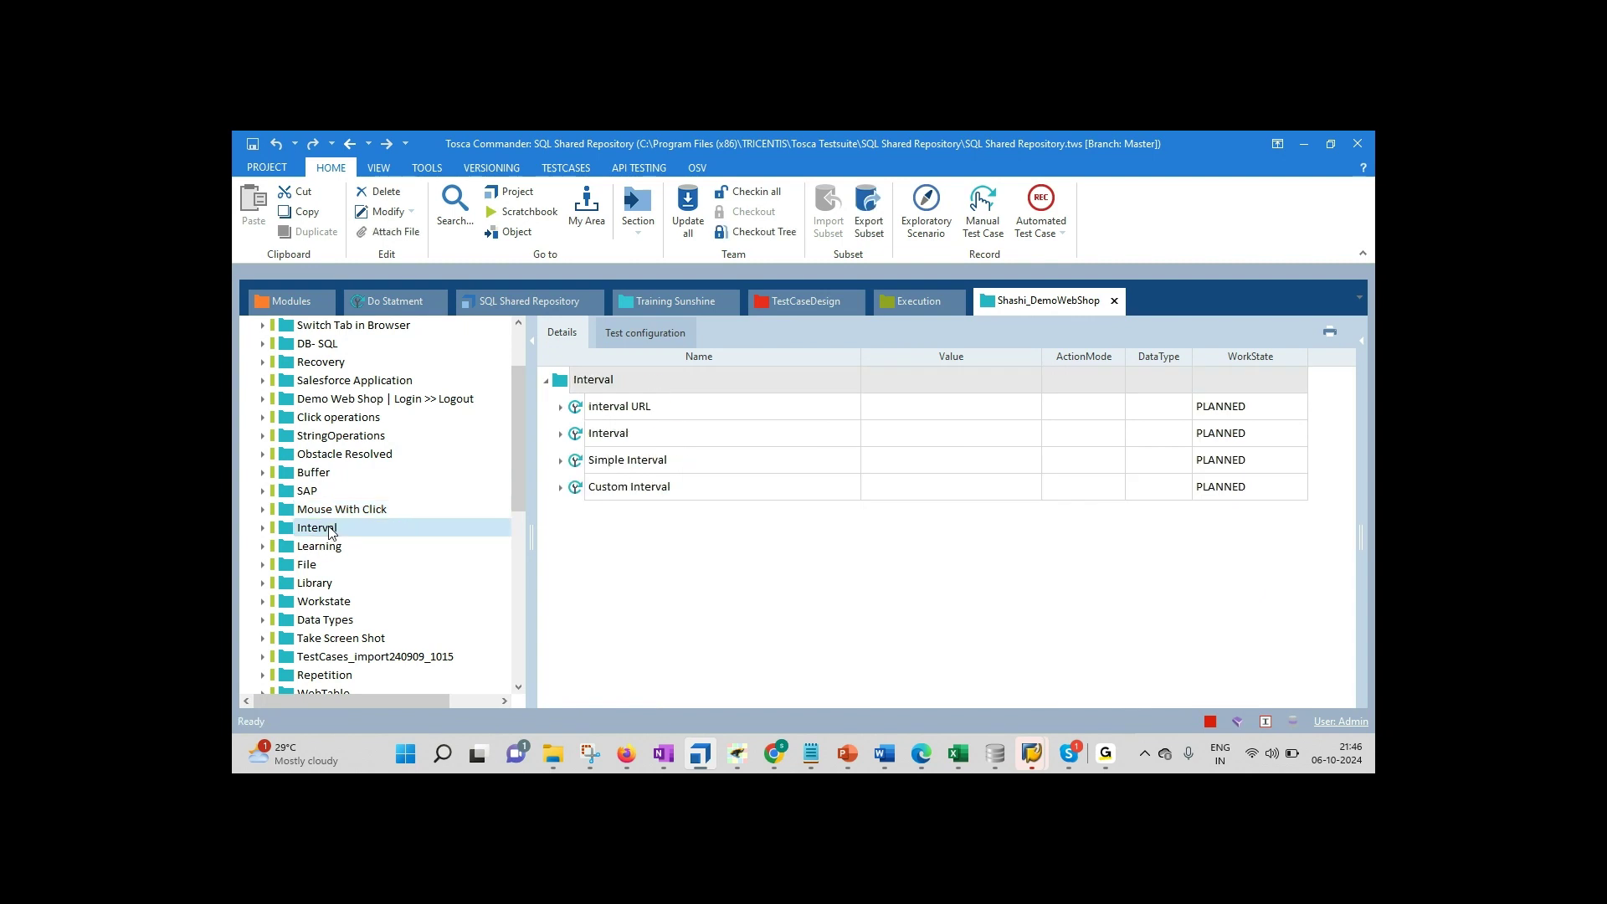
left_click(311, 564)
Step: Browse the Data Types, Take Screen Shot, Repetition and WebTable test cases, then return to Notepad
scroll(376, 544, "down", 1)
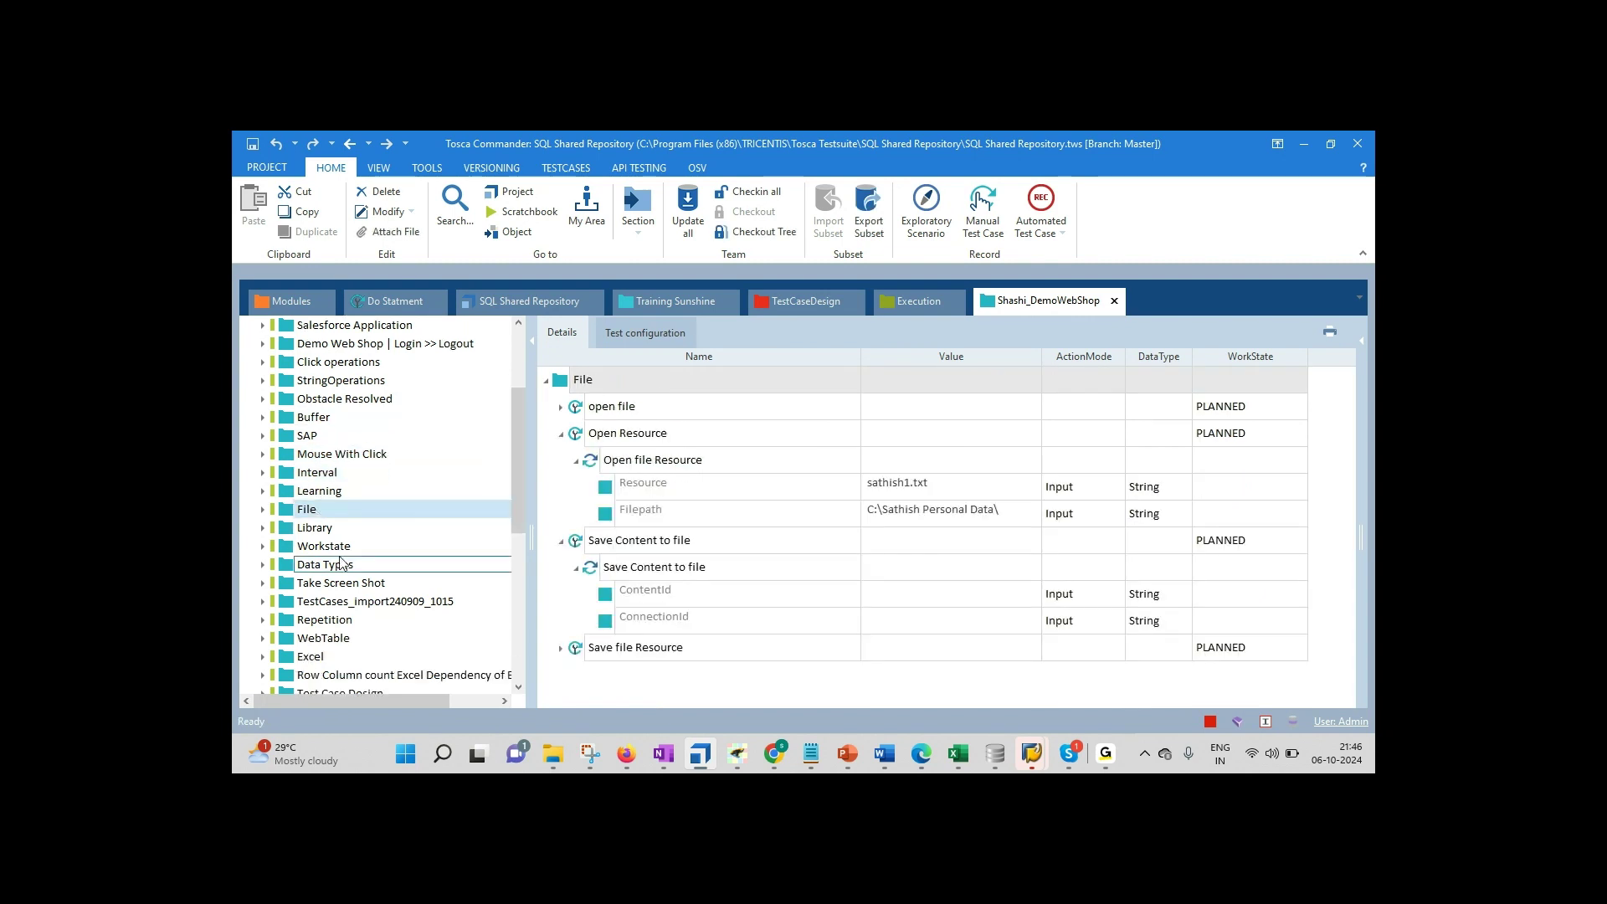
left_click(365, 564)
left_click_drag(515, 502, 519, 544)
left_click(360, 529)
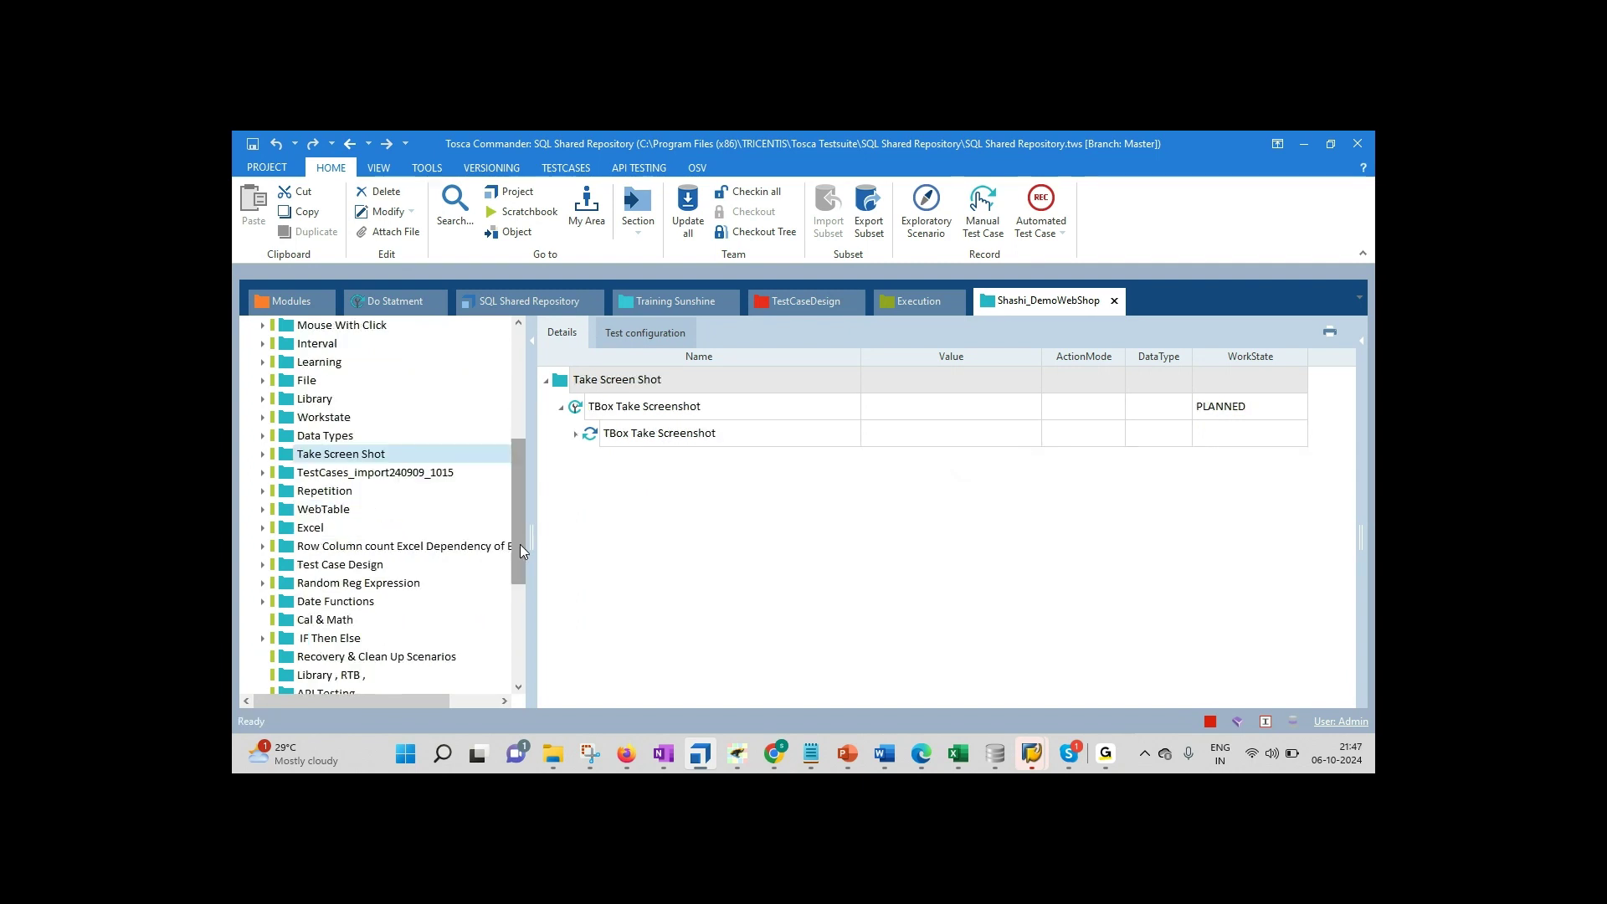
left_click(311, 491)
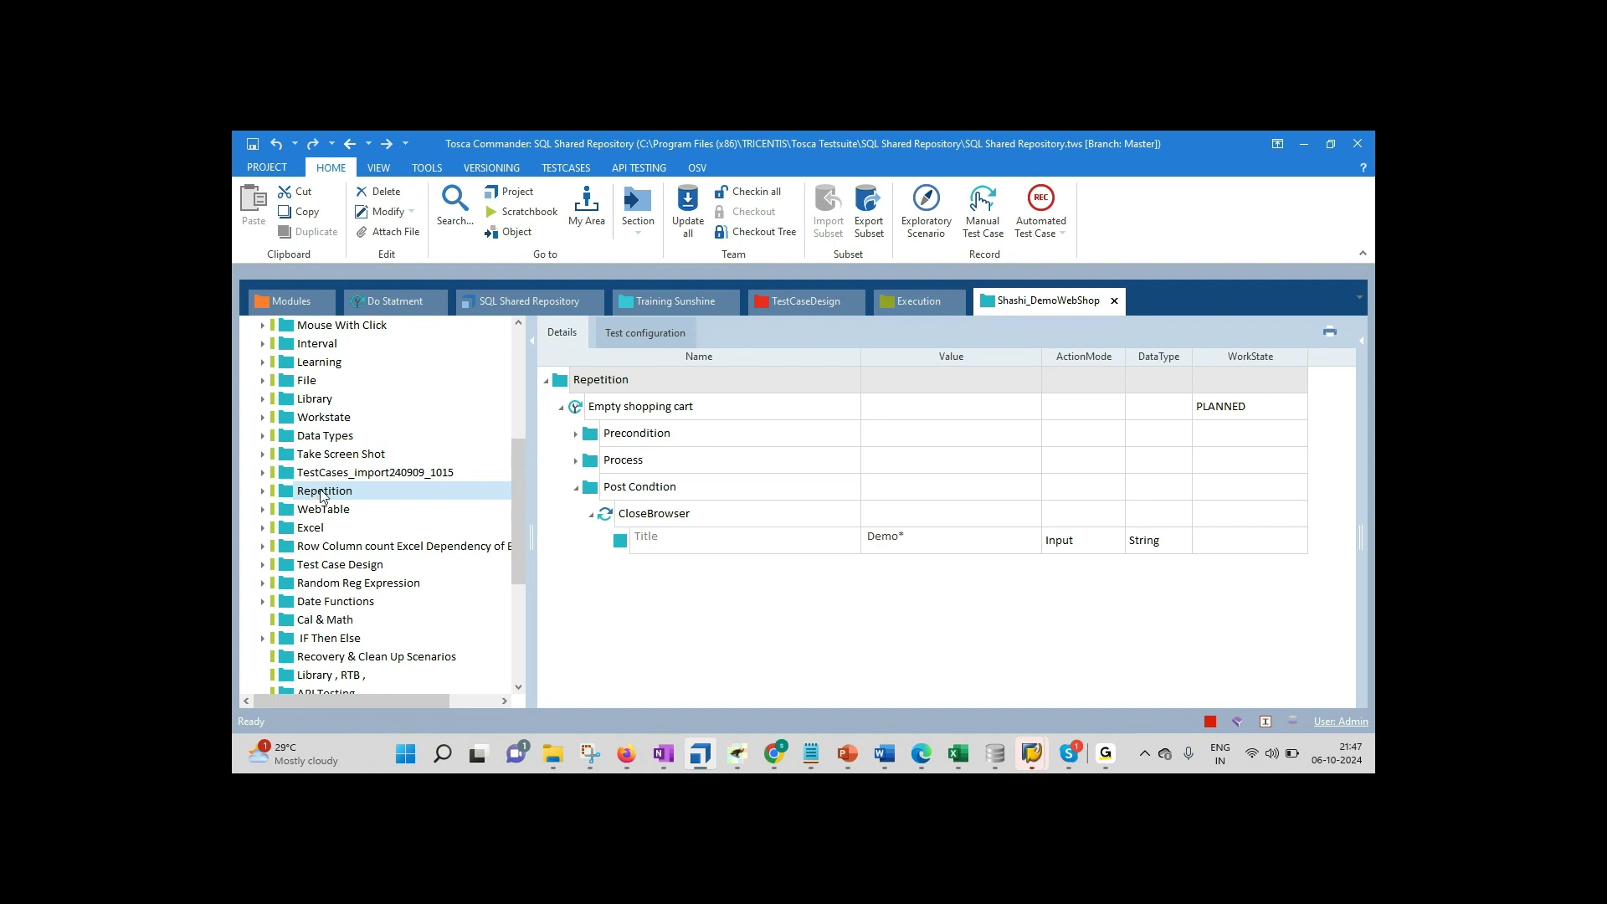
left_click(327, 511)
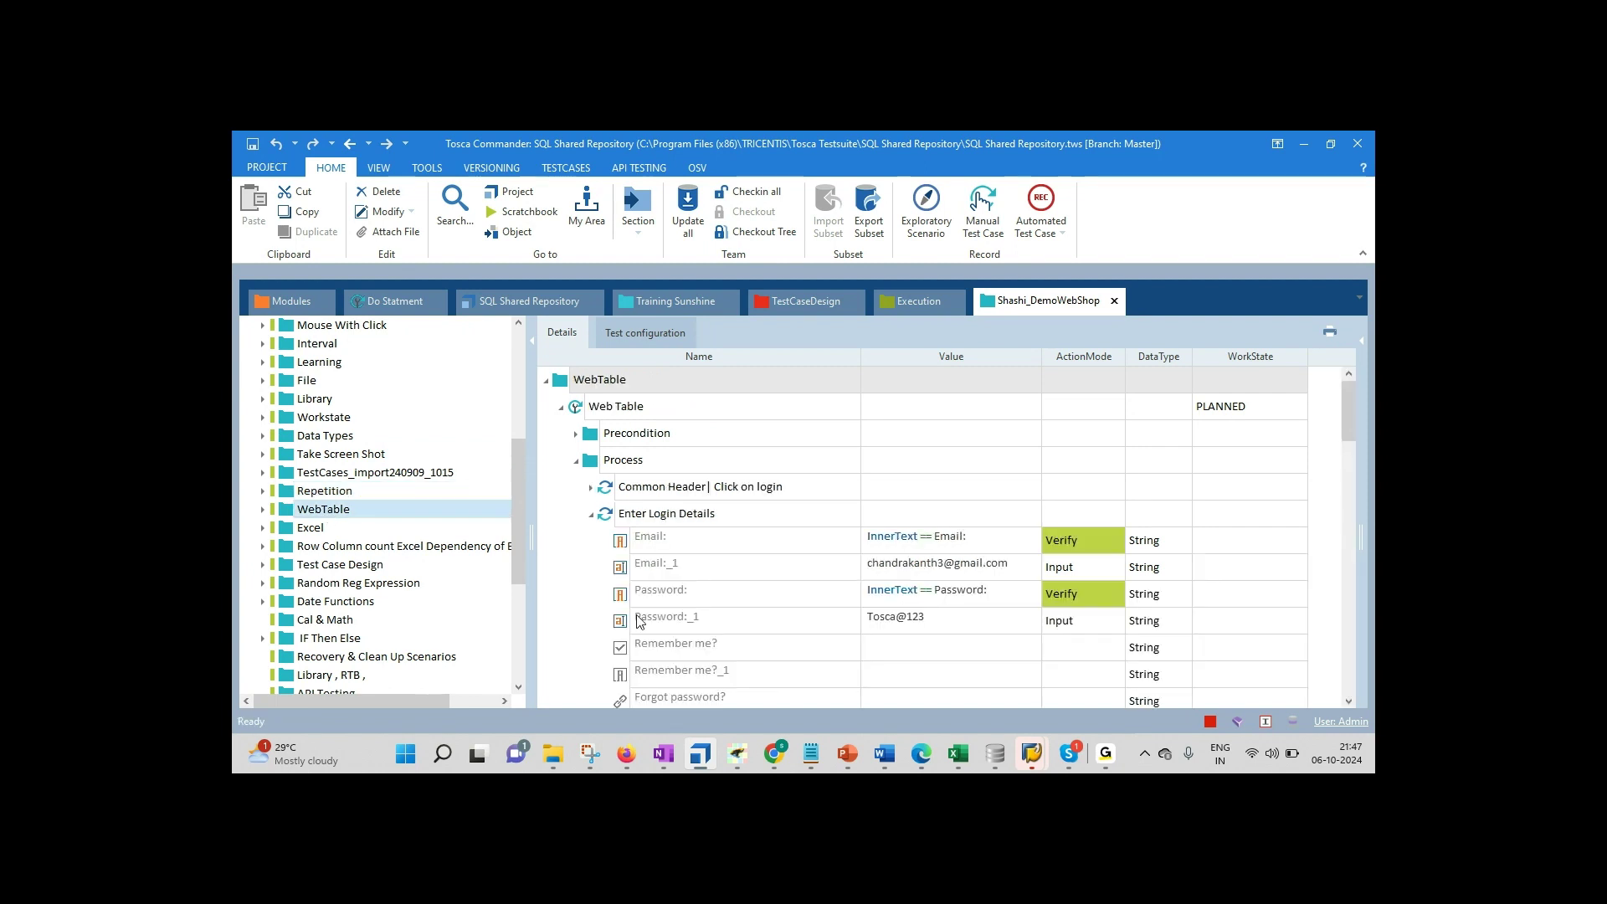
left_click(810, 753)
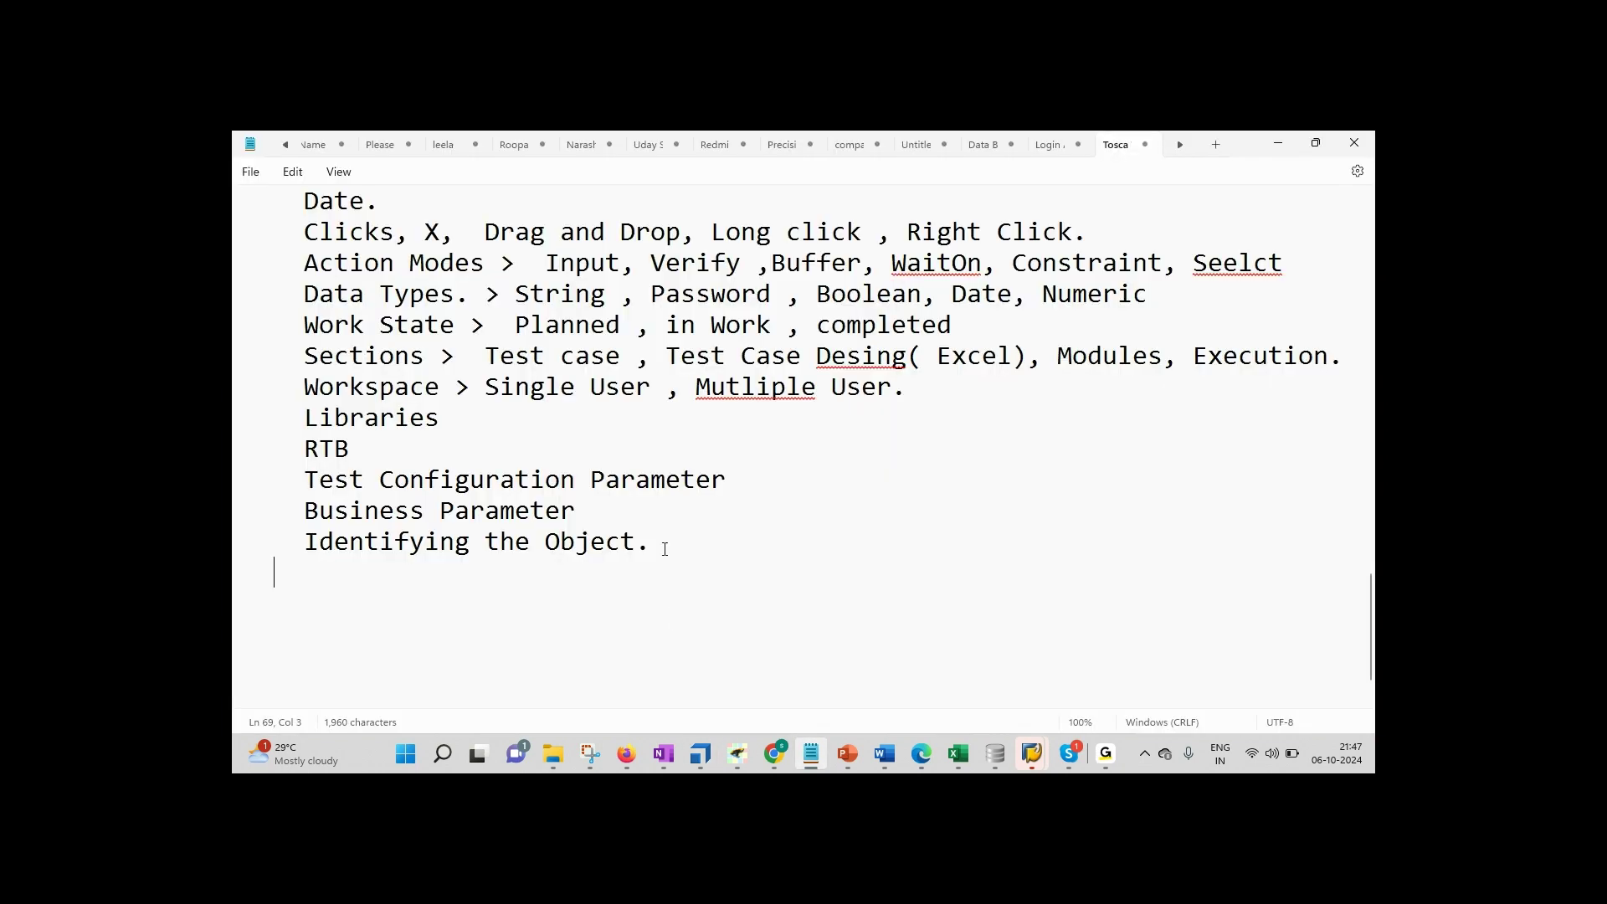
Step: Add a 'Repetition' line to the syllabus, correcting the misspelling
key("Return")
type("Repe")
type("tion")
key("BackSpace")
key("BackSpace")
key("BackSpace")
key("BackSpace")
key("BackSpace")
type("tition")
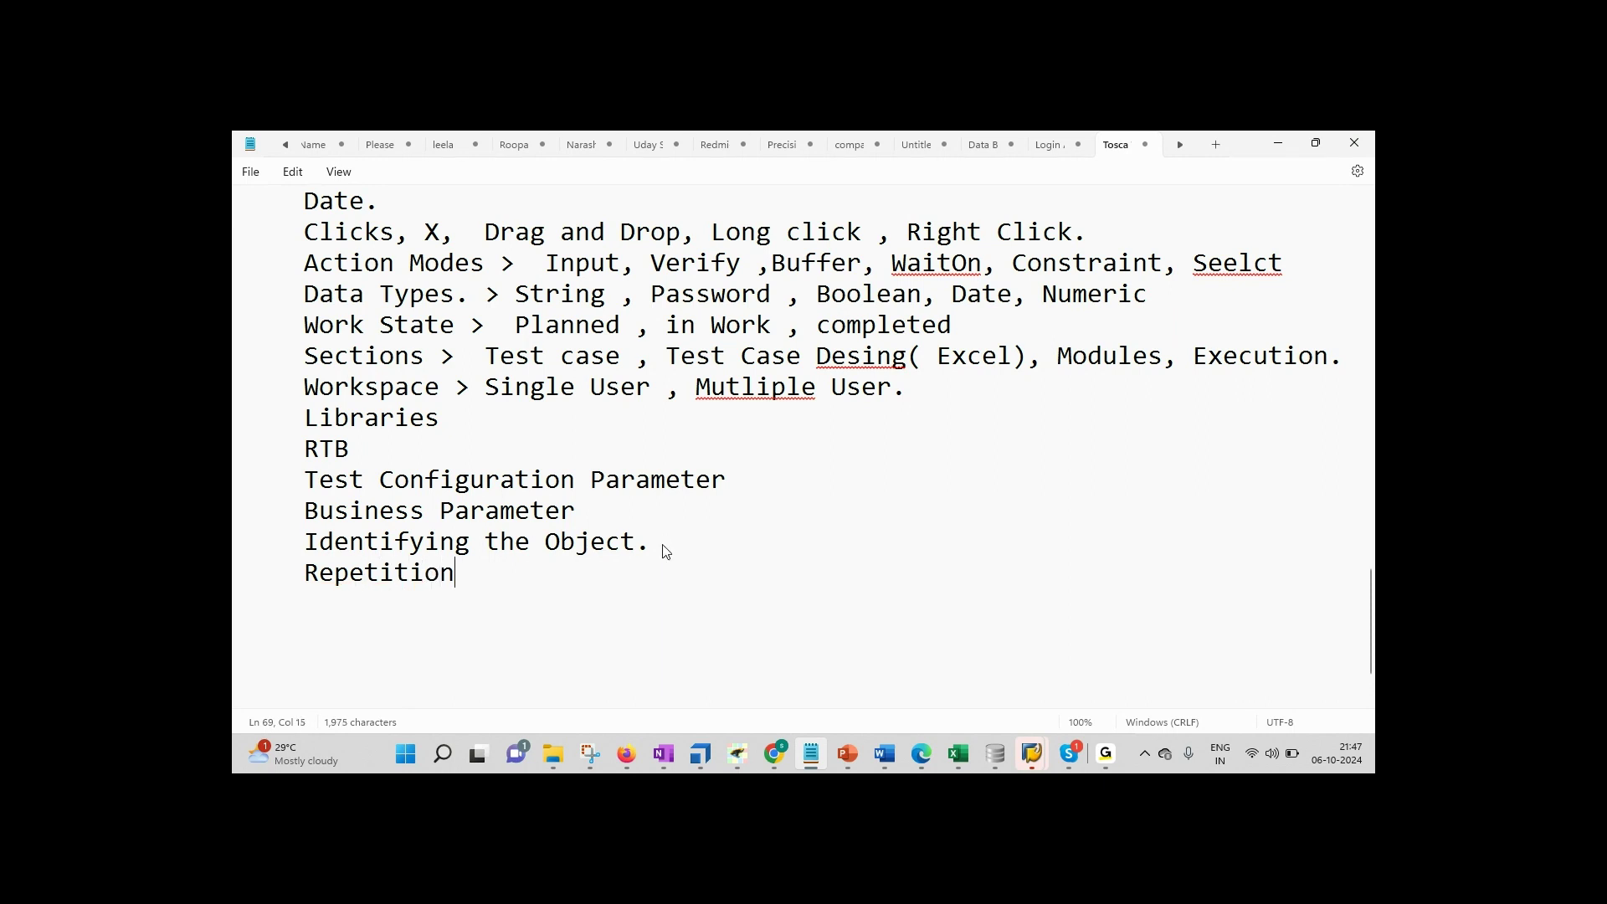
key("Return")
Step: Add the line 'WebTable > Row , Coloums , Fetch', fixing the typos along the way
type("WebTable.")
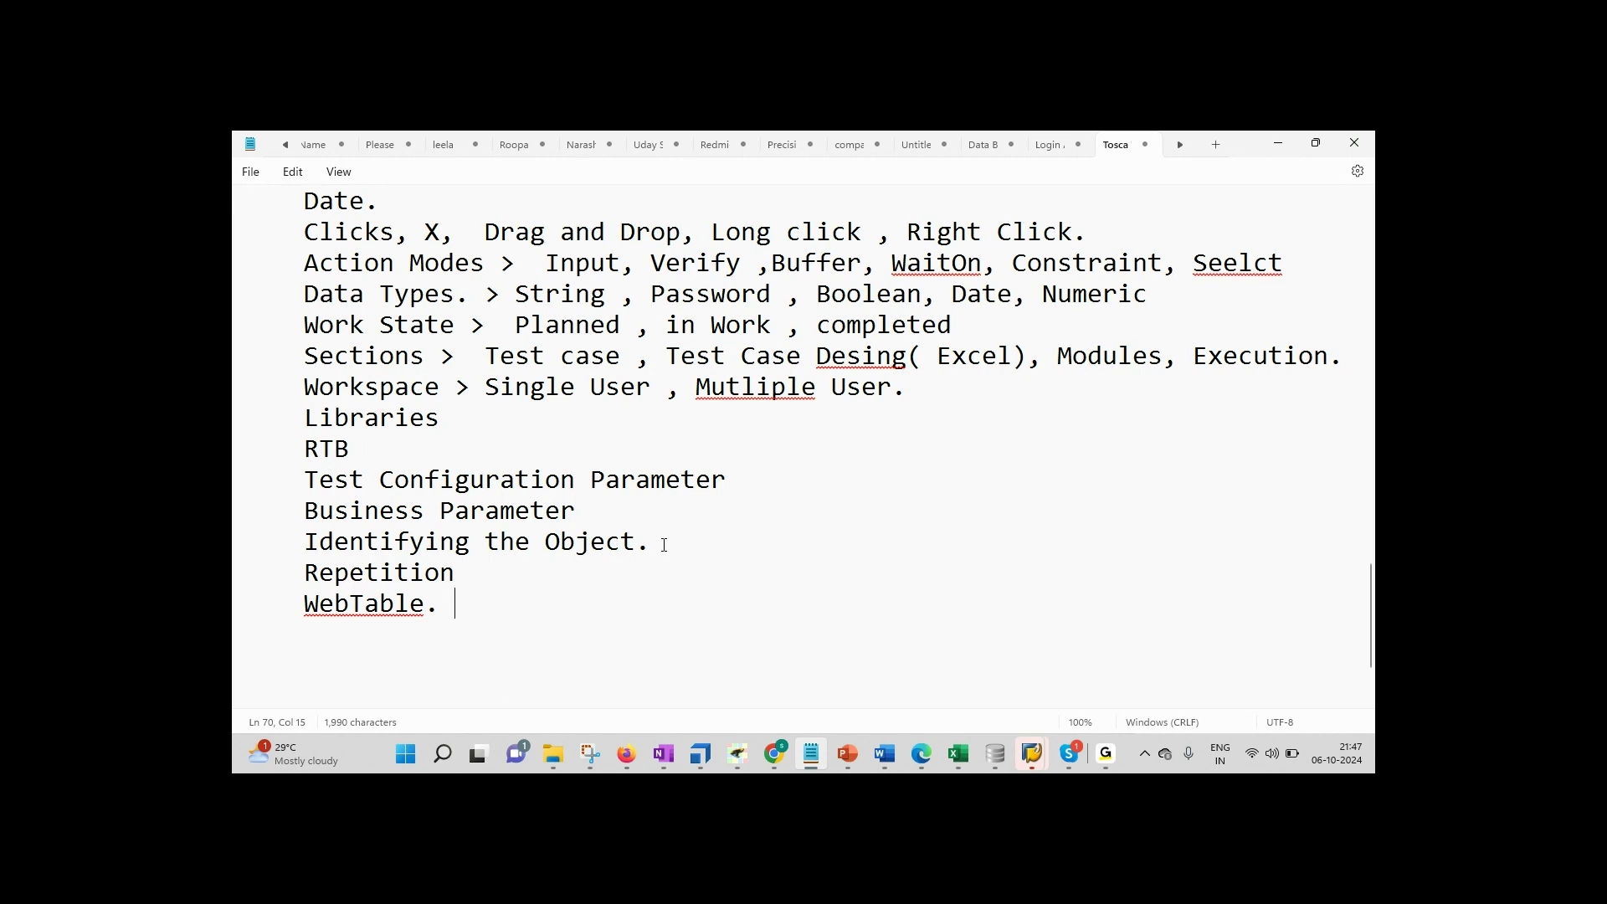
key("BackSpace")
key("BackSpace")
type("> Row , Coloum")
key("BackSpace")
type("s ")
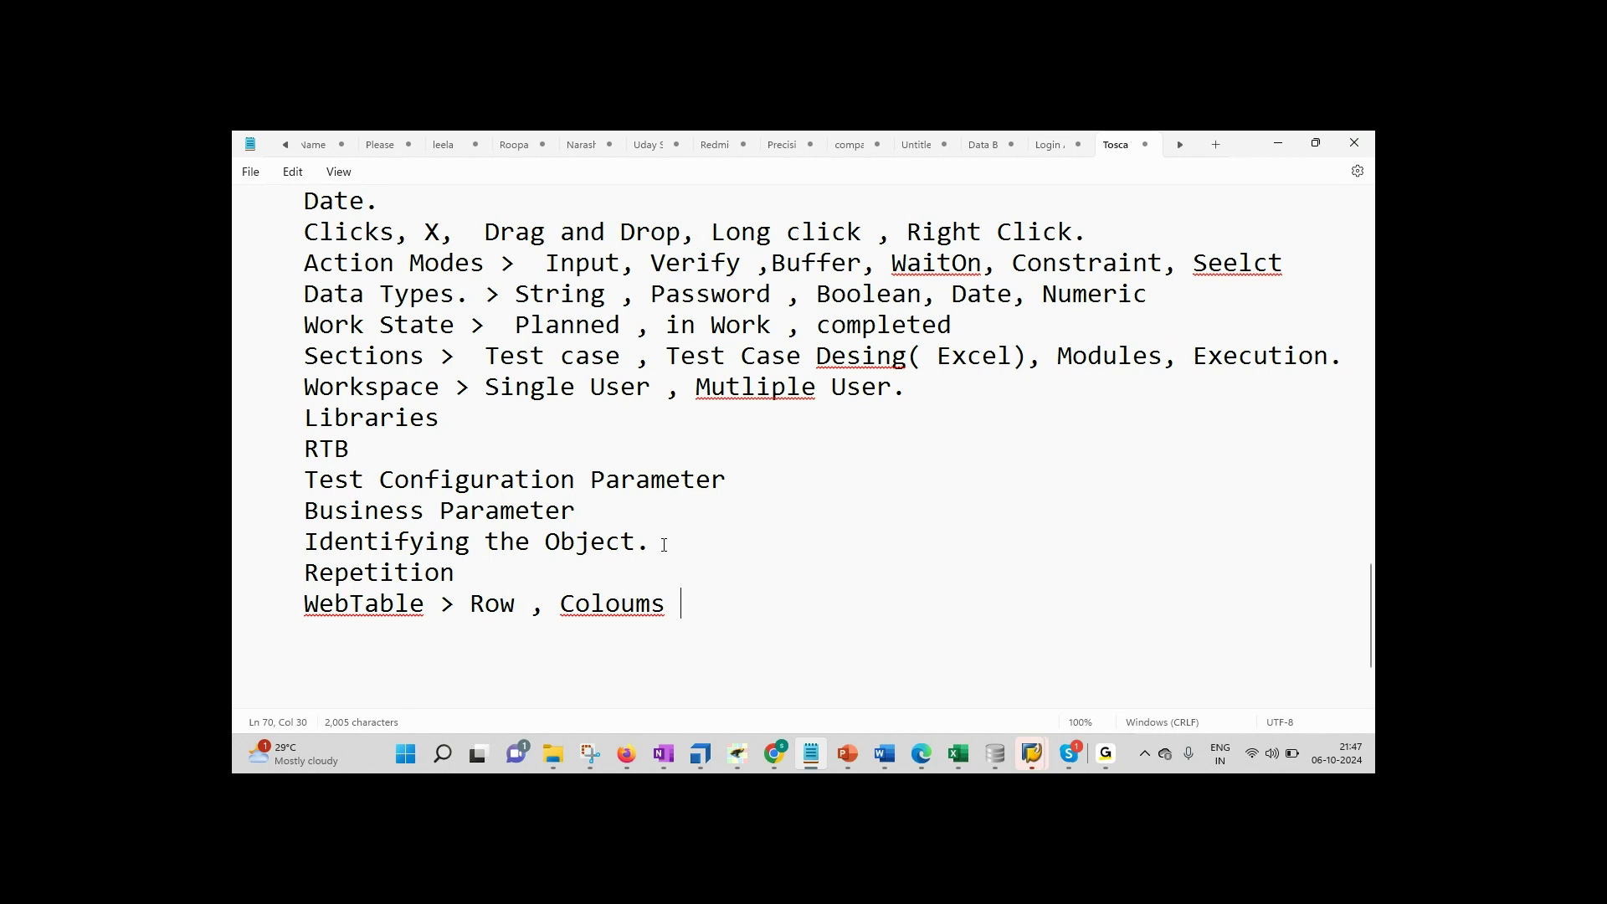
type(", Tech")
key("BackSpace")
key("BackSpace")
key("BackSpace")
key("BackSpace")
key("BackSpace")
type("Fect")
type("h")
key("BackSpace")
key("Right")
type("c")
key("End")
Step: Add a 'Random String,' line, then view the IF Then Else test case in Tosca Commander
key("Return")
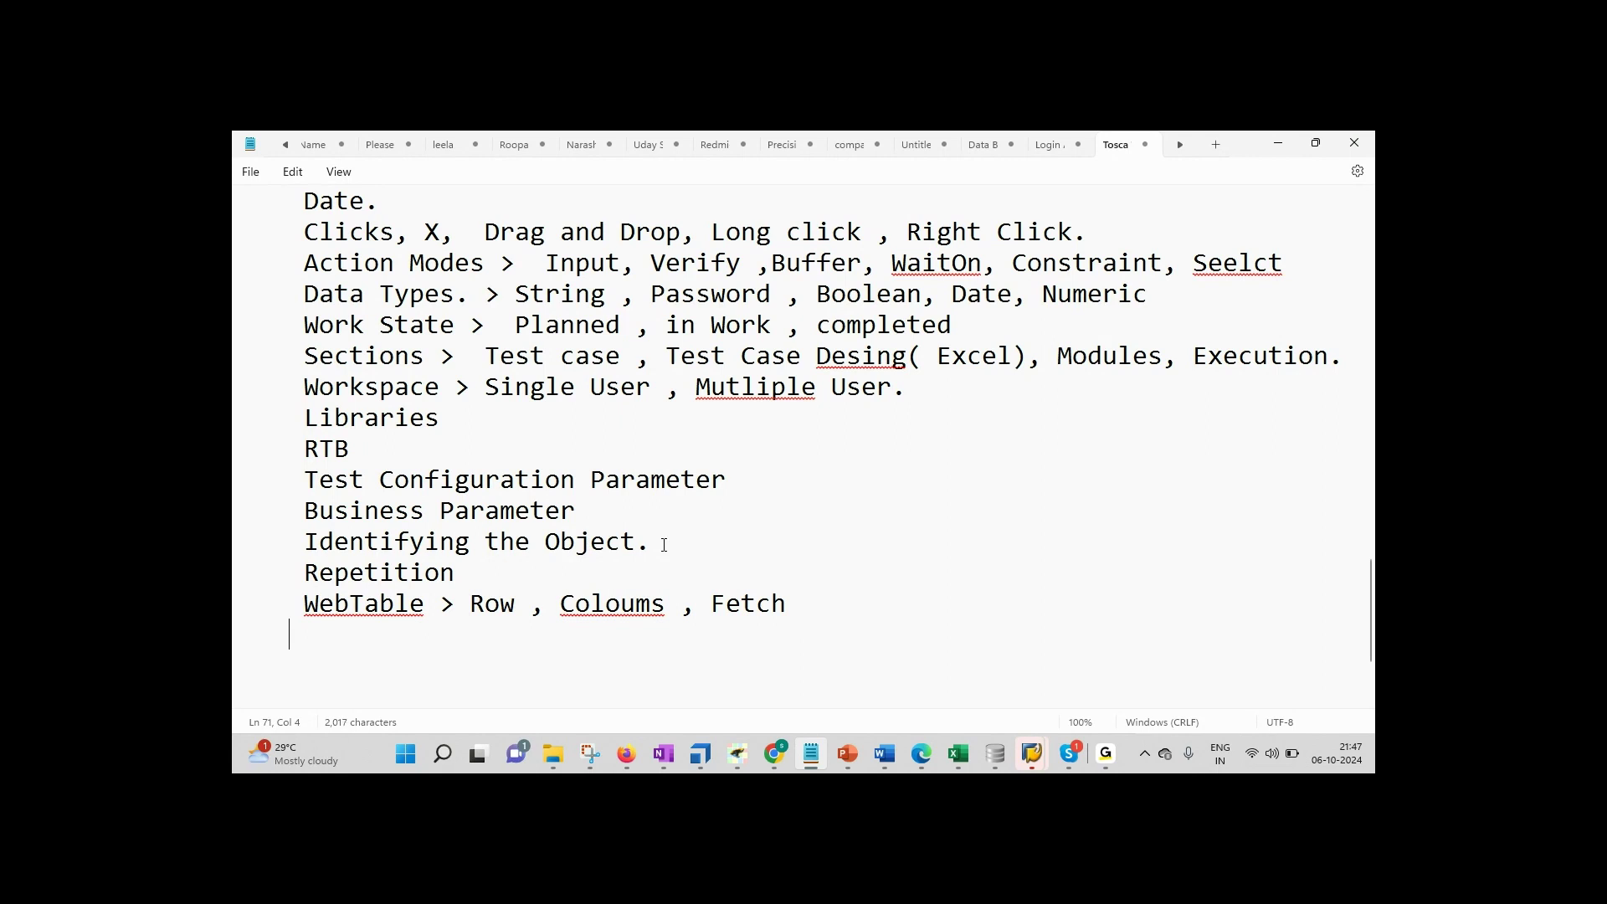
type("Random")
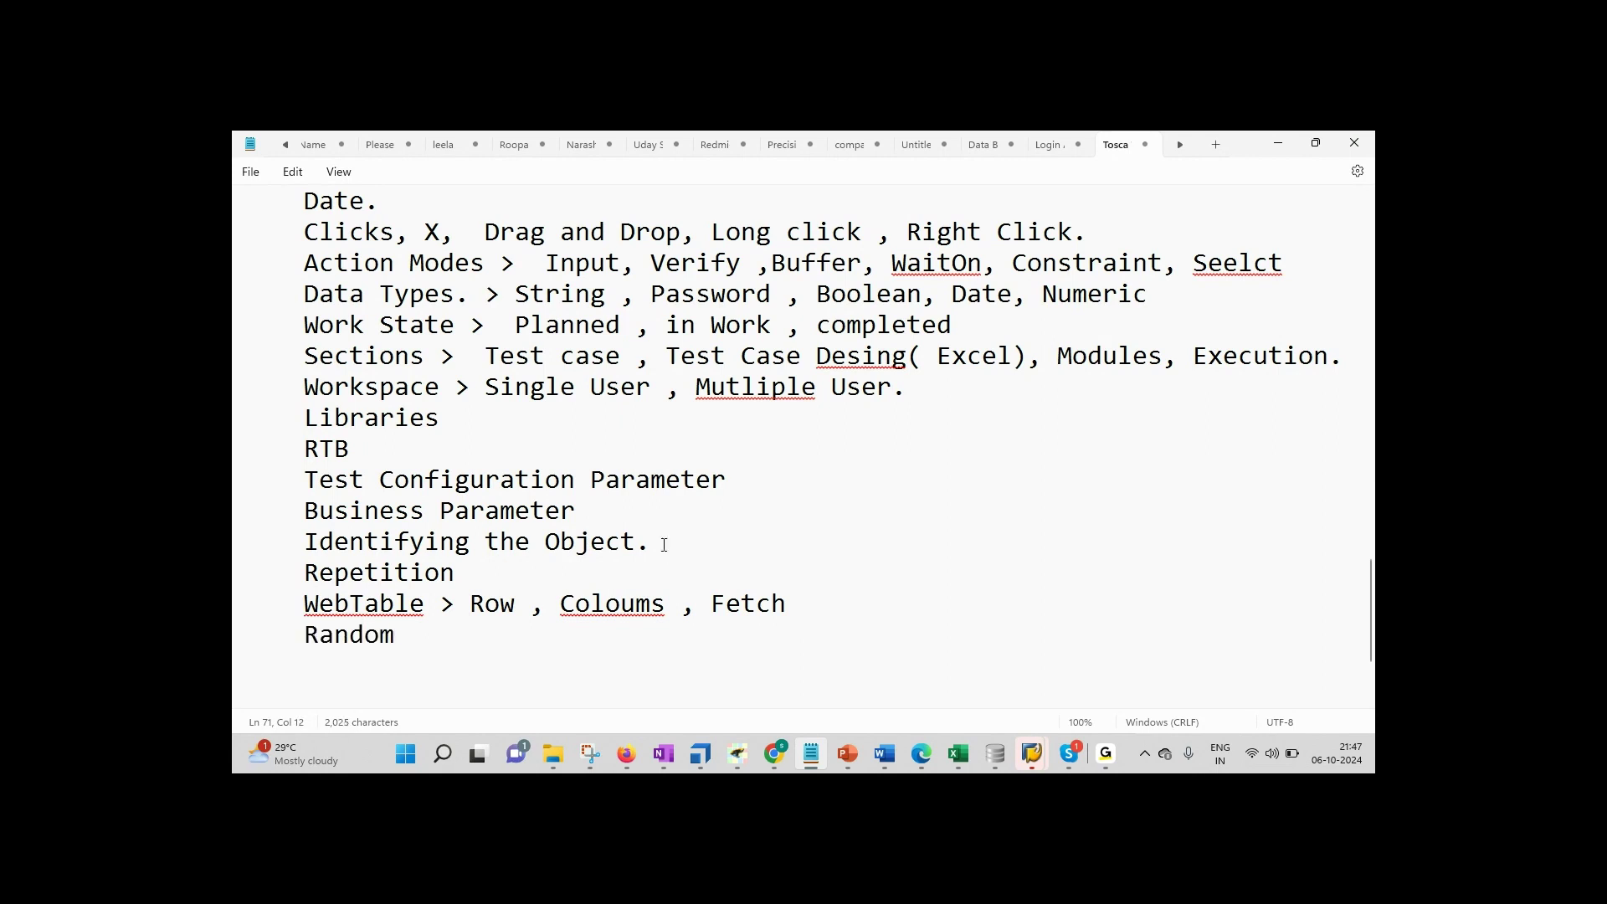
type(" String,")
key("Return")
left_click(701, 753)
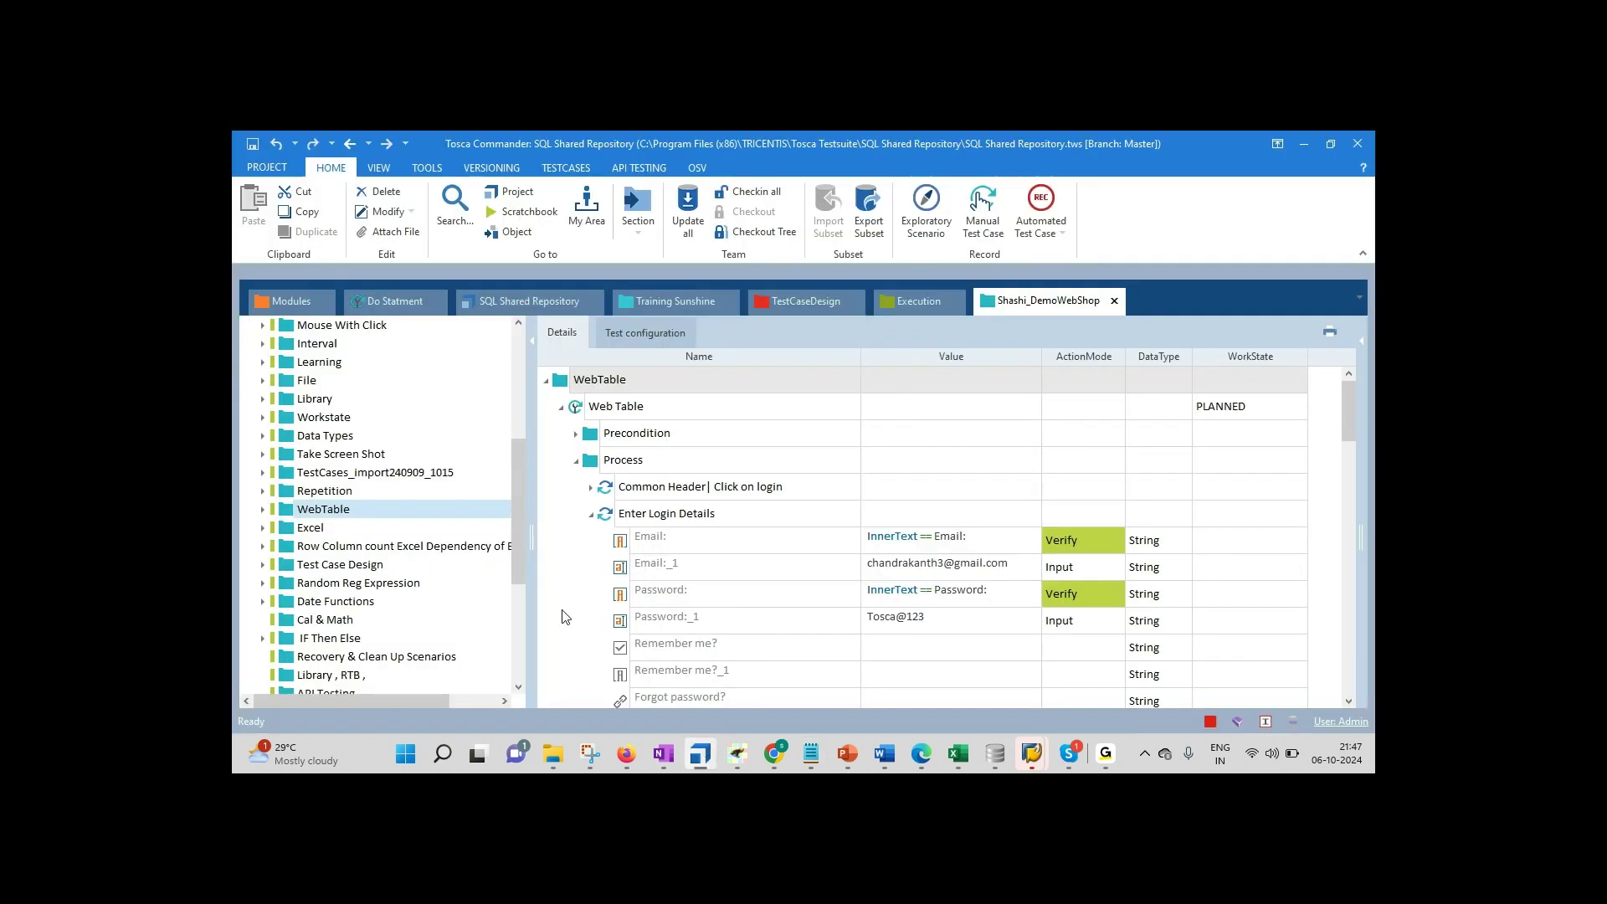
left_click_drag(519, 556, 520, 590)
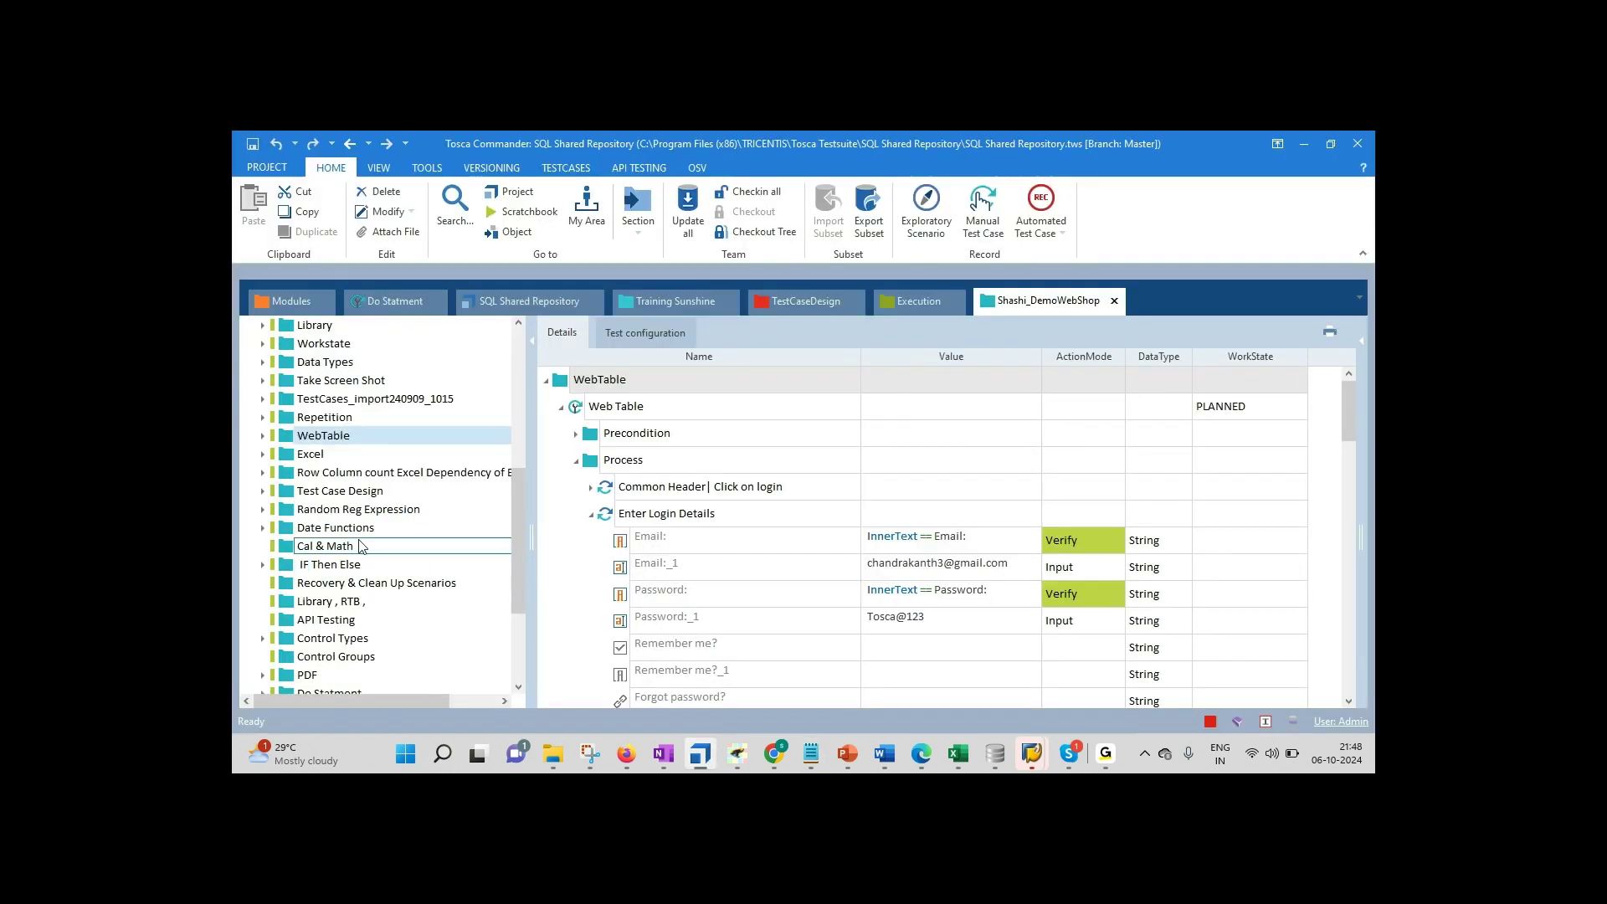
left_click(338, 567)
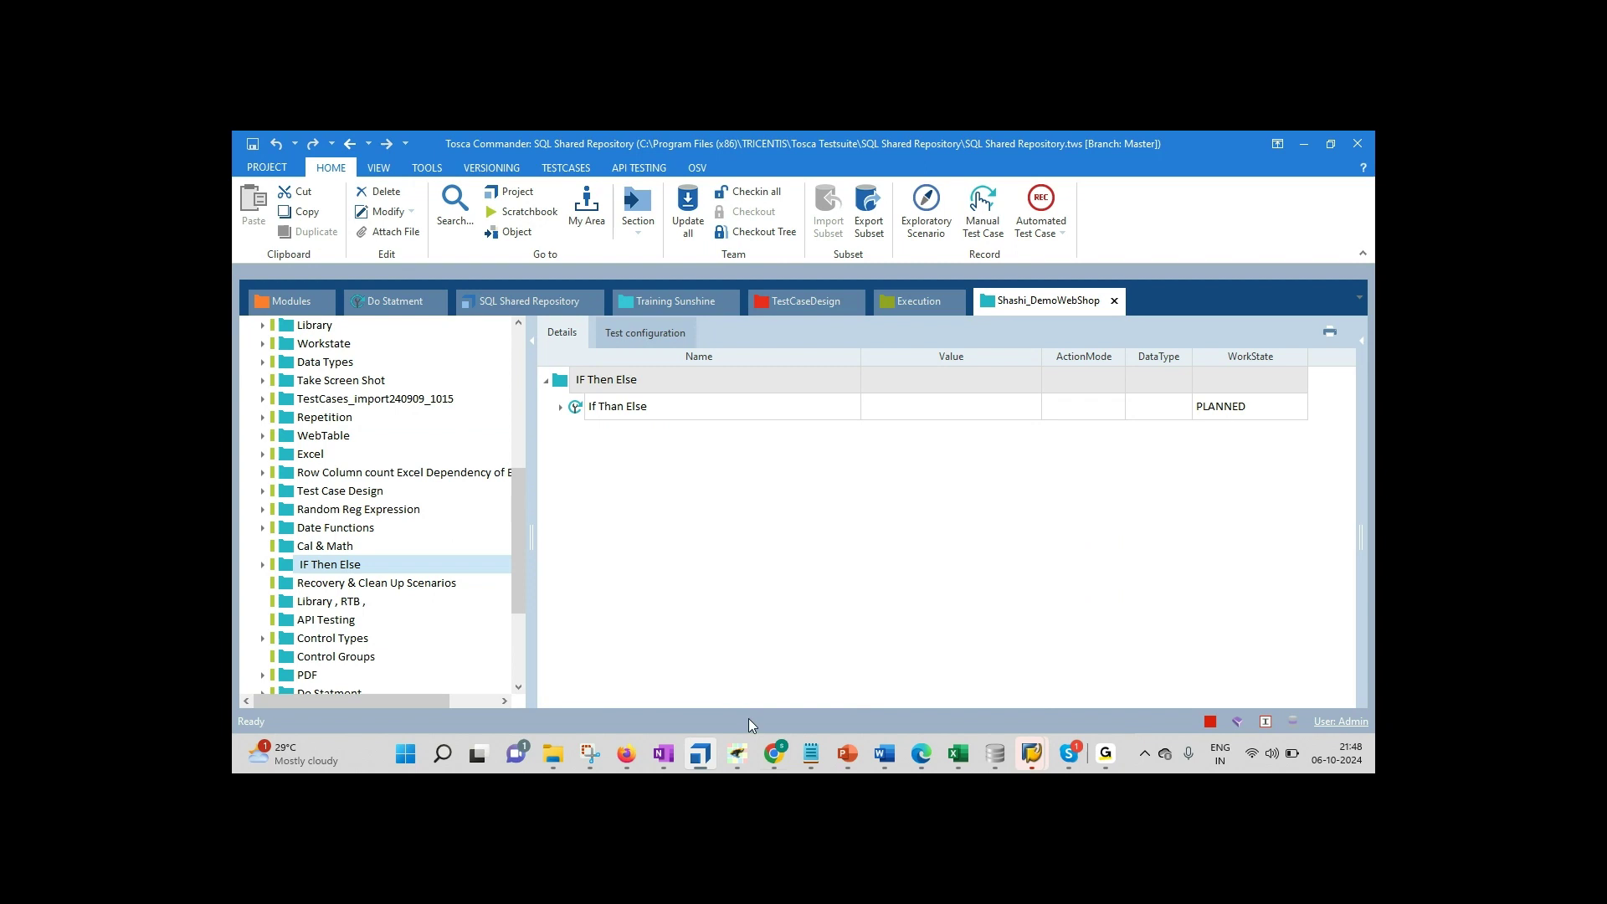
Step: Type 'If Else Then' on the new syllabus line, correcting the typos
left_click(810, 753)
type("It")
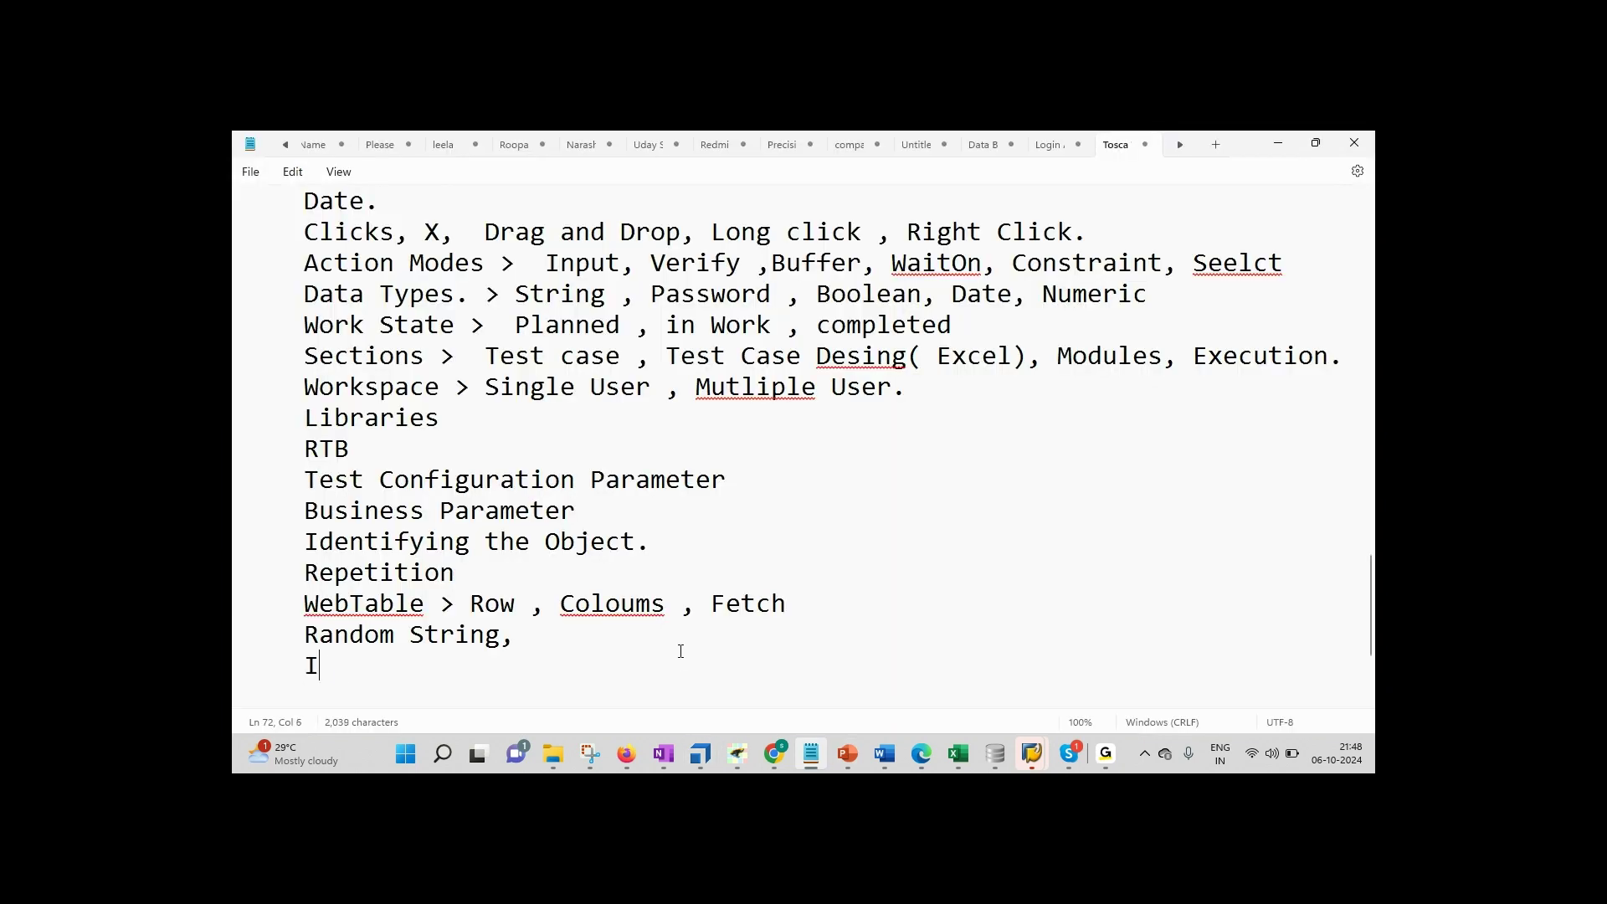
key("BackSpace")
type("f Else Tah")
key("BackSpace")
key("BackSpace")
type("hen")
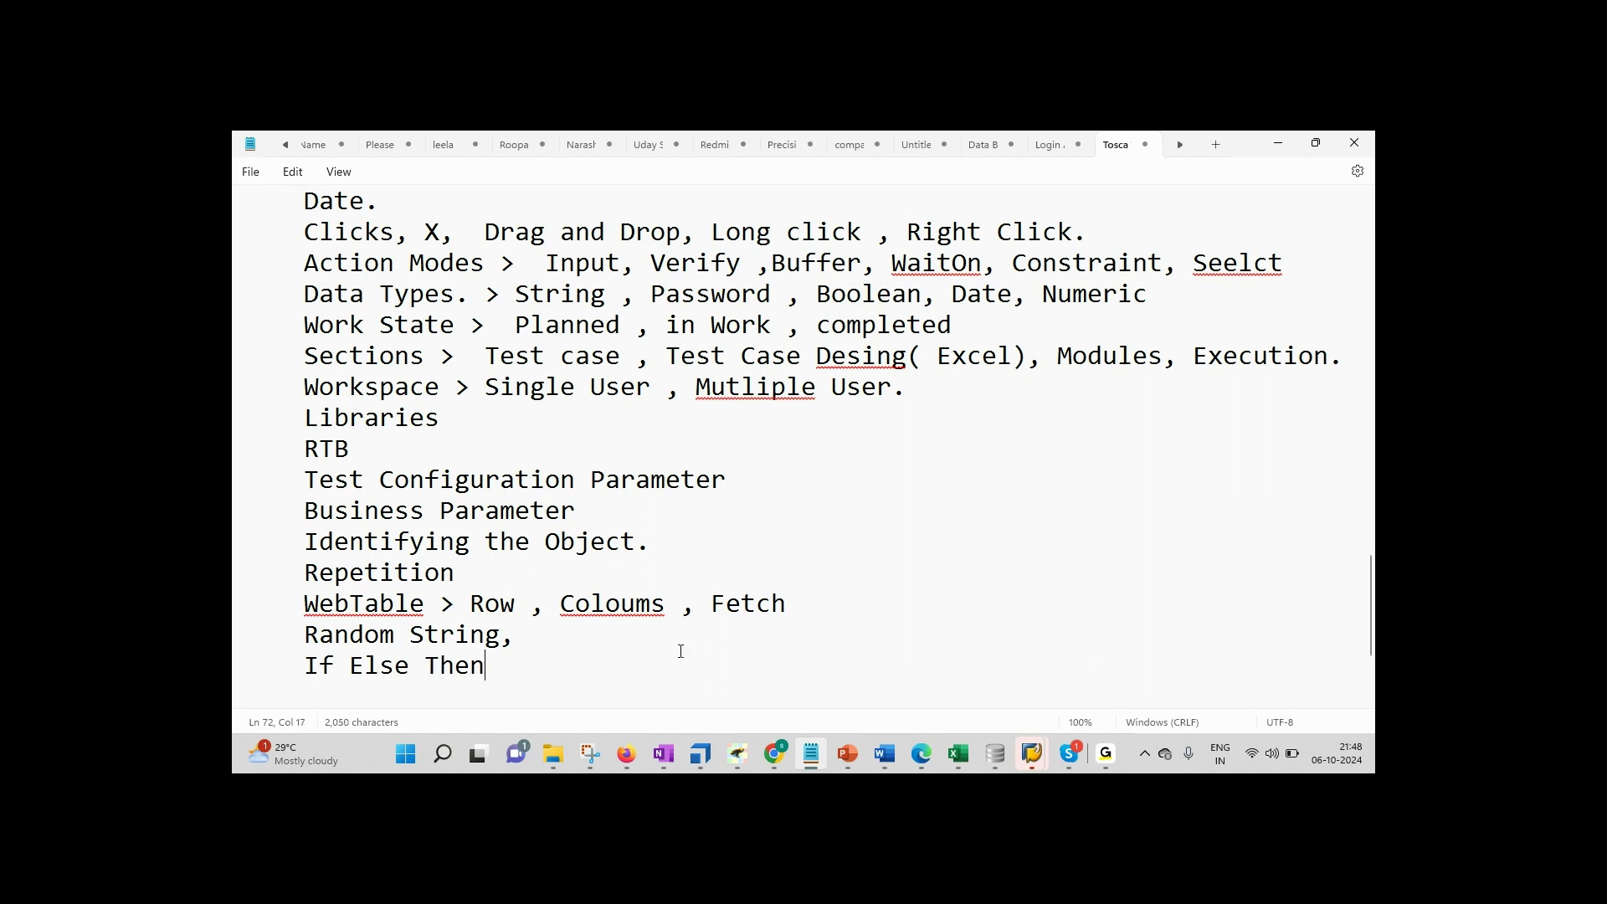
Step: After checking the Do Statment test case in Tosca, add a correctly spelled 'Do Statement' line
left_click(700, 753)
left_click_drag(524, 569, 520, 601)
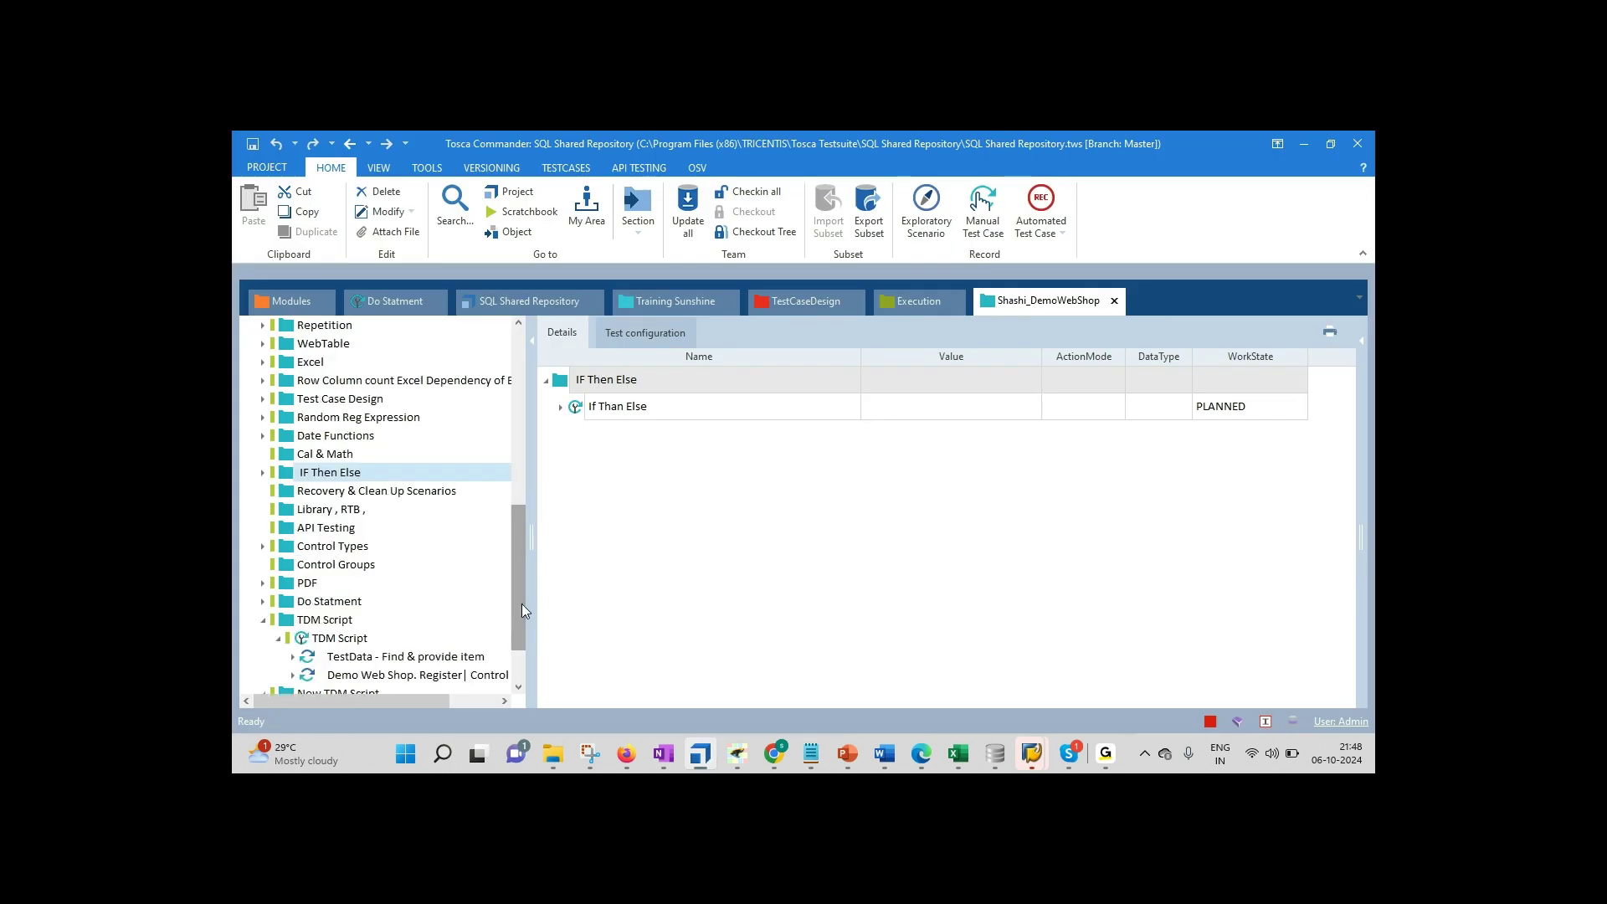
left_click(351, 601)
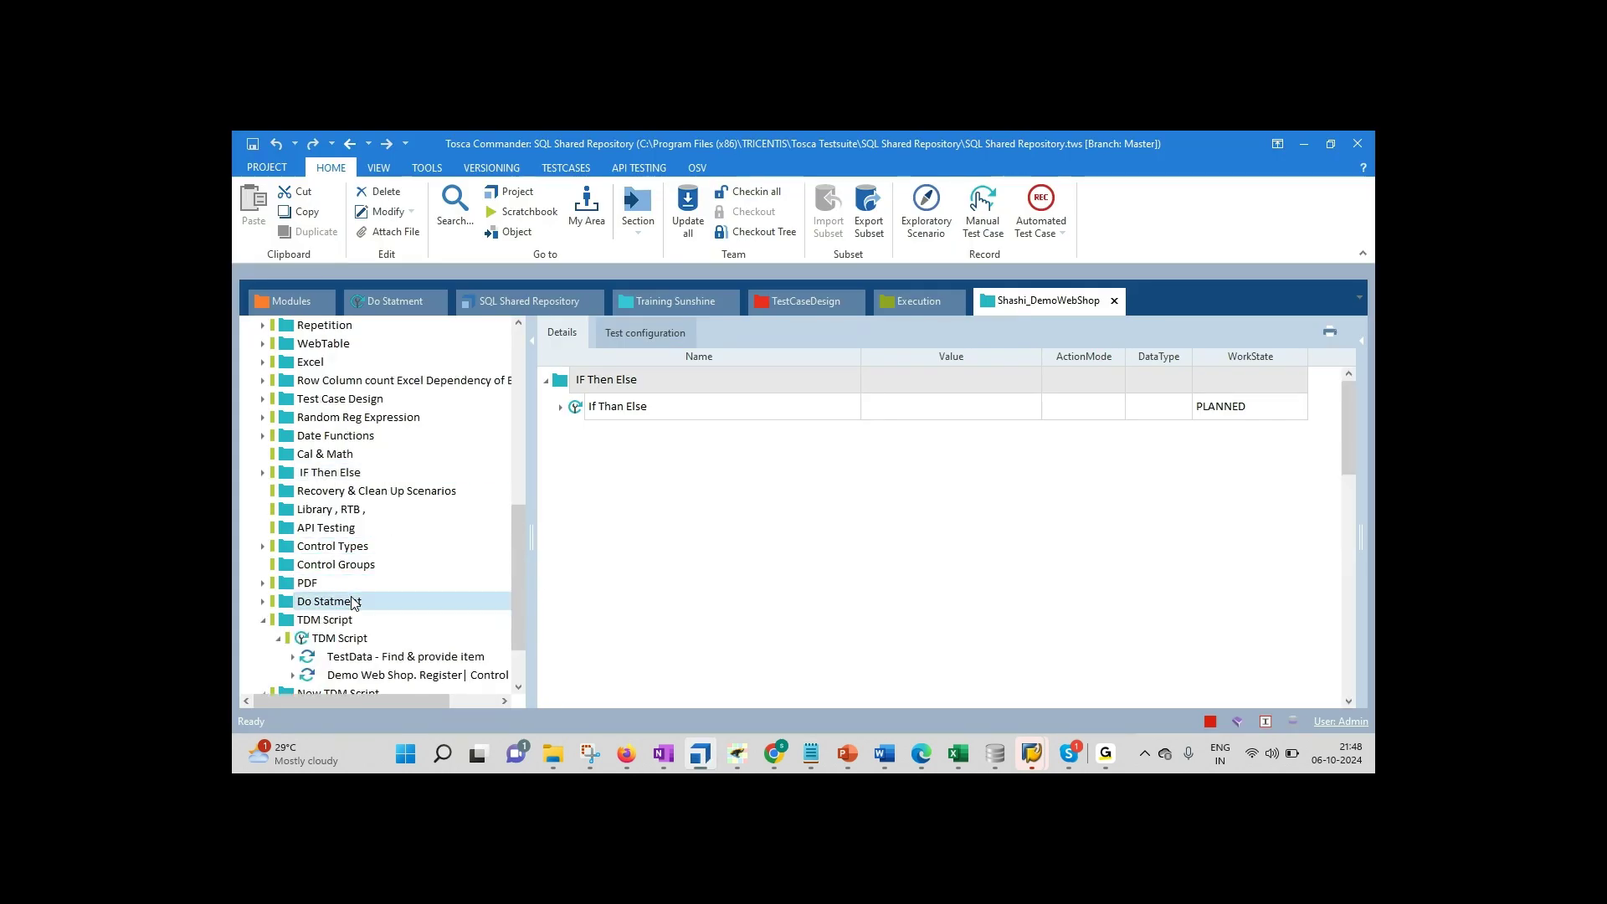
left_click(811, 753)
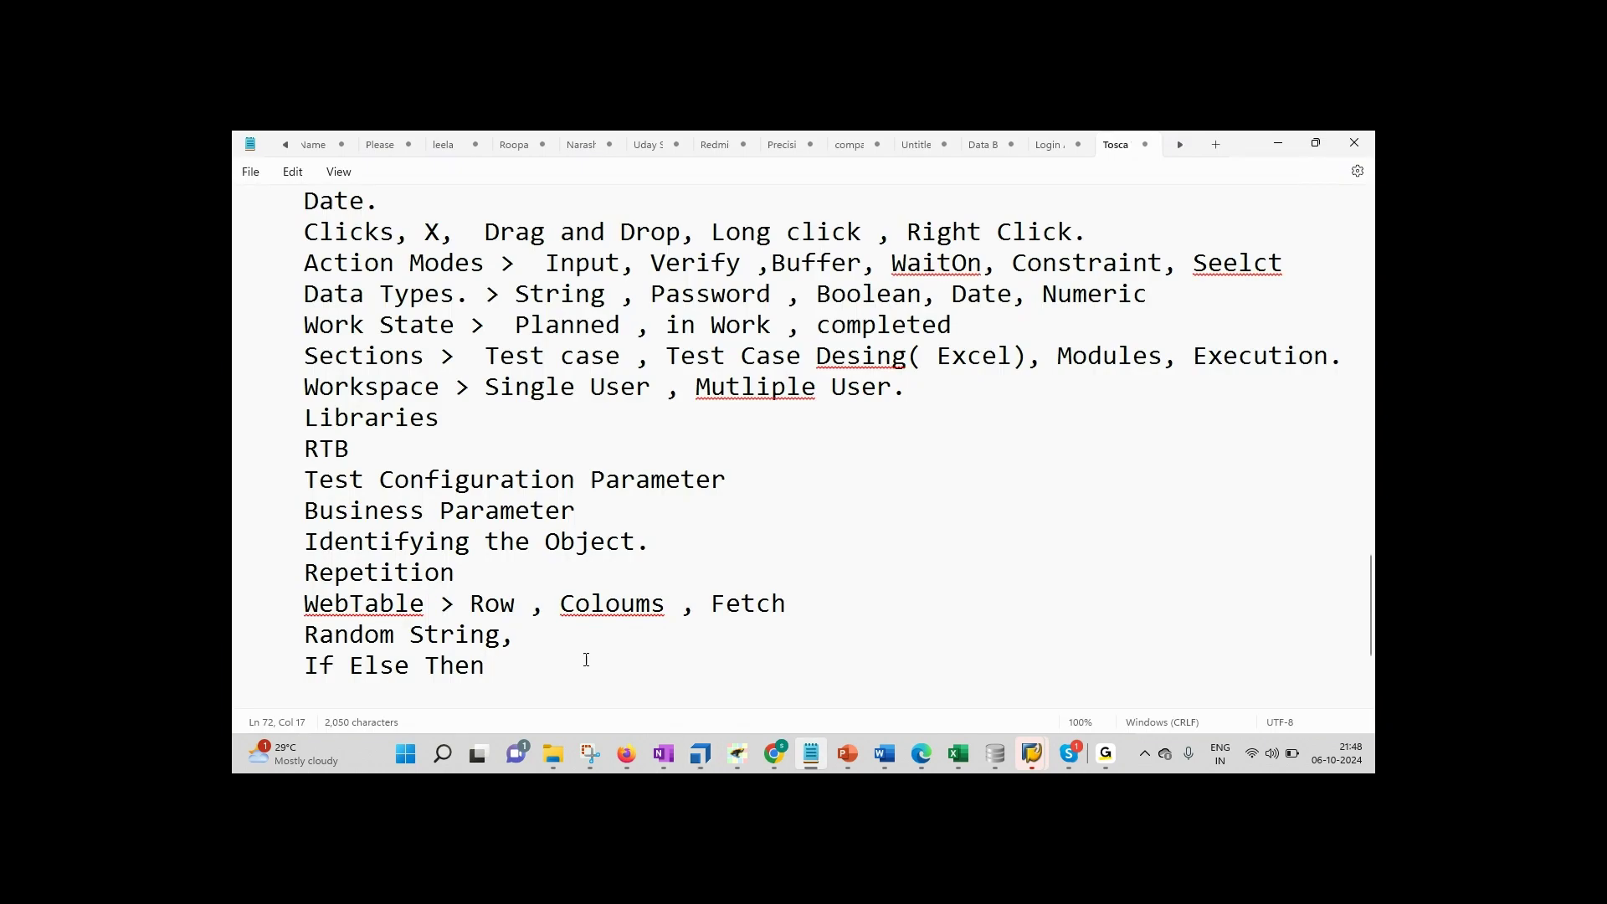
key("Return")
type("D")
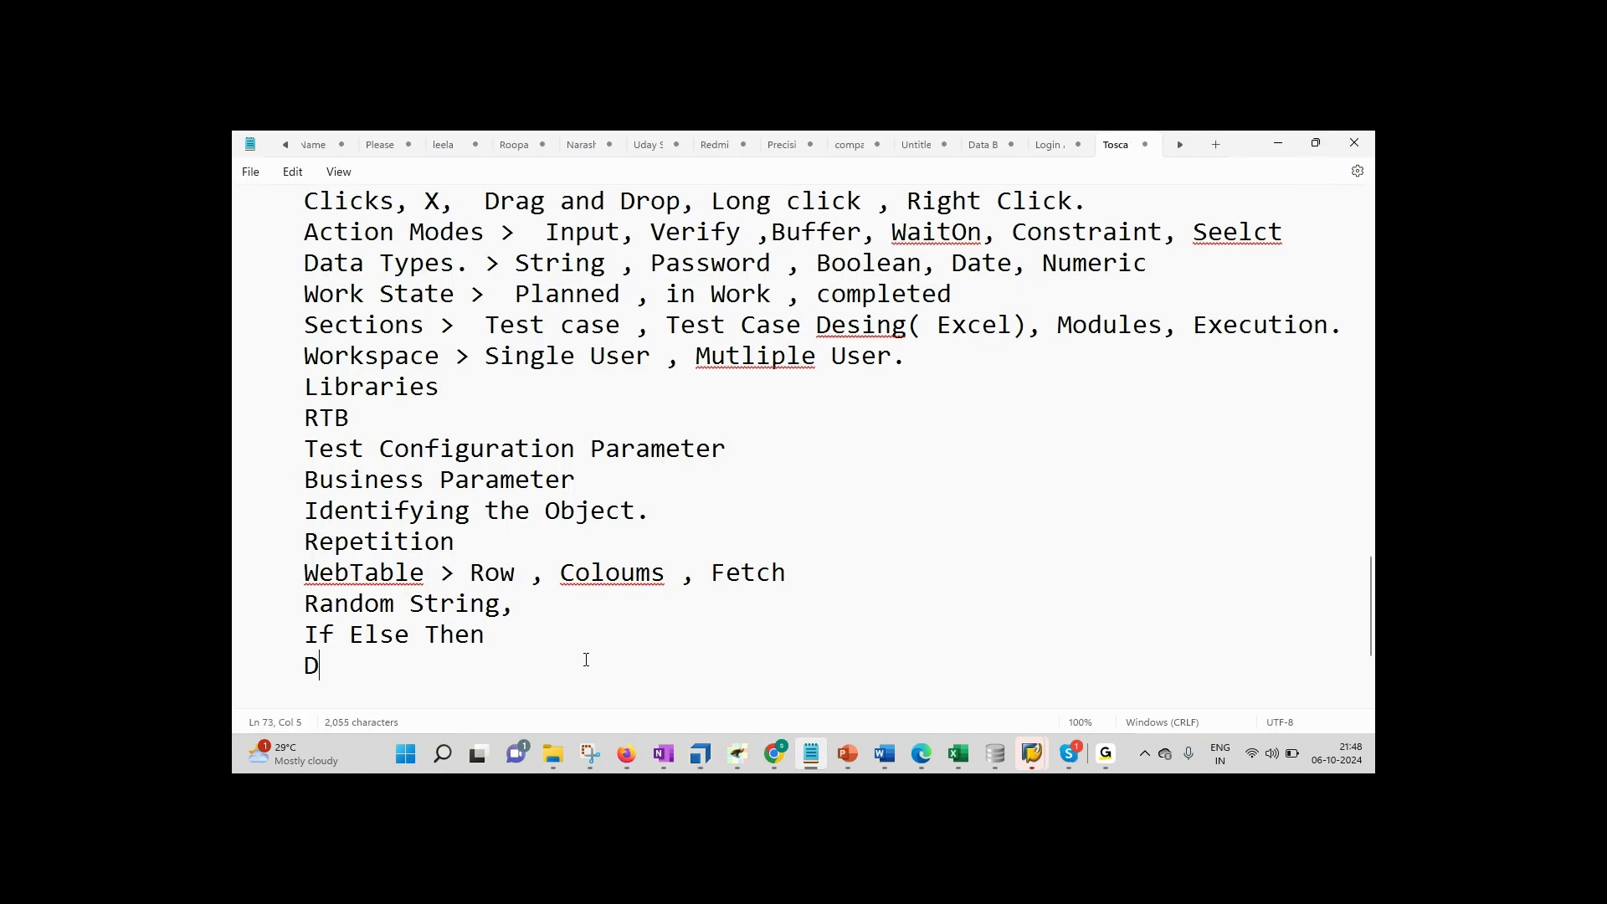
type("o Stament")
key("Return")
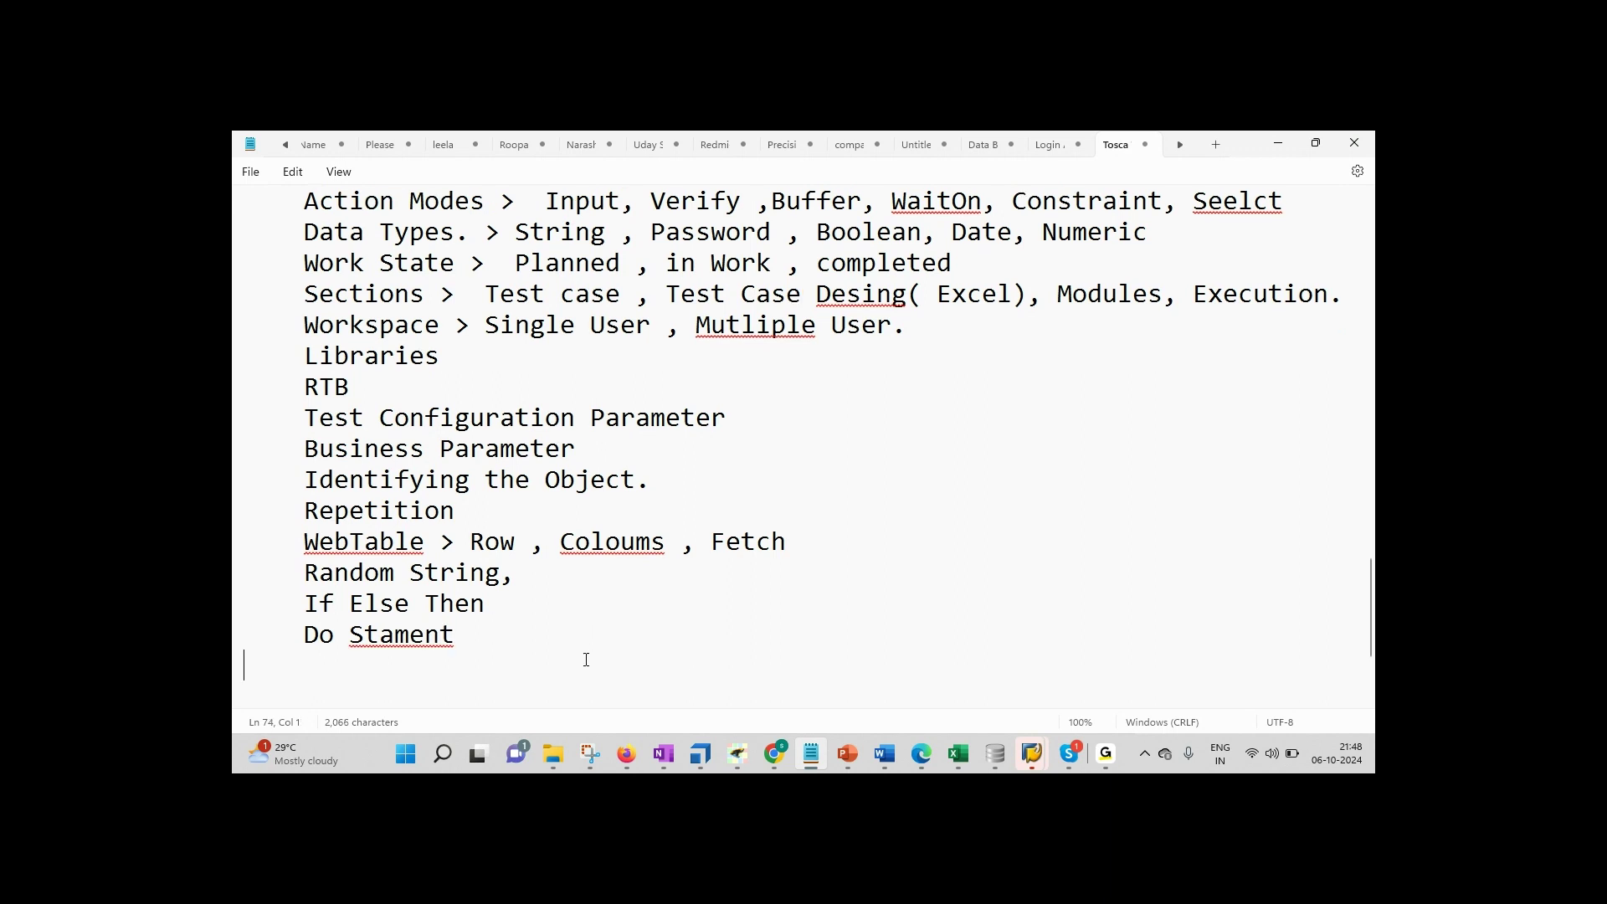
left_click(392, 640)
type("te")
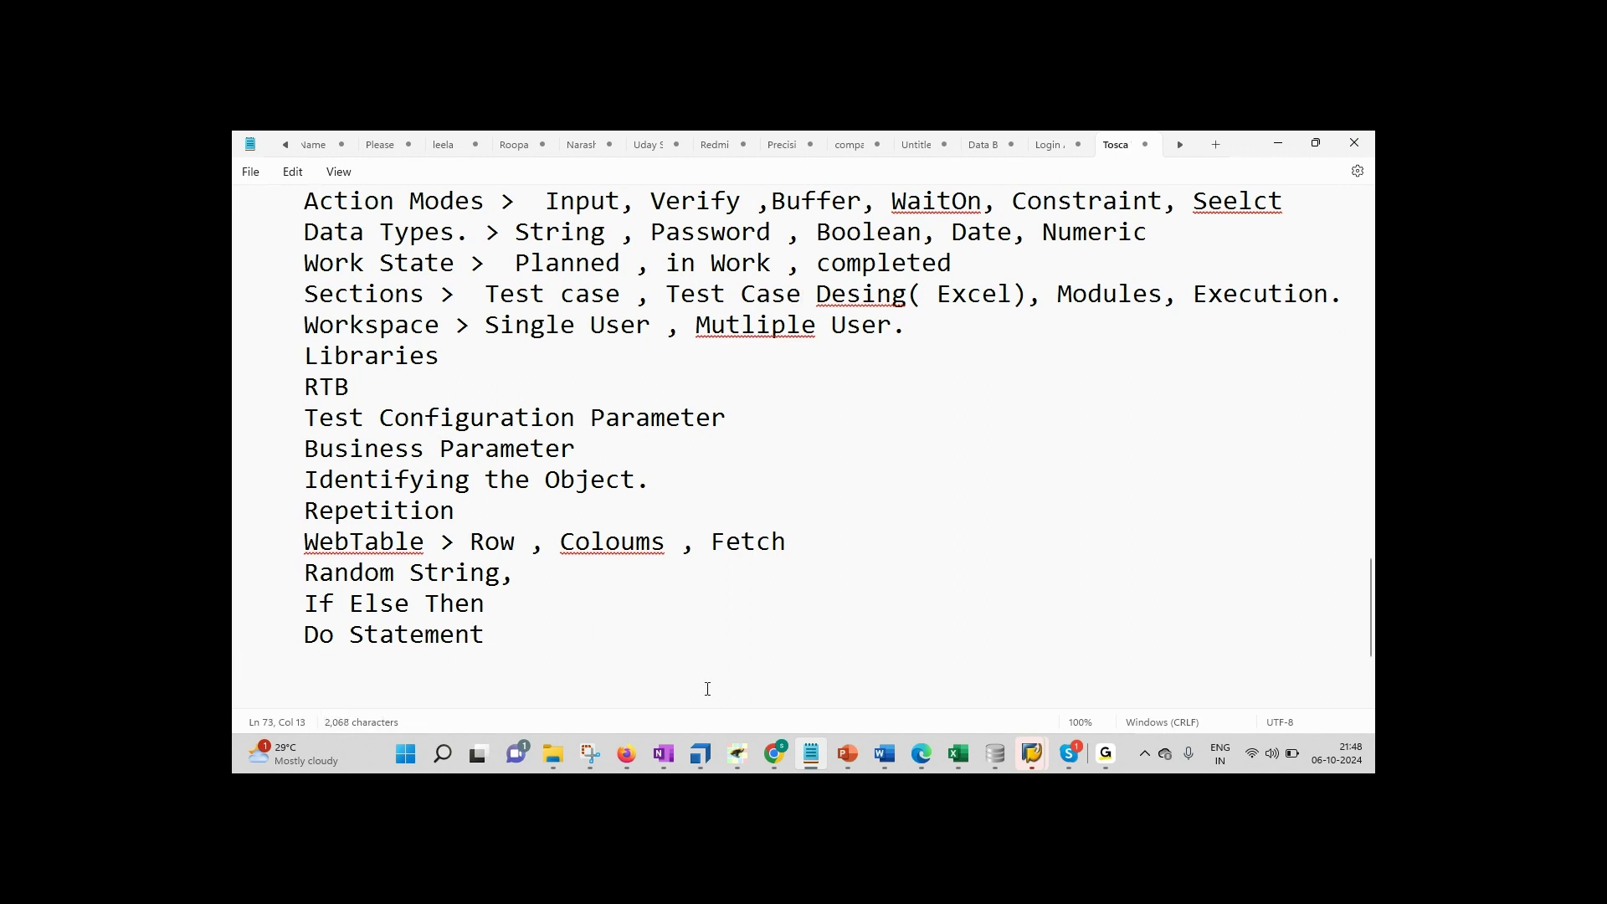
Step: Collapse the TDM Script and New TDM Script folders and the test case tree to its root
left_click(701, 755)
left_click_drag(520, 594, 521, 619)
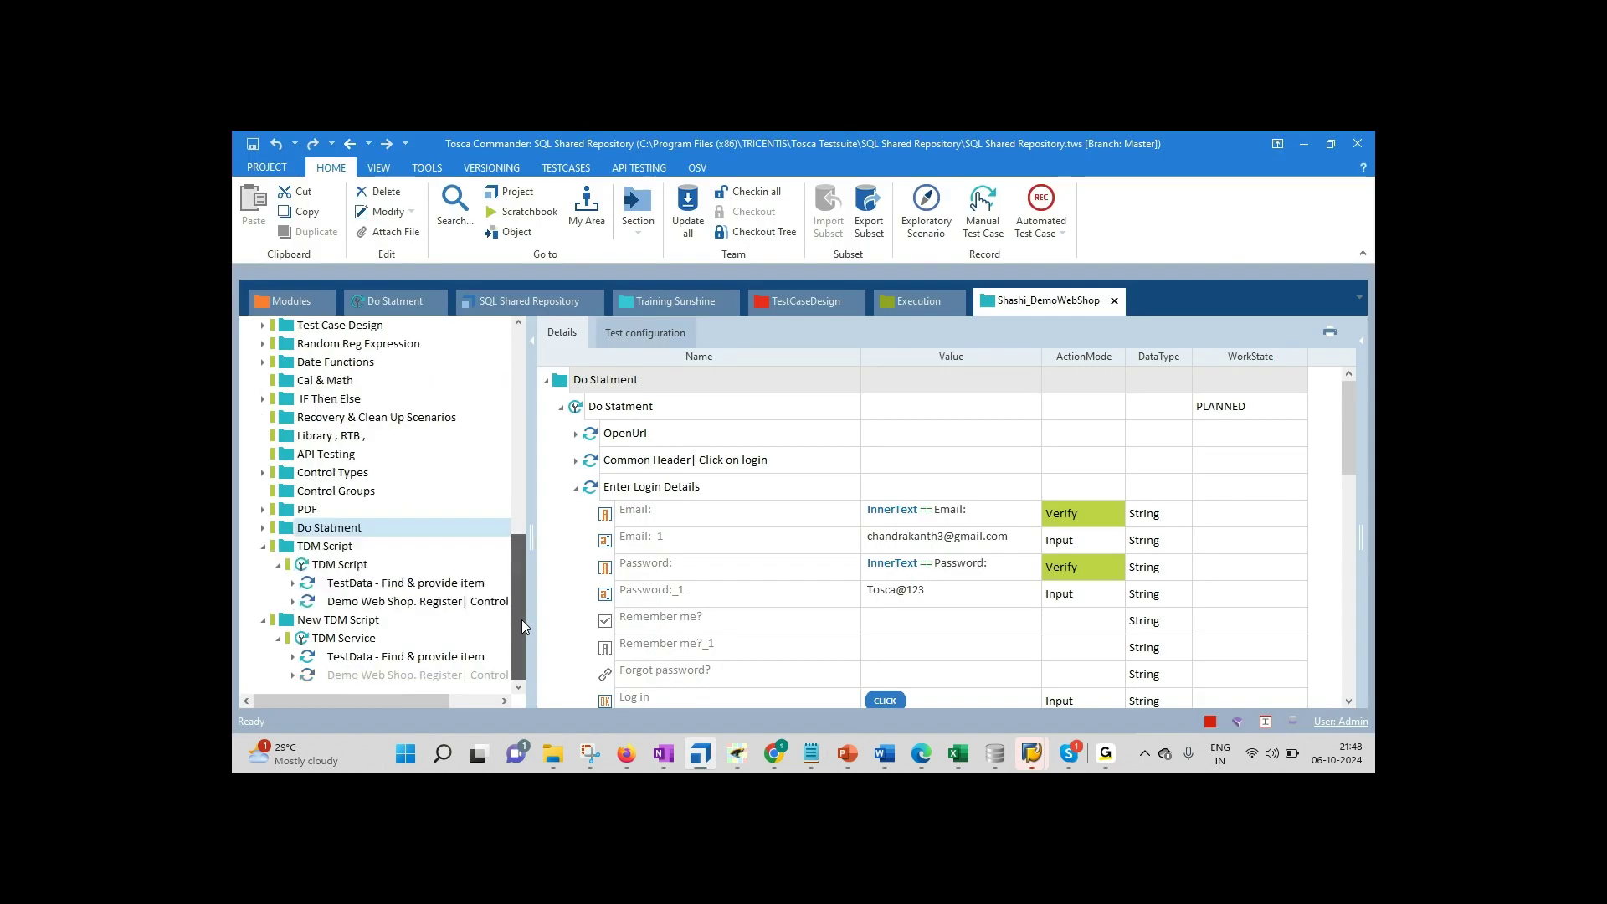
left_click(263, 546)
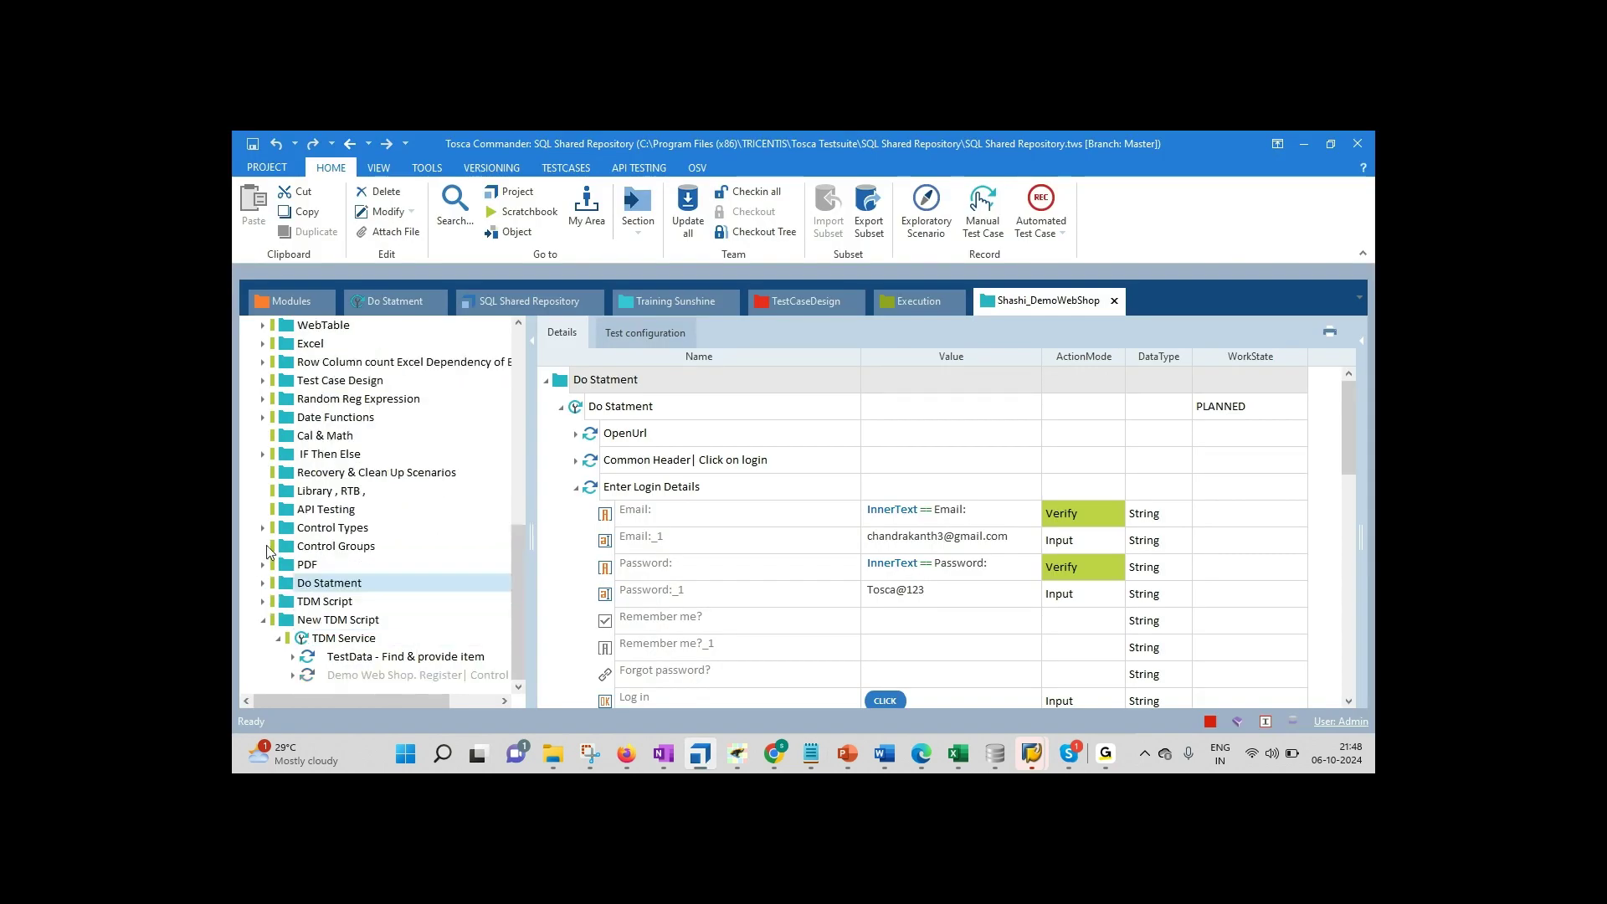
left_click(263, 620)
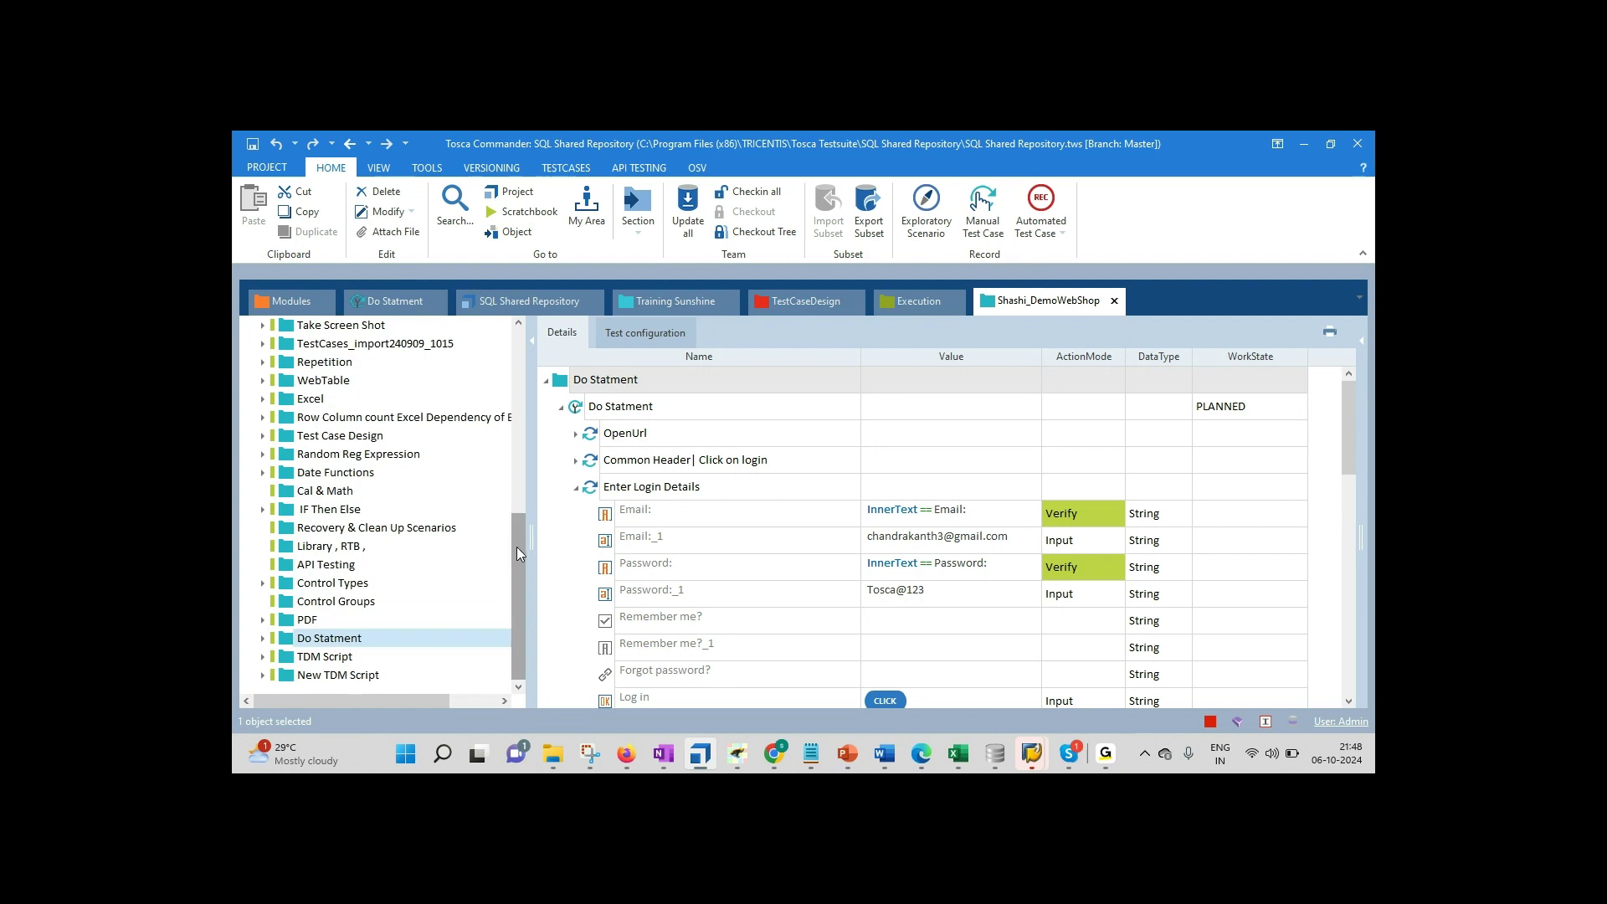
left_click_drag(515, 545, 525, 358)
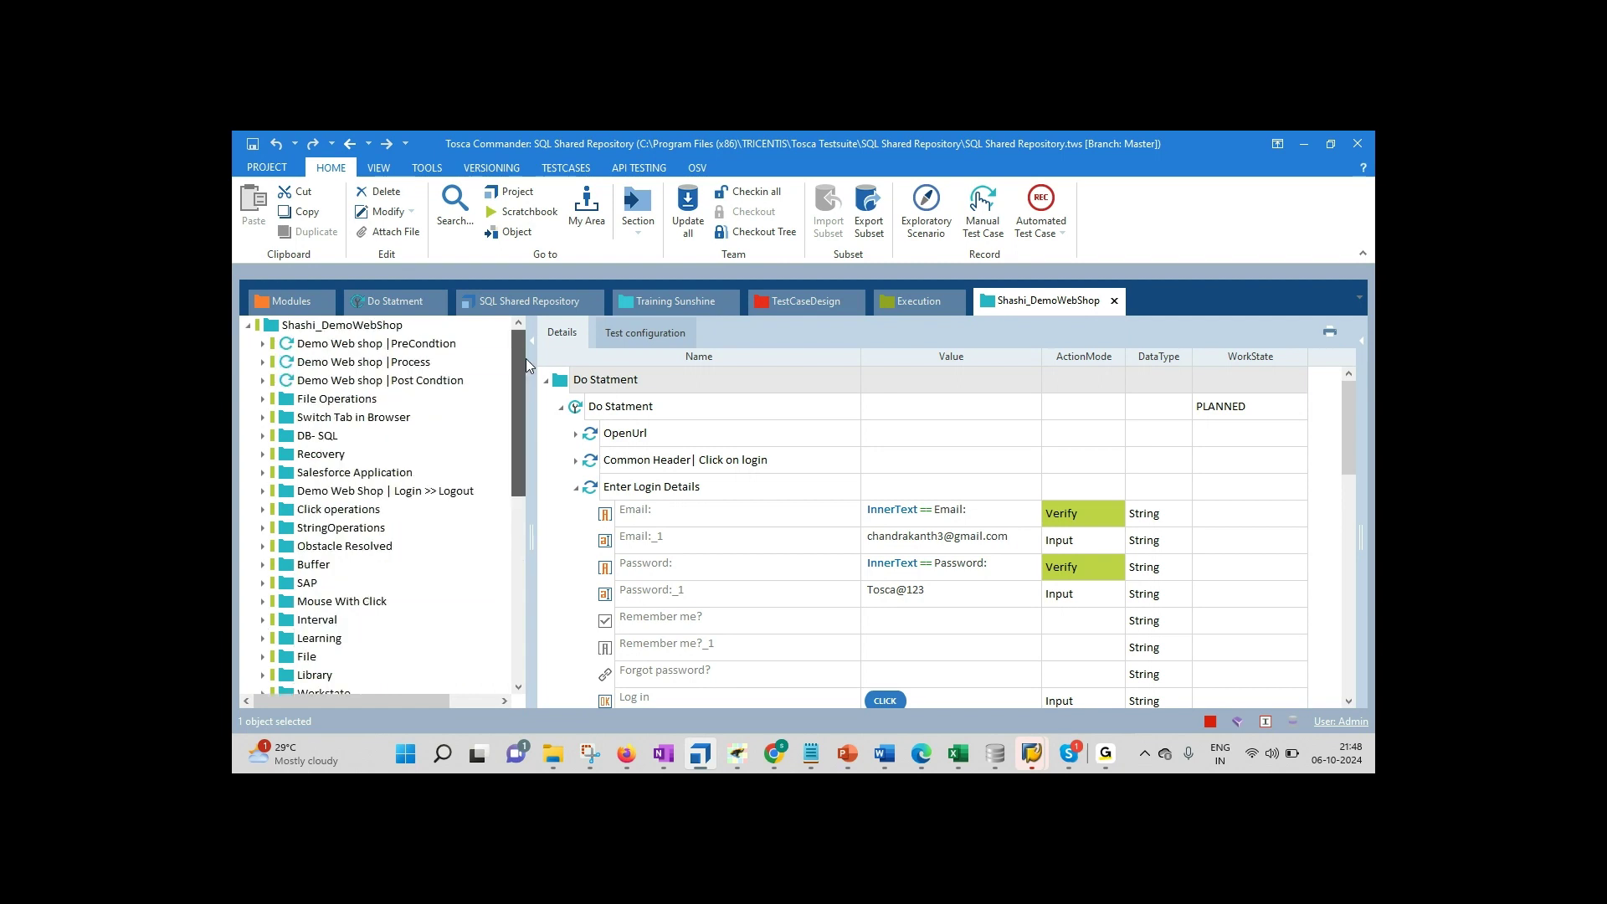
left_click(248, 326)
left_click(285, 329)
right_click(284, 329)
key("Escape")
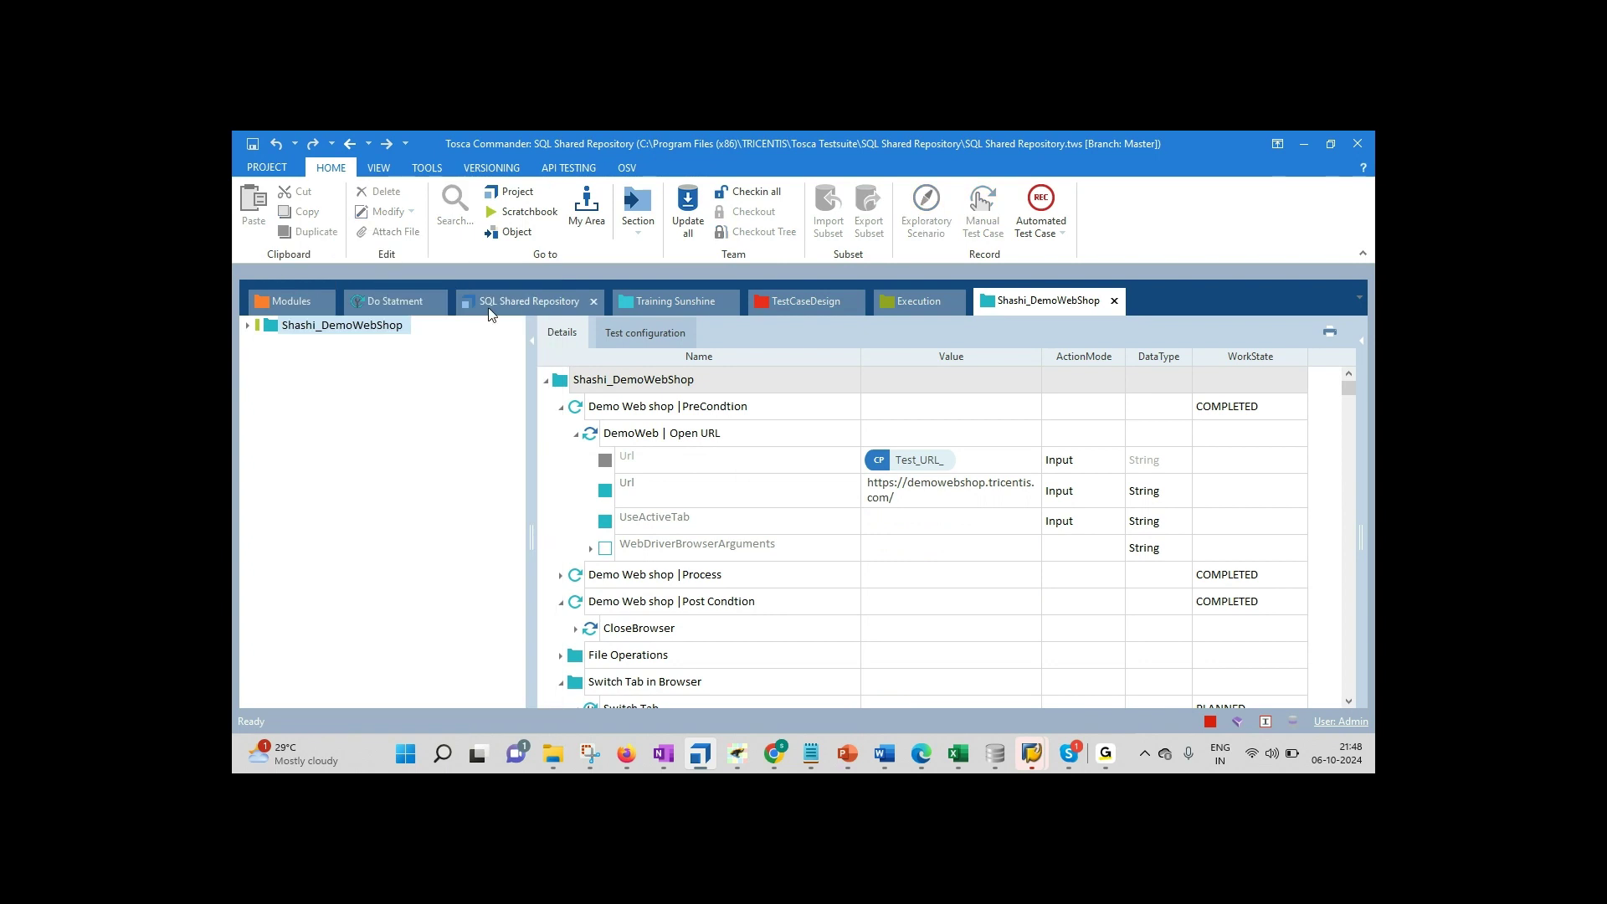
Step: Collapse the SQL Shared Repository tree, then create a new folder under the DemoWebShop test case root
left_click(490, 308)
left_click(249, 328)
left_click(325, 328)
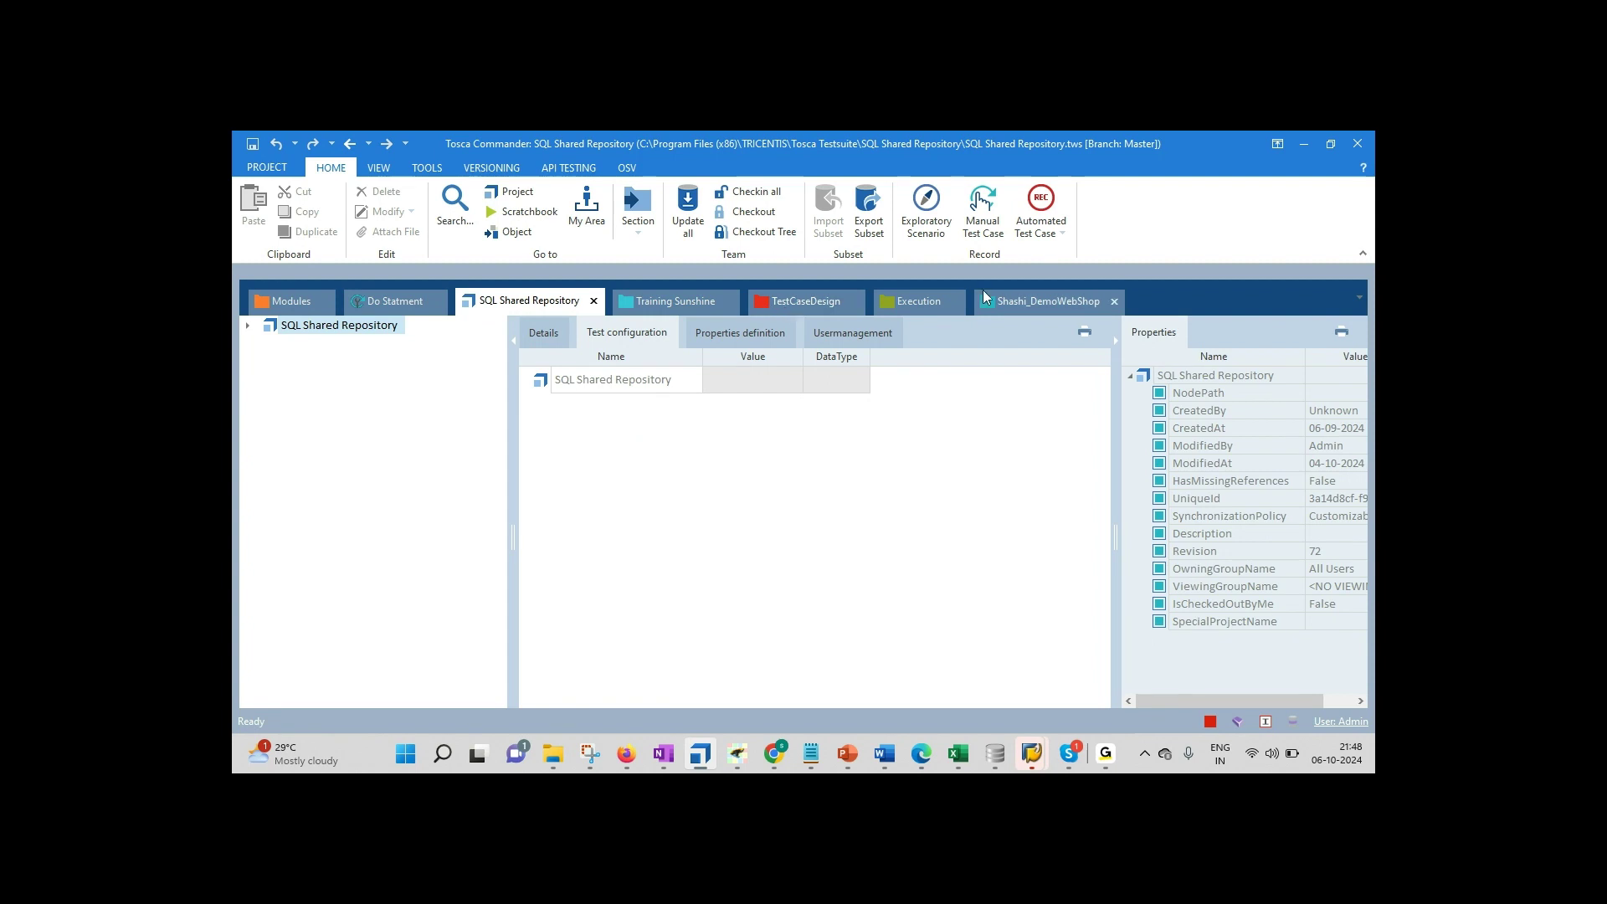
left_click(1003, 298)
left_click(304, 331)
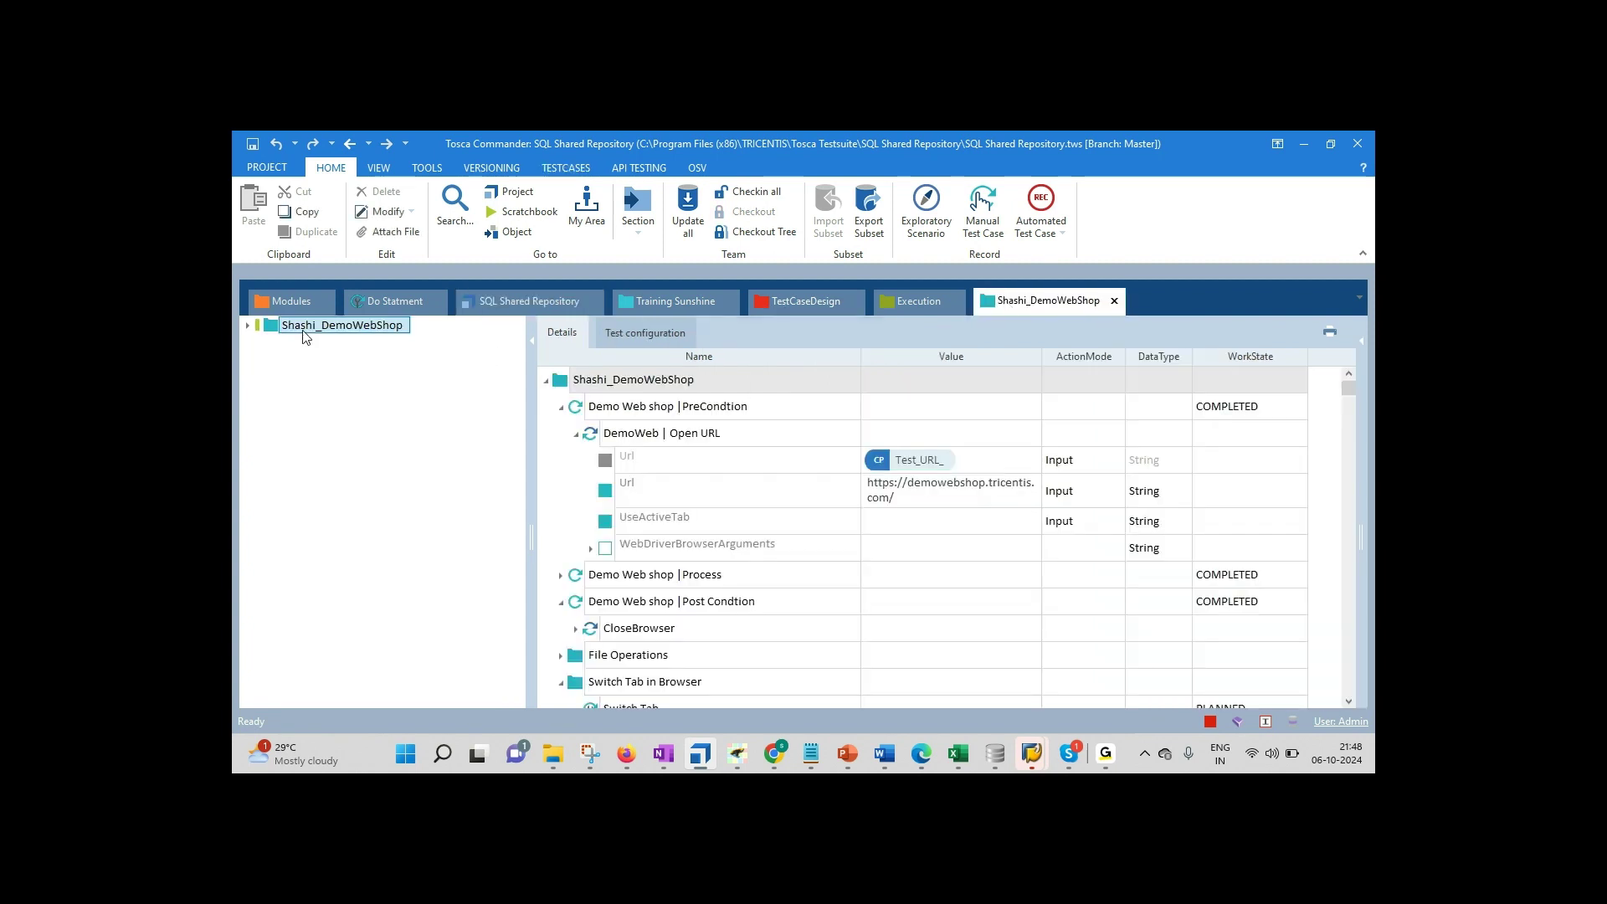
right_click(304, 333)
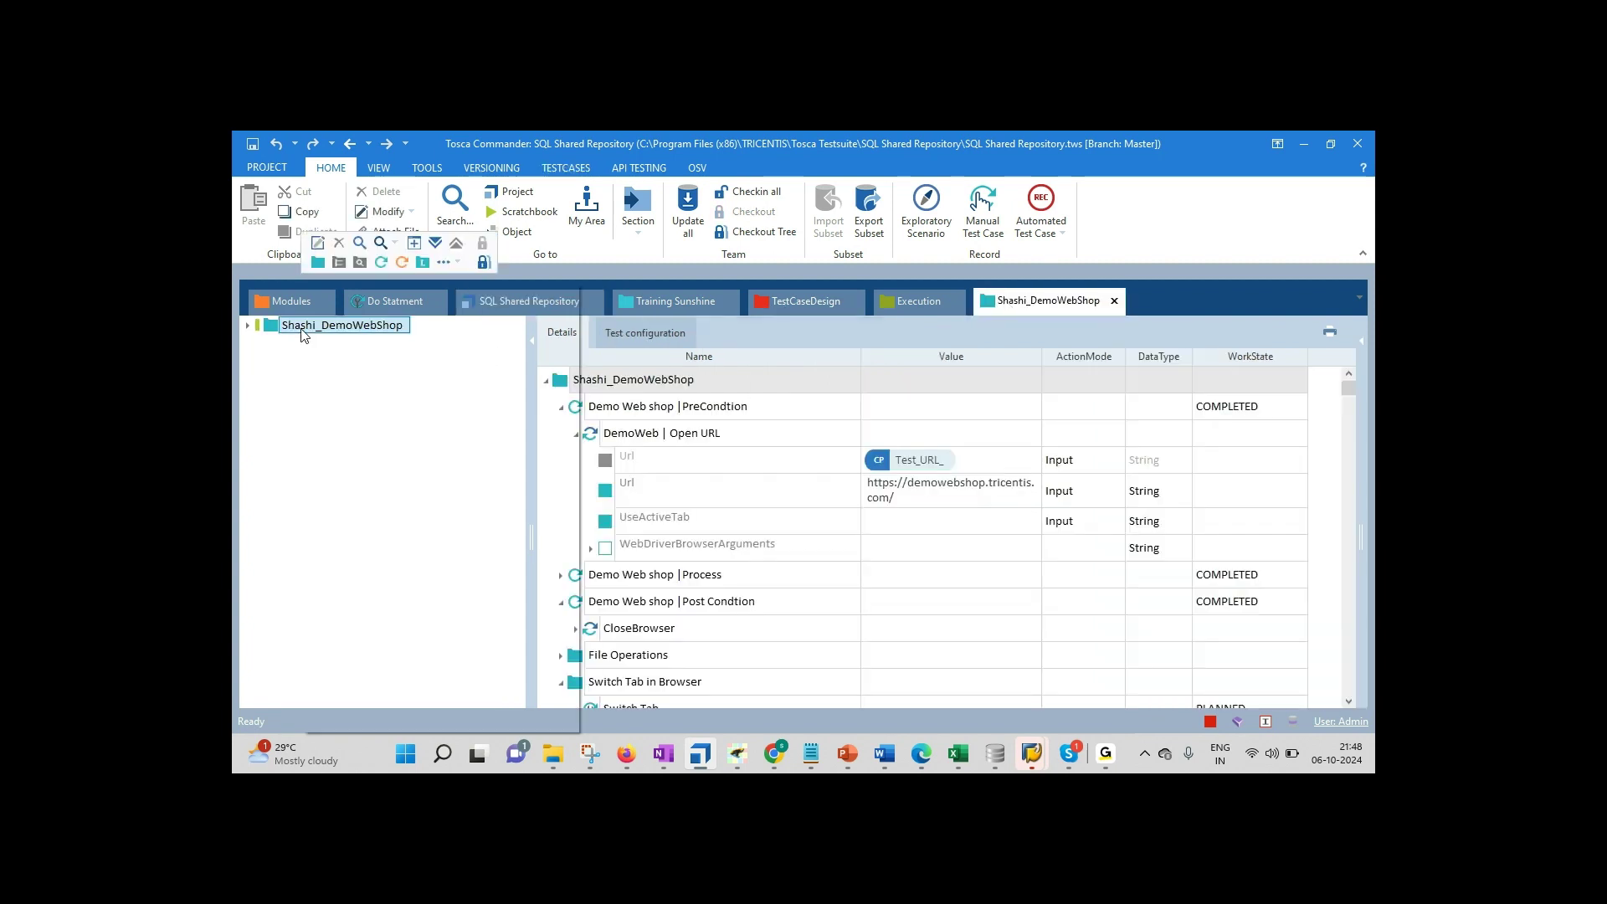
left_click(318, 261)
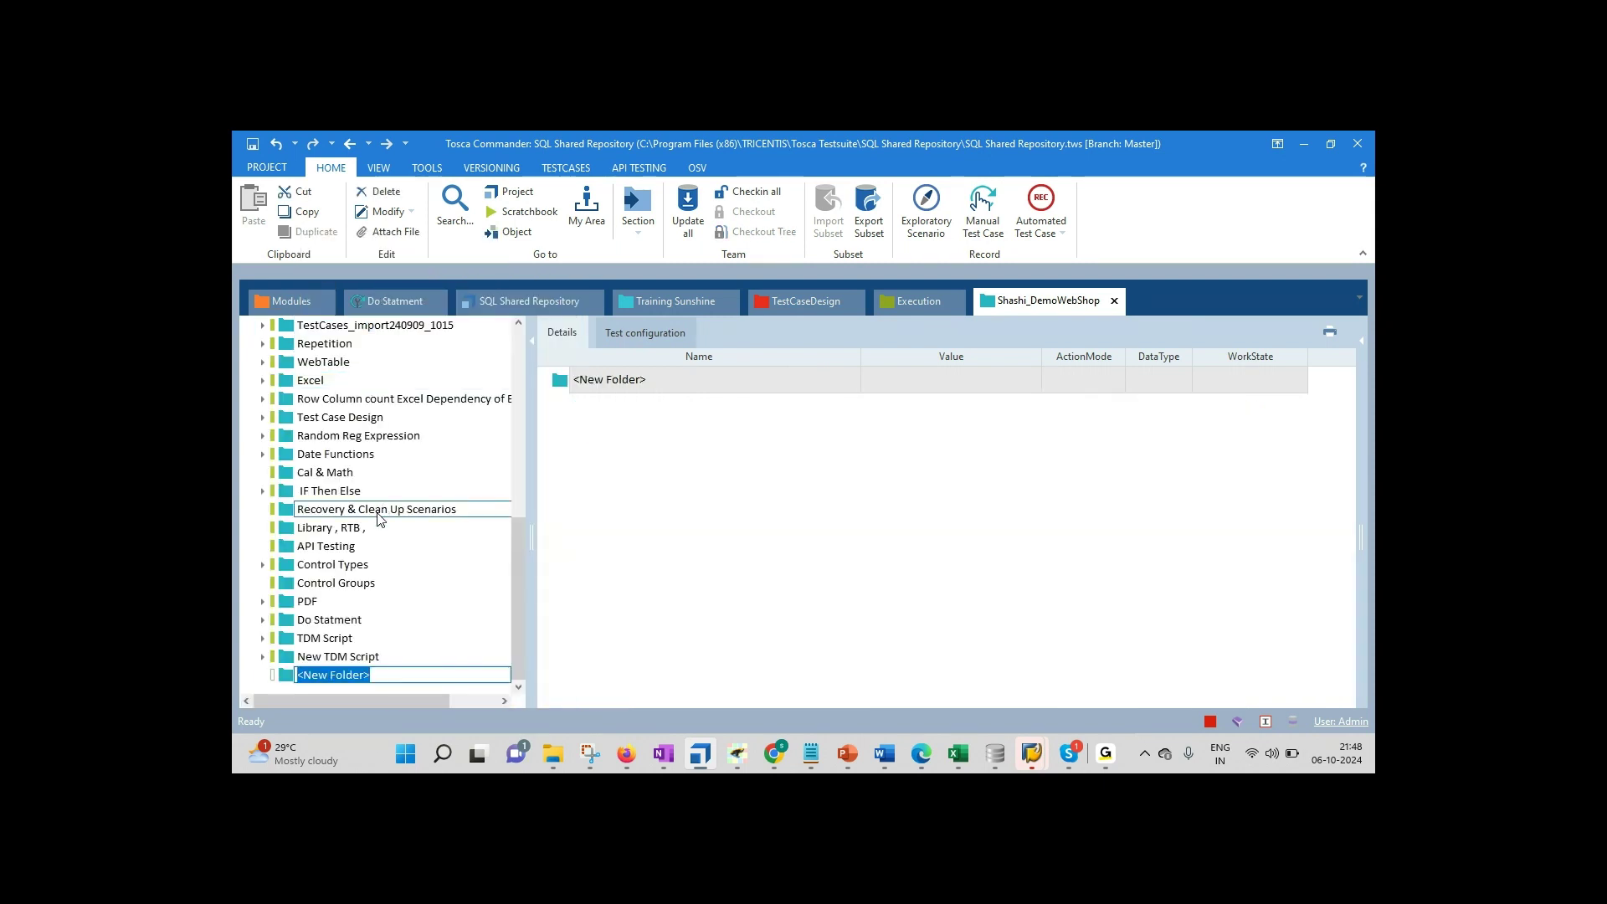
Step: Name the new test case folder with the two trainees' names
type("Rames")
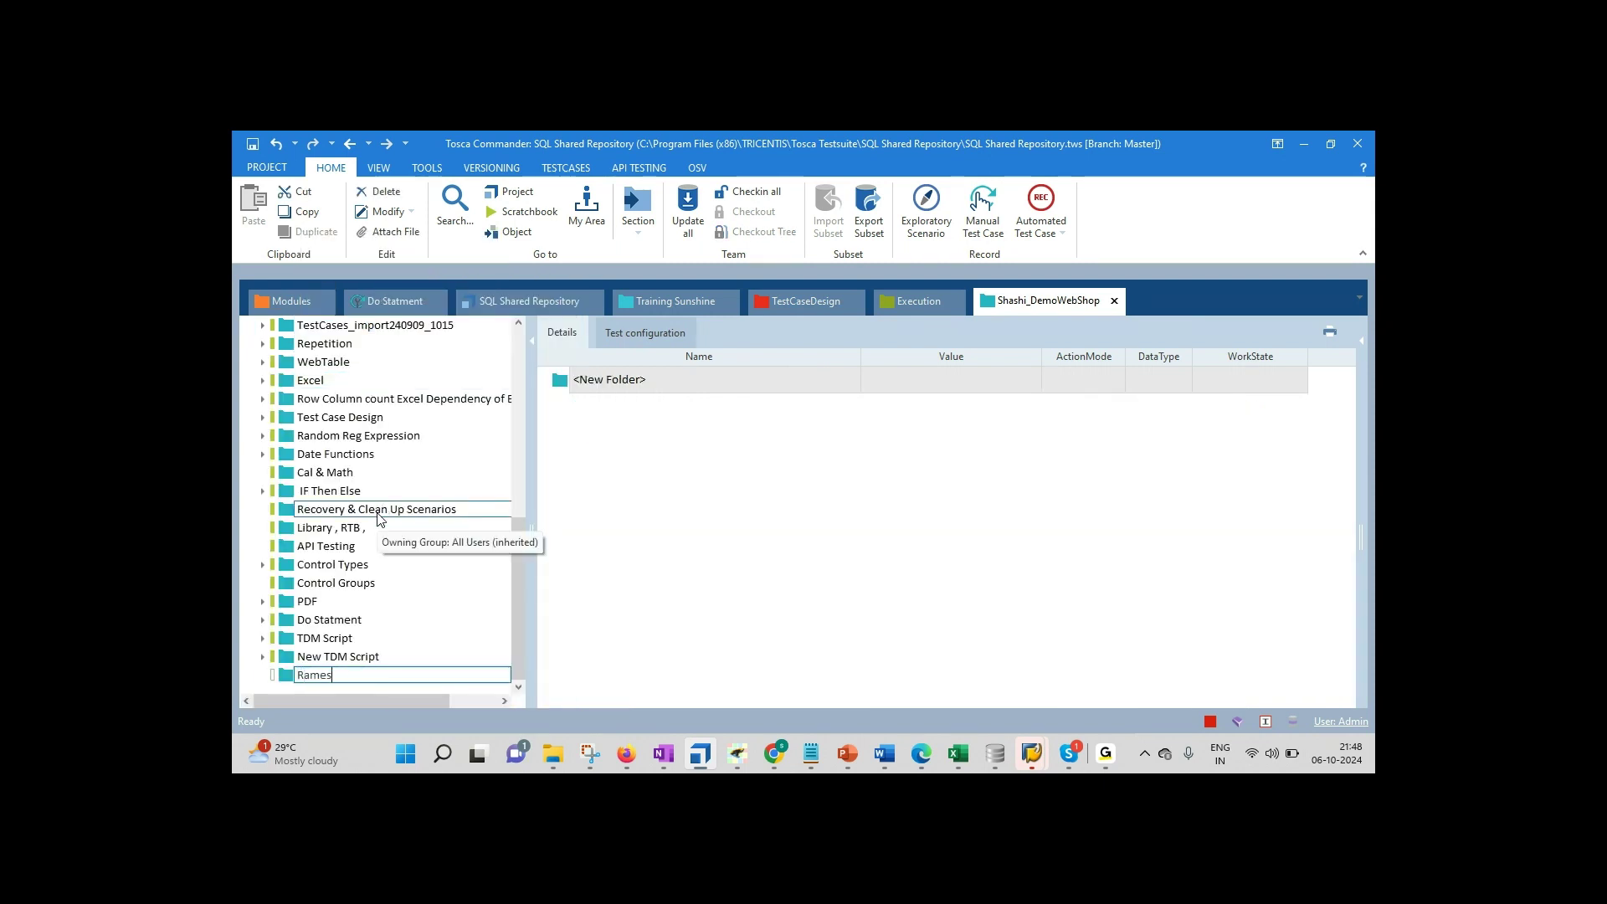
type("h / Santosh")
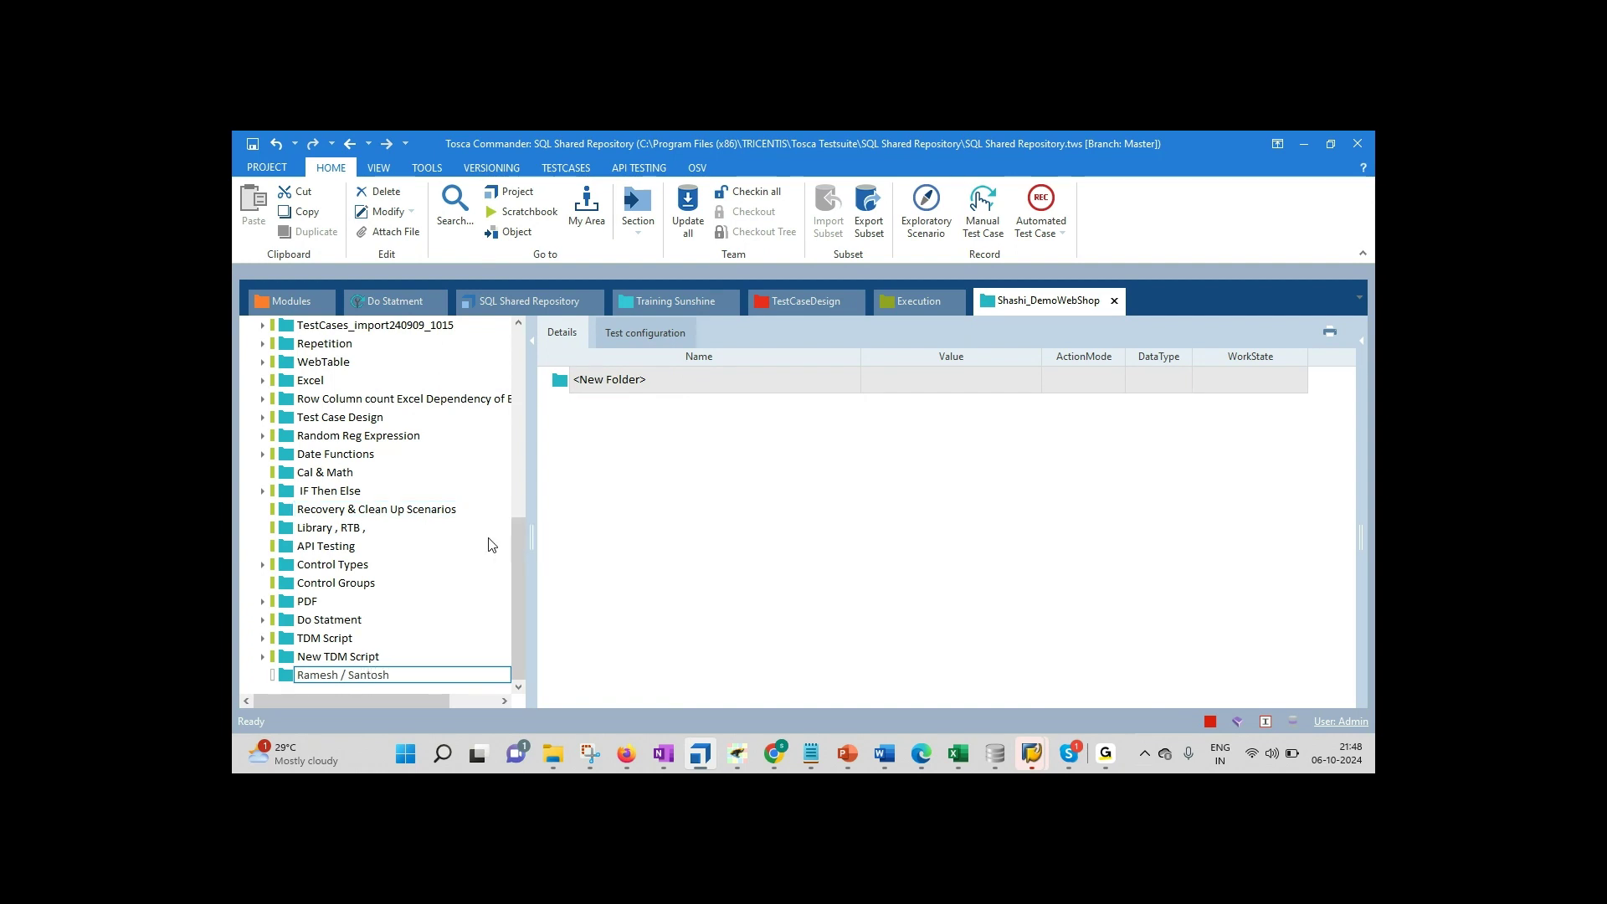
key("Return")
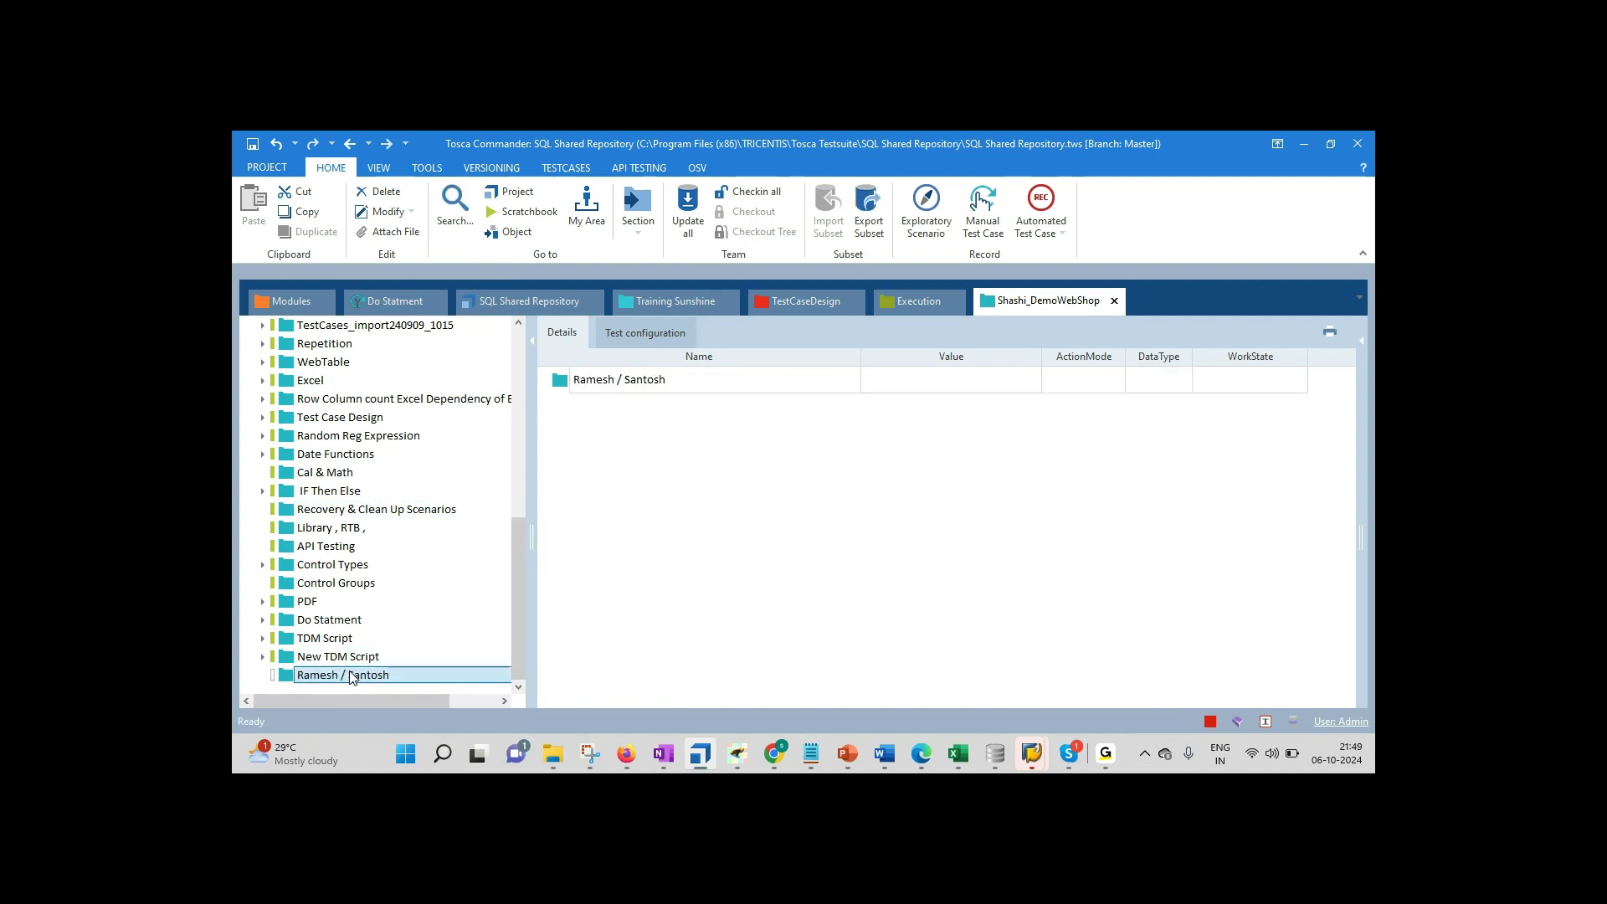
left_click(293, 303)
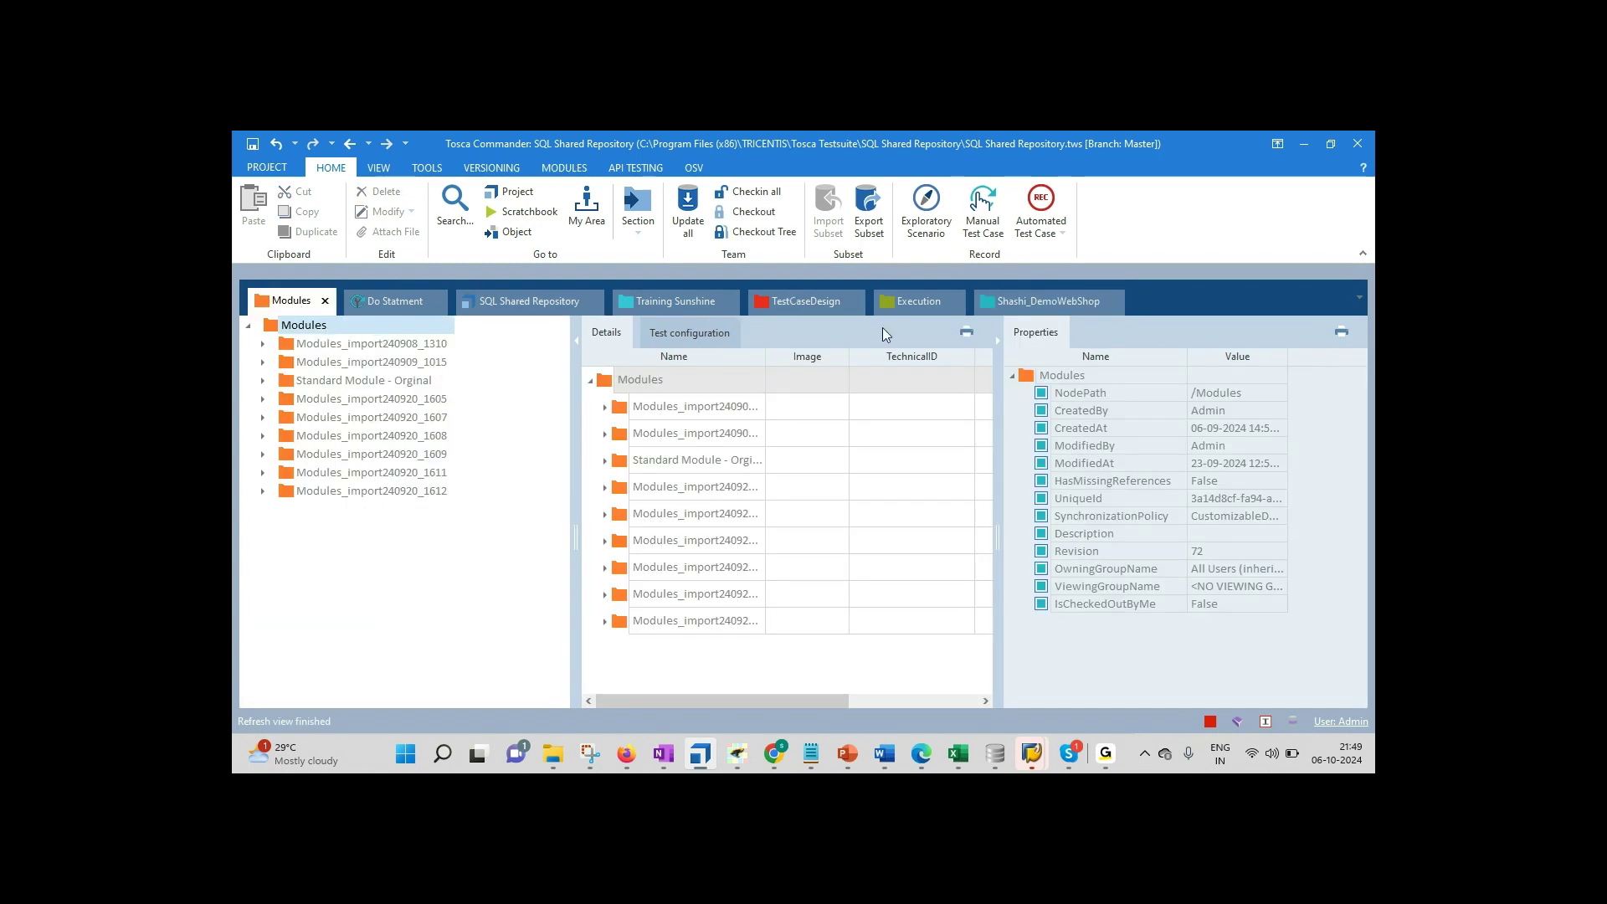
left_click(1018, 302)
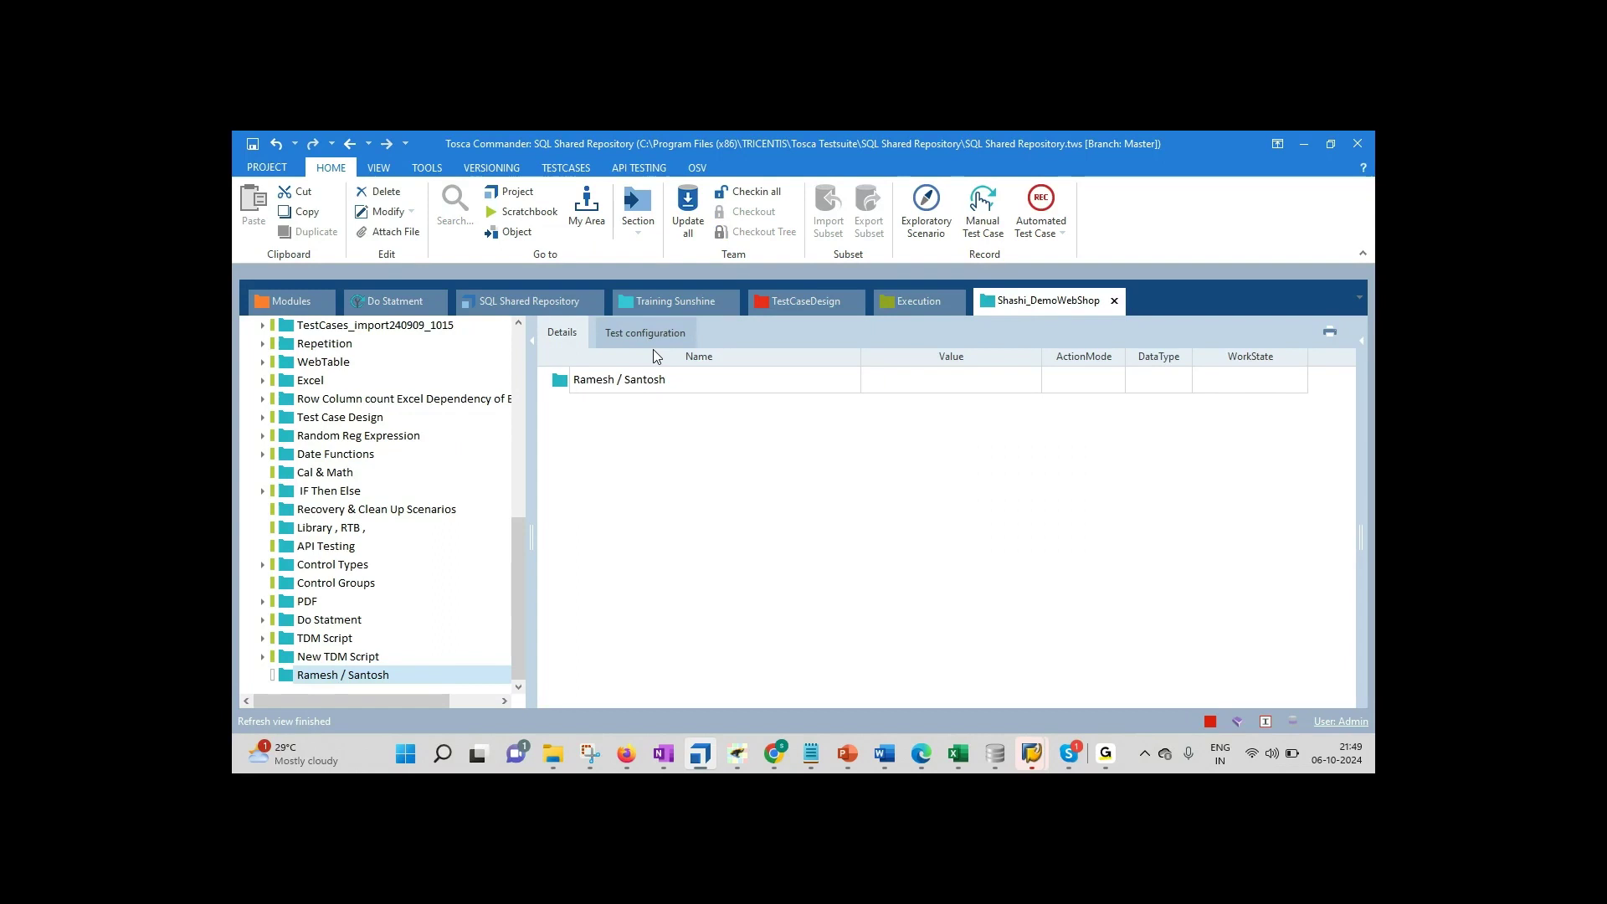
Step: Expand Demo Web Shop | Login >> Logout and select its Login | Header test case
left_click(518, 328)
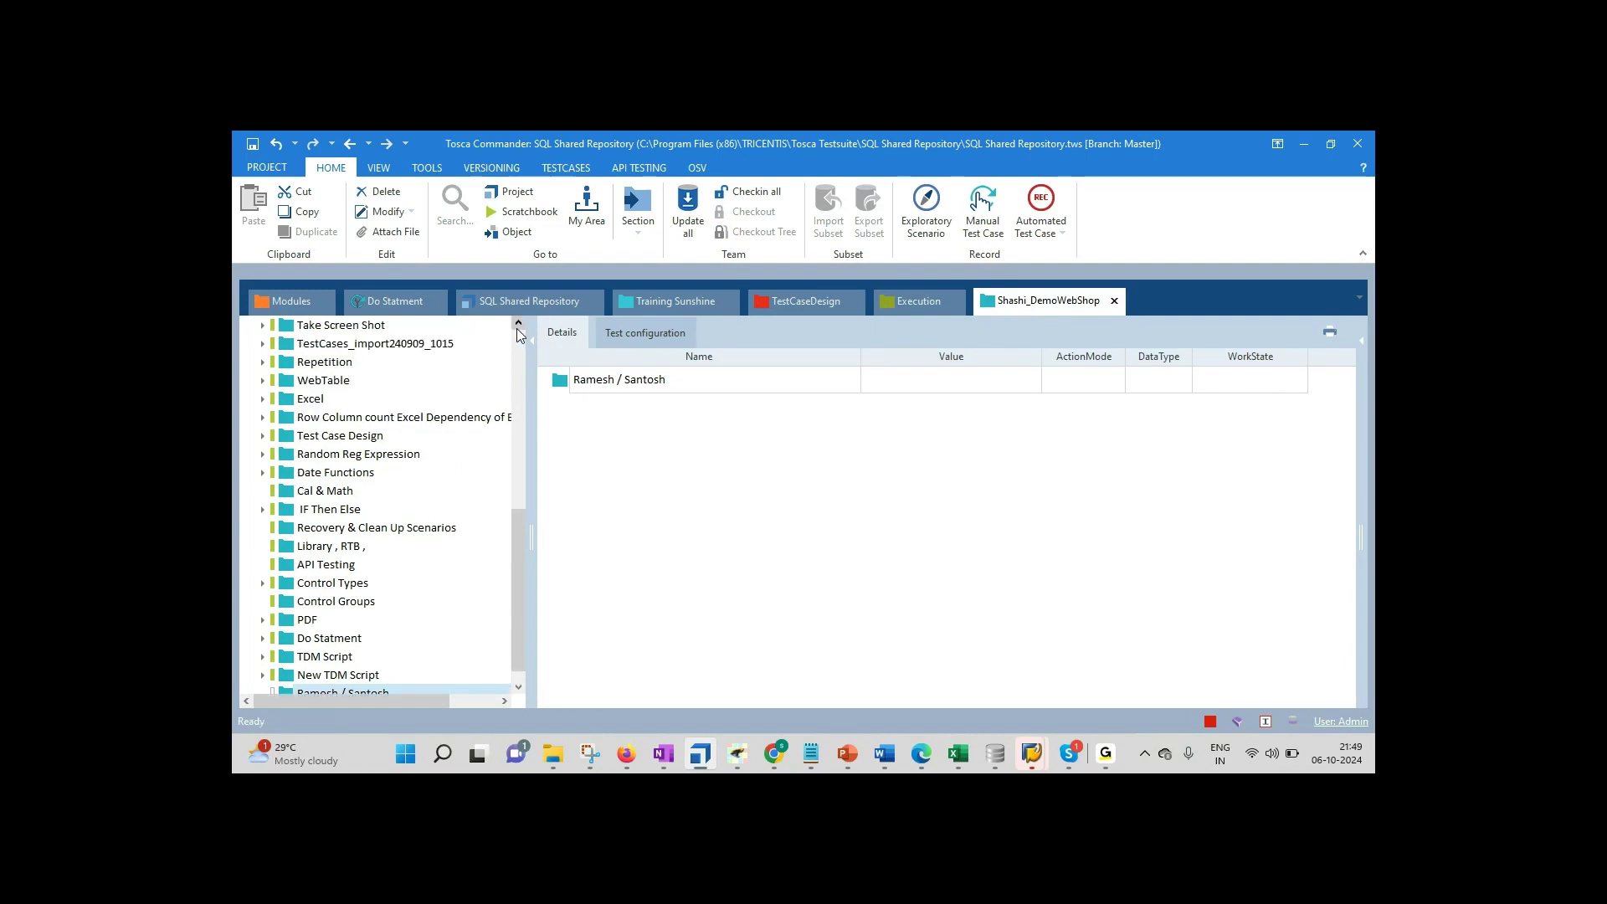
left_click(517, 329)
left_click(517, 329)
left_click(517, 329)
left_click(517, 329)
left_click(517, 329)
left_click(517, 329)
left_click(518, 329)
left_click(518, 329)
left_click(518, 329)
left_click(518, 329)
left_click(517, 329)
left_click(517, 328)
left_click(518, 329)
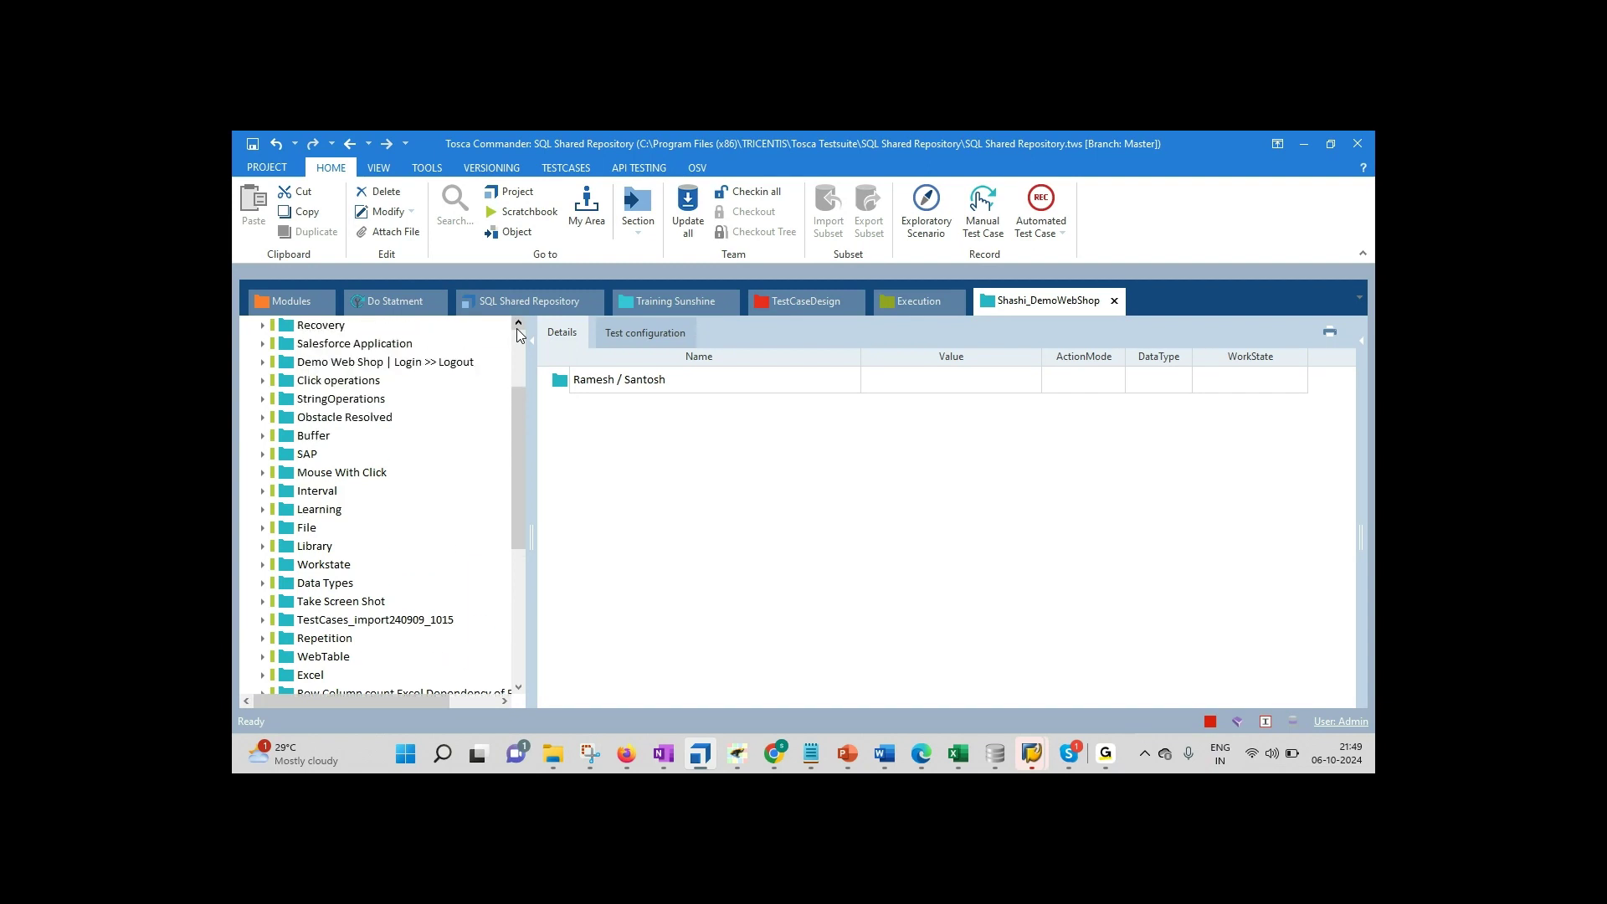
left_click(263, 362)
left_click(398, 399)
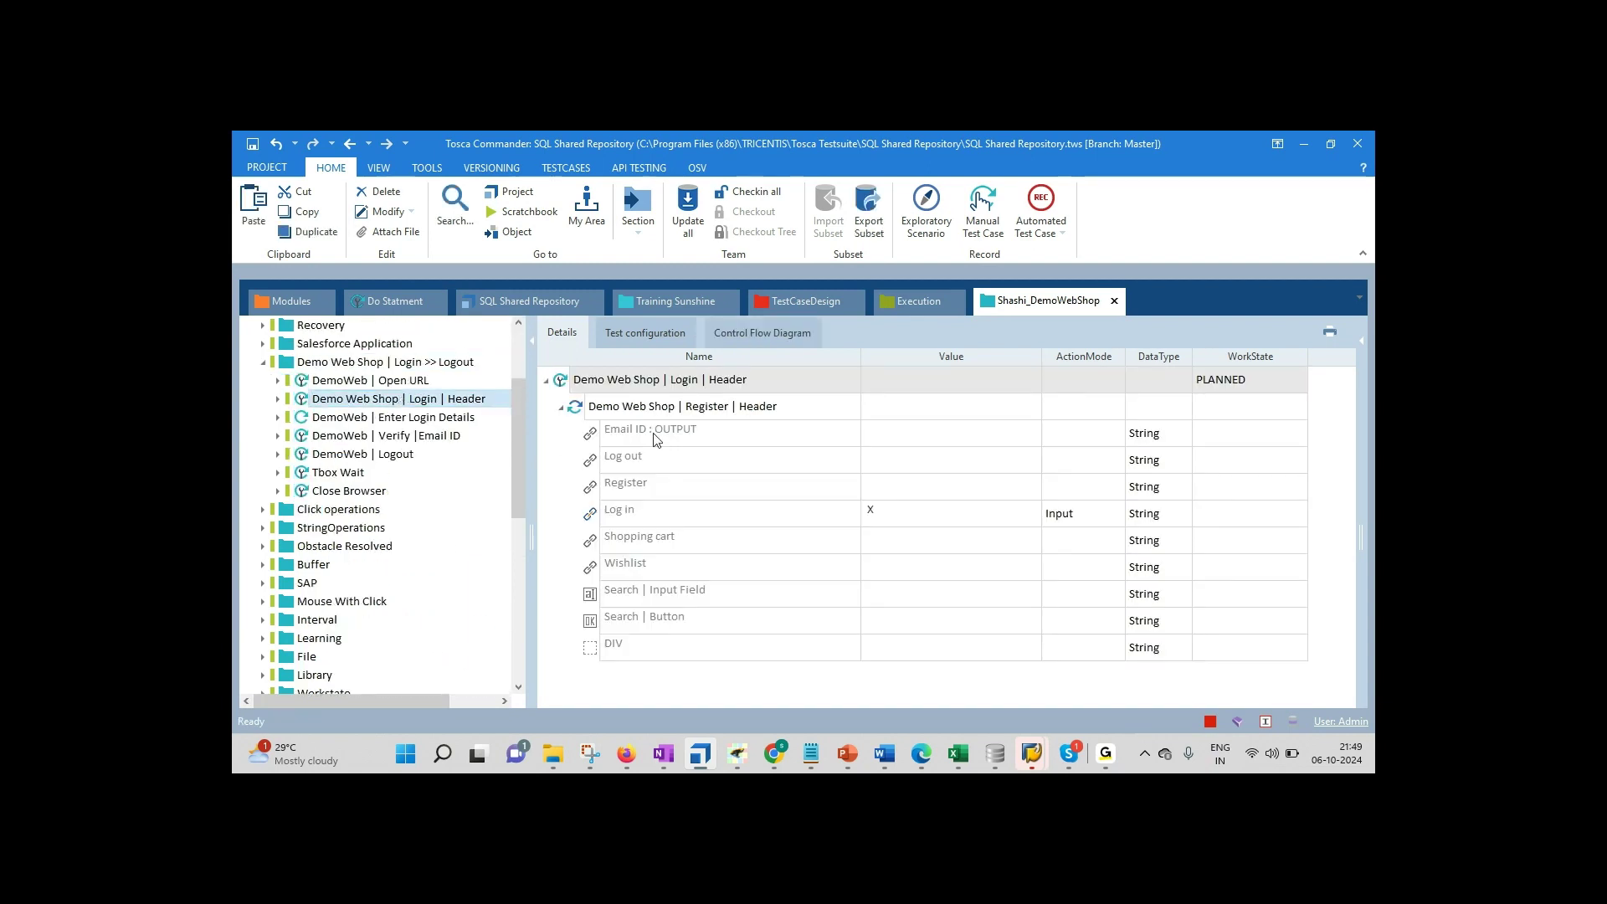
Step: Jump from the Register | Header step to its module and check out the Modules tree's 715 objects
left_click(650, 432)
left_click(650, 413)
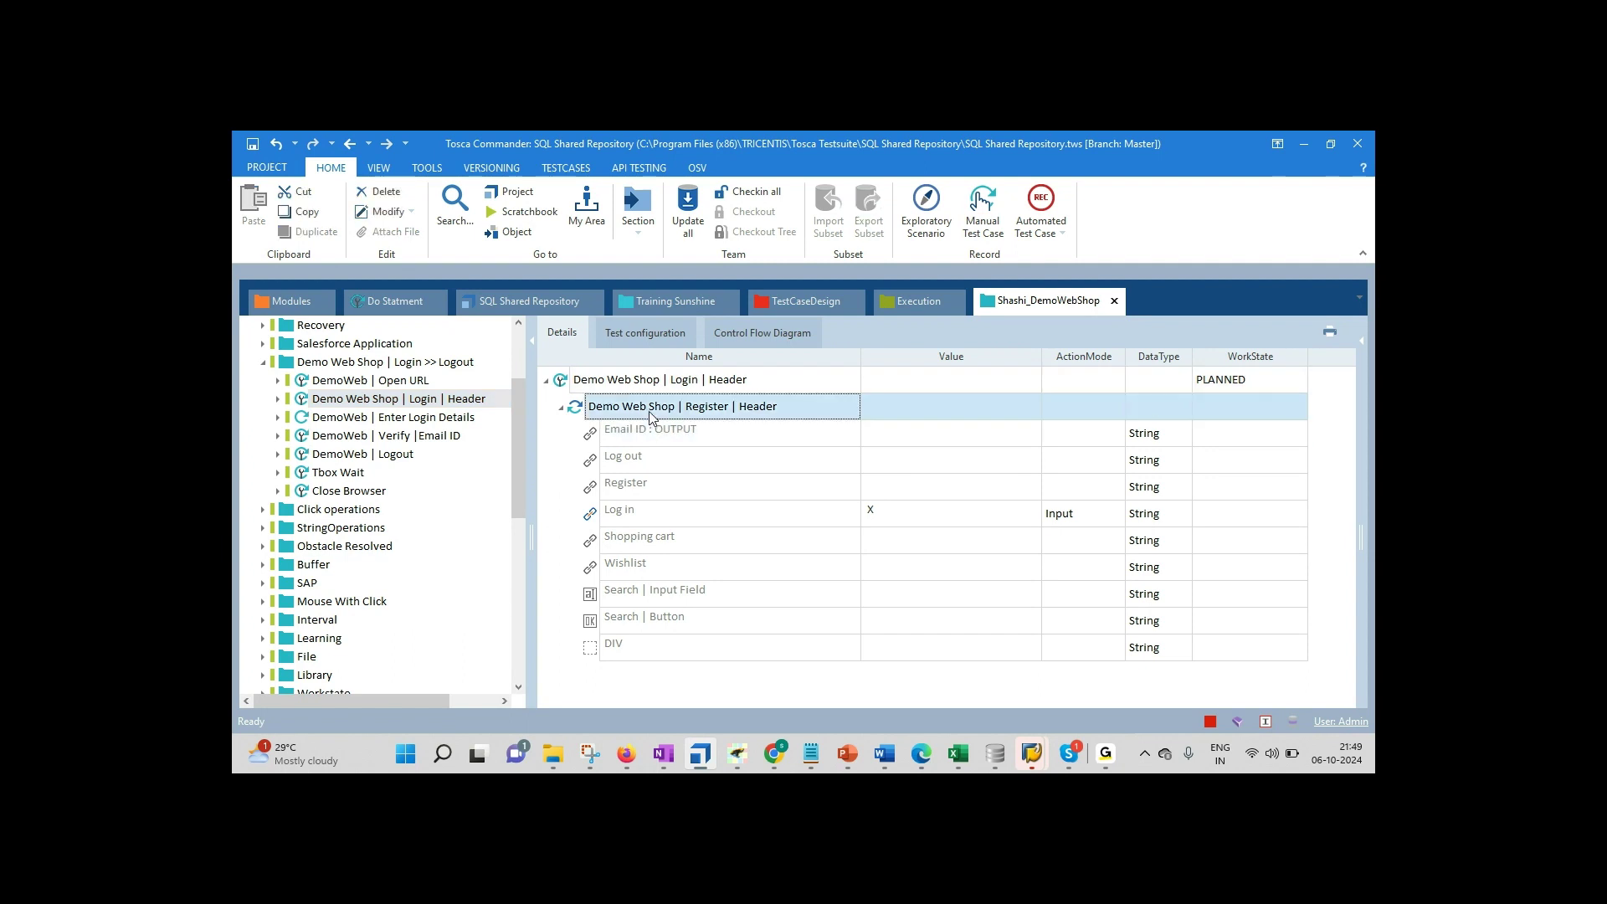
right_click(649, 412)
left_click(718, 423)
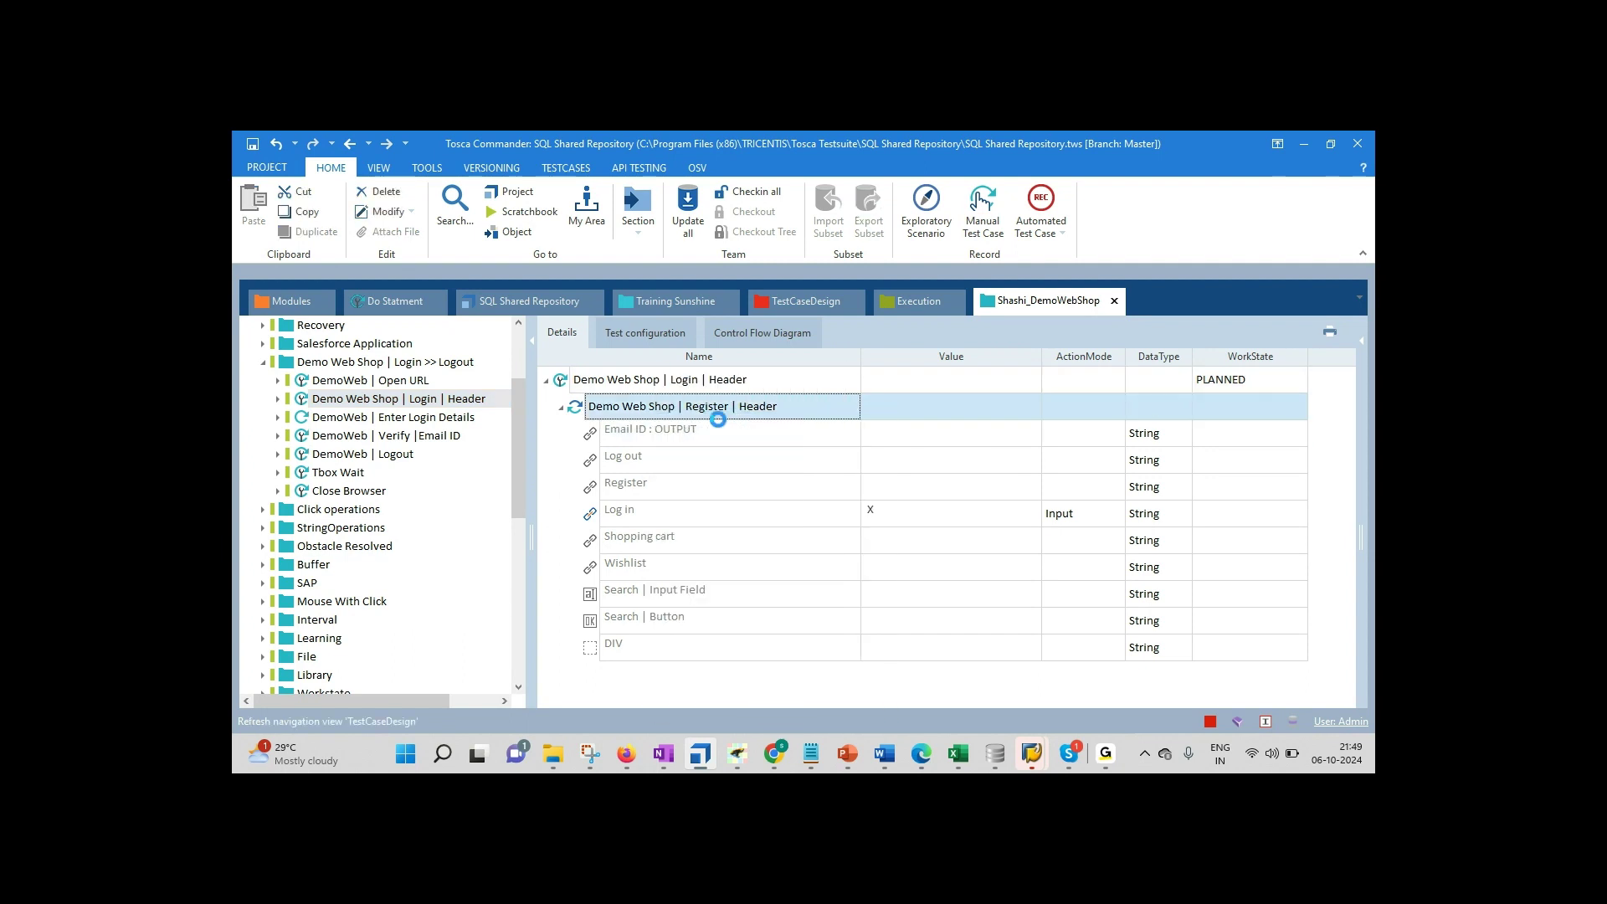
left_click_drag(496, 469, 499, 494)
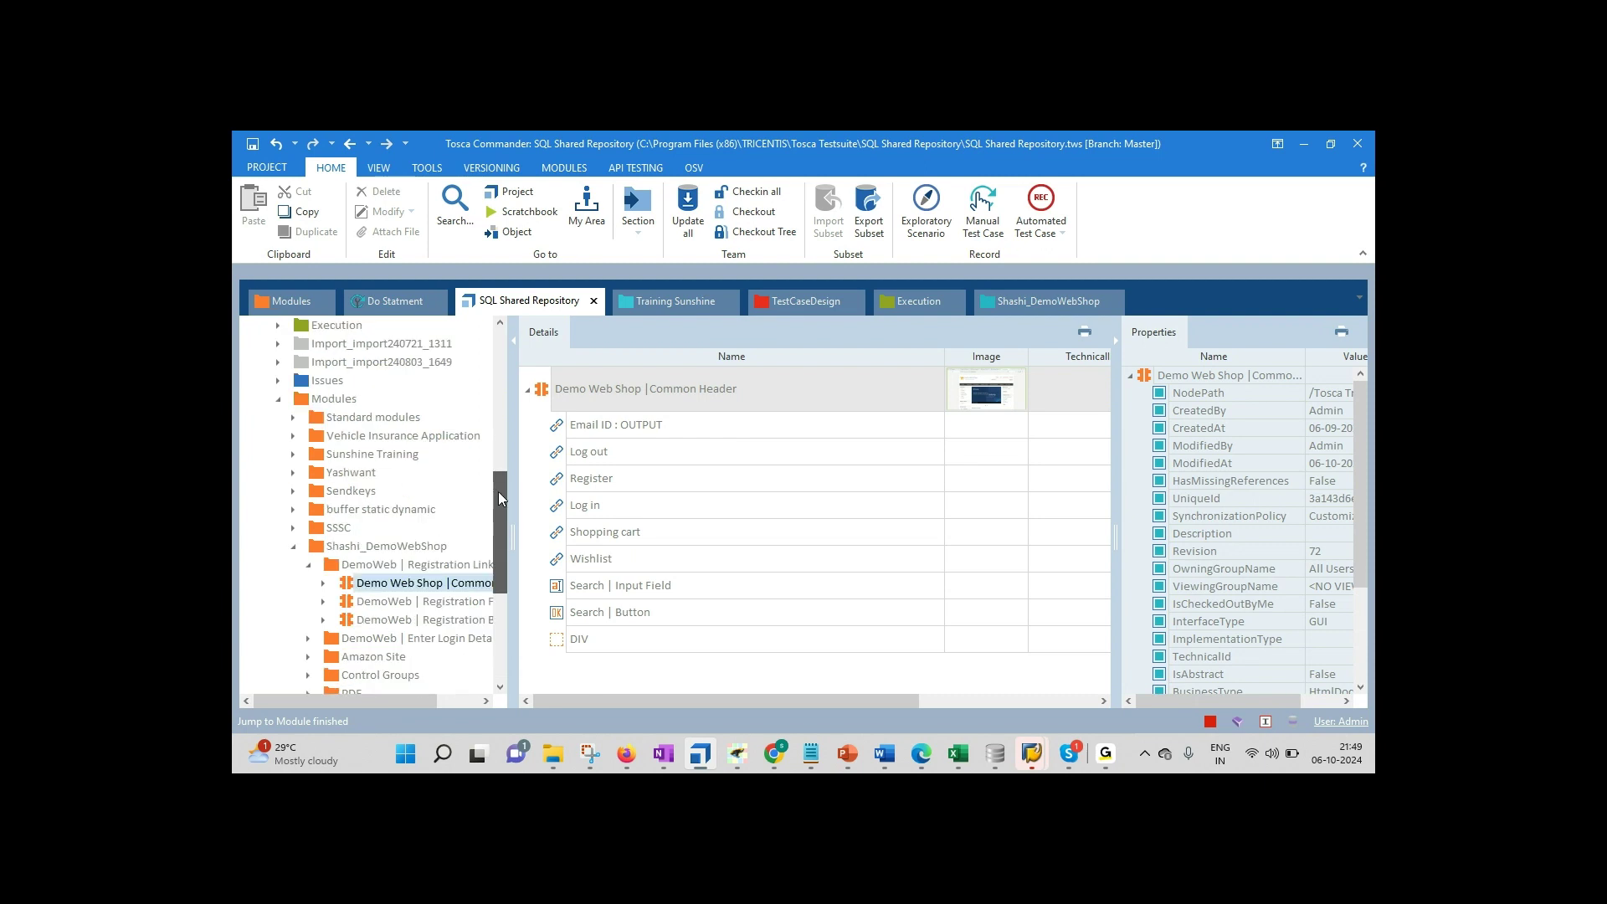
left_click(297, 553)
right_click(326, 402)
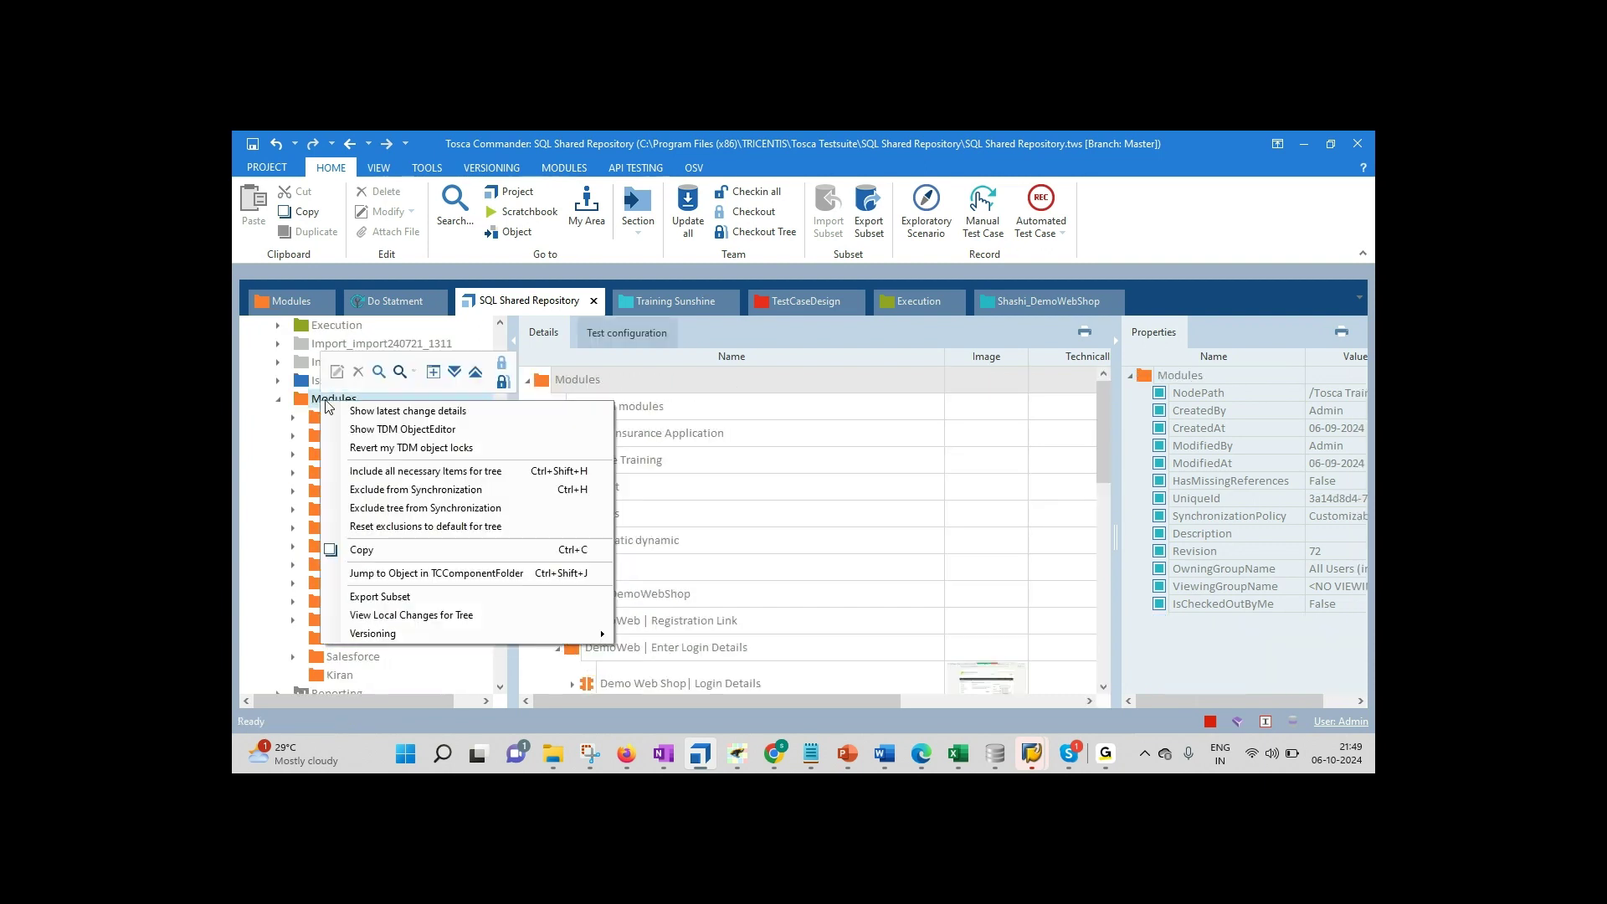
left_click(500, 383)
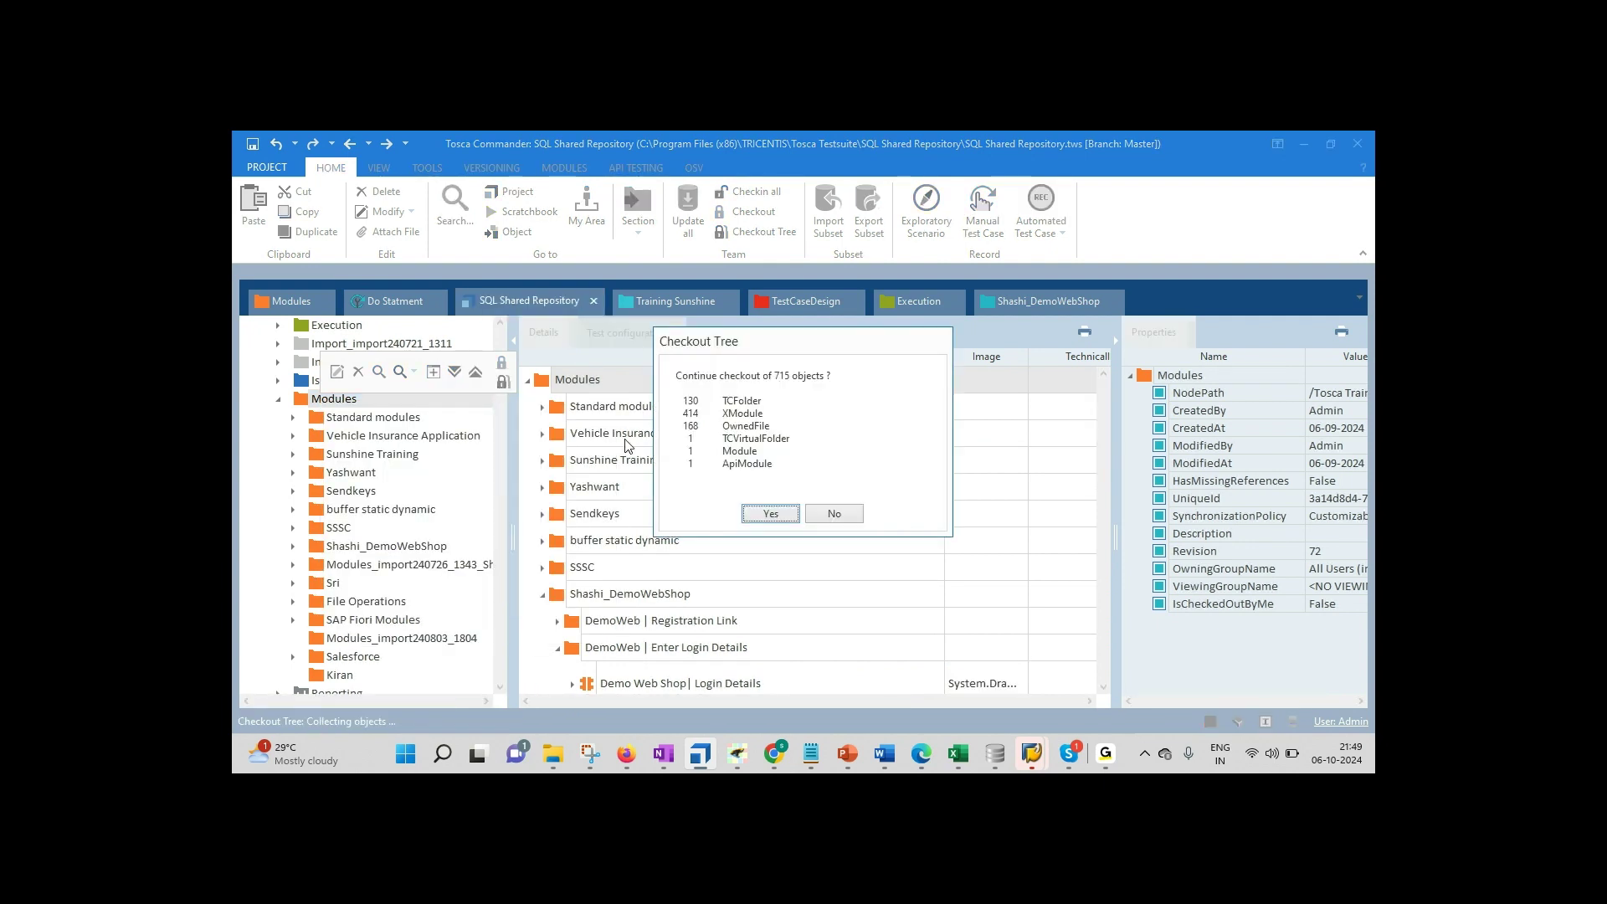
left_click(770, 513)
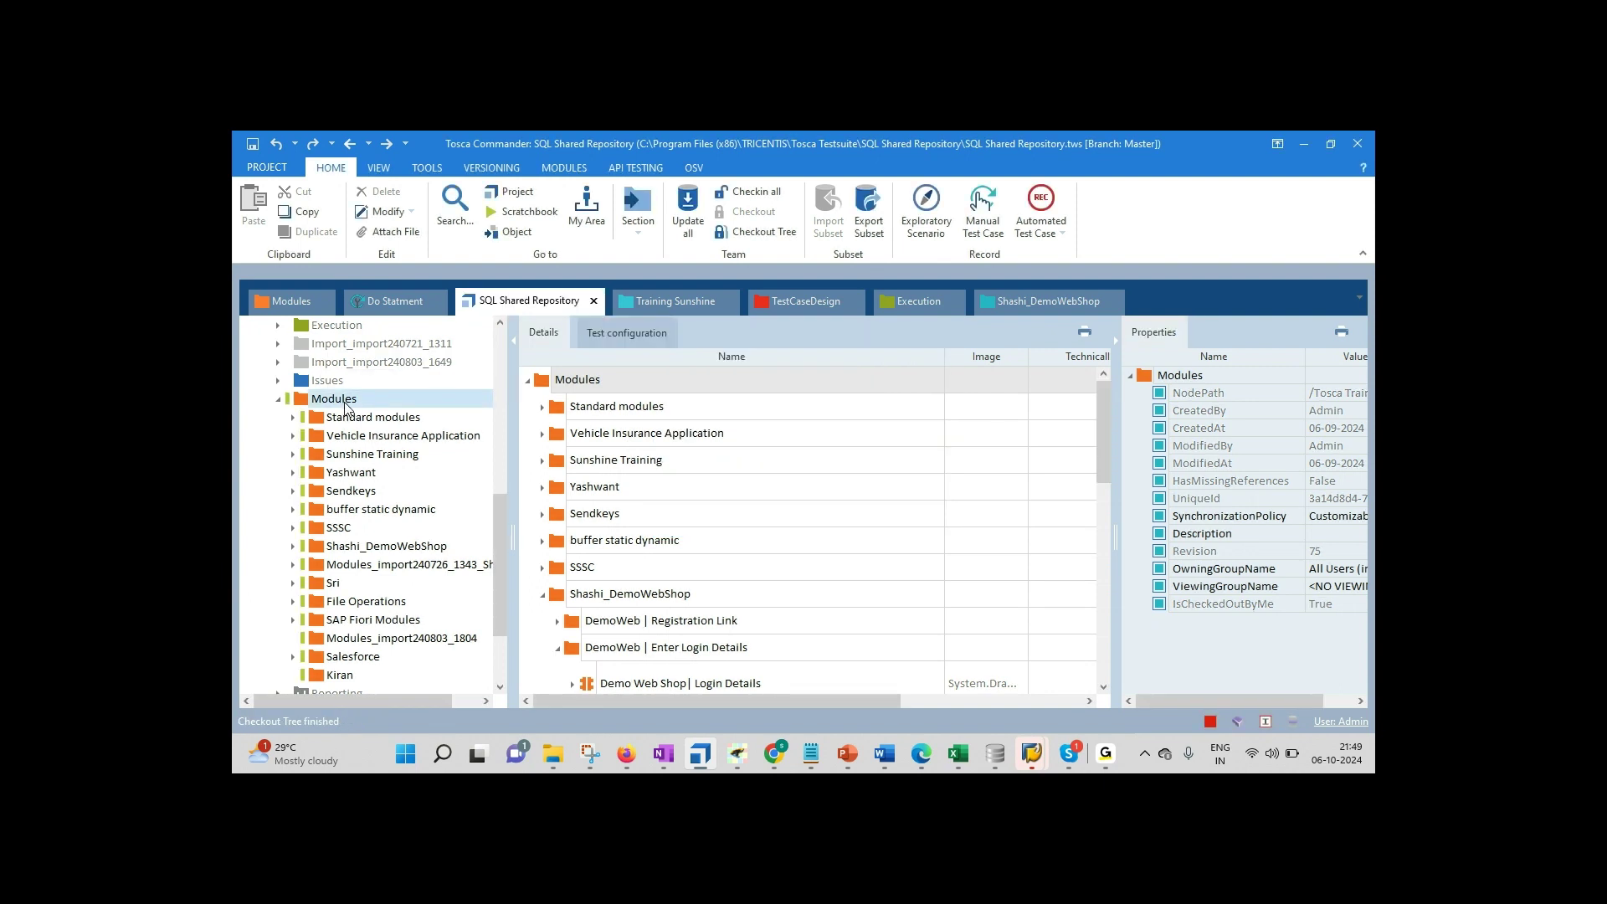
Step: Create a folder under Modules named with the two trainees' names
right_click(345, 407)
left_click(364, 346)
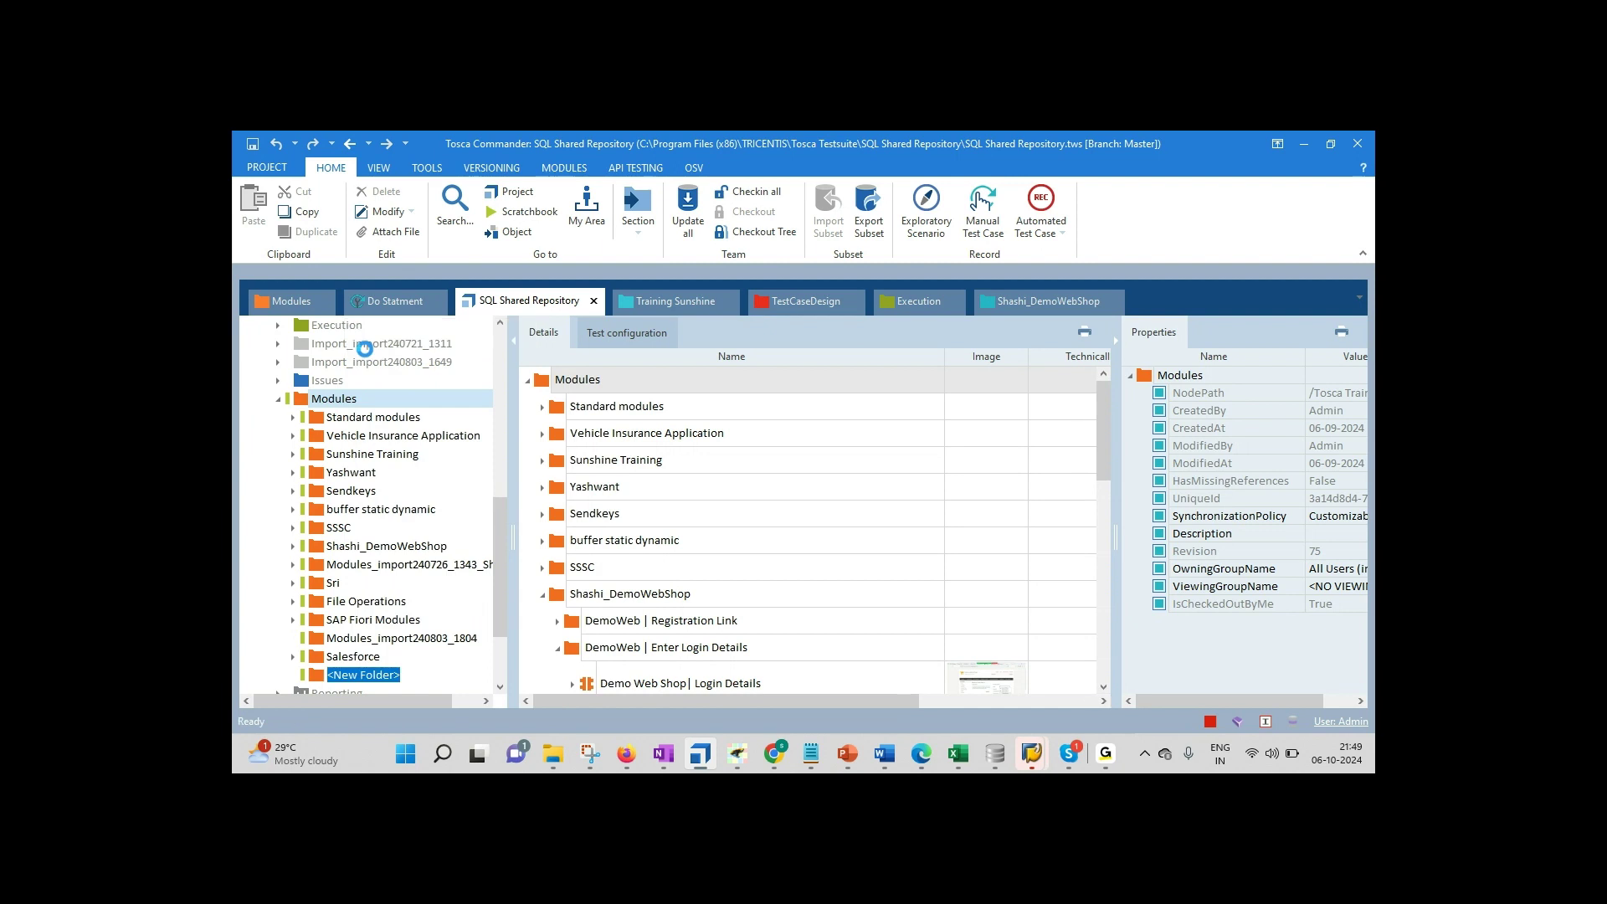
type("Ramesh /Santosh")
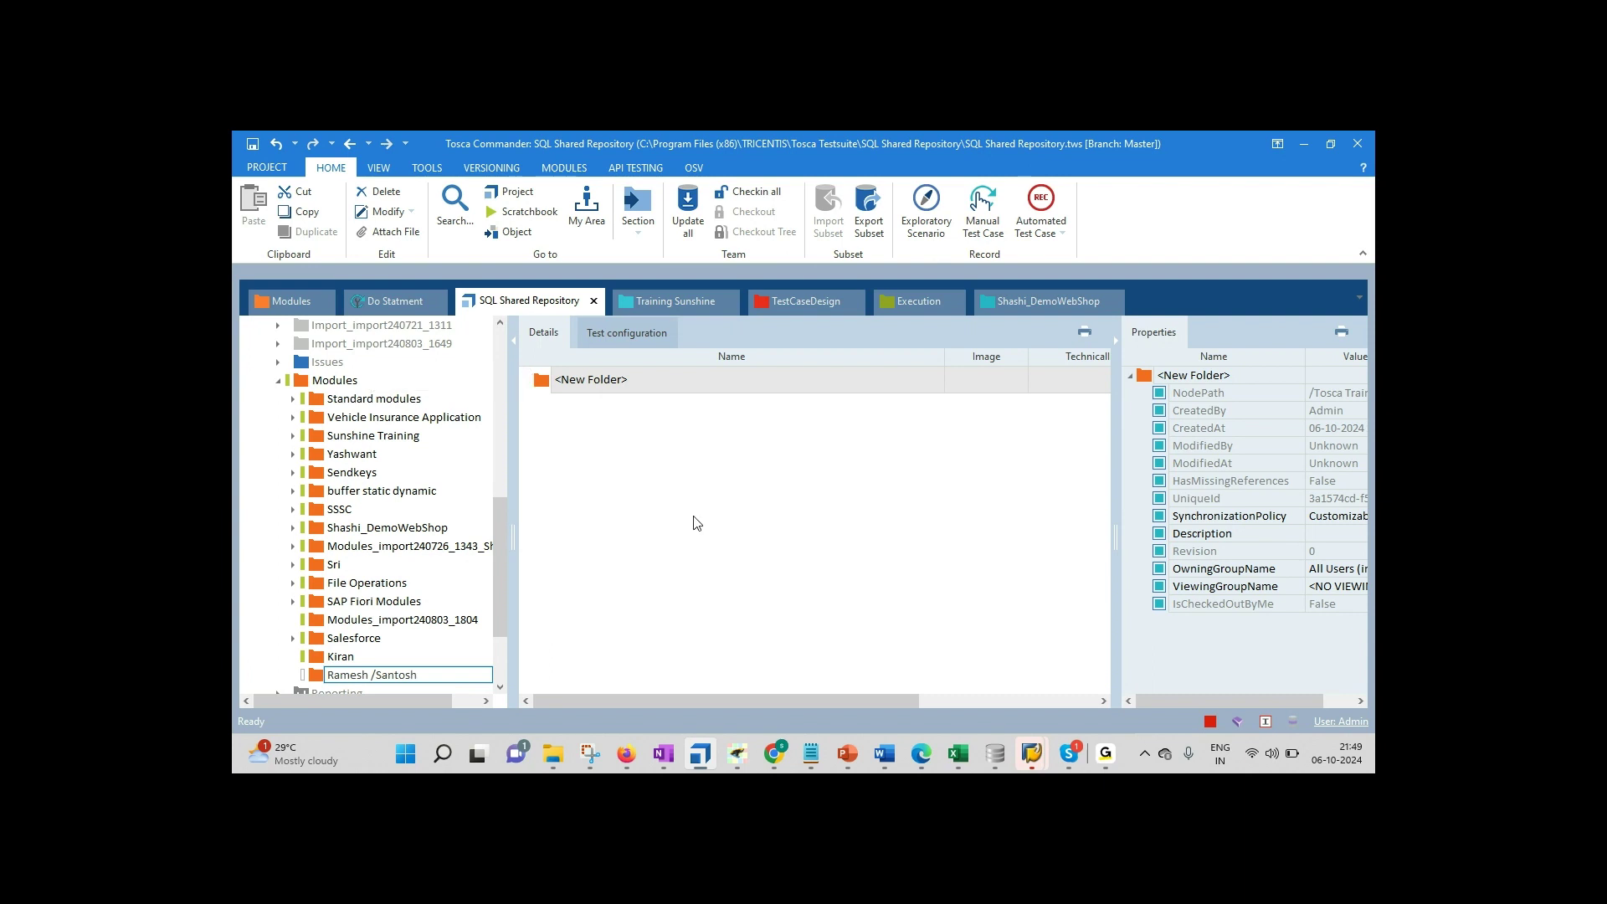
left_click(698, 523)
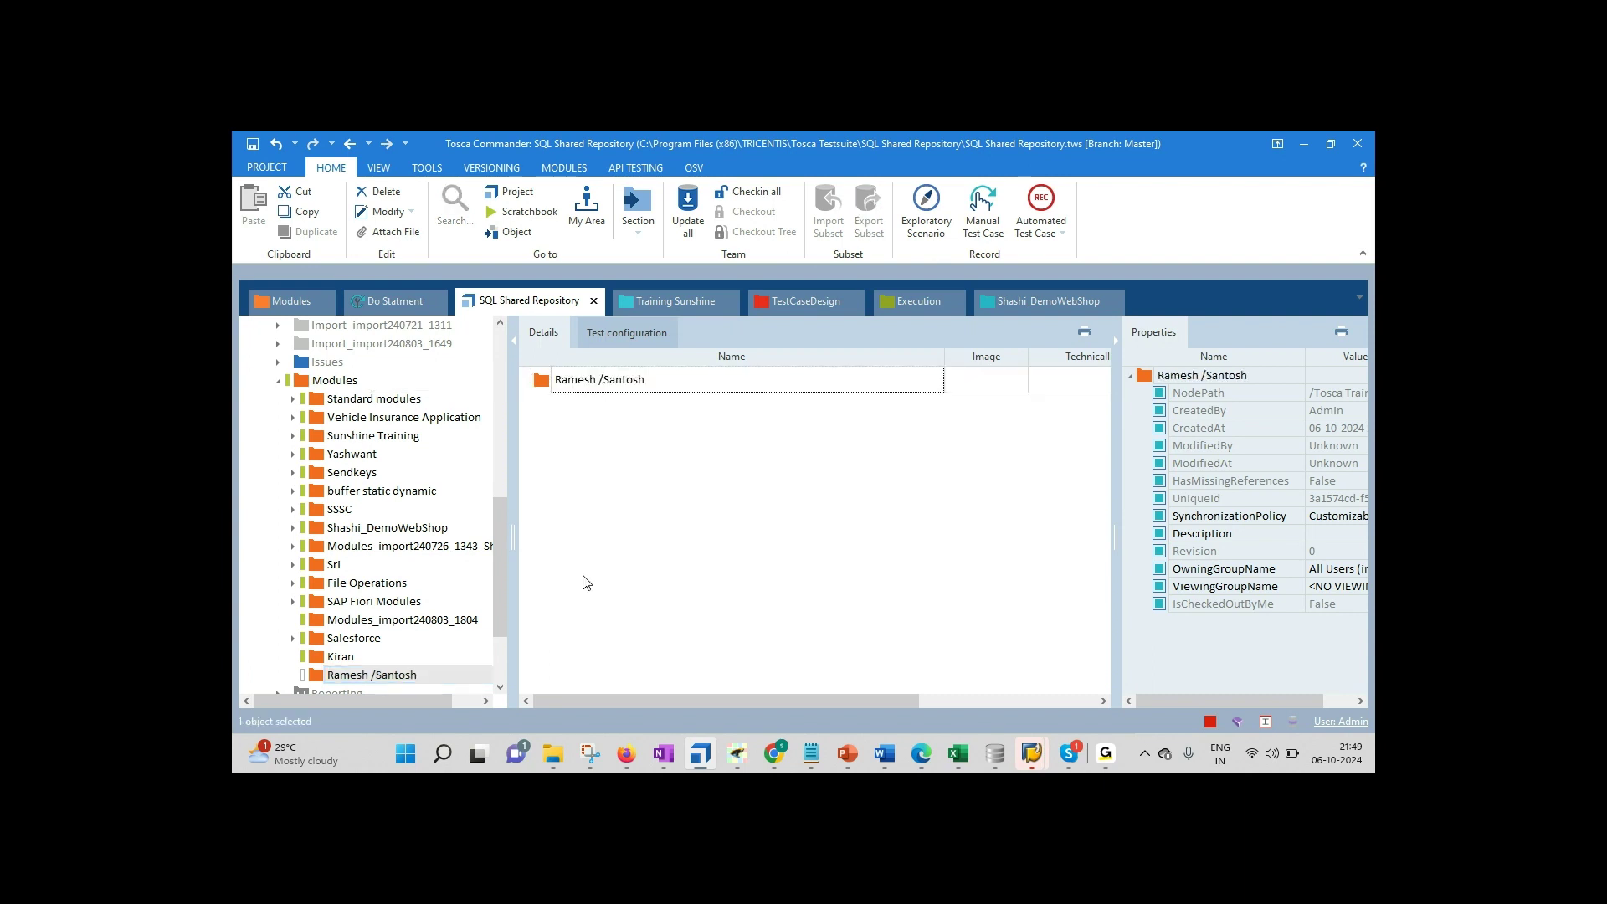
Step: Check the Demo Web Shop login page in Firefox, then scan the application into the new module folder
left_click(627, 756)
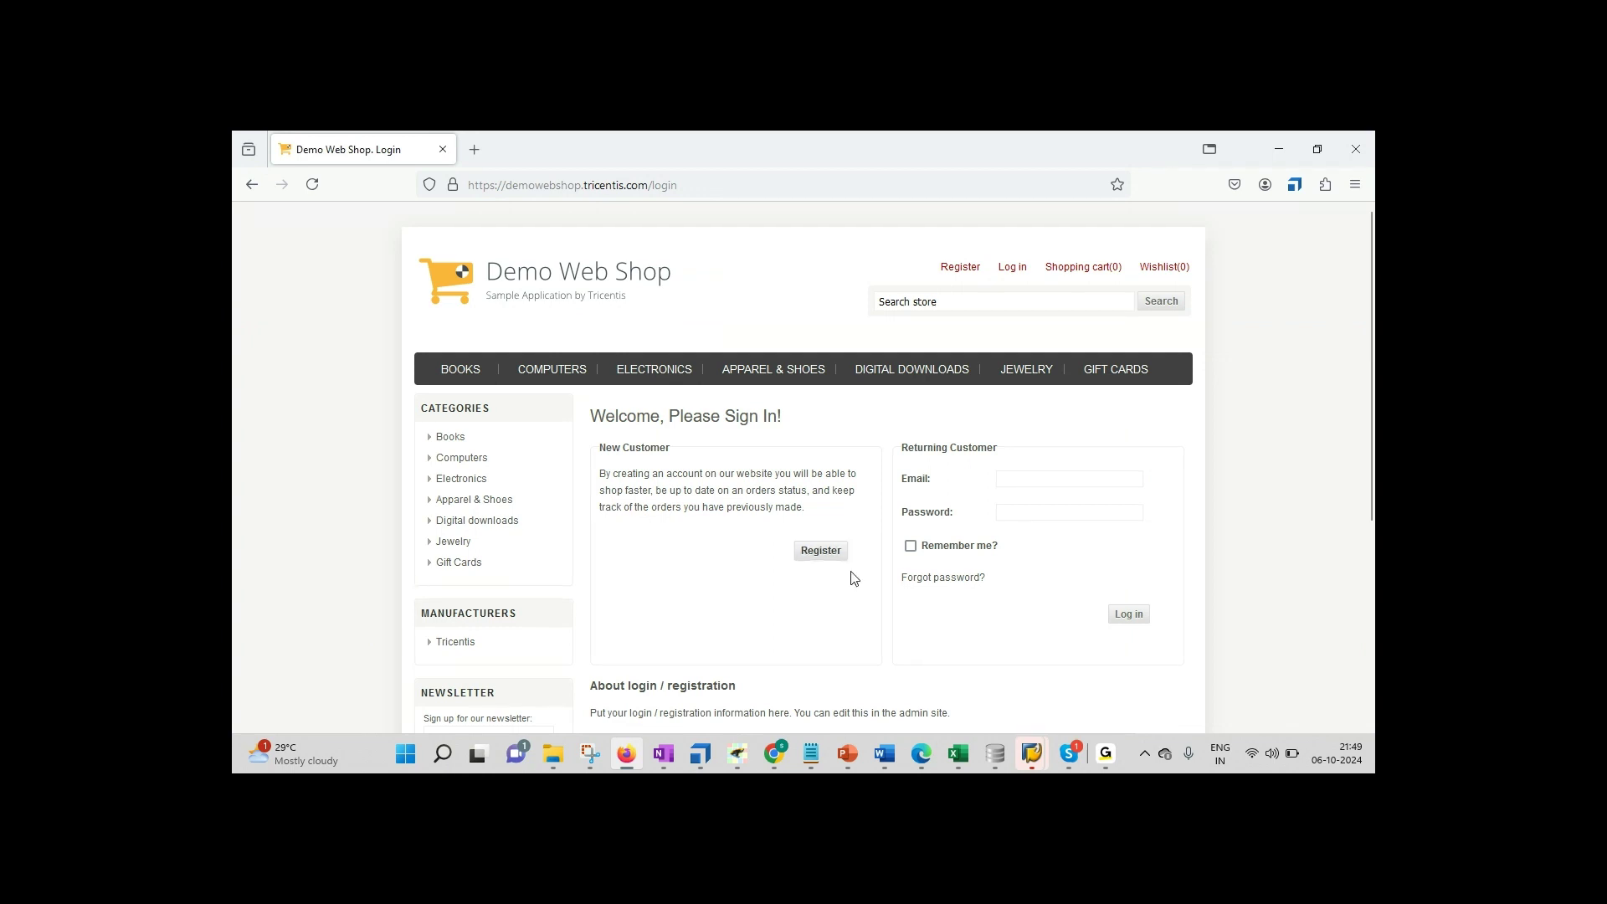
left_click(699, 753)
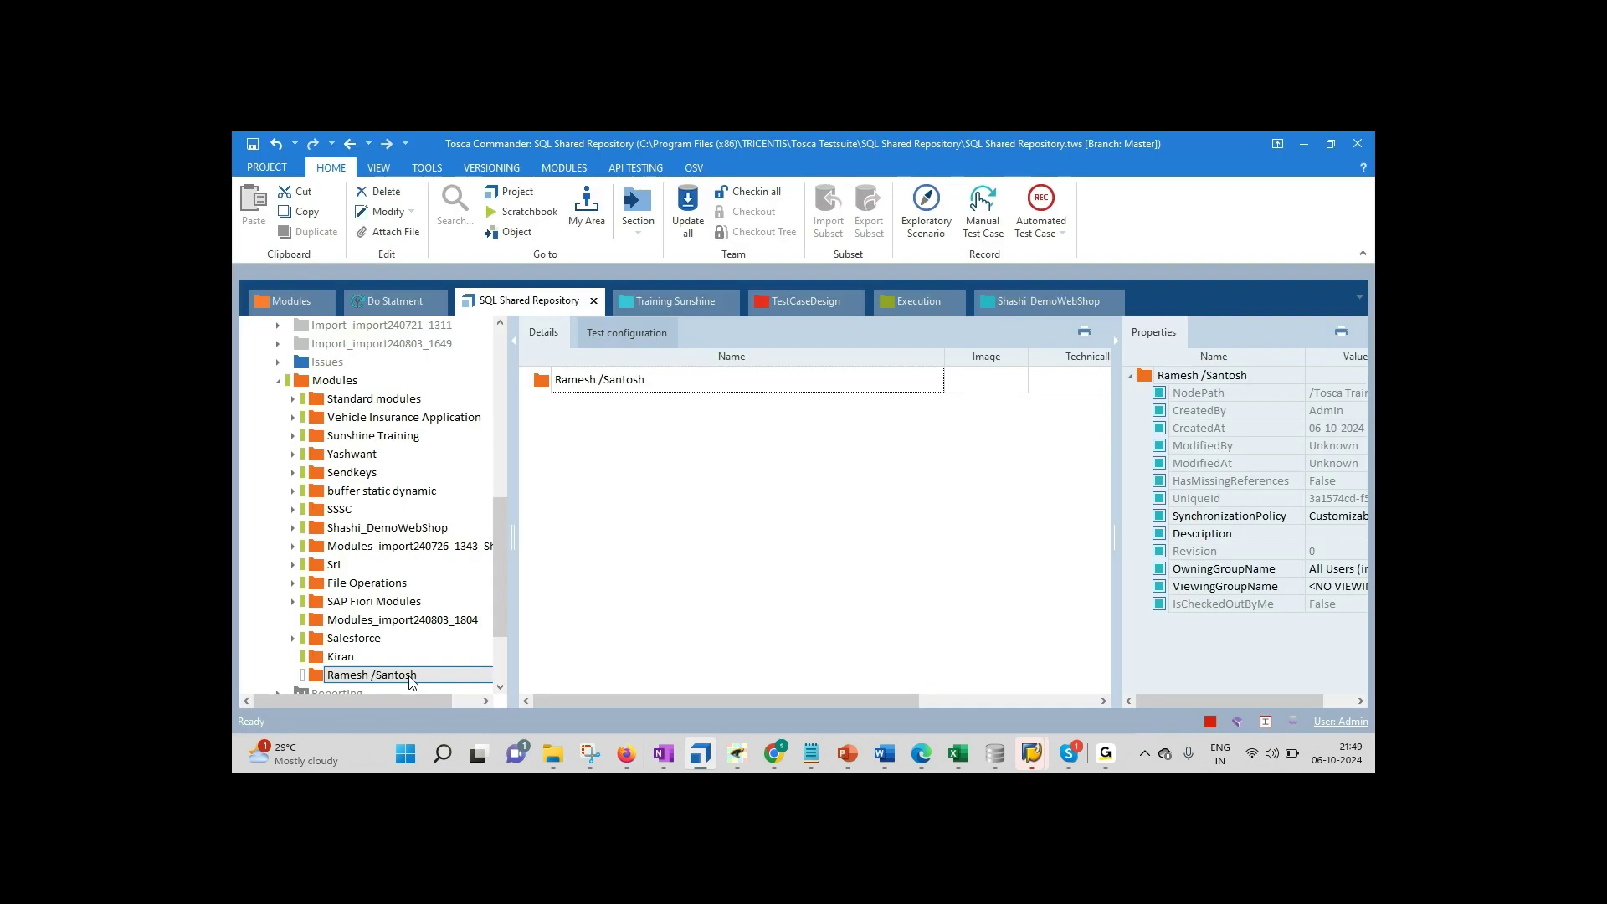
right_click(411, 680)
mouse_move(626, 525)
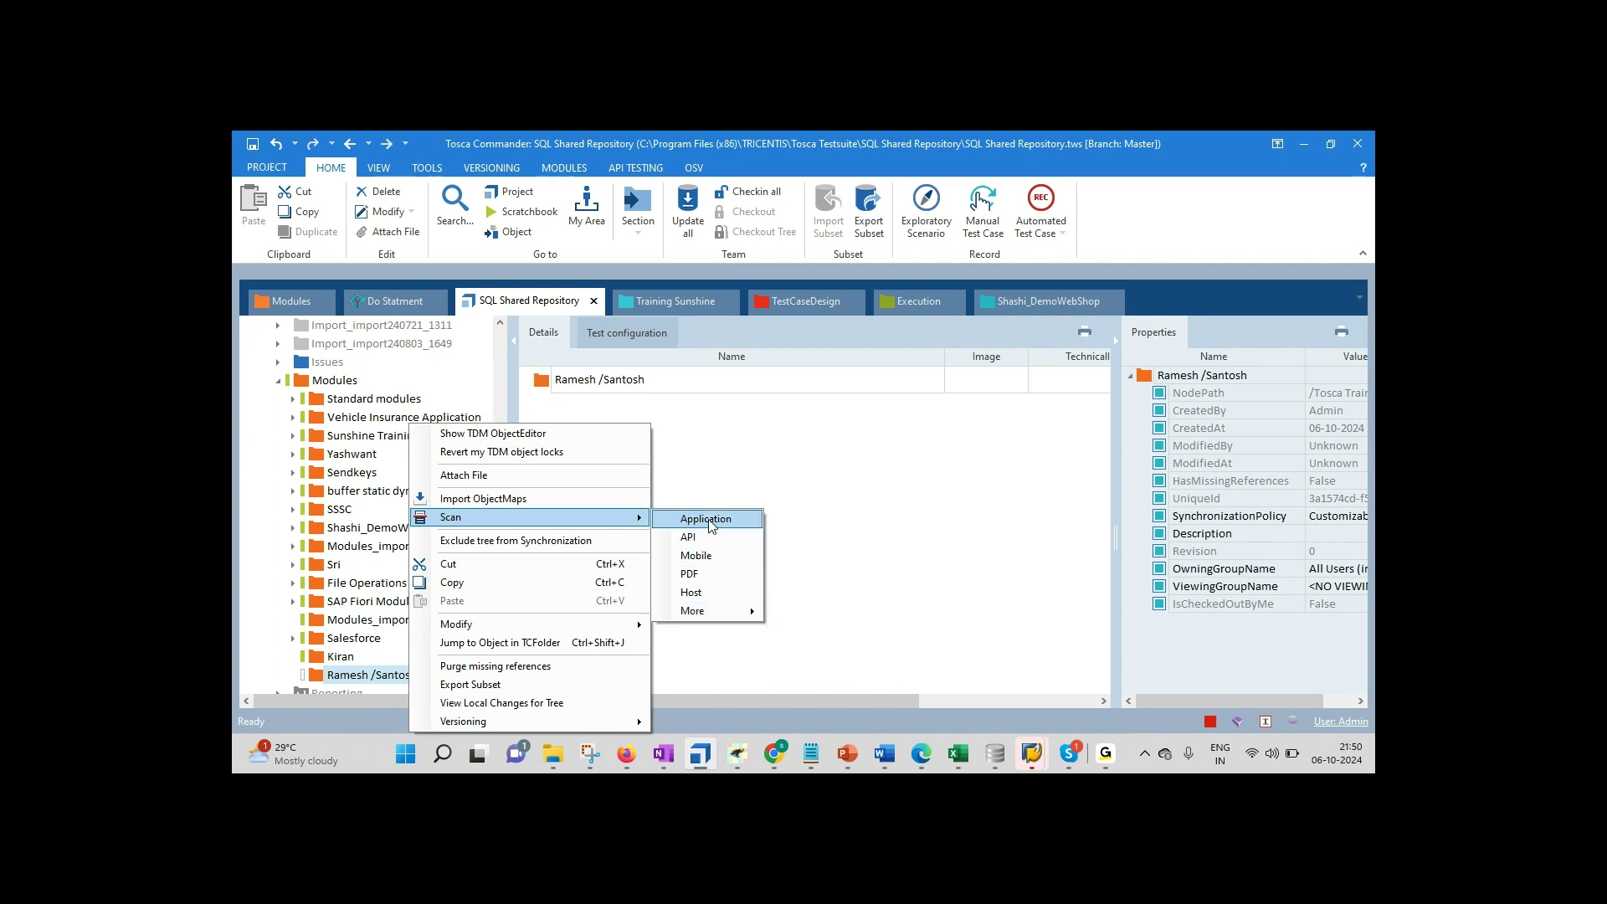
left_click(709, 521)
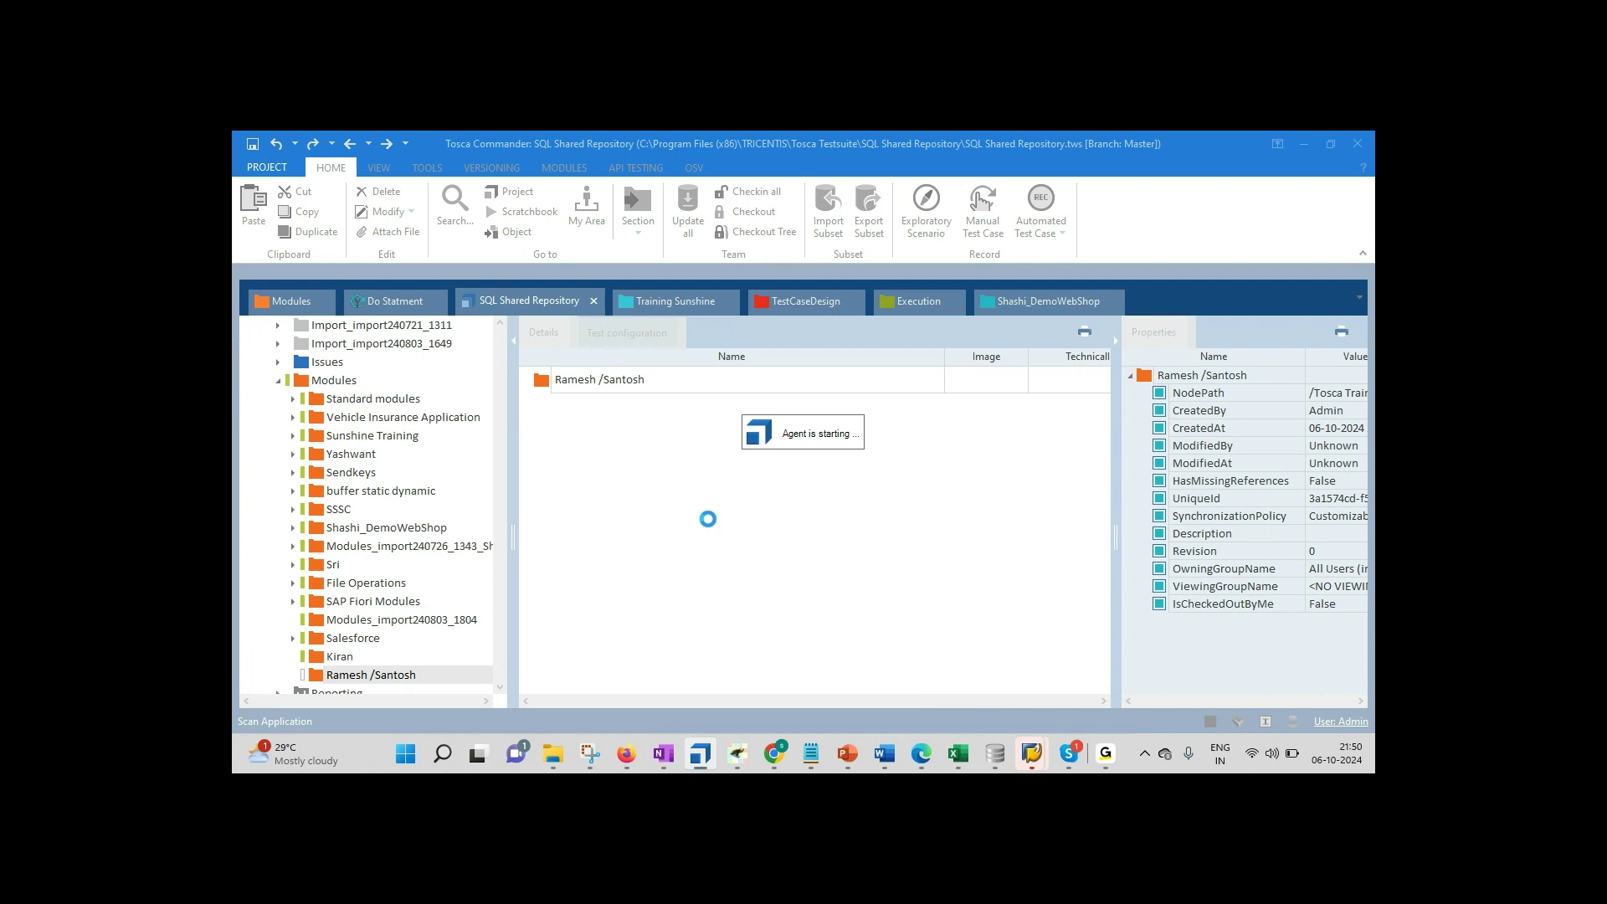
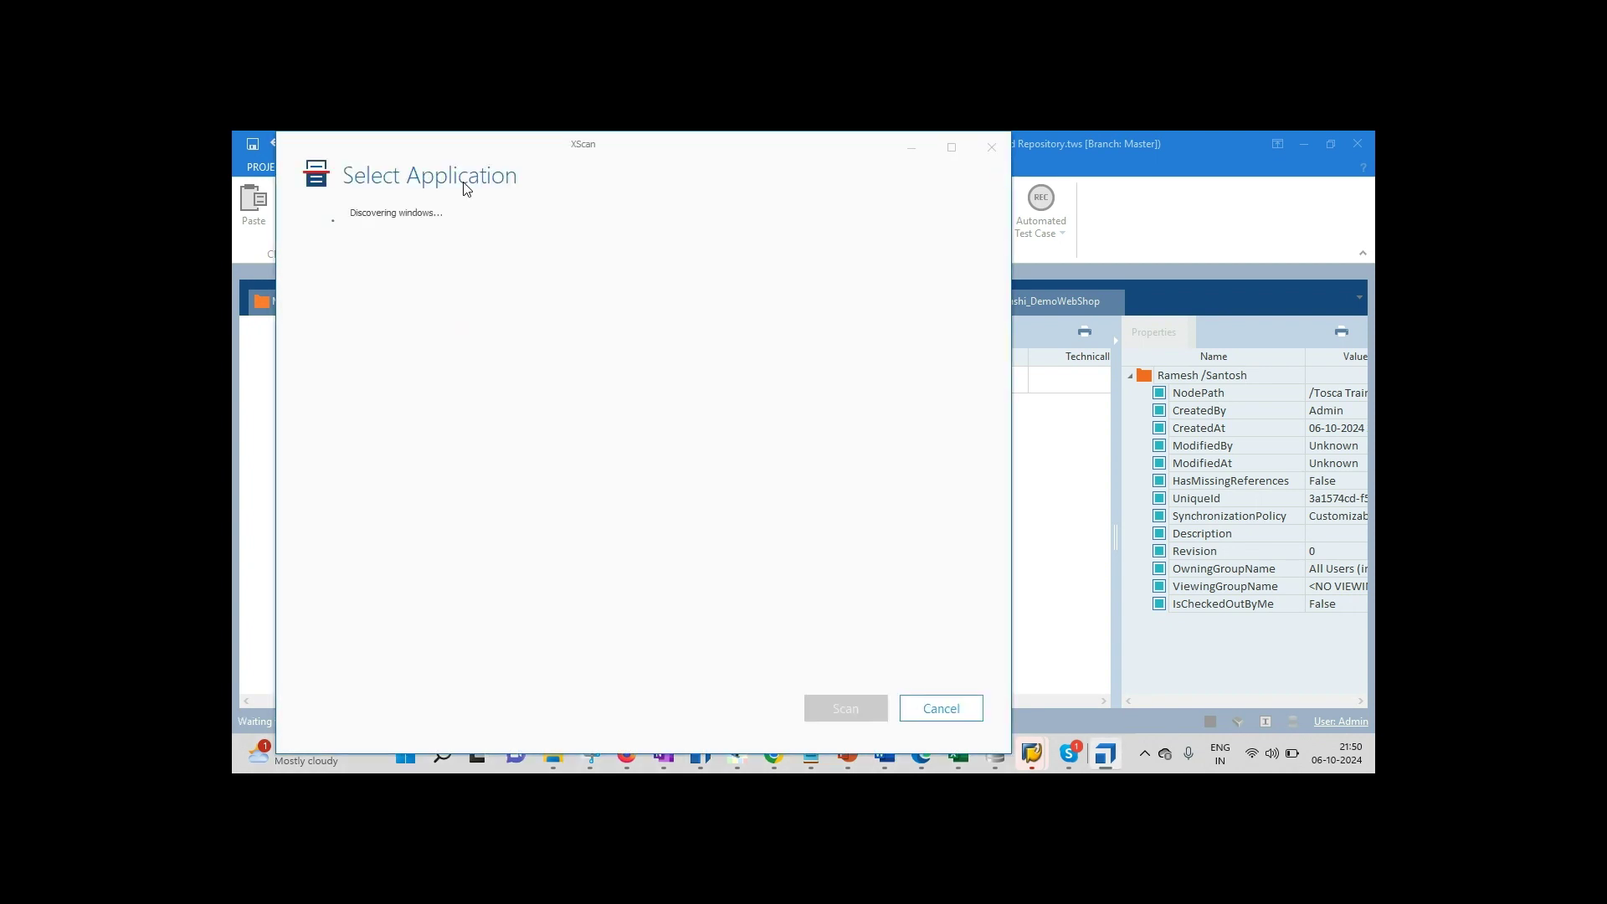
Step: Move XScan's application picker aside and choose between the Demo Web Shop and Tricentis windows
left_click_drag(446, 151, 731, 173)
left_click(755, 323)
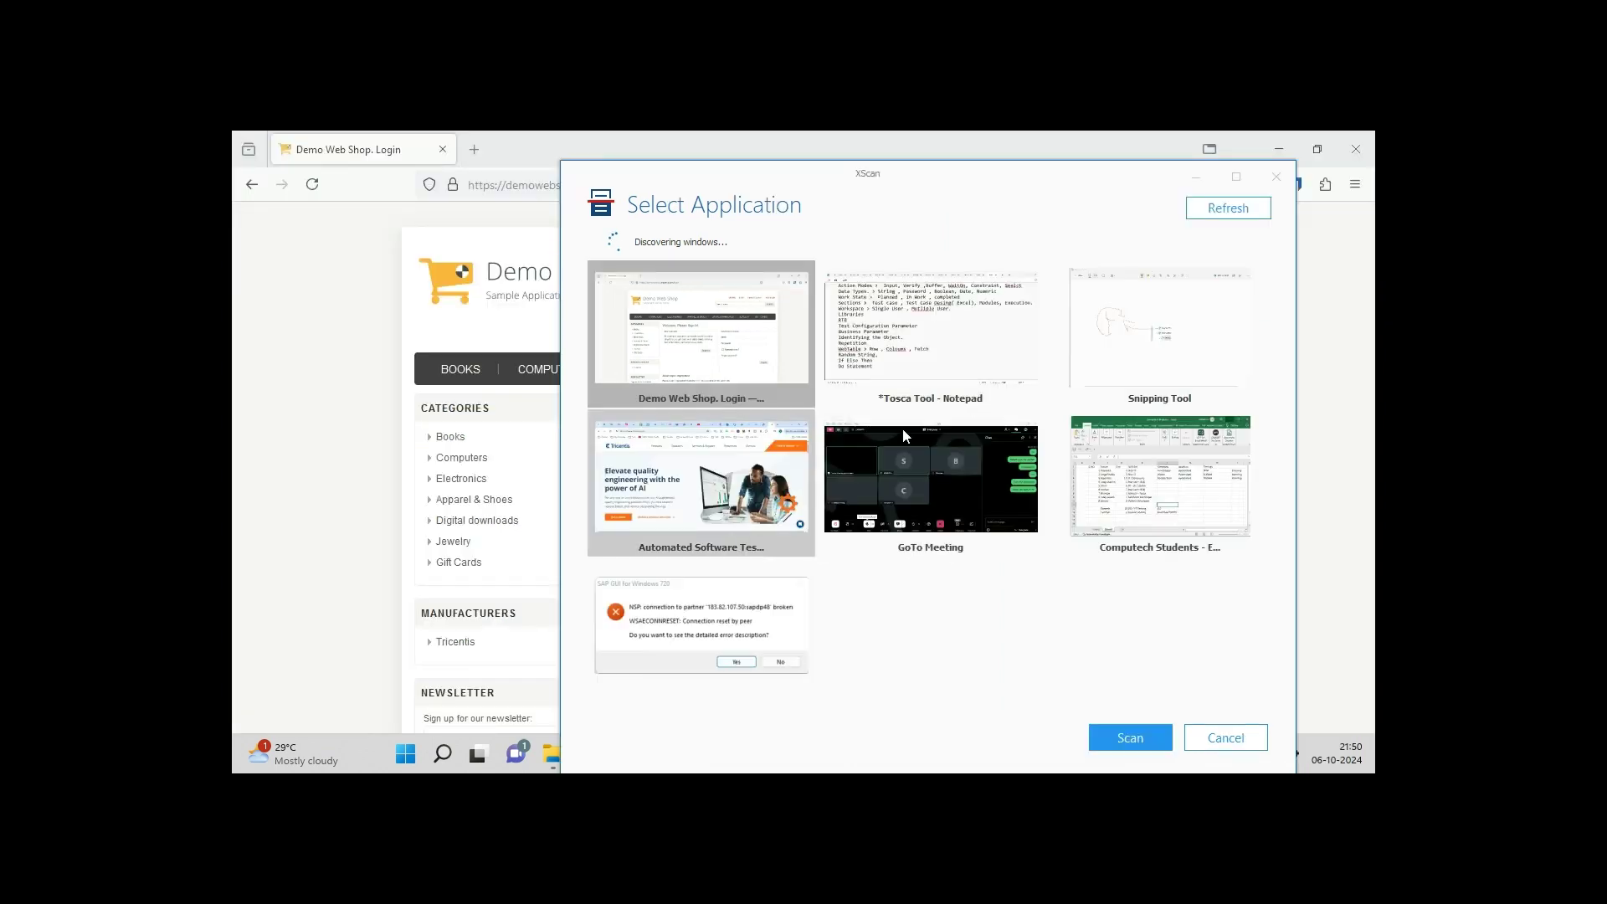
left_click(795, 536)
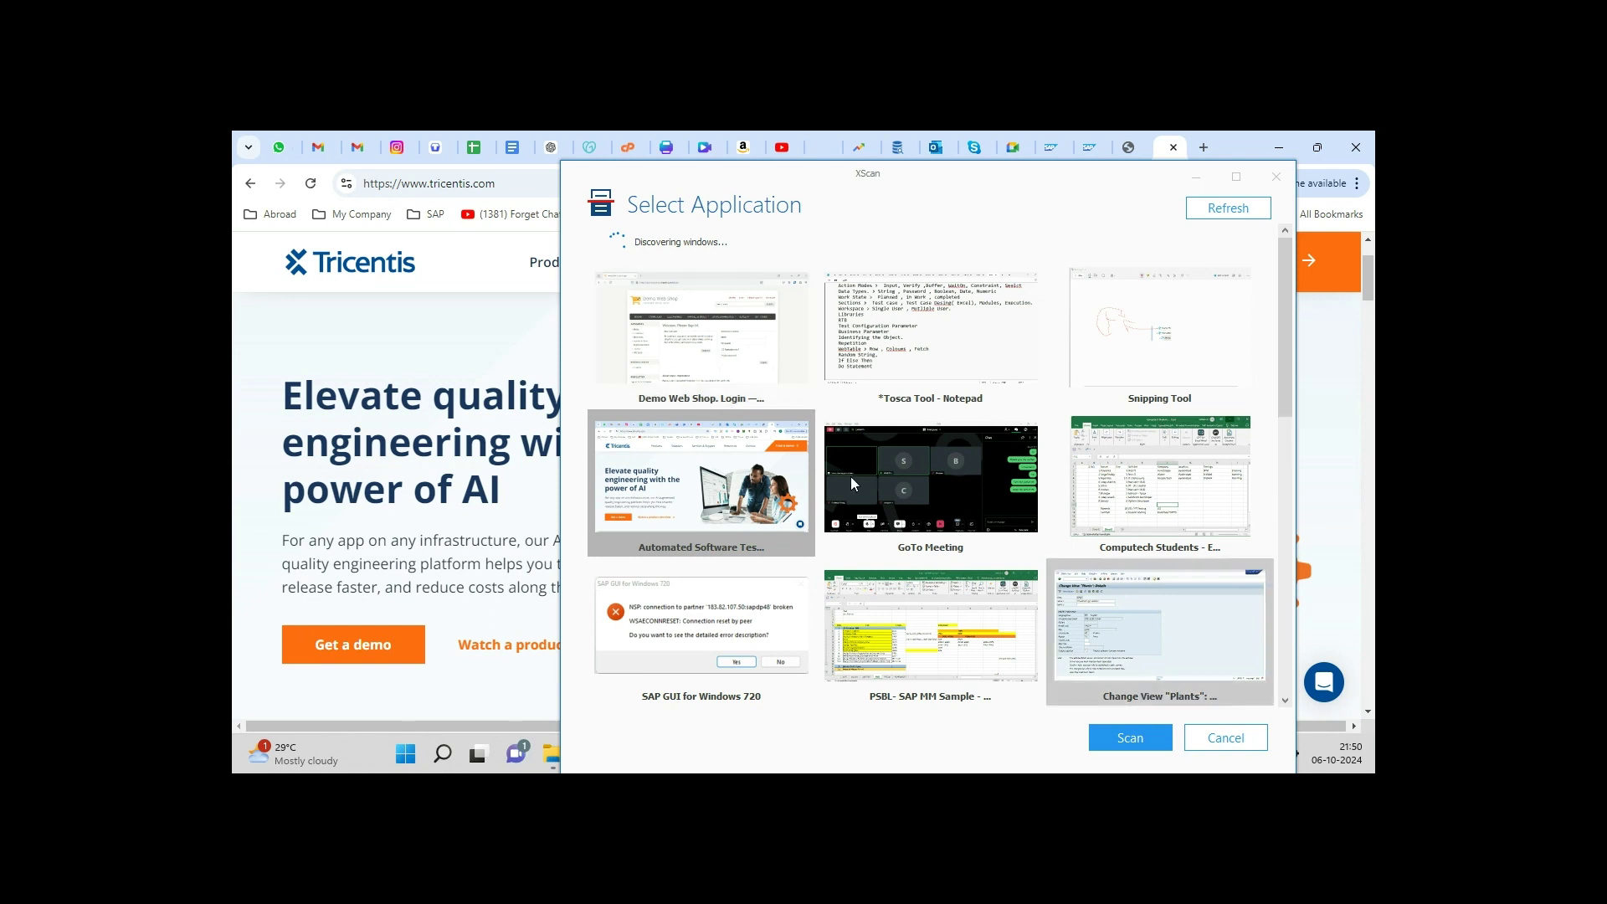
Step: Scan the Demo Web Shop window, then mark, highlight and unmark the Register link
double_click(720, 336)
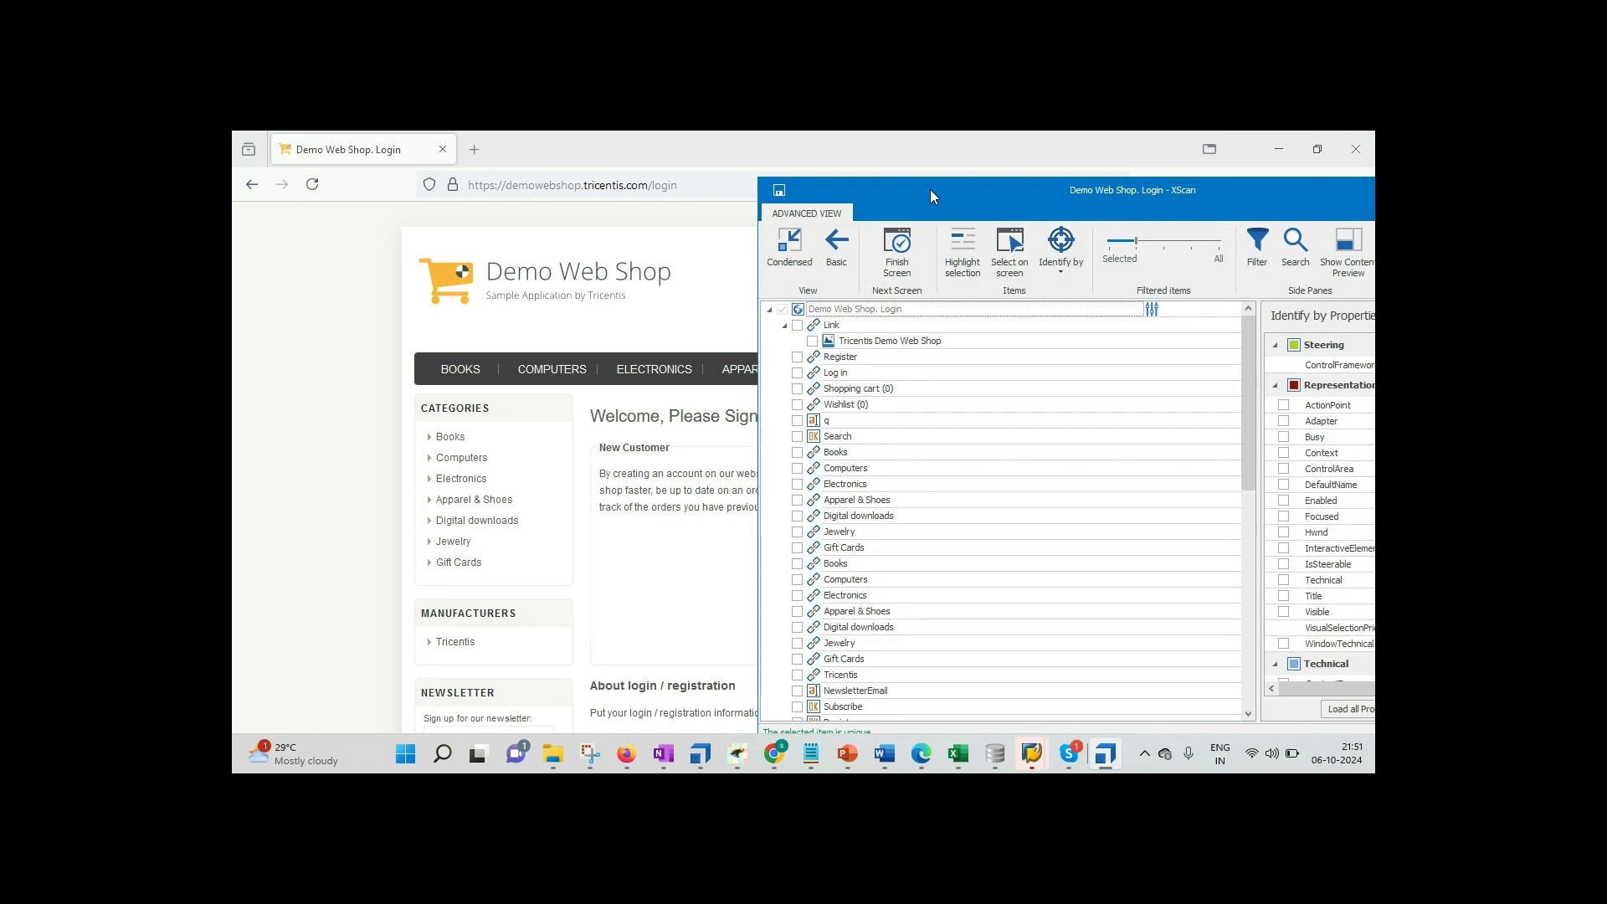
mouse_move(931, 189)
left_mouse_down()
mouse_move(981, 183)
mouse_move(949, 171)
left_mouse_up()
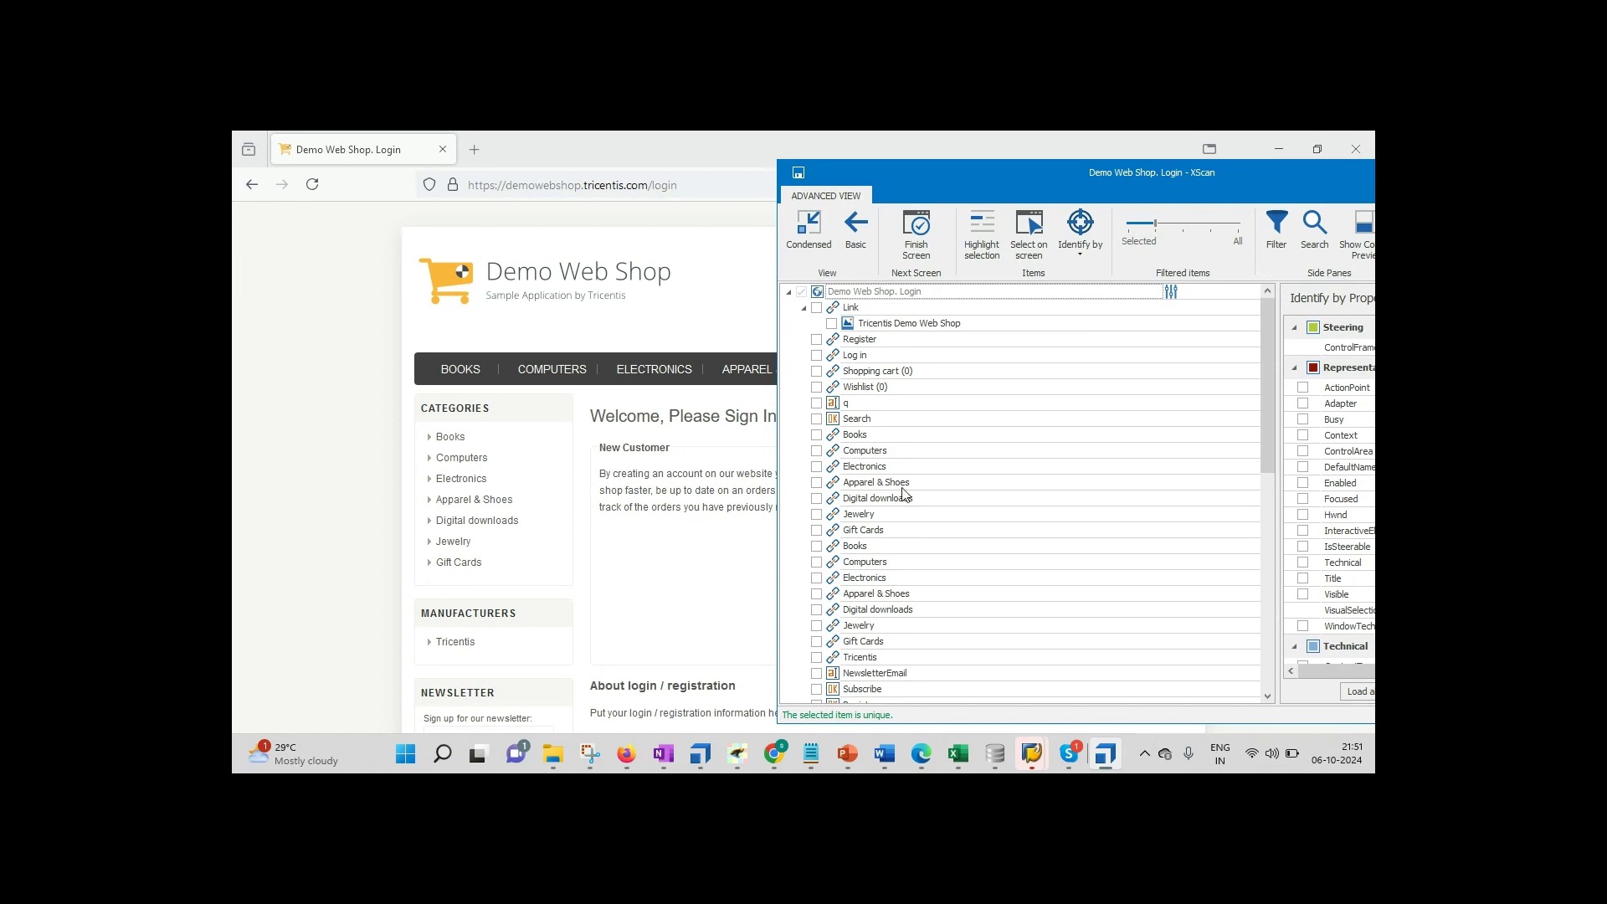
left_click(816, 339)
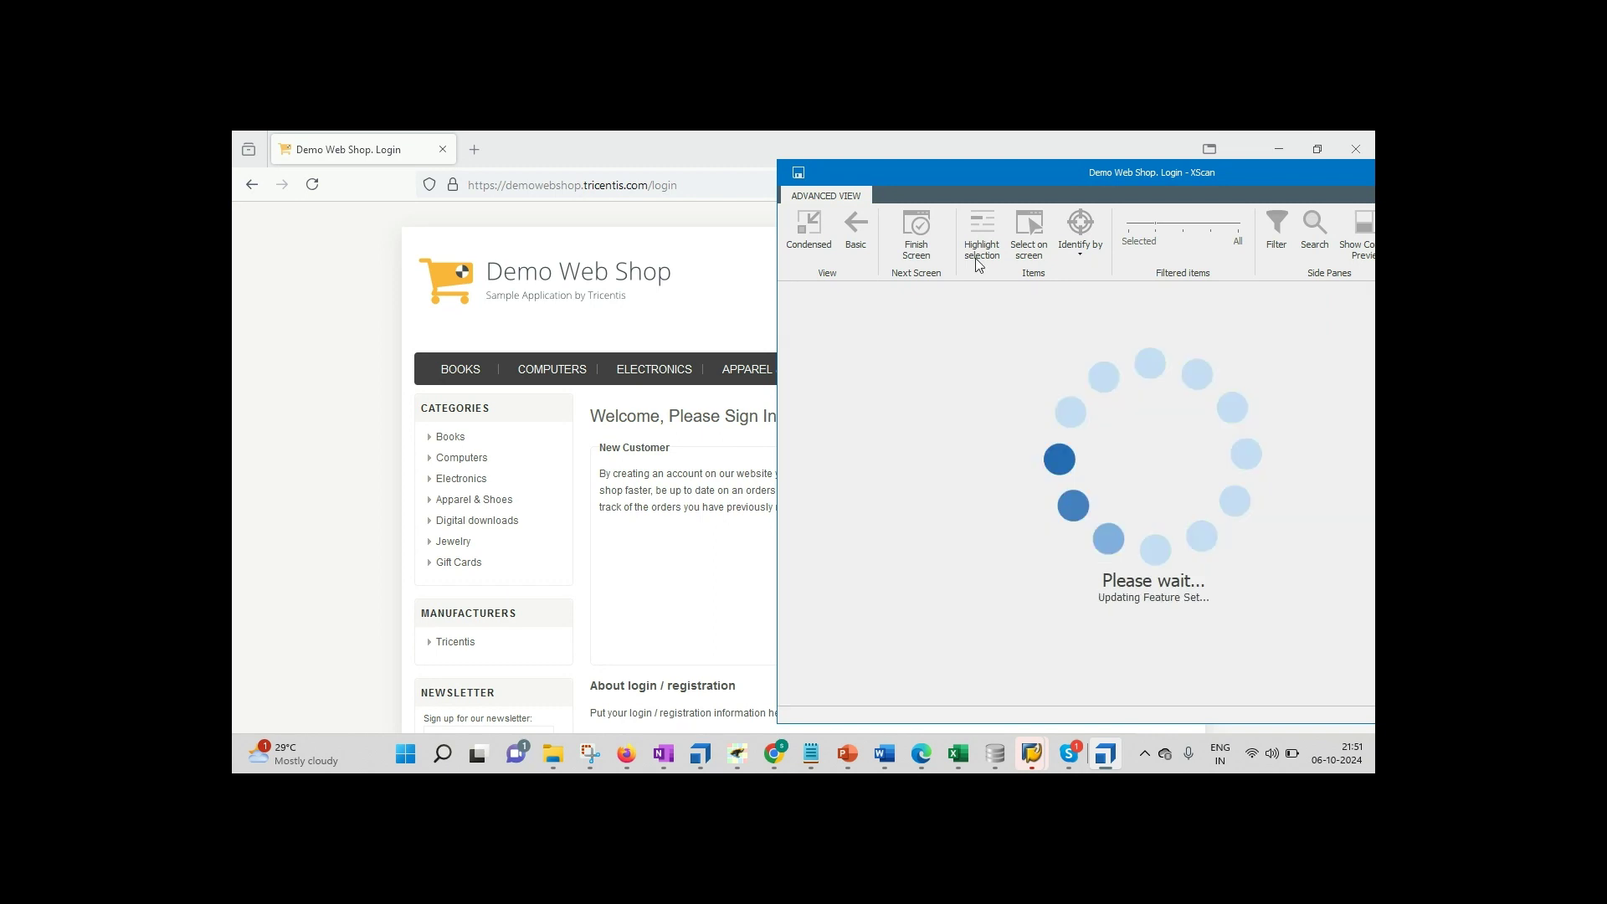
left_click(980, 251)
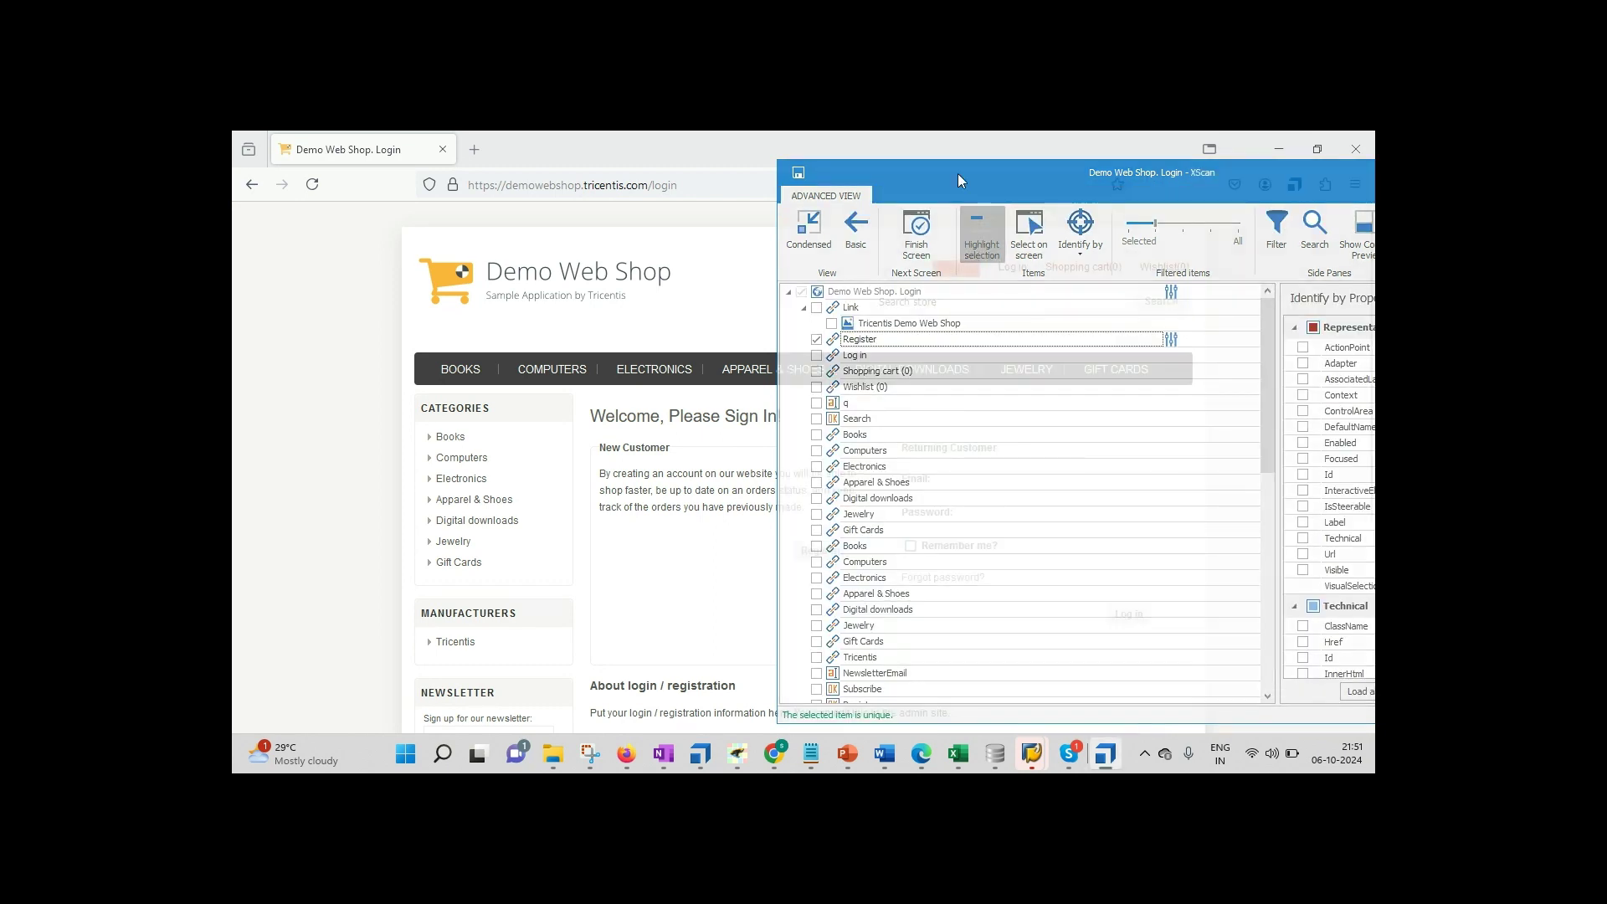
left_click_drag(958, 173, 872, 318)
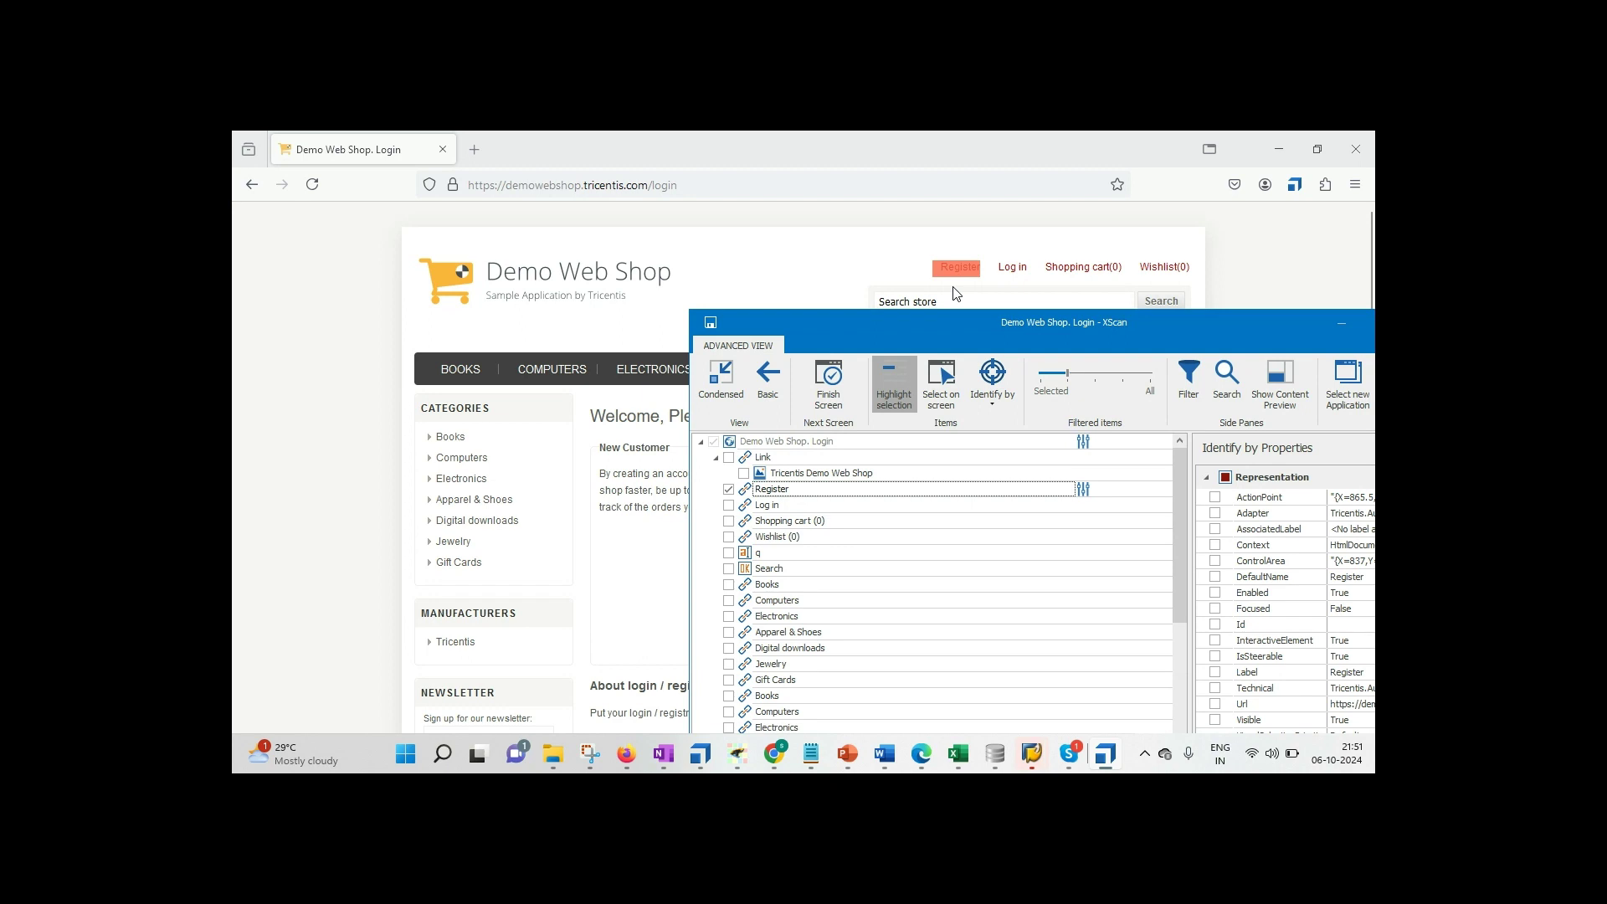
left_click(728, 490)
key("alt+Tab")
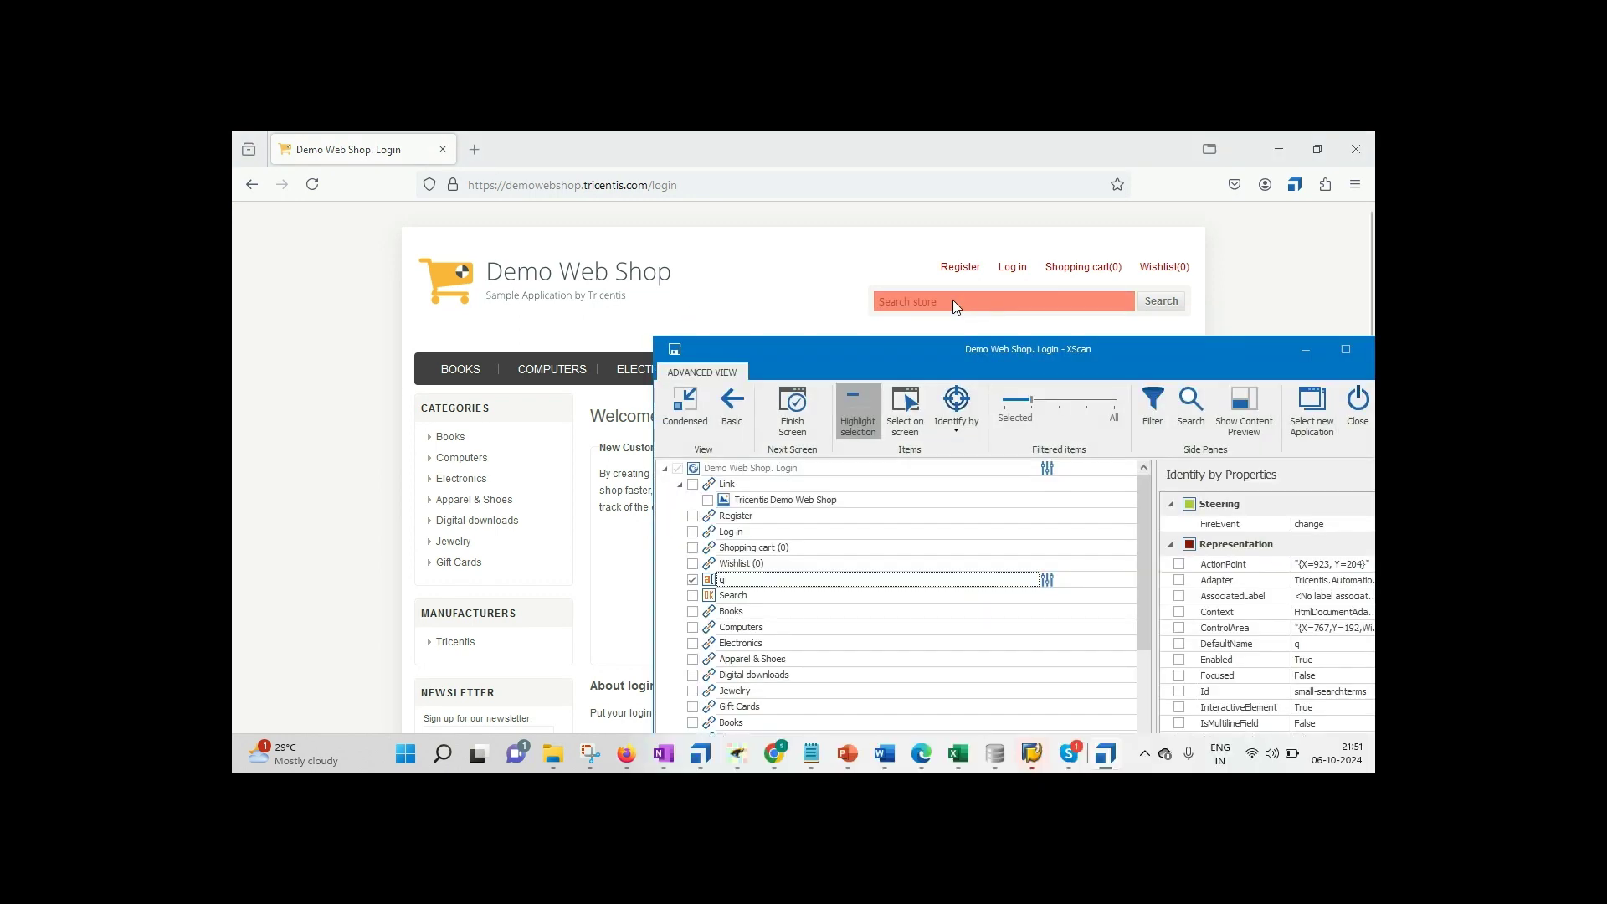
Step: Mark the q search field and the Search button for the module
left_click(693, 586)
left_click_drag(780, 354, 1006, 290)
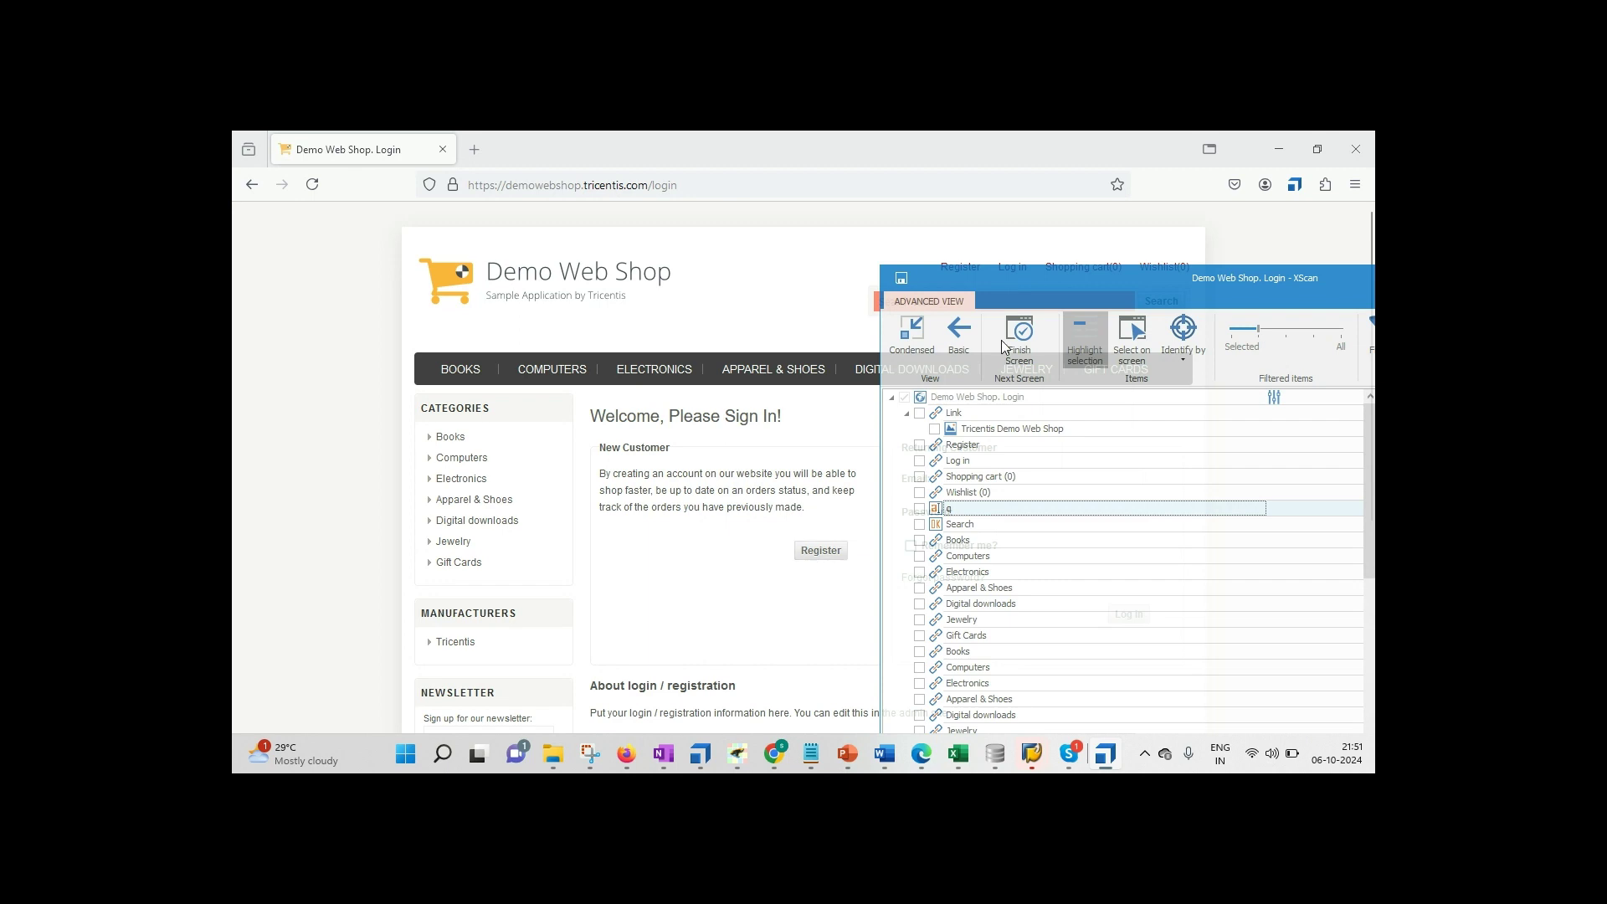
left_click_drag(1001, 340, 816, 368)
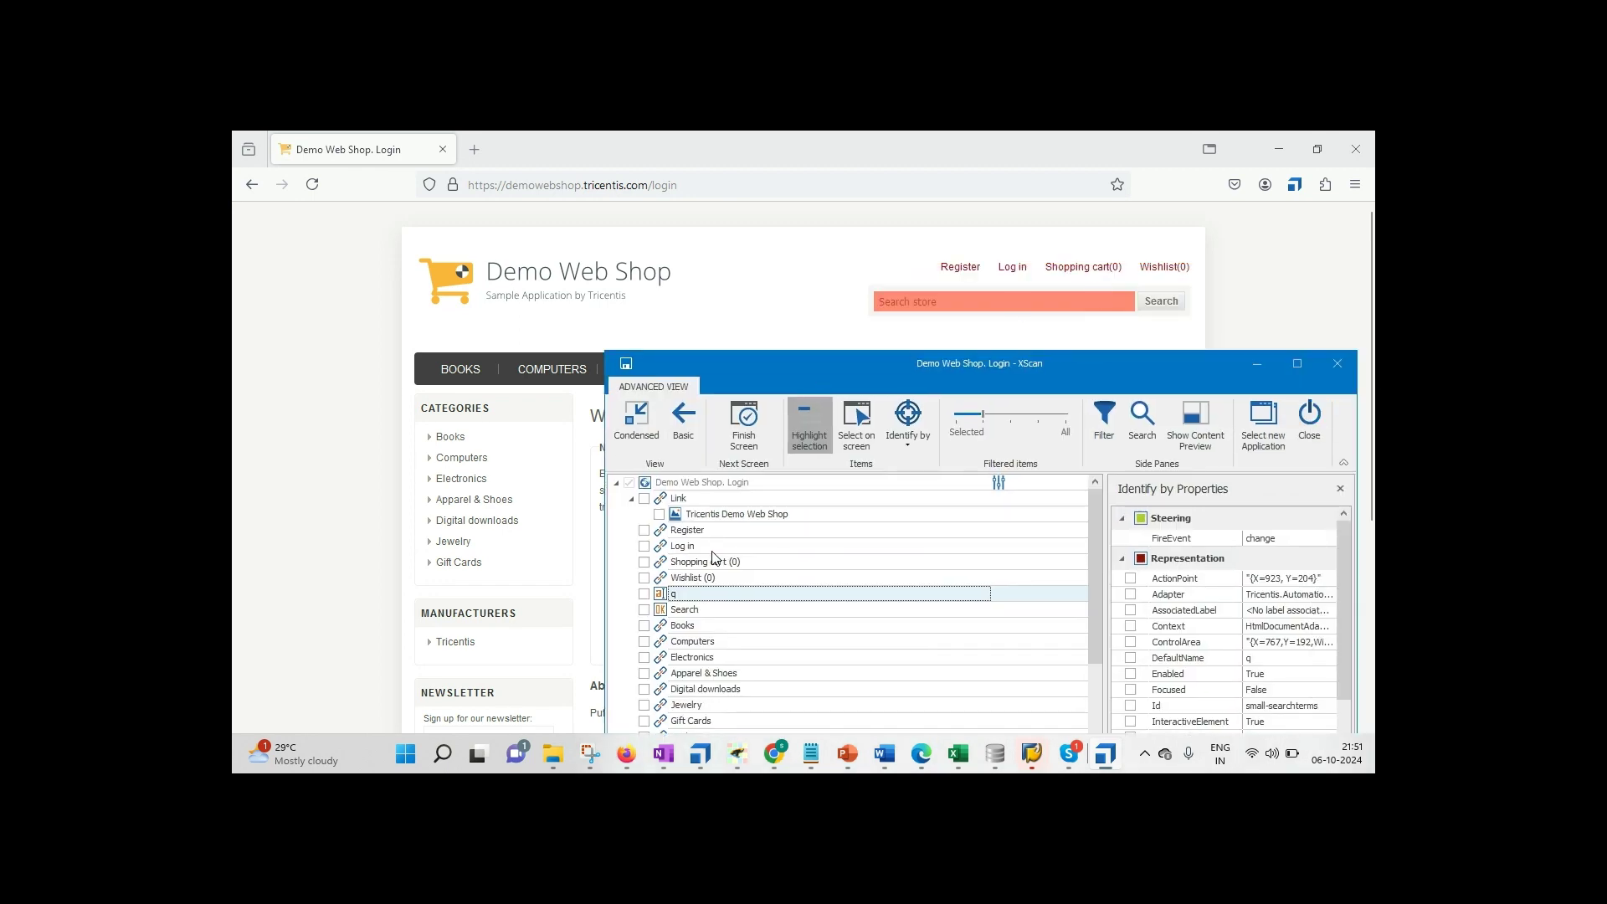
left_click(644, 594)
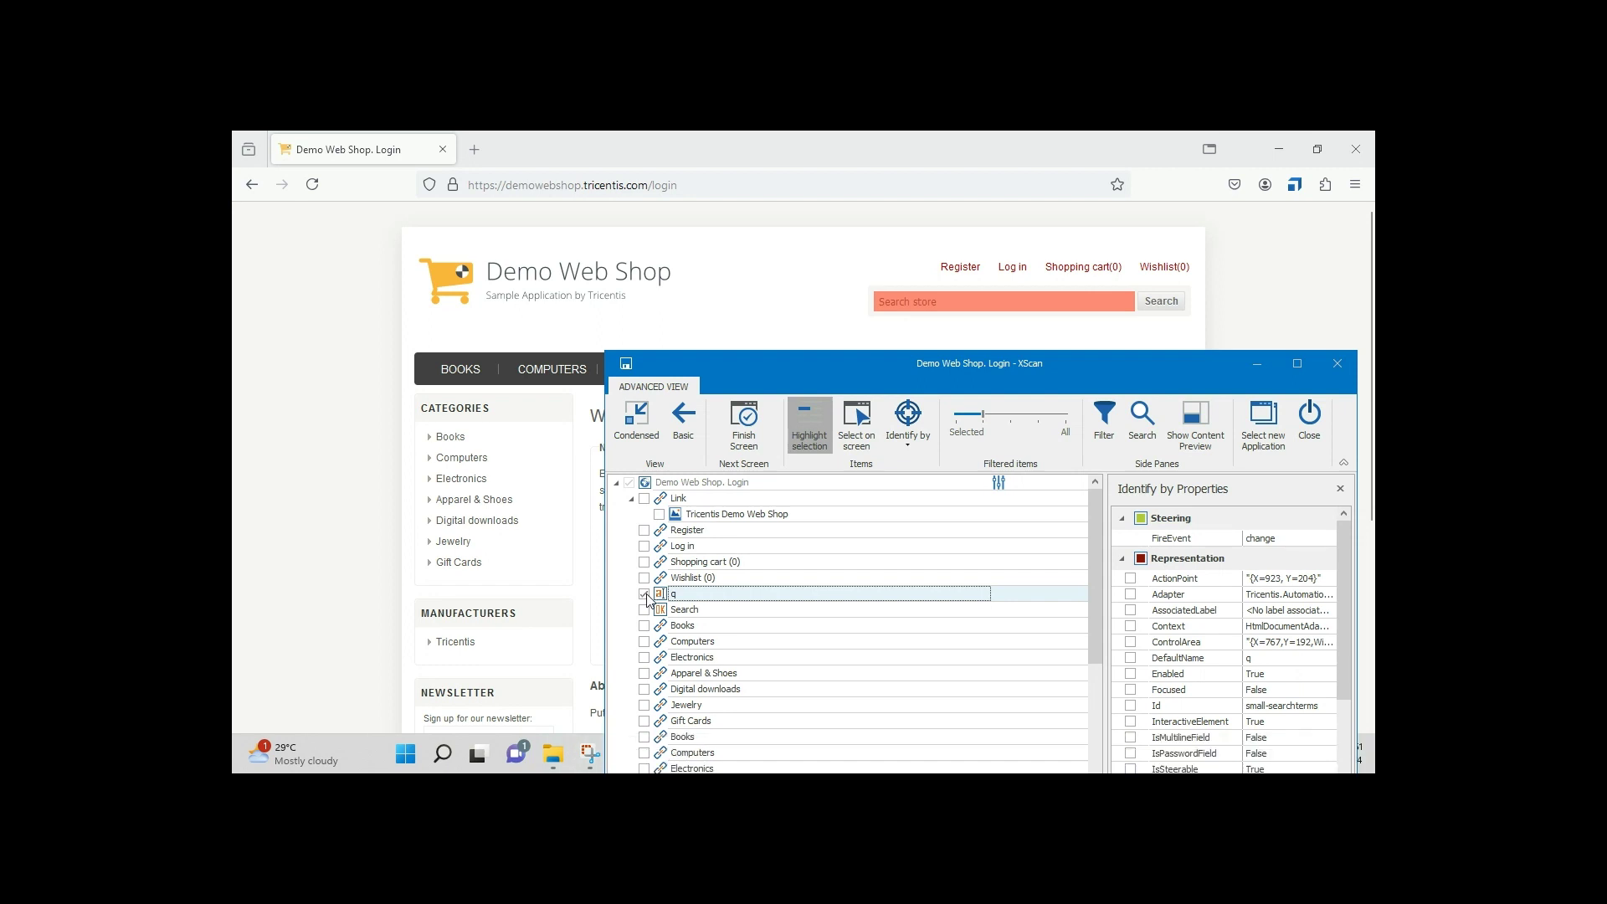
left_click(645, 611)
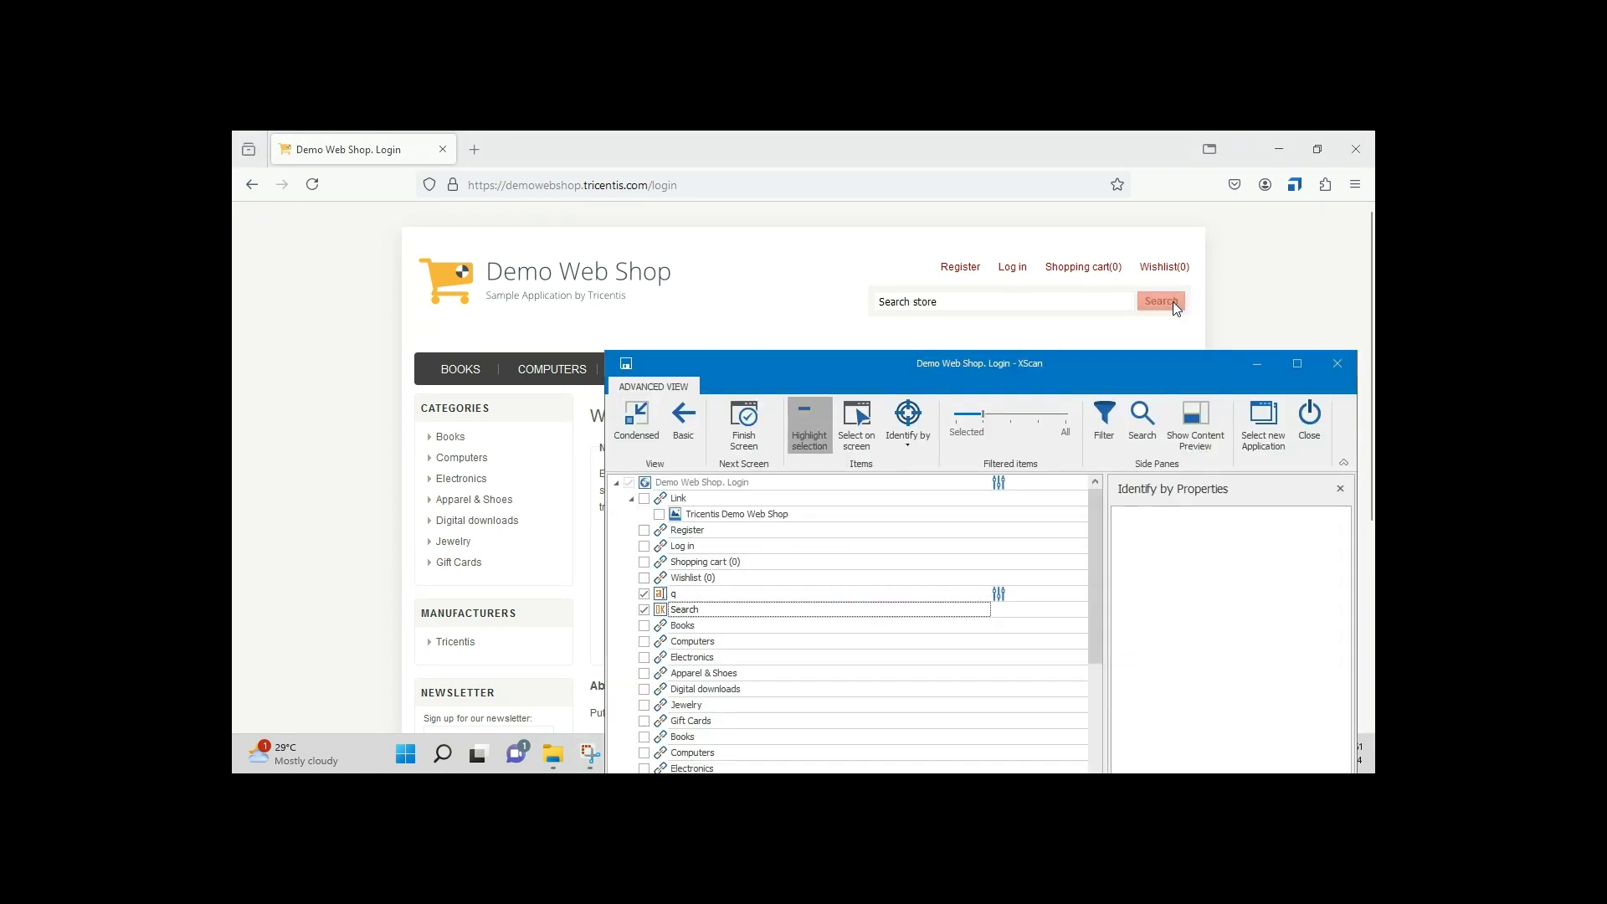
left_click(714, 612)
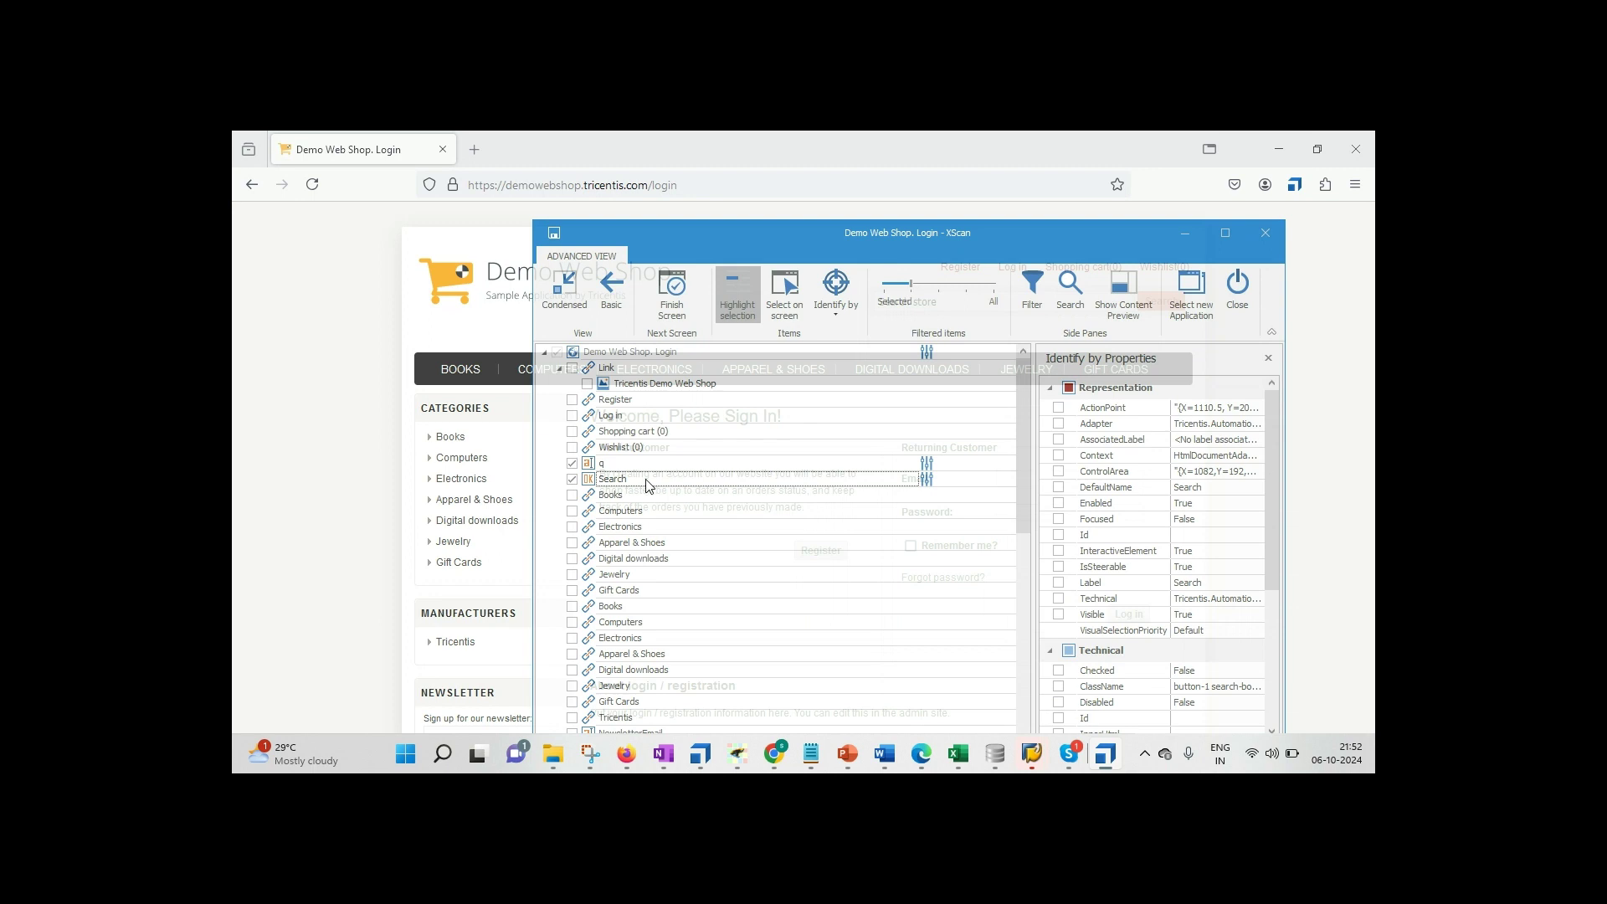
Step: Rename the scanned controls to 'Search button' and 'Search Box'
left_click(645, 480)
type("button")
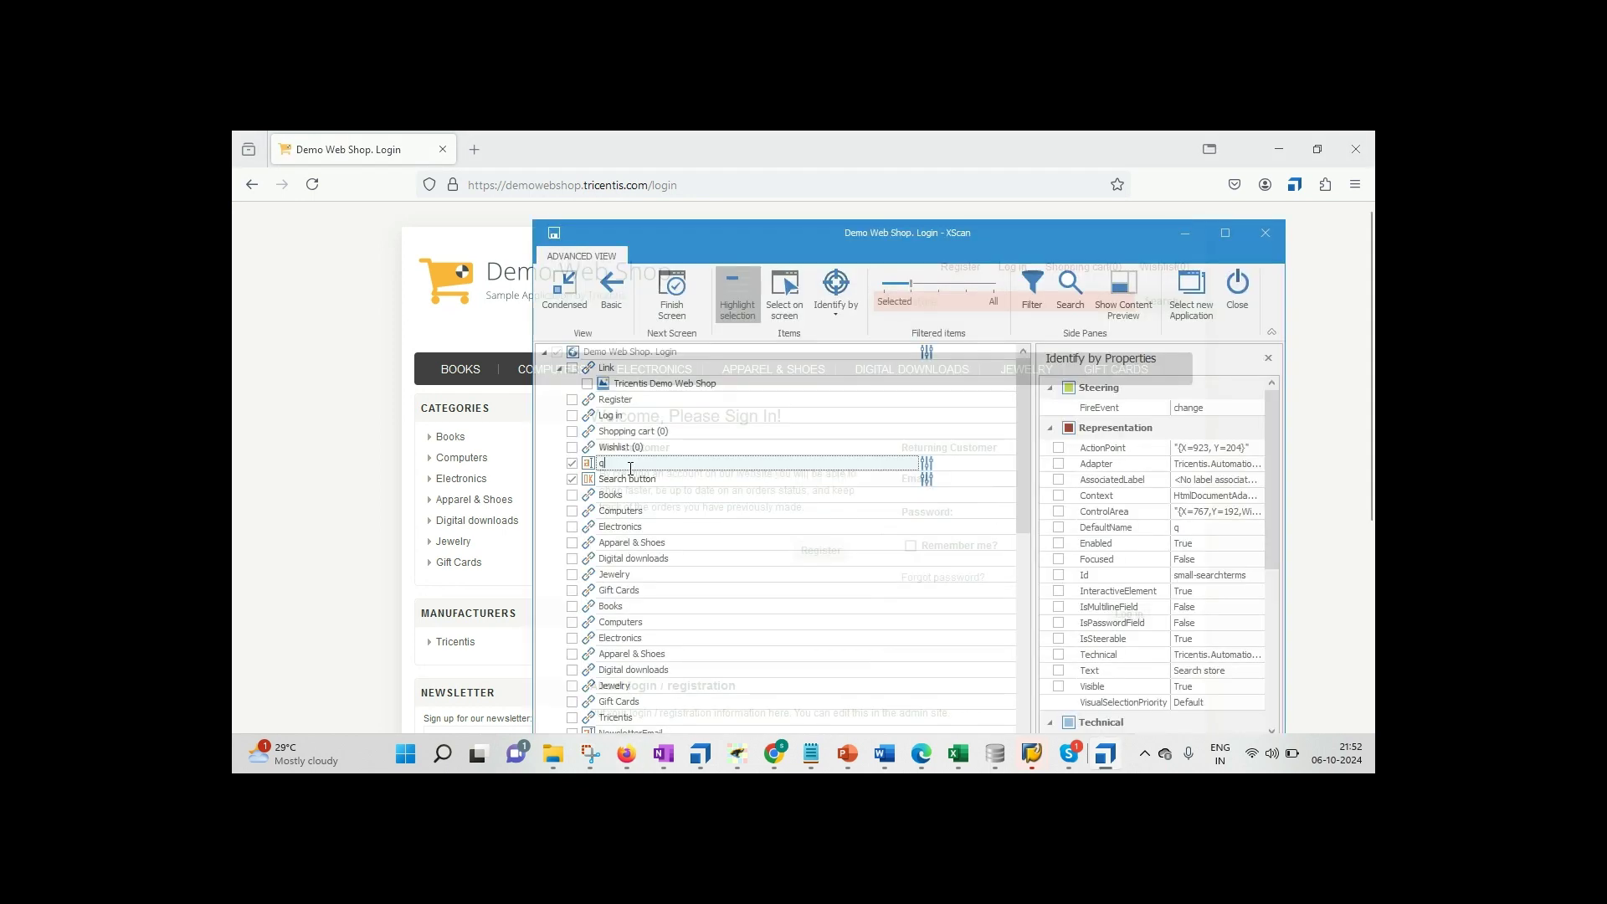
key("BackSpace")
type("Search Box")
Step: Set the Filtered items slider to list only the Selected controls
left_click_drag(737, 239, 705, 210)
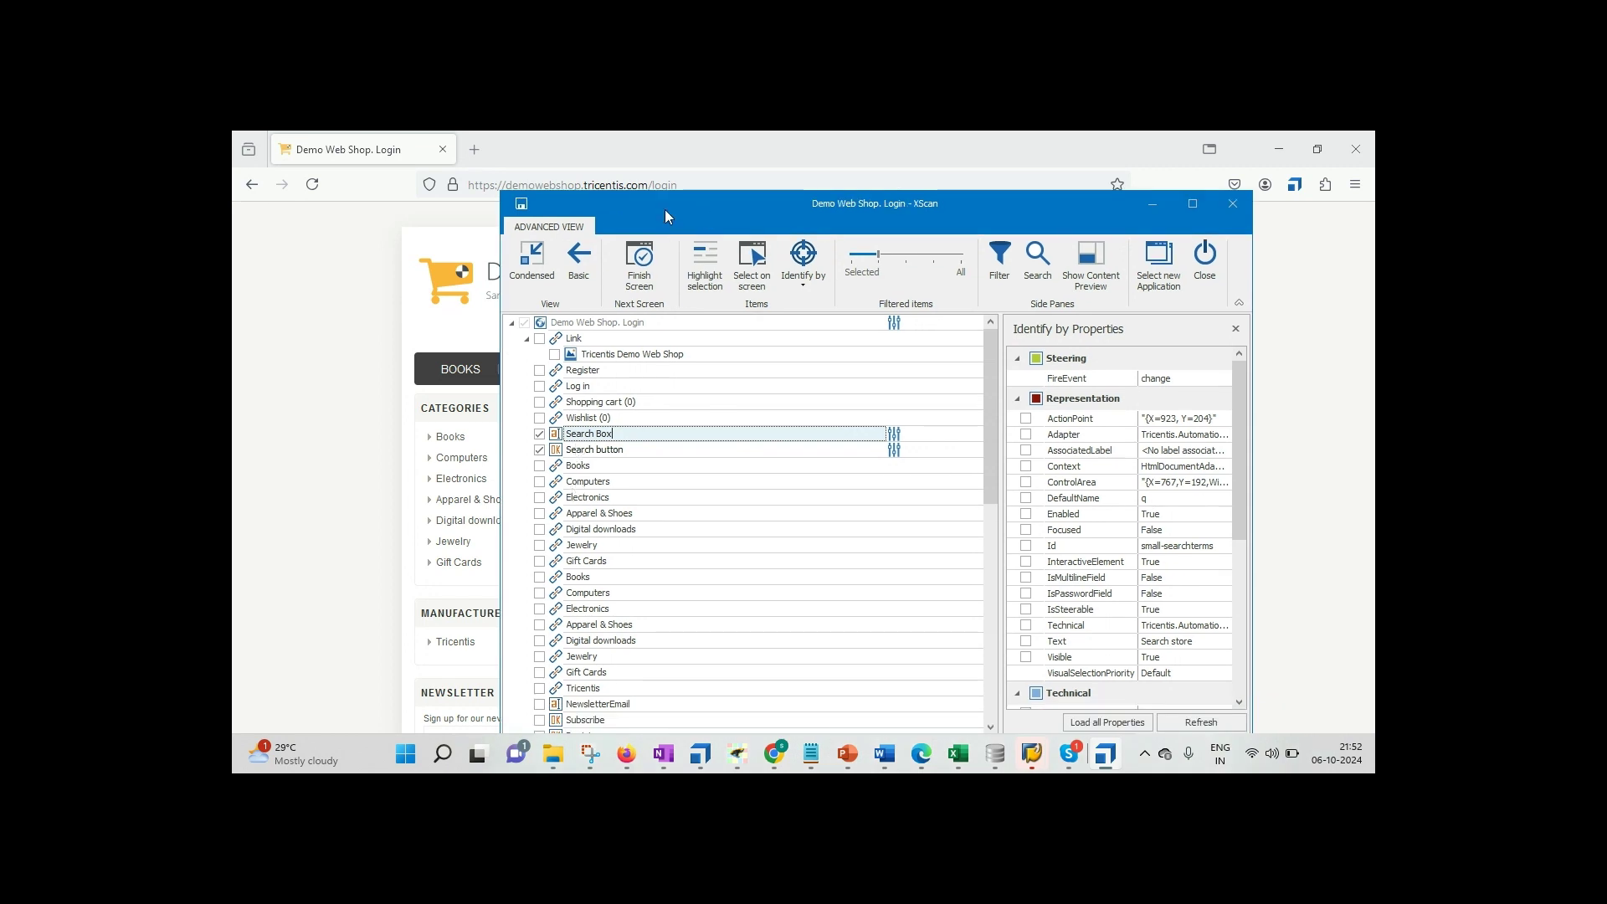
left_click_drag(665, 211, 666, 166)
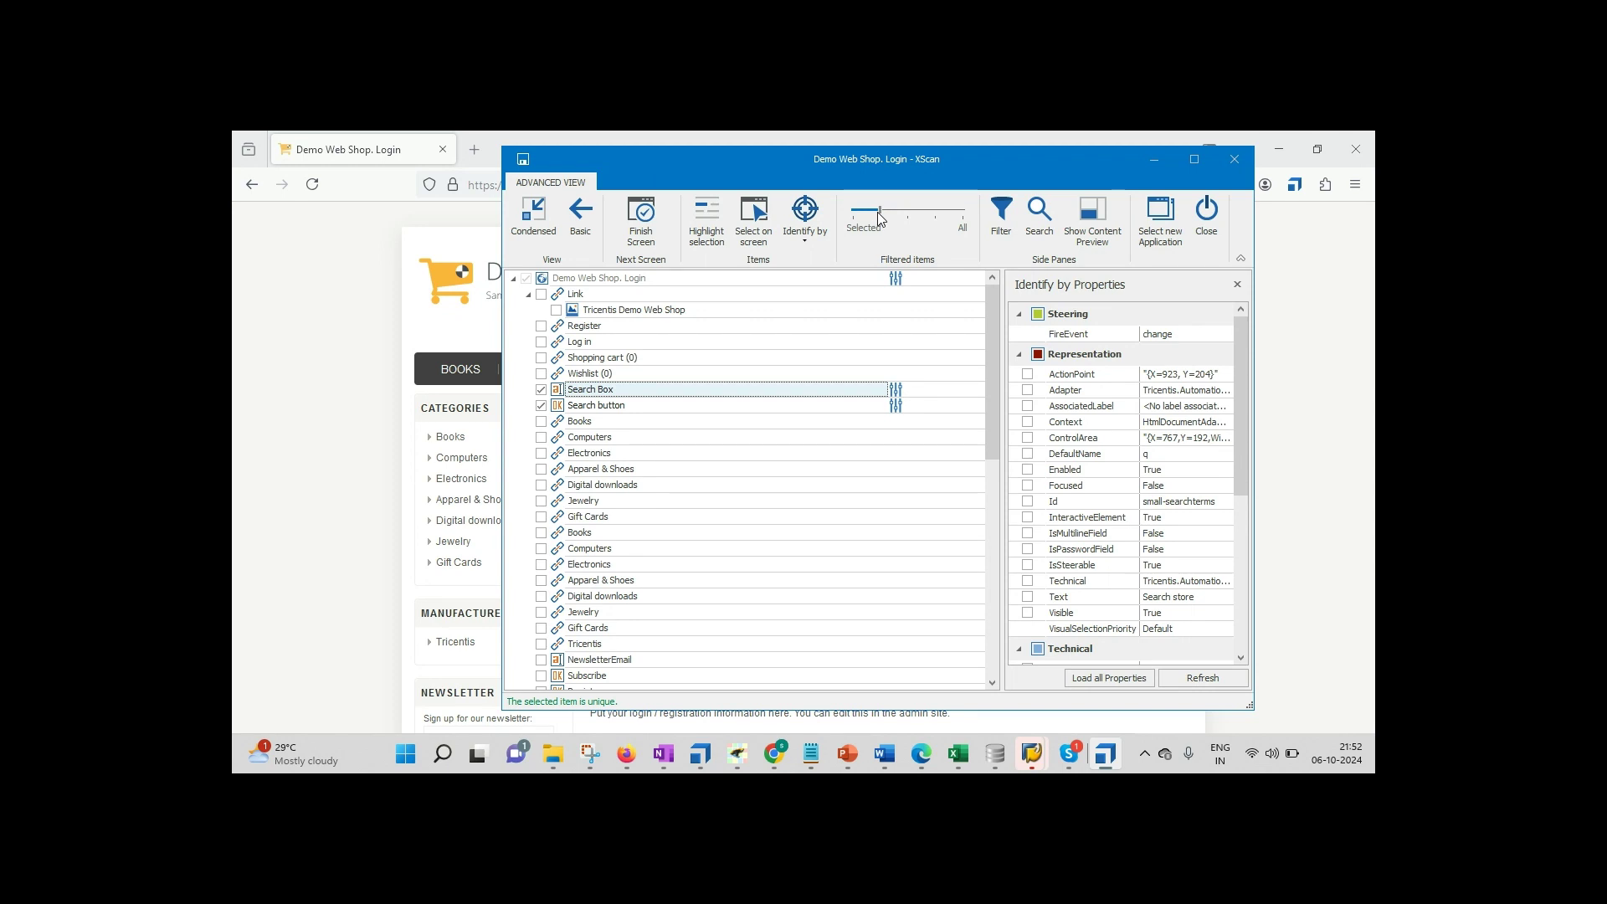
left_click_drag(877, 214, 859, 210)
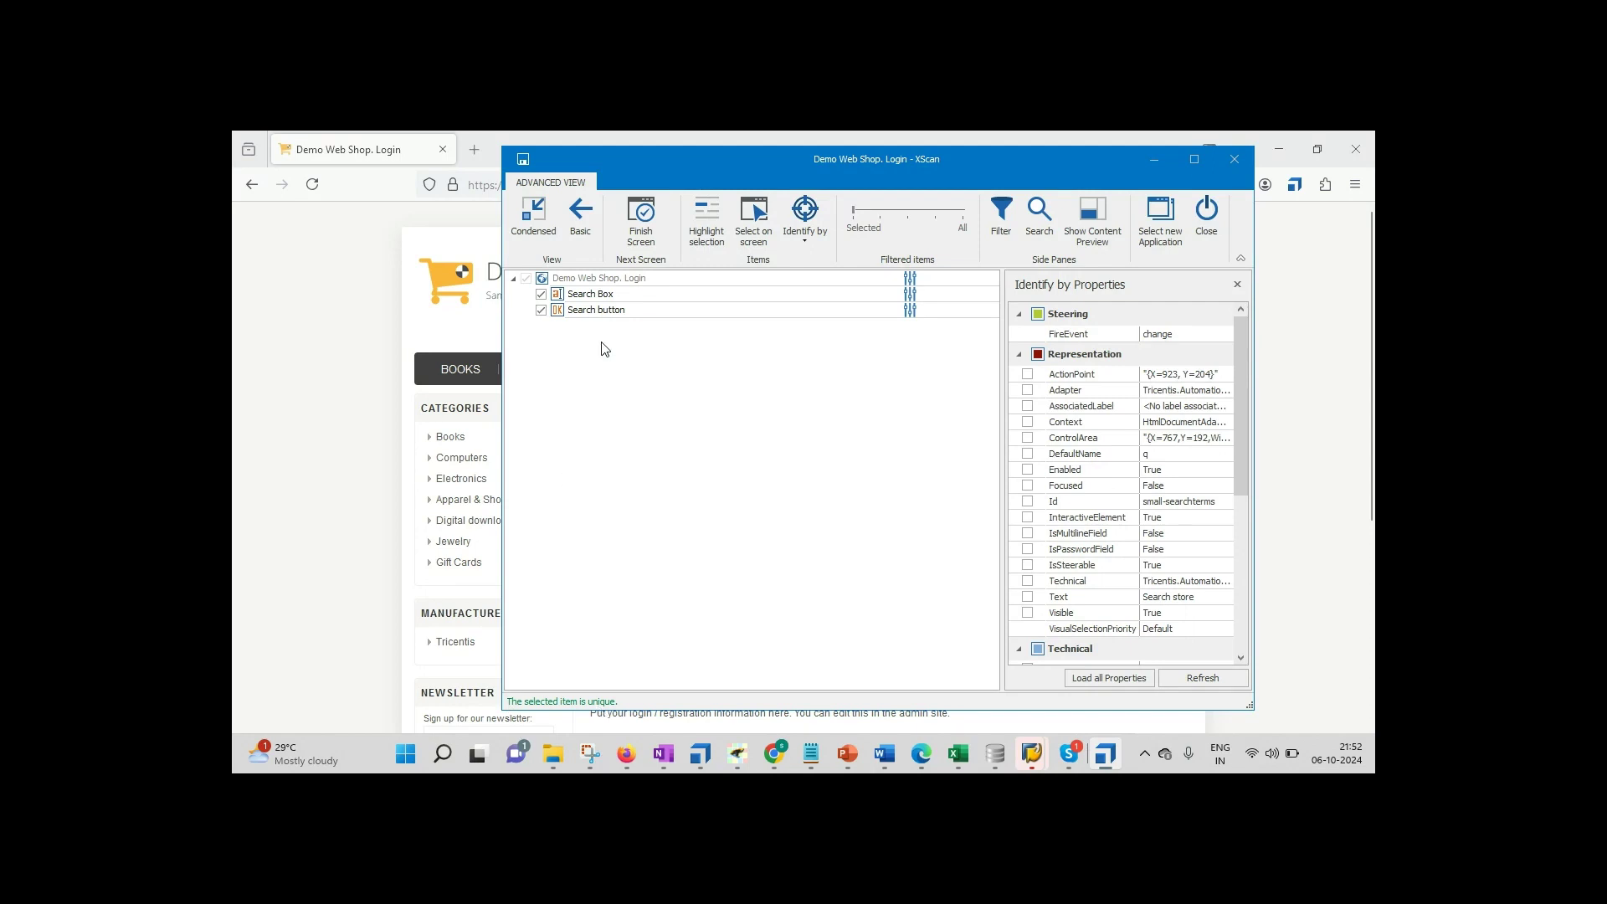
Step: Identify both Search Box and Search button by their Visible property
double_click(584, 294)
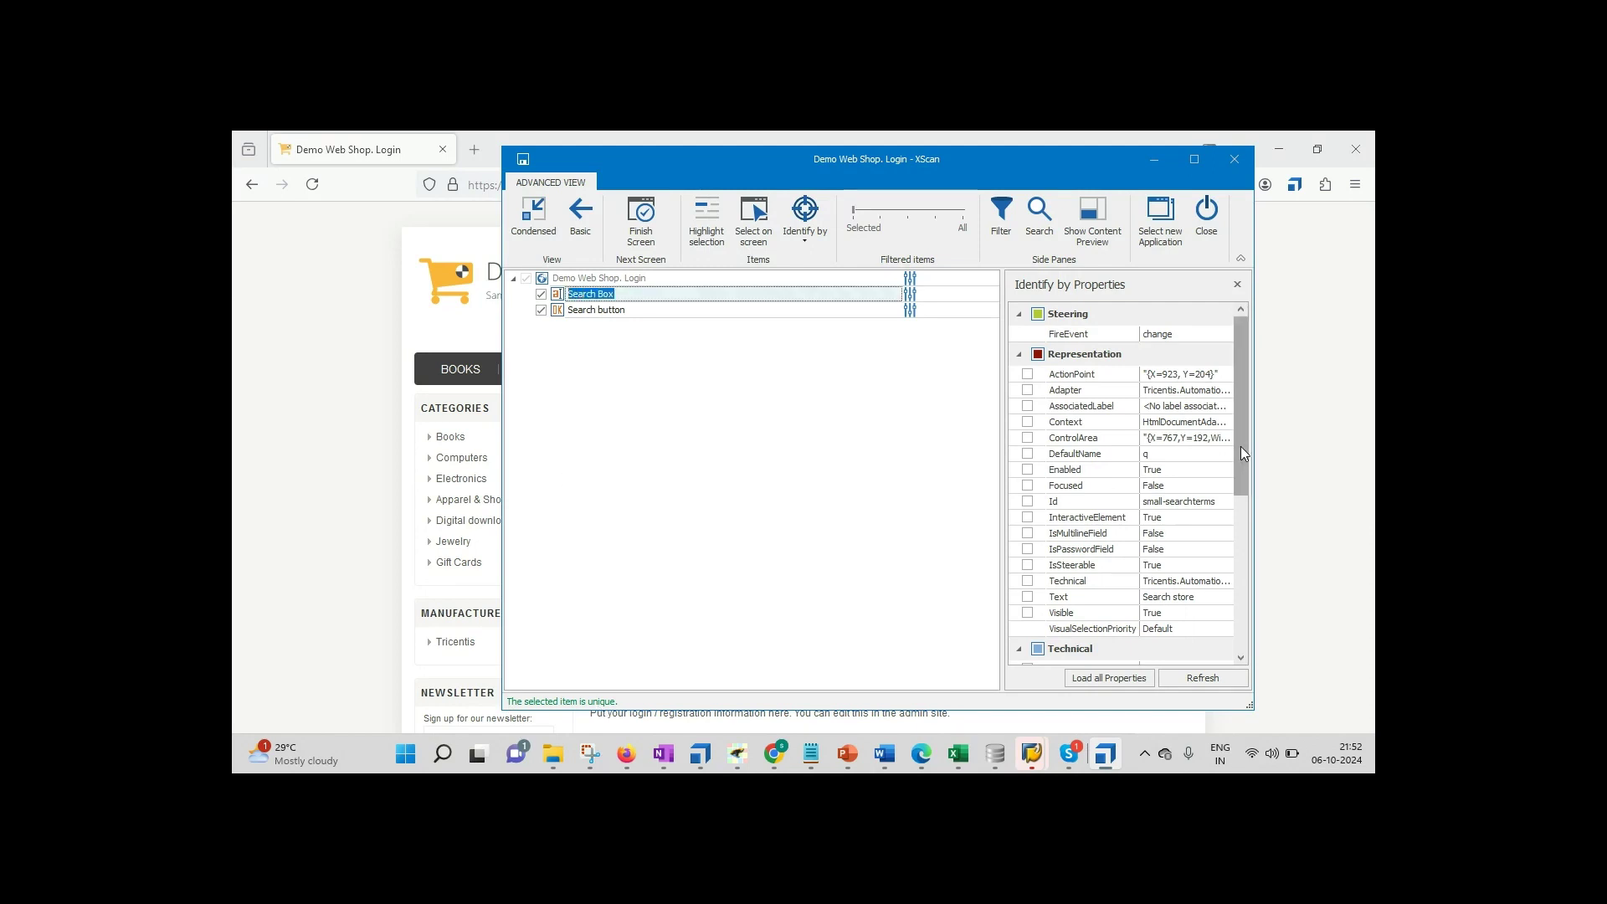
left_click_drag(1241, 447, 1237, 467)
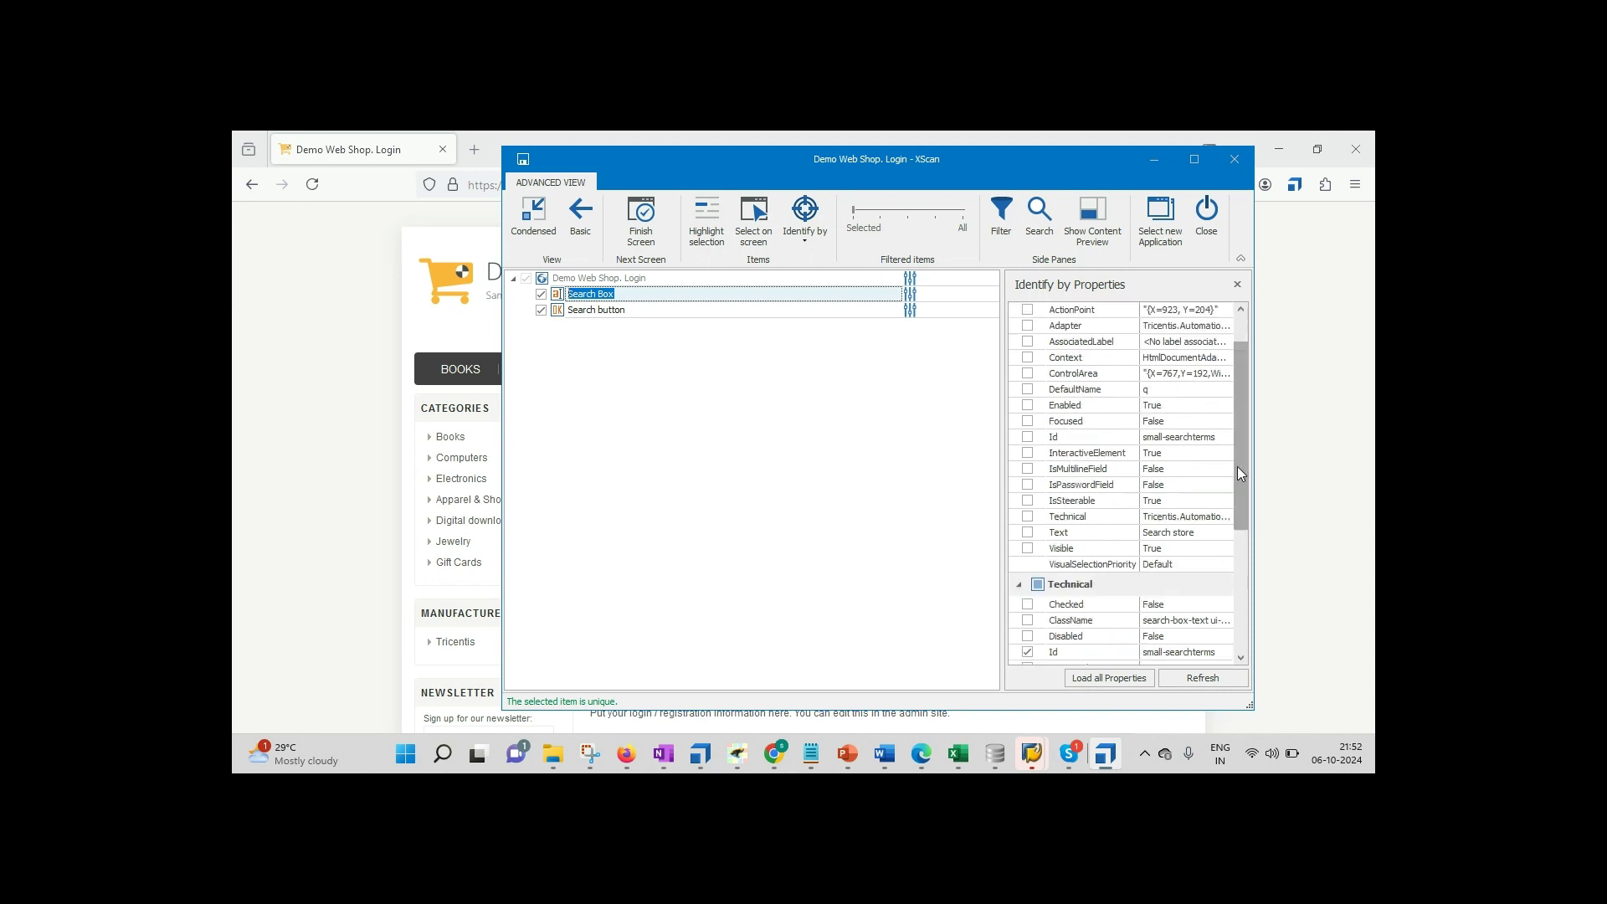
left_click(1028, 549)
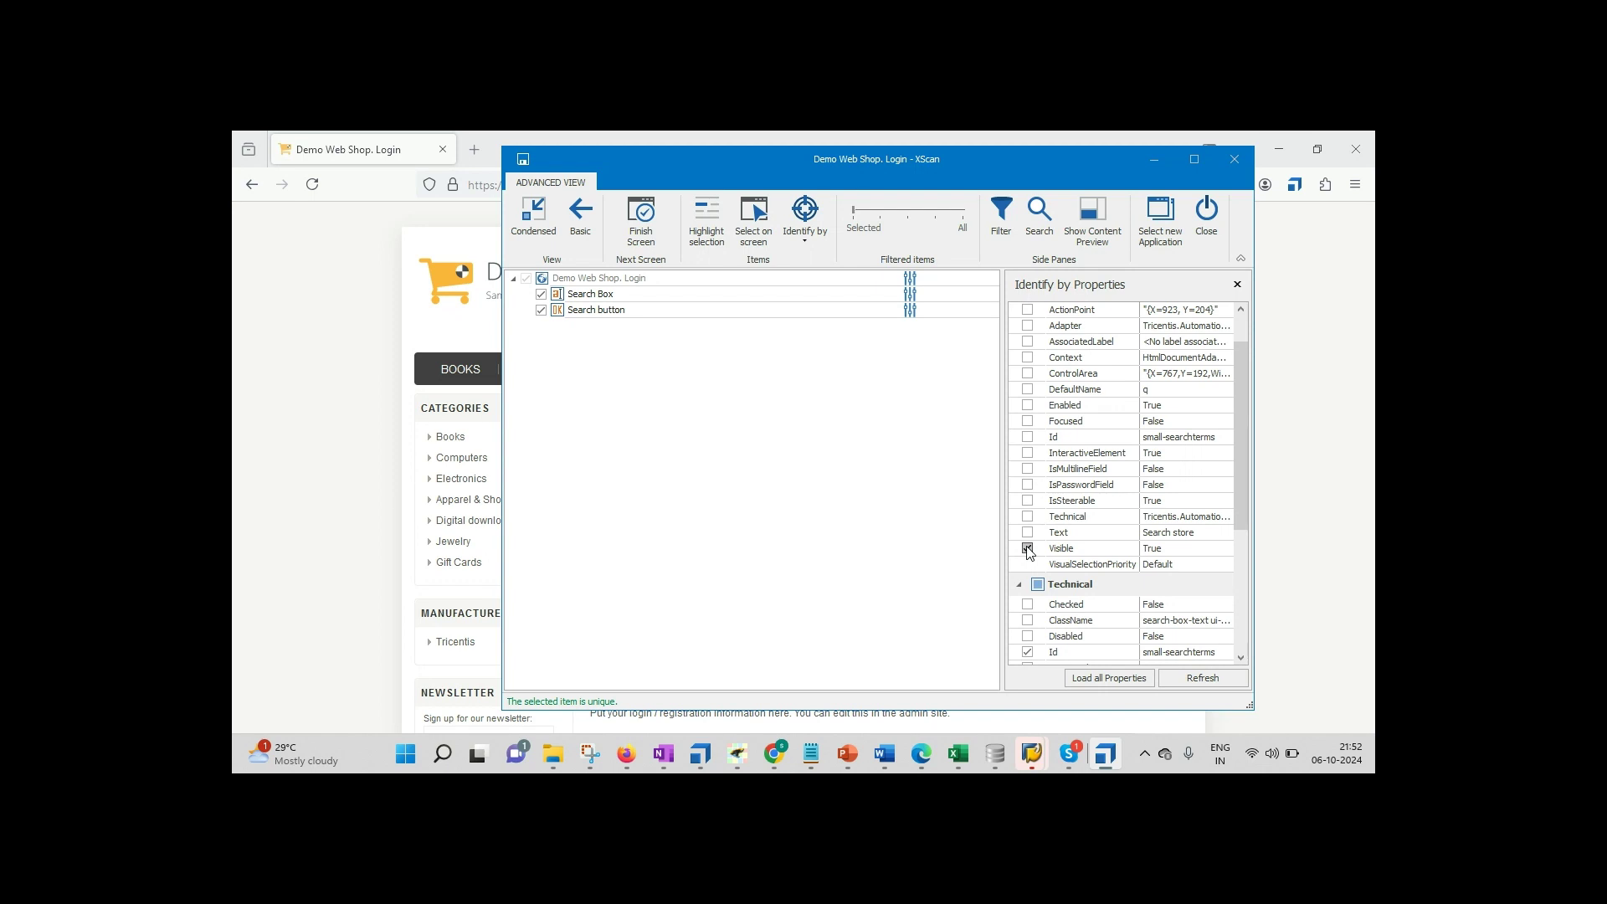
left_click(626, 311)
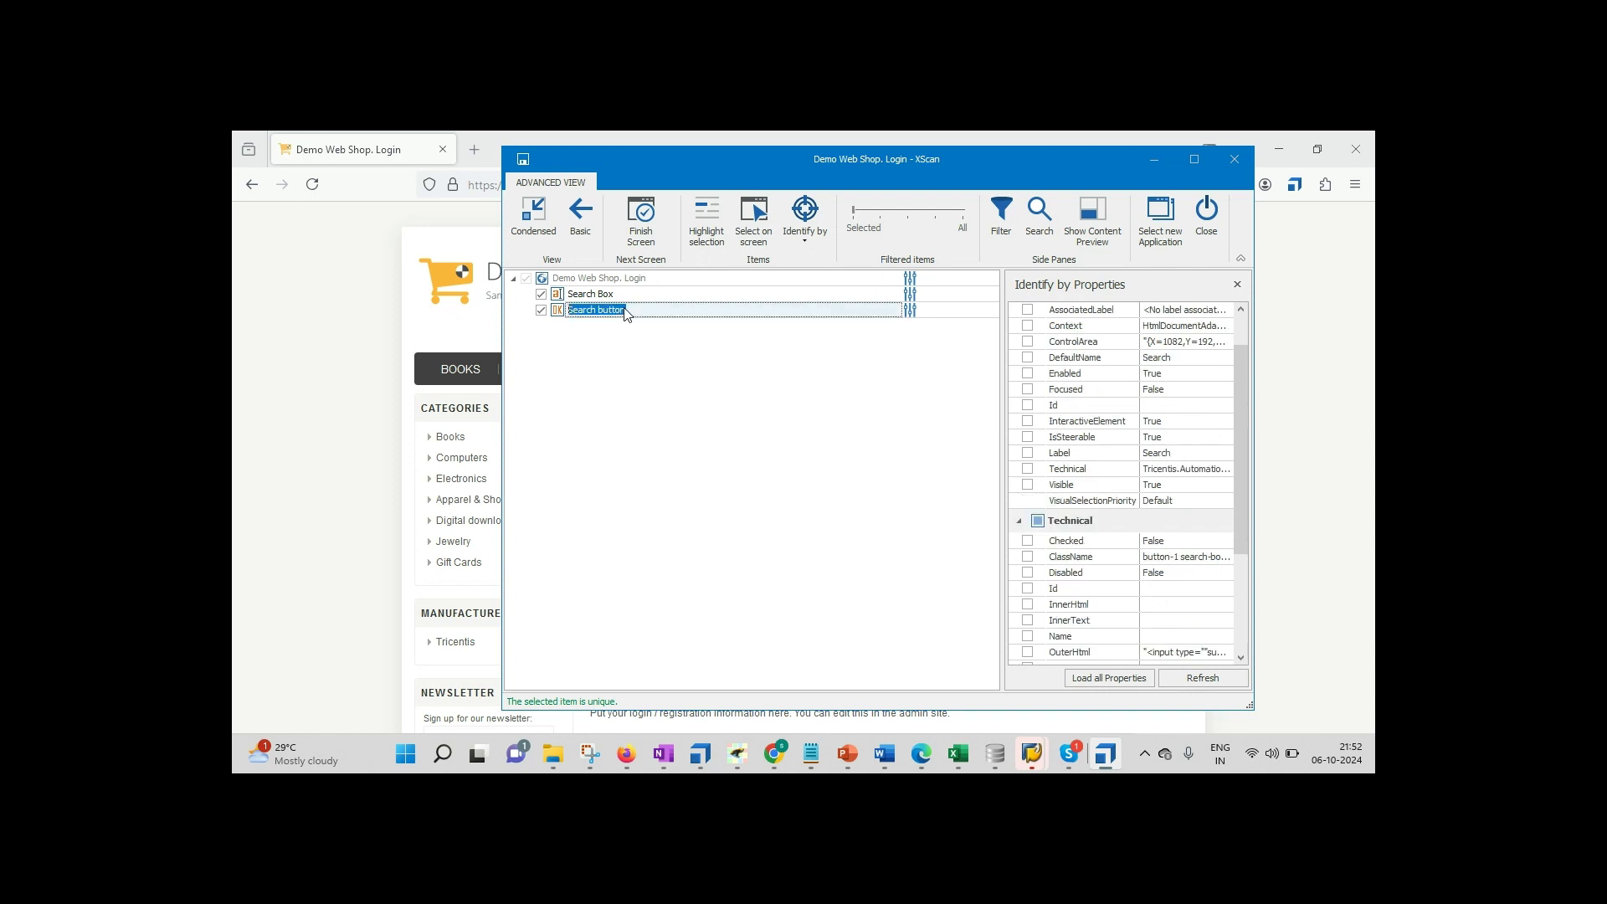
left_click(1028, 485)
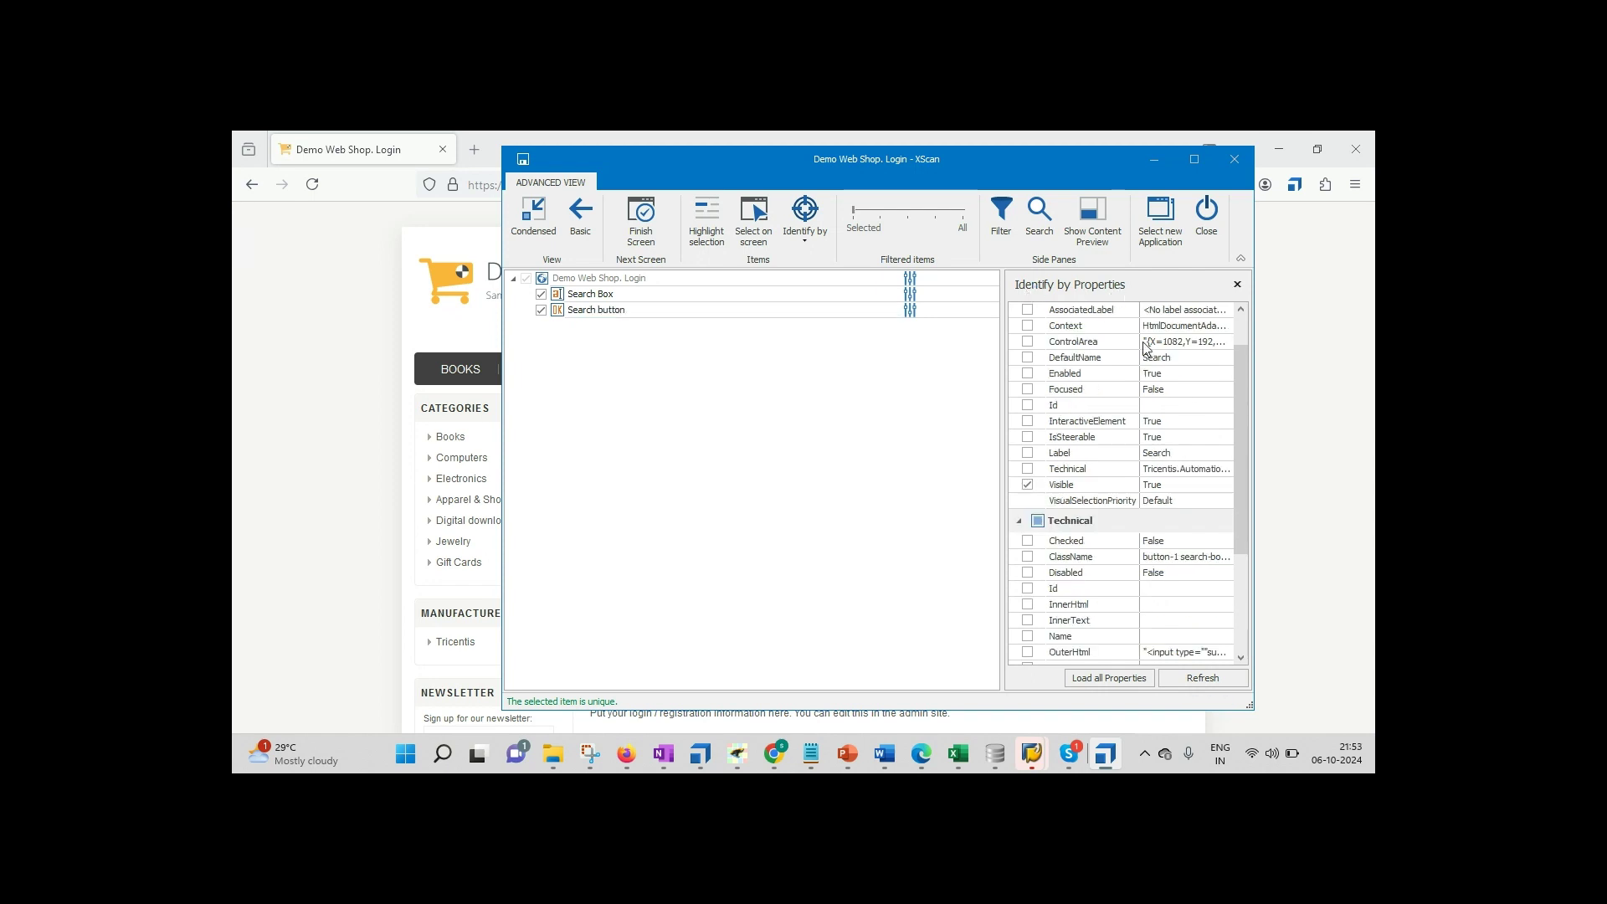
left_click(800, 244)
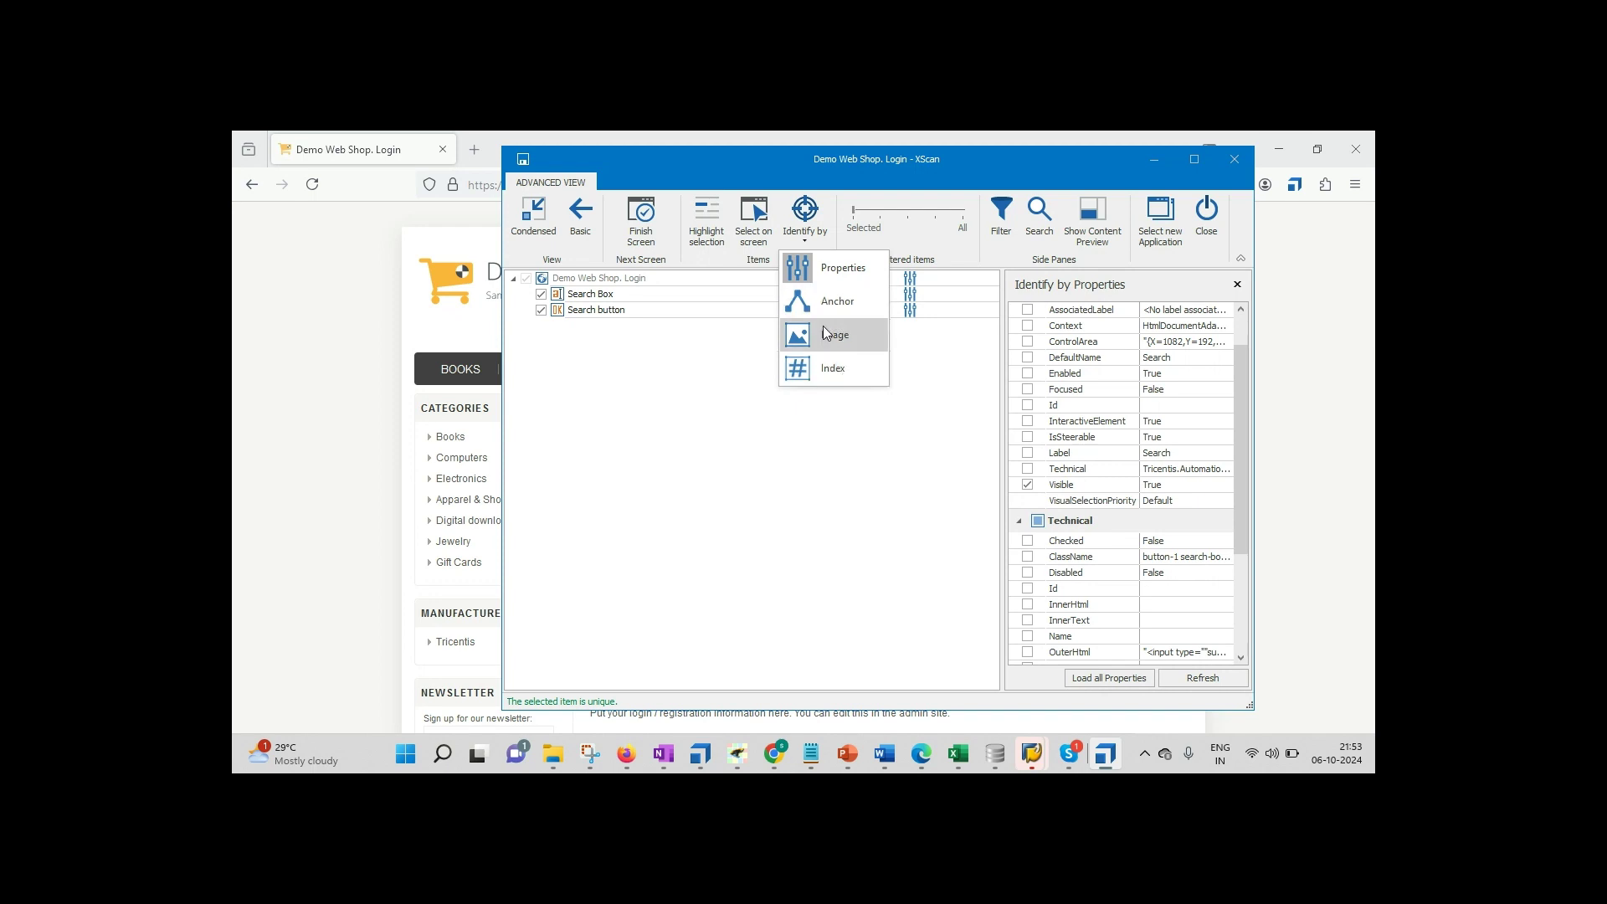
Step: Review the 'Identifying the Object' note, then save the Demo Web Shop. Login module
left_click(811, 749)
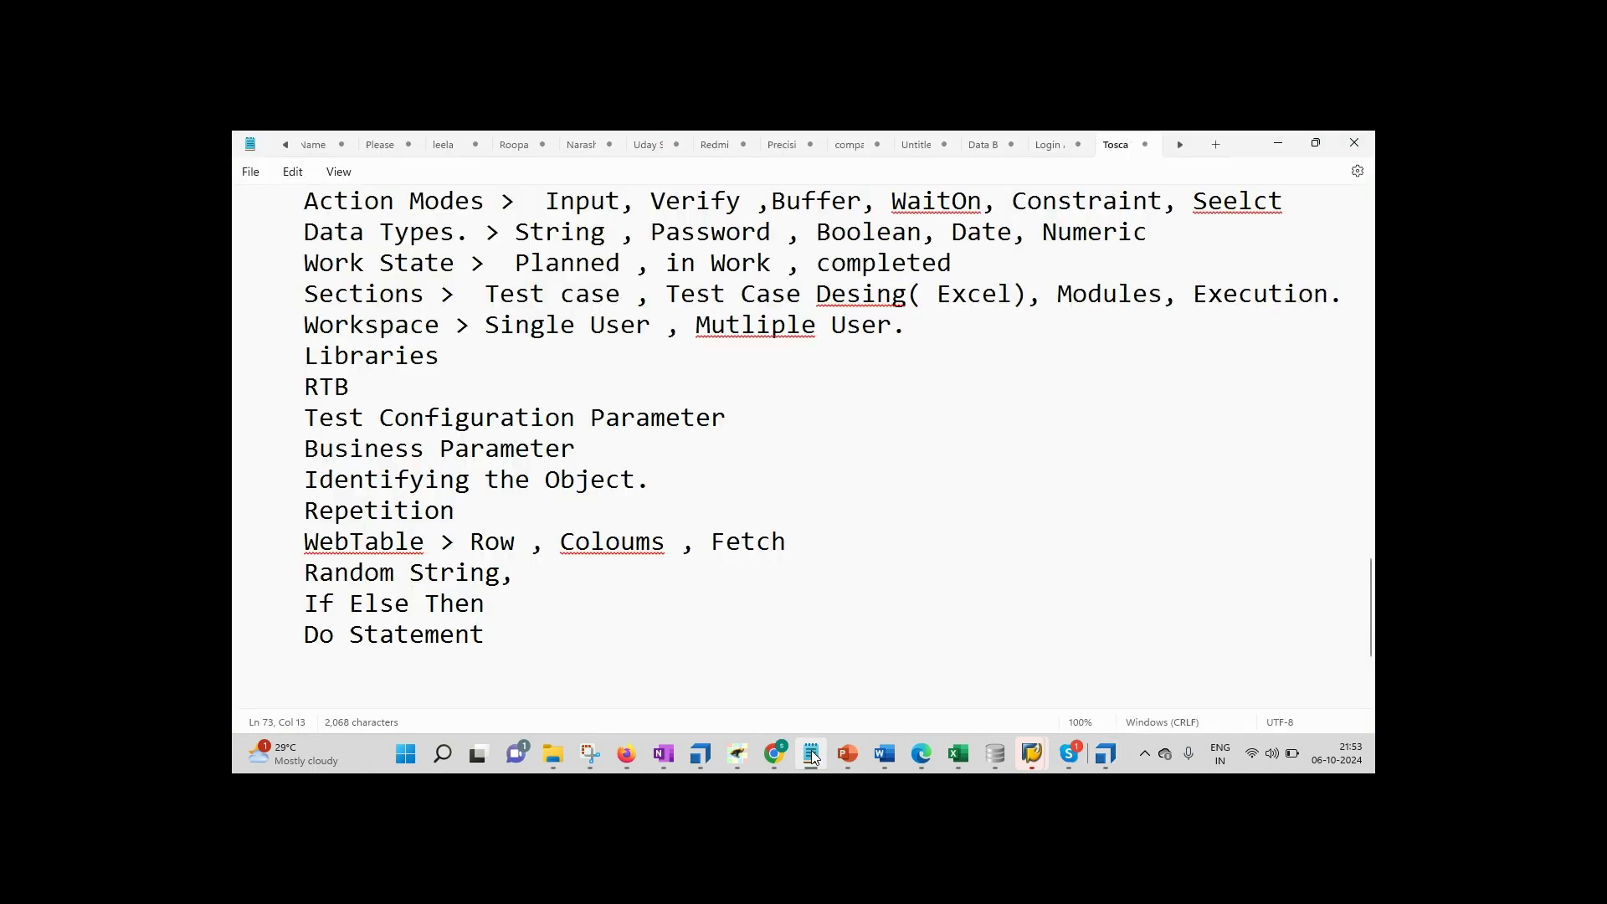
left_click_drag(306, 479, 652, 484)
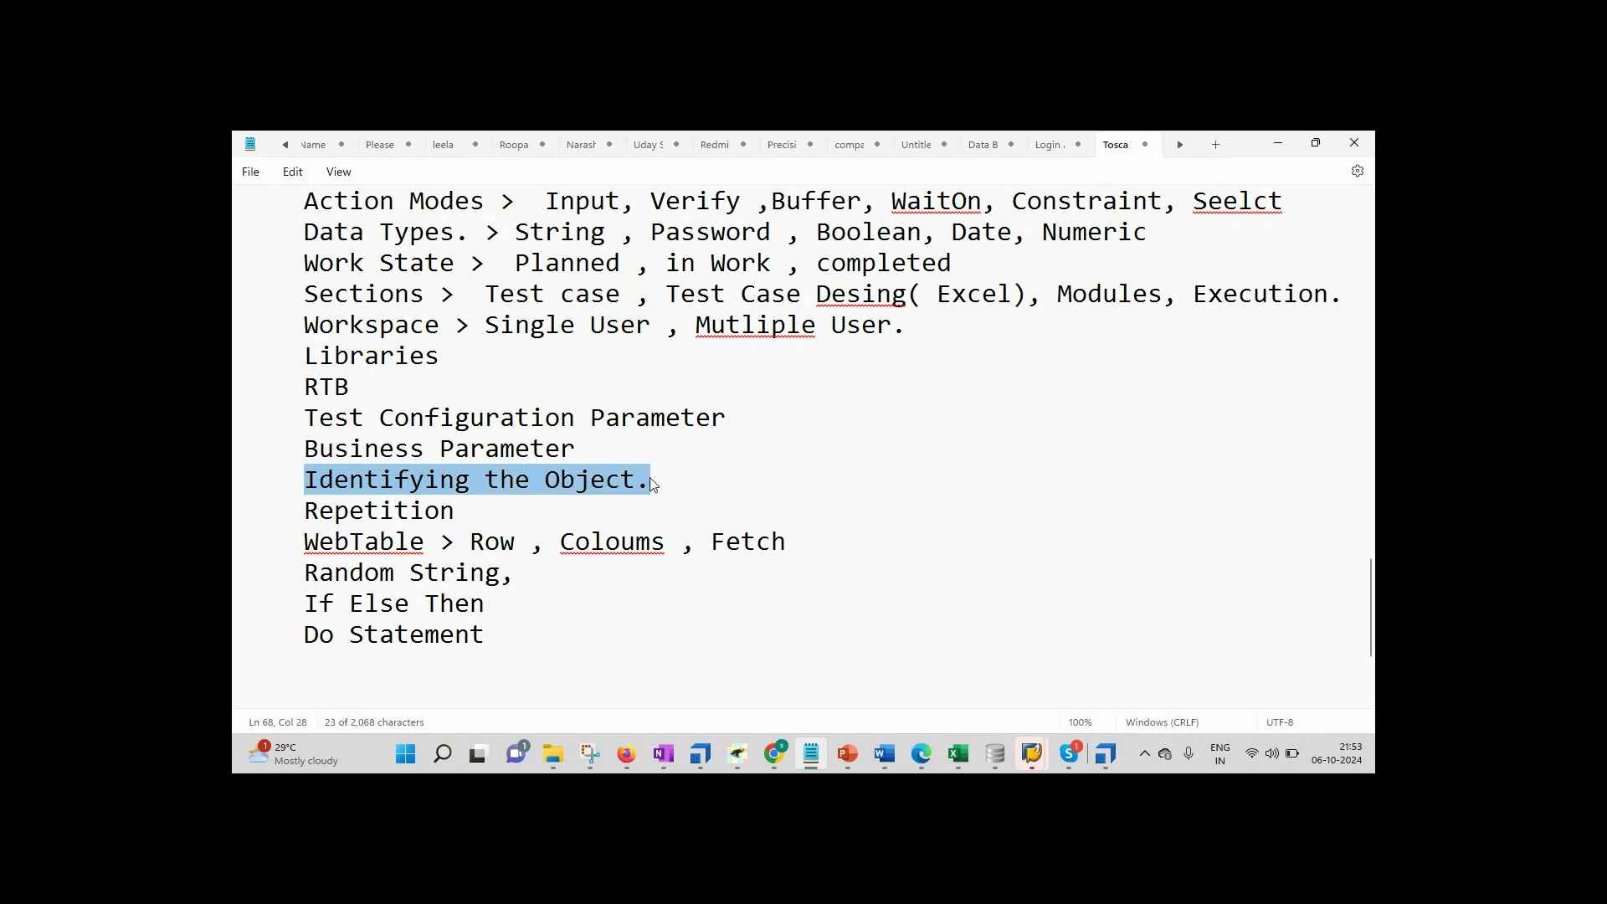
left_click(1286, 137)
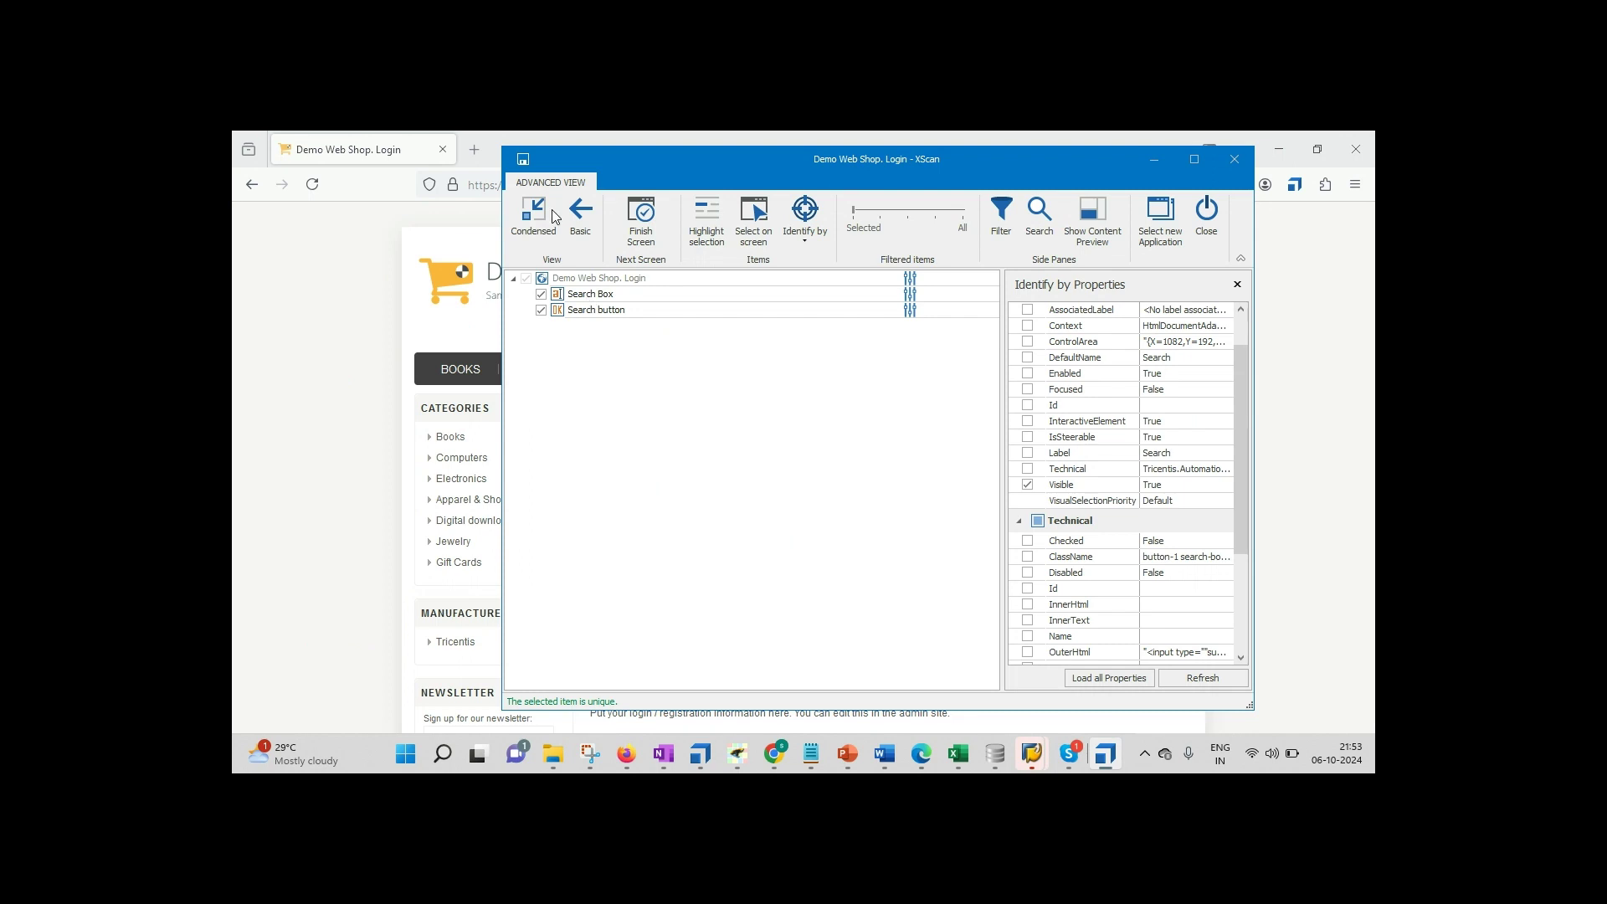
left_click(523, 160)
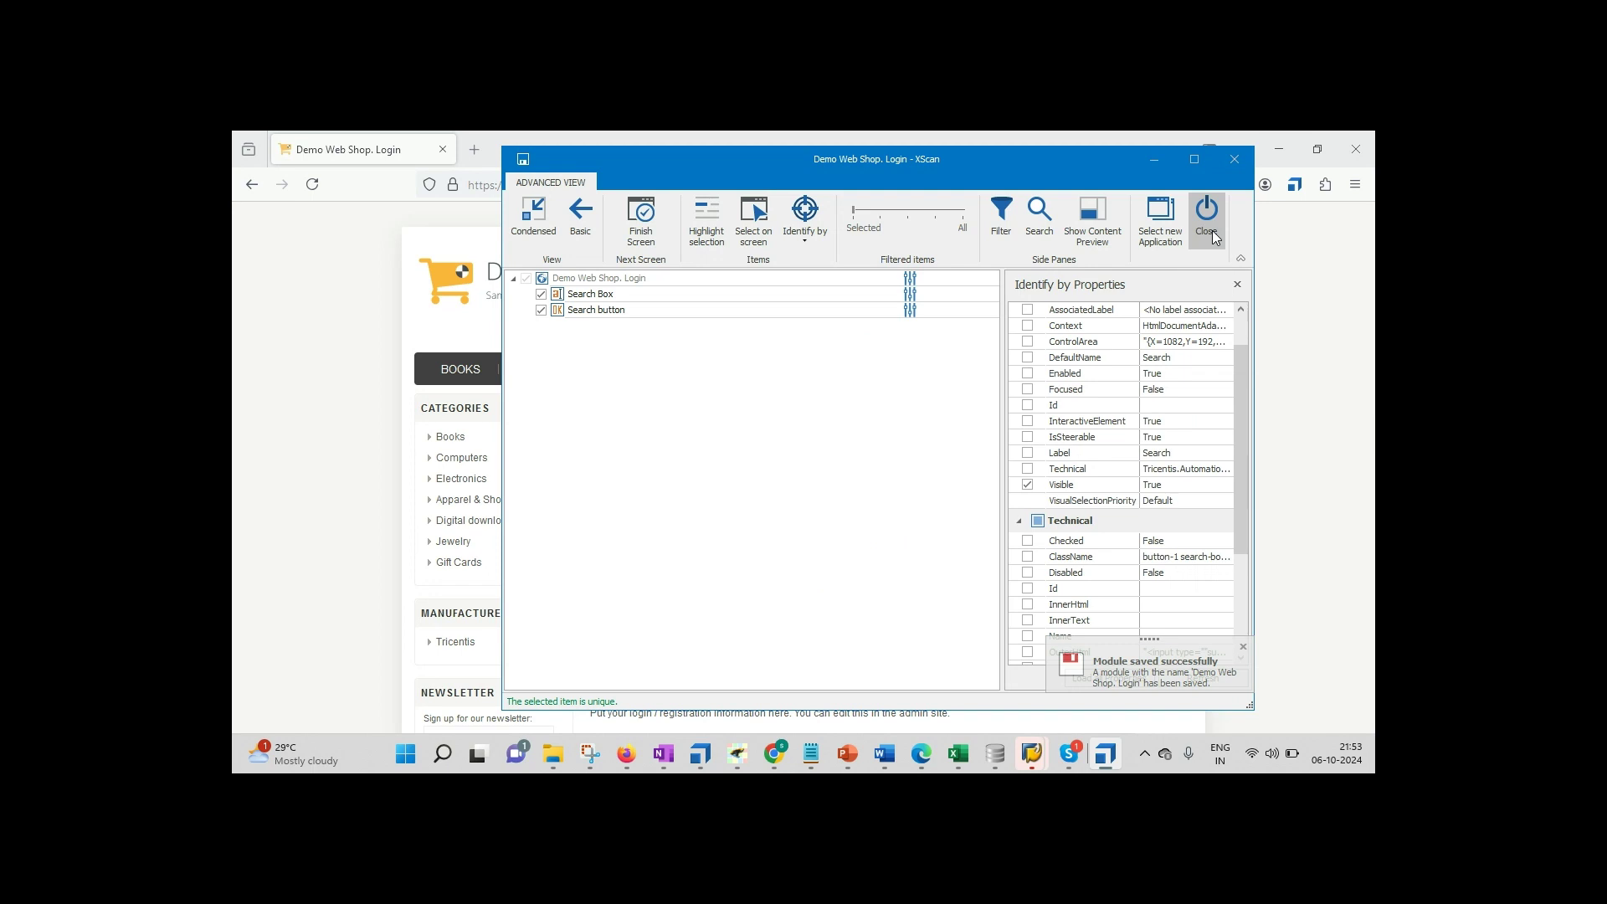
Step: Close XScan and drag the Demo Web Shop. Login module from the trainees' folder toward Shashi_DemoWebShop
left_click(1211, 235)
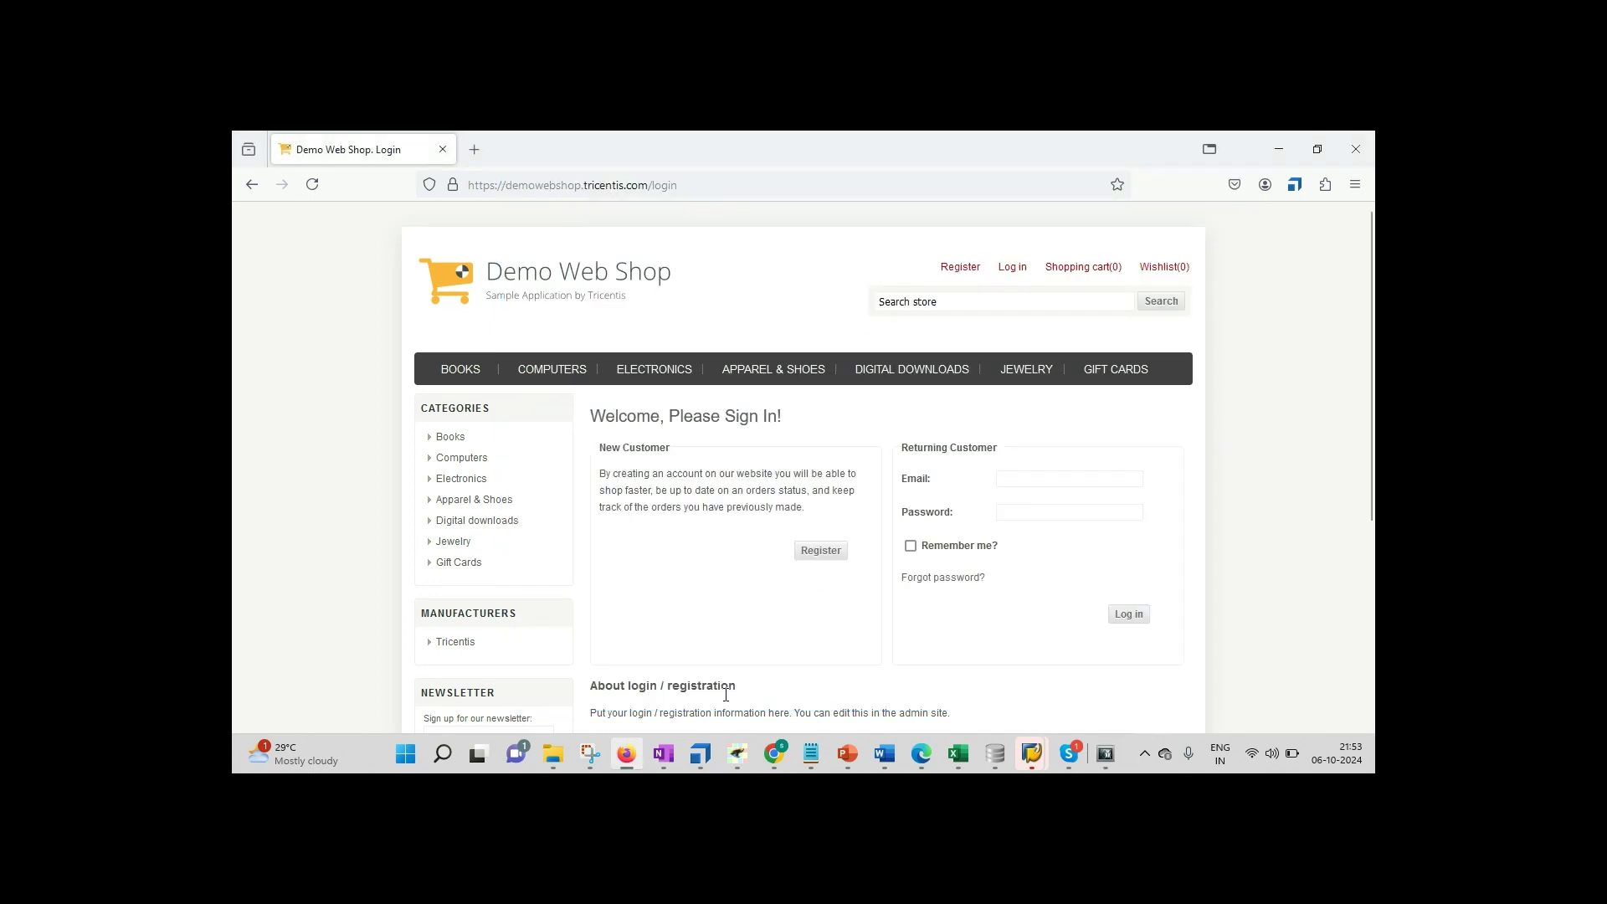
left_click(701, 753)
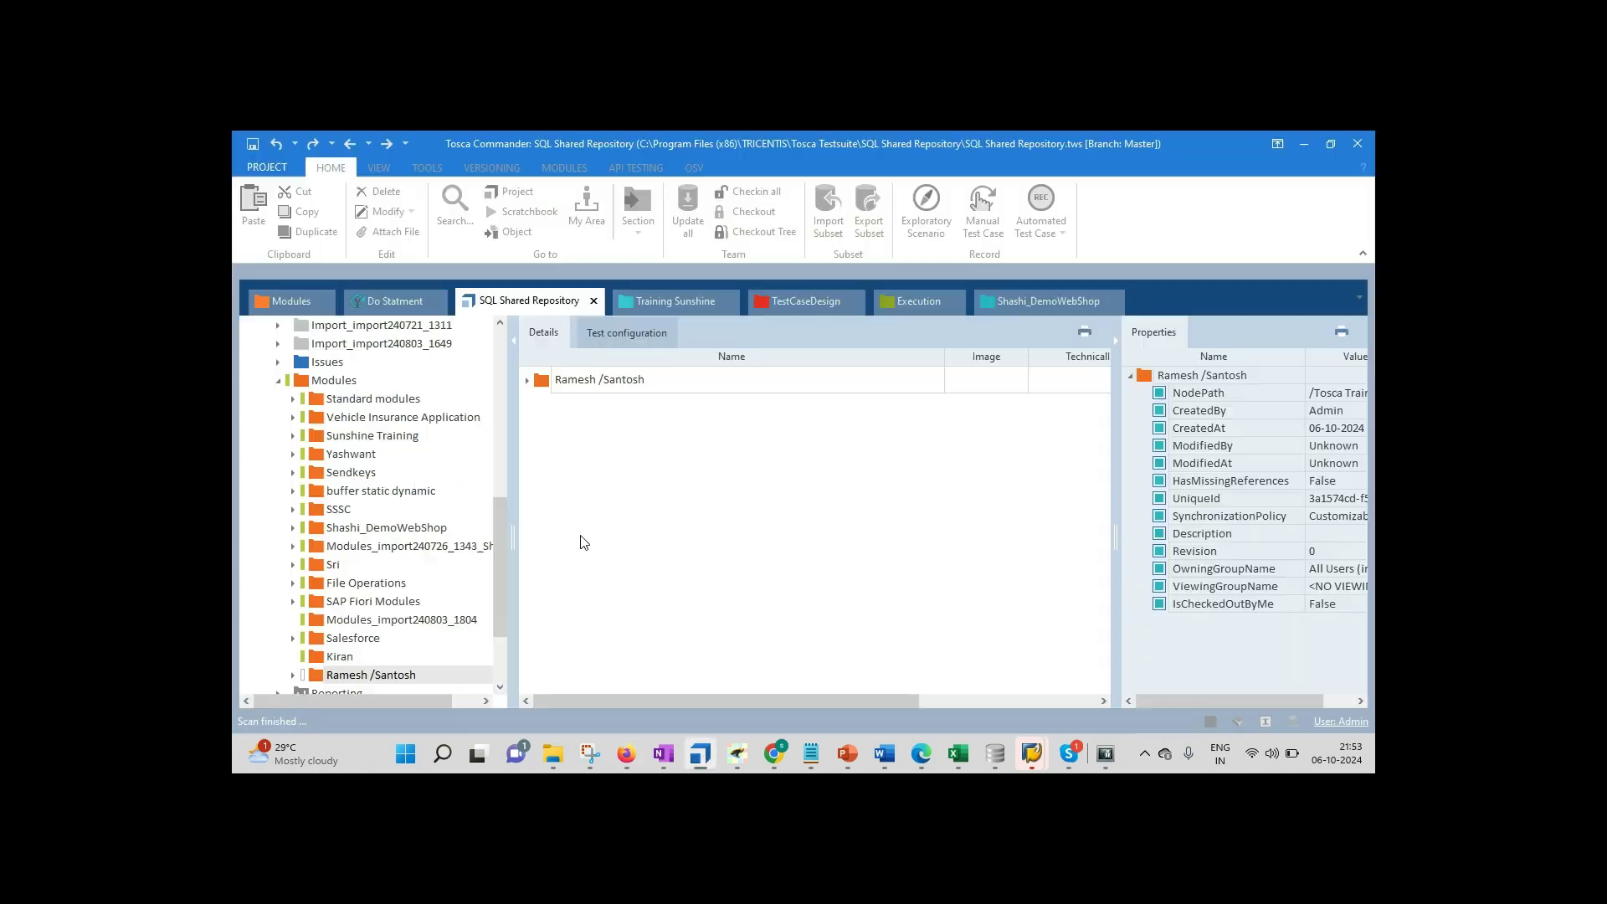
left_click(528, 381)
left_click(544, 417)
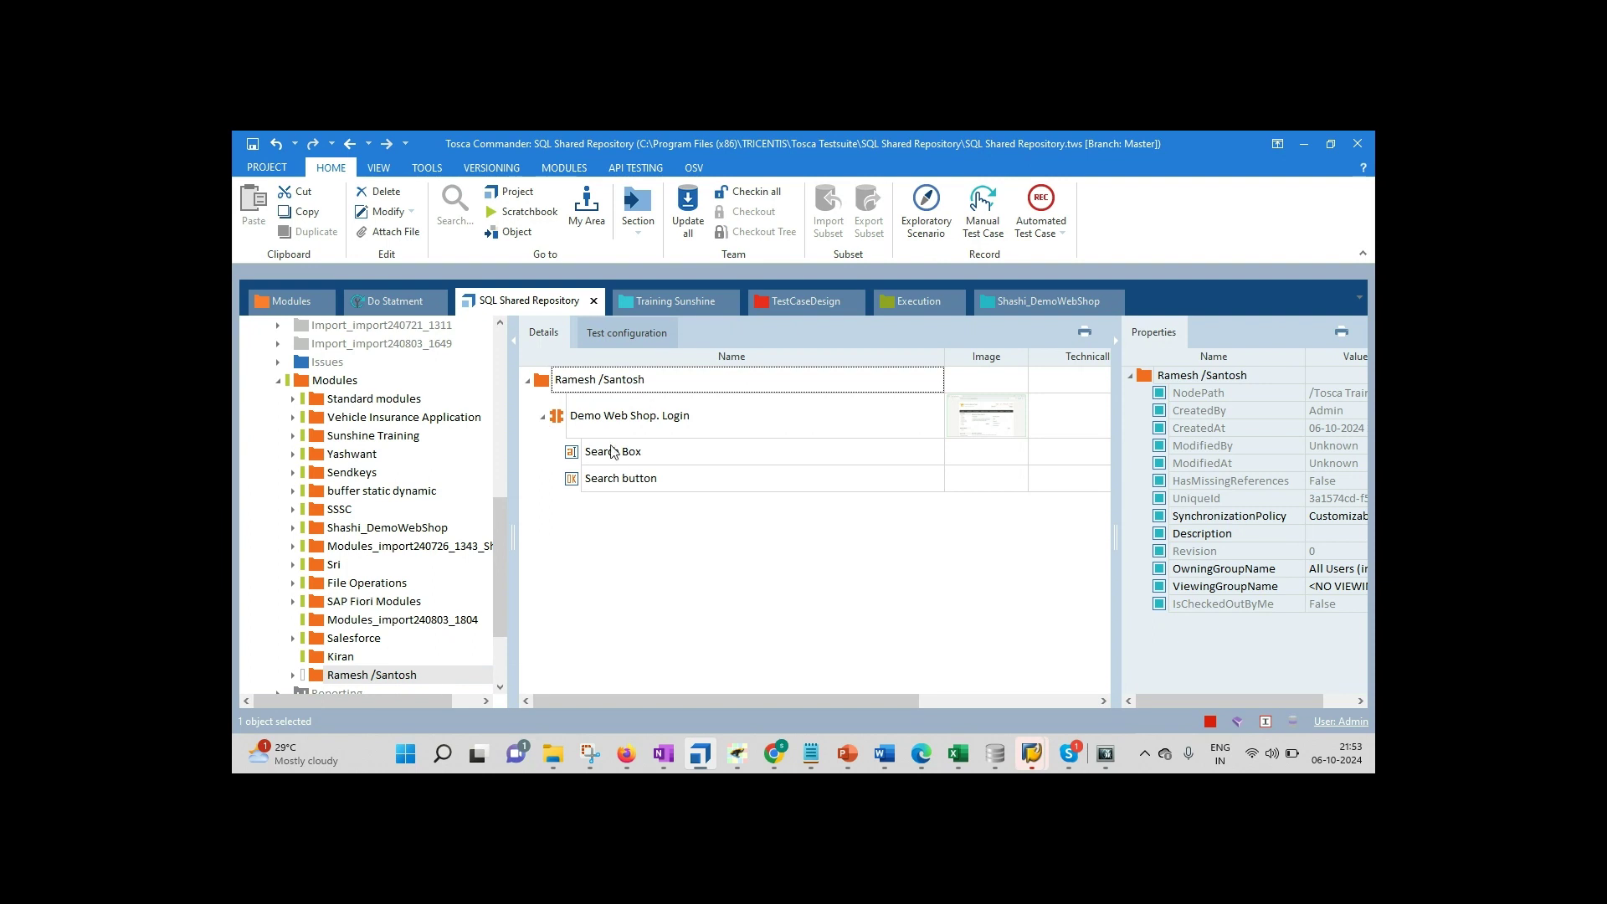
left_click(561, 425)
left_click_drag(561, 425, 1016, 298)
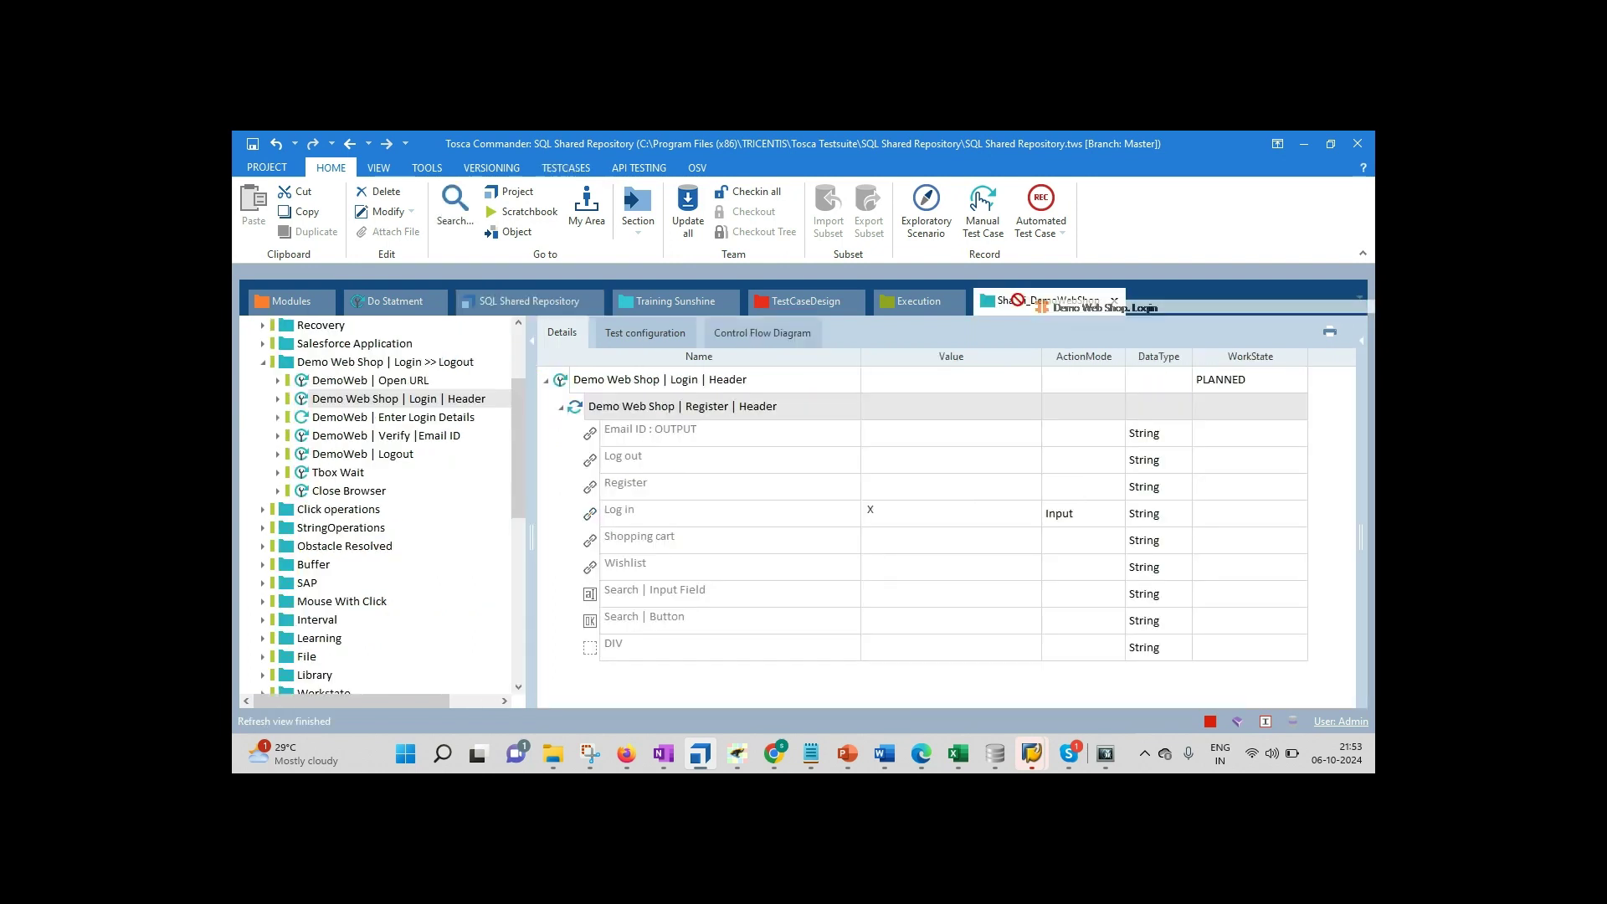
Step: Open the trainees' test case folder in its own window and dock it as a workspace
left_click_drag(1016, 299, 1031, 354)
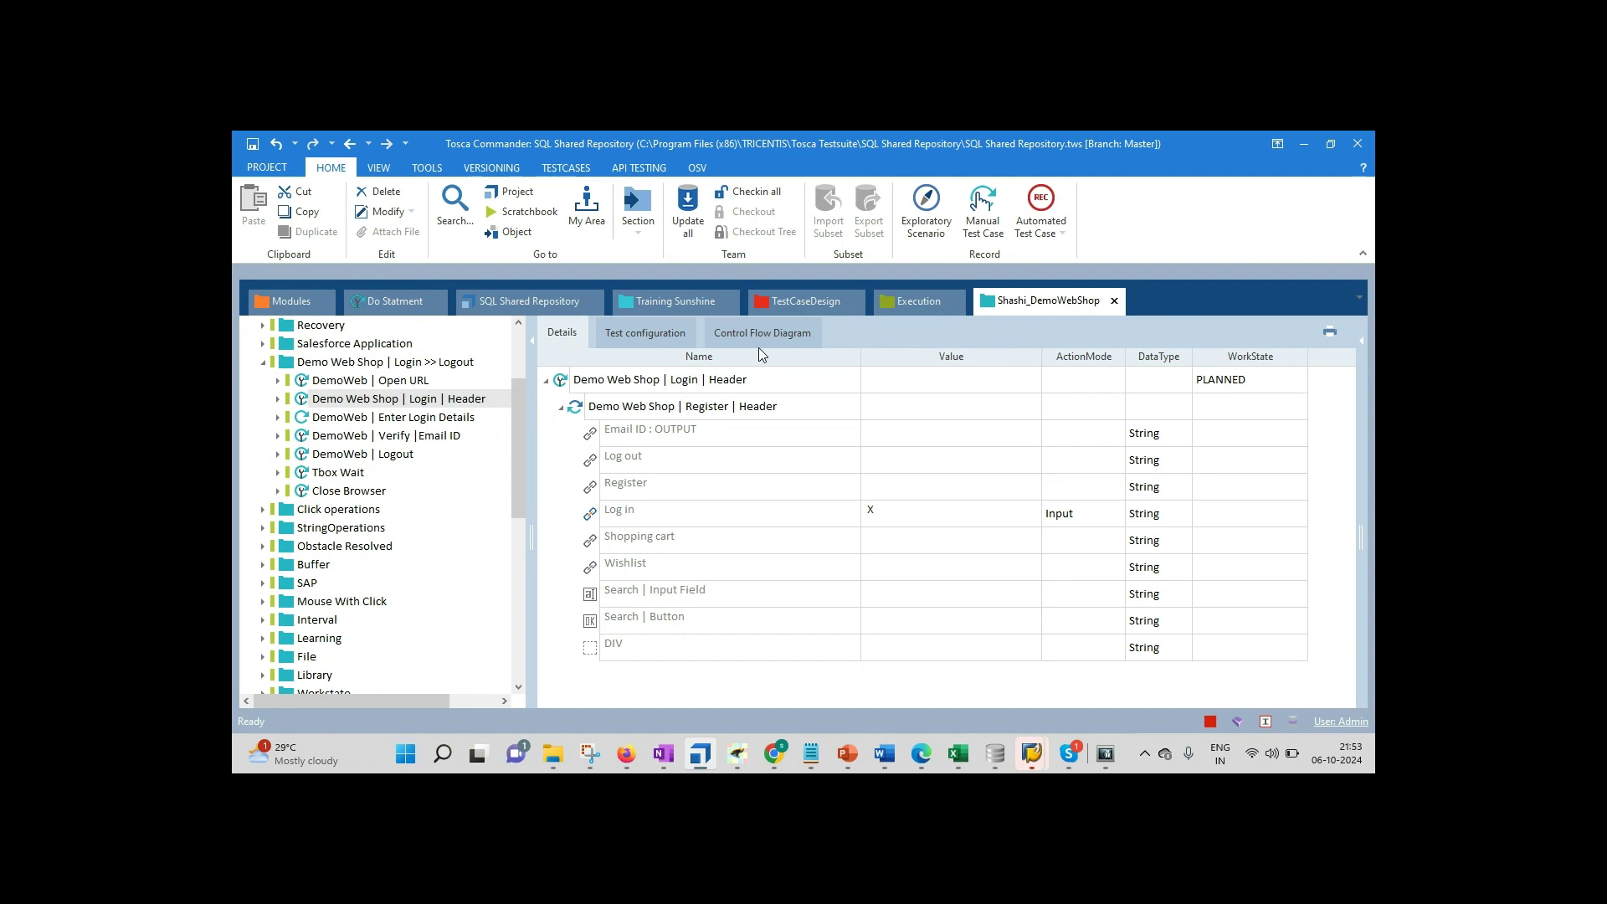
left_click(265, 364)
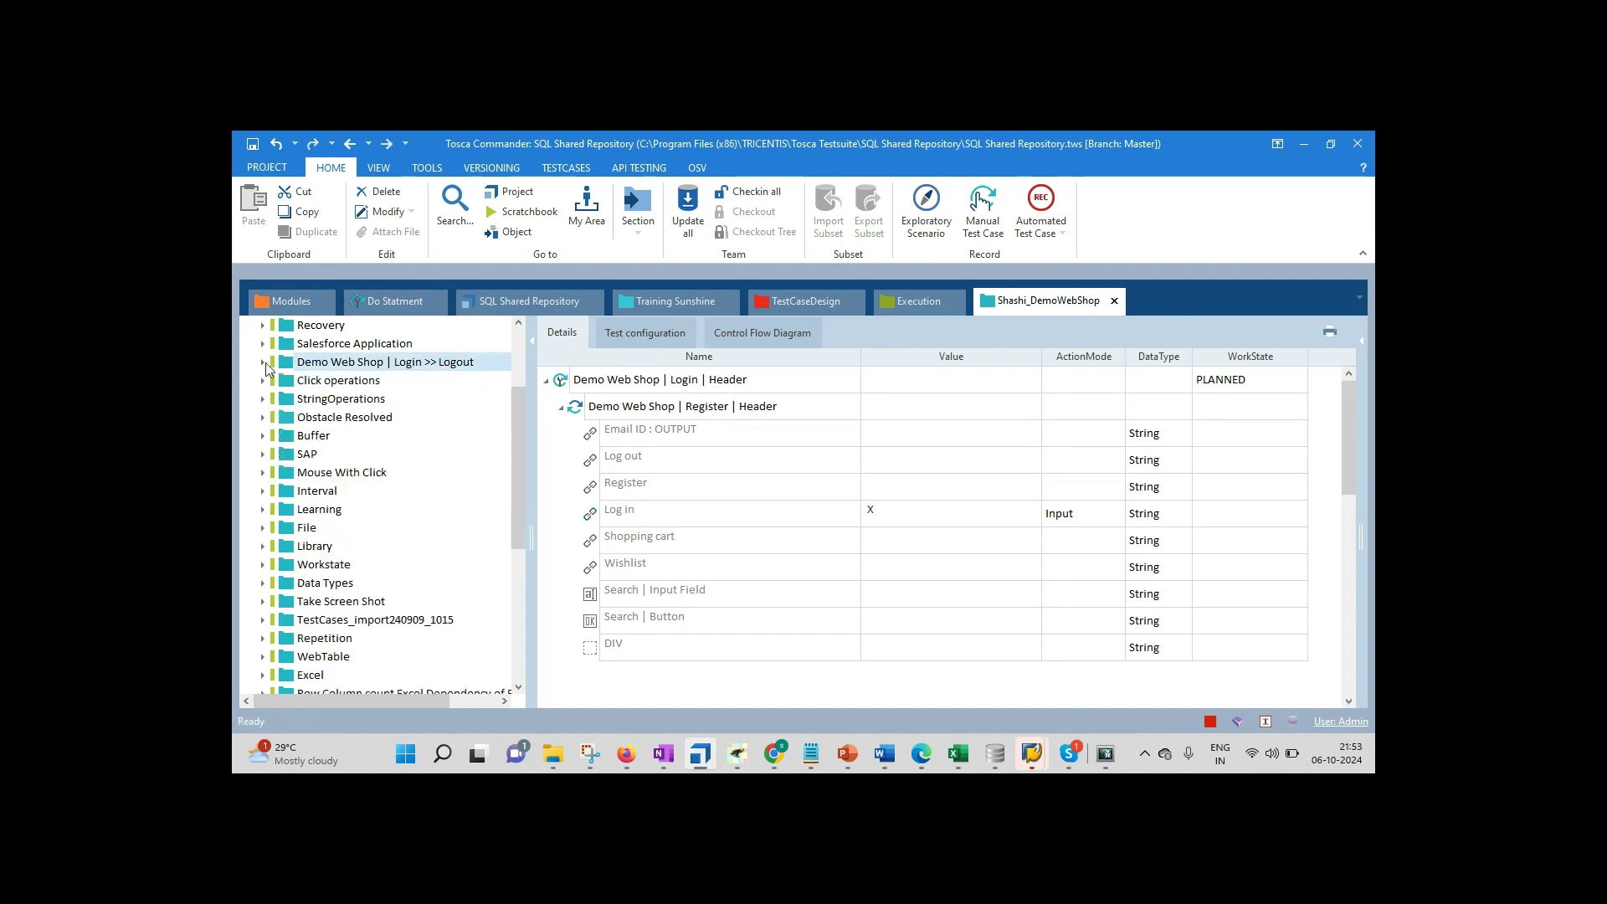
scroll(509, 564, "down", 5)
left_click(313, 678)
right_click(313, 676)
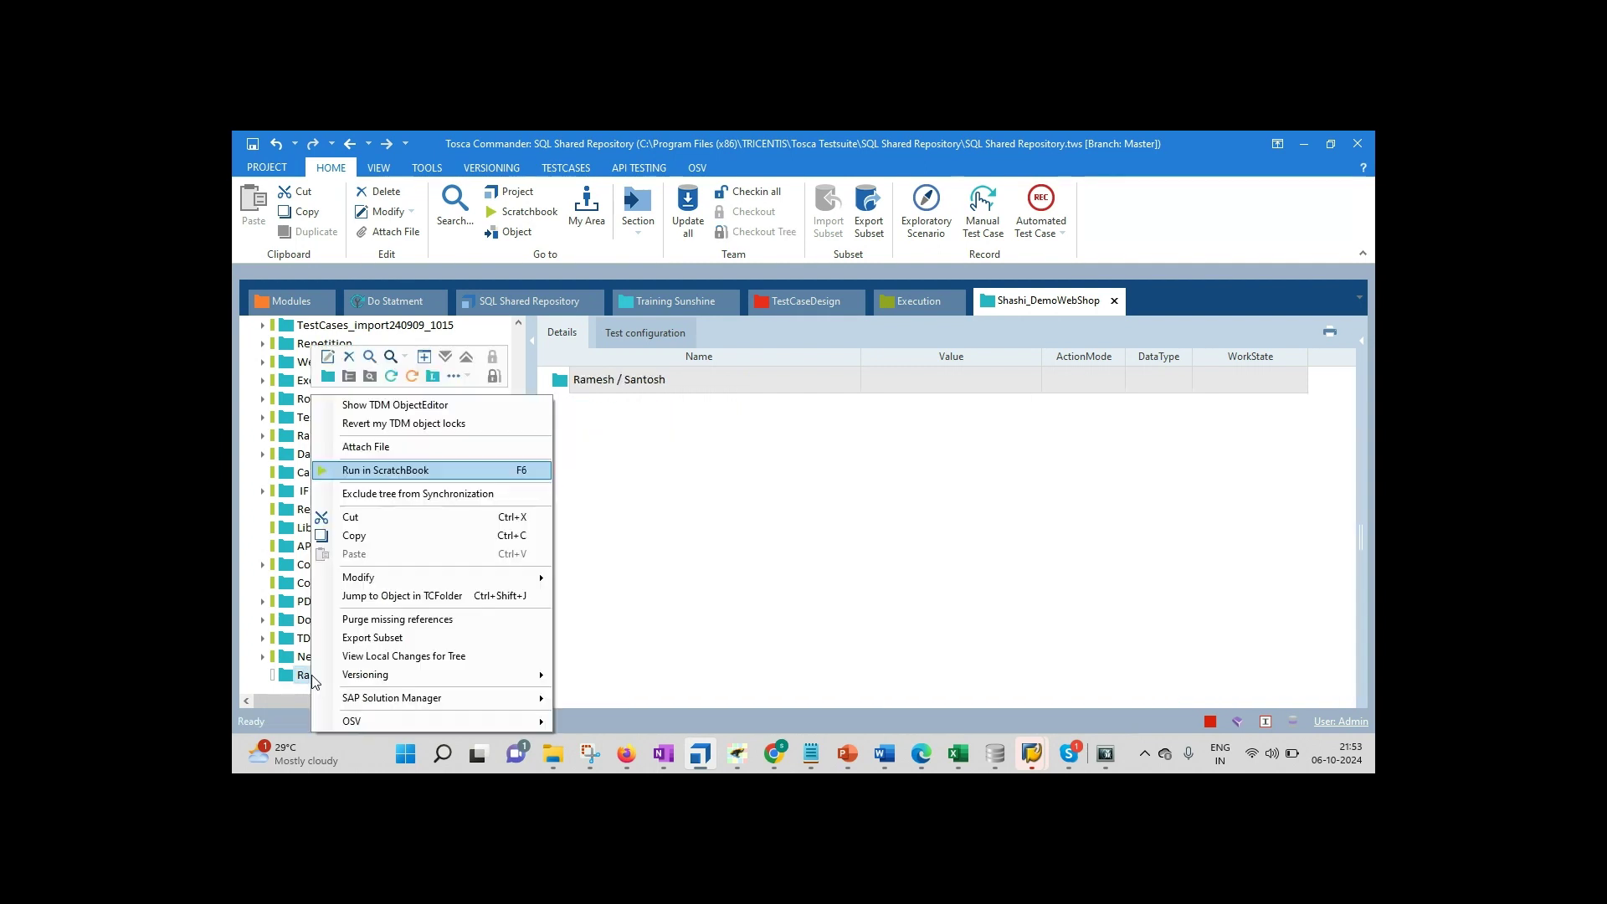
left_click(422, 363)
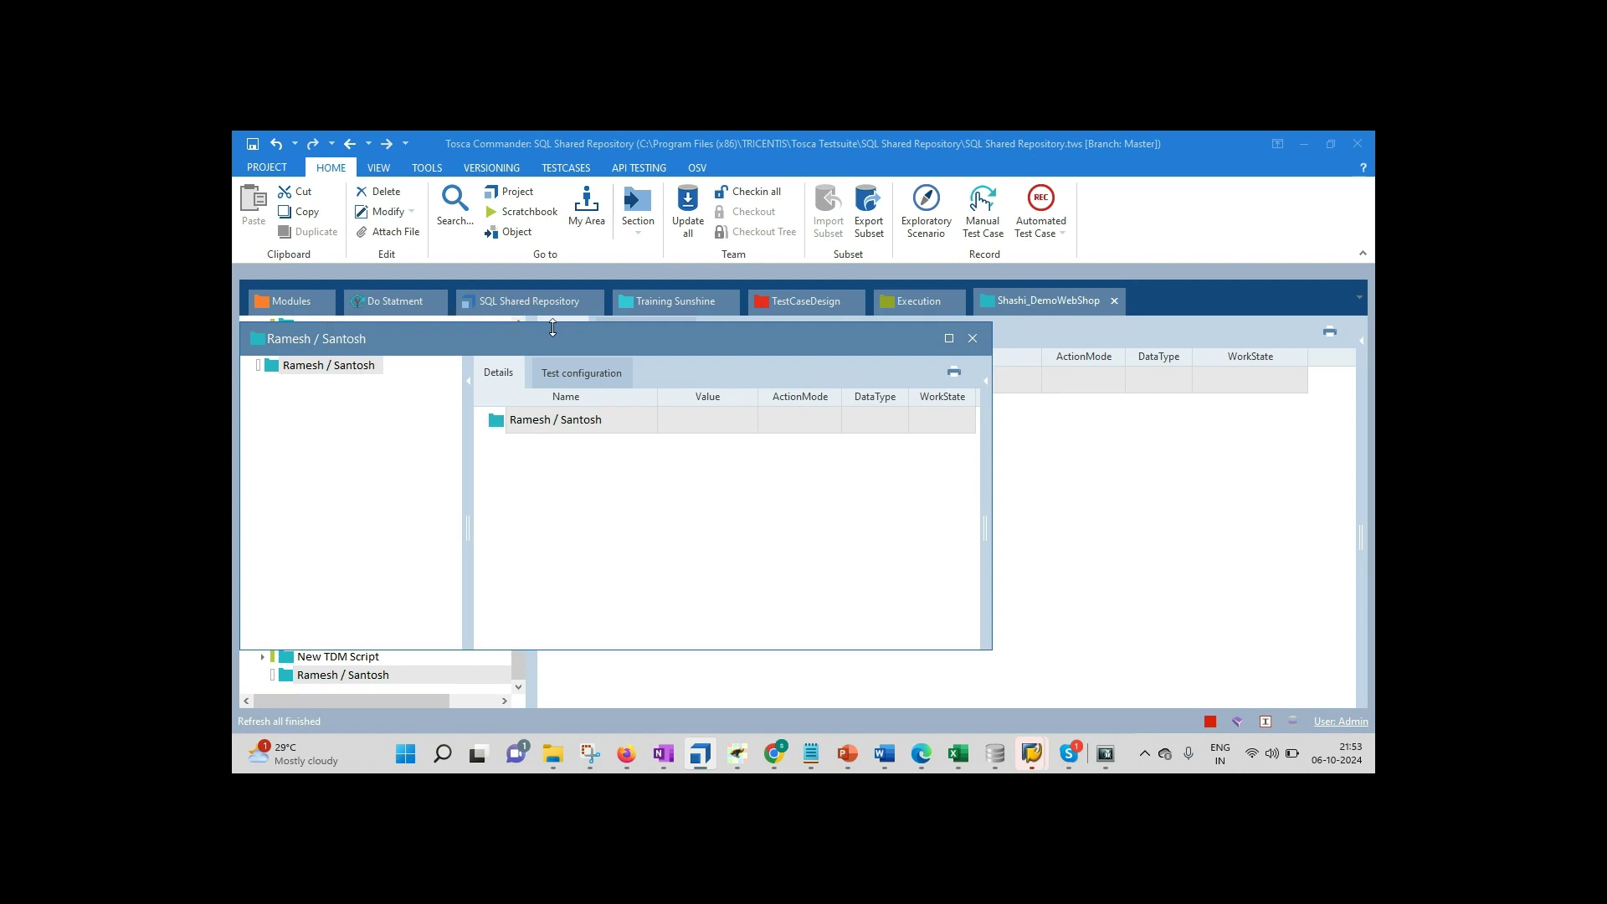
left_click_drag(475, 339, 878, 310)
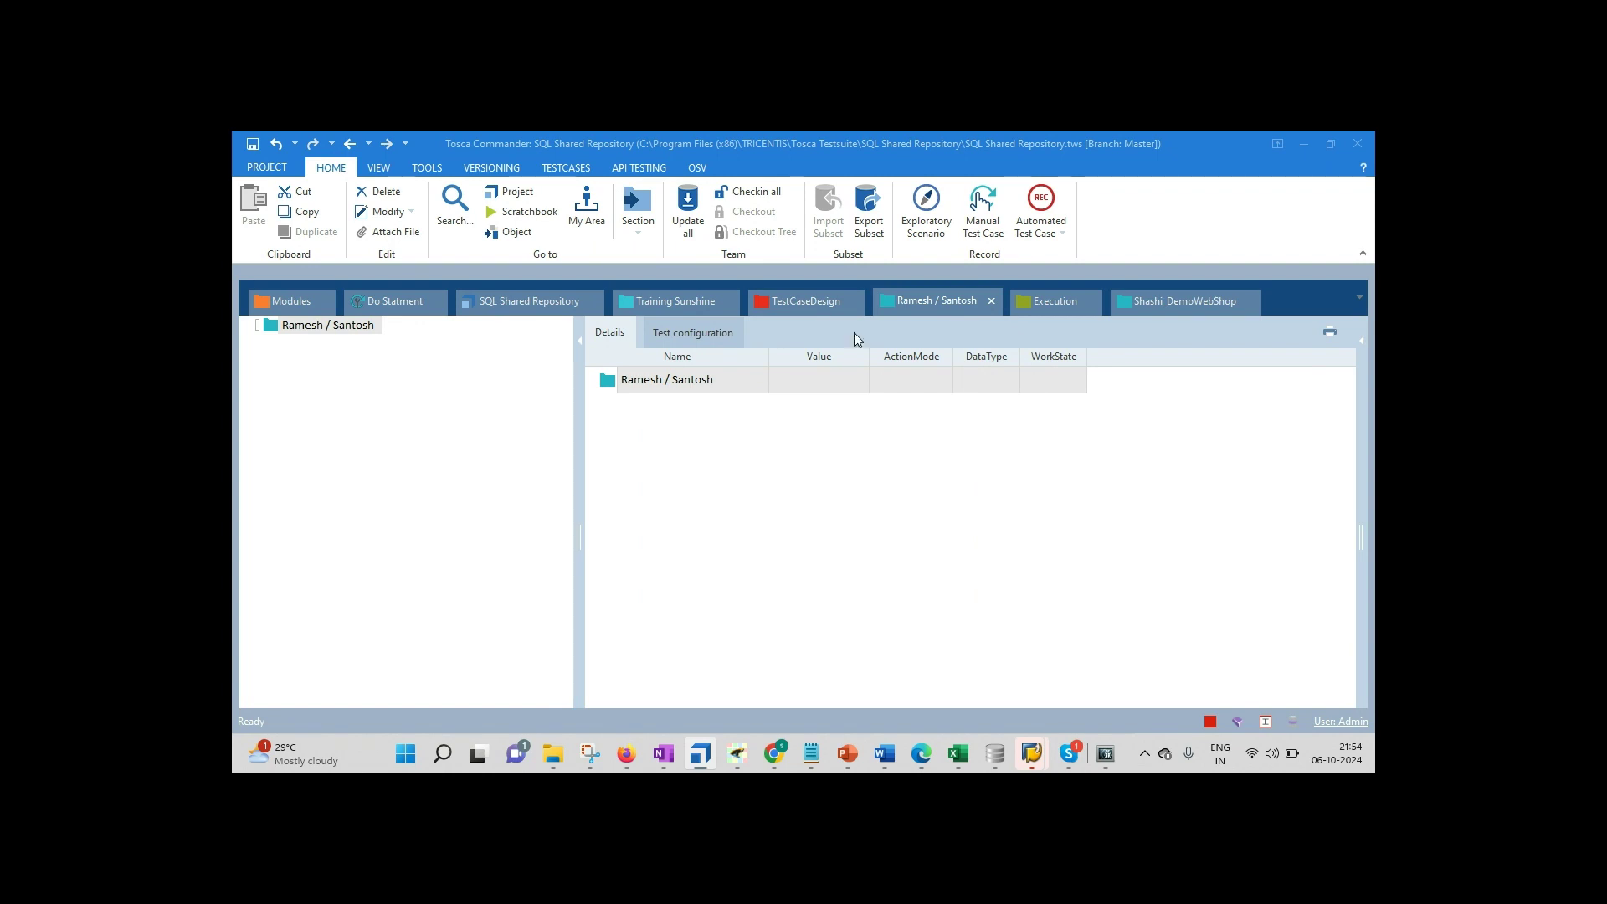
Step: Drag Demo Web Shop. Login into that folder to create a new test case, and expand it
left_click(536, 301)
left_click_drag(559, 423, 608, 383)
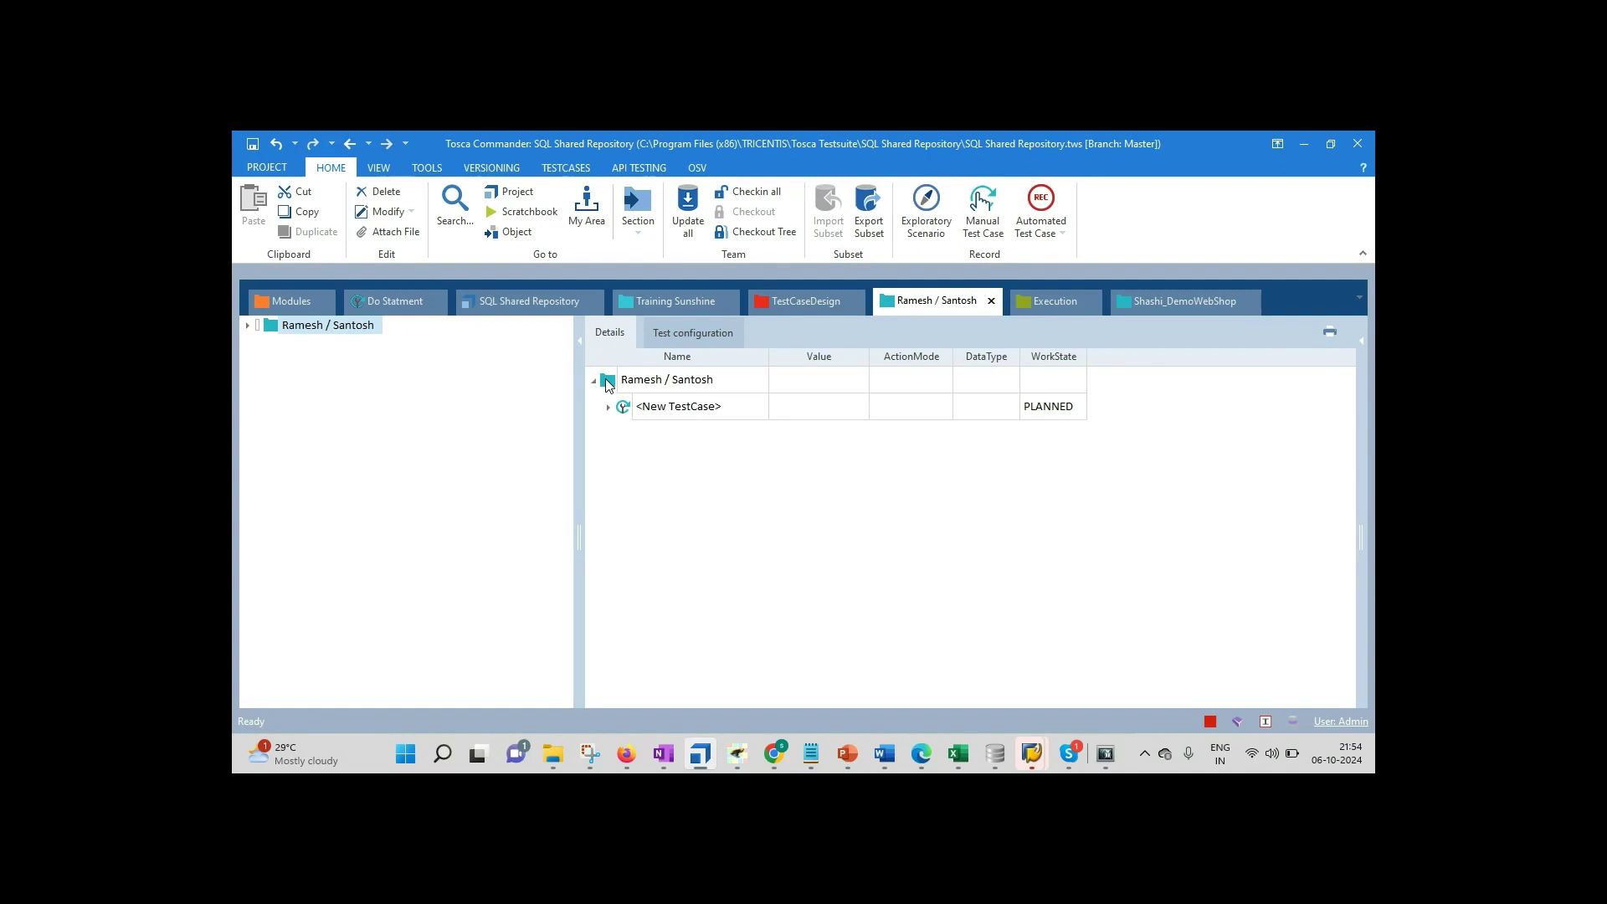
left_click(608, 408)
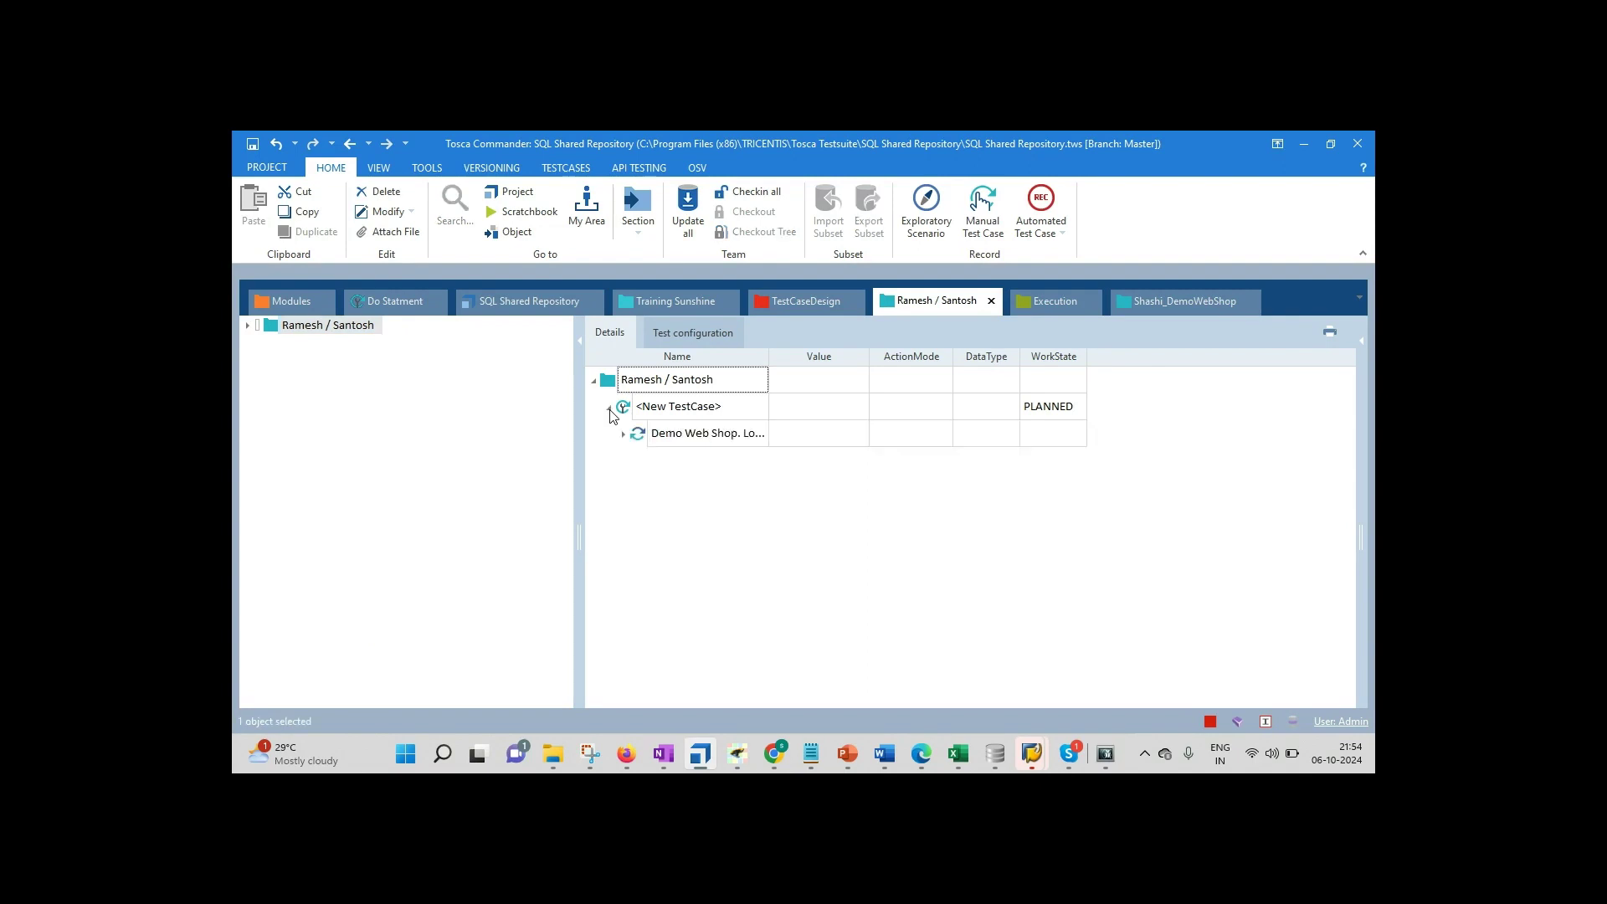
left_click(247, 327)
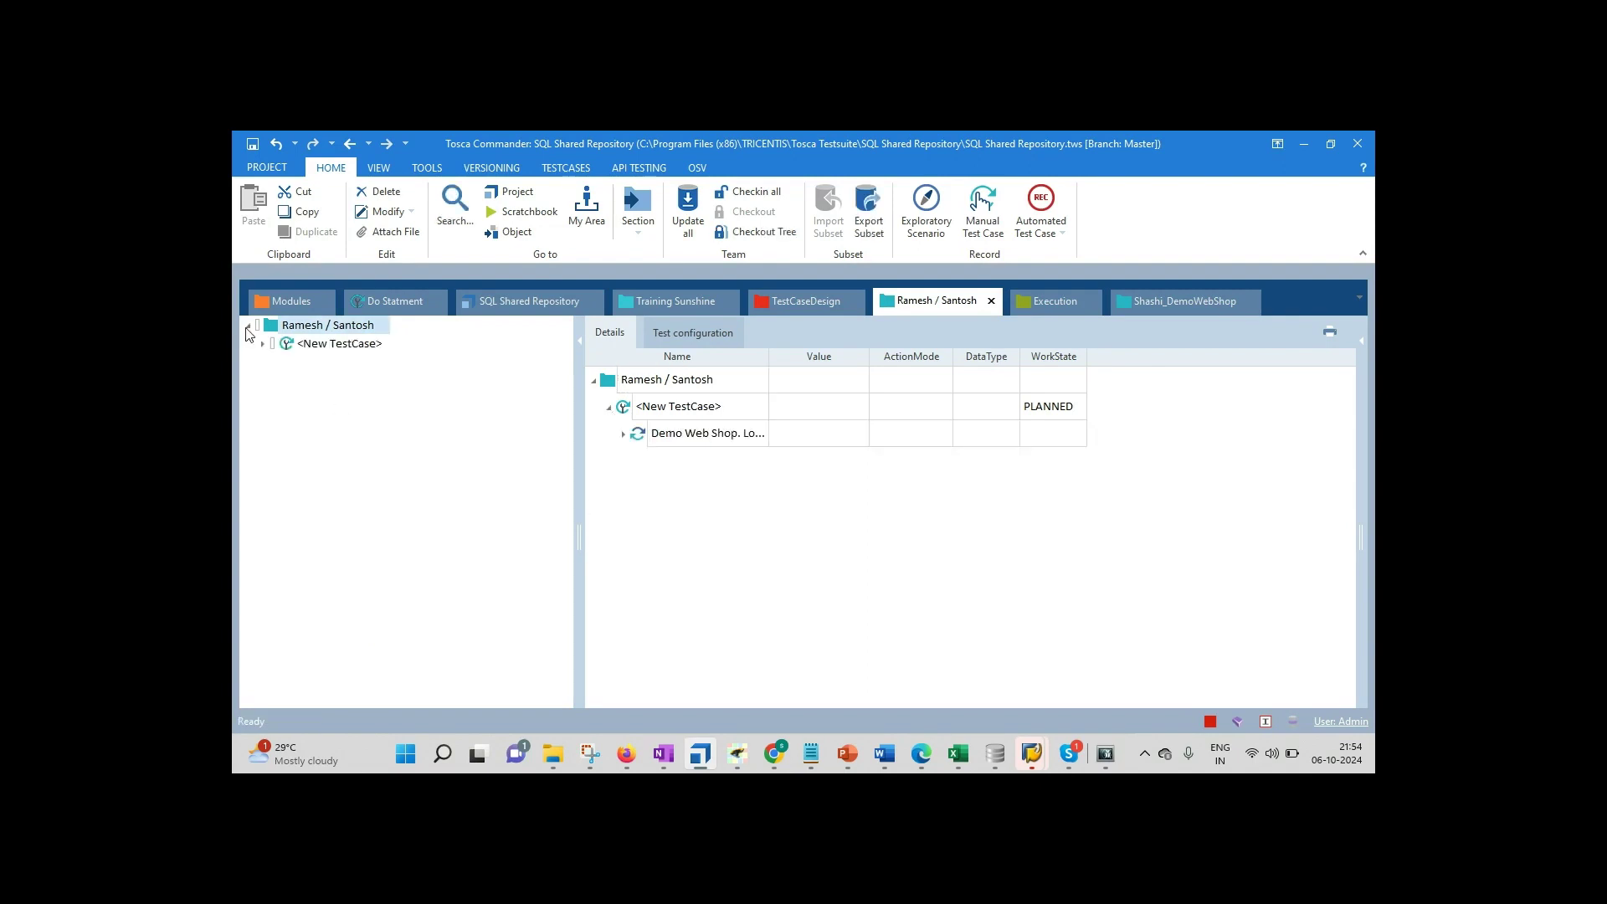
left_click(263, 344)
left_click(322, 350)
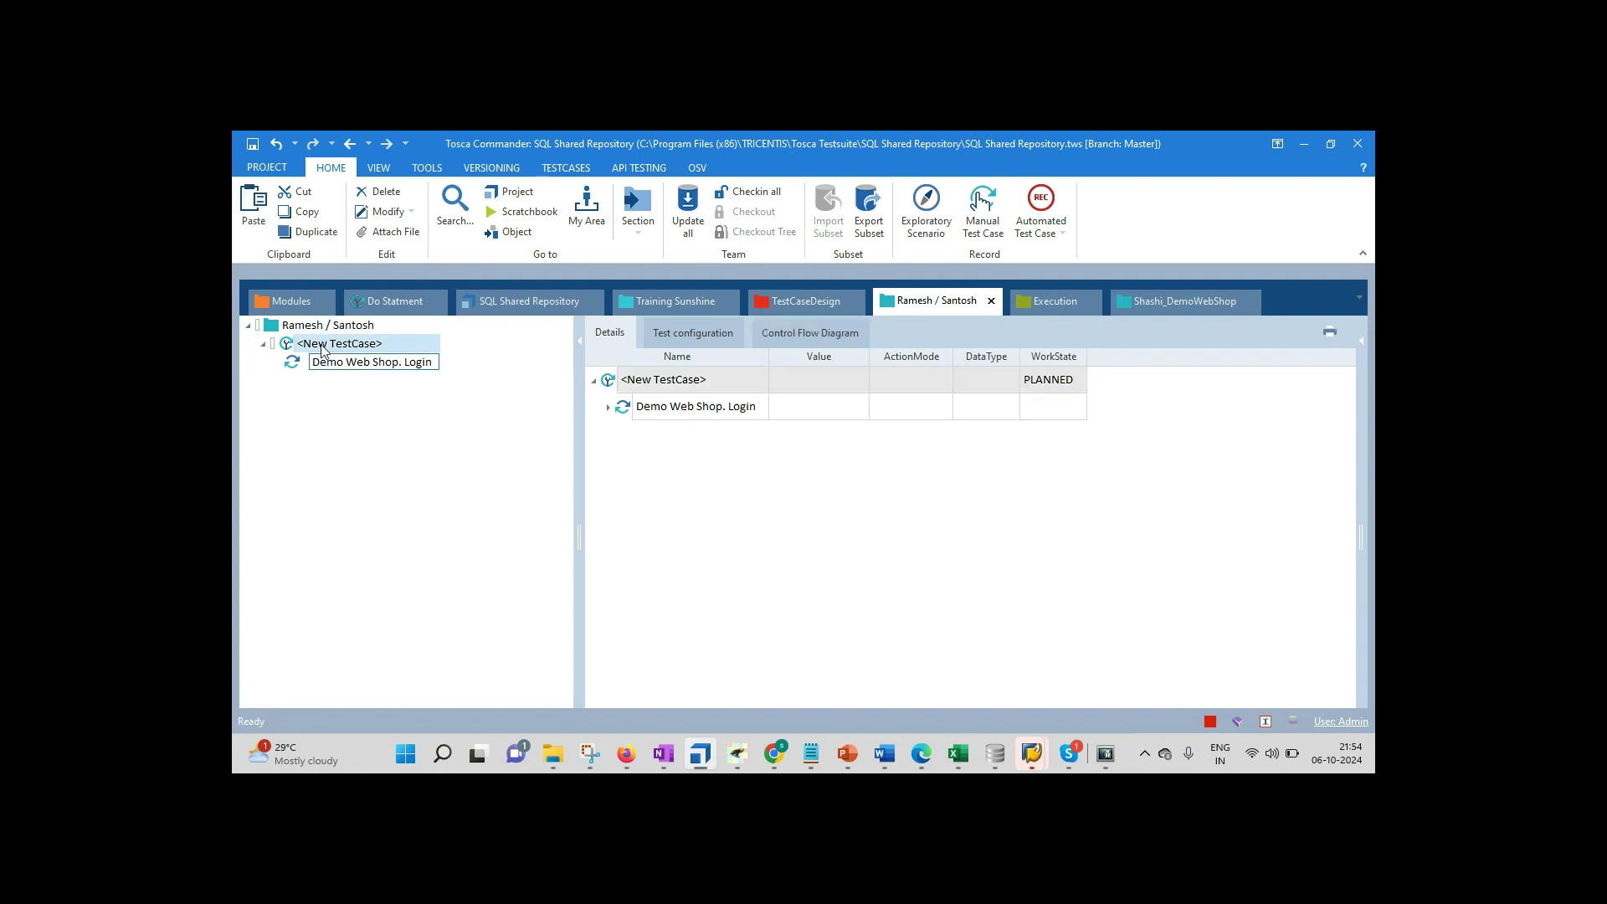
Step: Rename the new test case to 'Search'
double_click(402, 347)
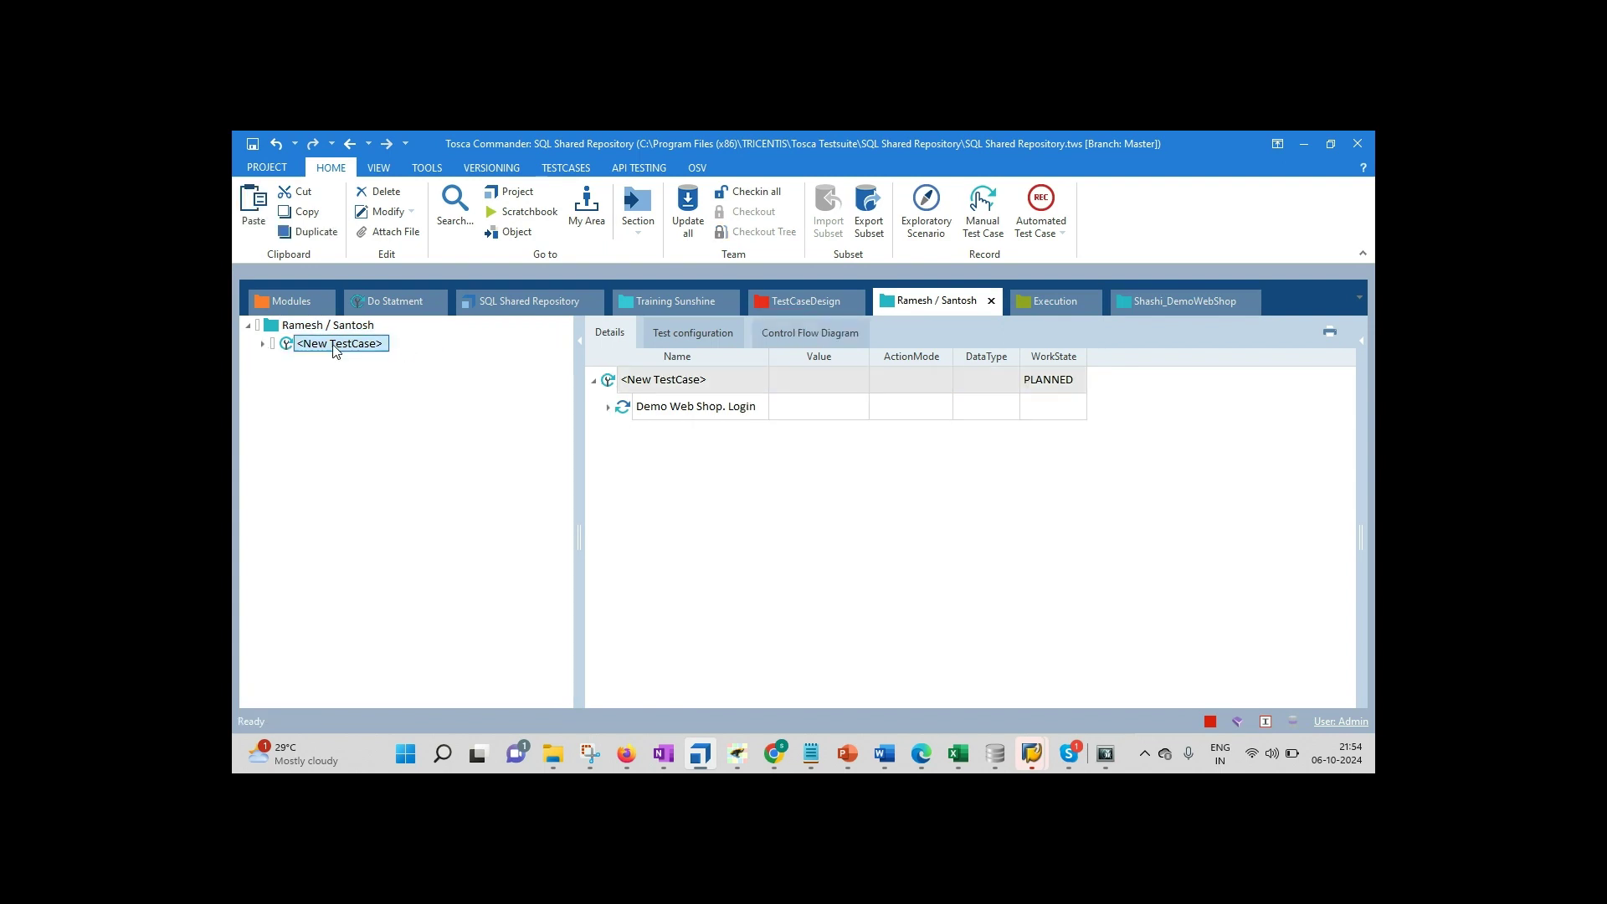
double_click(387, 350)
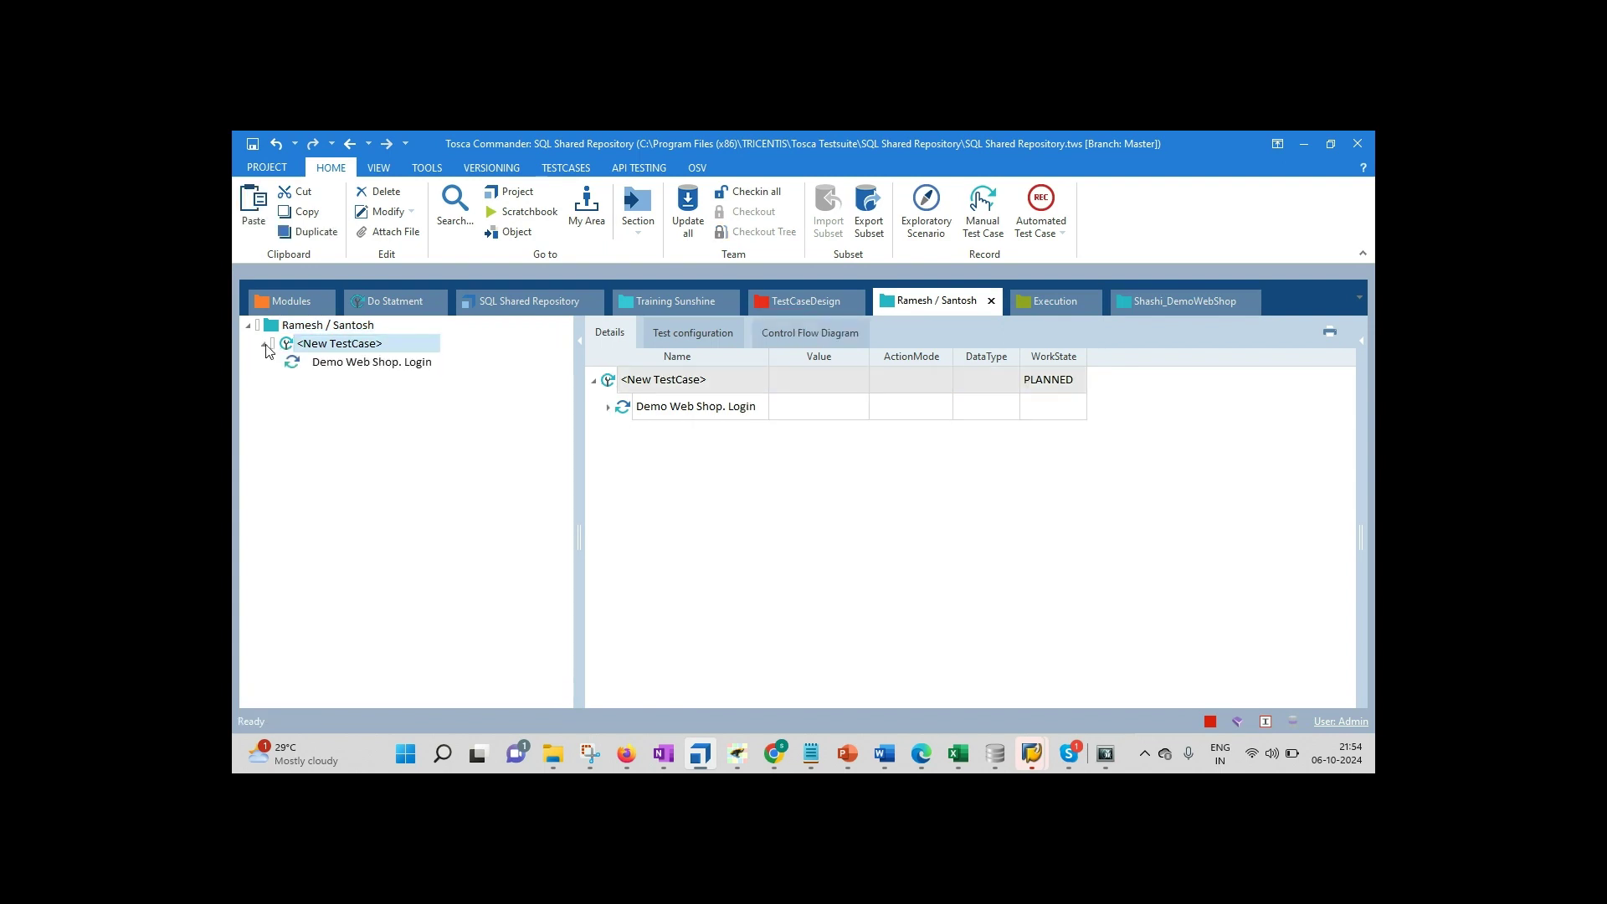
left_click(712, 381)
double_click(715, 382)
key("BackSpace")
key("BackSpace")
key("BackSpace")
key("BackSpace")
key("BackSpace")
key("BackSpace")
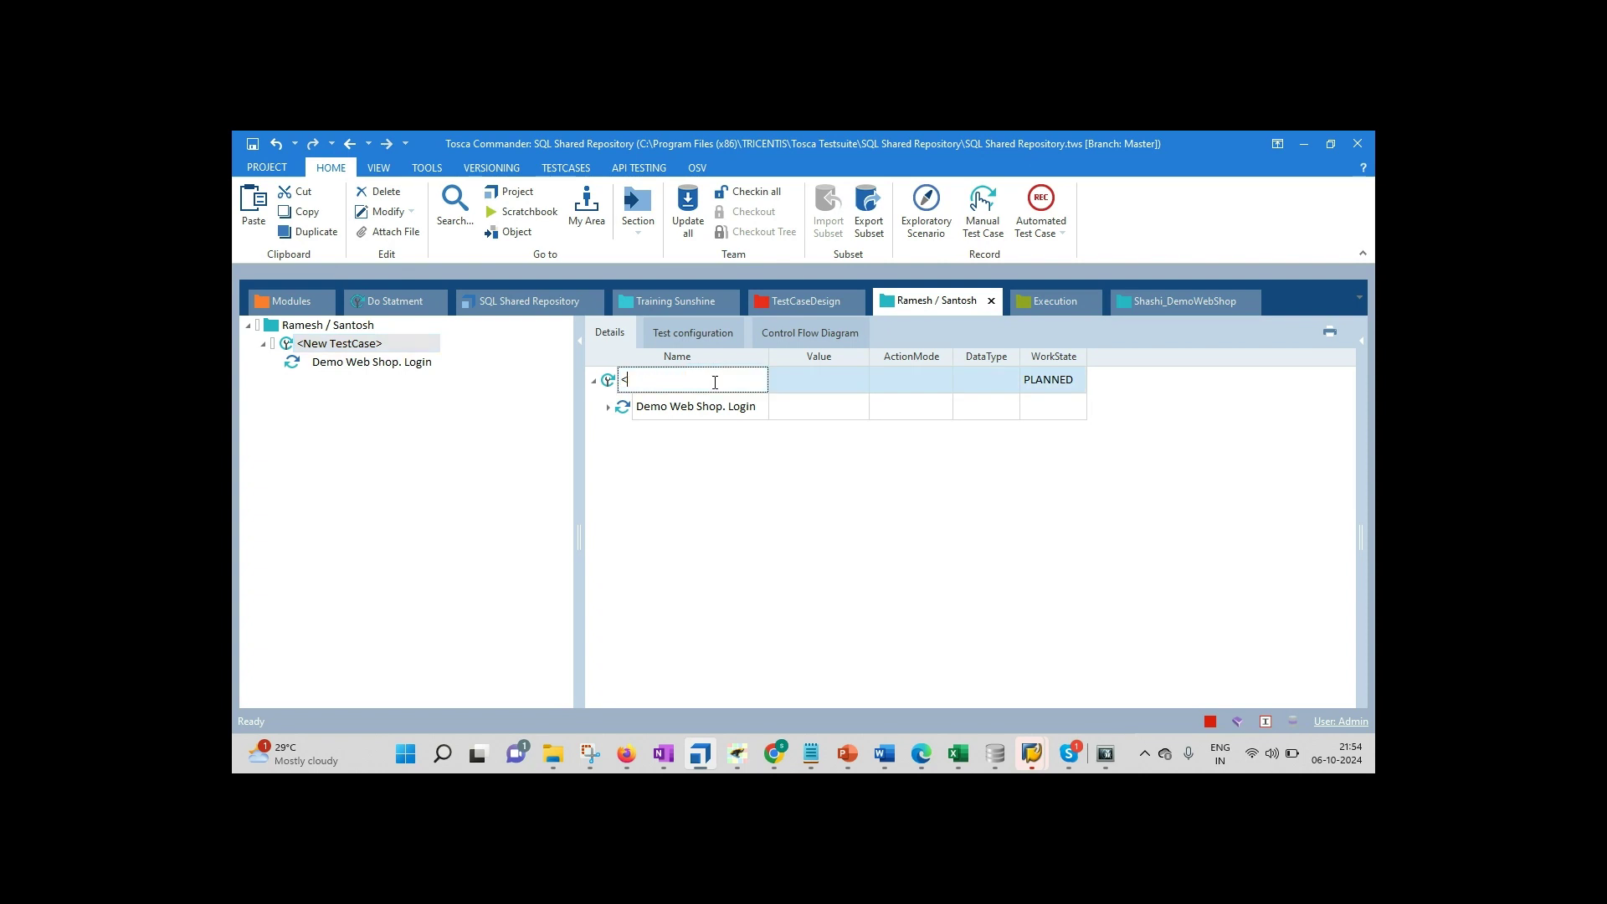
type("Search")
left_click_drag(589, 439, 494, 440)
Step: Give the Search Box step the trainees' names as search text, keeping the Input action mode
left_click(522, 406)
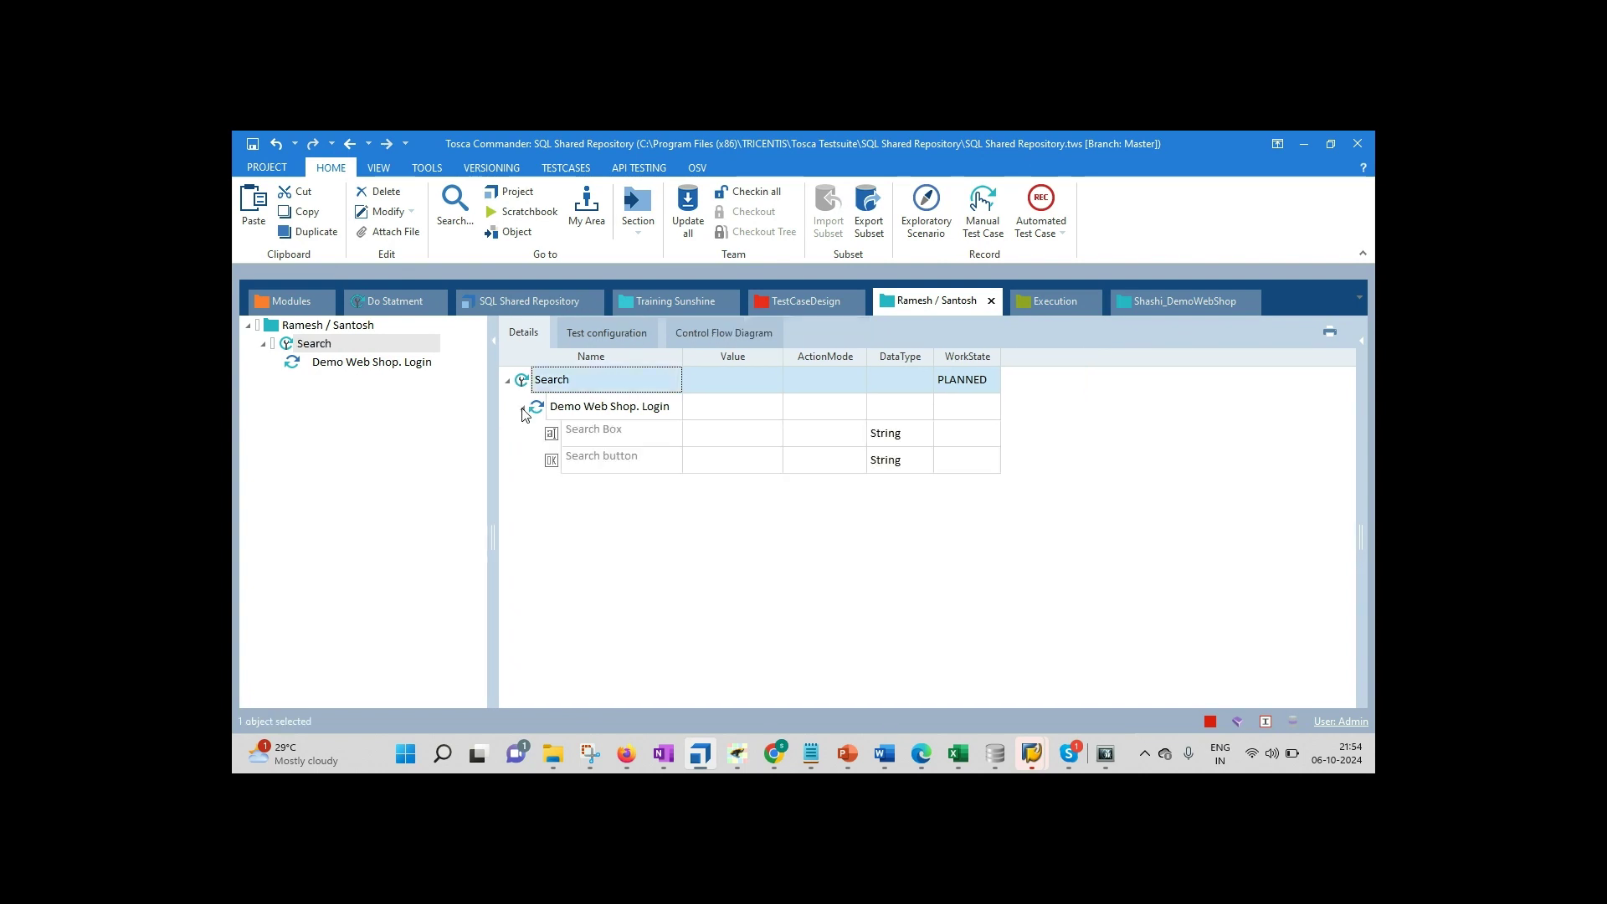
left_click(711, 429)
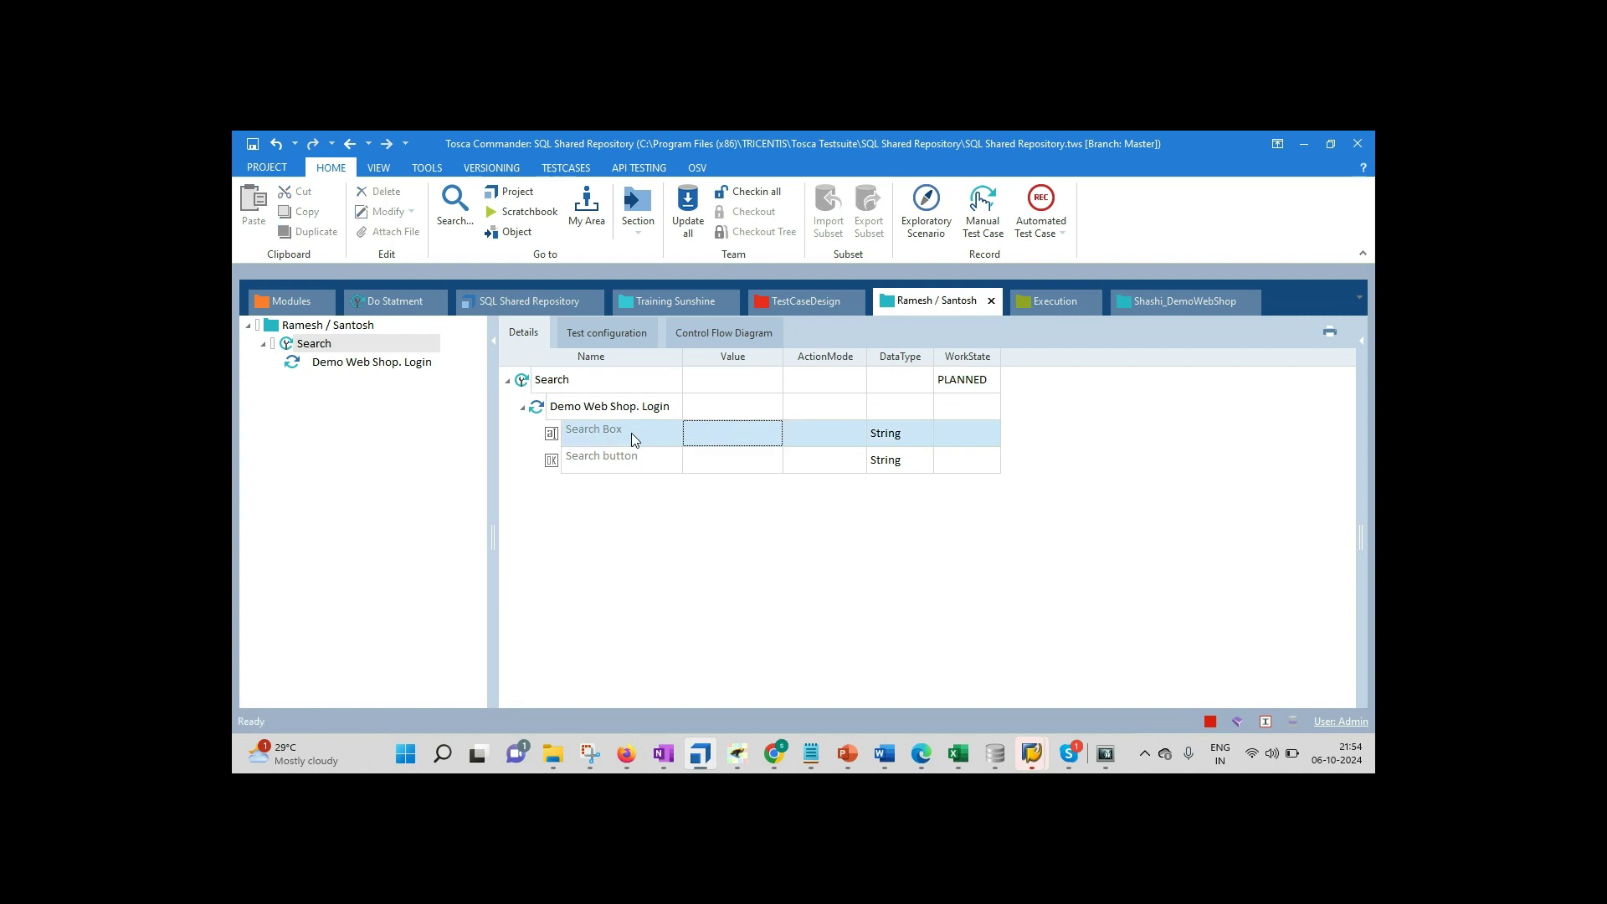
left_click(646, 466)
left_click(736, 438)
left_click(735, 432)
type("Ram")
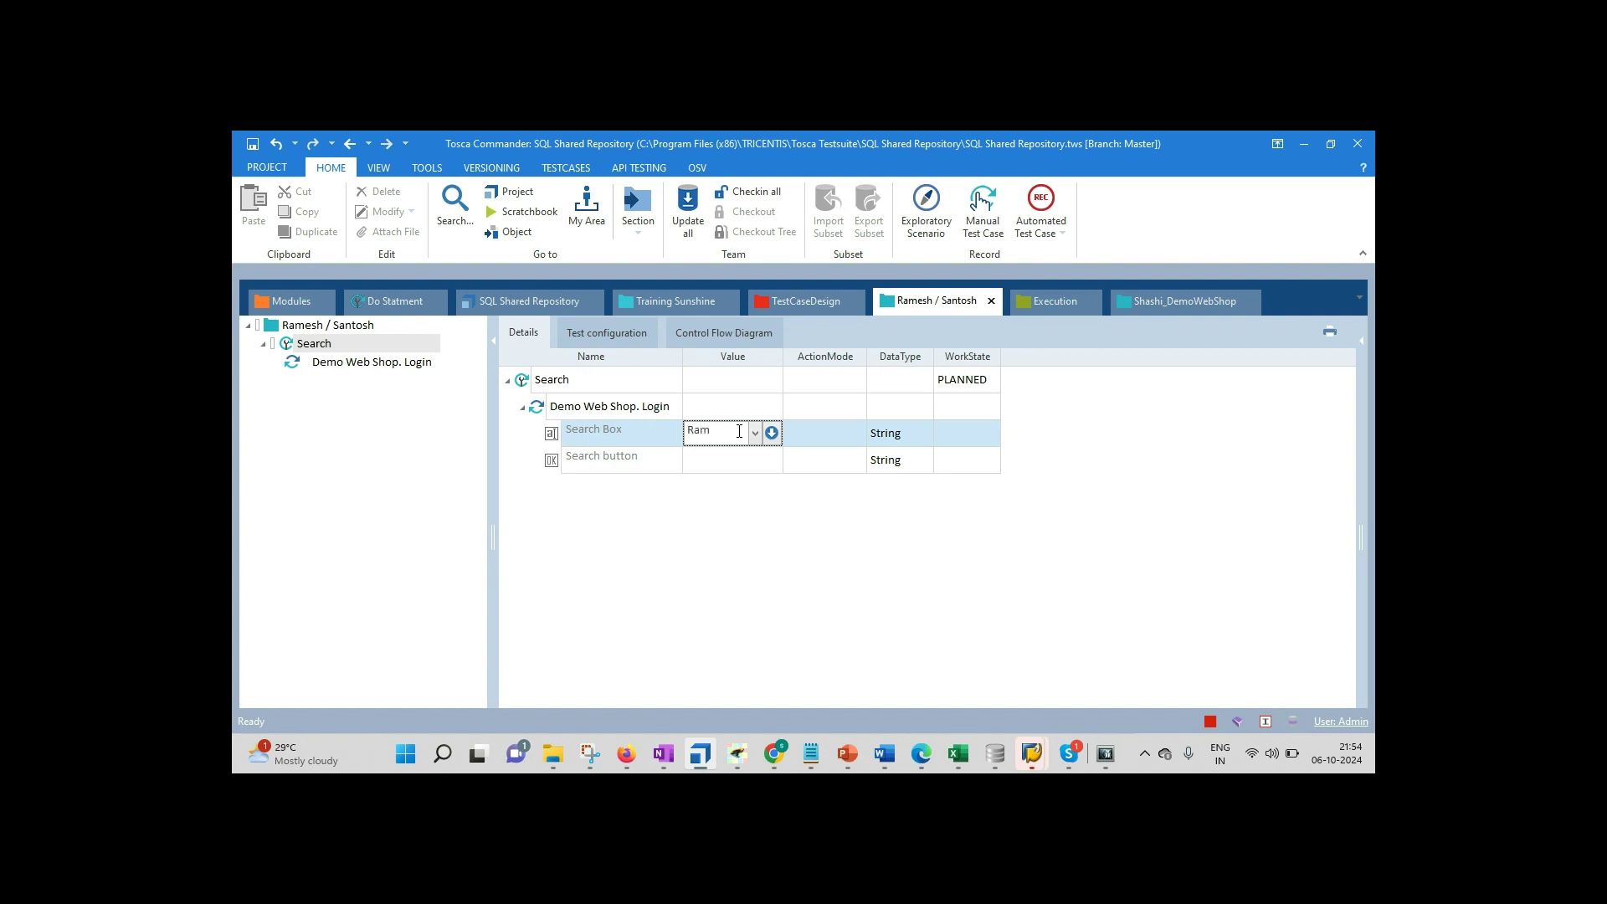
type("esh /")
type("Santos")
type("h")
key("Return")
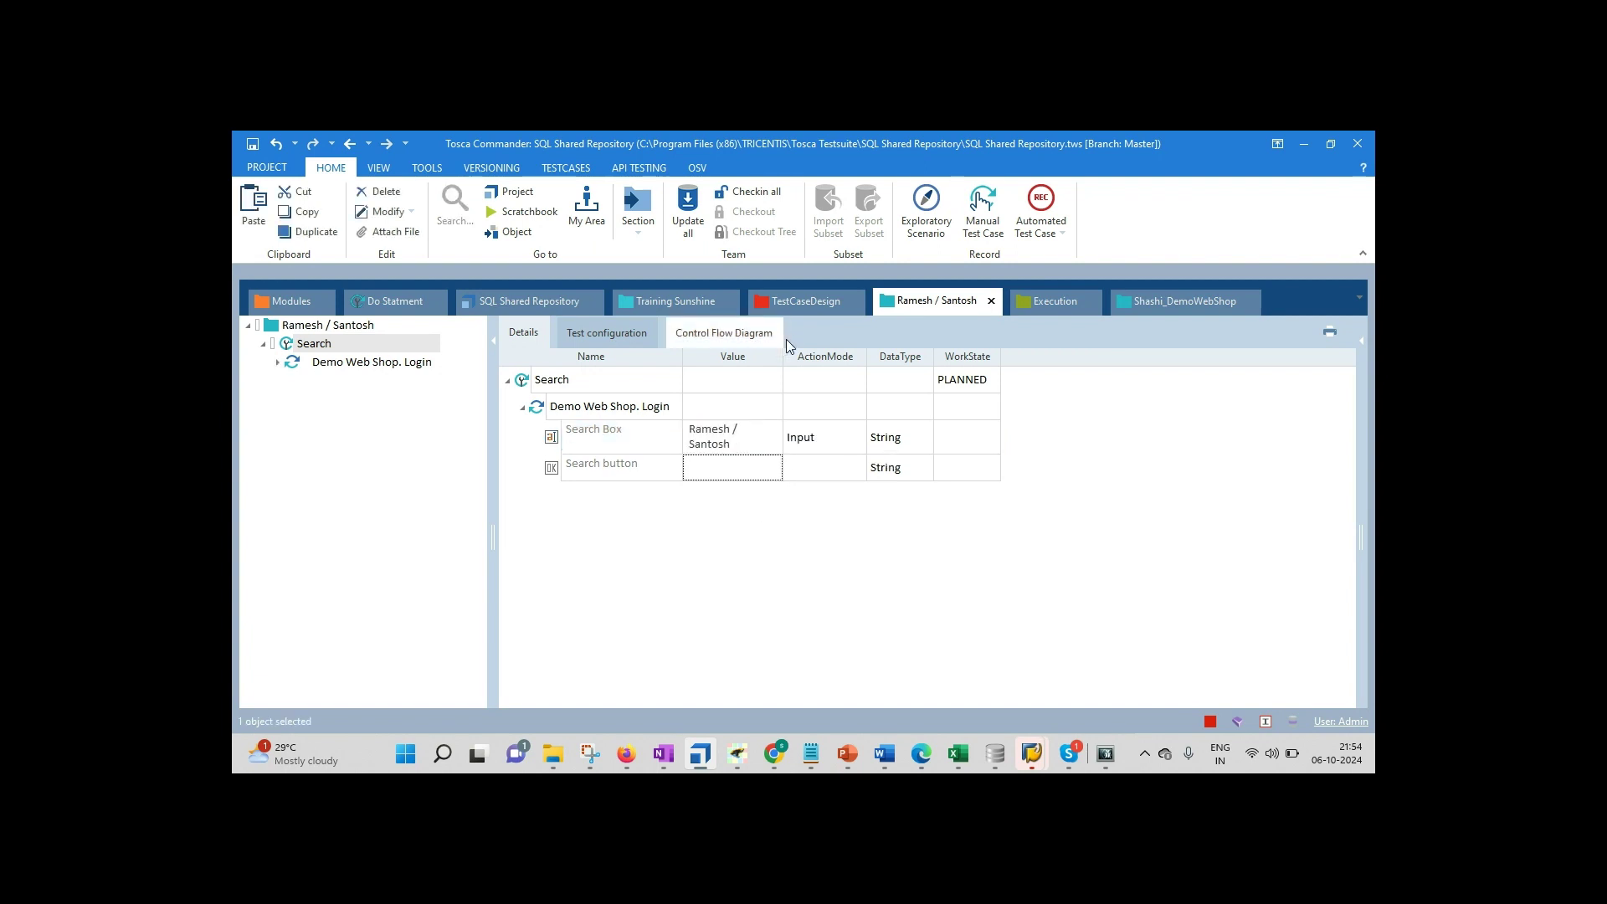
left_click_drag(782, 357, 899, 357)
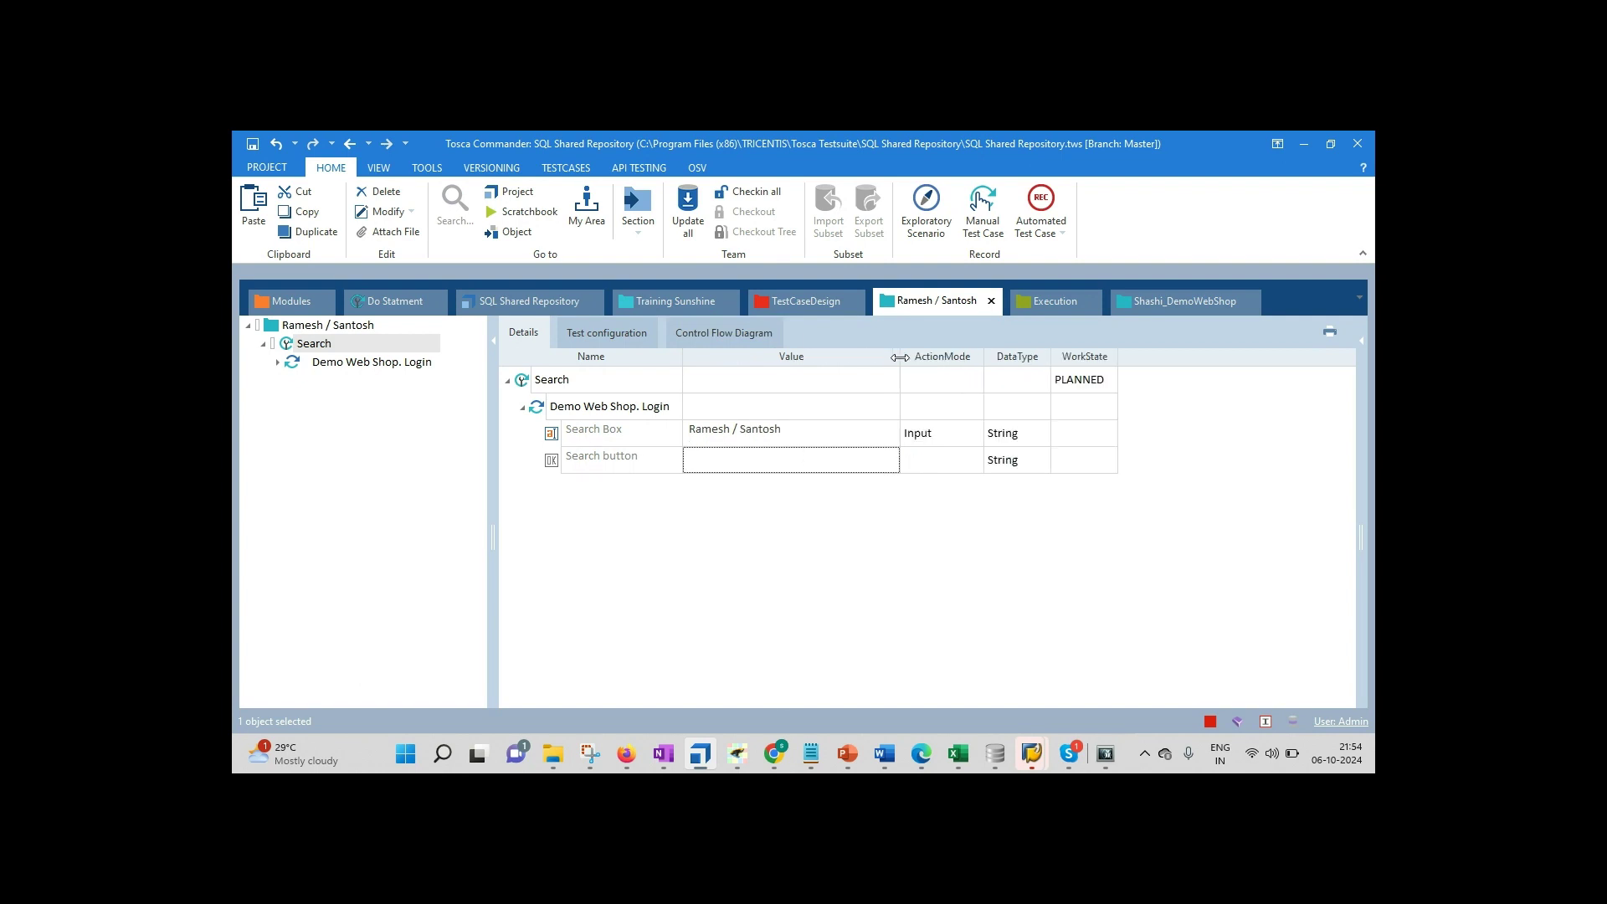
left_click(963, 429)
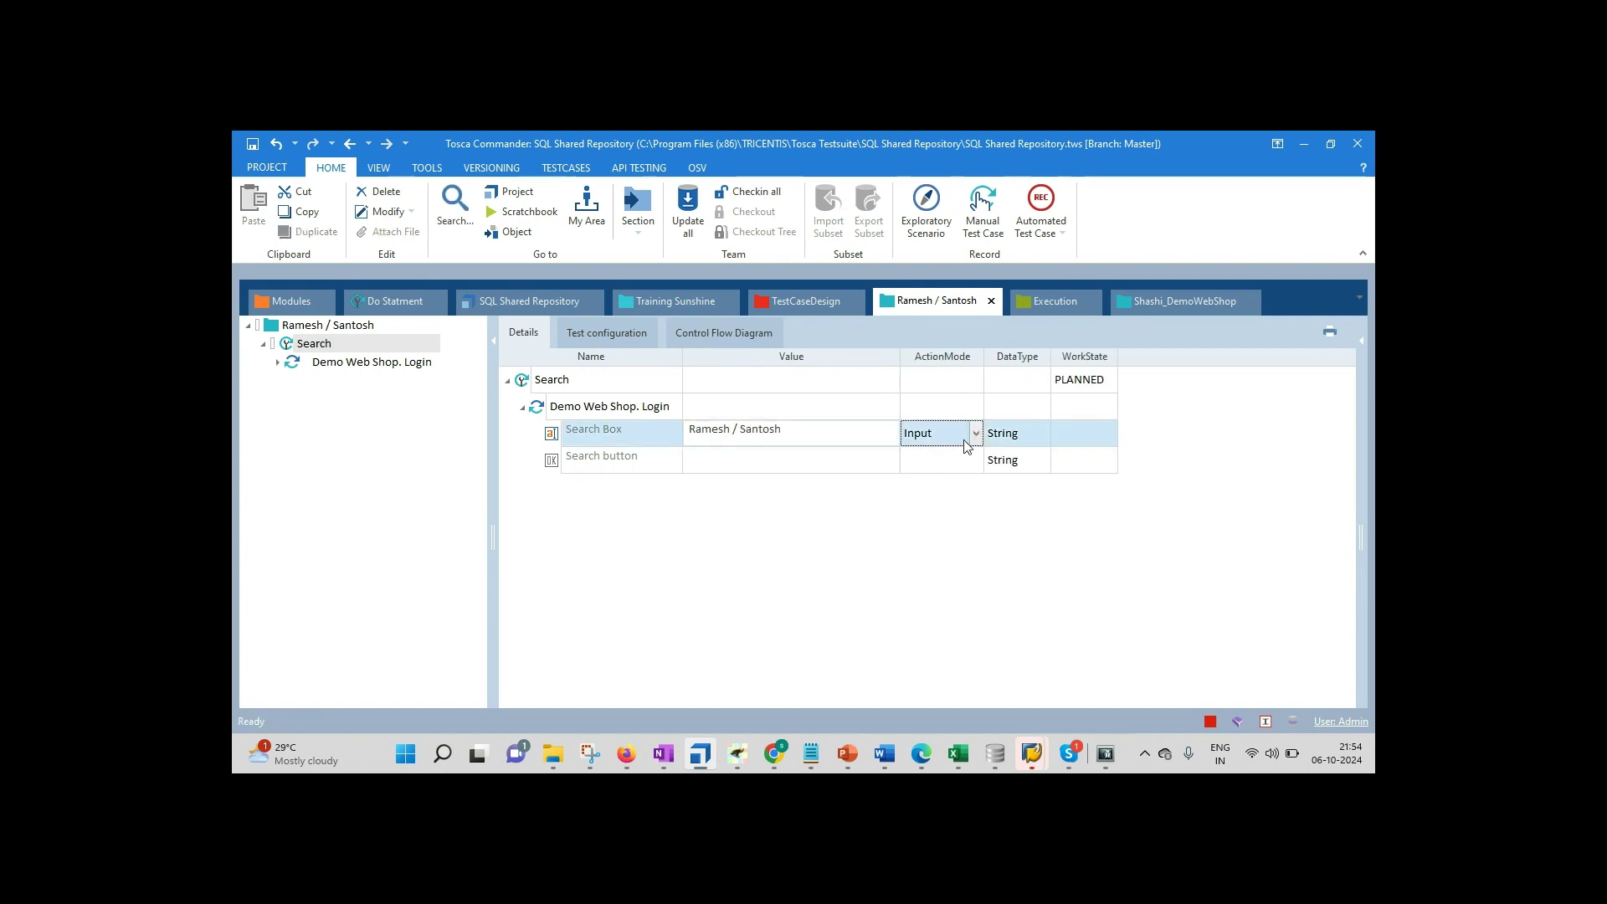
left_click(975, 433)
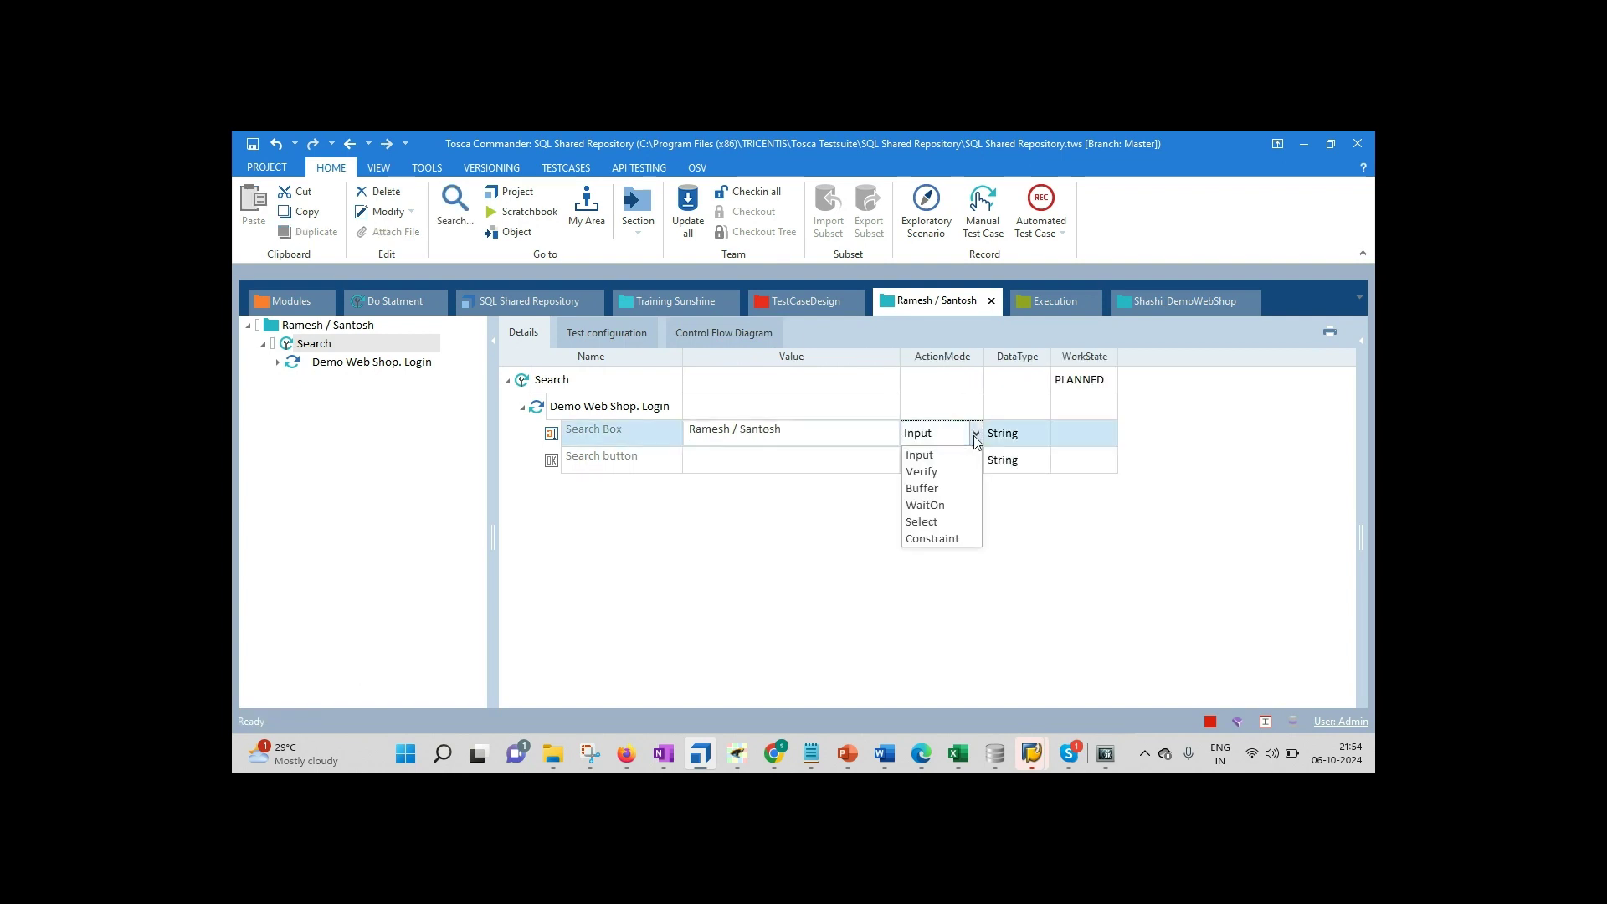
left_click(927, 454)
Step: Set the Search button step's value to {Click}
left_click(774, 466)
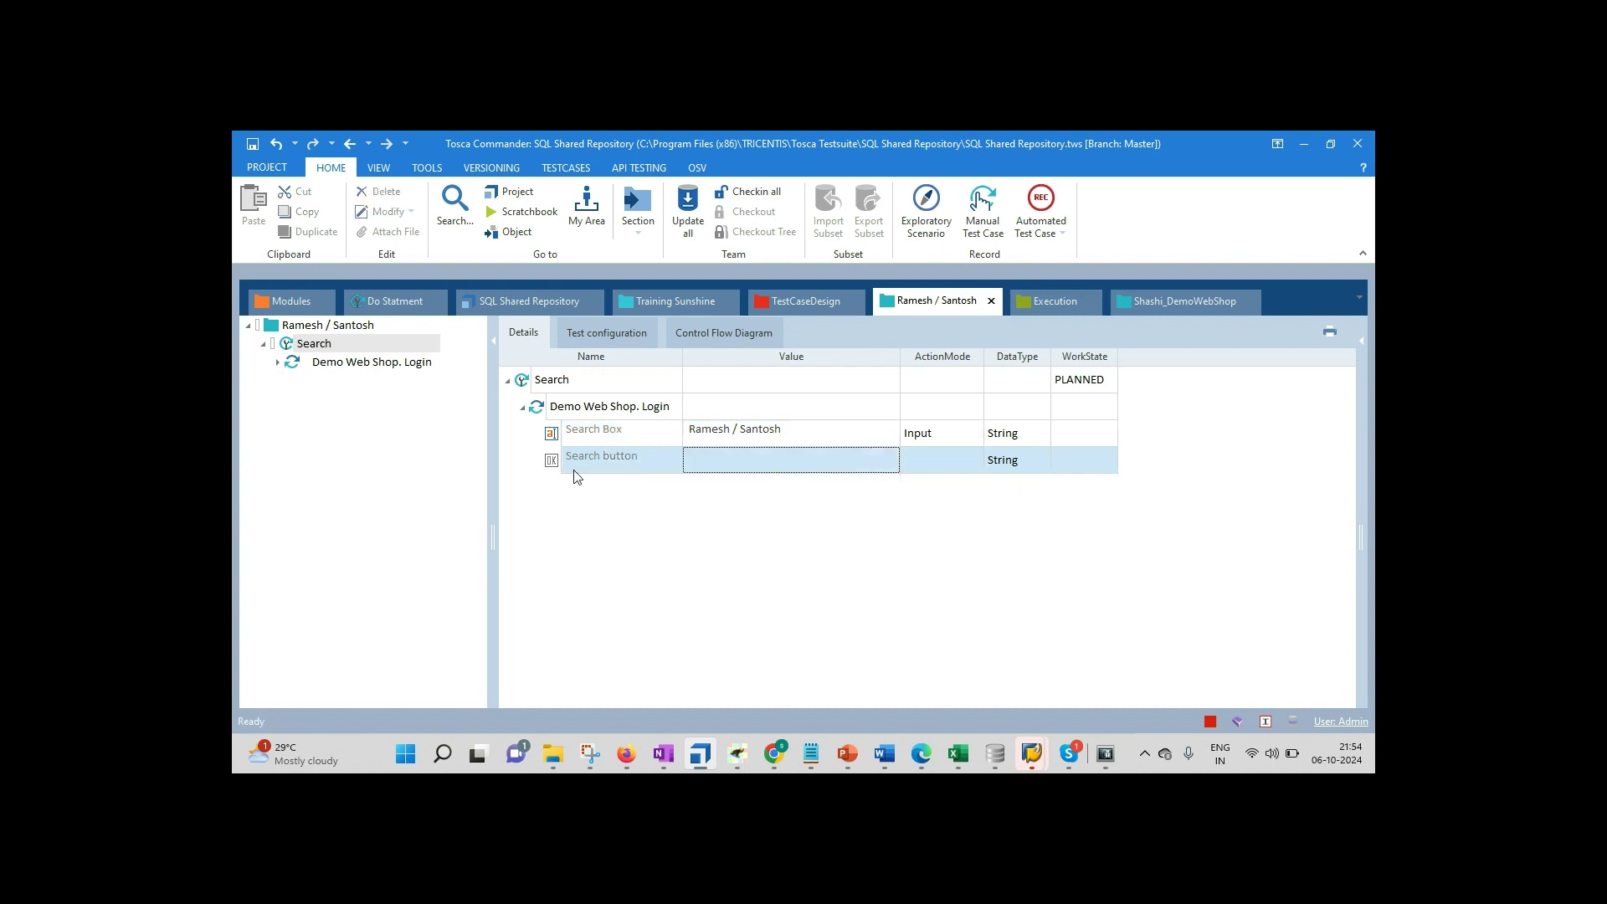
left_click(754, 462)
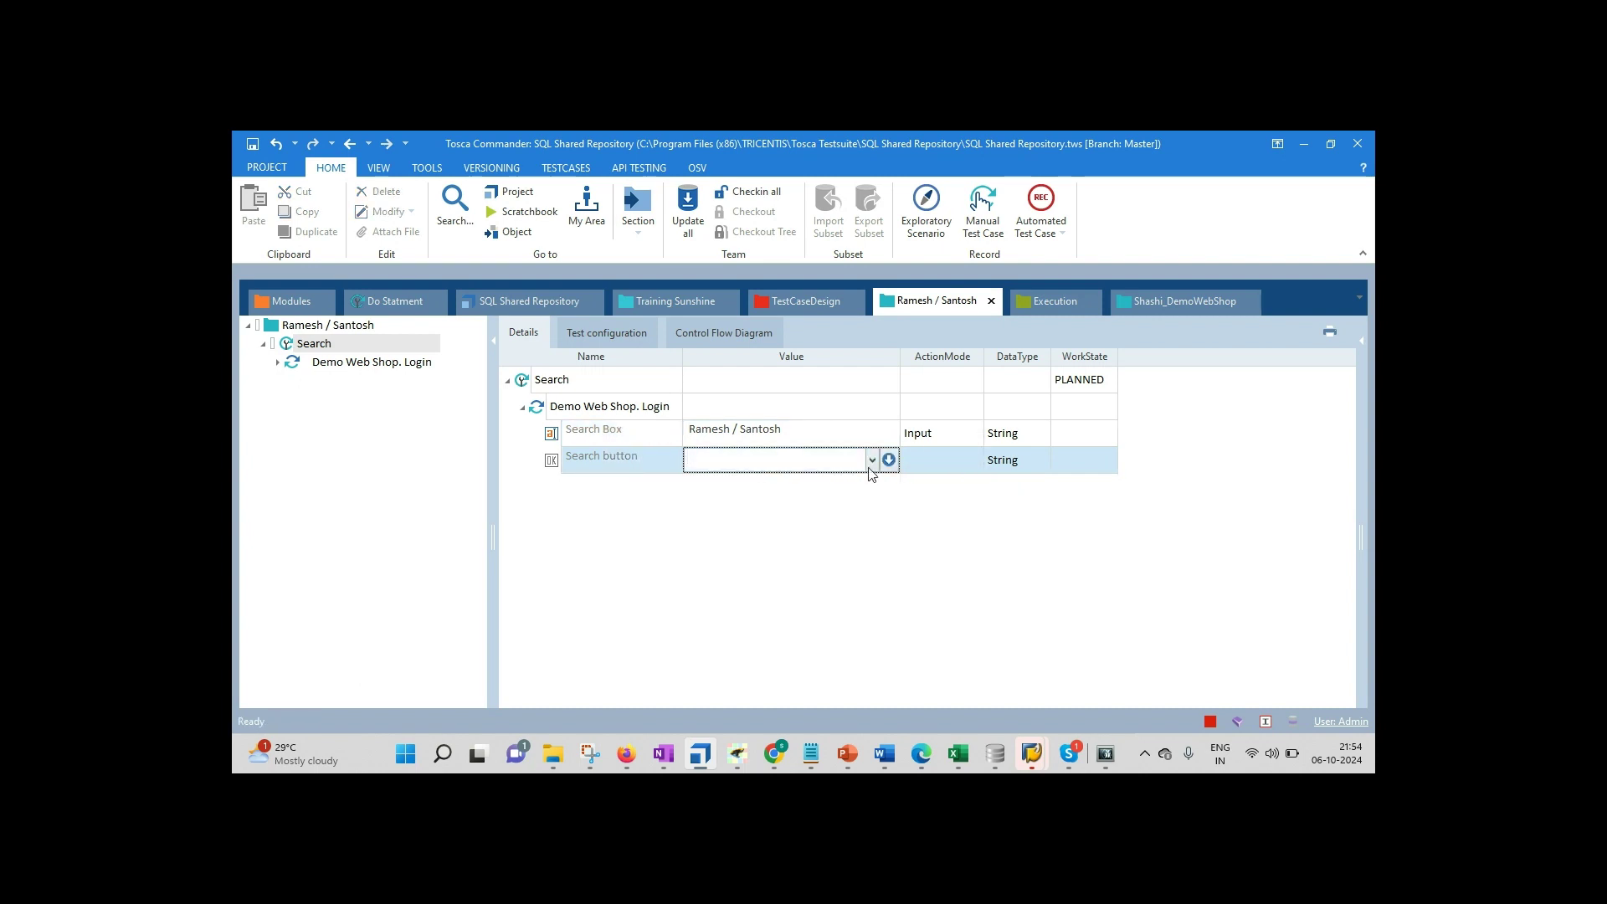
left_click(871, 459)
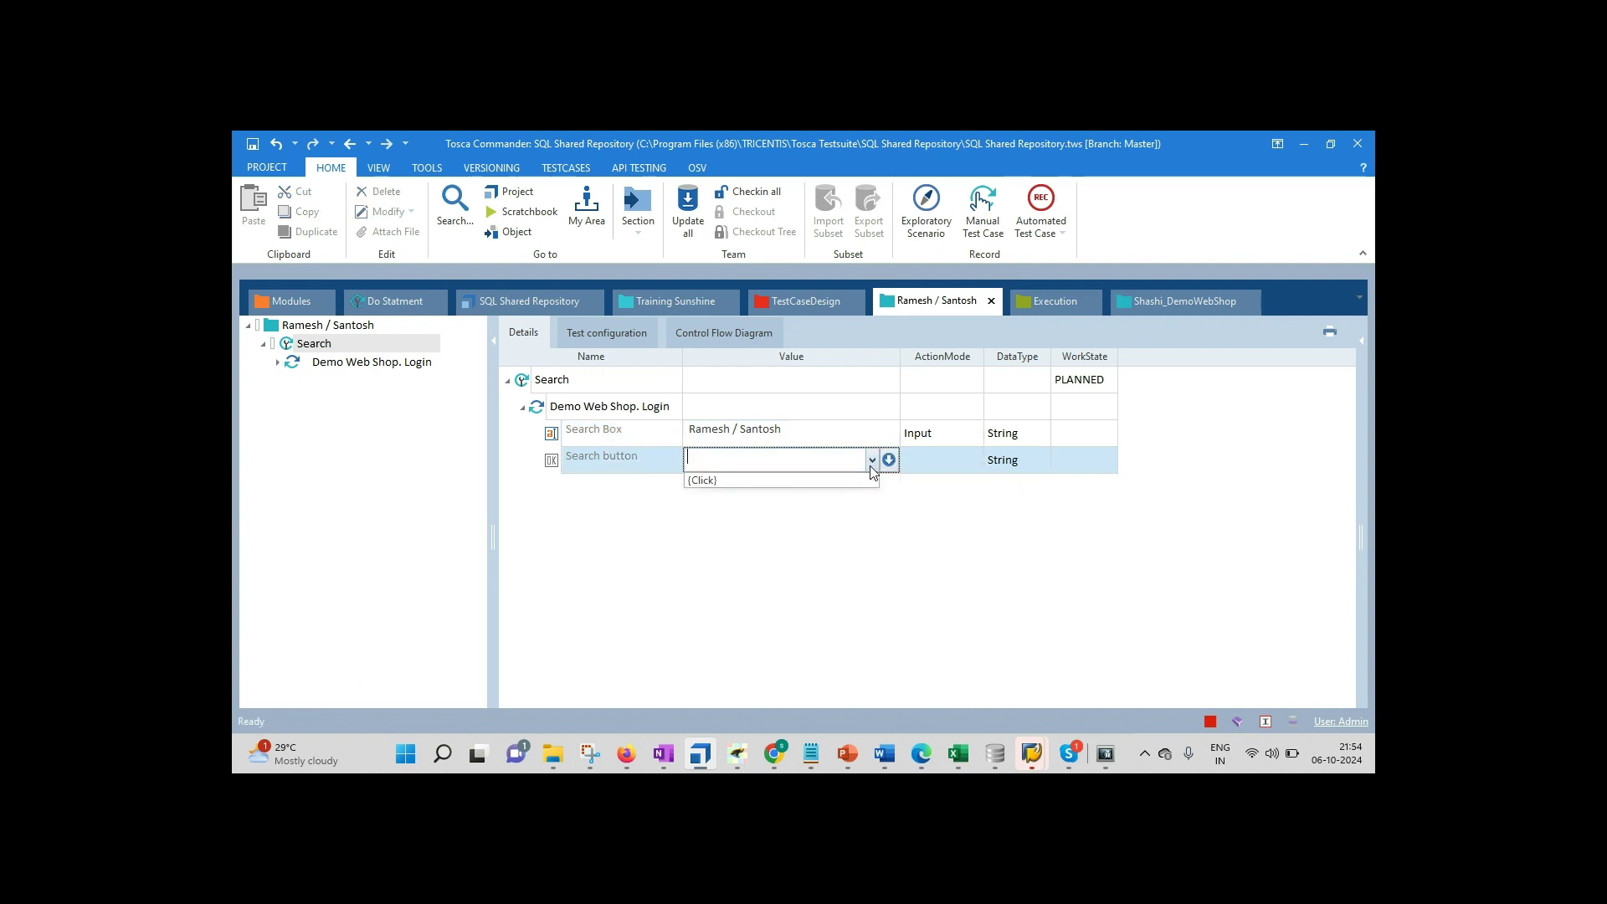
left_click(715, 482)
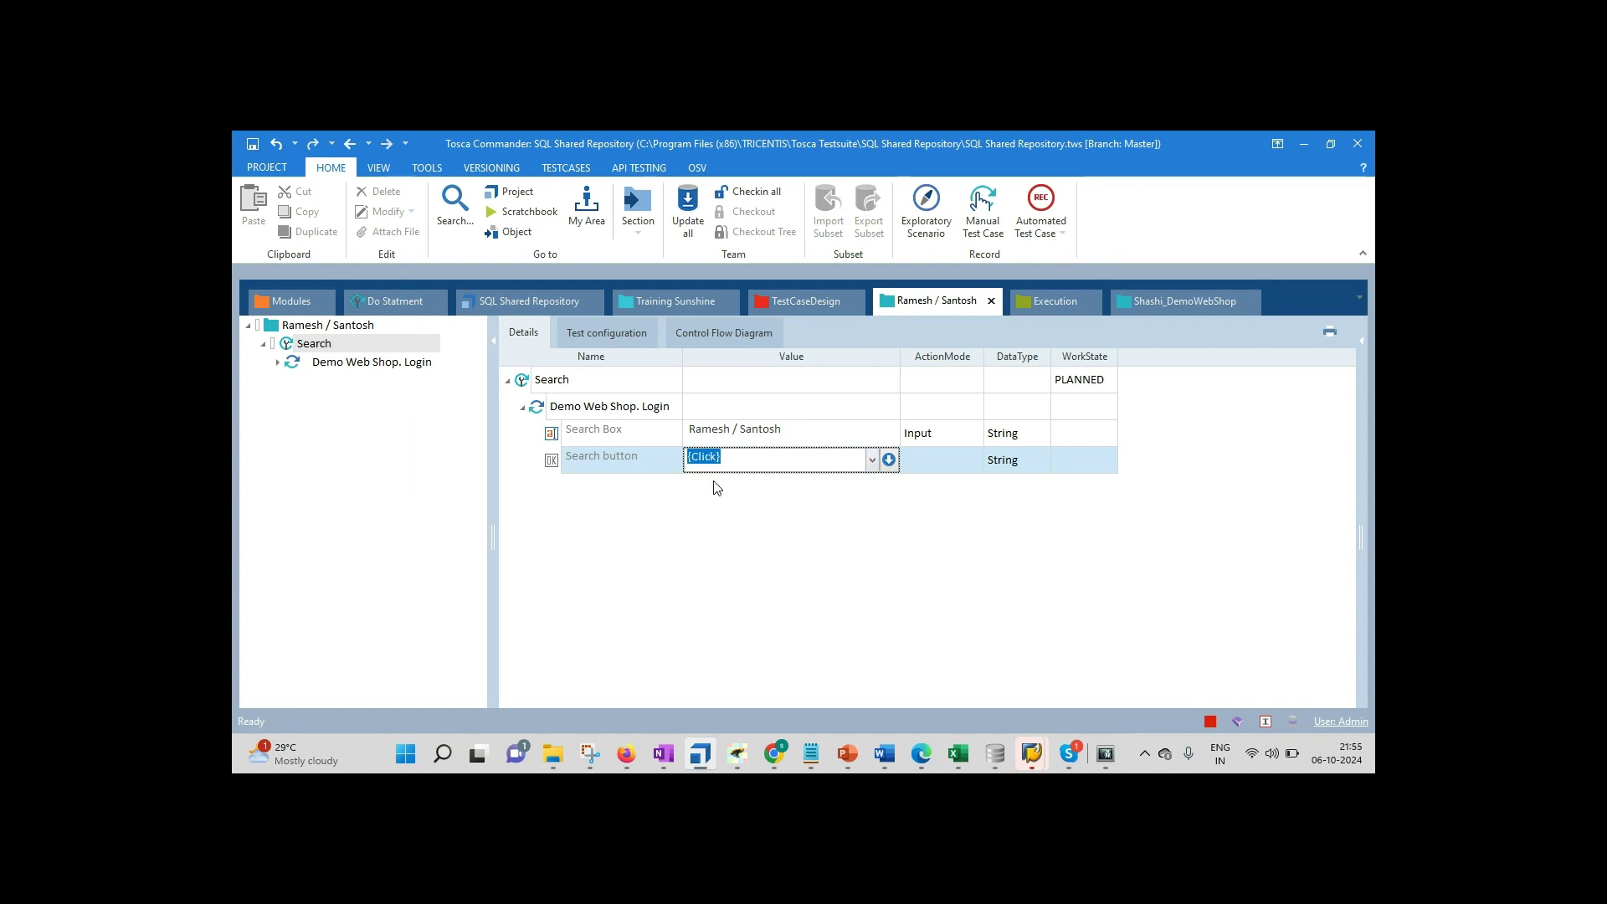
left_click(629, 540)
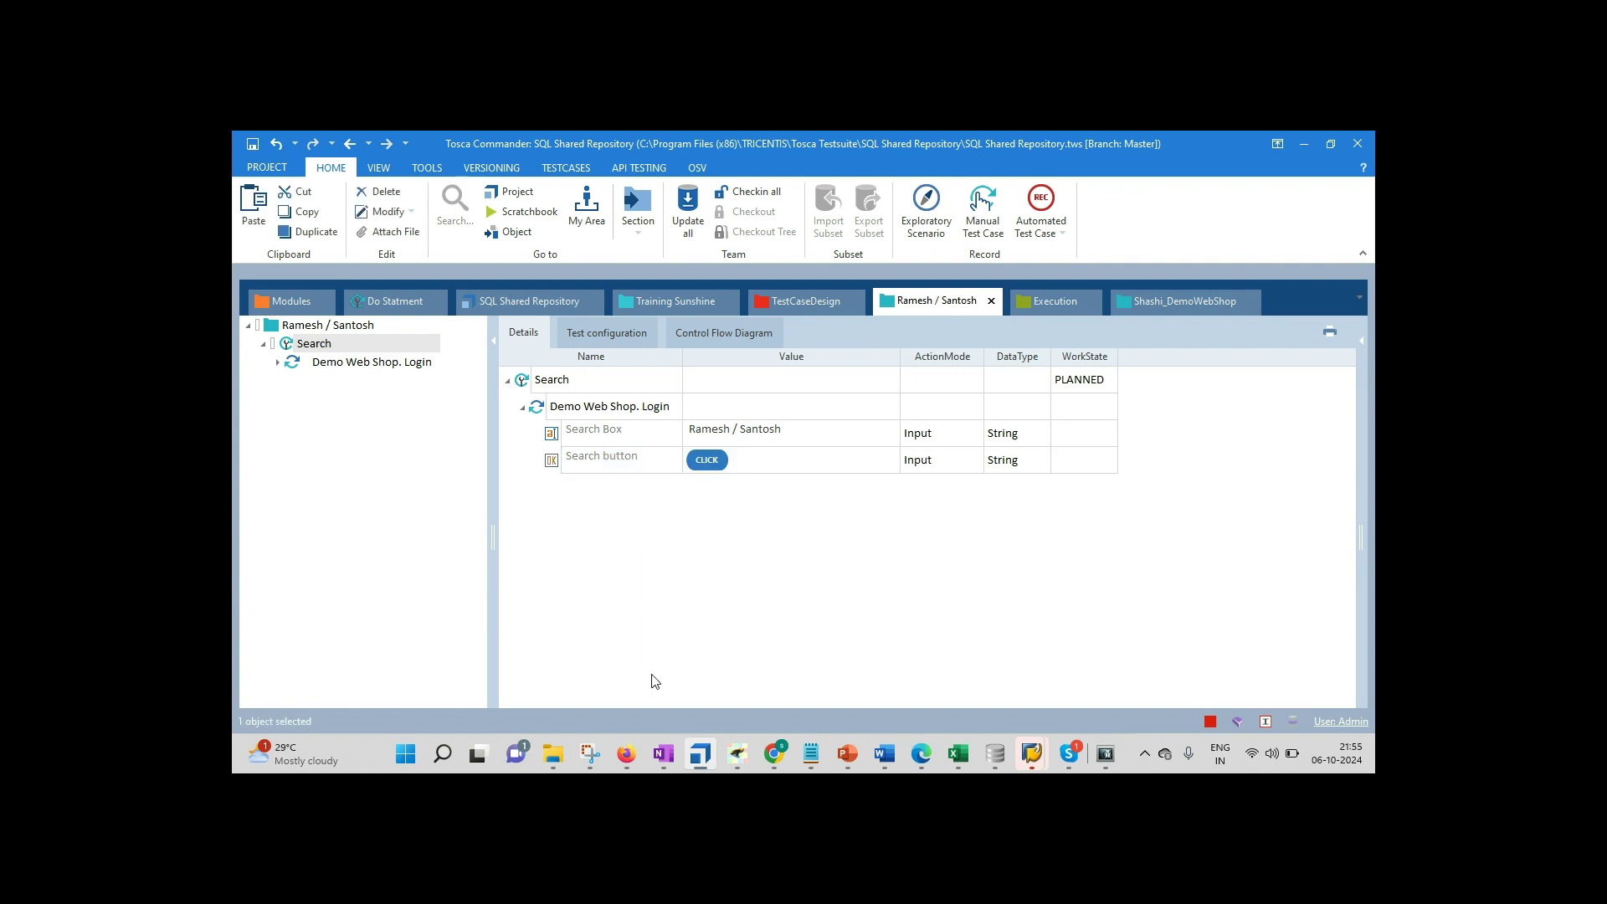
Step: Run Demo Web Shop. Login in ScratchBook so Firefox searches the shop and finds no products
left_click(631, 756)
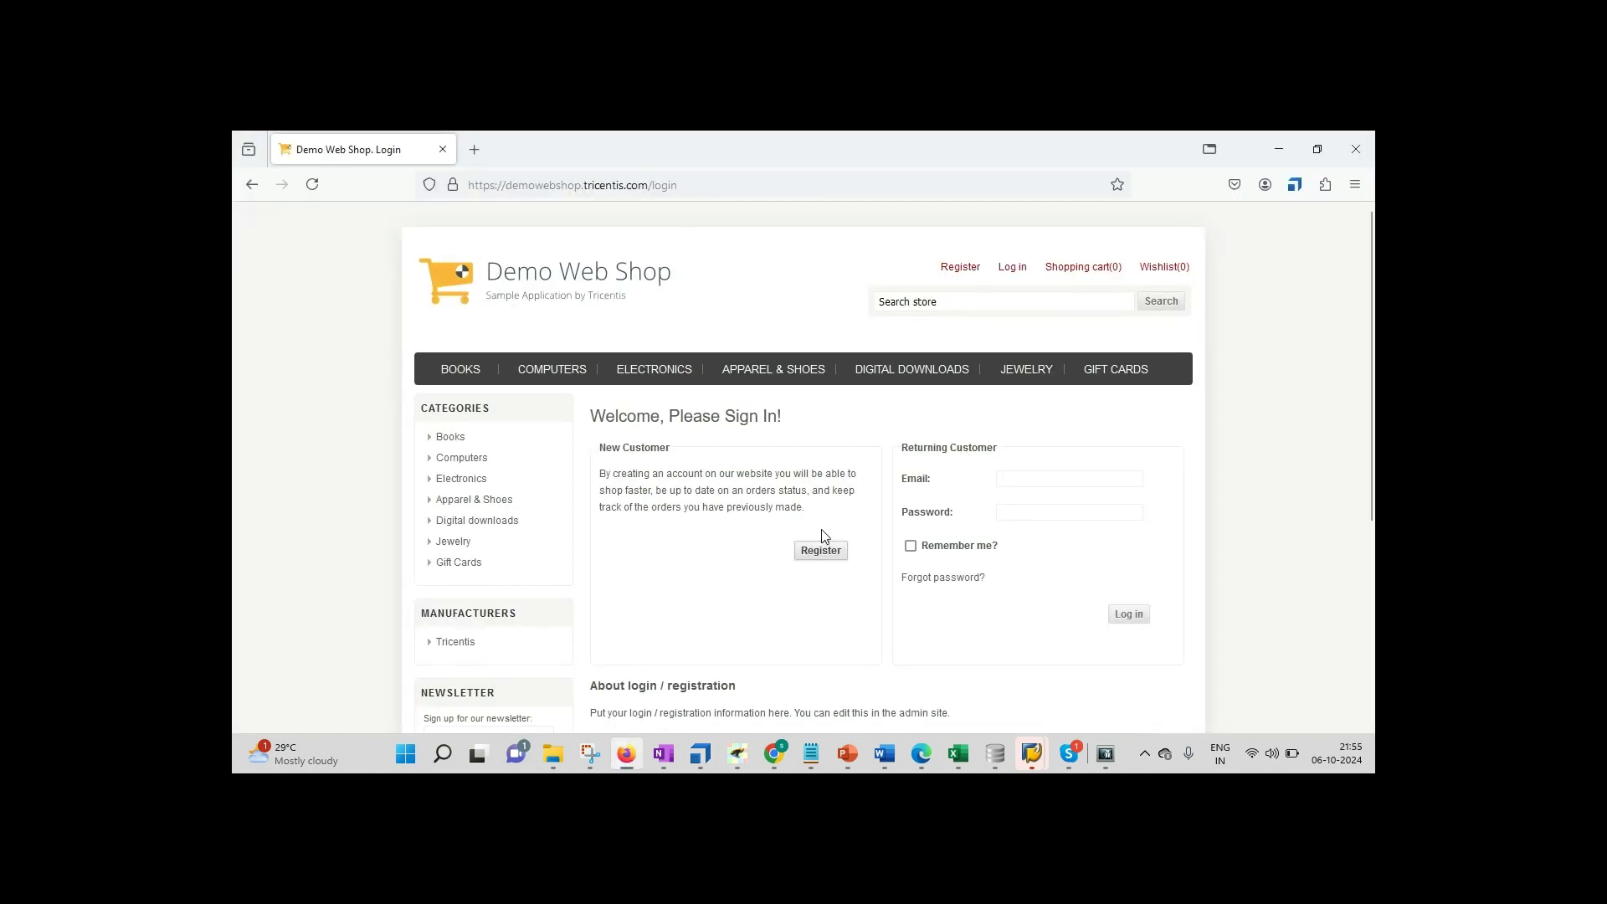
key("alt+Tab")
right_click(605, 407)
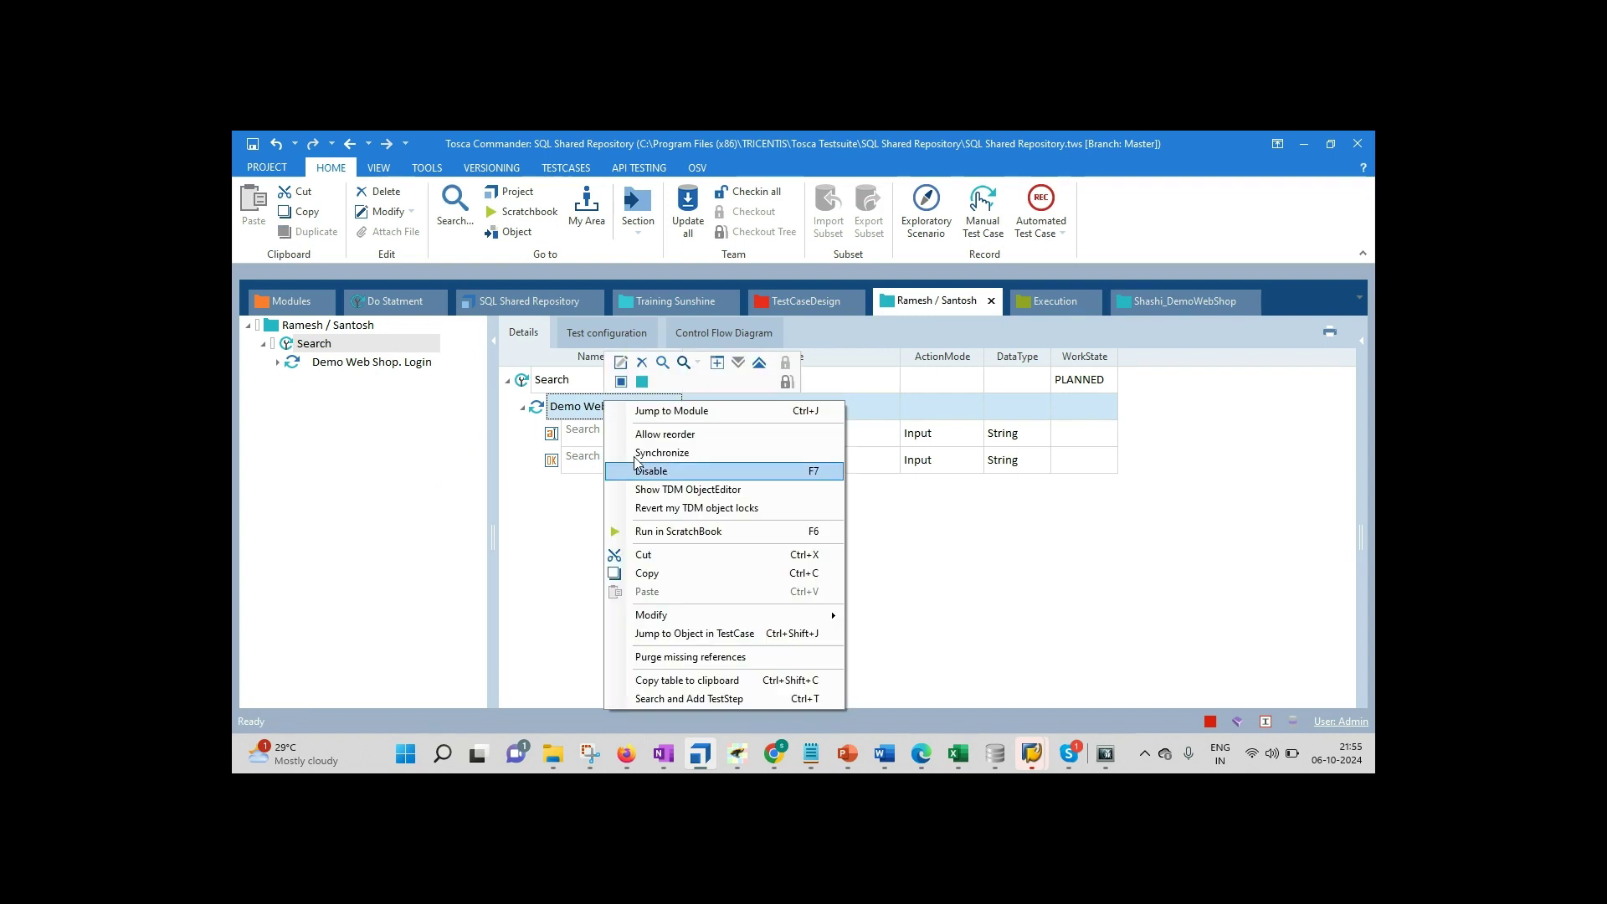
left_click(670, 533)
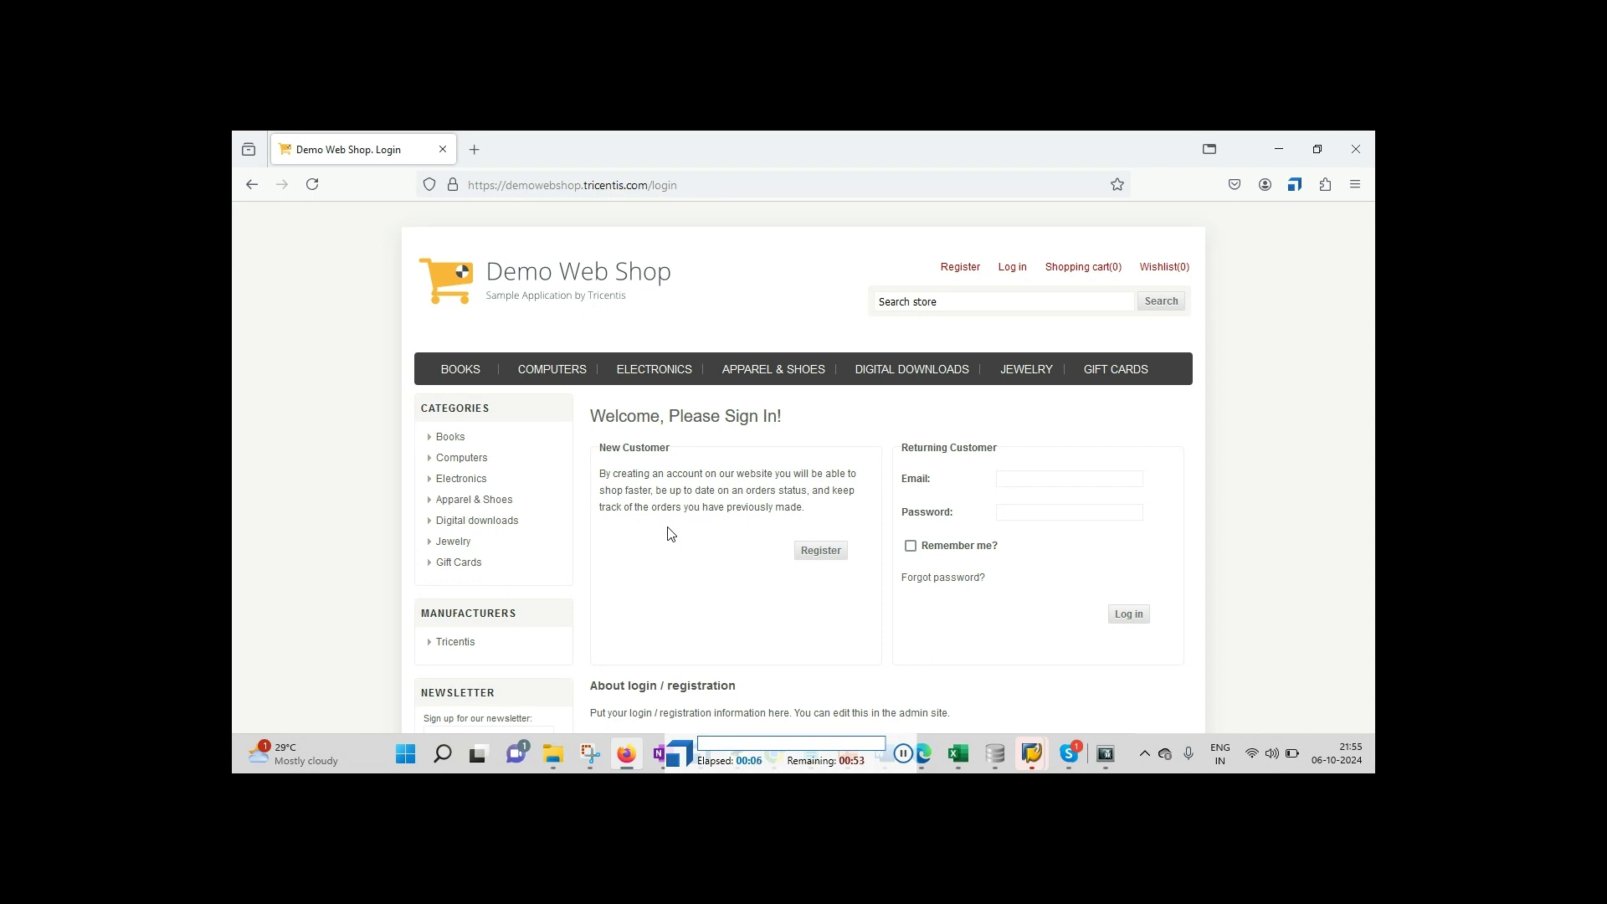
type("Ramesh / Santosh")
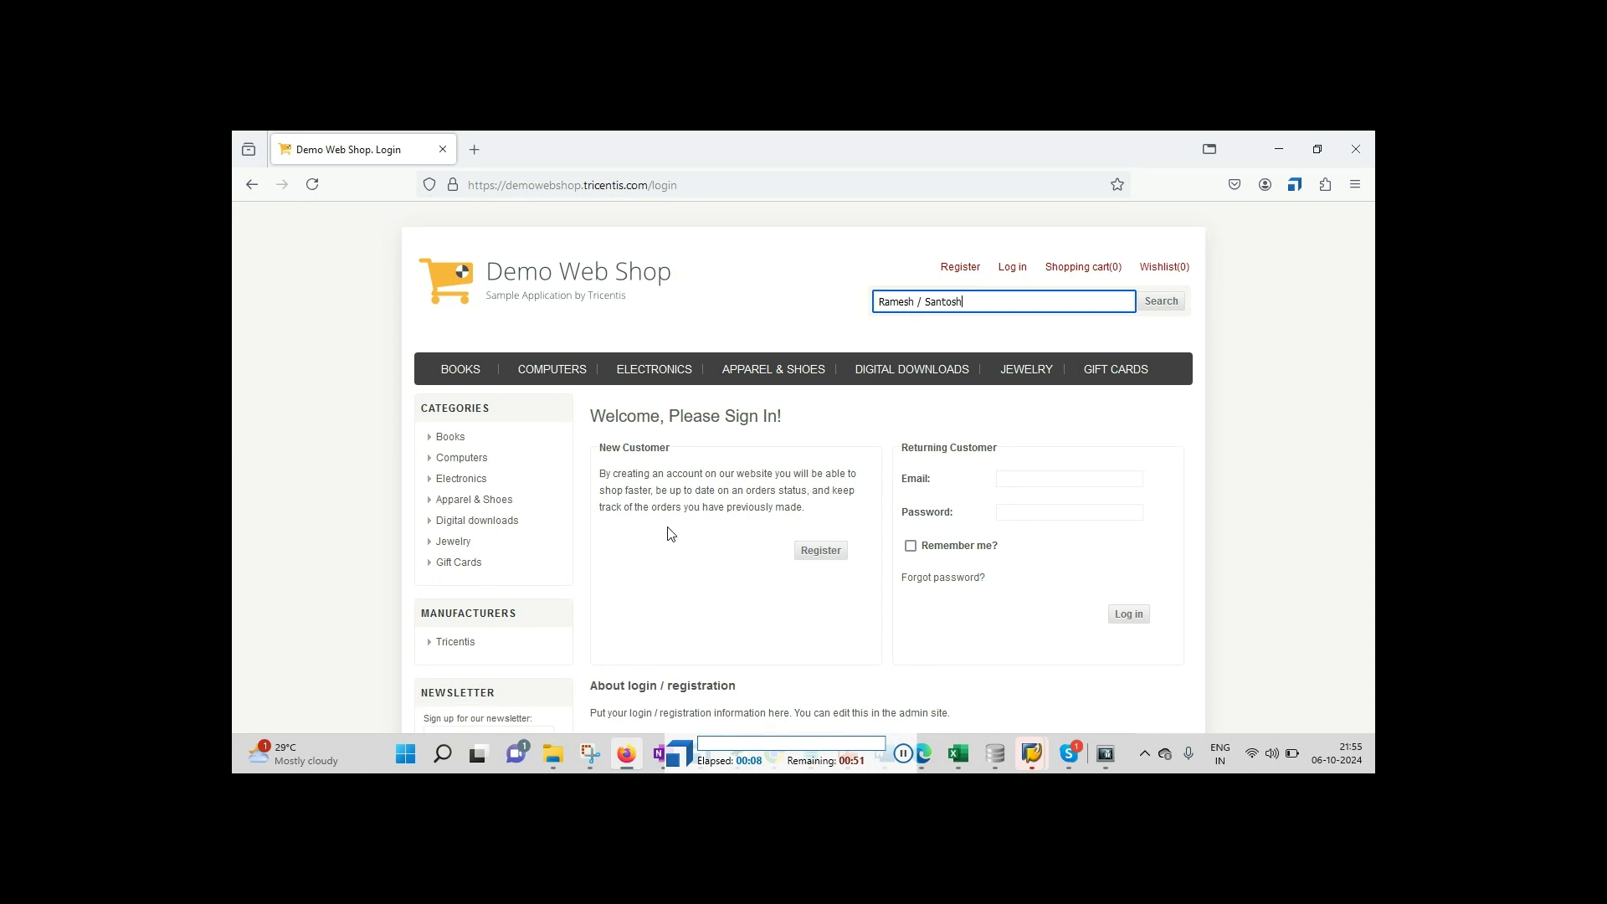
left_click(1160, 303)
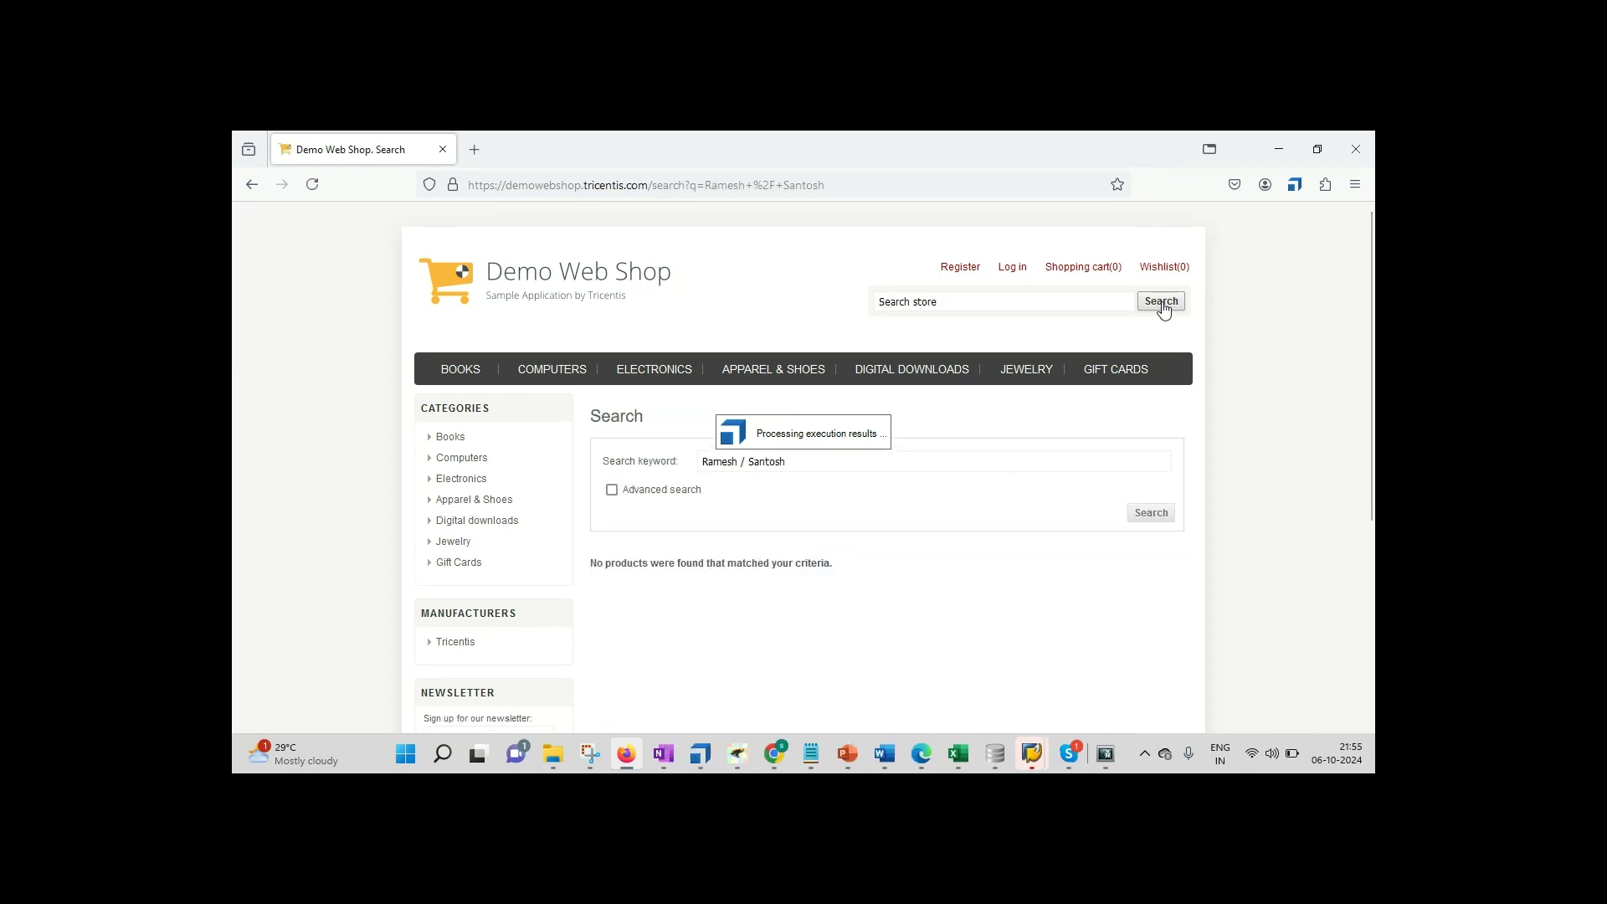
left_click(954, 303)
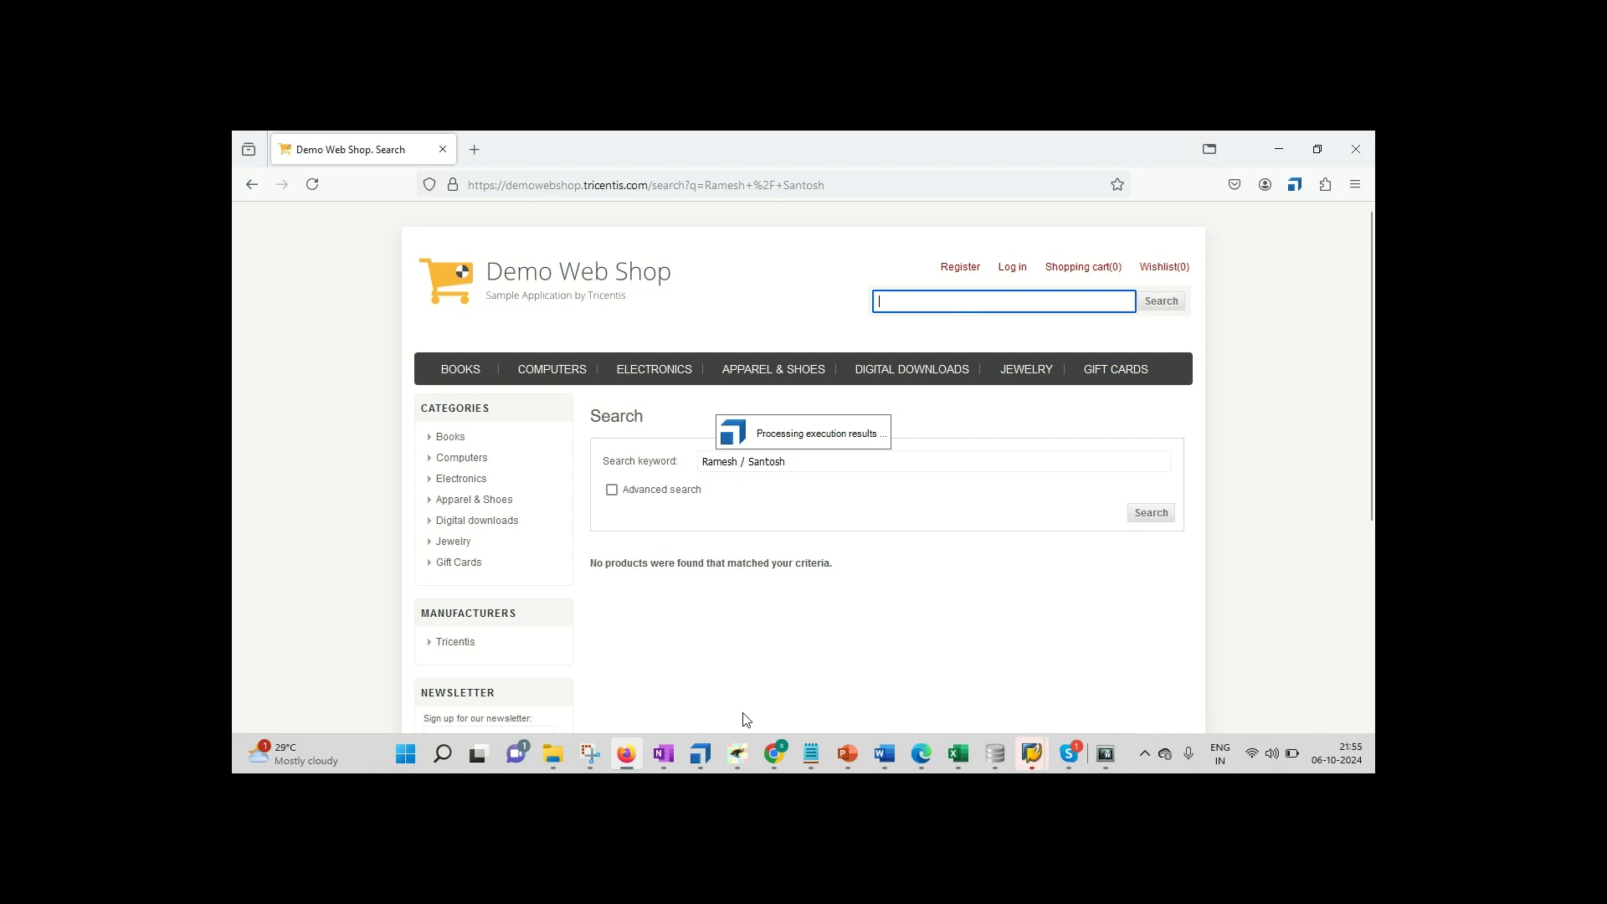
left_click(700, 756)
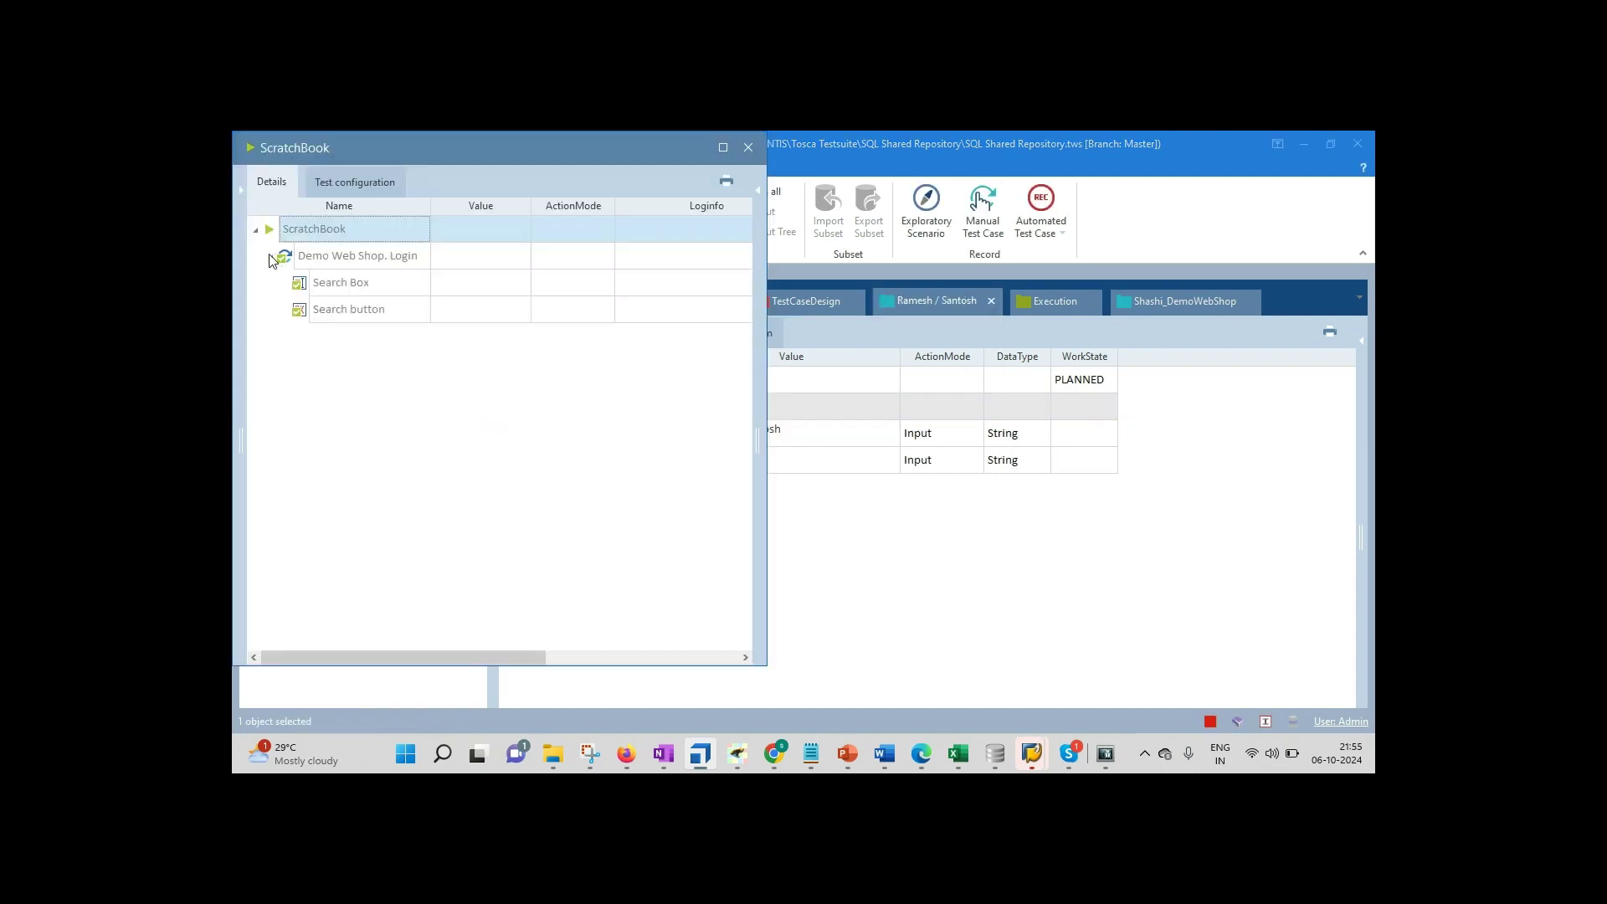
Step: Close the run results and paste a second Search button step into Demo Web Shop. Login
left_click(747, 148)
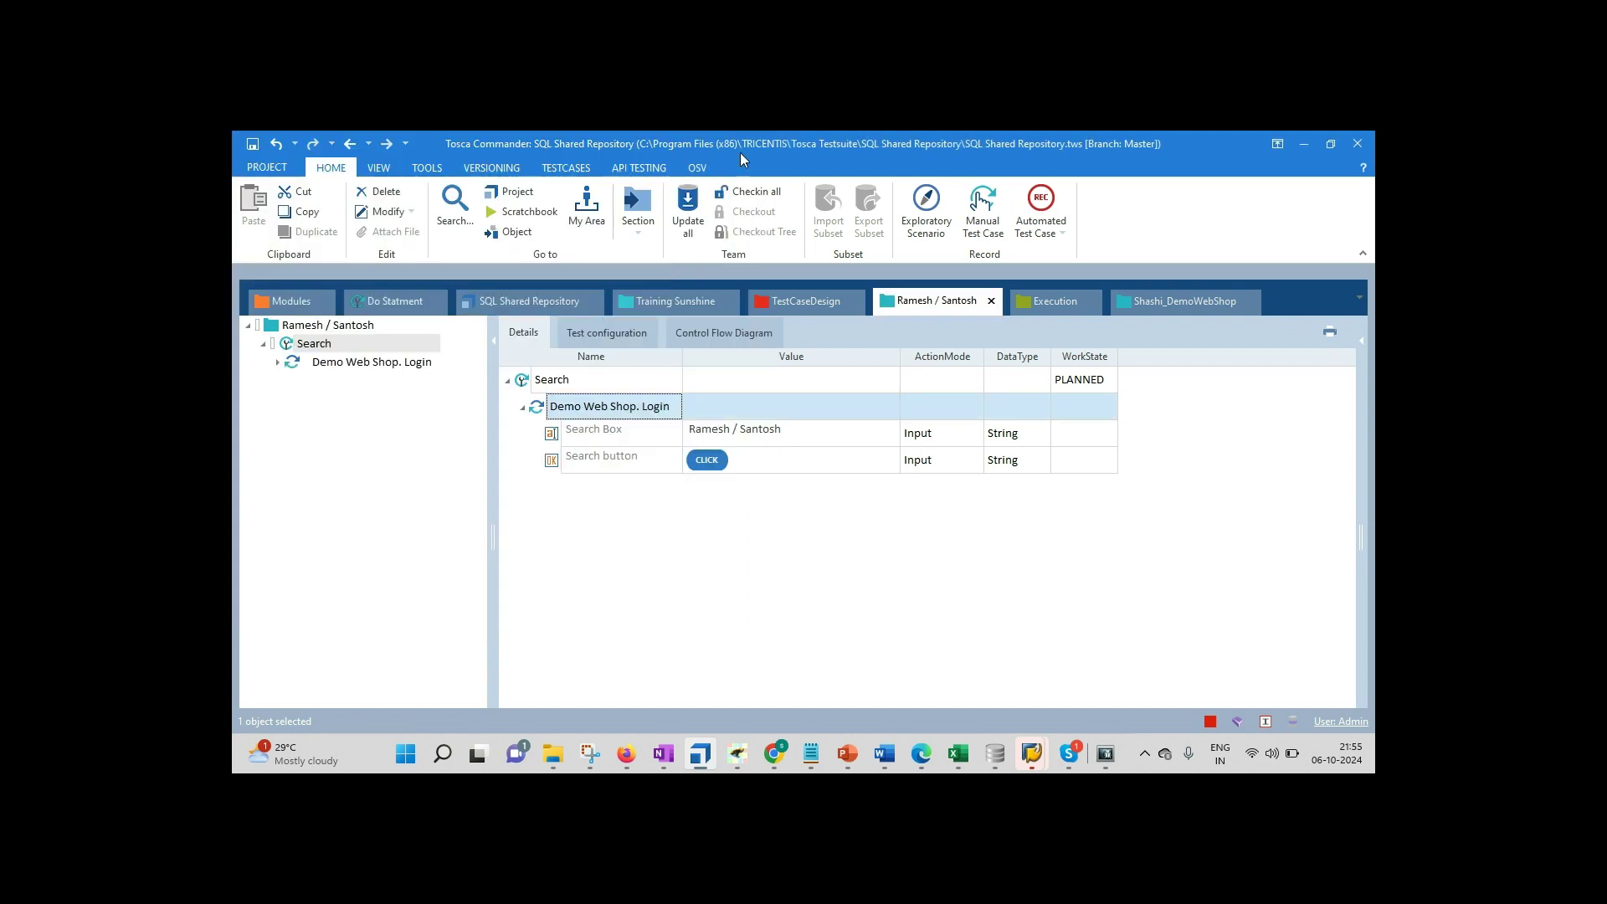
left_click(626, 756)
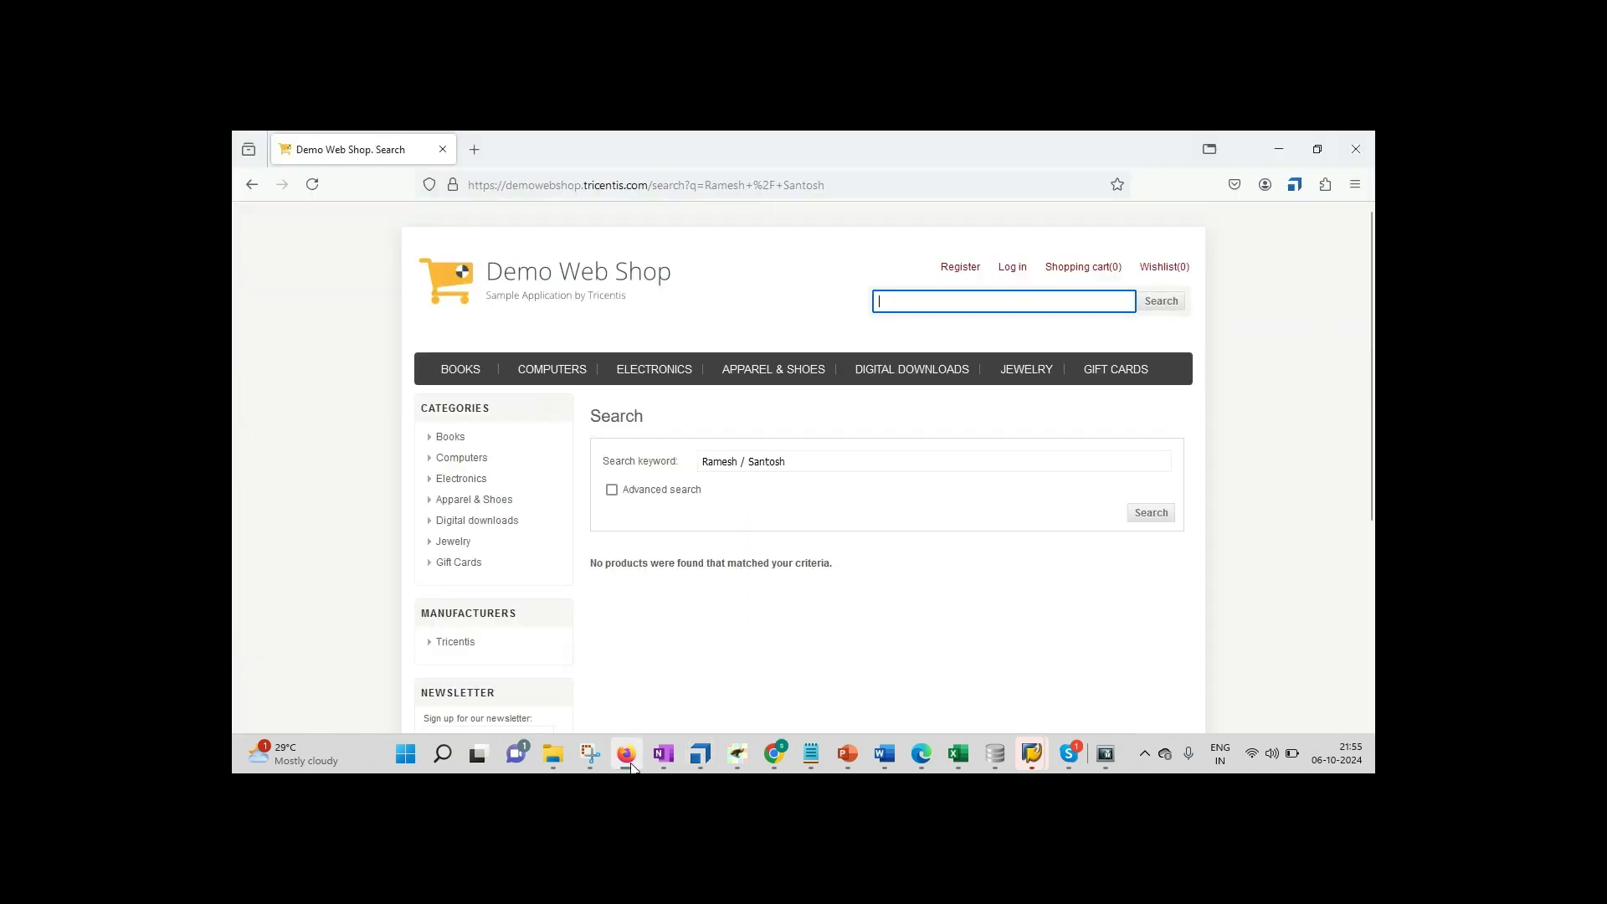
left_click(701, 763)
left_click(553, 467)
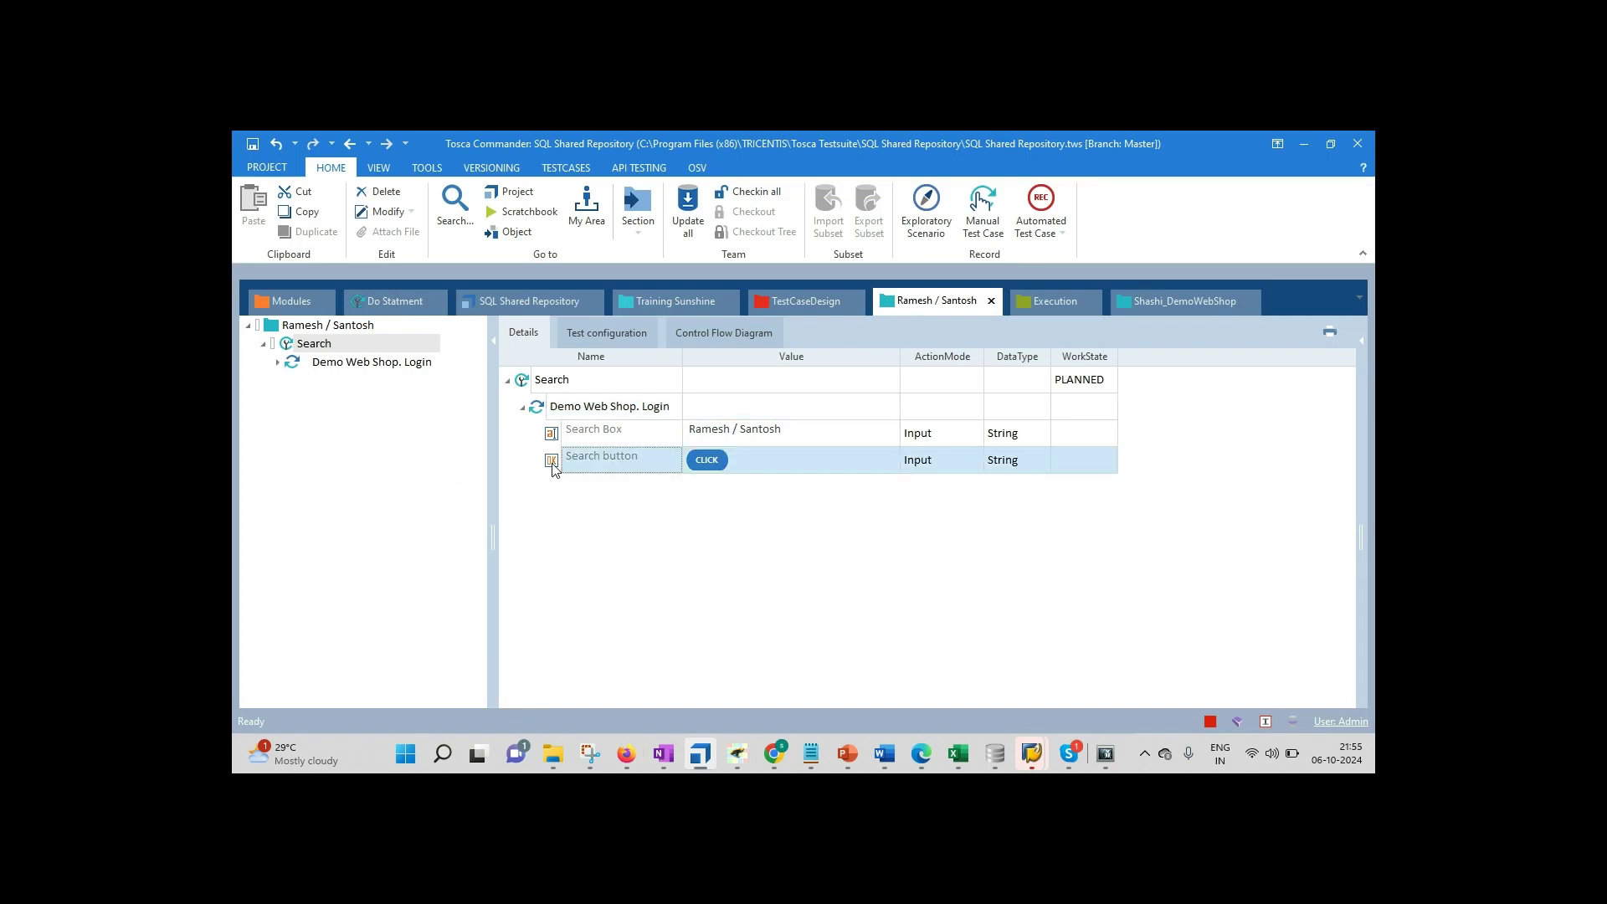
key("ctrl+c")
left_click(560, 407)
key("ctrl+v")
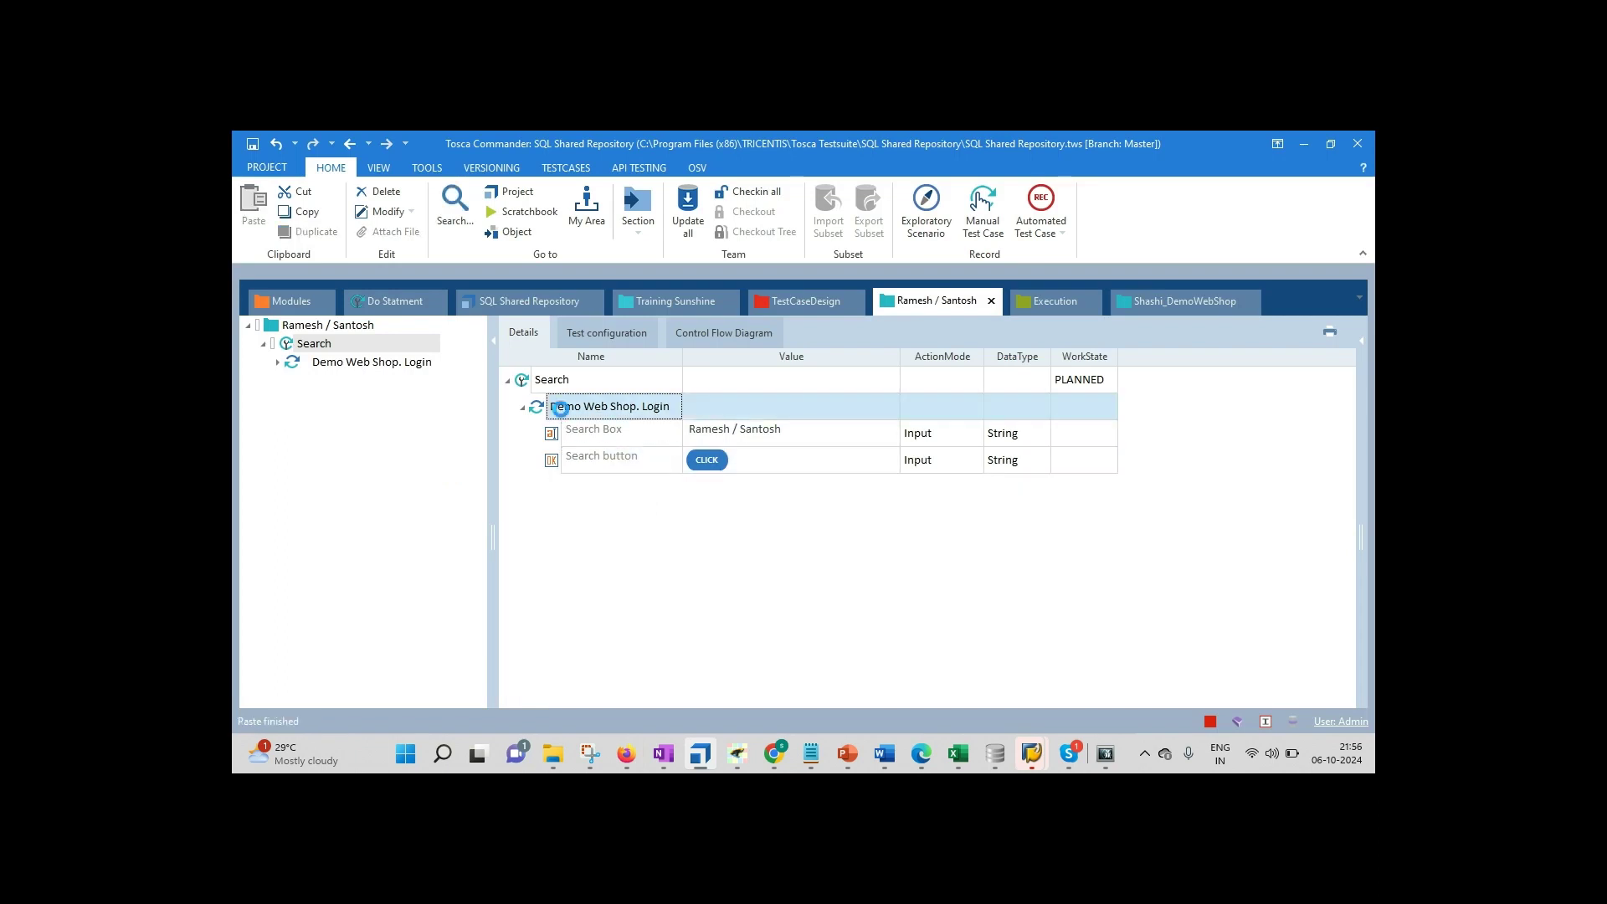
left_click(552, 467)
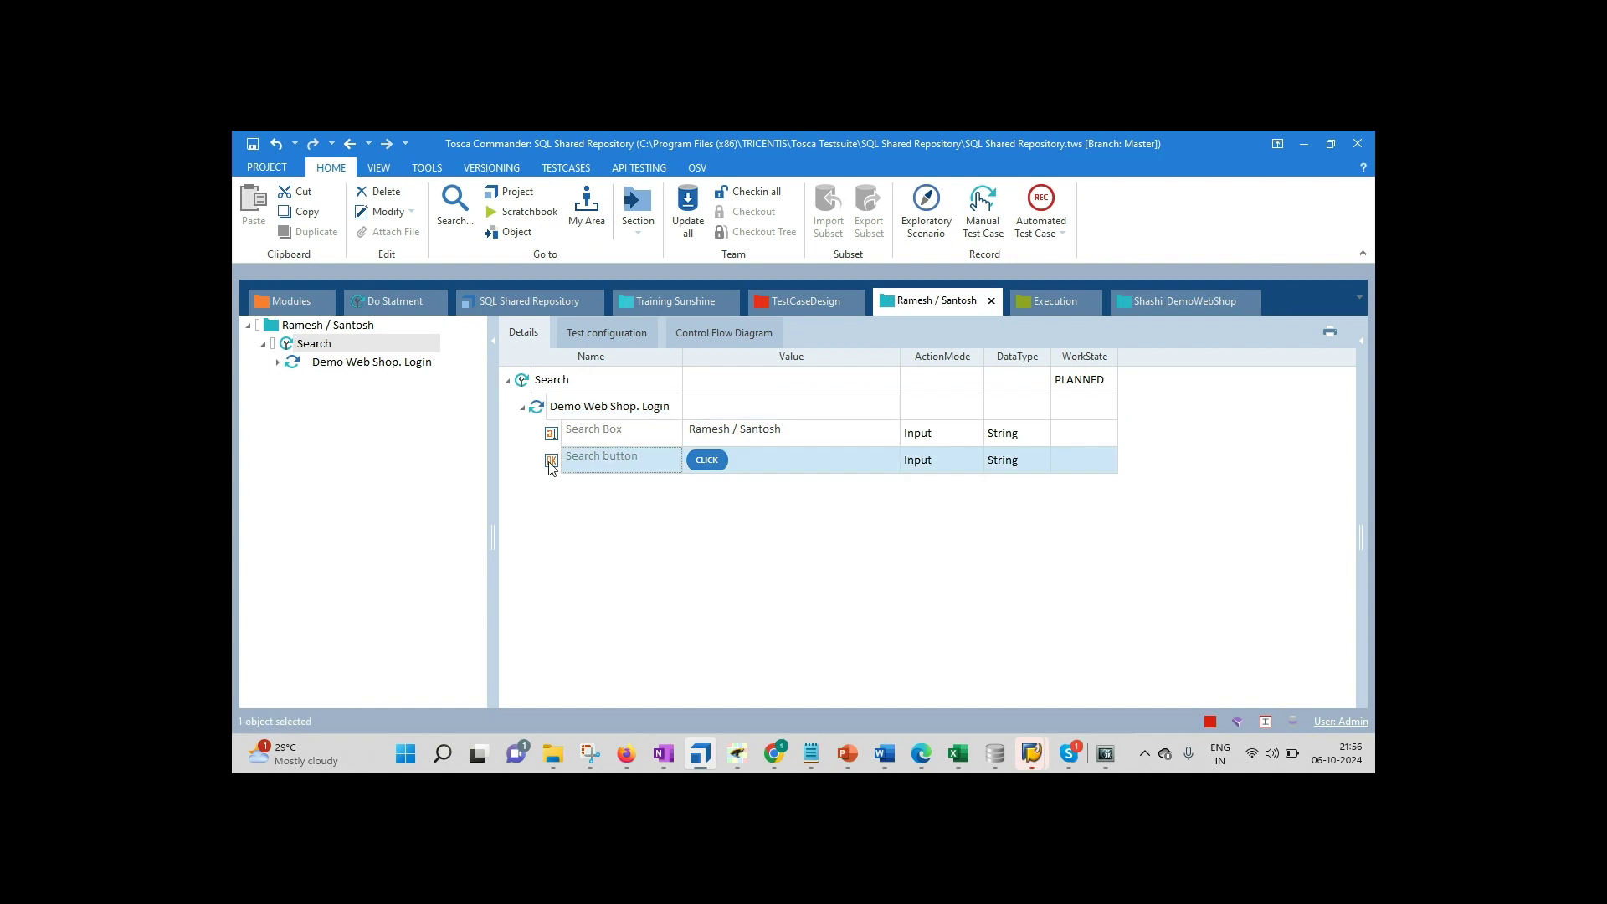
right_click(552, 467)
left_click(590, 595)
left_click(594, 418)
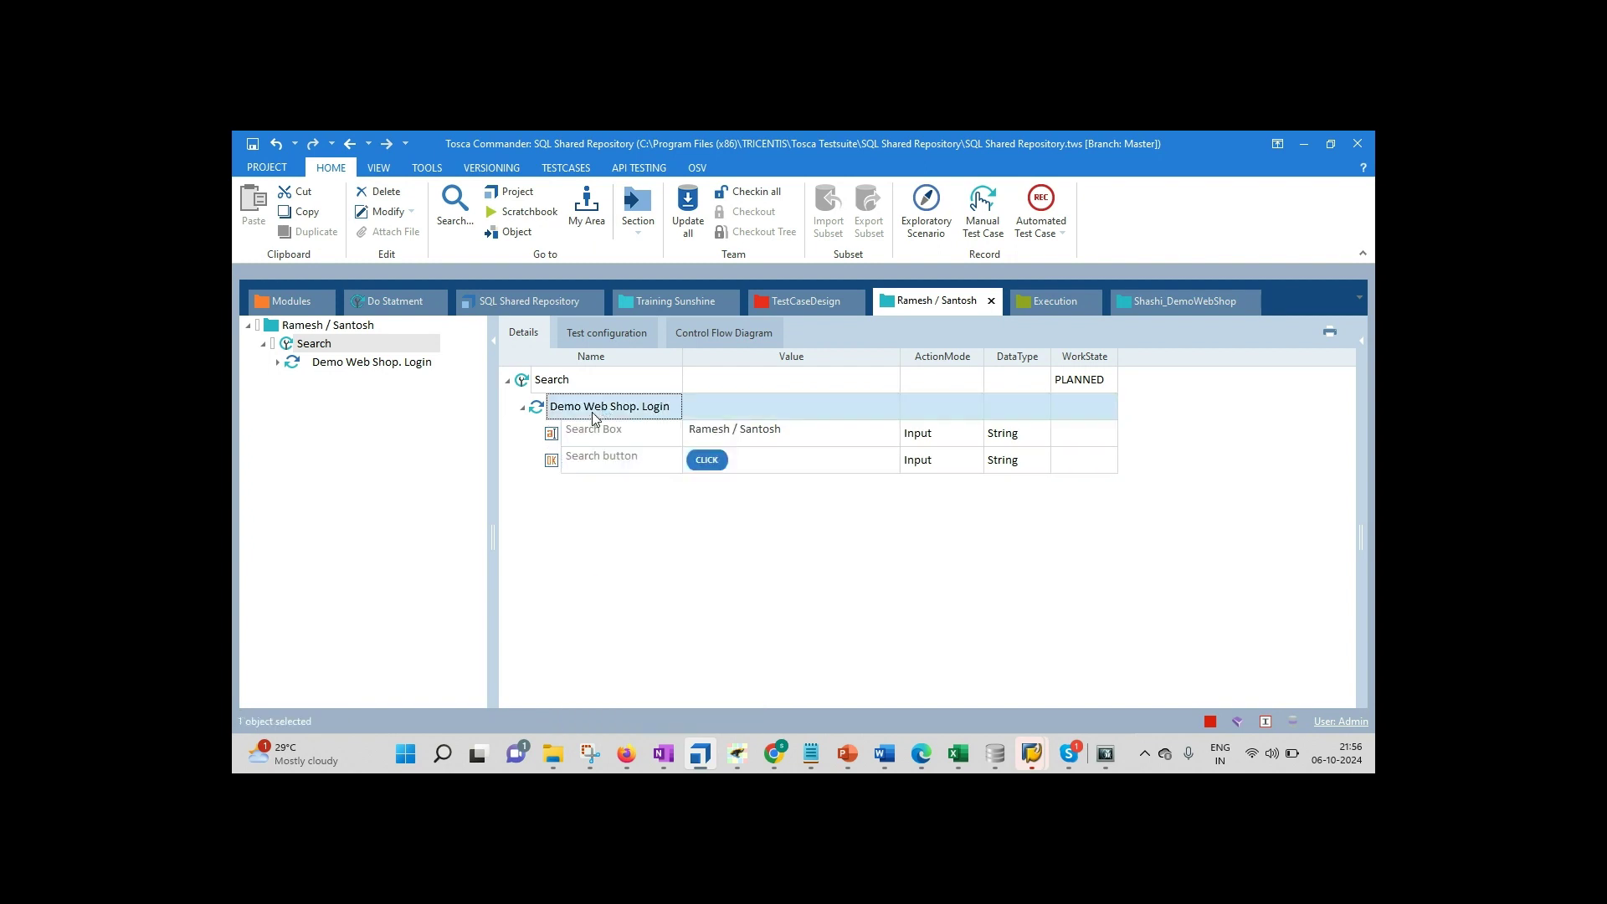
right_click(594, 418)
left_click(601, 603)
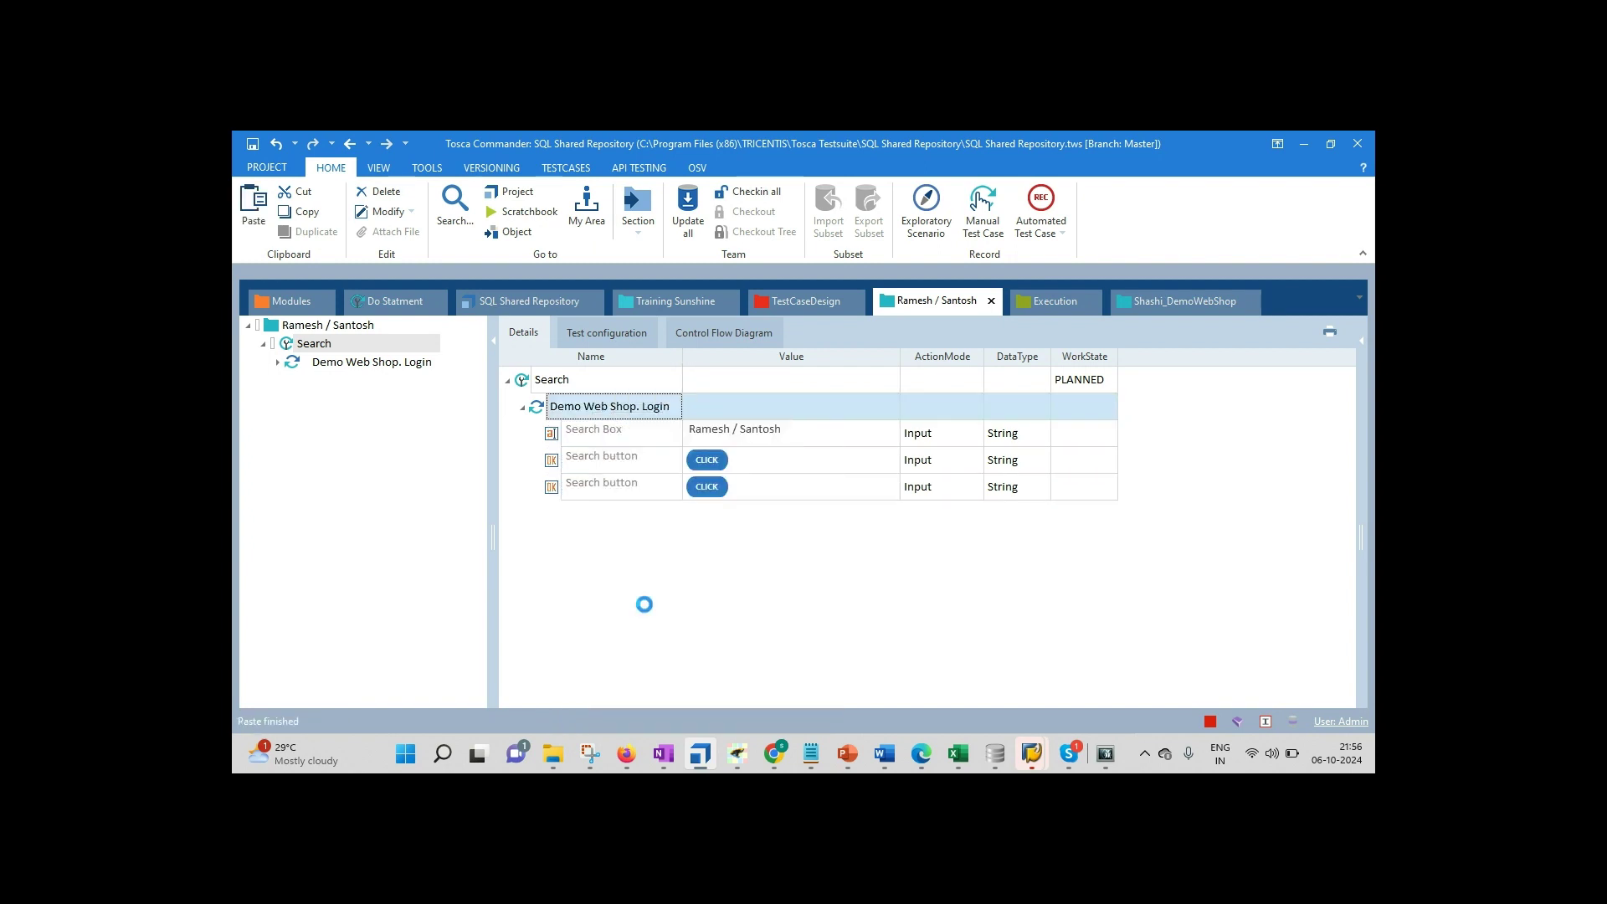
Step: Change the first Search button step's action mode to Verify
left_click(755, 468)
left_click(958, 463)
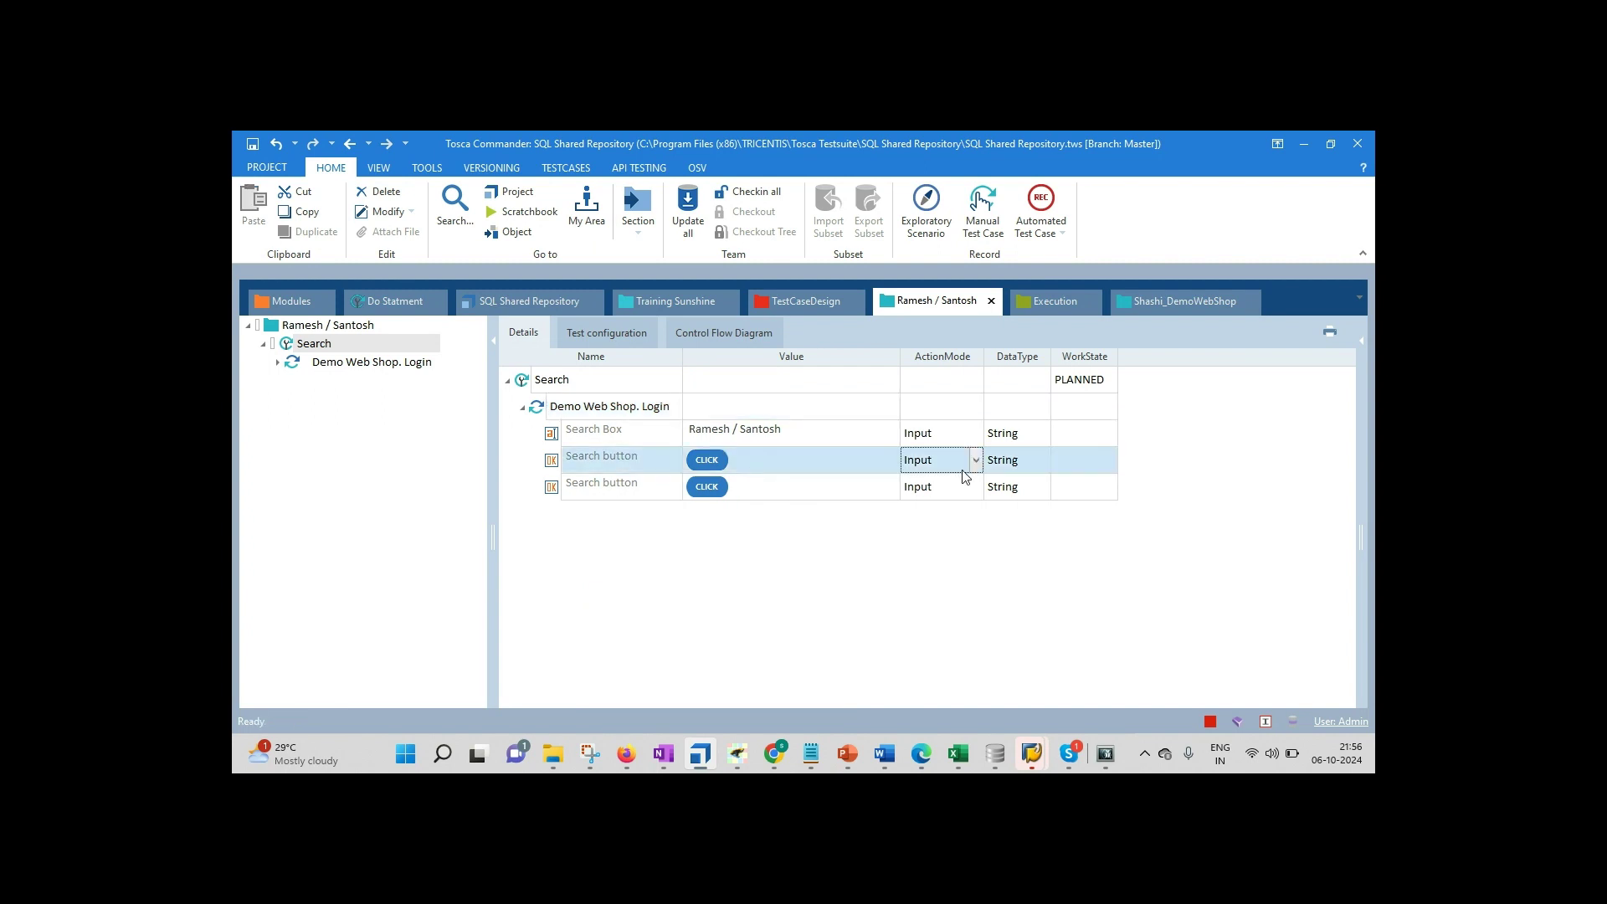
left_click(976, 459)
left_click(930, 500)
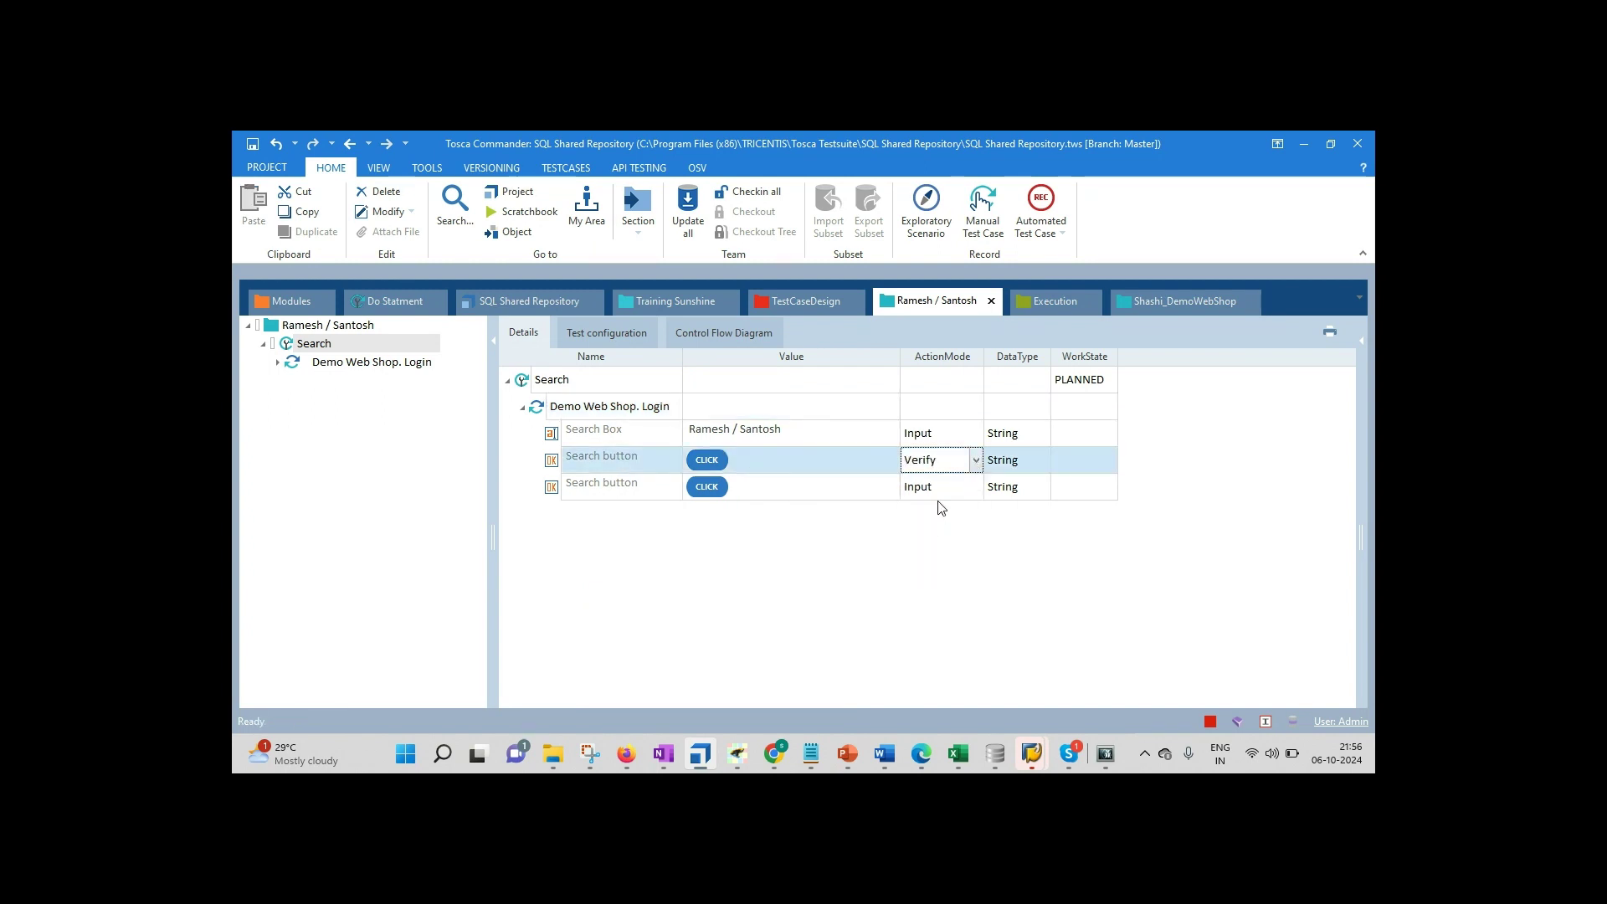
Step: Set the verification value to the condition Exists == True
left_click(755, 469)
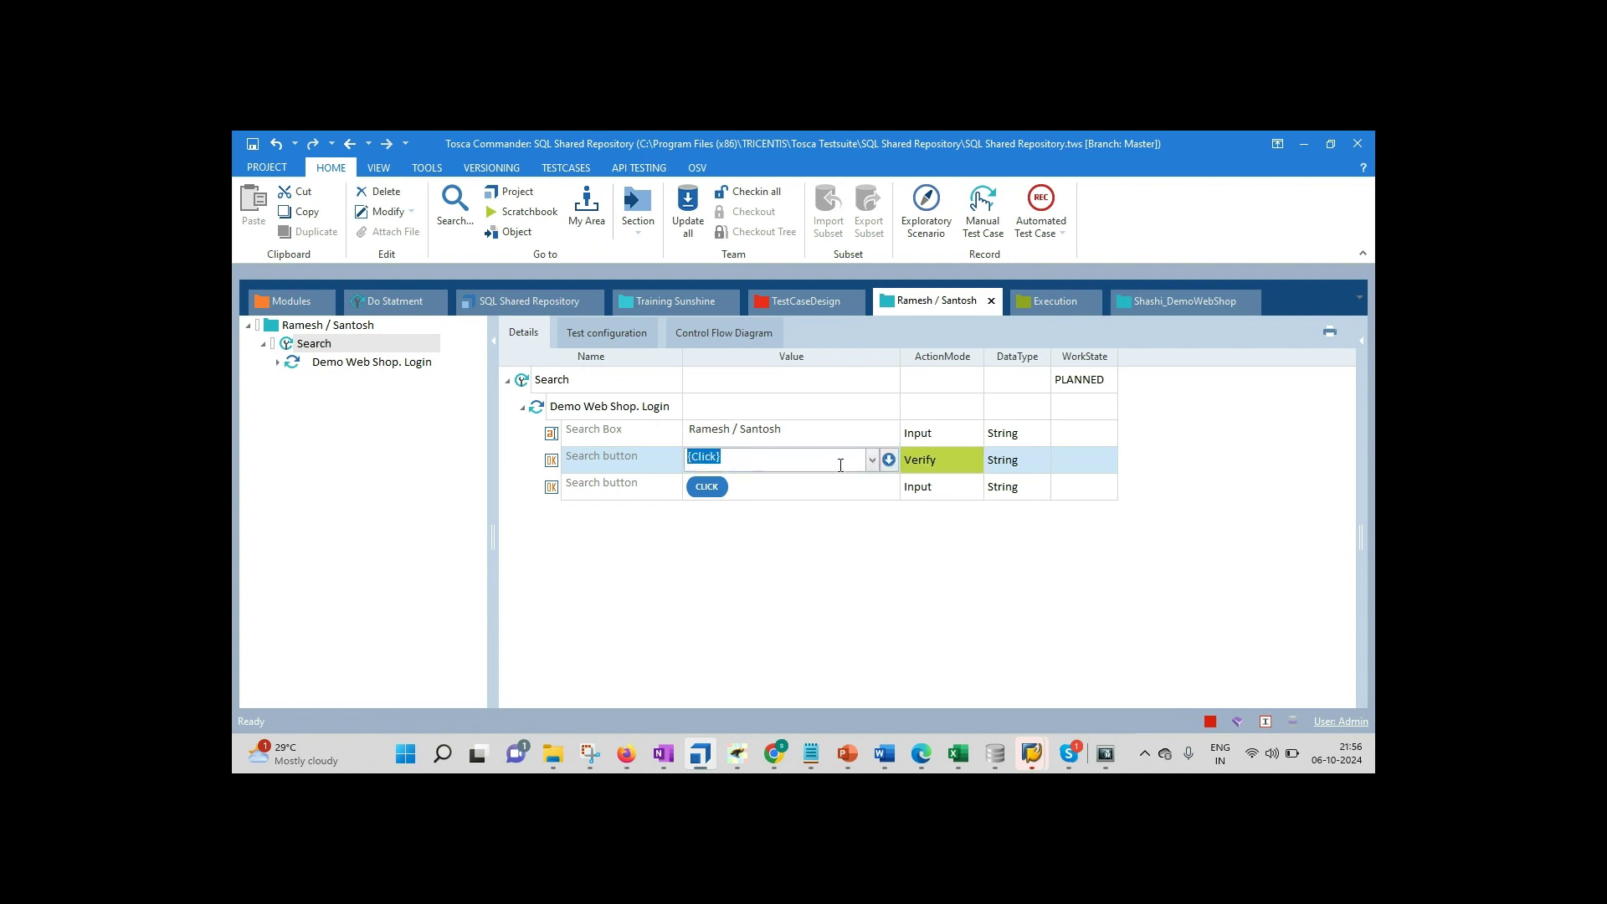
left_click(888, 464)
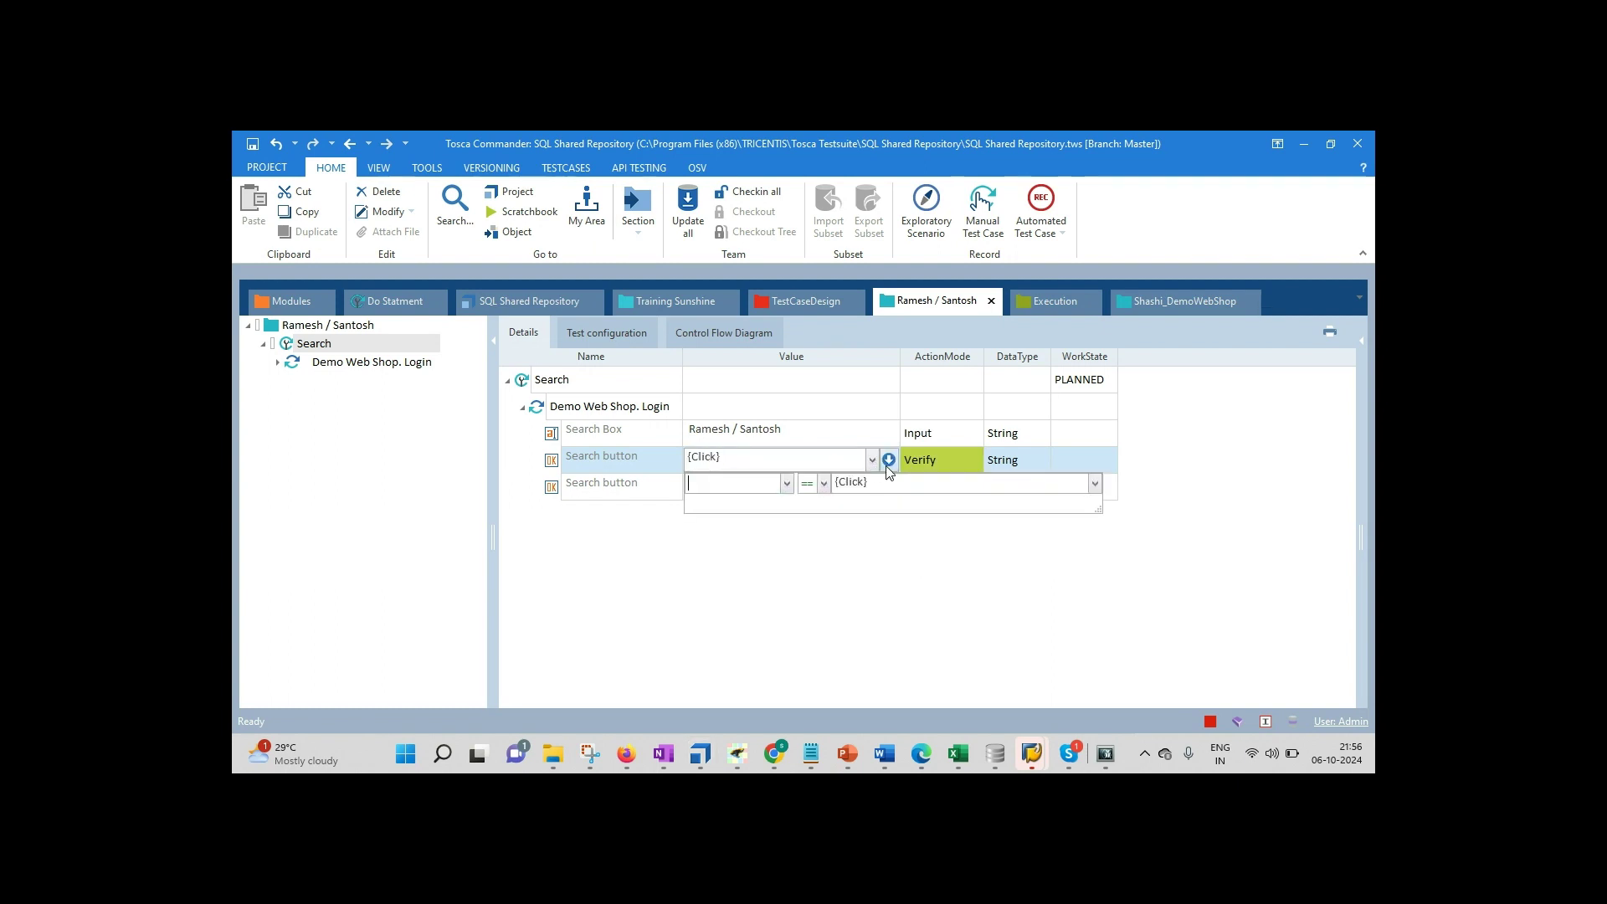
left_click(787, 483)
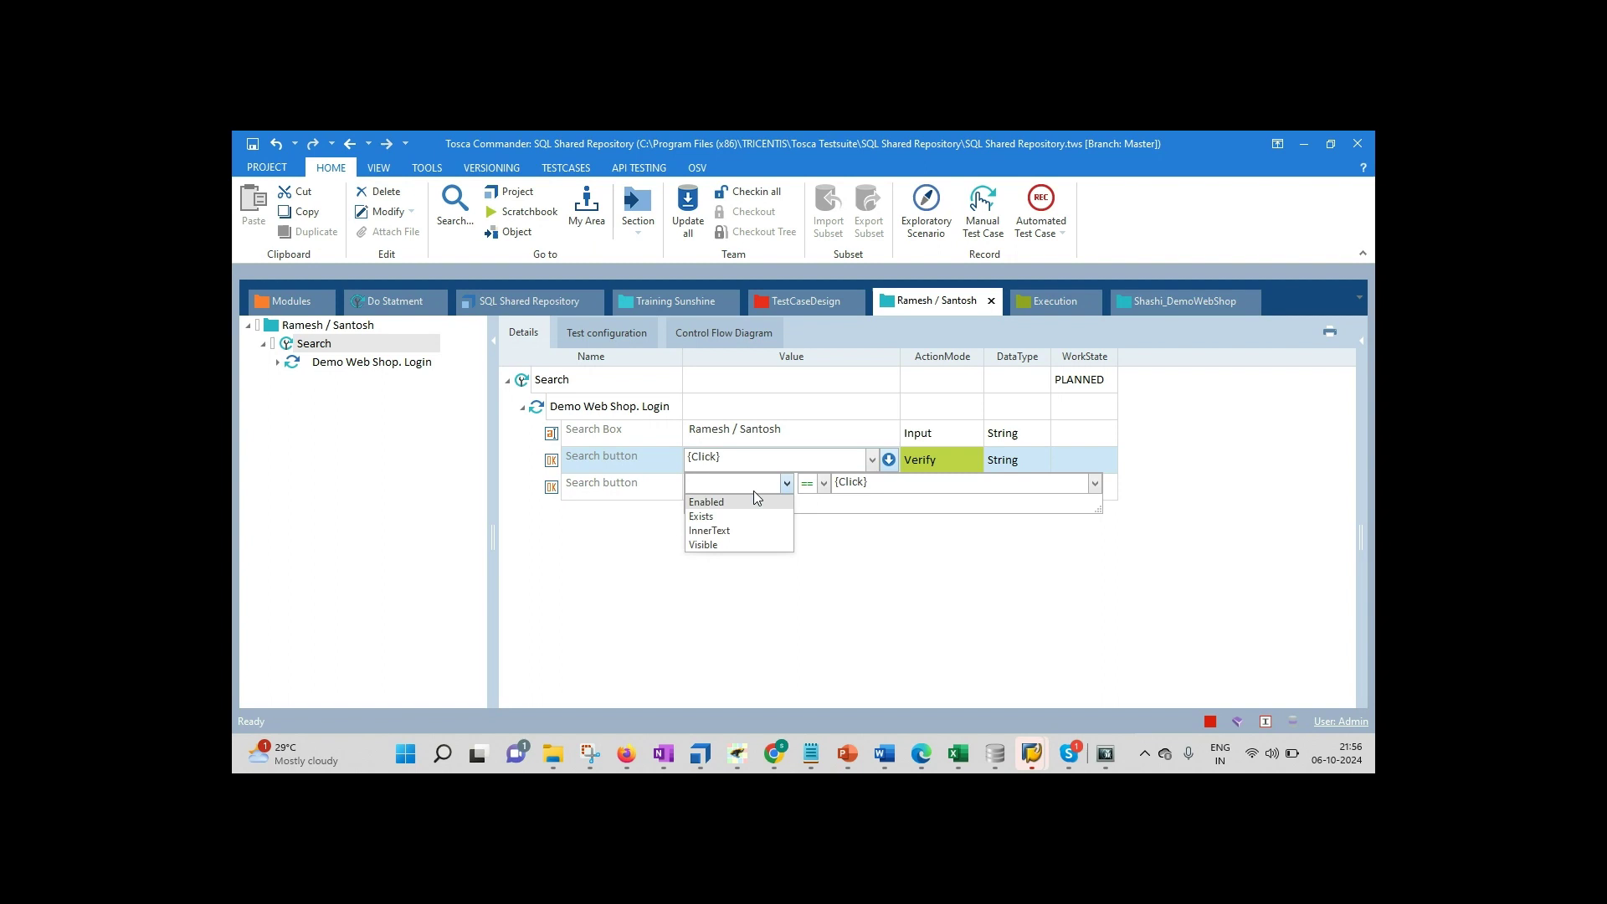
left_click(716, 516)
left_click(883, 482)
key("Home")
key("Delete")
key("Delete")
key("Delete")
key("Delete")
key("Delete")
key("Delete")
key("Delete")
type("True")
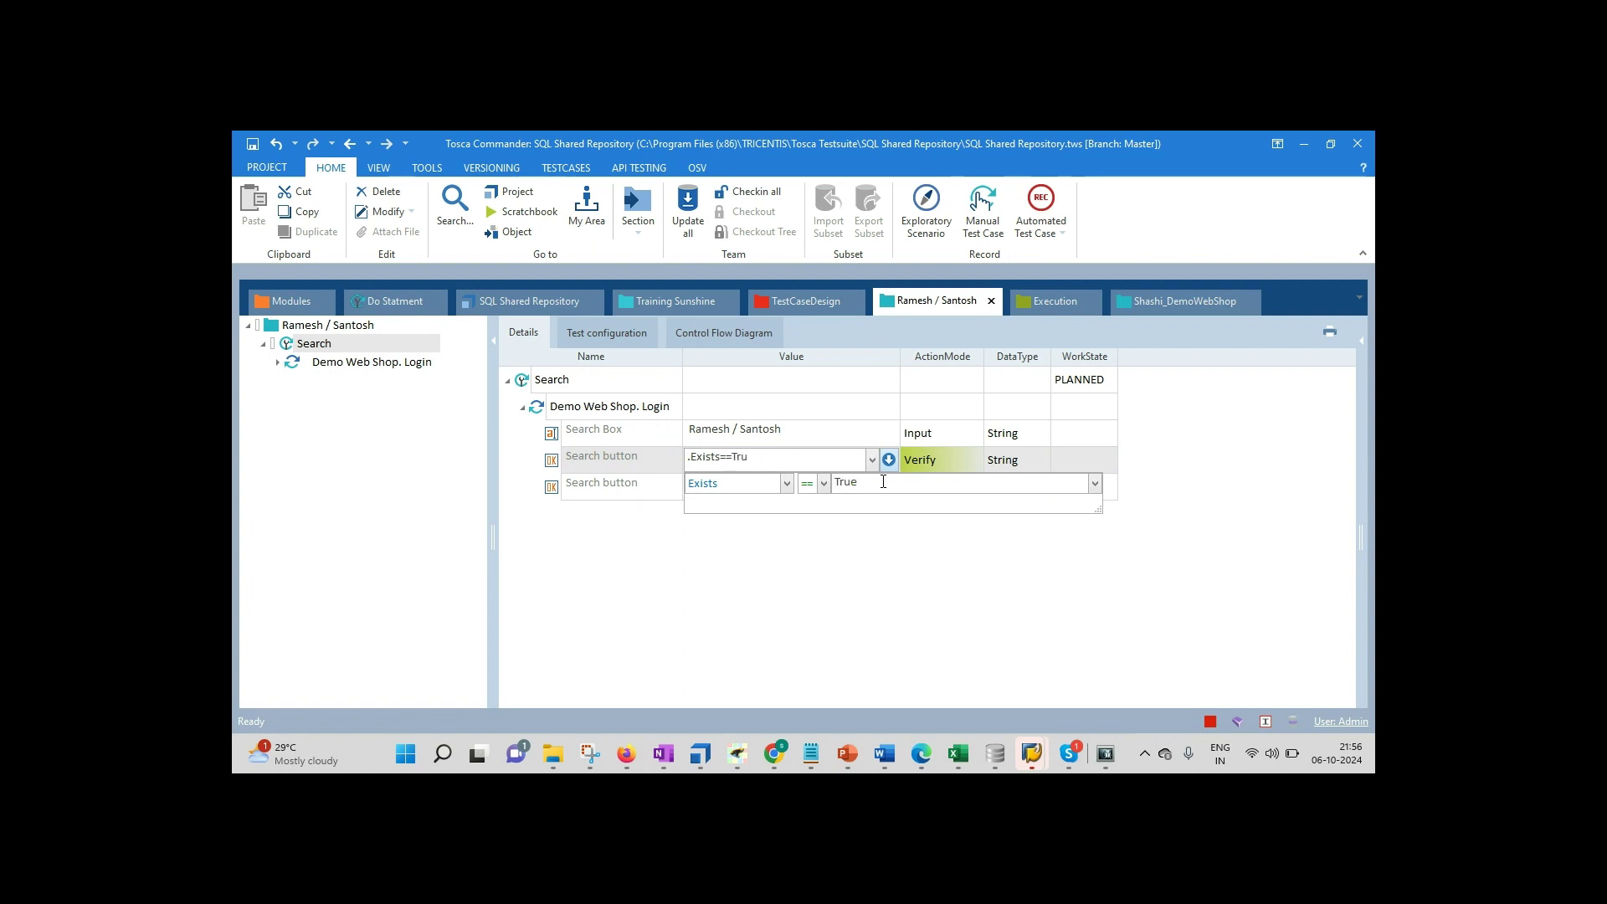
key("Return")
left_click(599, 414)
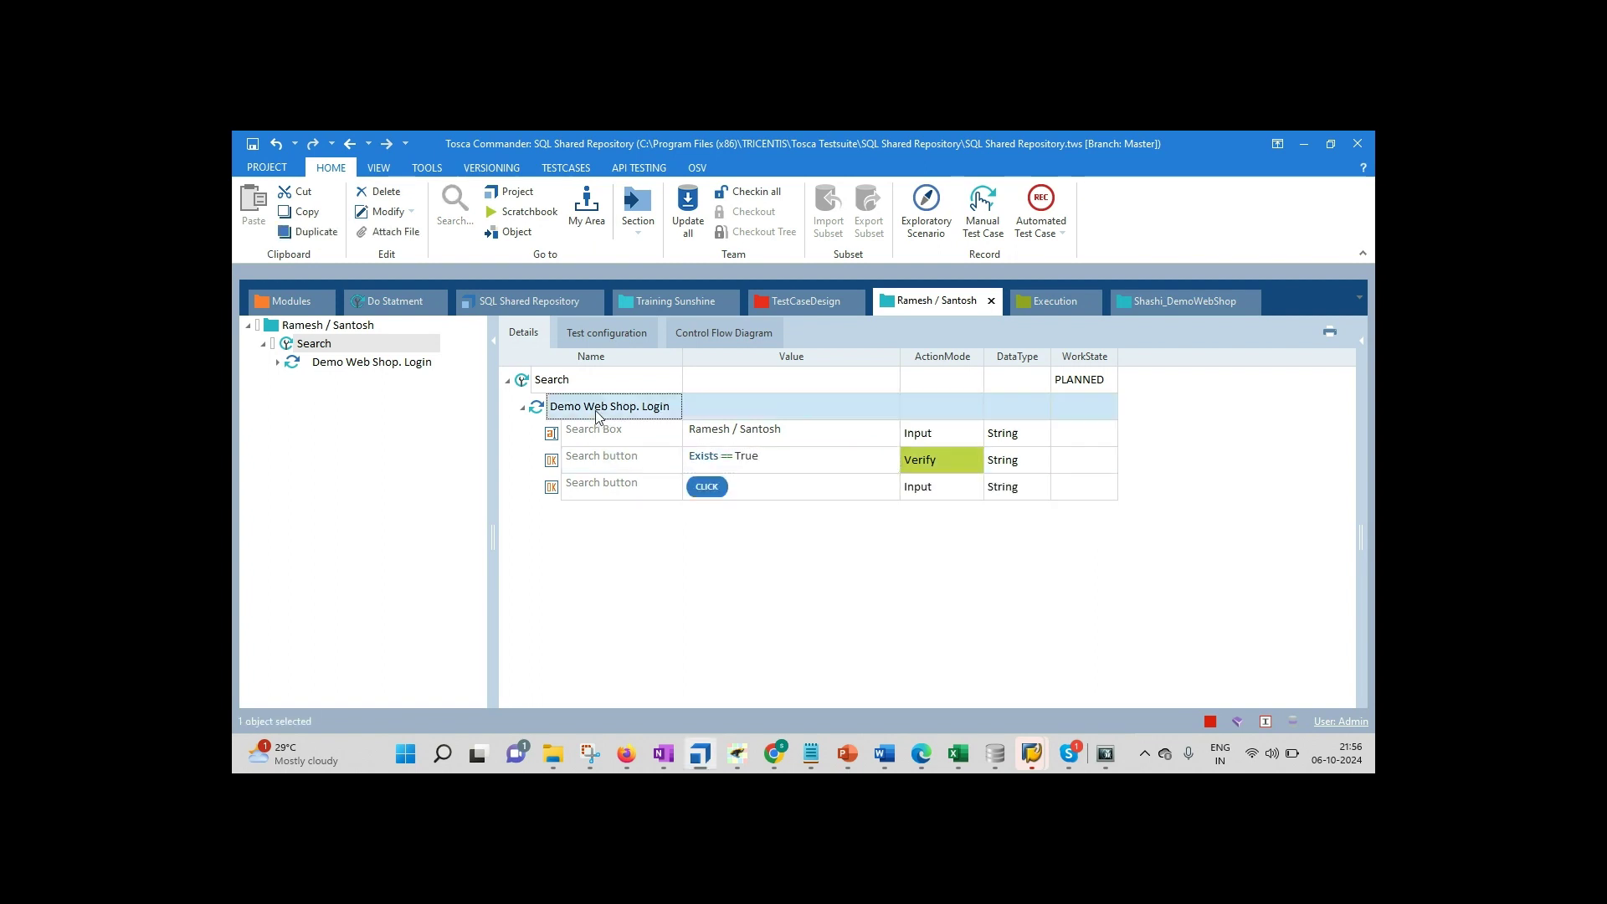
Step: Clear the previous search text from the Demo Web Shop search box
right_click(597, 412)
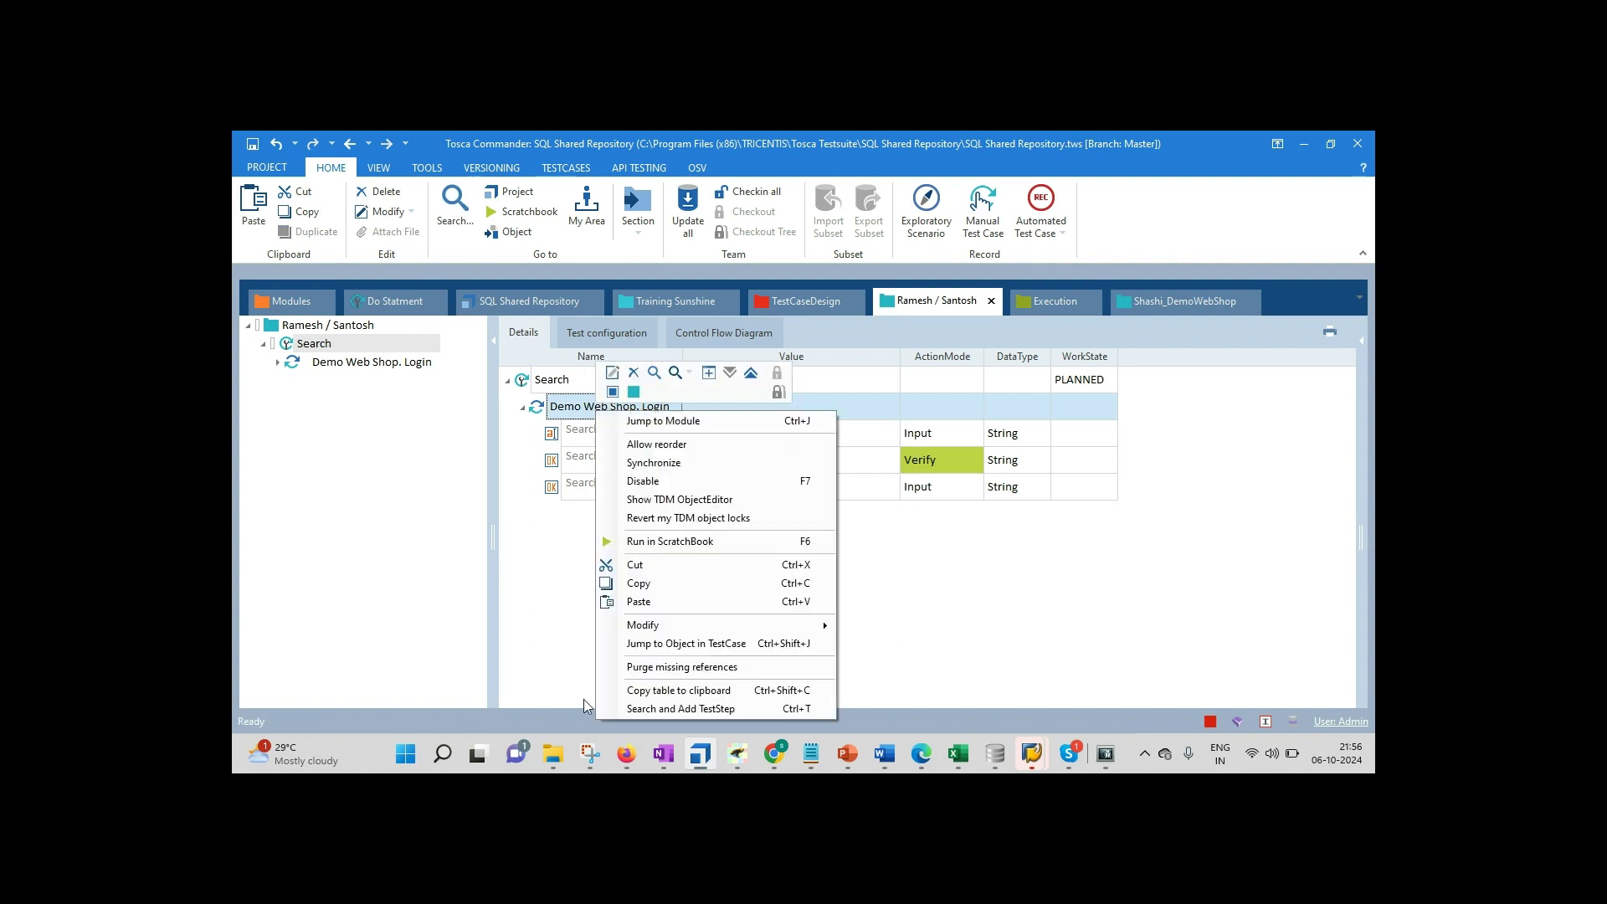
left_click(626, 753)
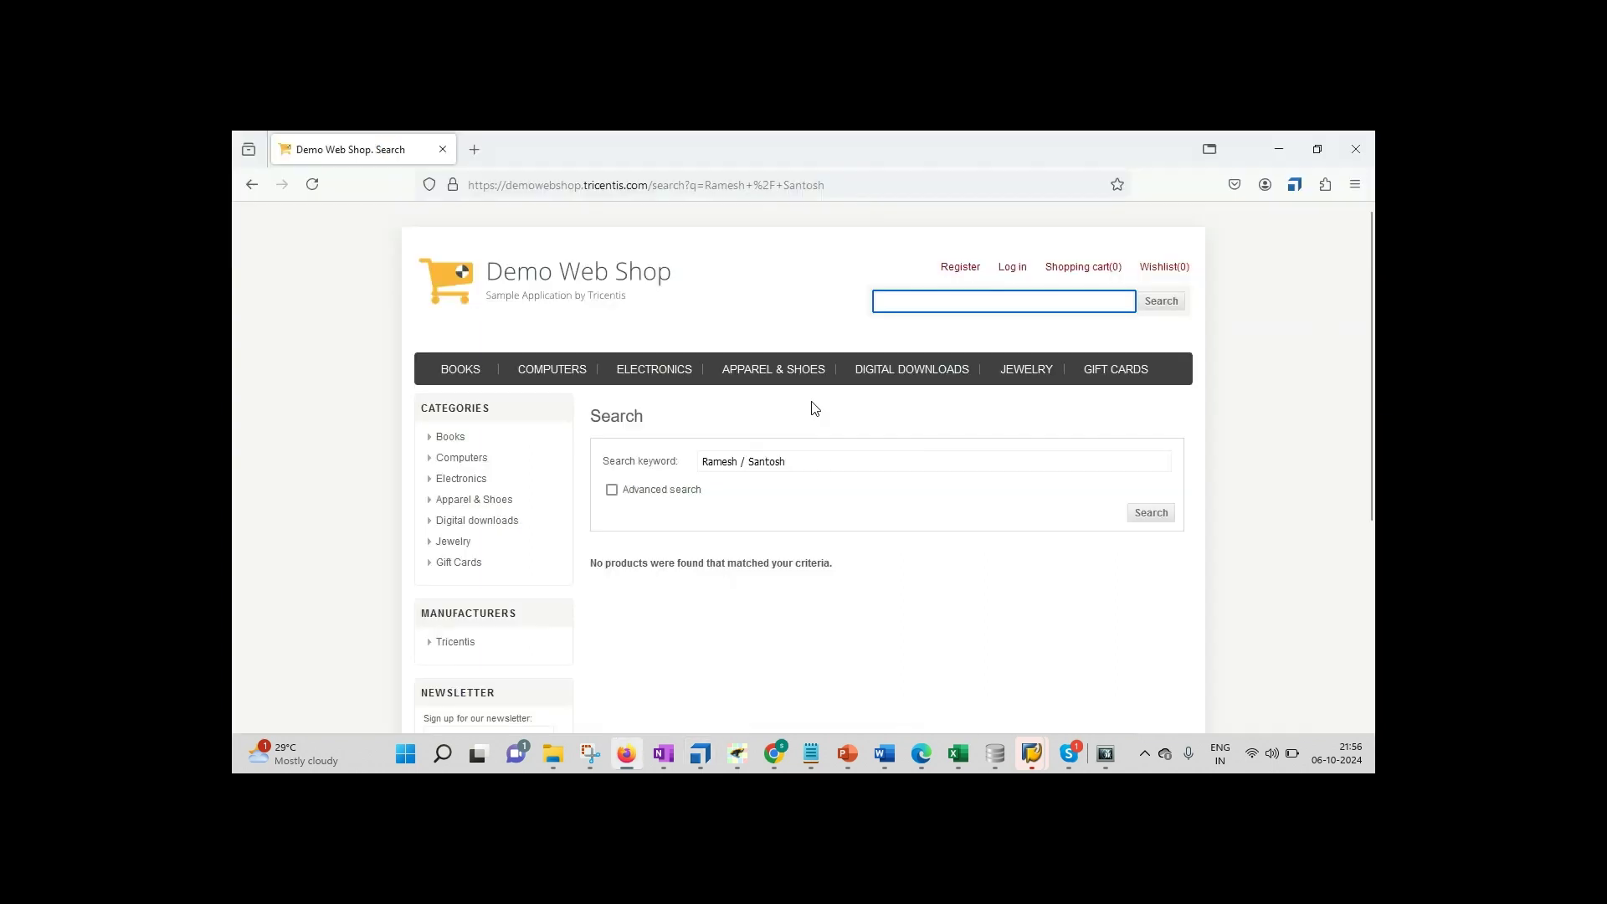
left_click(252, 184)
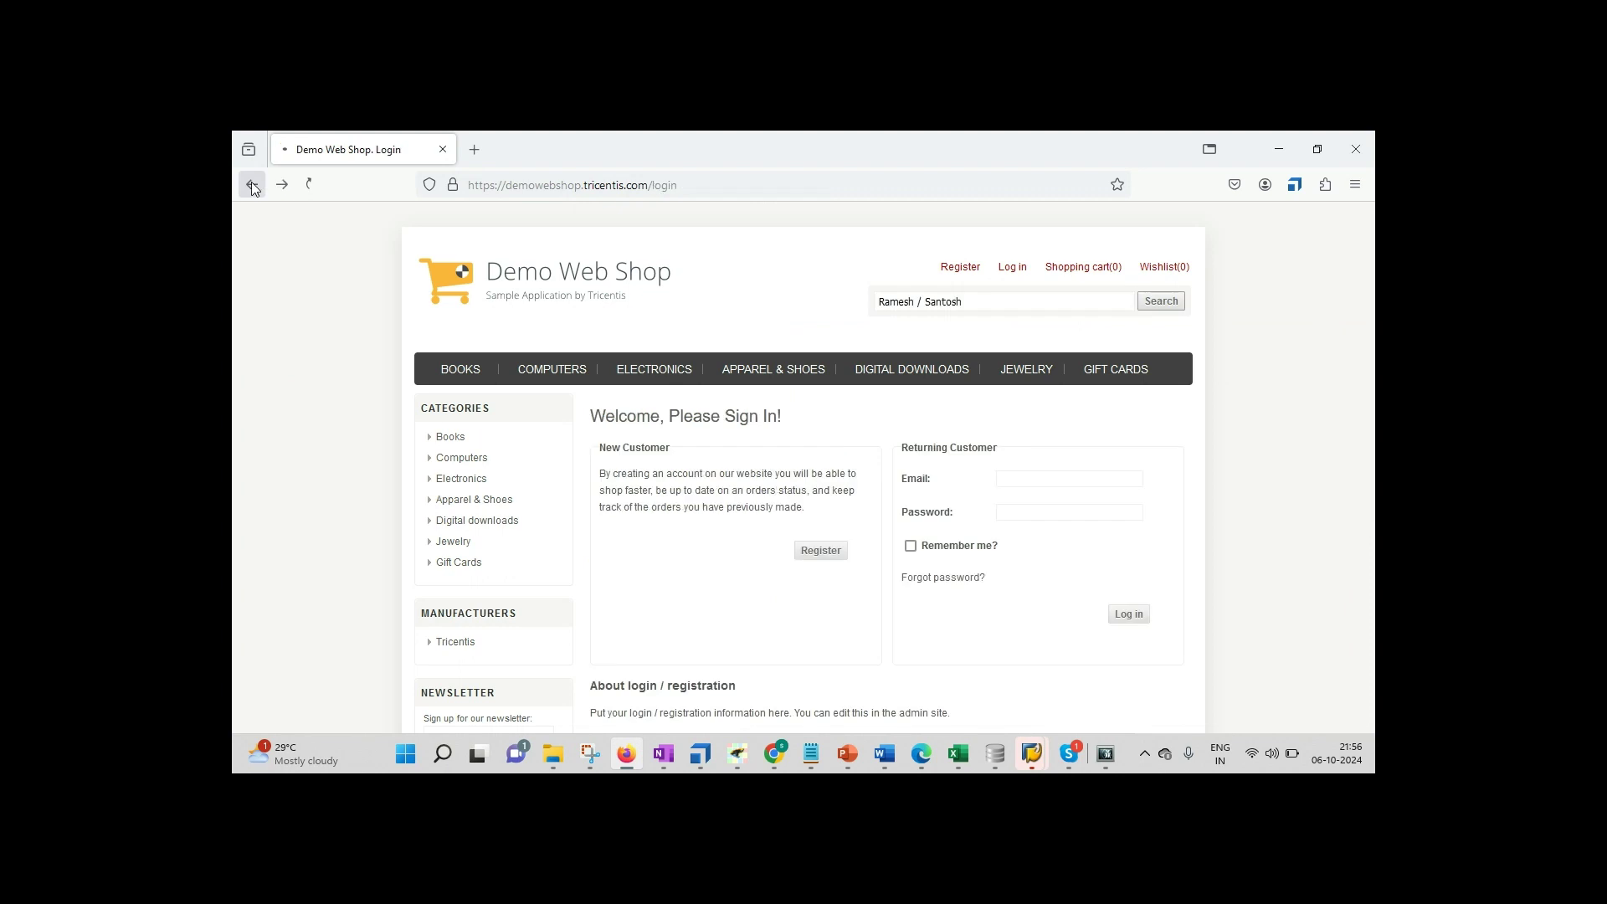
left_click_drag(995, 301, 746, 302)
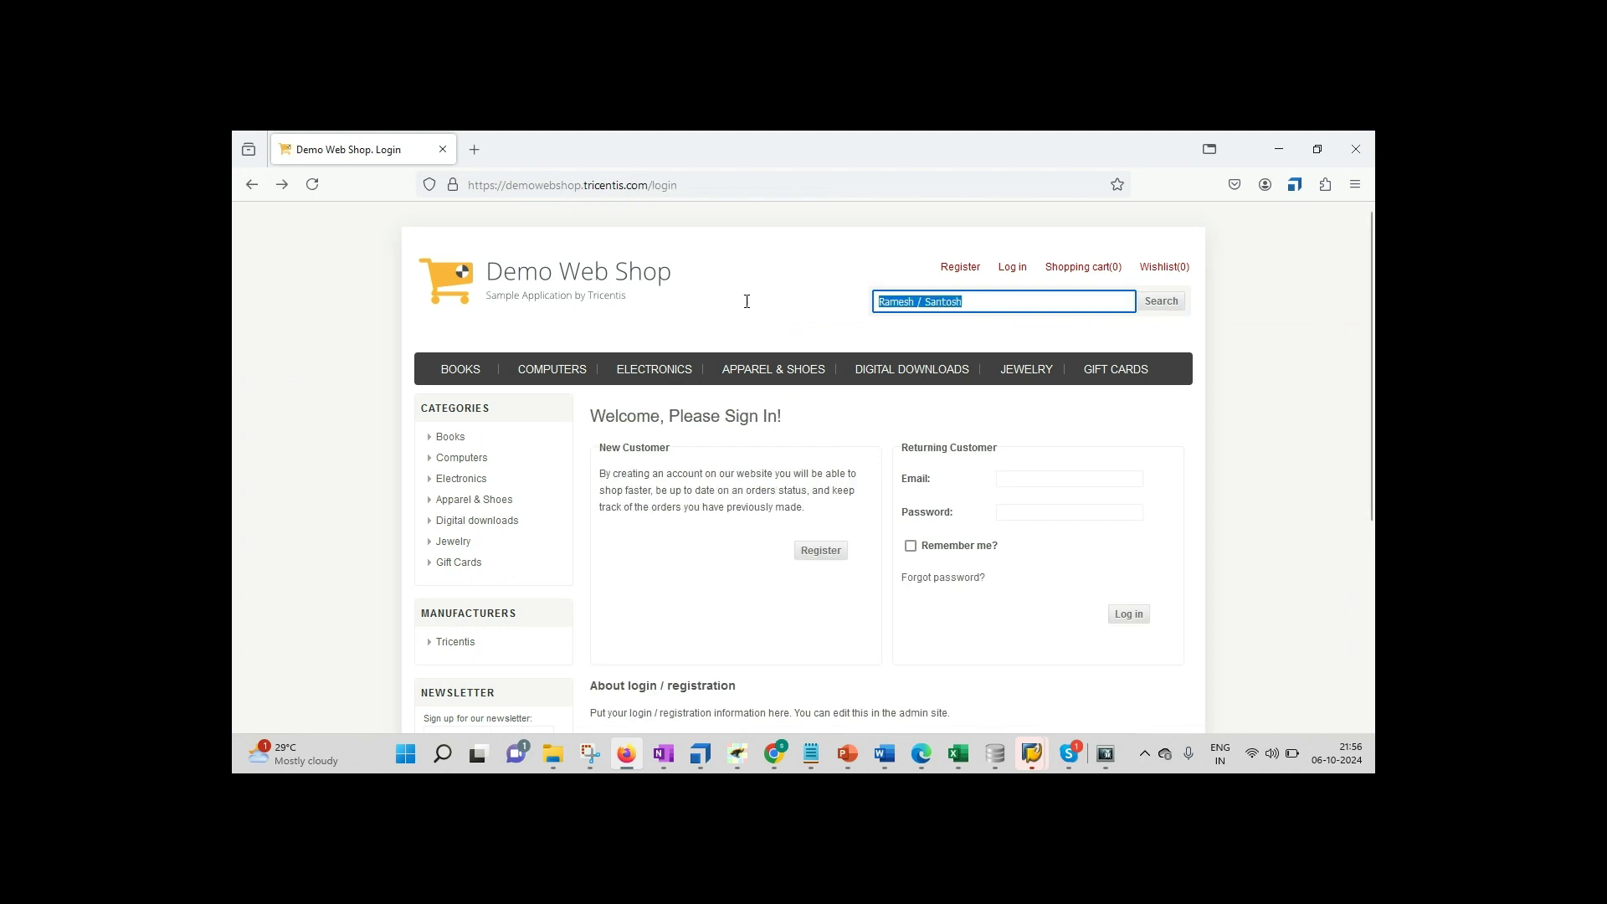
key("BackSpace")
left_click(700, 753)
Step: Rerun Demo Web Shop. Login in ScratchBook and return to Tosca for the results
right_click(616, 408)
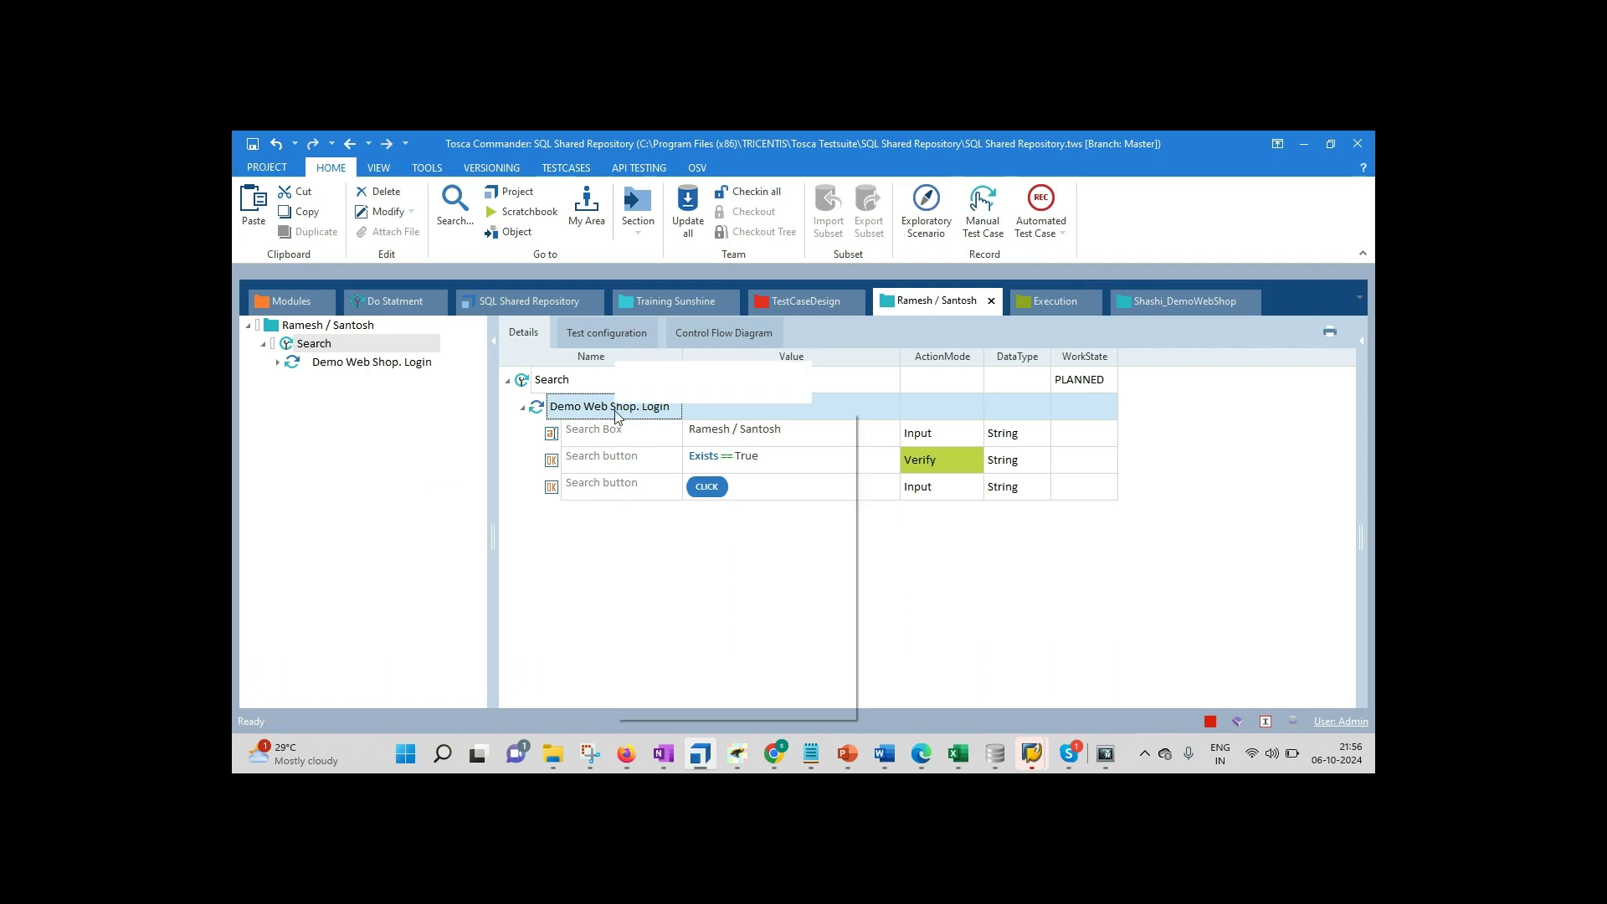
left_click(662, 544)
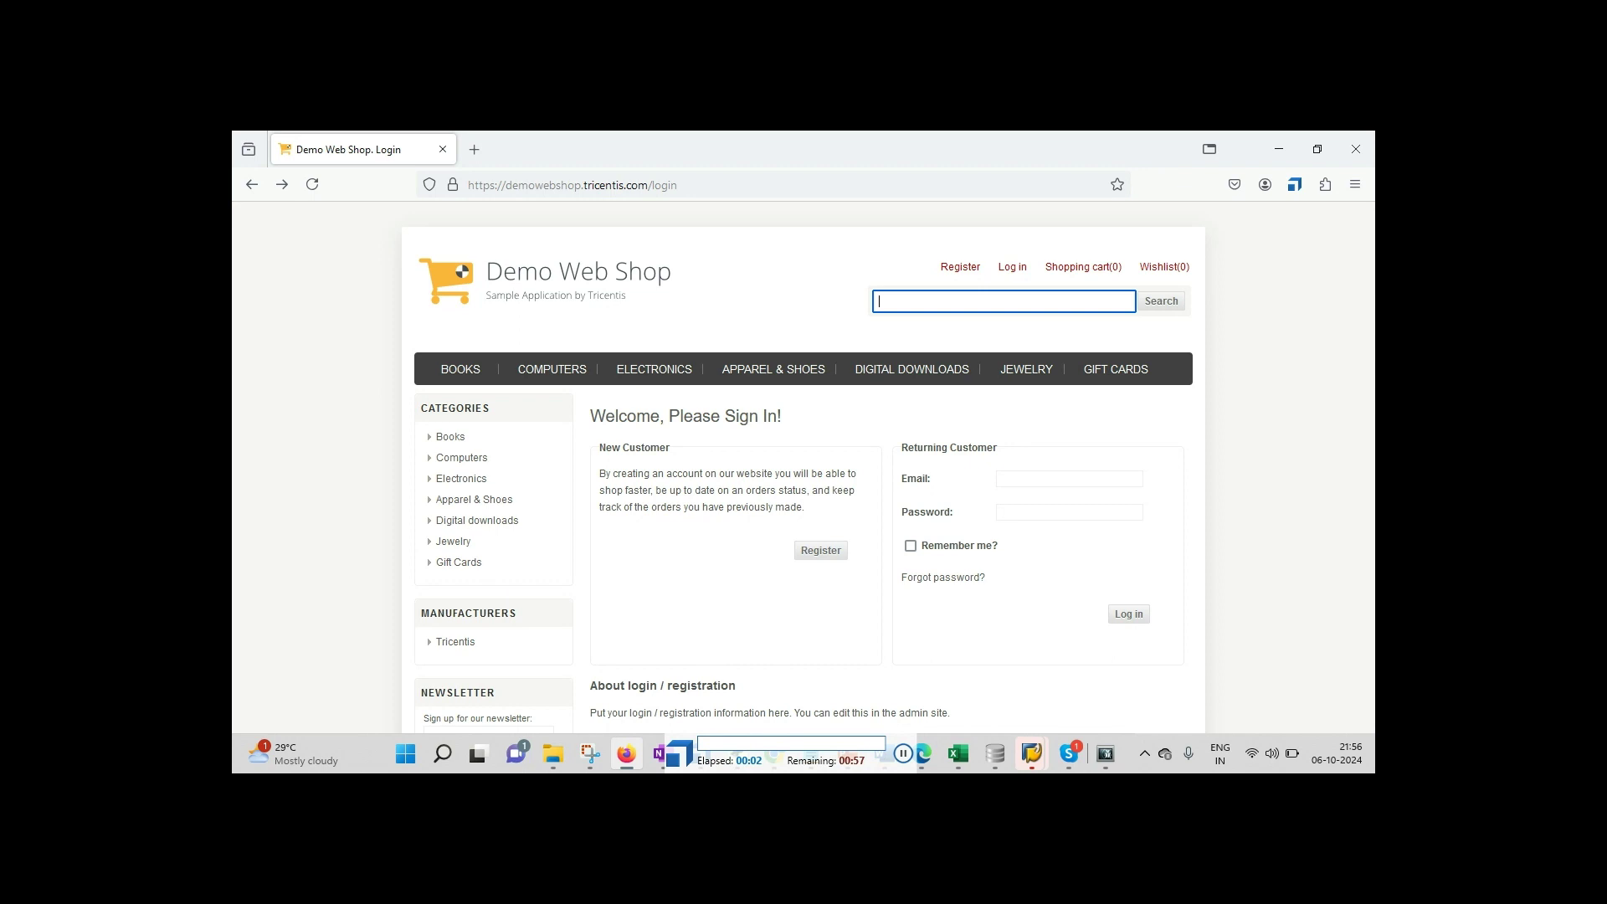
type("Ramesh / Santosh")
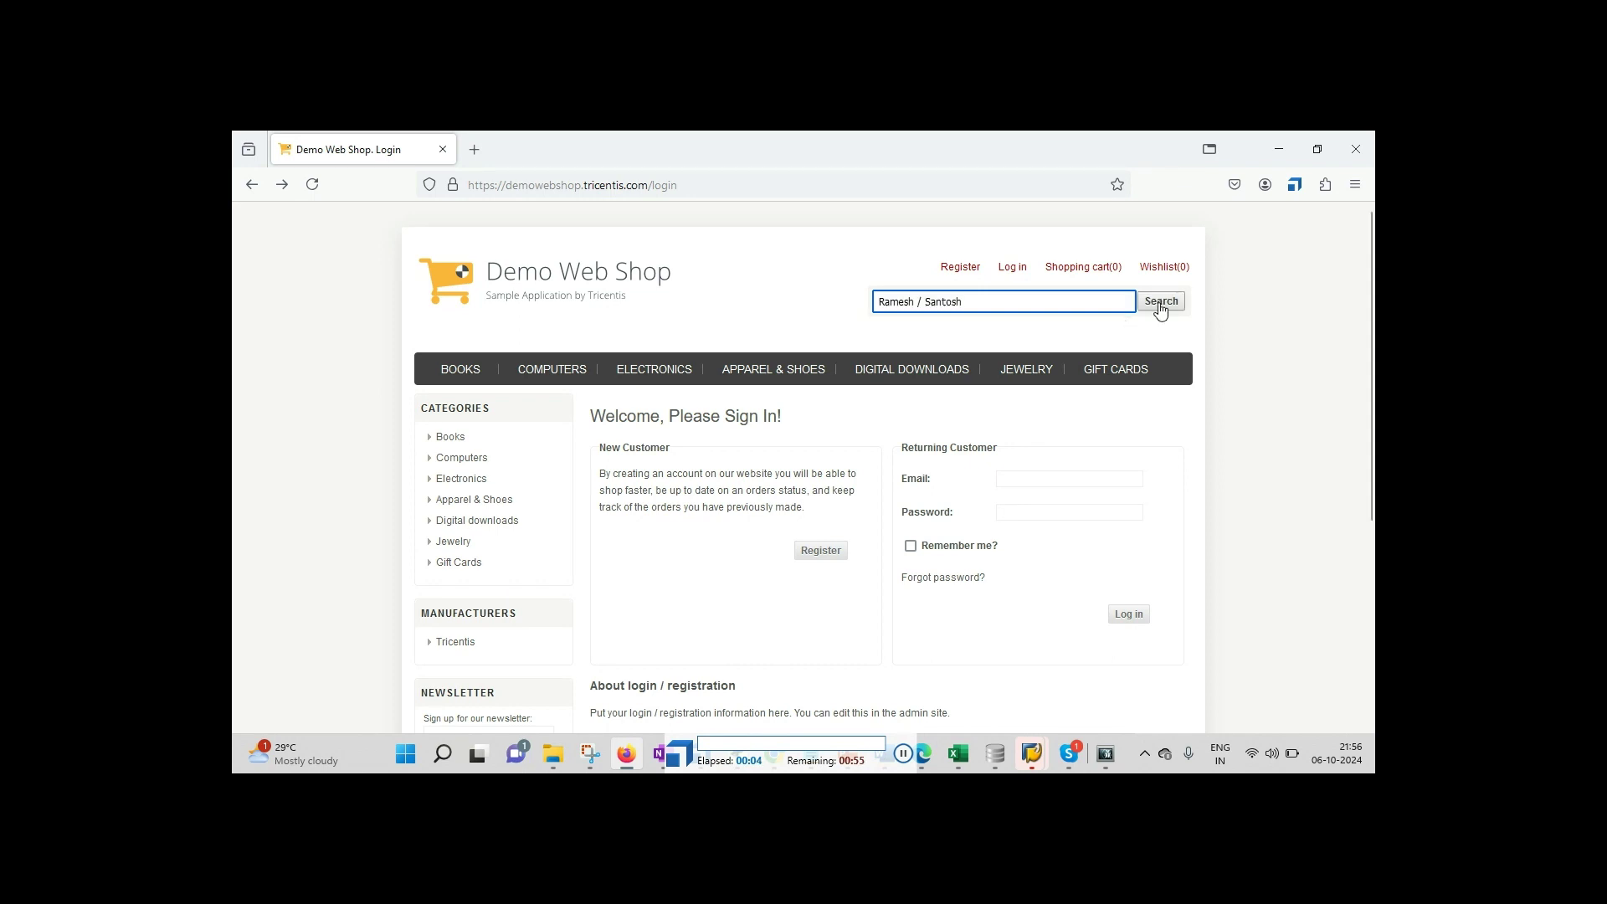
left_click(1162, 307)
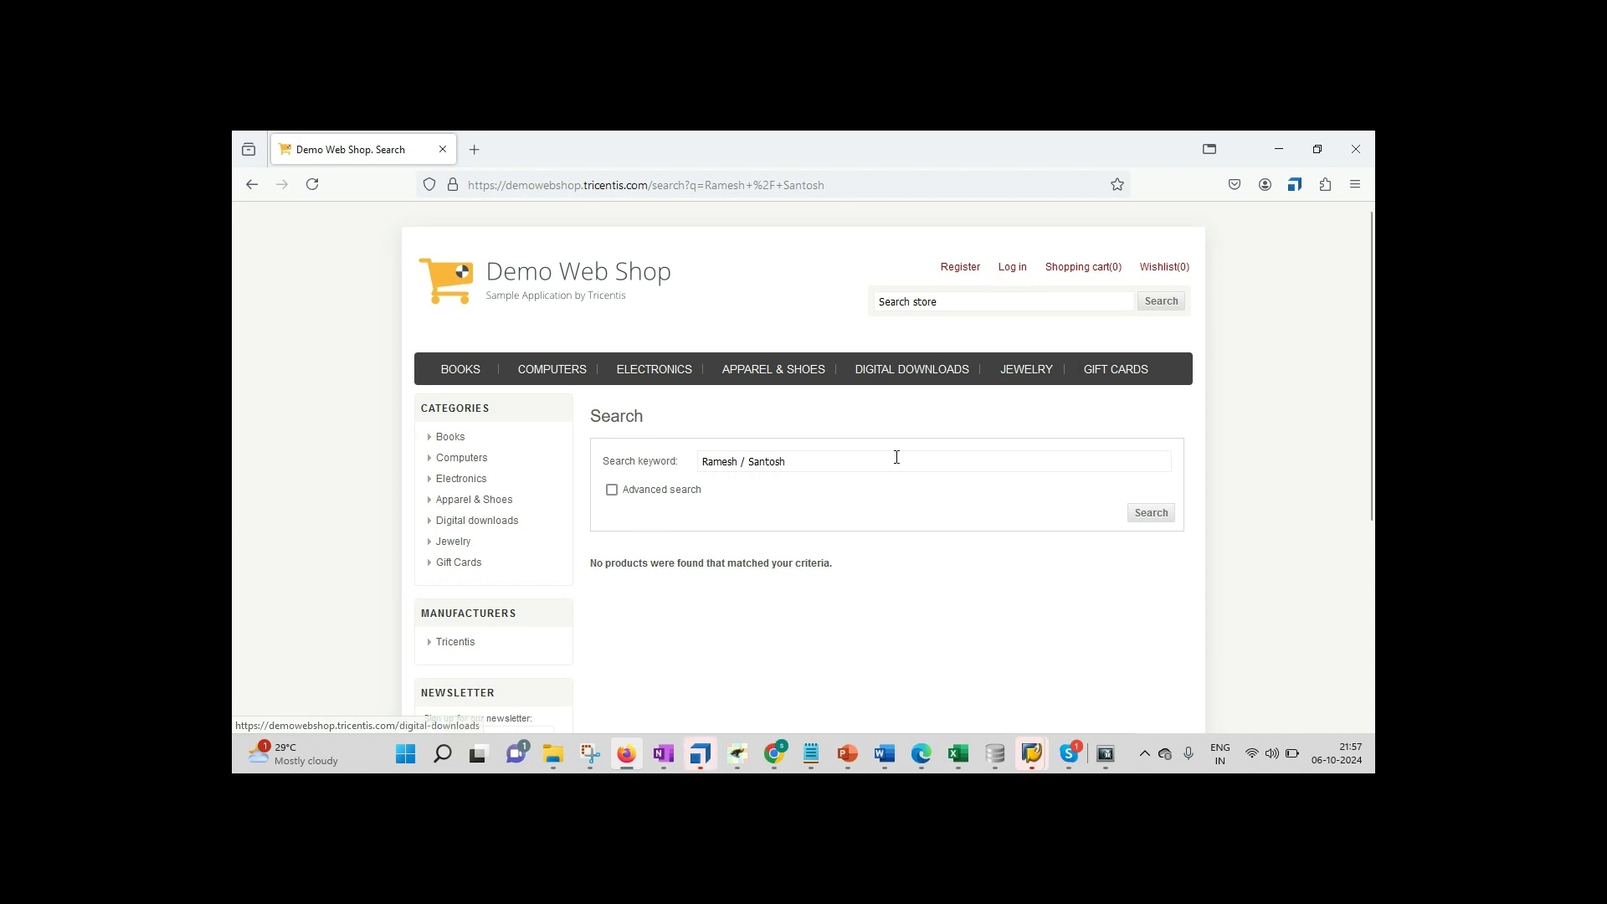
left_click(700, 753)
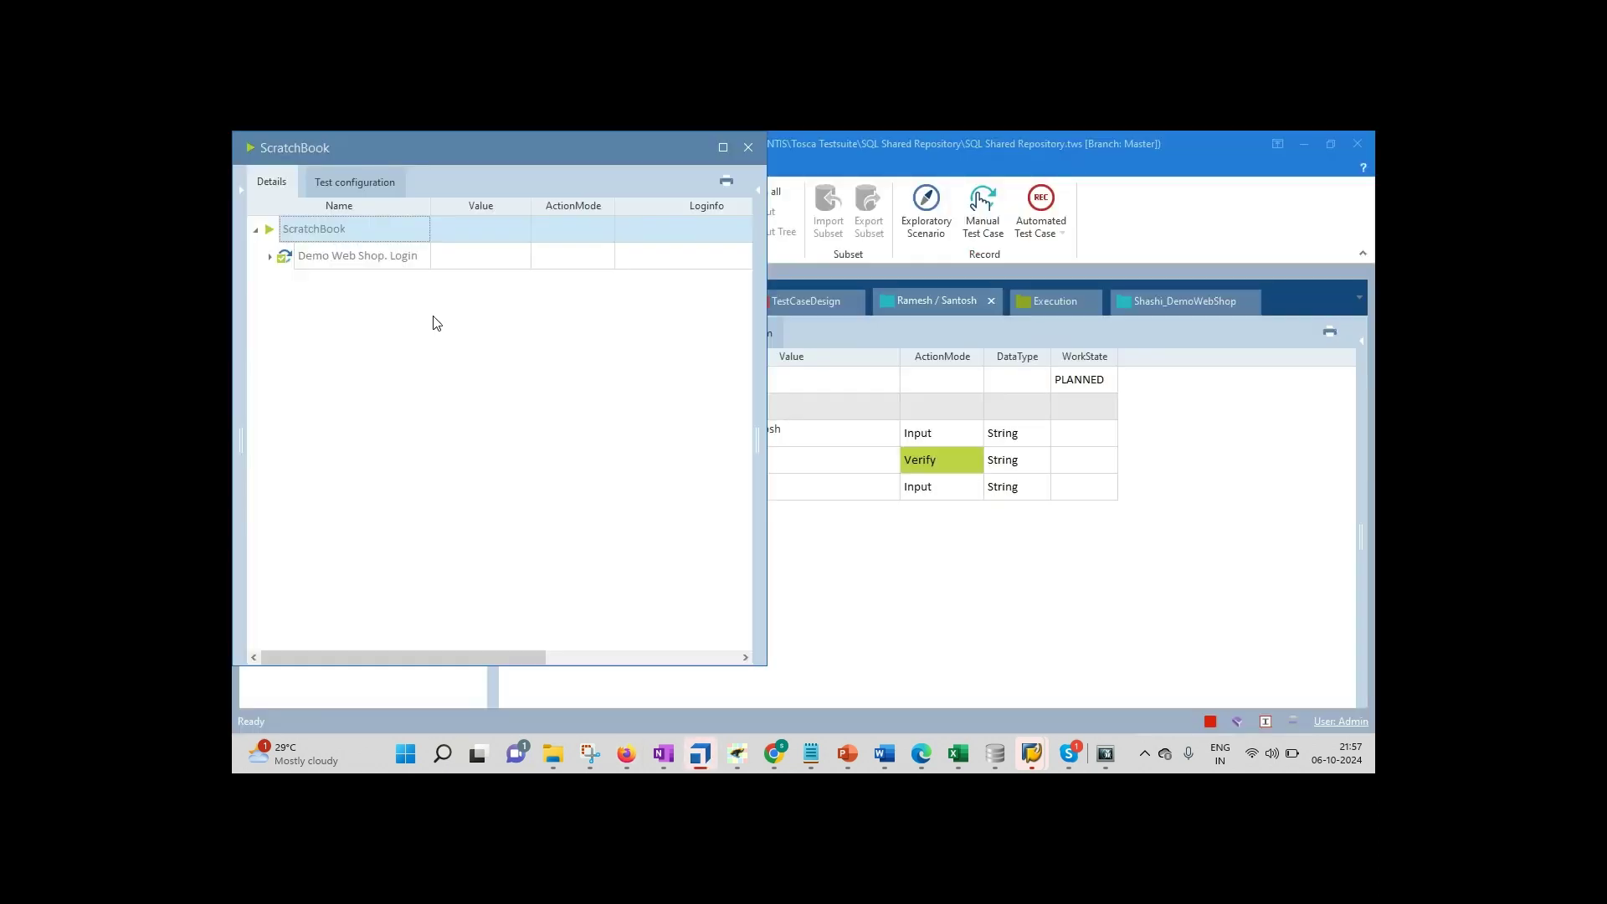
Step: Confirm the search button verification passed in the ScratchBook log, then close the run results
left_click(269, 256)
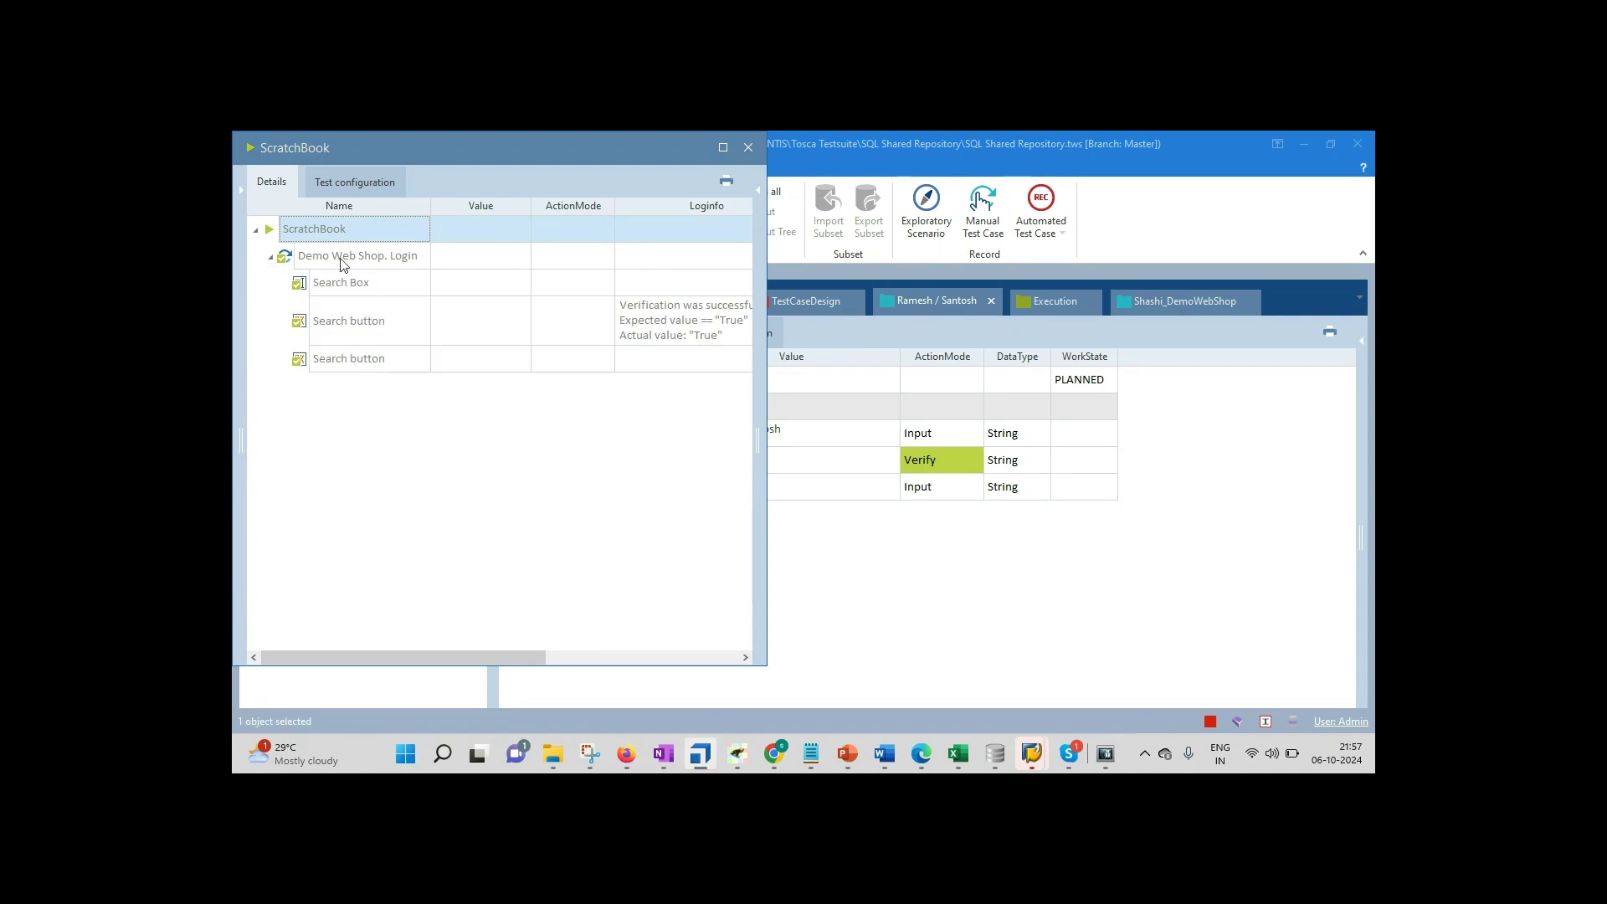
left_click(629, 334)
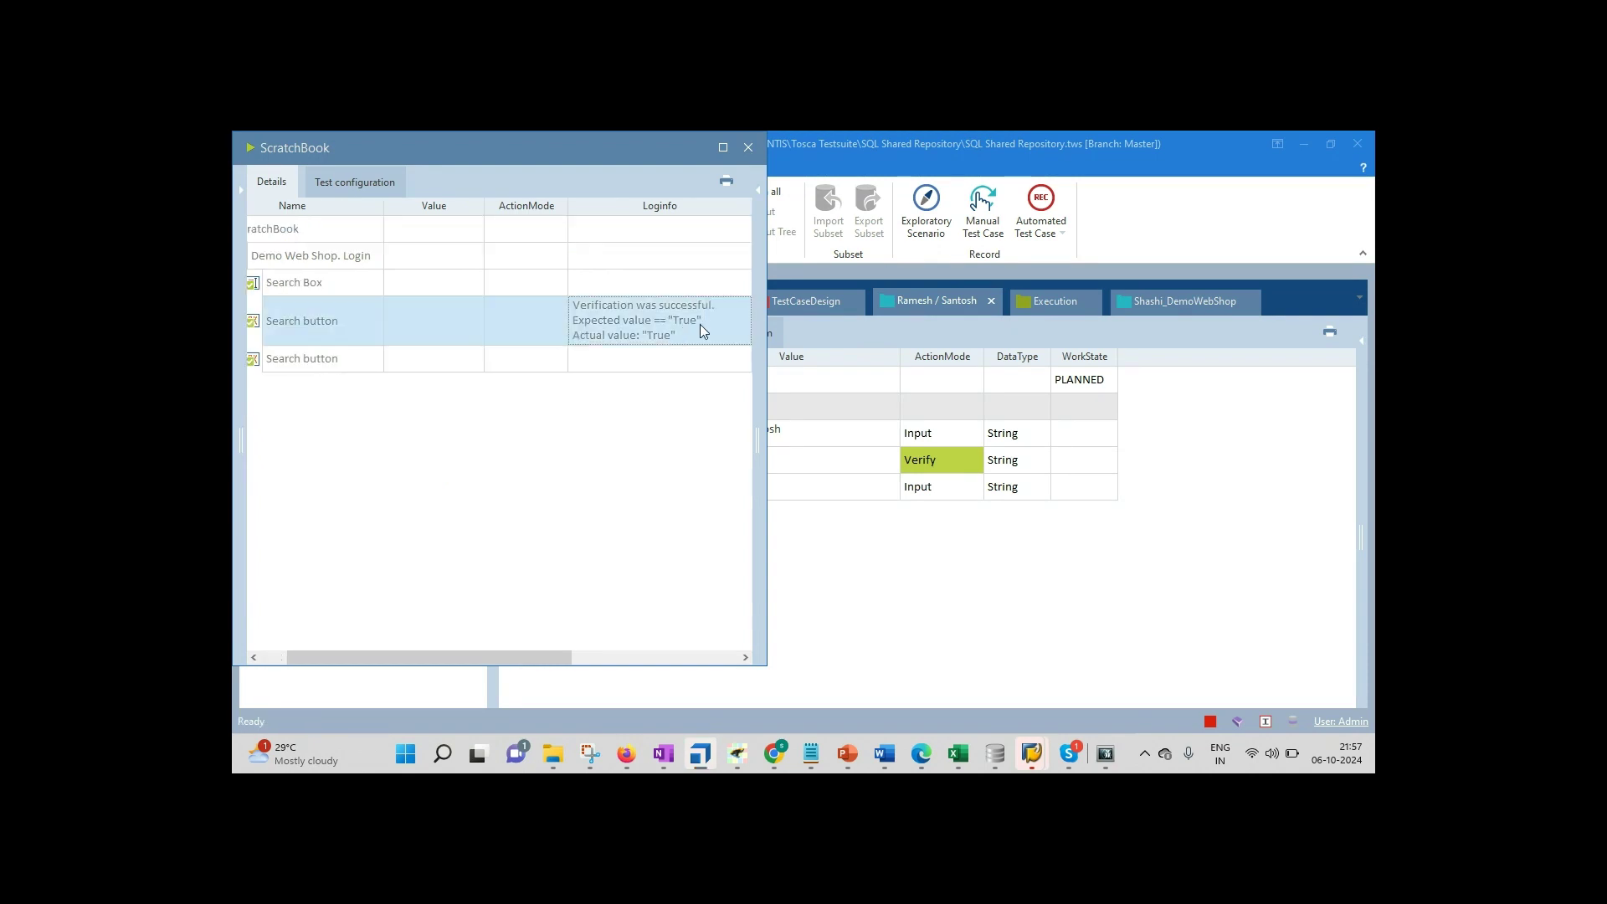
left_click(752, 156)
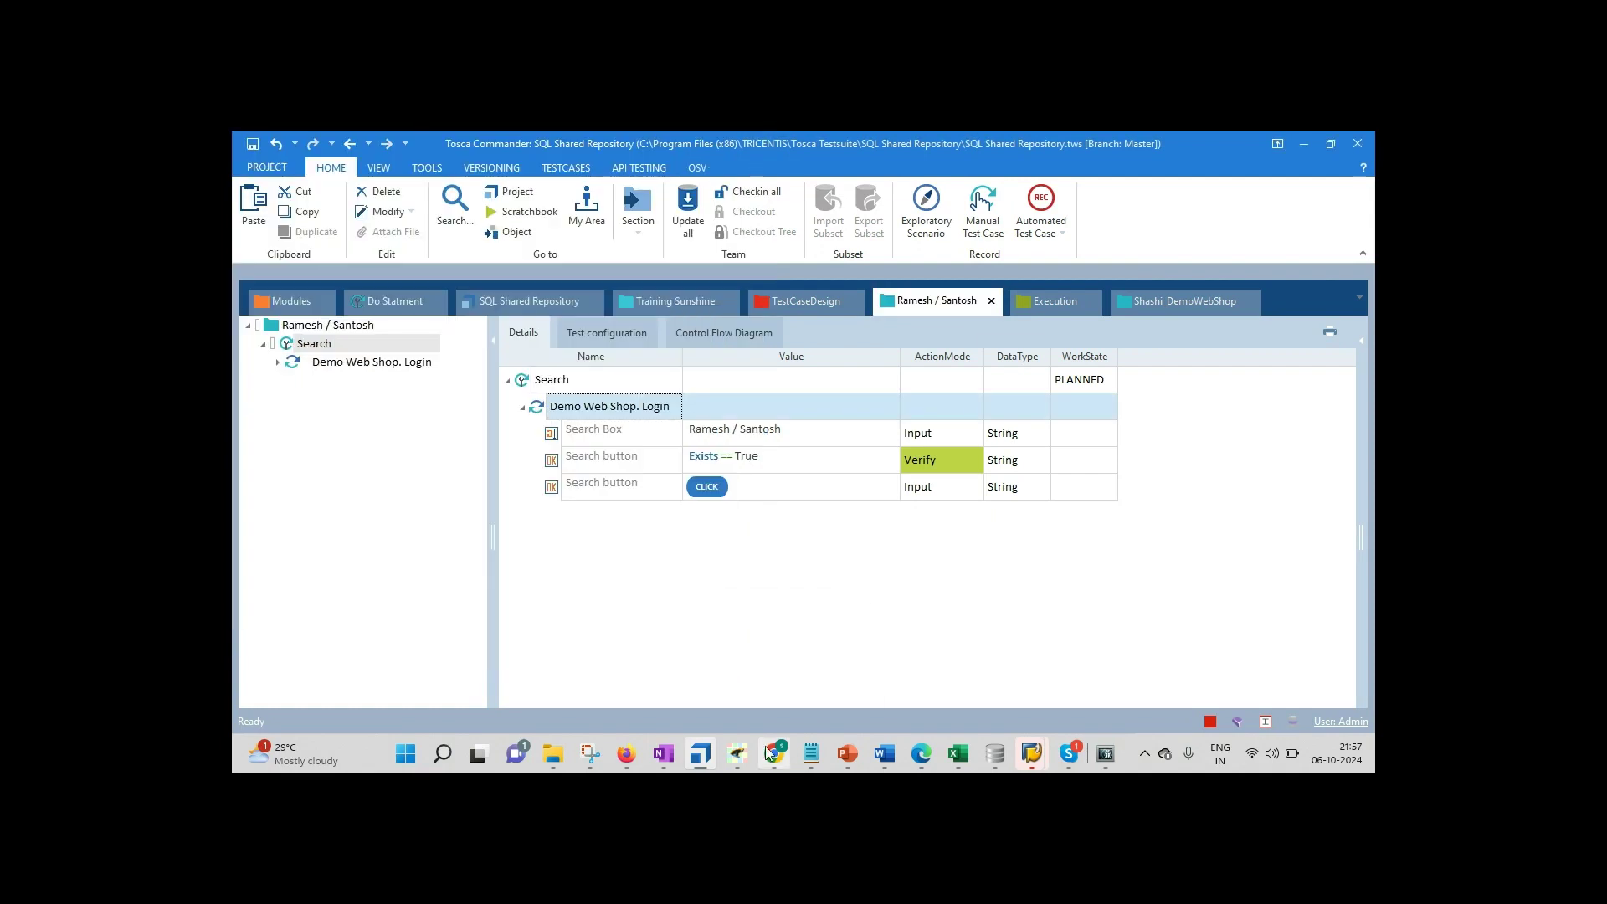
Step: Return the Demo Web Shop to its login page in Firefox, then open Tosca's Modules view
mouse_move(768, 751)
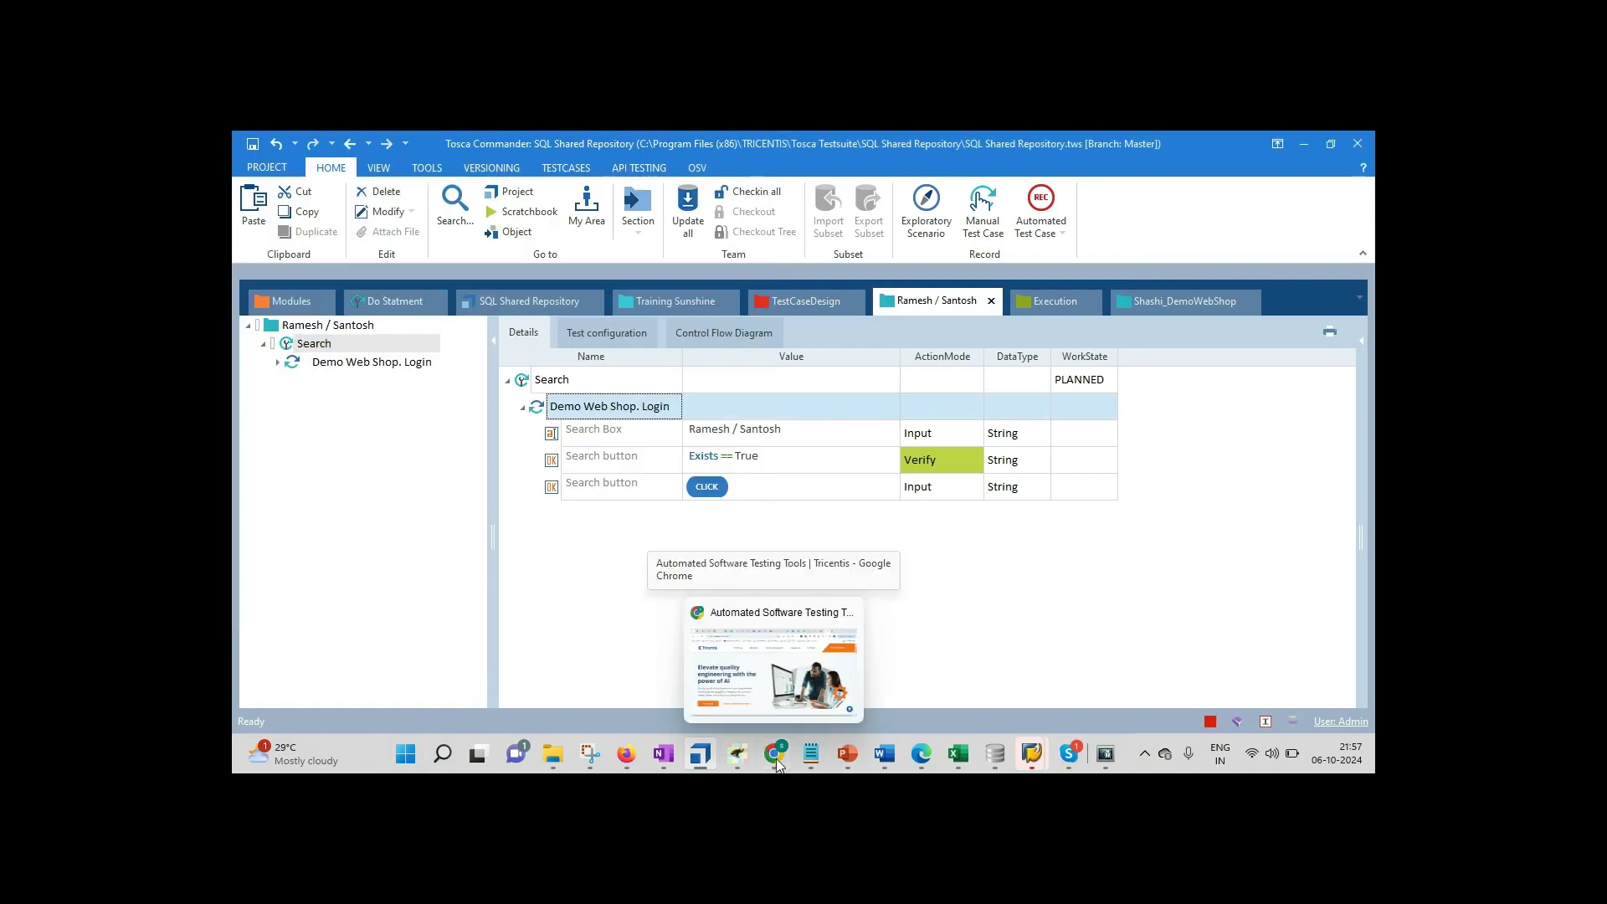
left_click(629, 757)
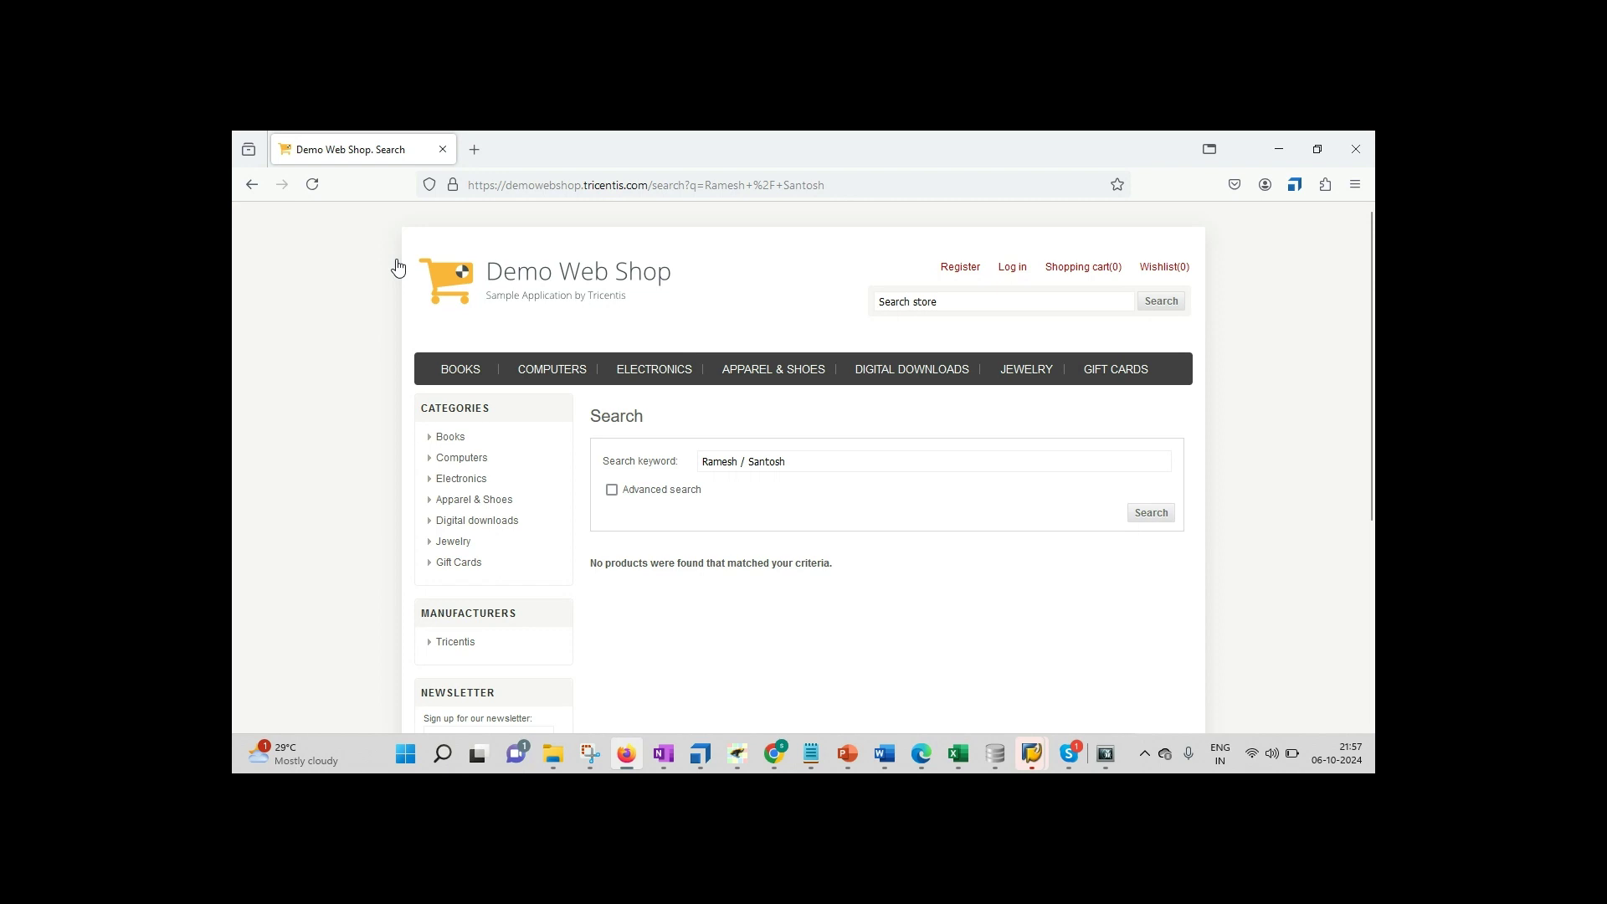
key("alt+Left")
double_click(913, 475)
left_click(918, 509)
double_click(921, 513)
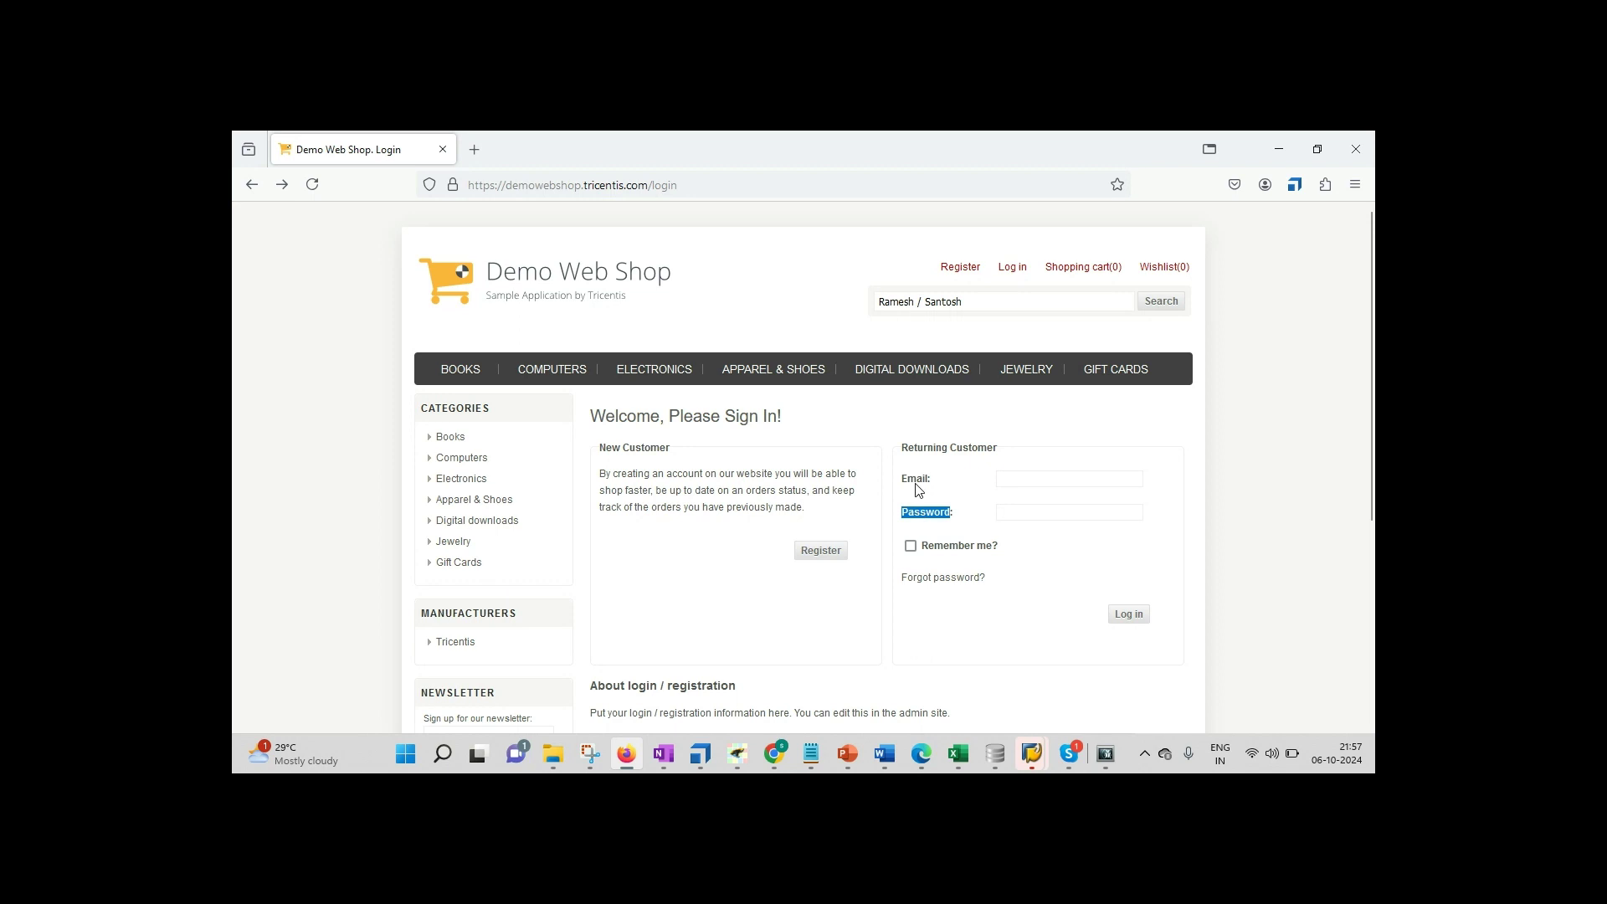
left_click(701, 756)
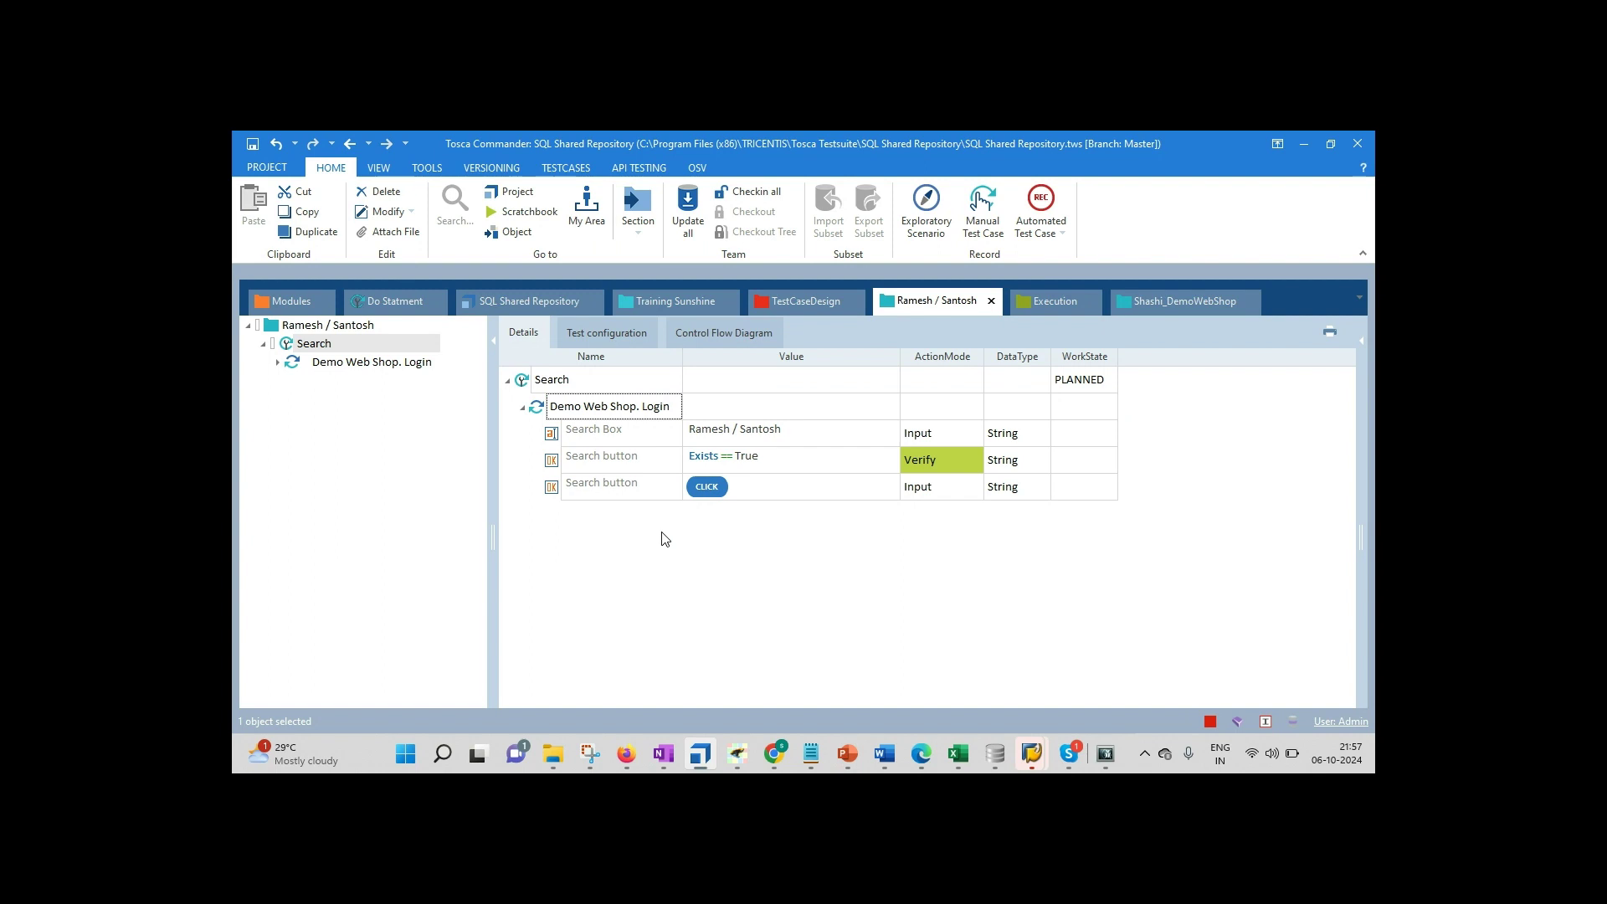
left_click(295, 298)
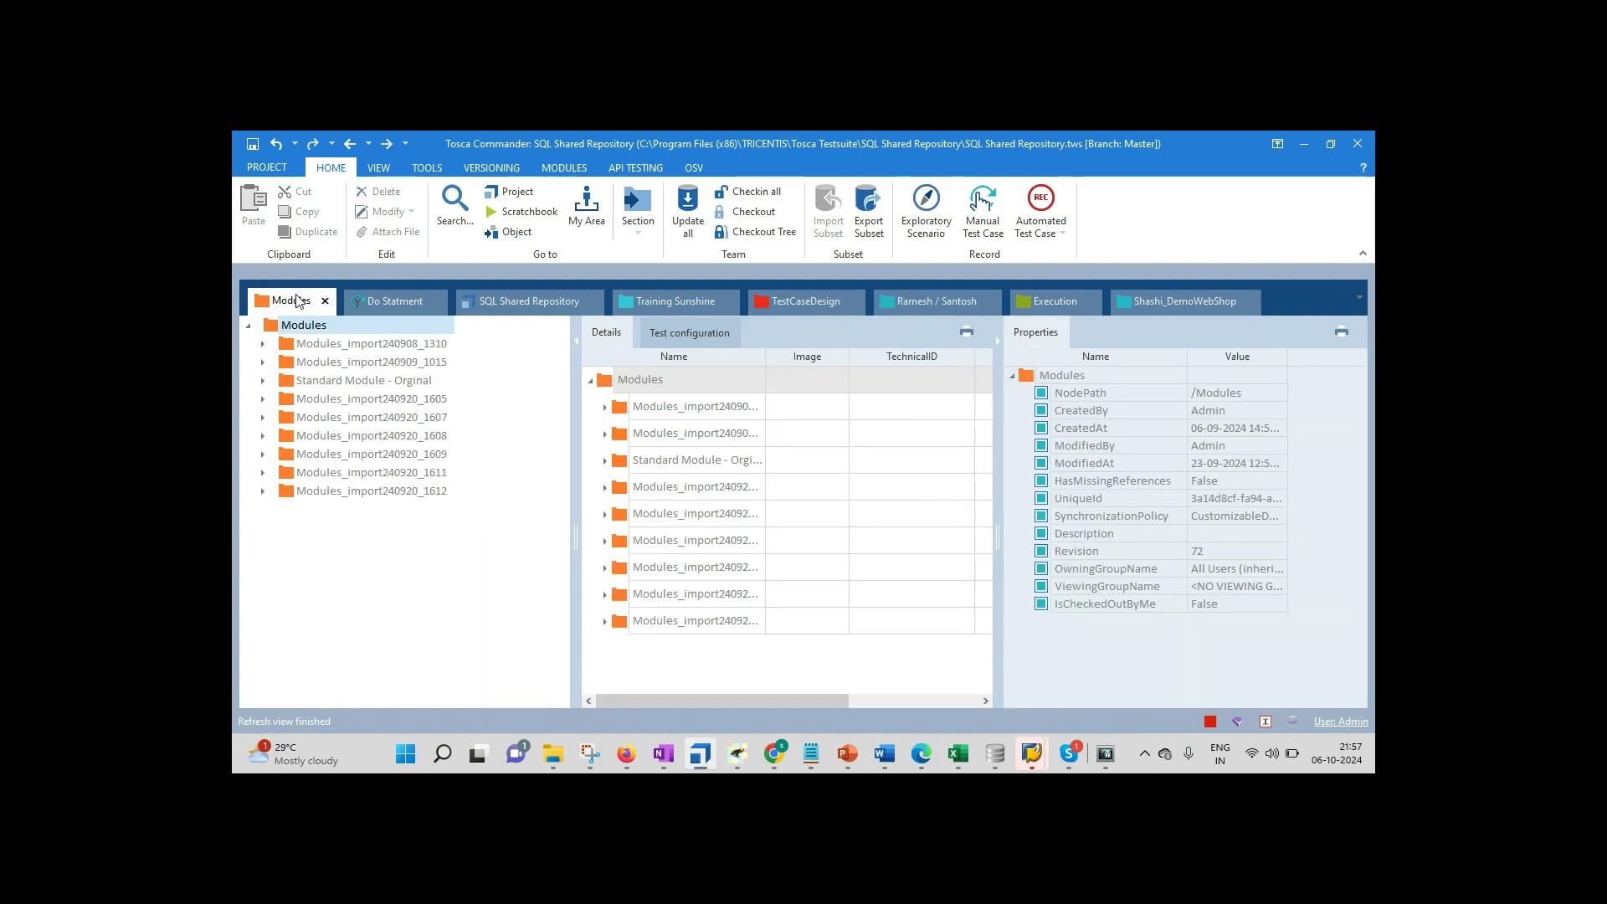
Step: In SQL Shared Repository, expand Standard modules › TBox XEngines › Html and show OpenUrl's Url and UseActiveTab parameters
left_click(802, 297)
left_click(509, 299)
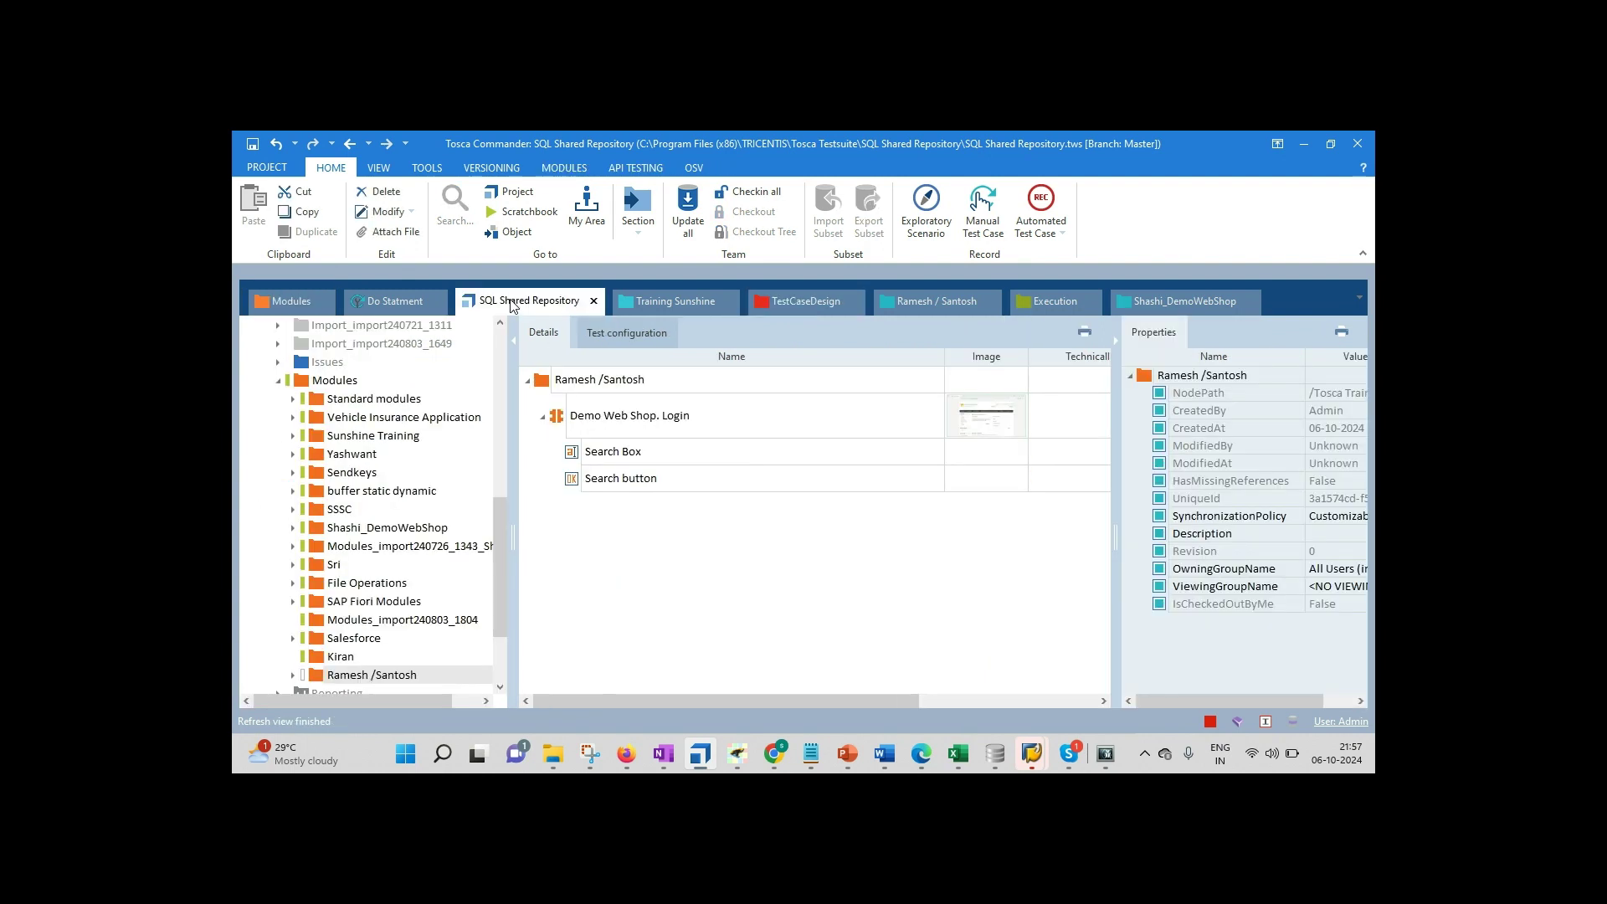
left_click(292, 399)
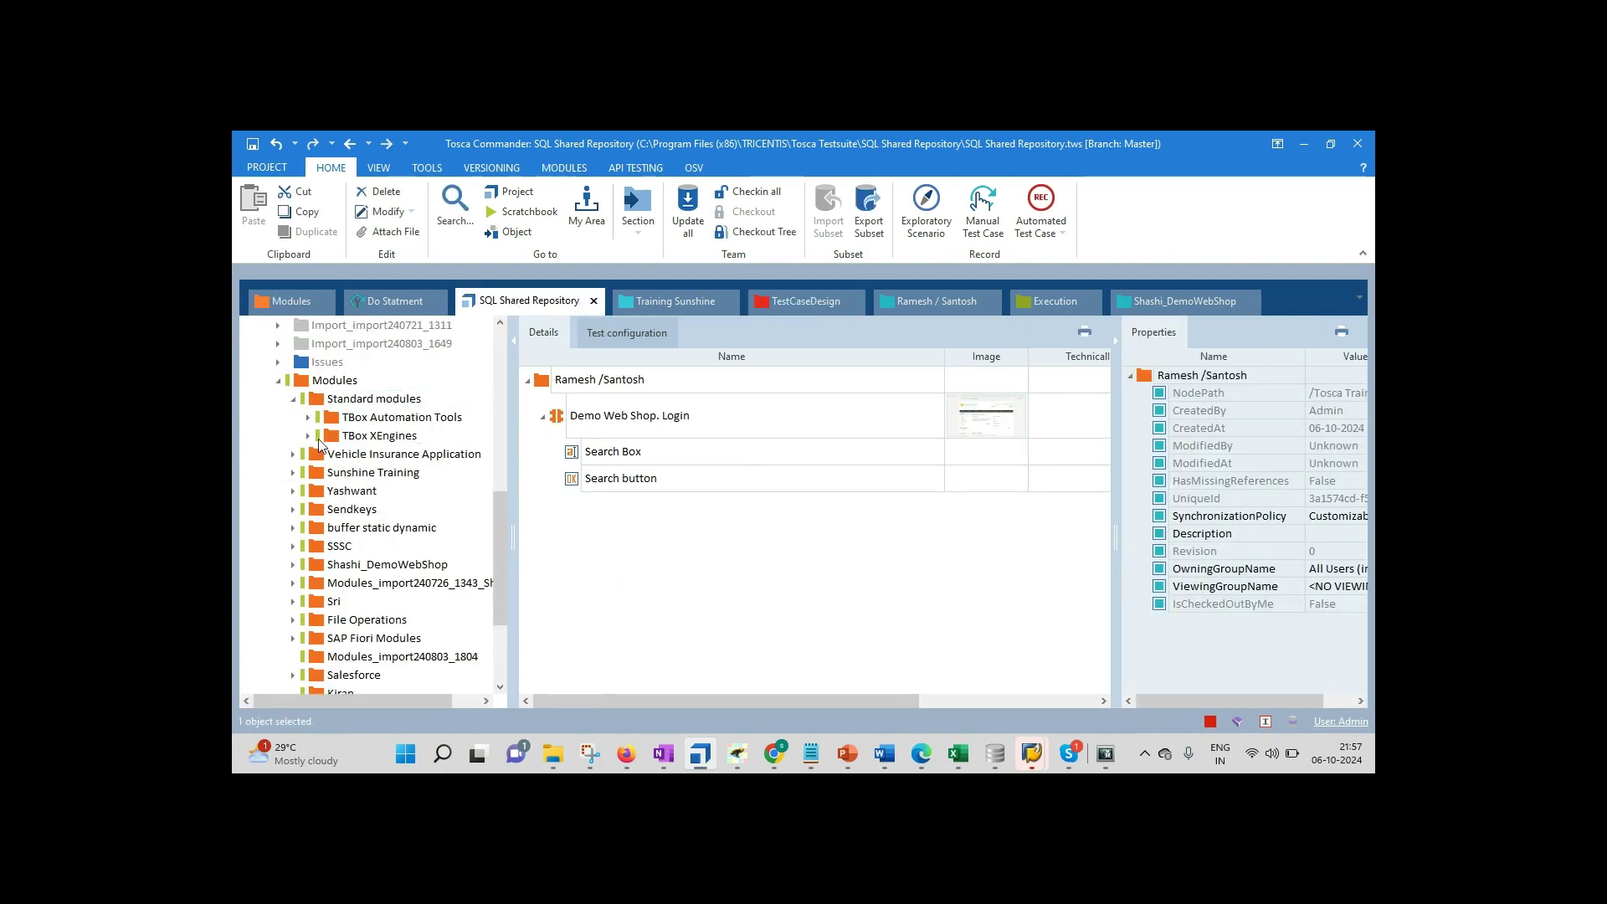
left_click(308, 435)
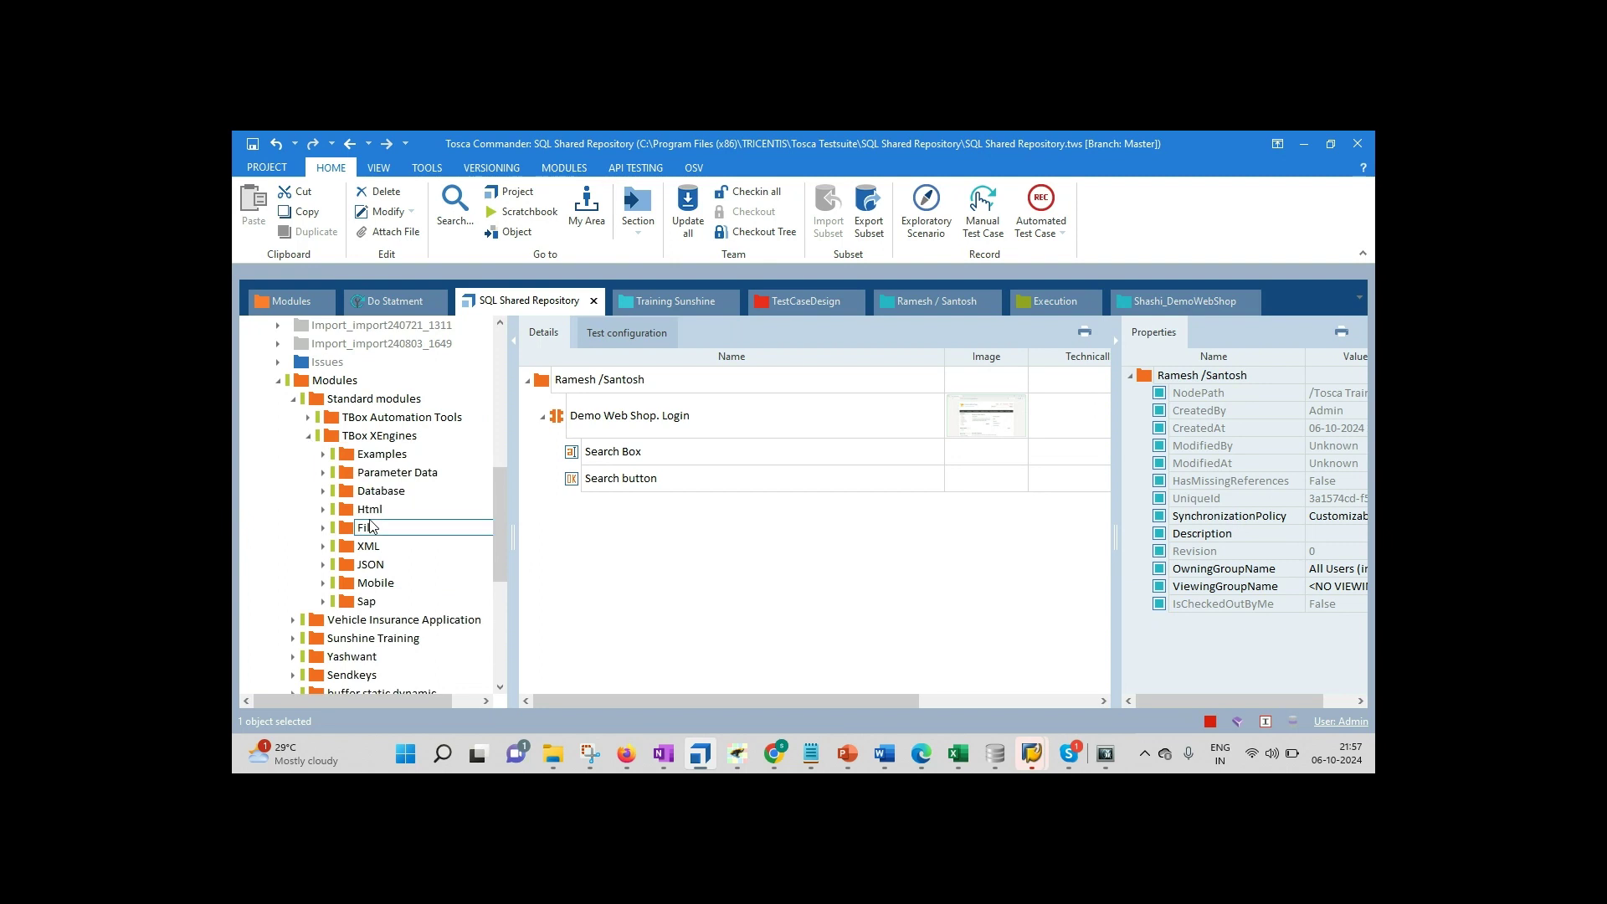
left_click(323, 509)
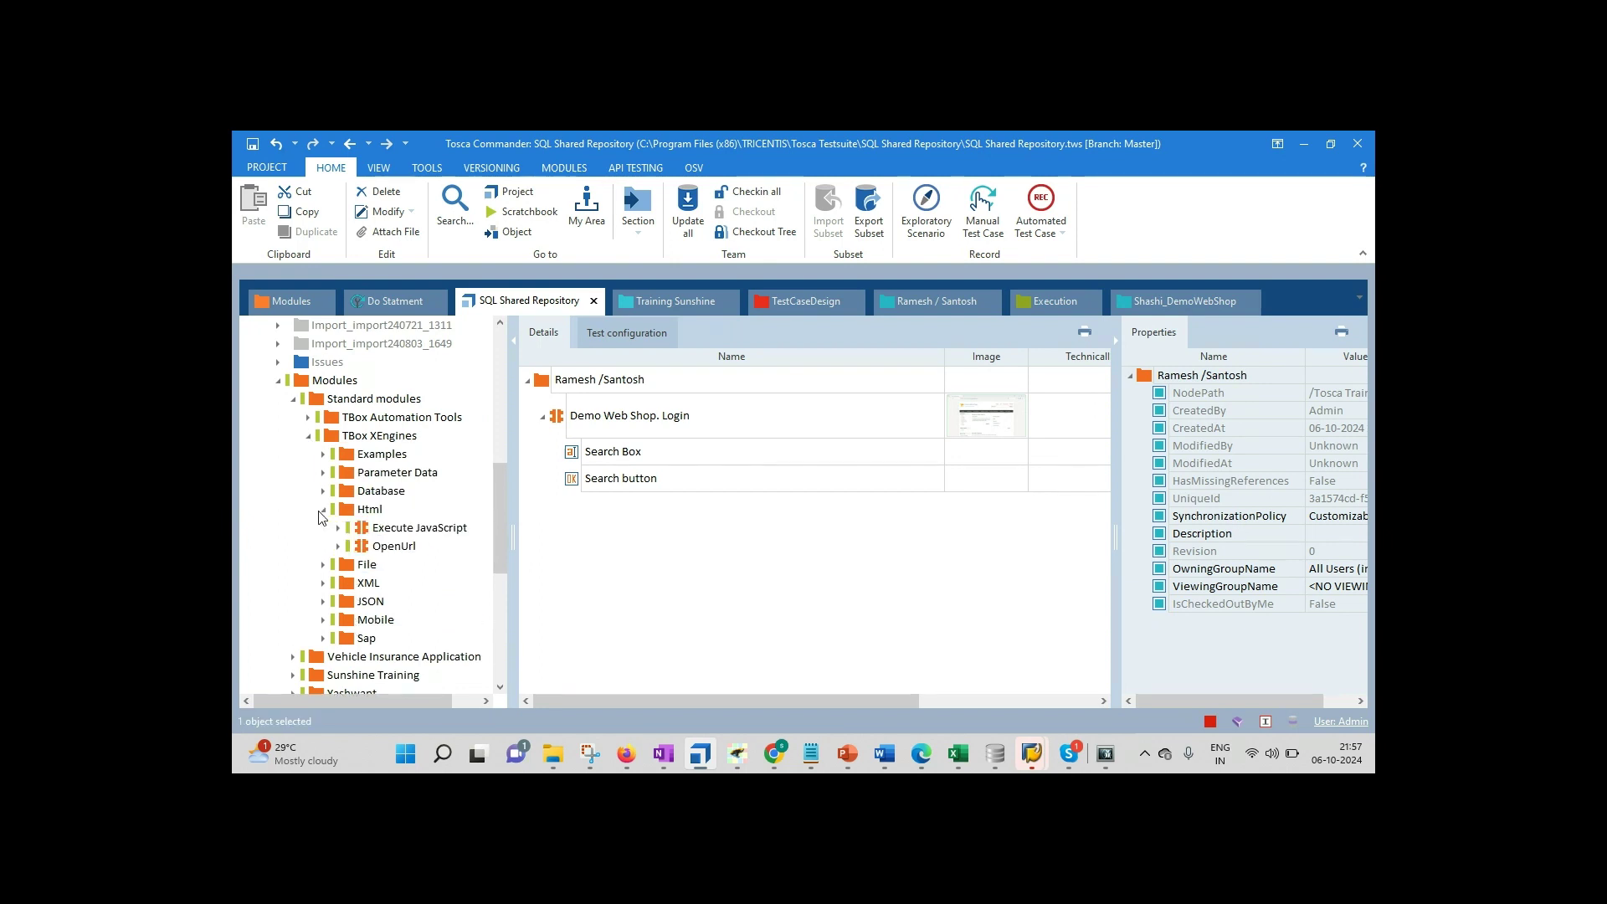
left_click(397, 548)
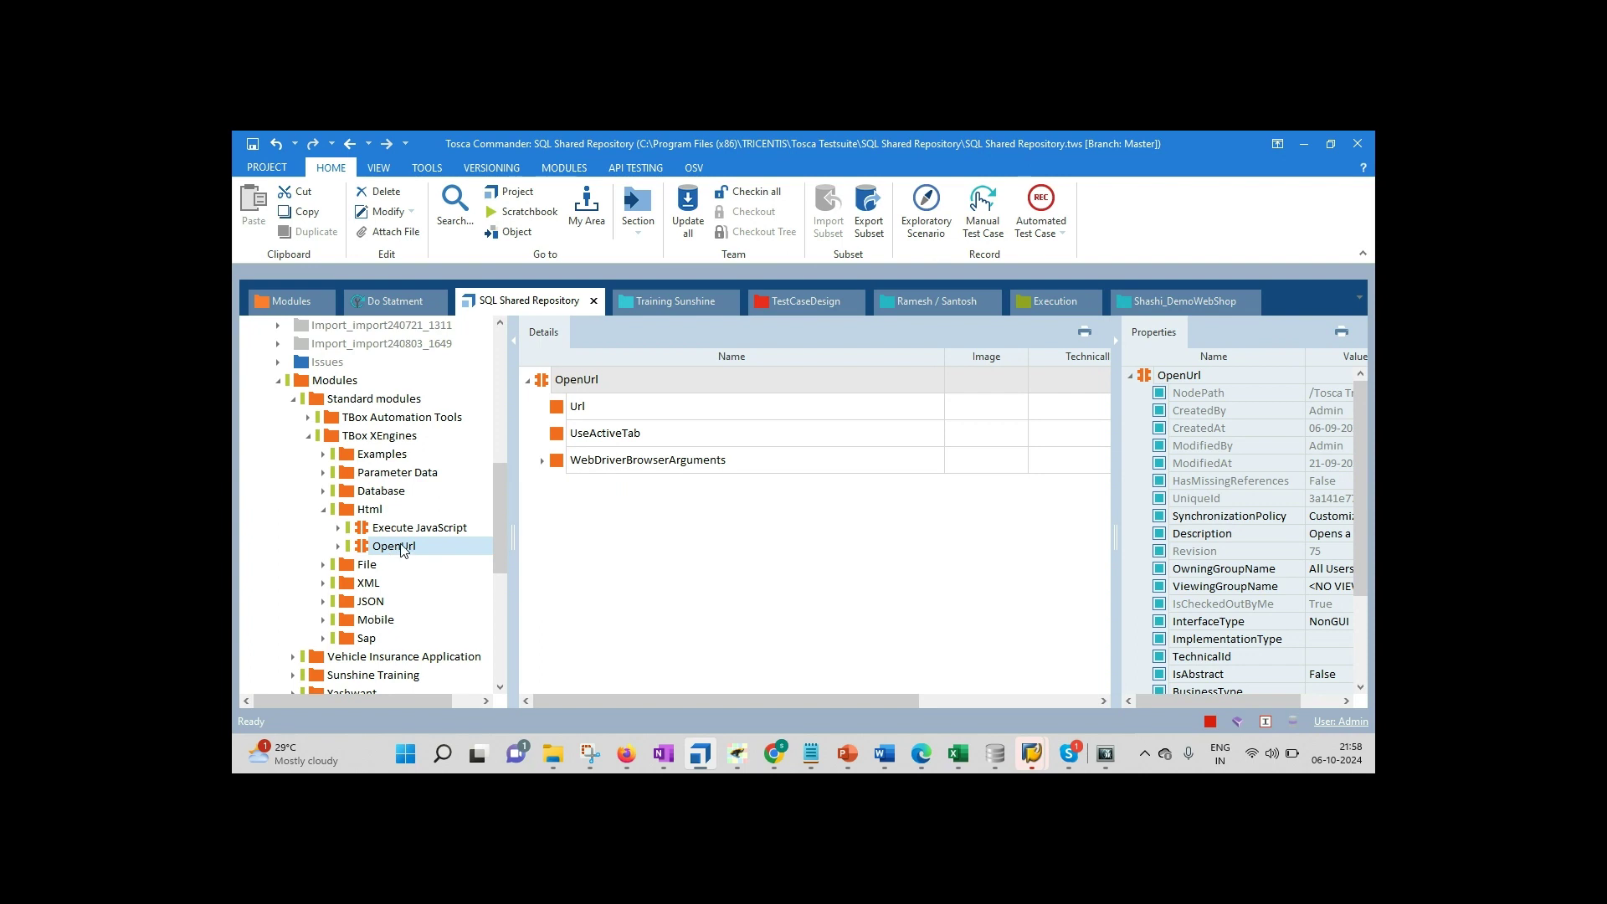
Step: Clear the text from the Demo Web Shop search box in Firefox
left_click(641, 757)
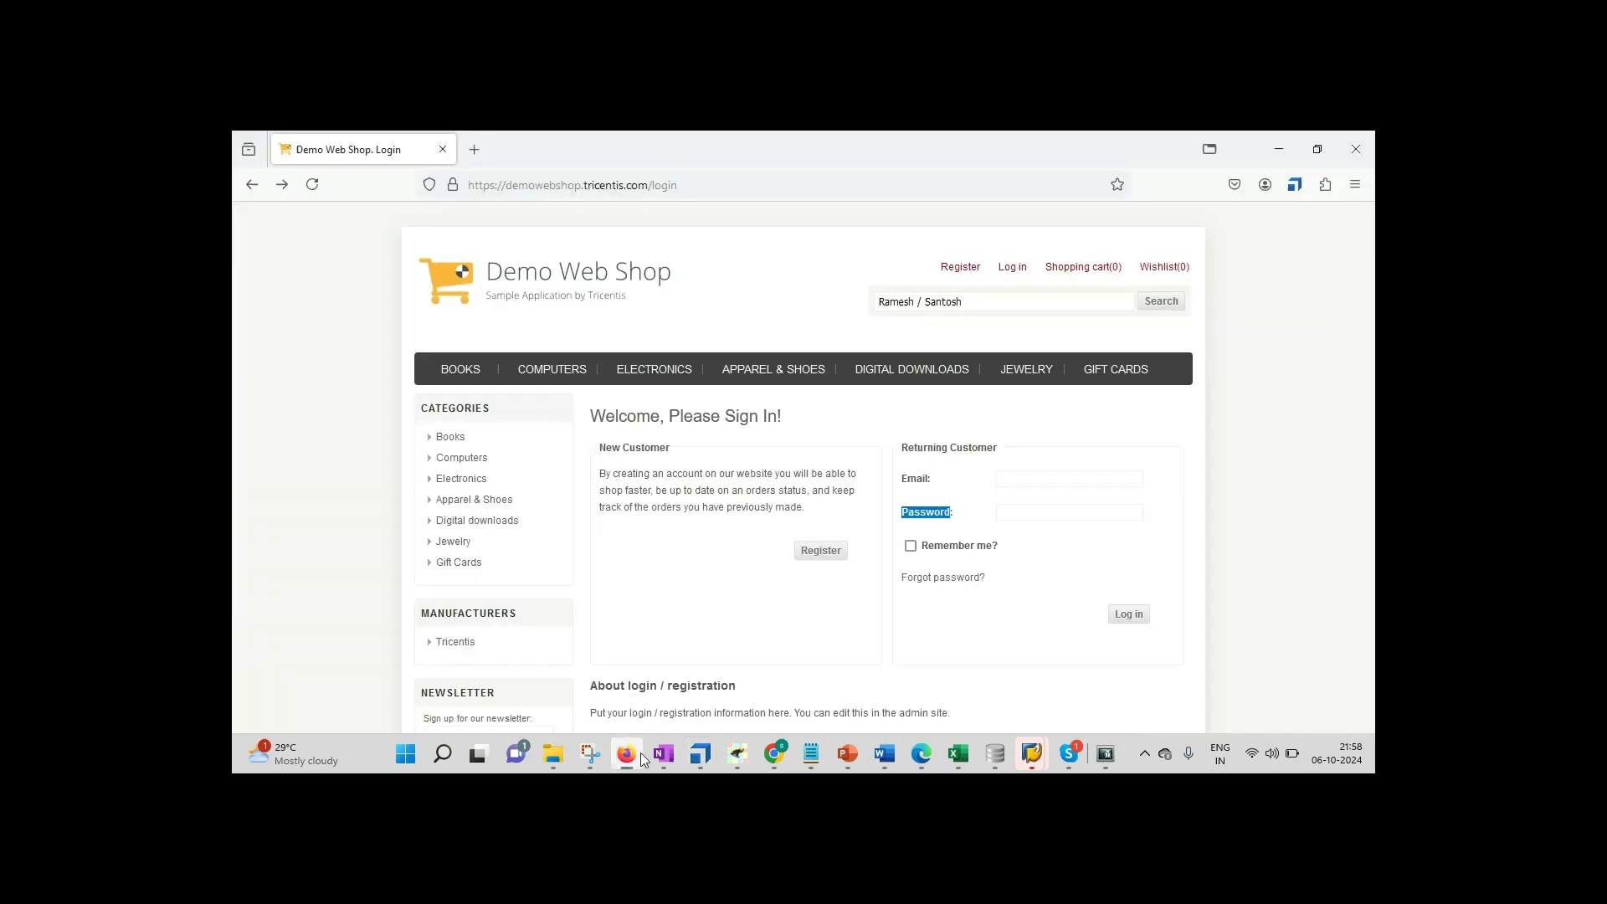
triple_click(976, 301)
key("BackSpace")
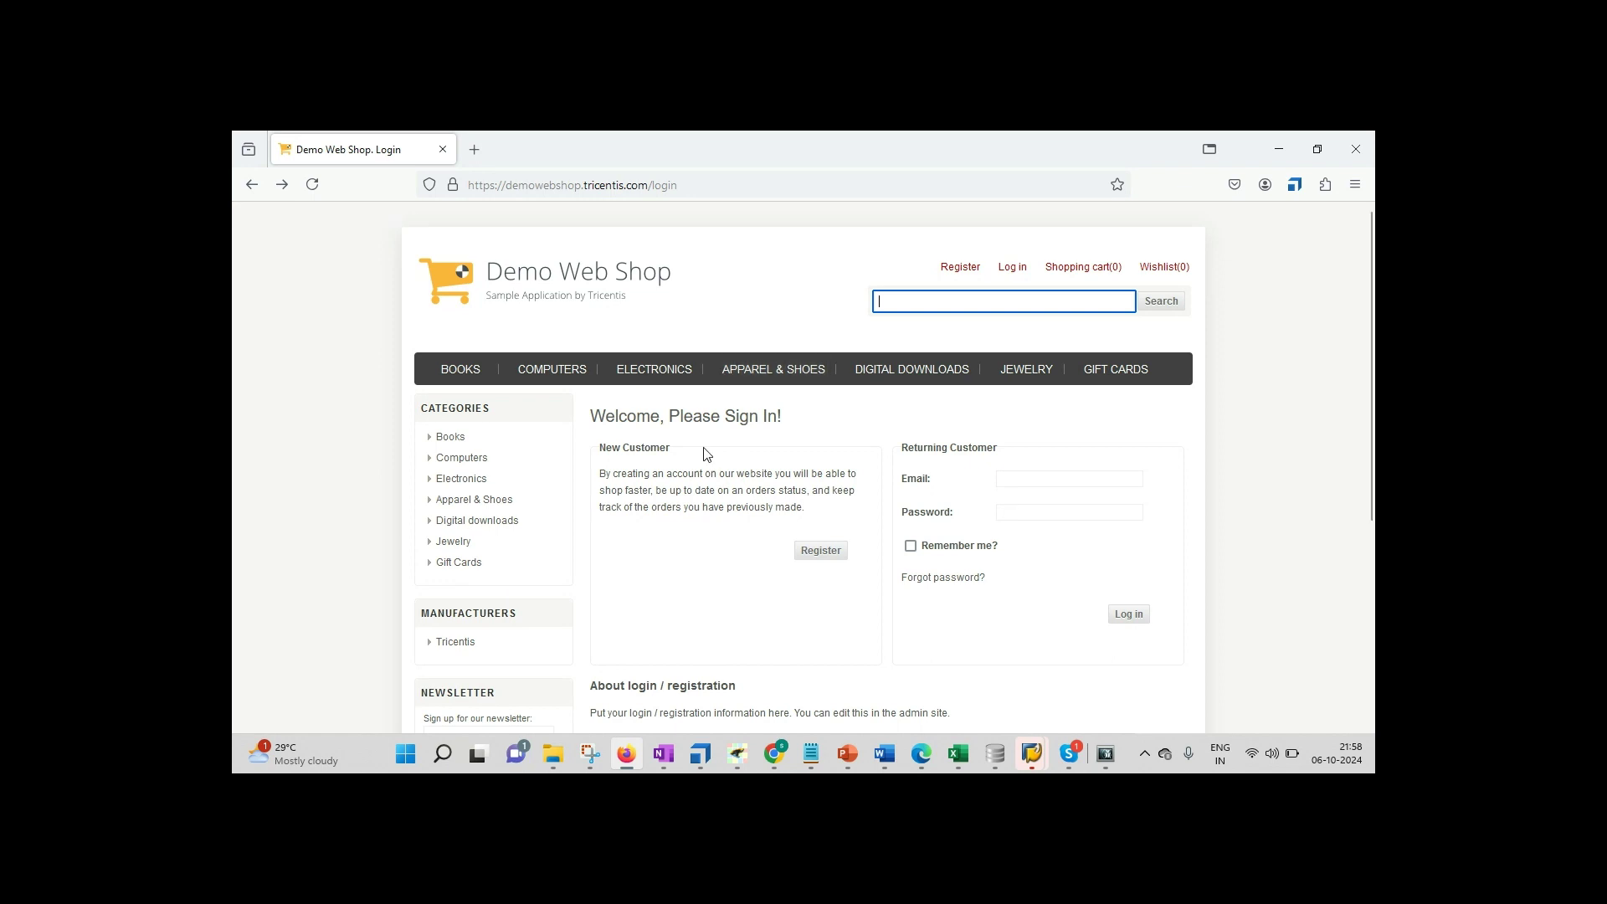
Step: Drag the OpenUrl module into the Search test case as a new step
left_click(702, 753)
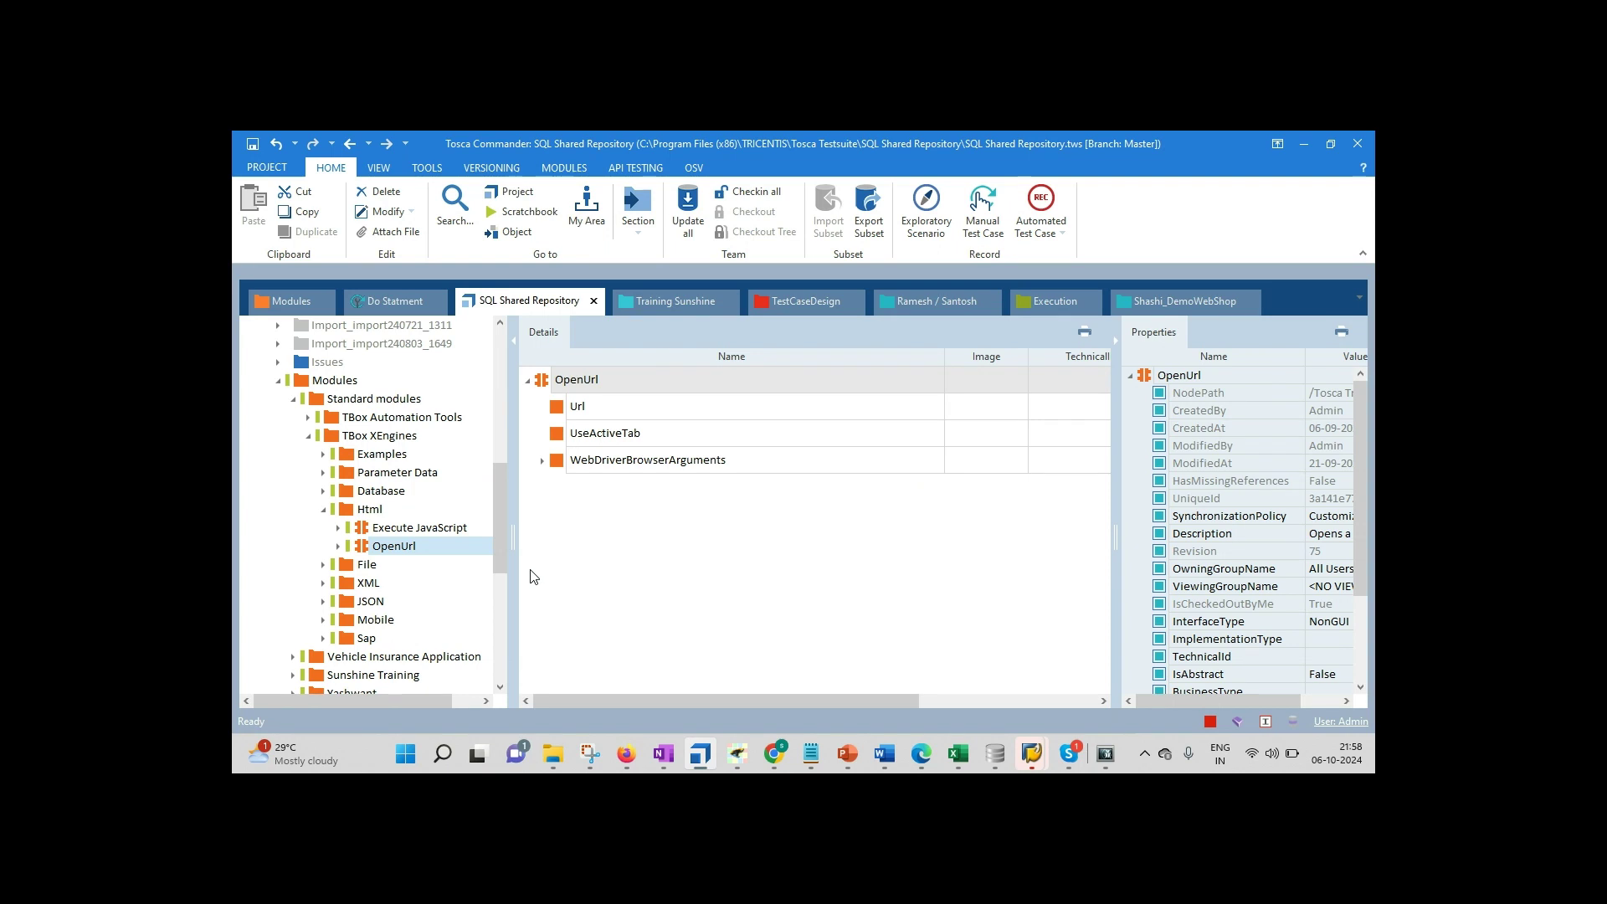
left_click(422, 548)
left_click_drag(362, 554, 314, 346)
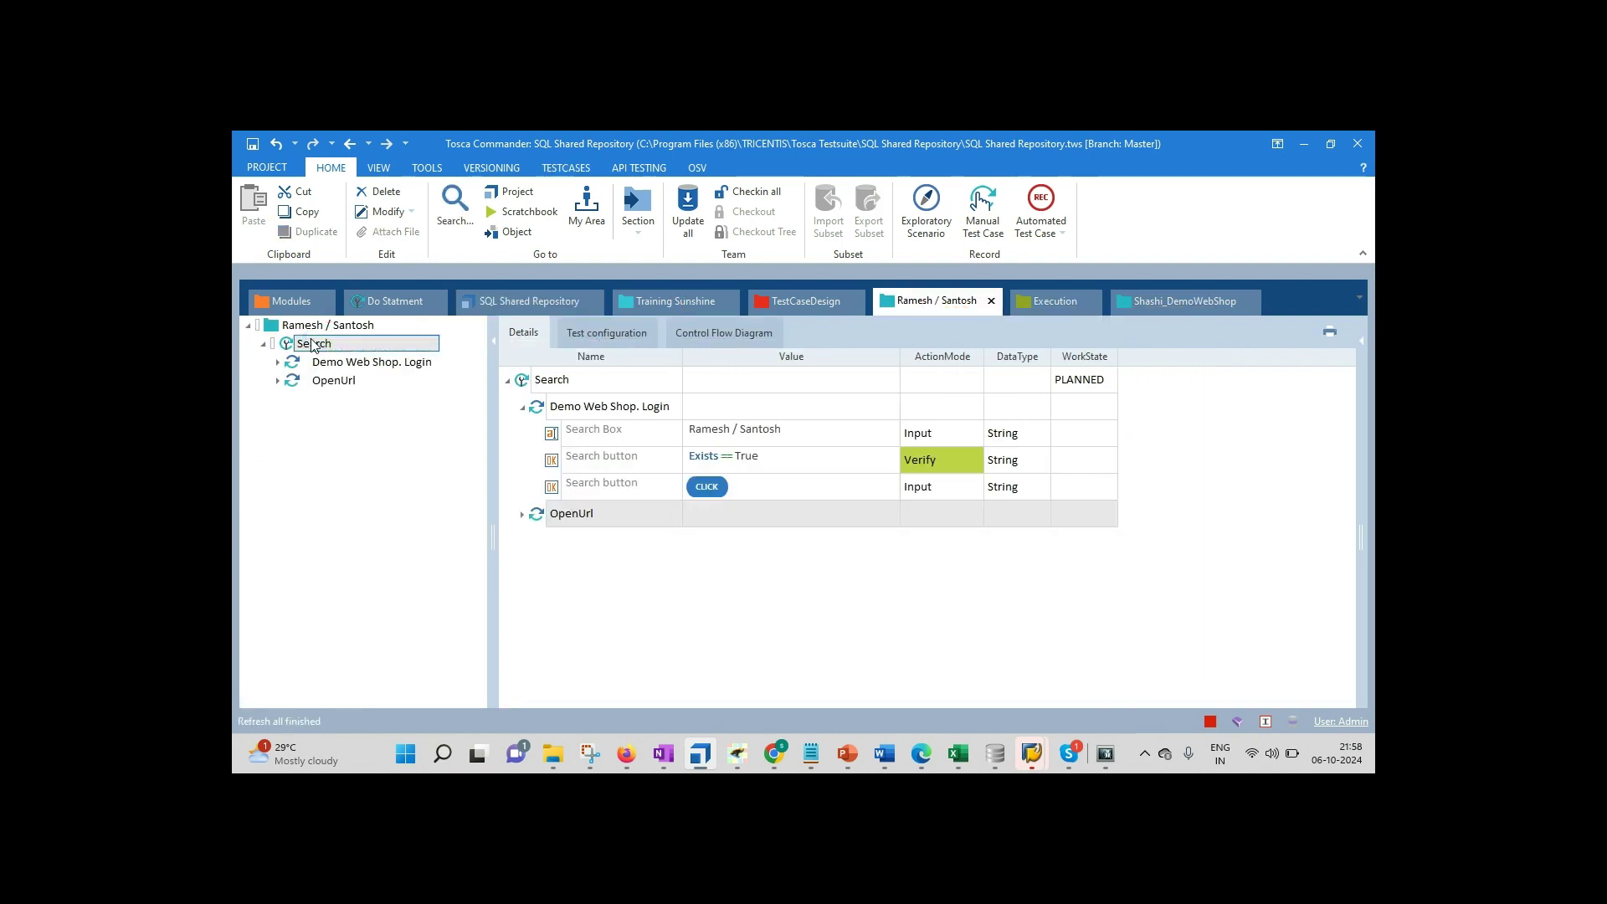
Step: Move the OpenUrl step above Demo Web Shop. Login and edit its UseActiveTab value
left_click(297, 384)
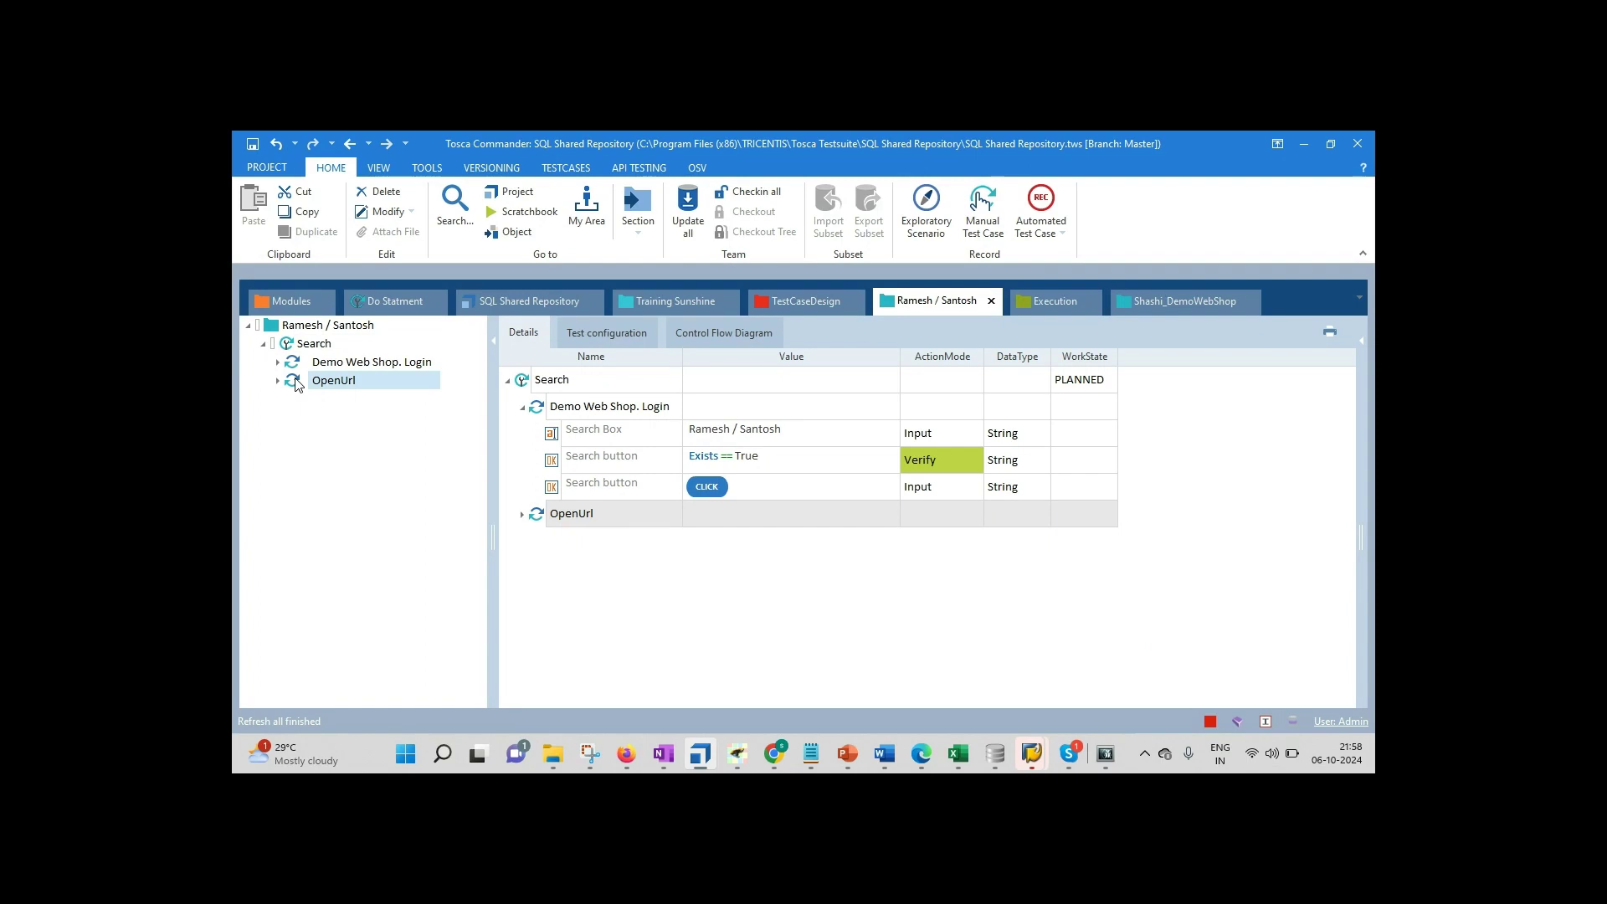
left_click_drag(295, 383, 294, 362)
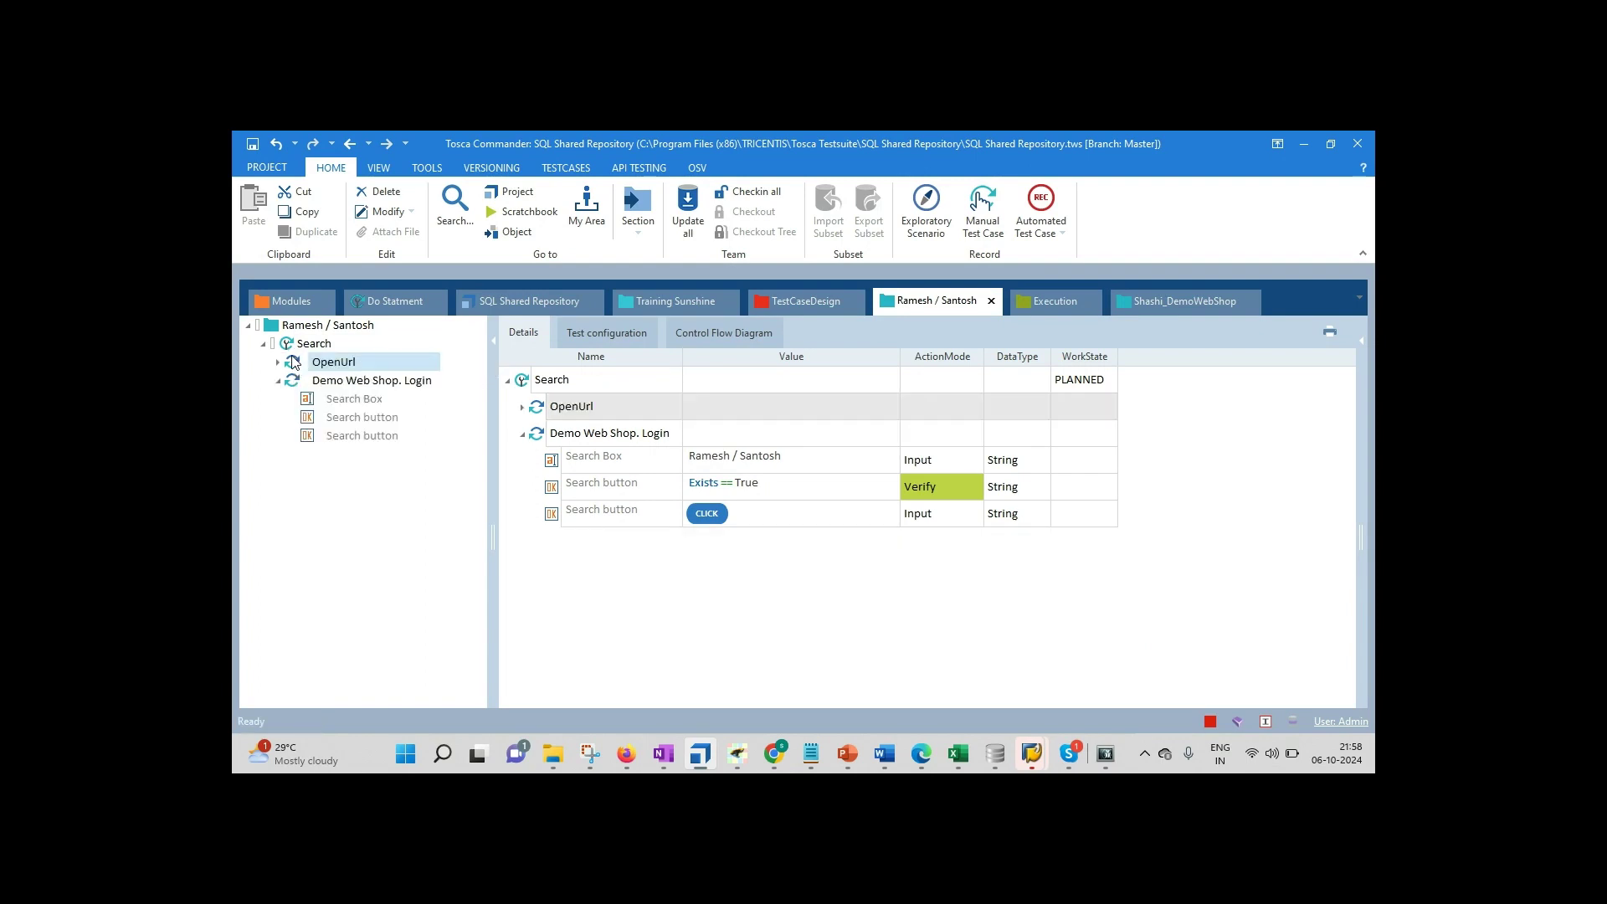
left_click(277, 362)
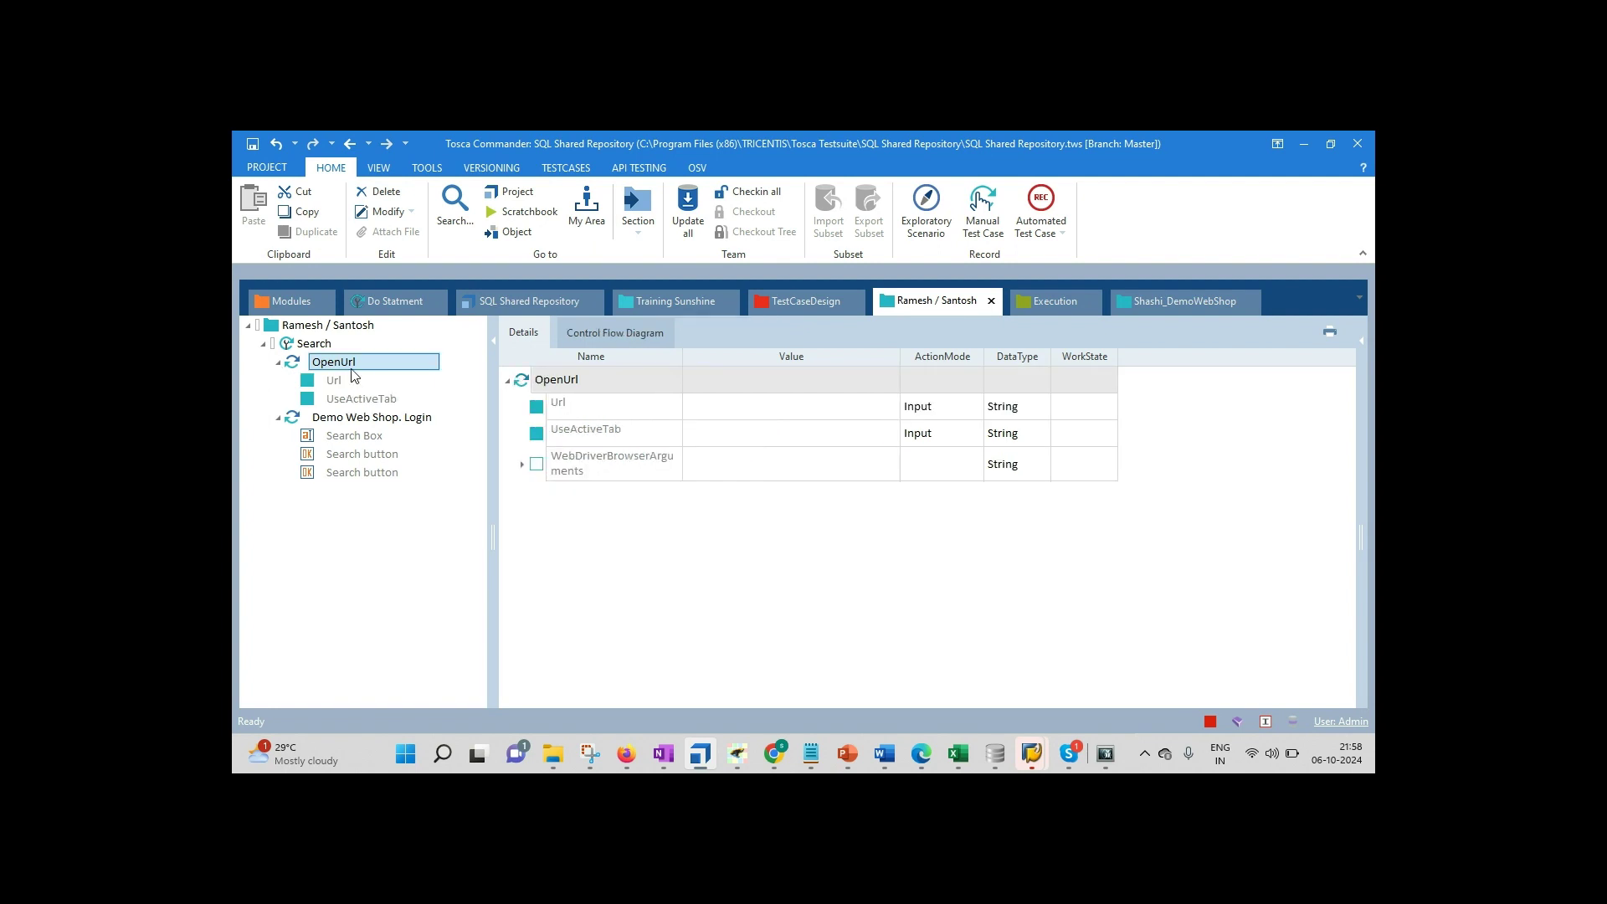
left_click(755, 439)
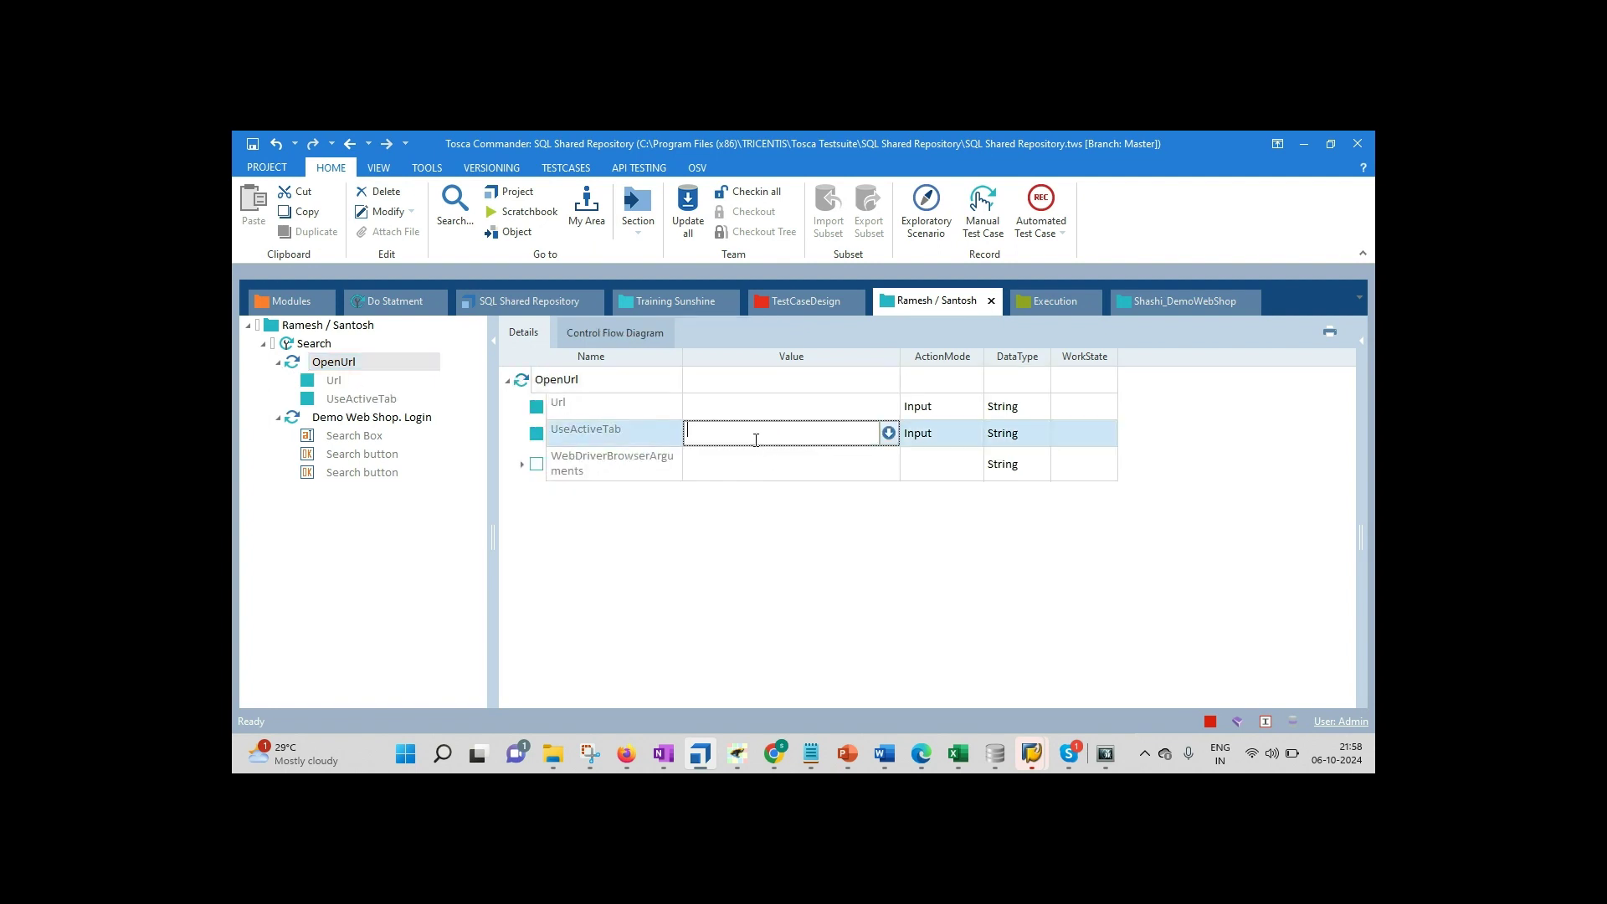
left_click(626, 753)
left_click(738, 185)
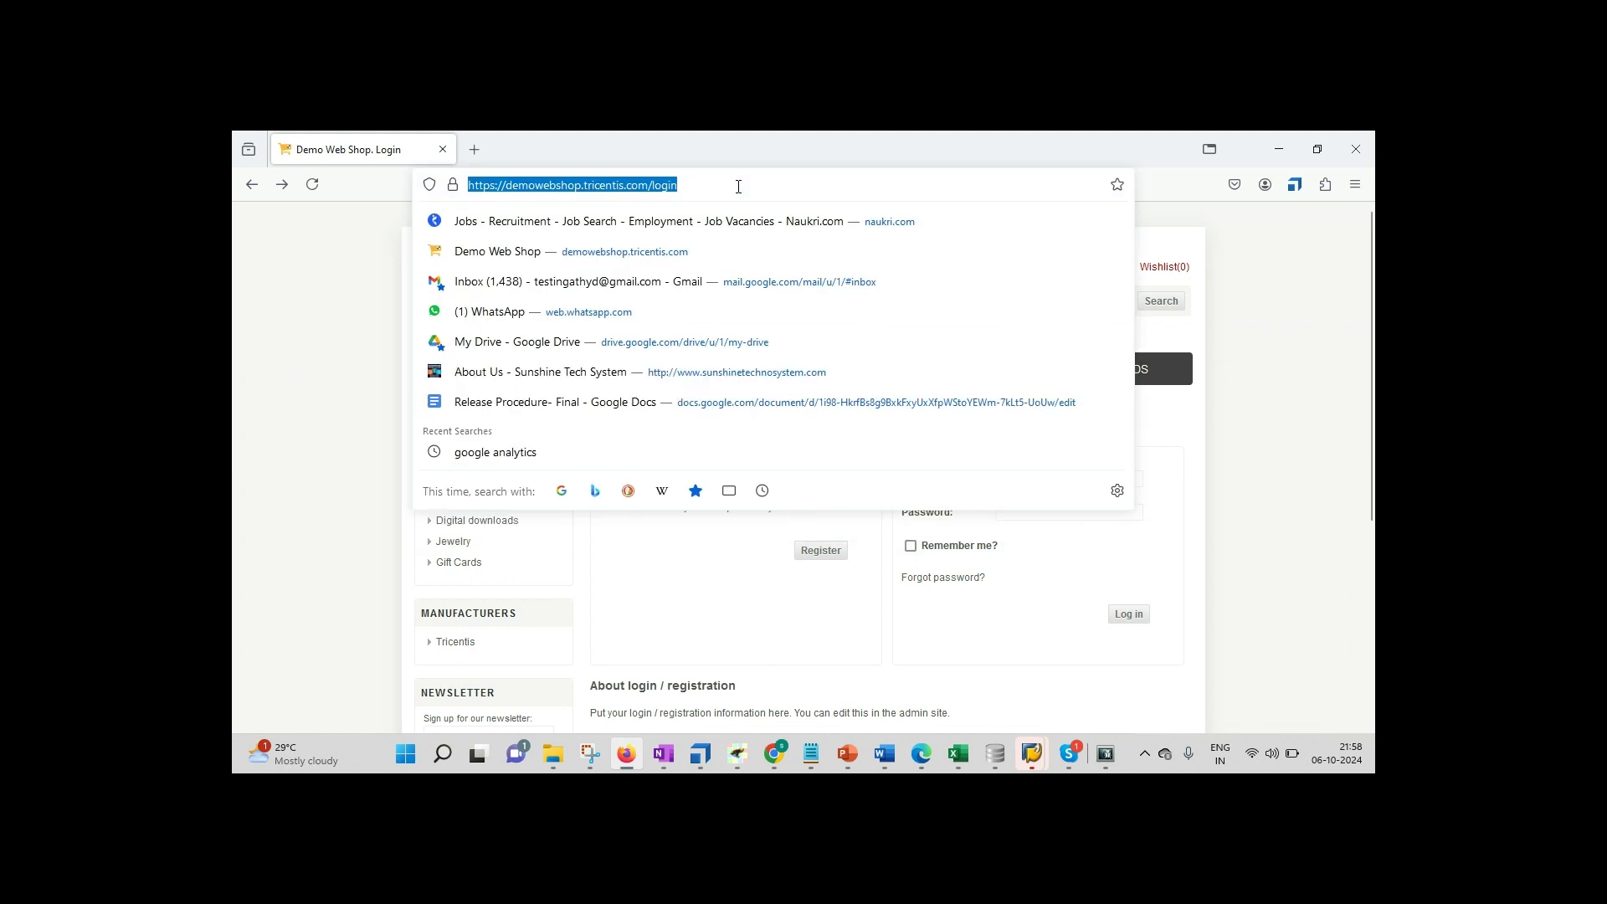
left_click(1266, 251)
left_click(1269, 139)
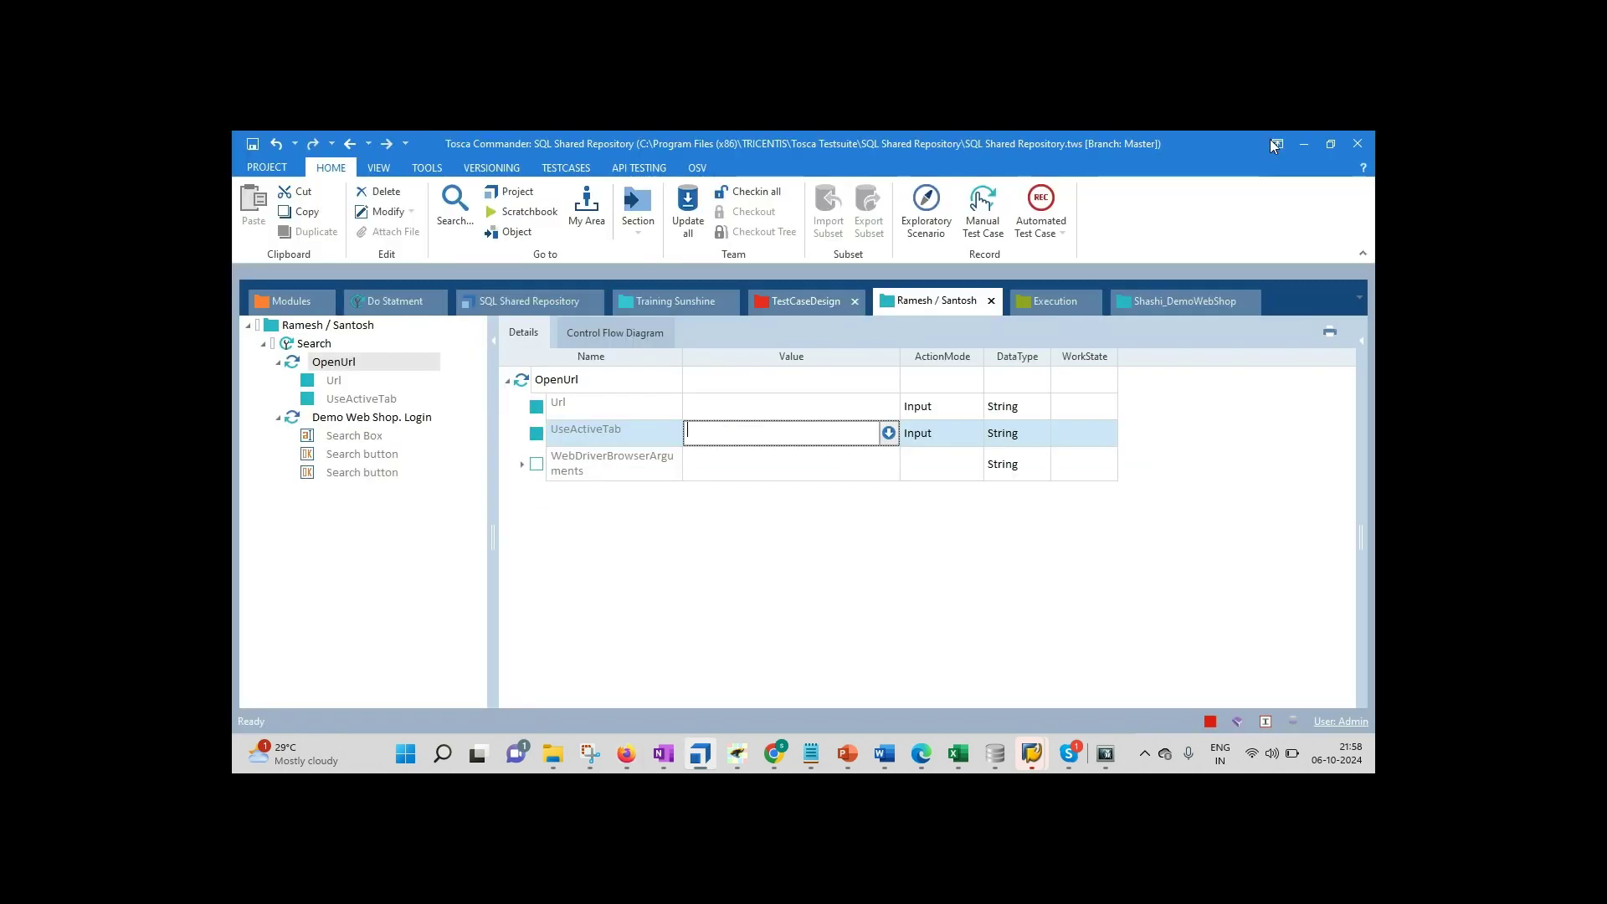
type("/login")
left_click(728, 505)
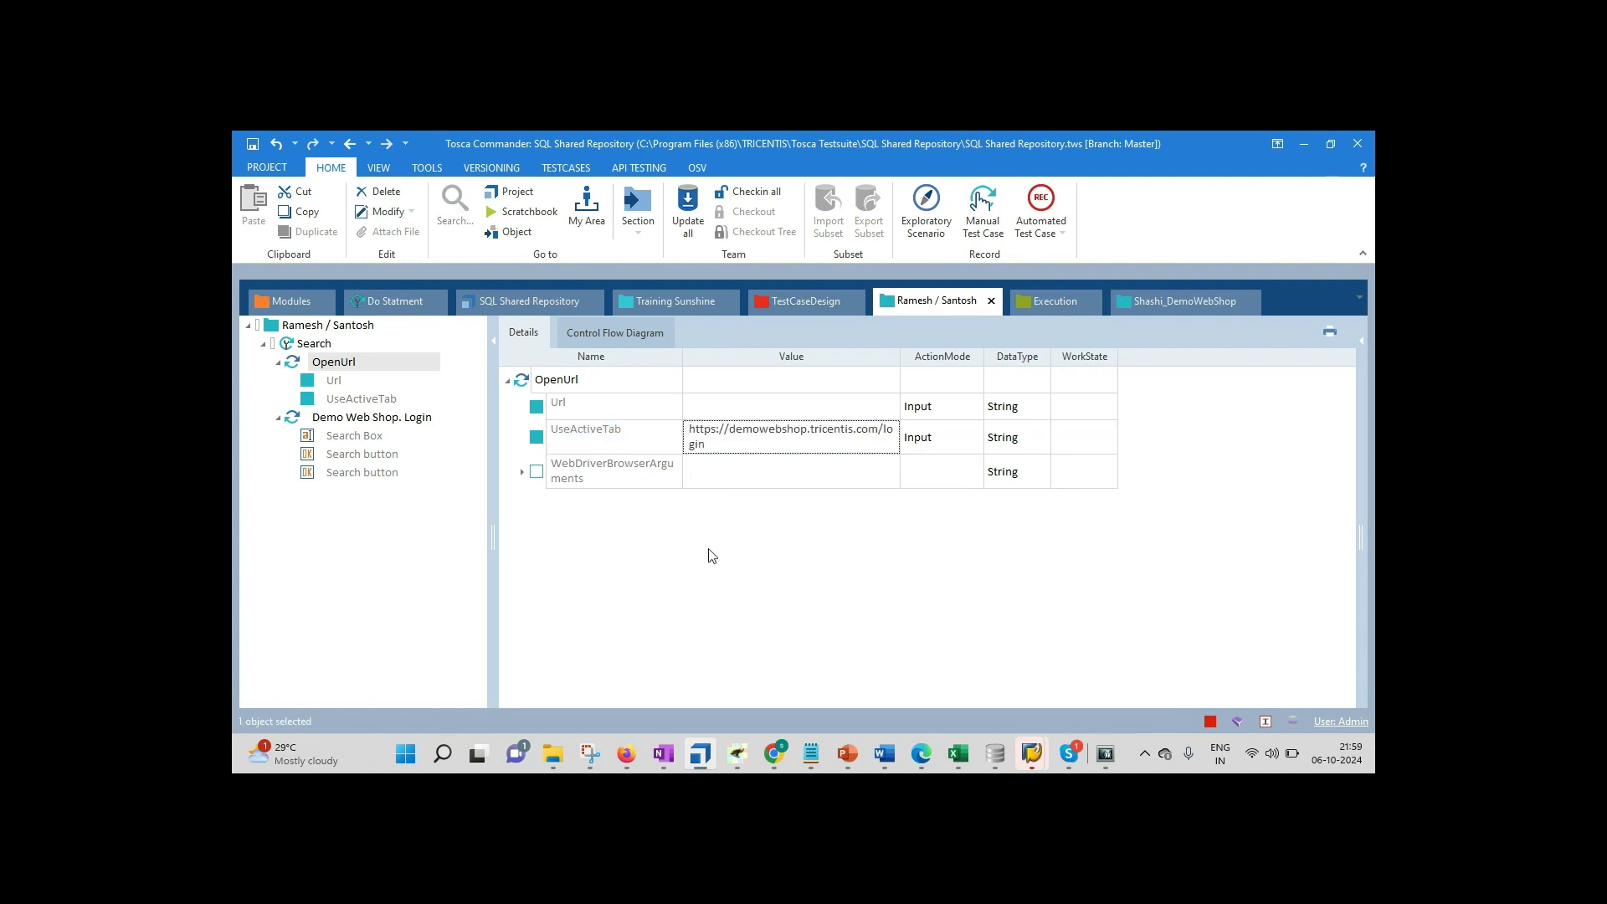
left_click(627, 767)
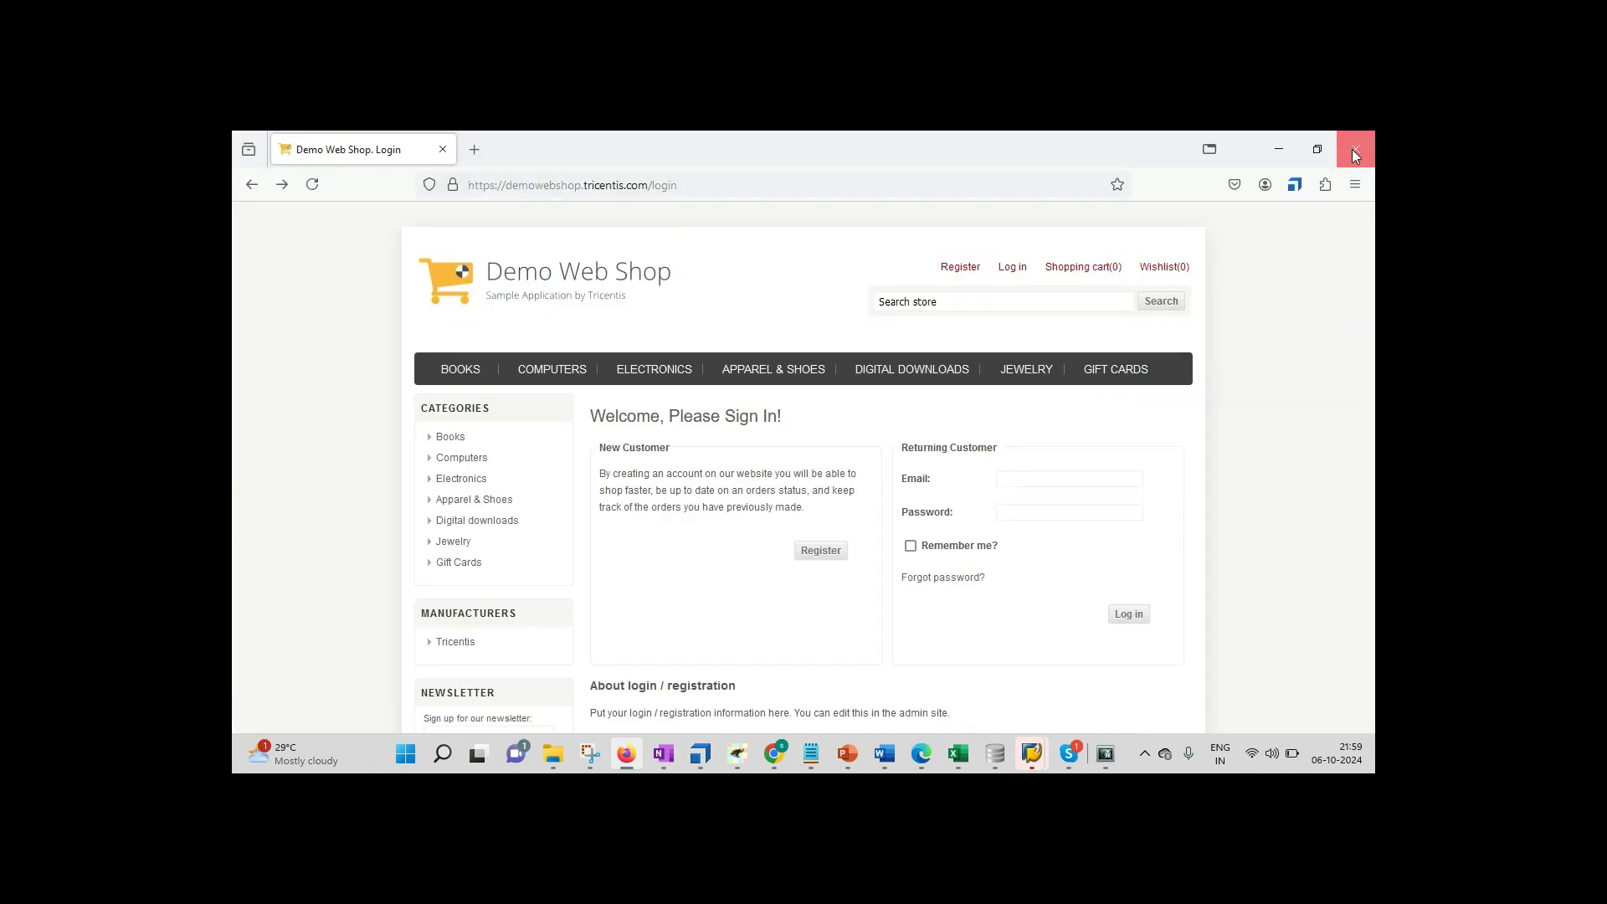
left_click(1355, 154)
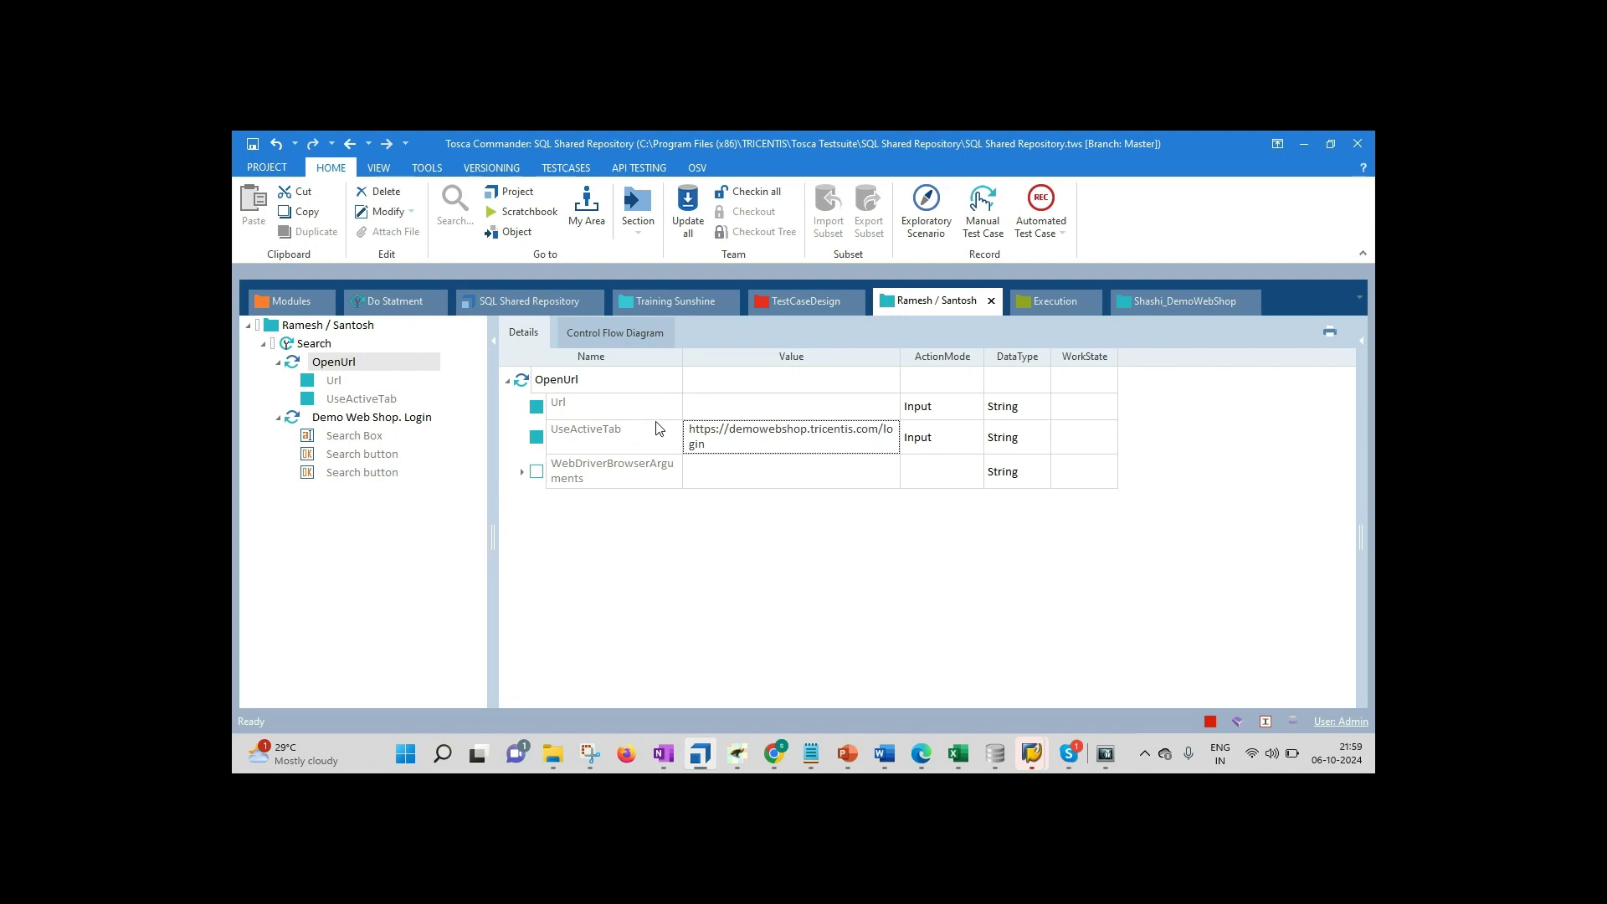
Step: Review the Search test case's Test_URL_ configuration parameter, then bring up the test case's actions
left_click(315, 344)
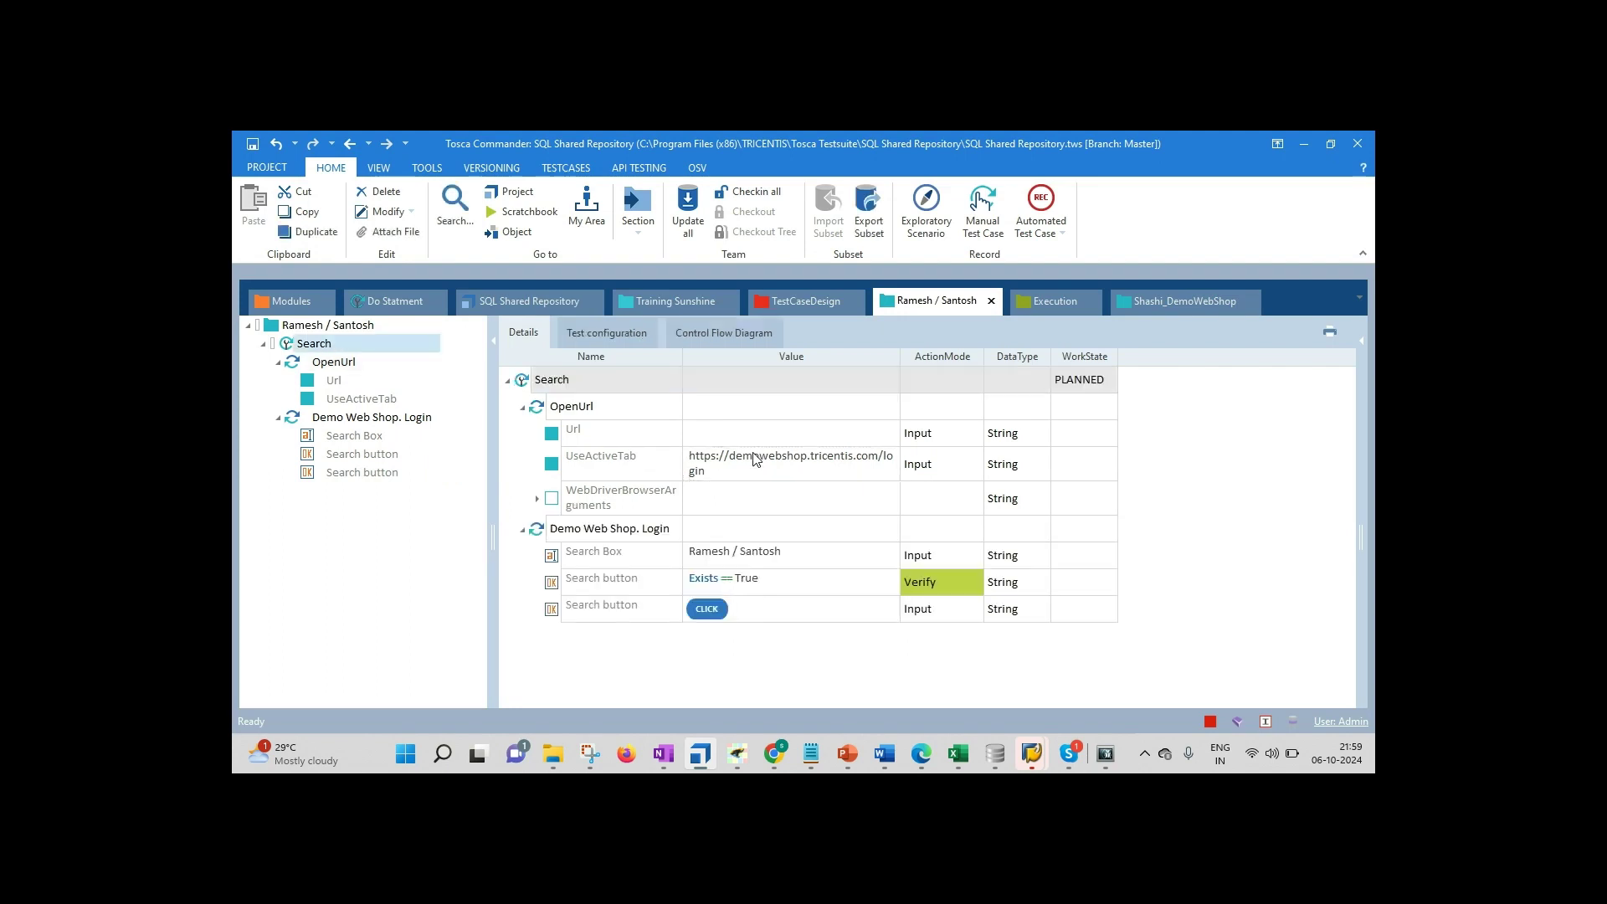
left_click(607, 334)
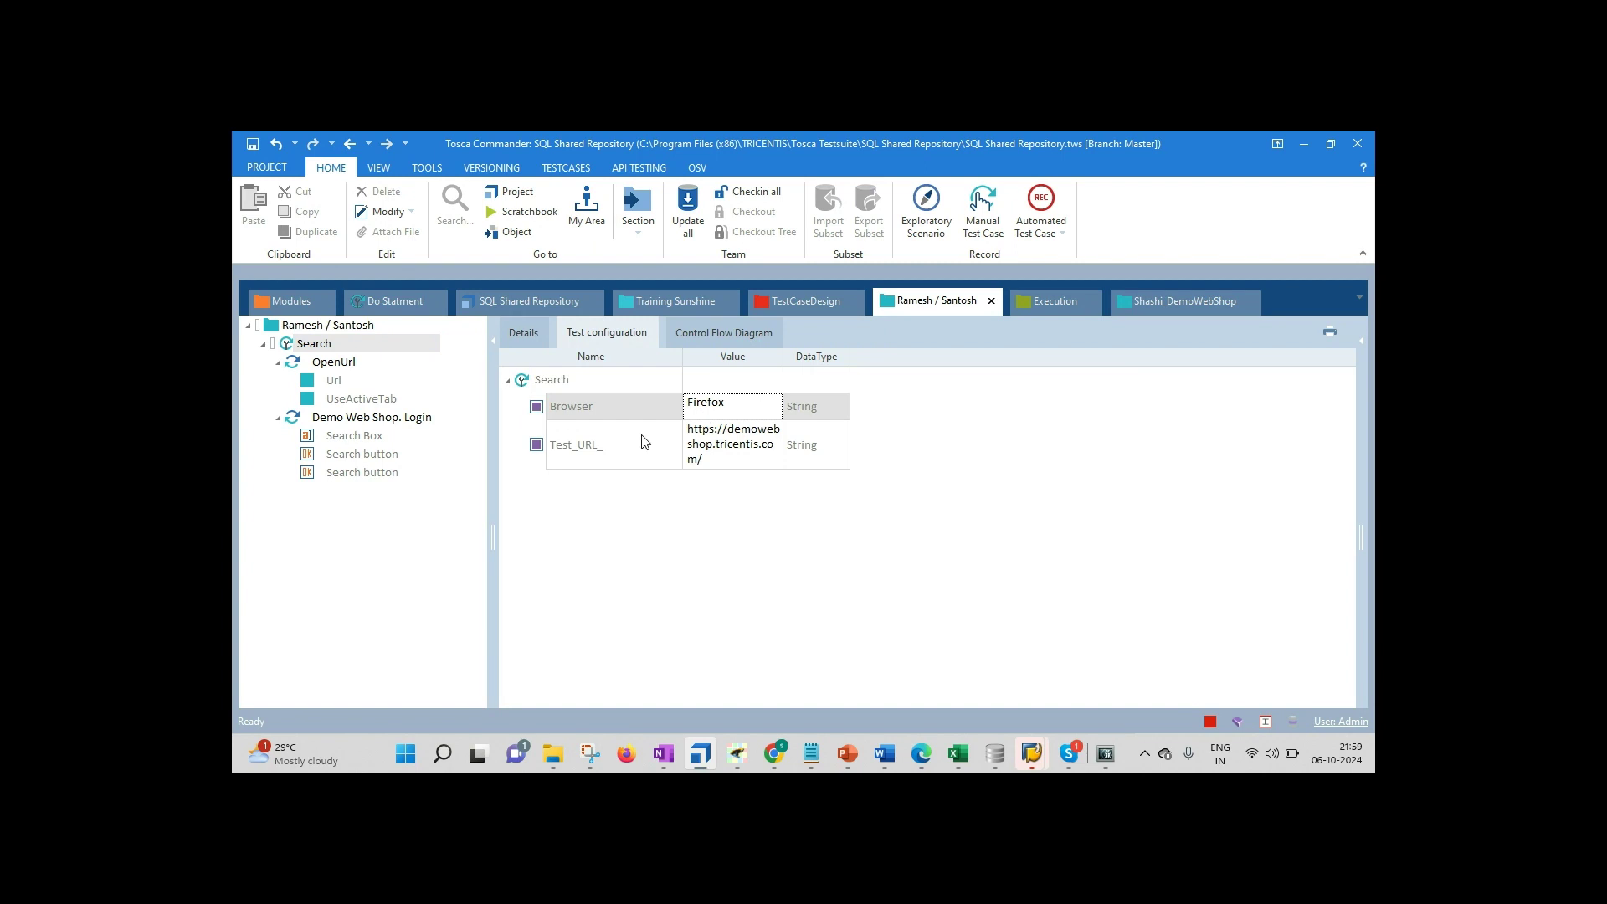
left_click(590, 443)
right_click(590, 440)
left_click(536, 523)
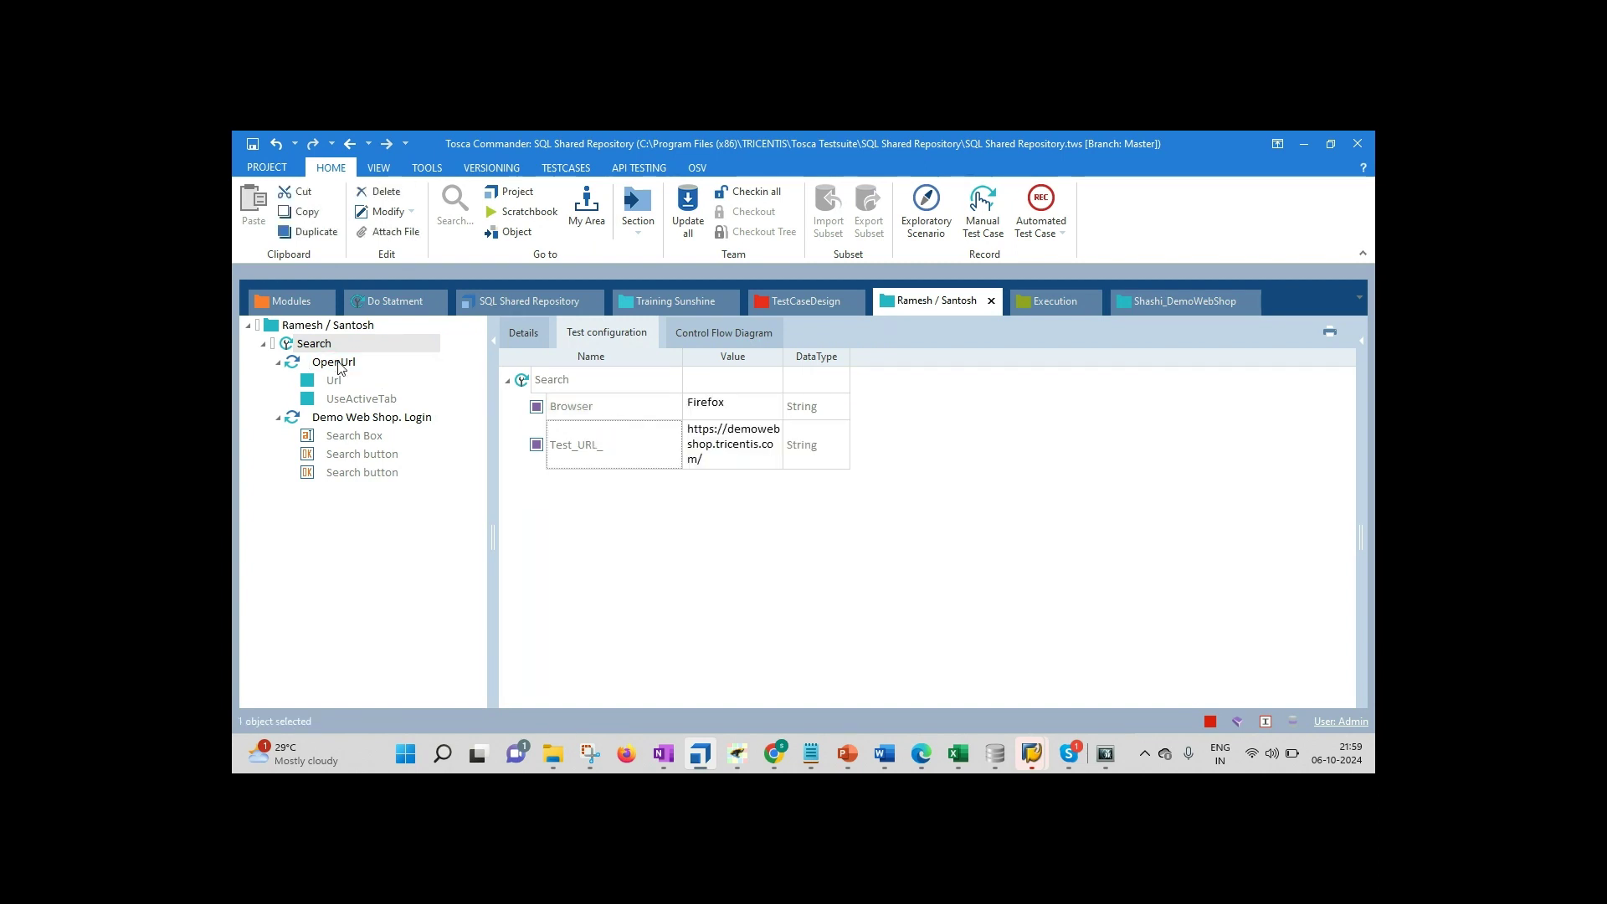
left_click(512, 343)
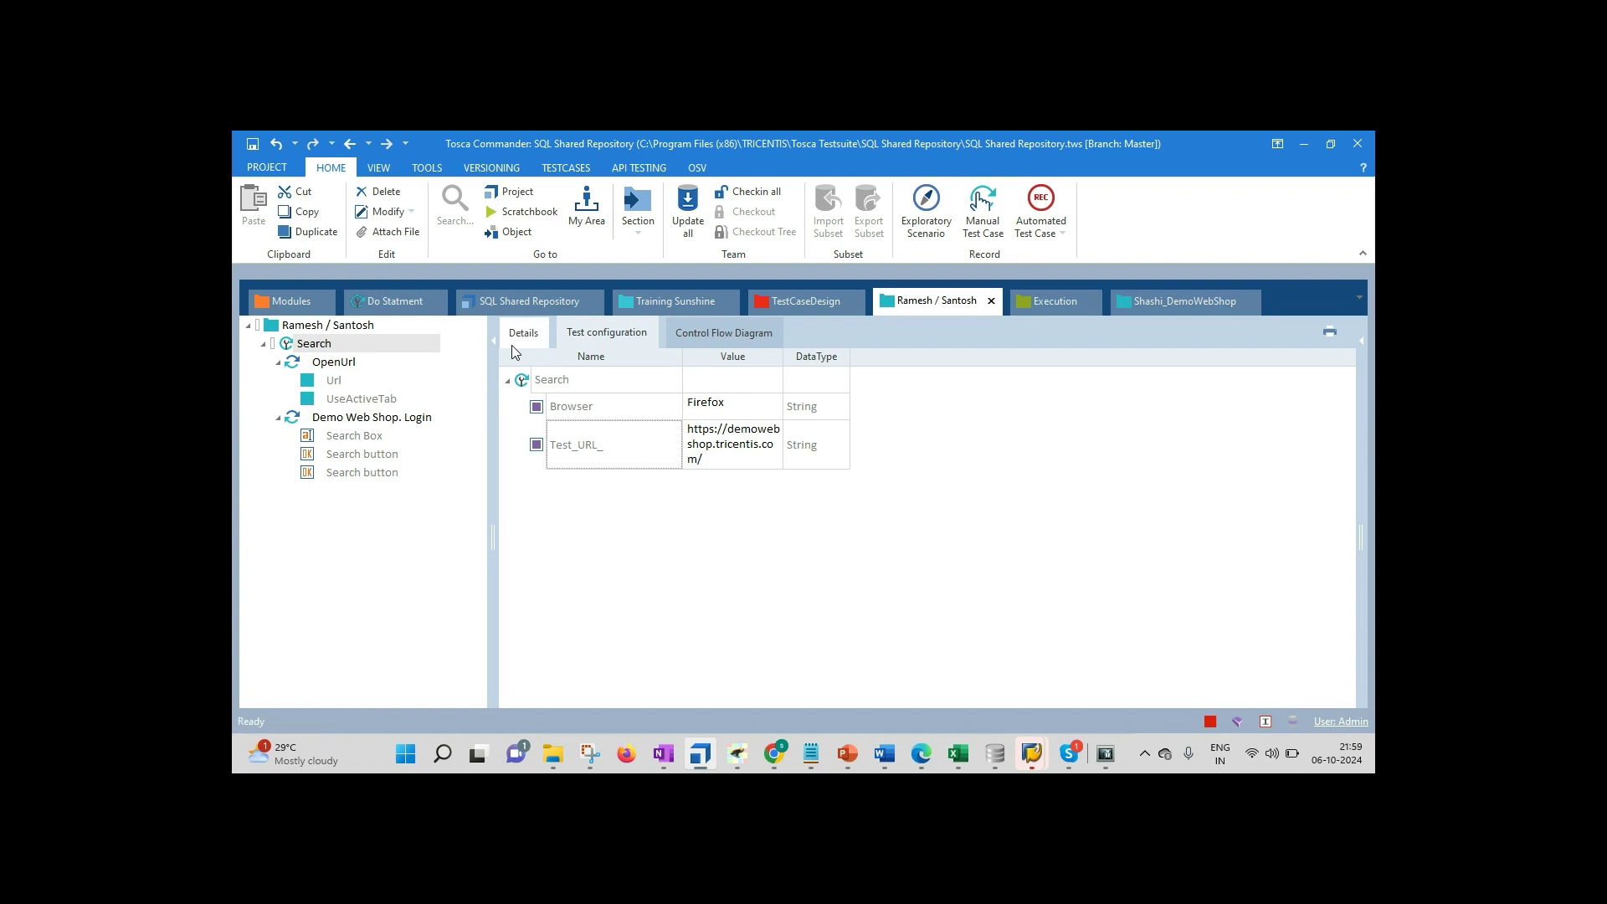
left_click(338, 365)
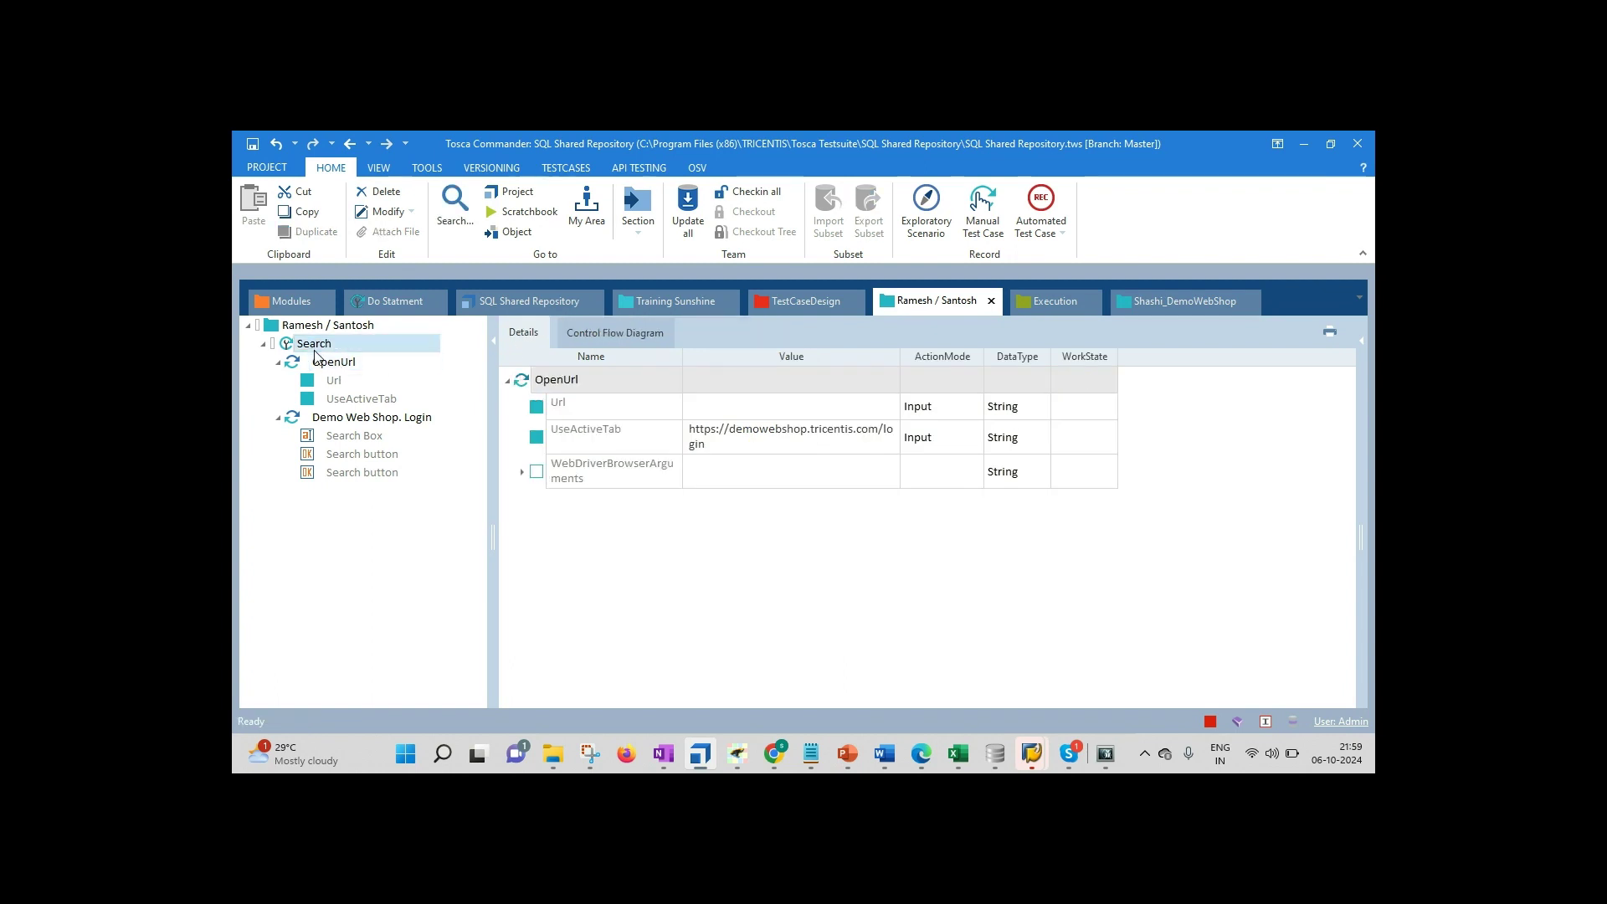
left_click(315, 345)
right_click(315, 335)
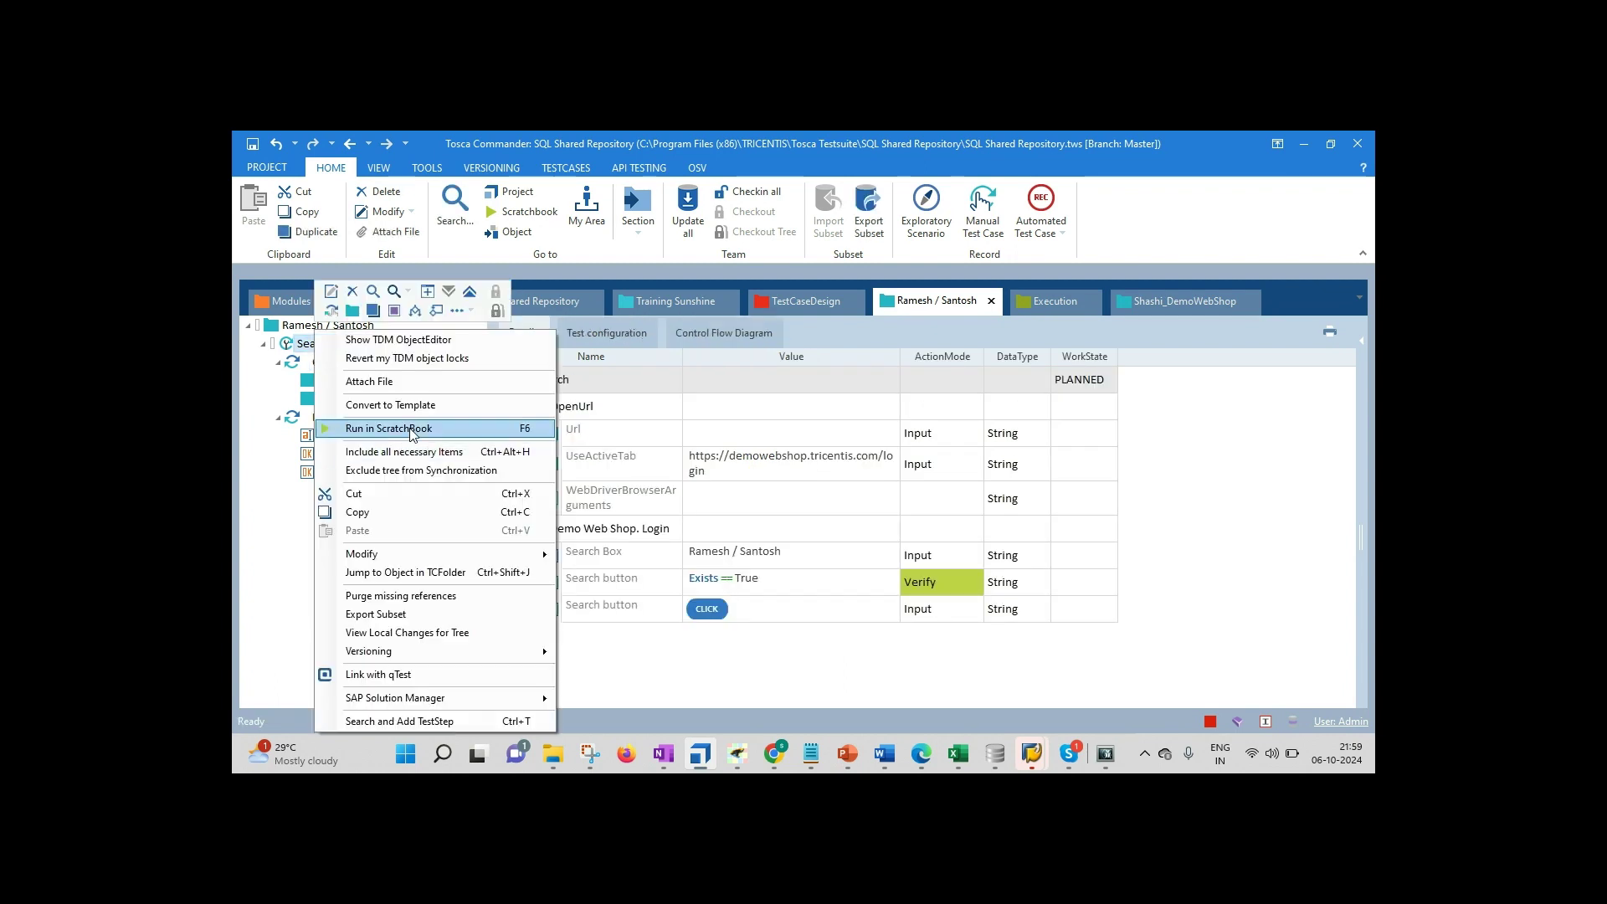
Step: Run Search in ScratchBook, then delete the login URL from OpenUrl's UseActiveTab value and edit Url instead
left_click(411, 430)
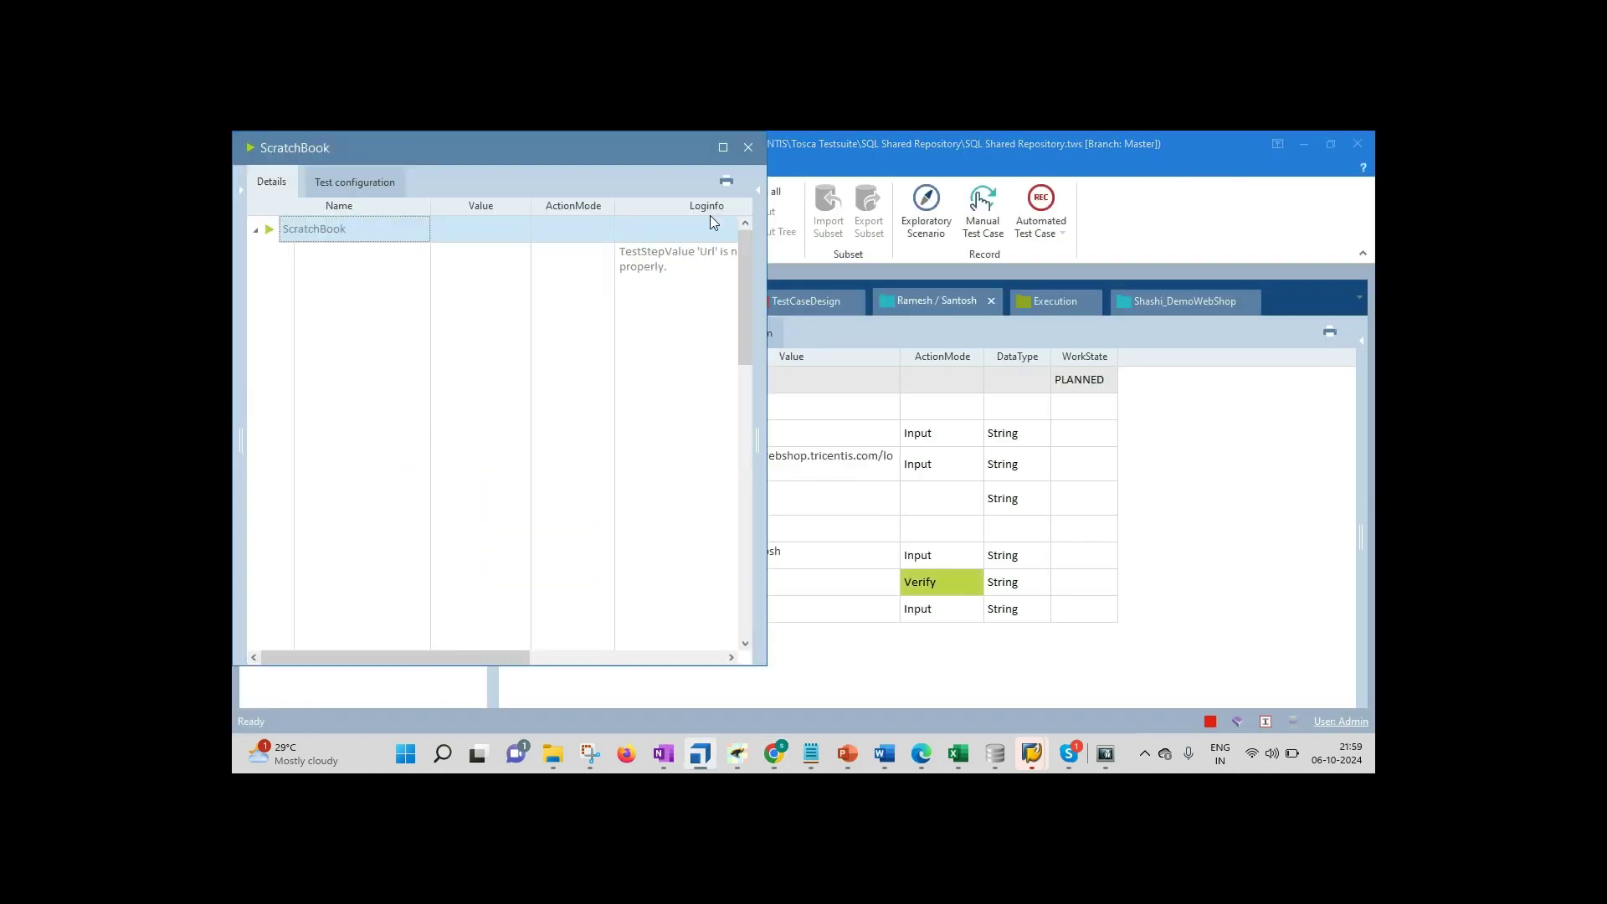
left_click(748, 148)
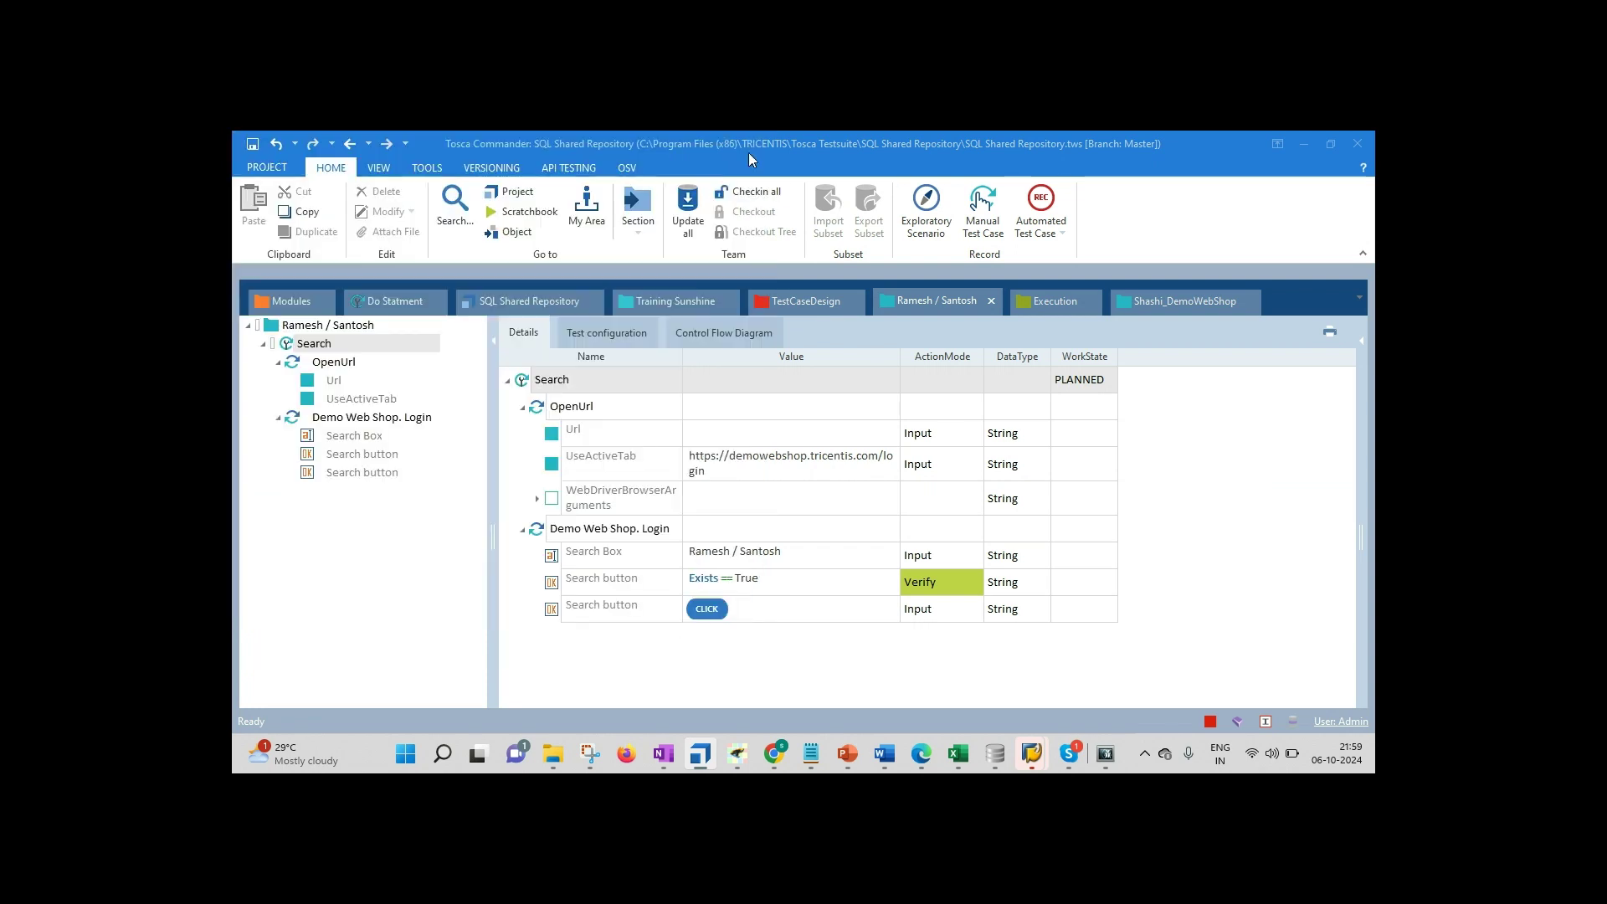
left_click(736, 466)
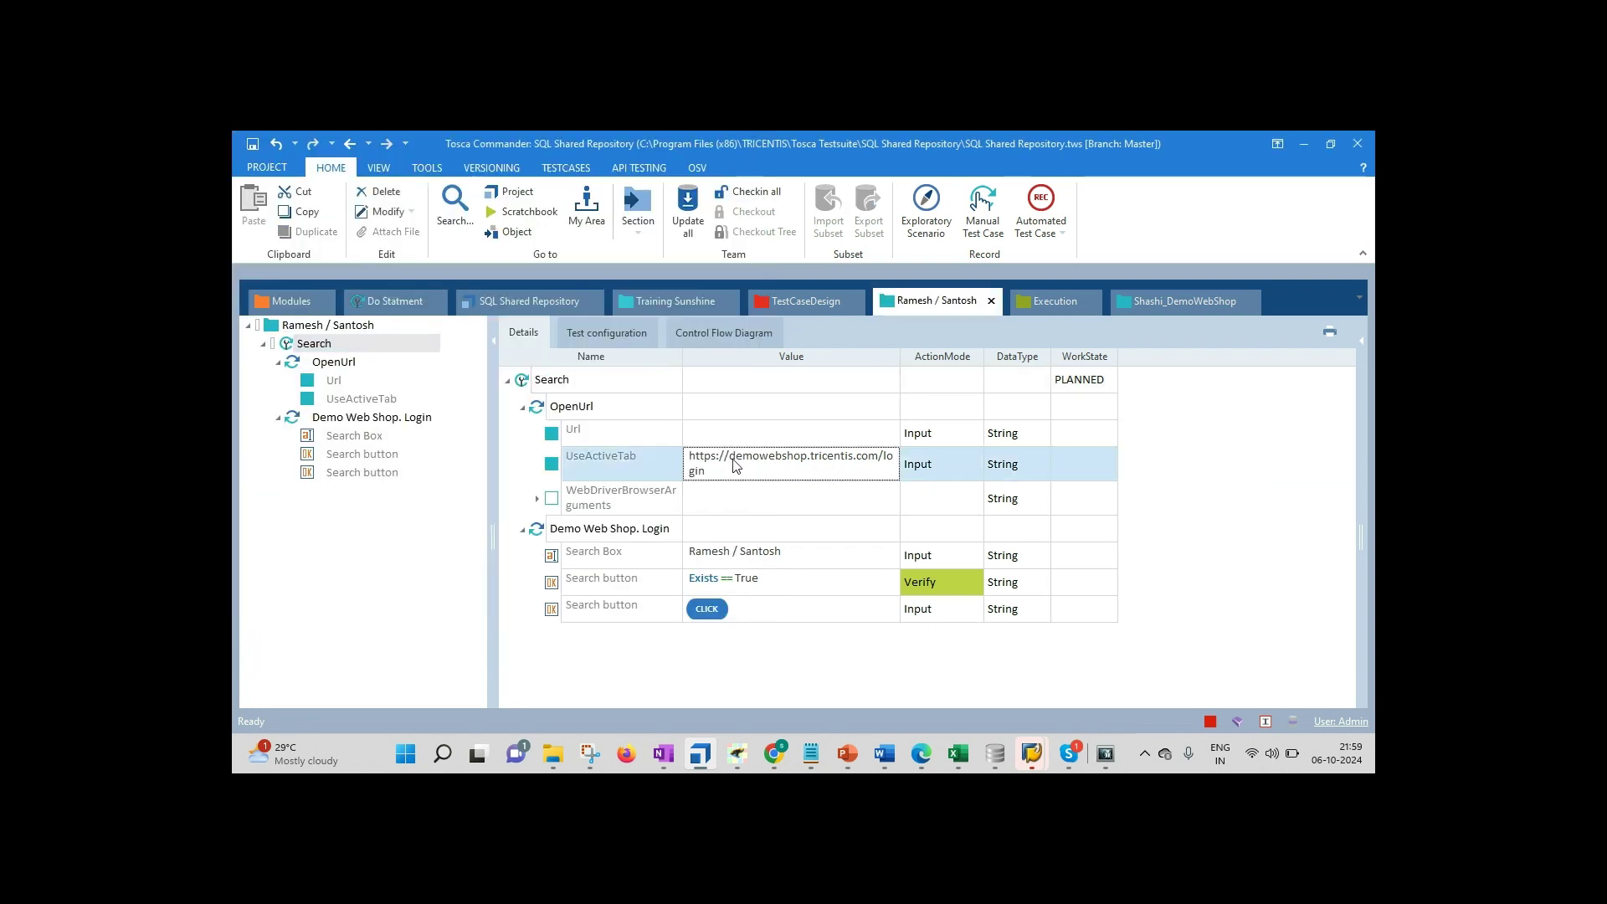
left_click(736, 467)
key("ctrl+a")
key("ctrl+c")
key("Delete")
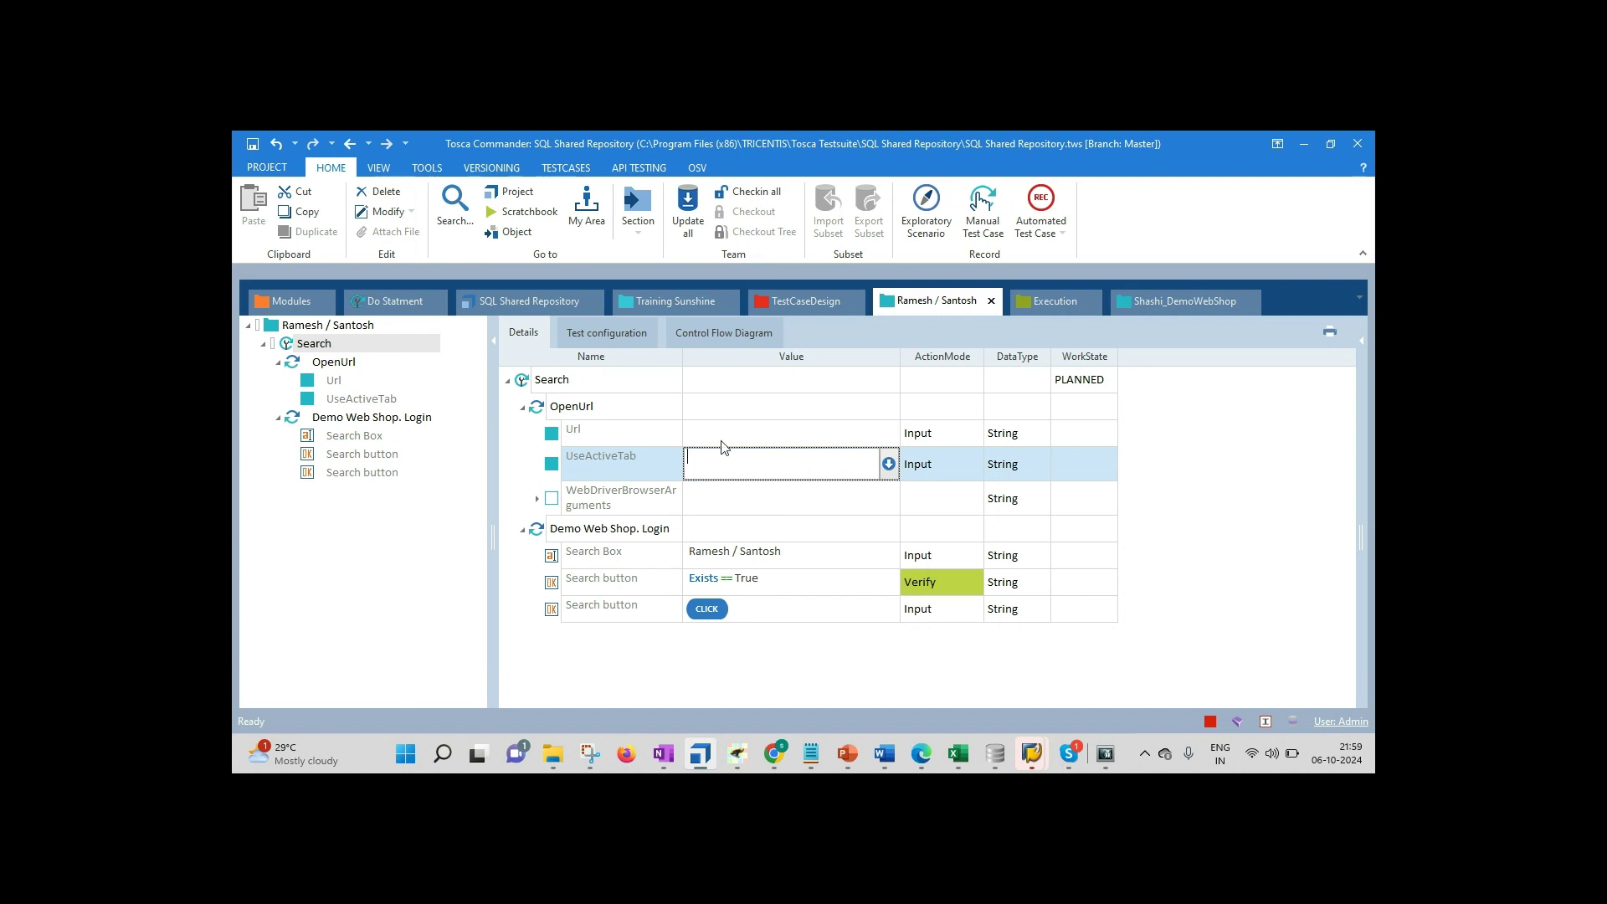
left_click(733, 433)
Step: Paste the login URL into OpenUrl's Url value and run Search in ScratchBook with F6
key("ctrl+v")
left_click(606, 669)
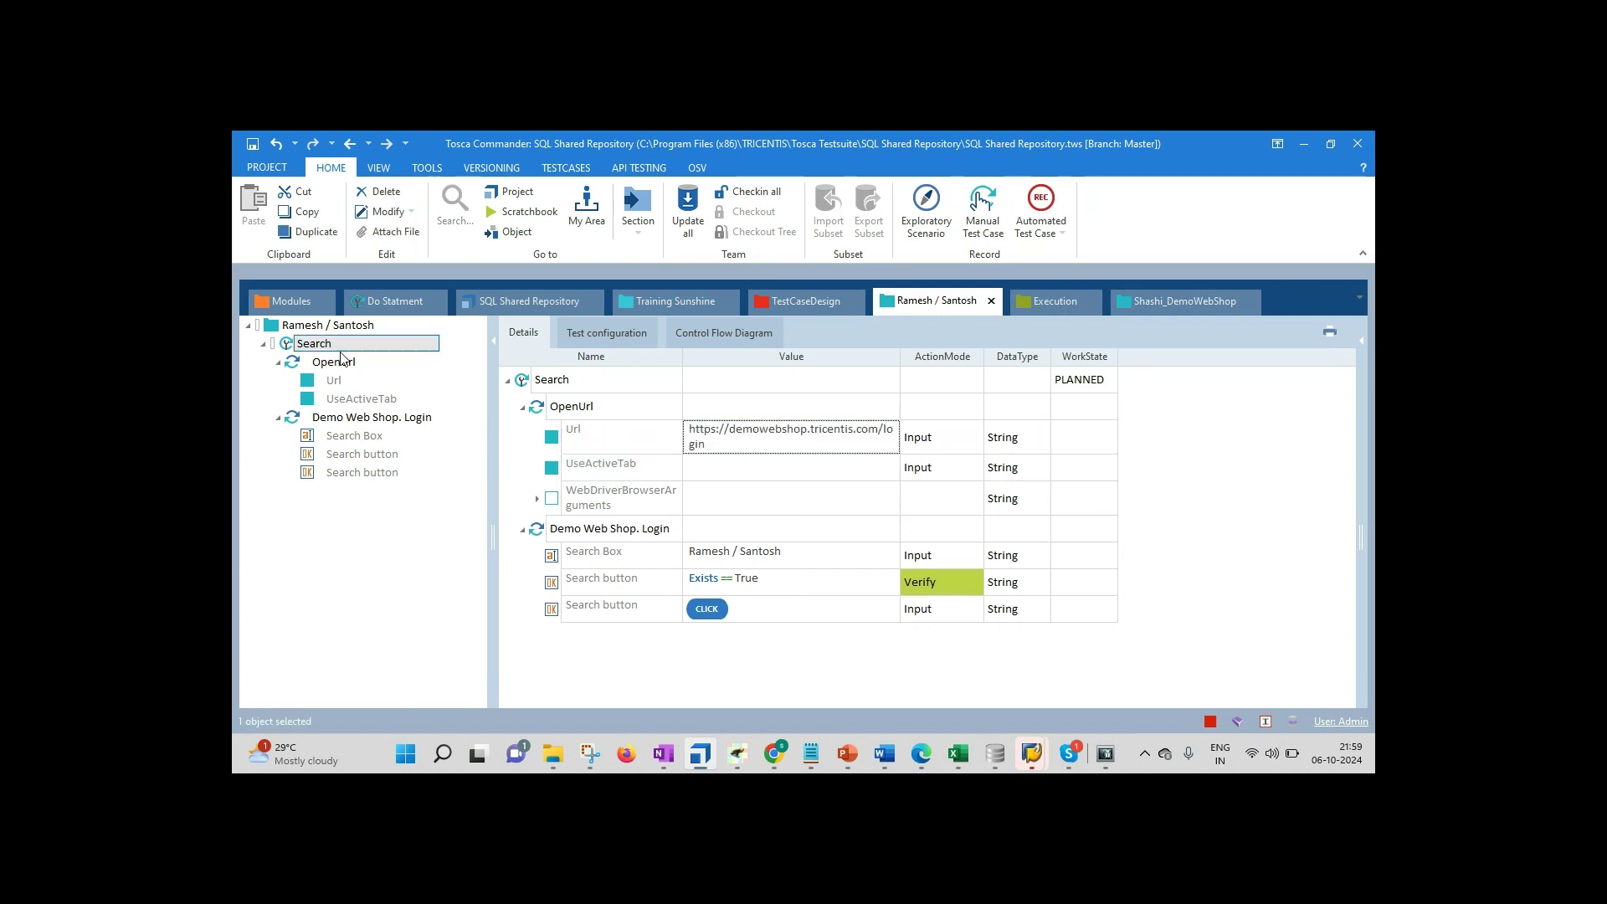
right_click(326, 345)
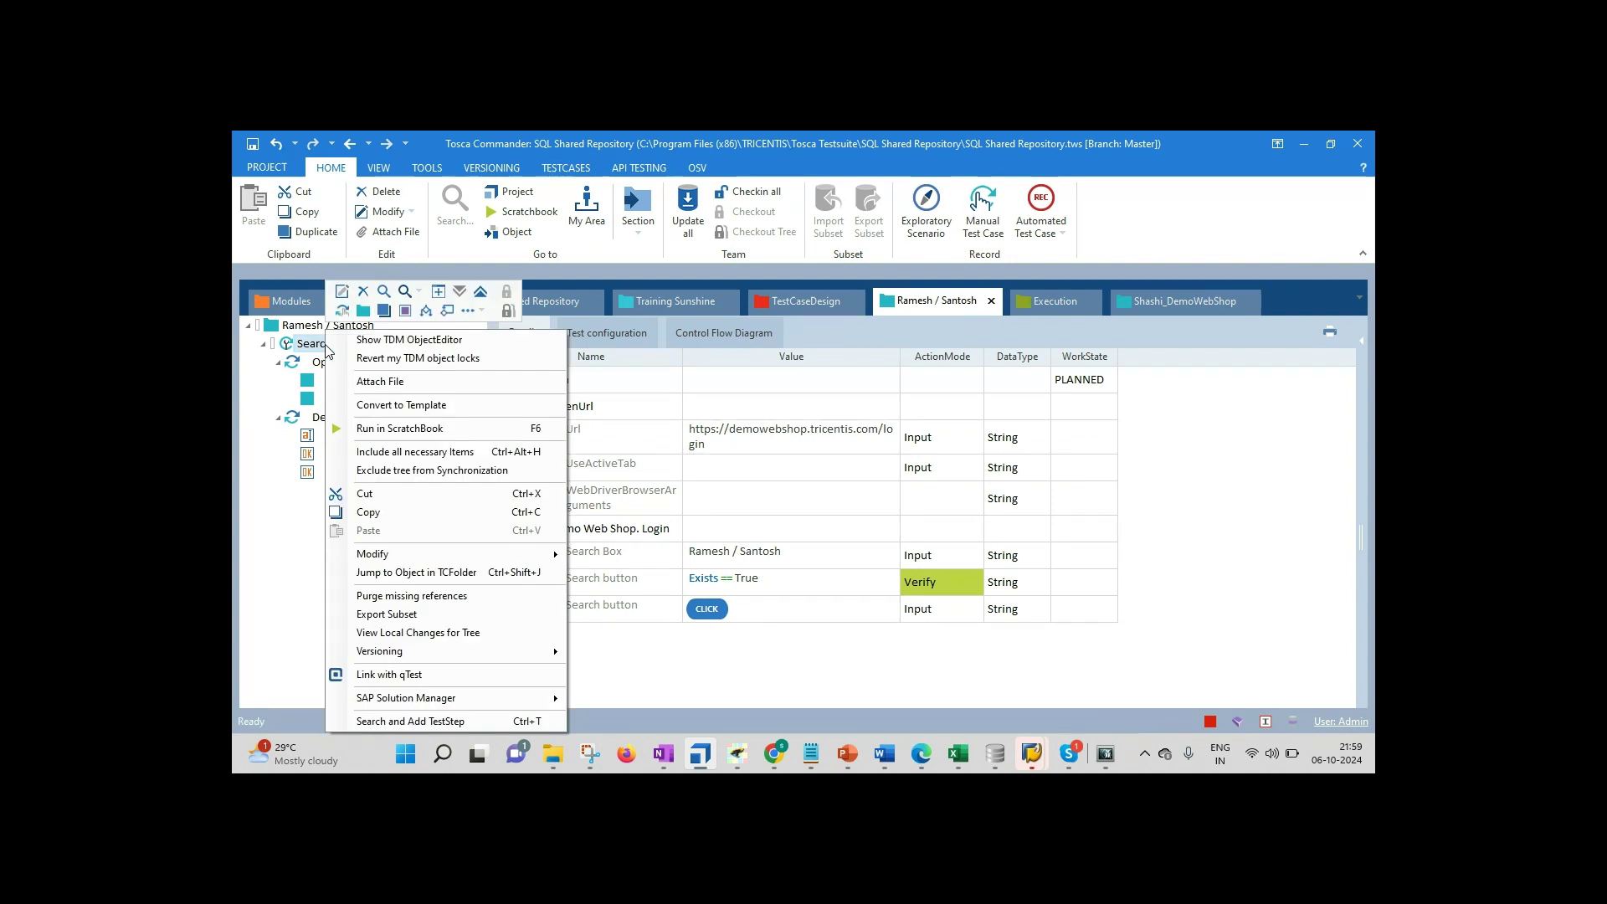
left_click(421, 452)
key("F6")
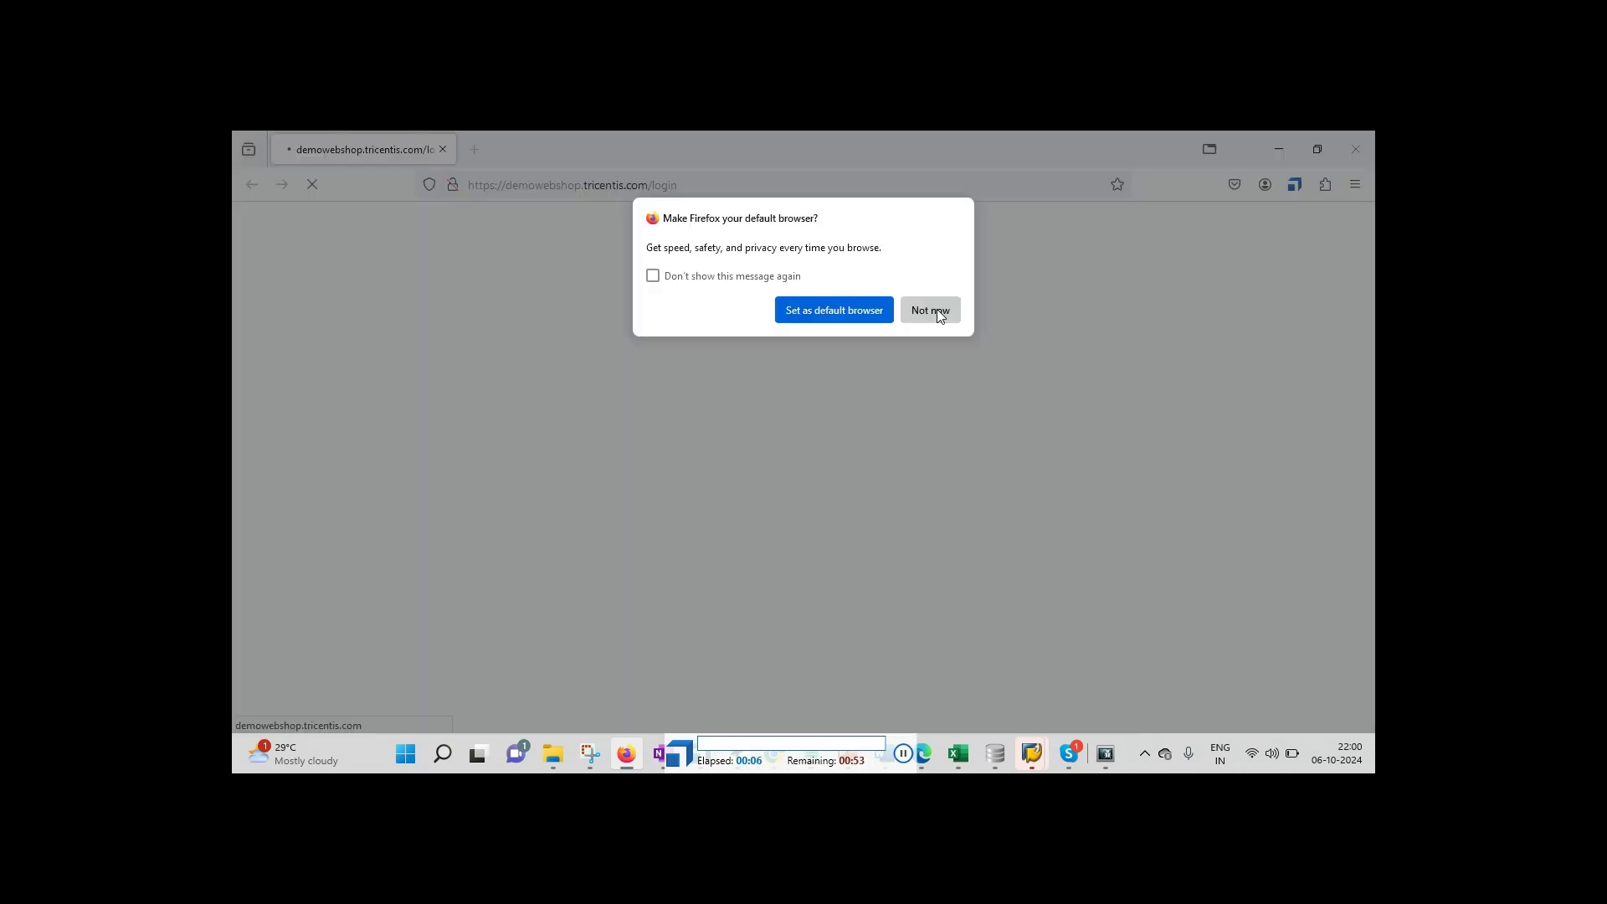
Step: Review the results: OpenUrl opened the login page but Demo Web Shop. Login failed; close ScratchBook
left_click(937, 309)
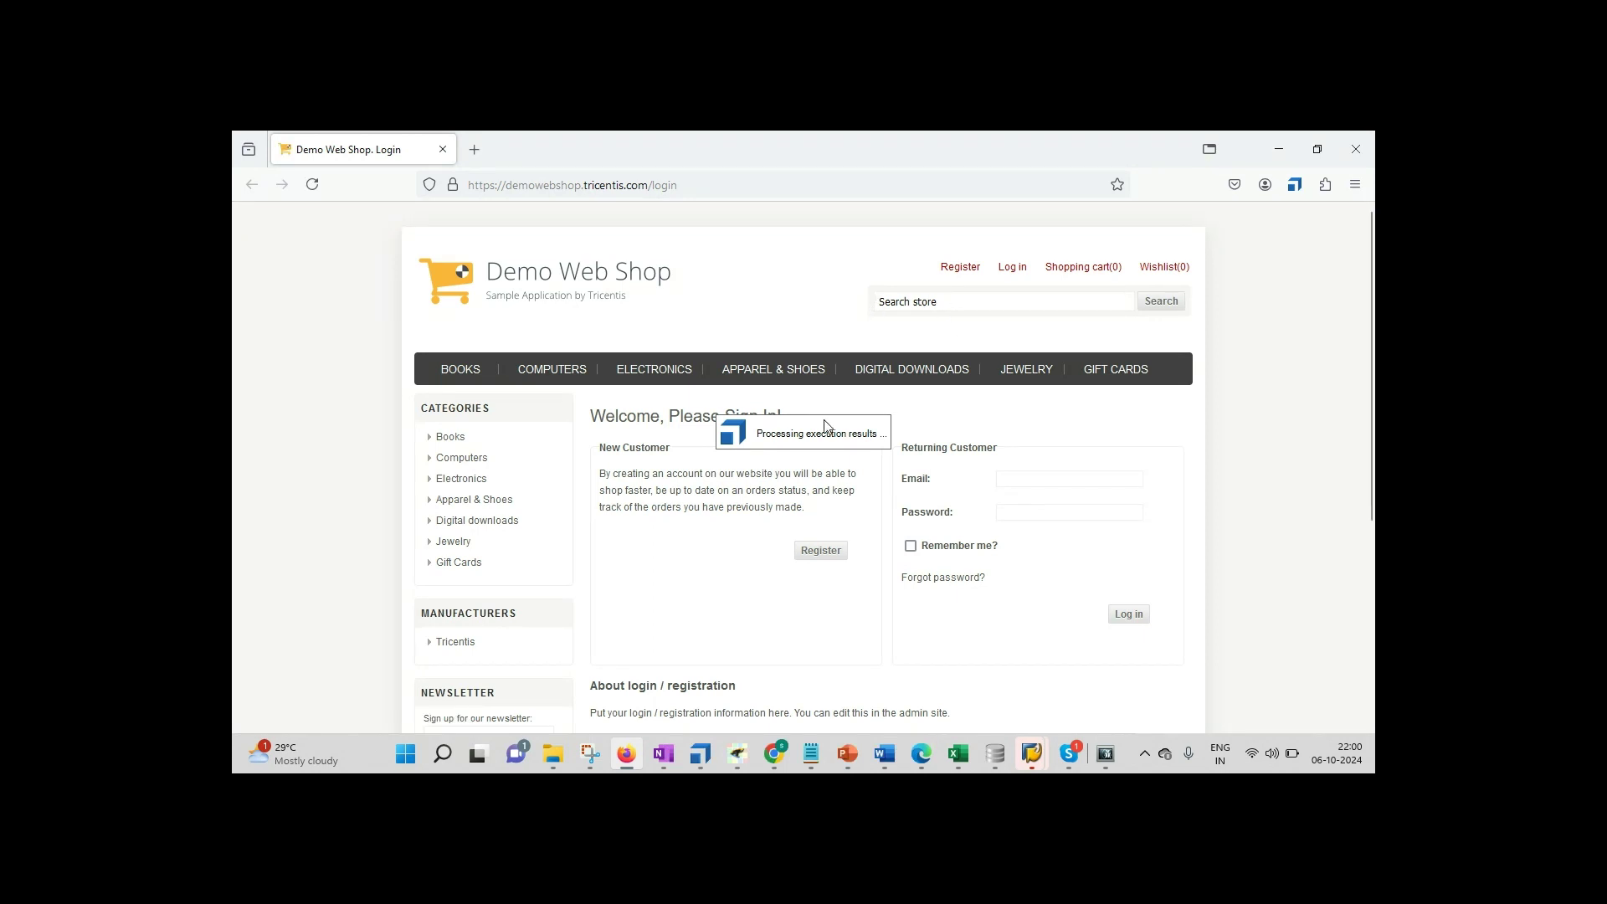
left_click(697, 757)
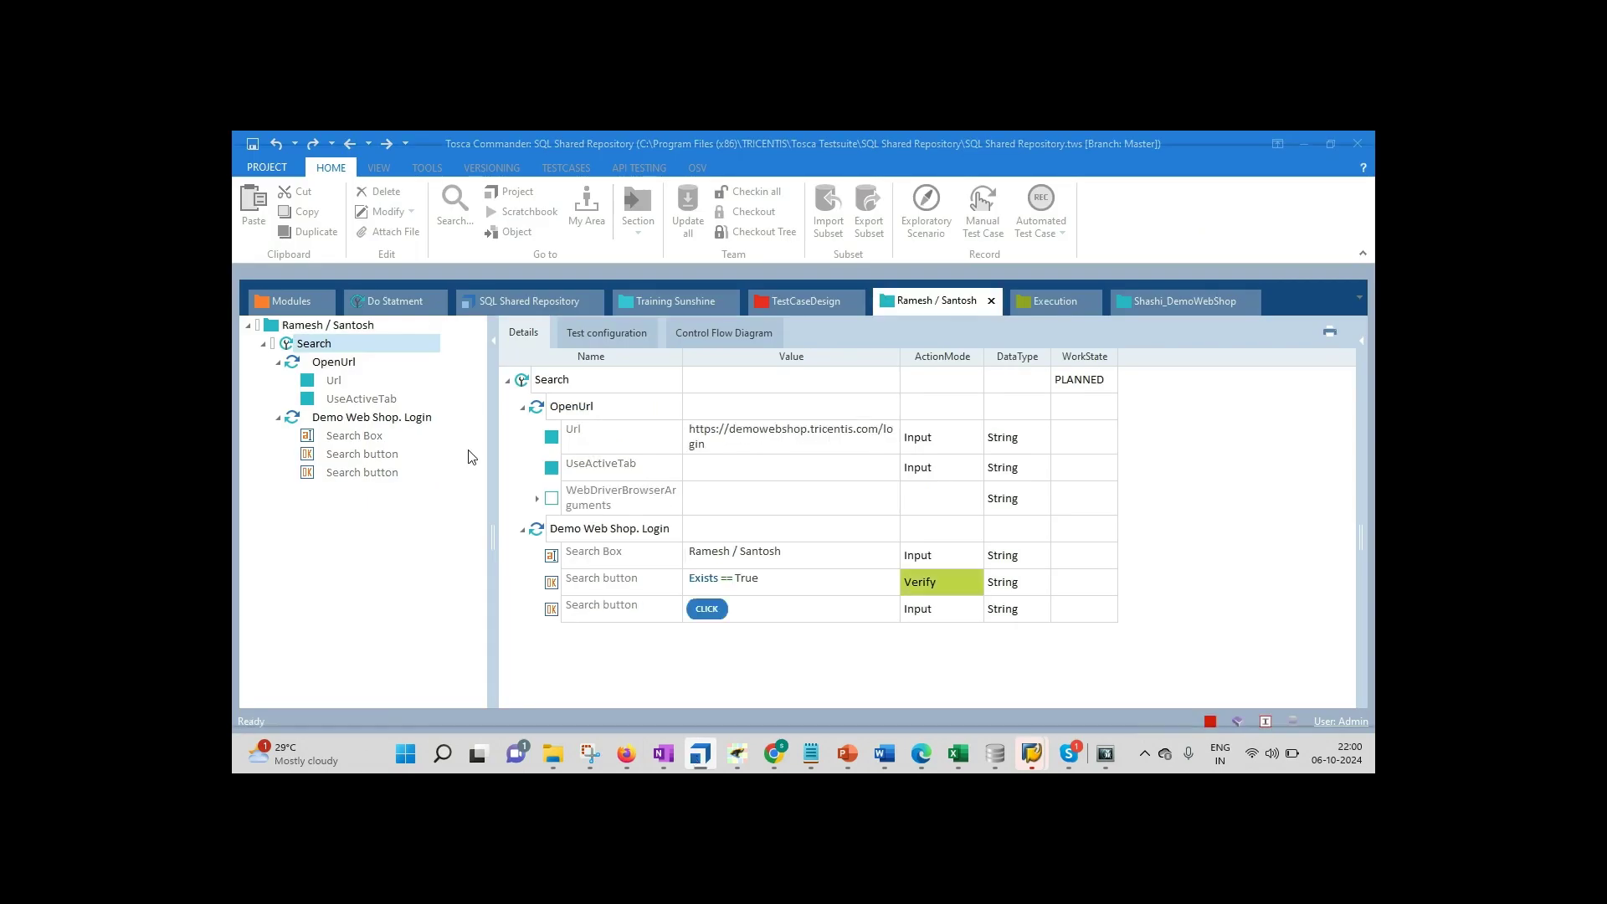
left_click(397, 262)
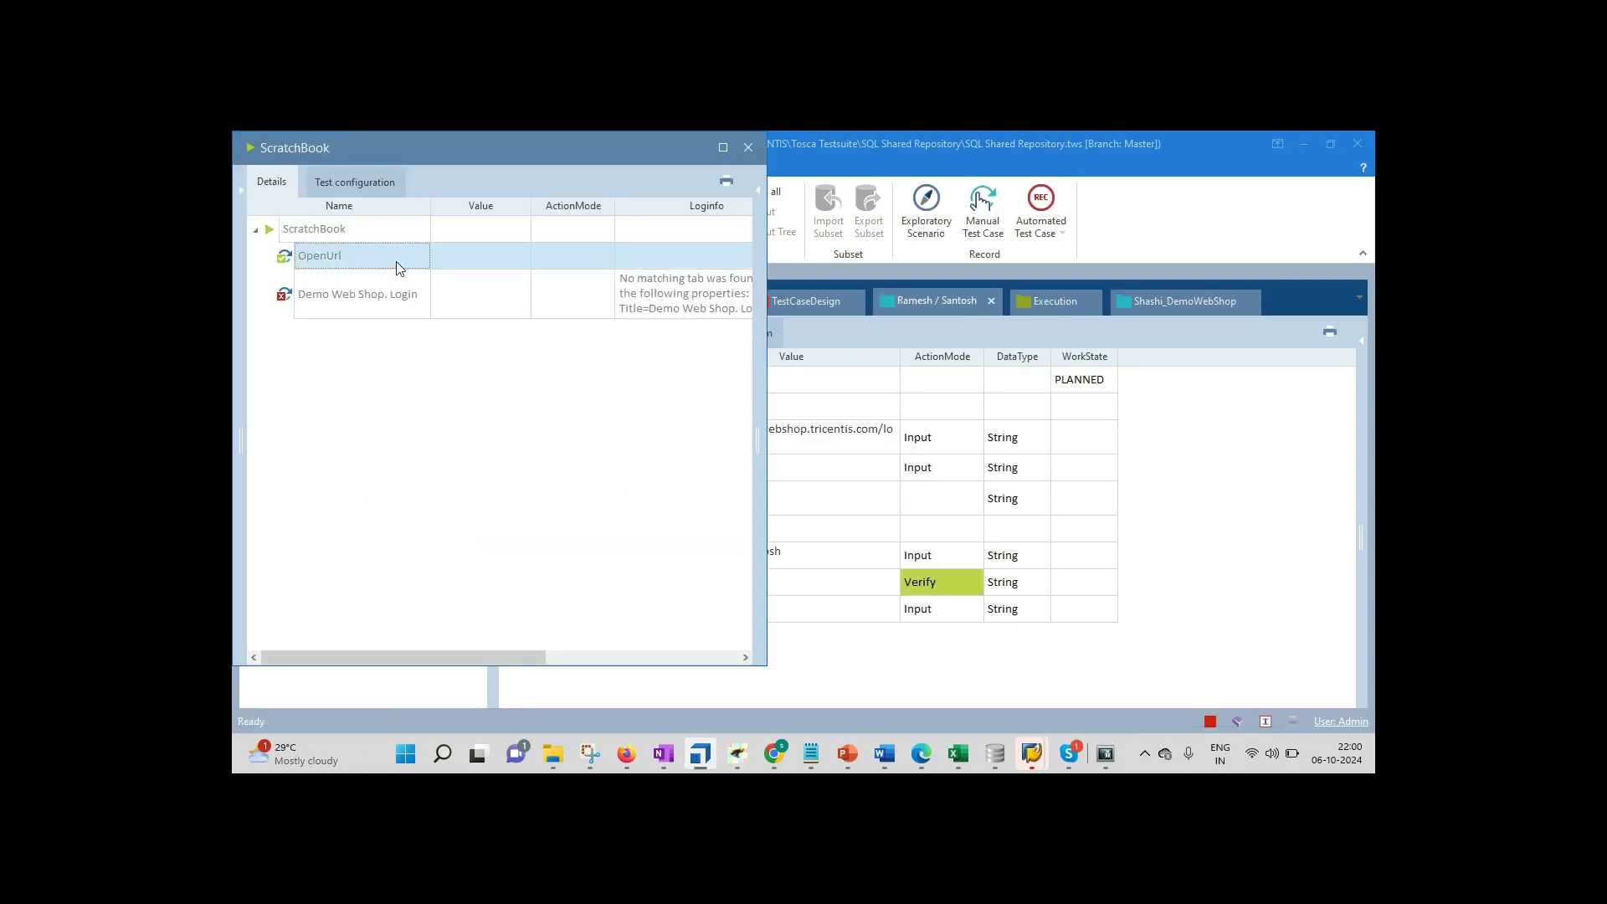
left_click(368, 294)
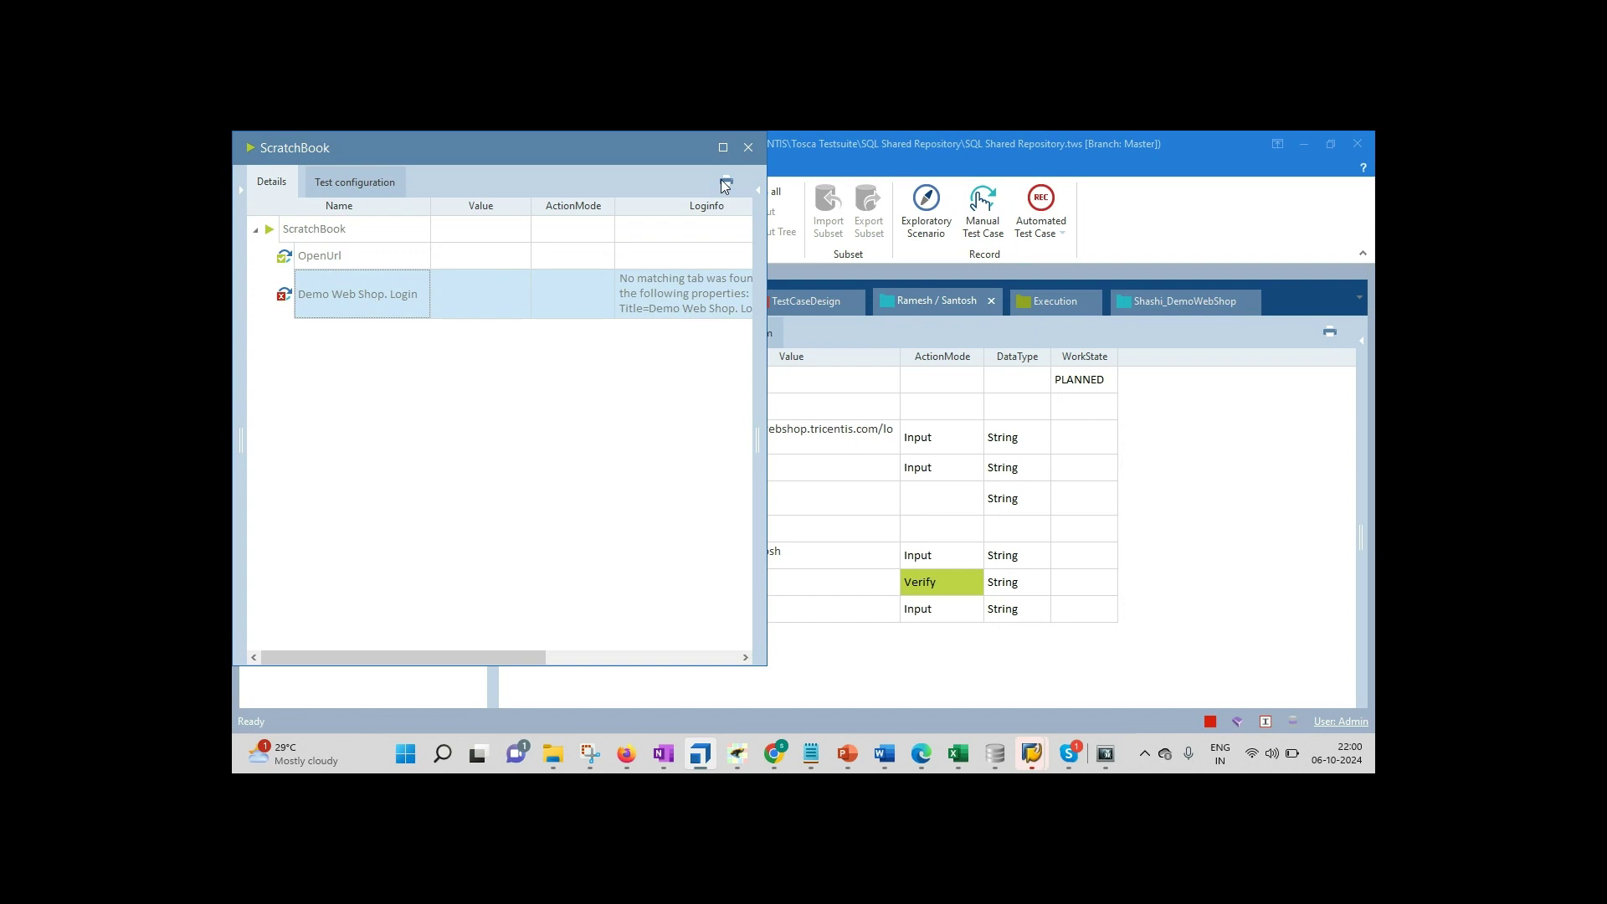
left_click(748, 147)
left_click(316, 344)
left_click(316, 344)
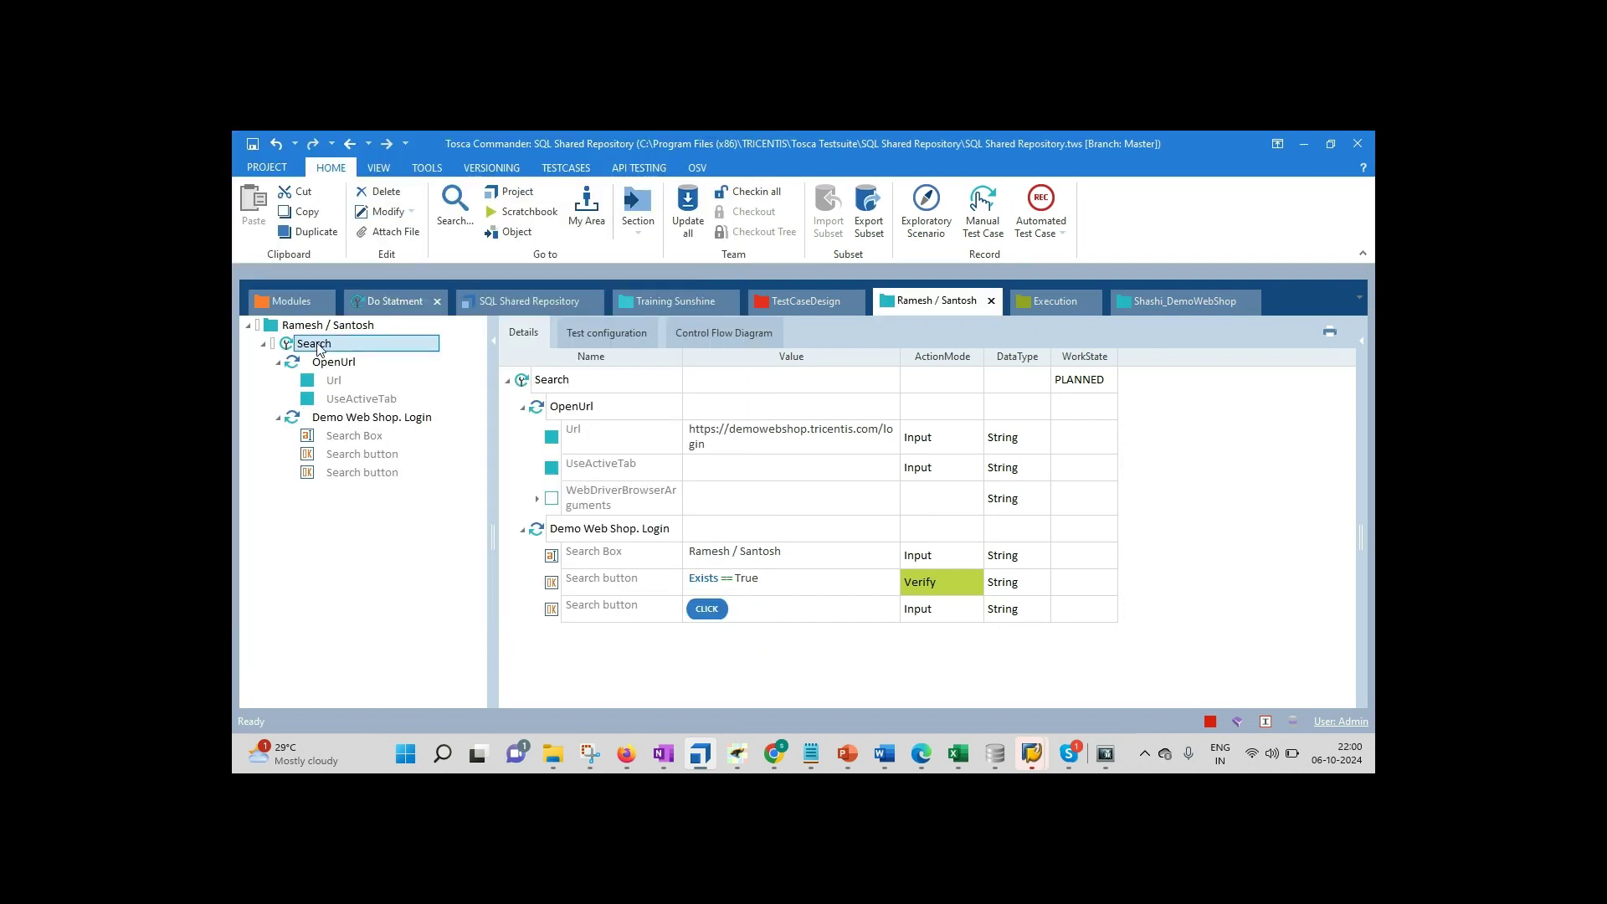
Step: Add a TBox Wait step to the Search test case, found by searching 'Tbox wai'
right_click(318, 349)
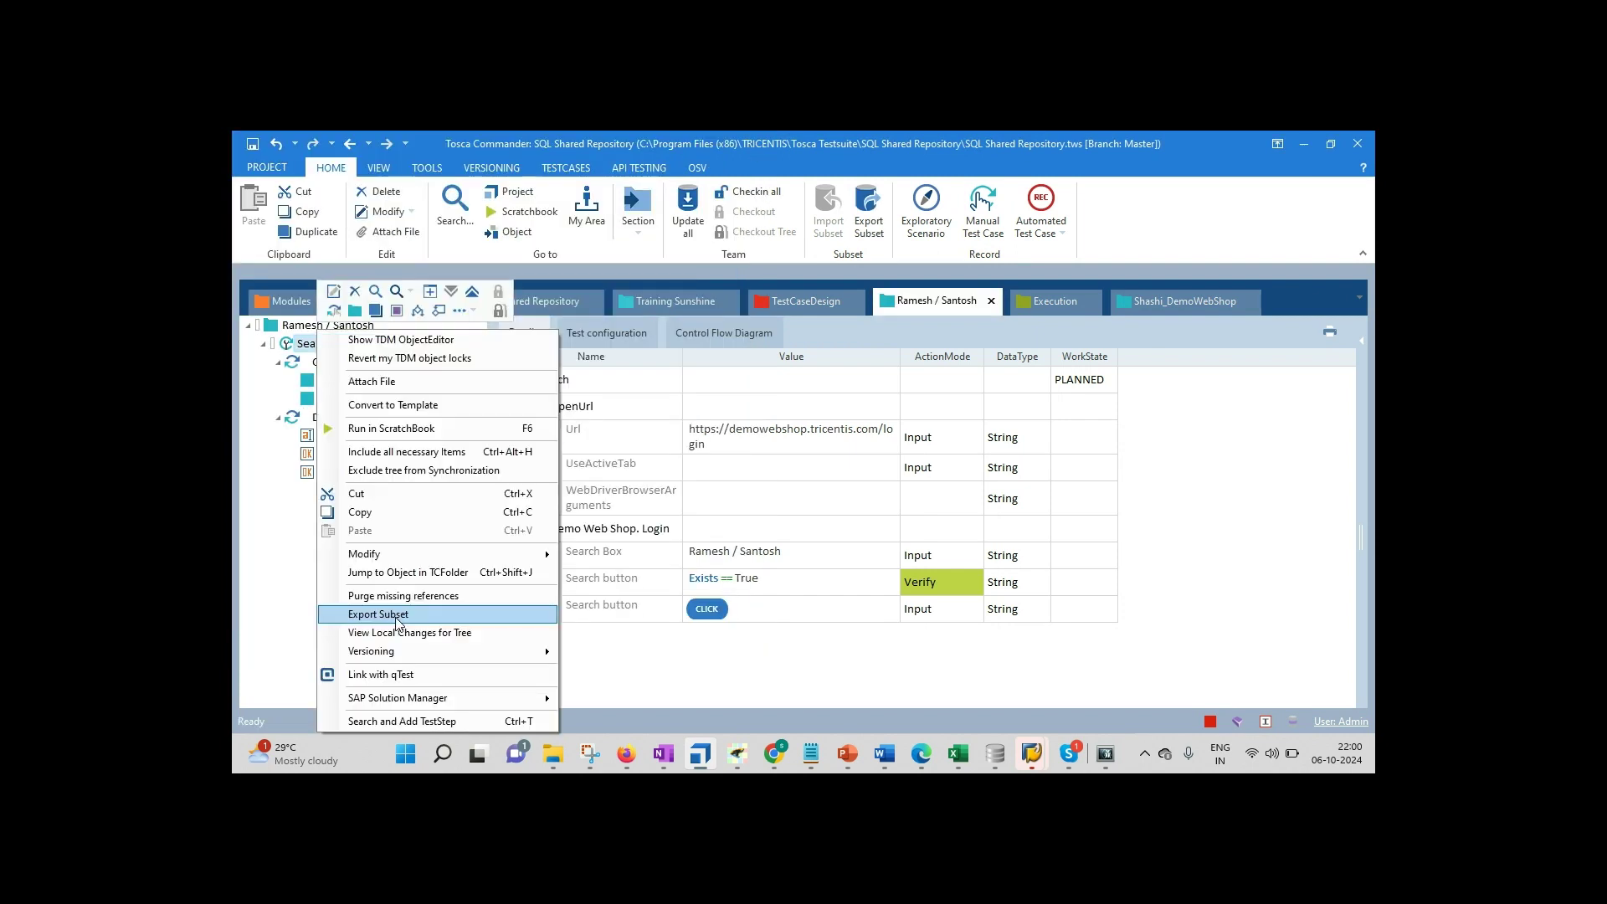
left_click(397, 722)
type("Tbox wai")
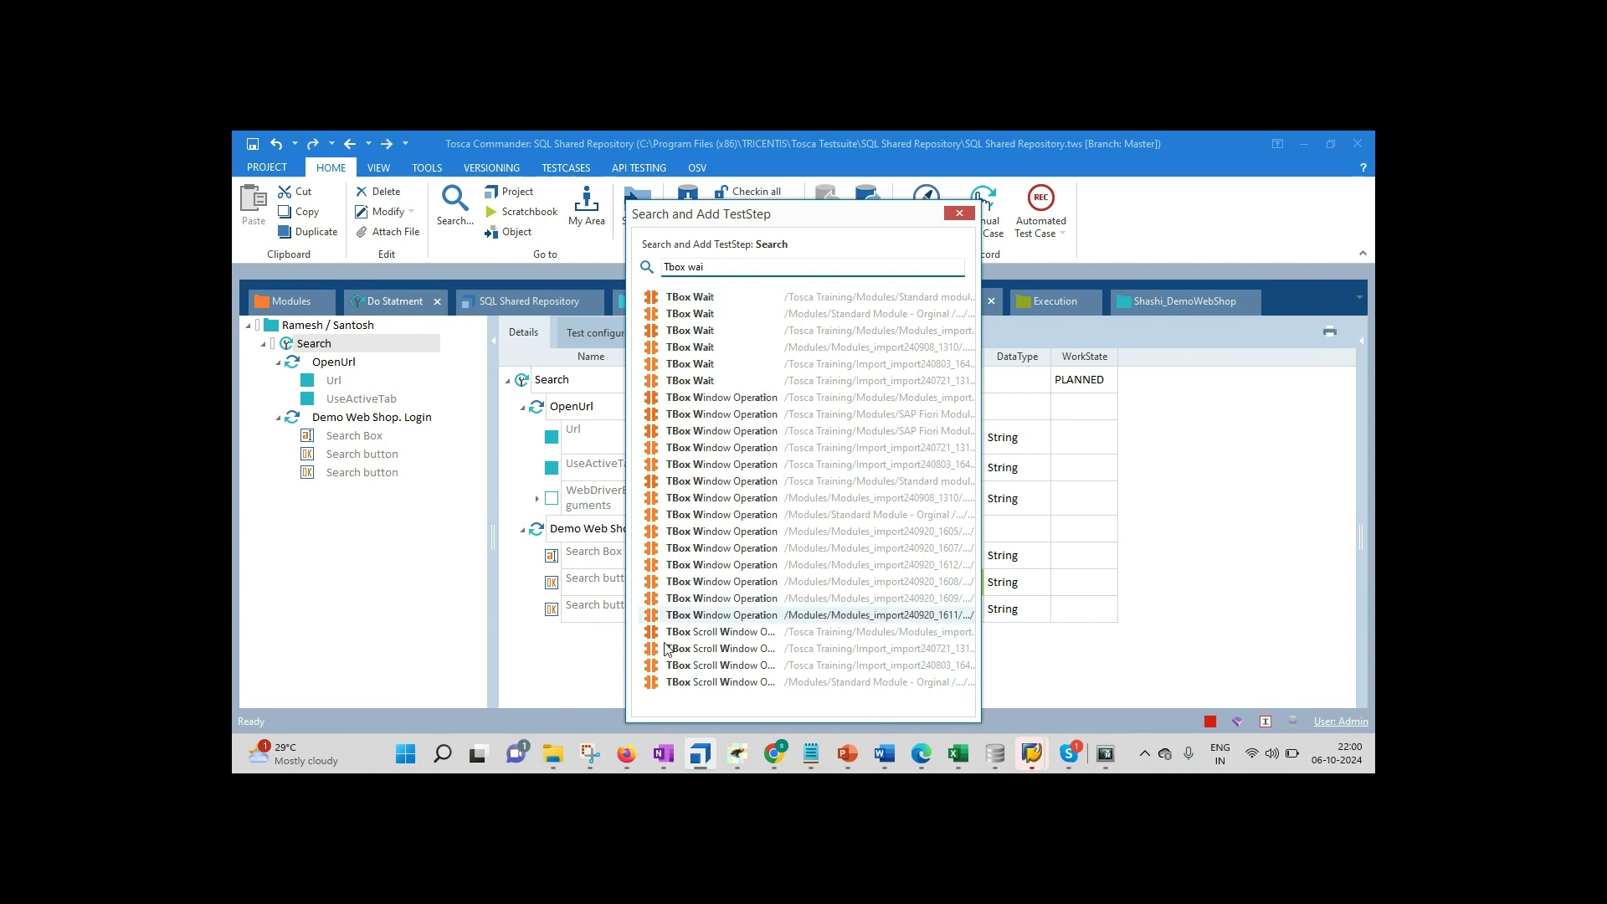
left_click(712, 297)
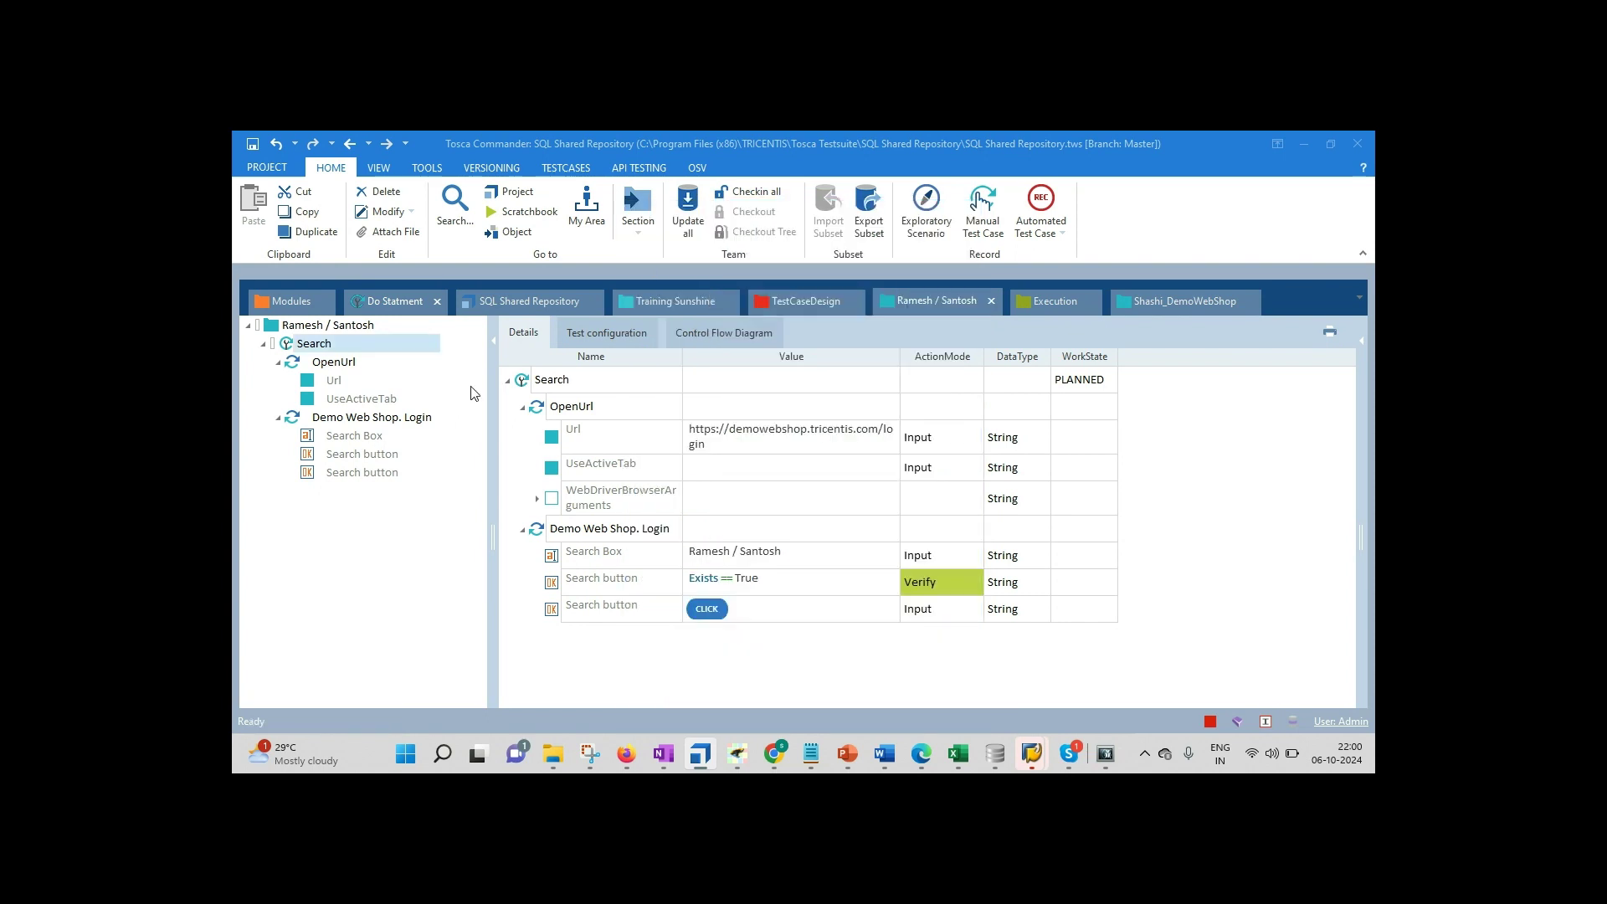
Step: Place TBox Wait above Demo Web Shop. Login and set its Duration to 20000
left_click(278, 417)
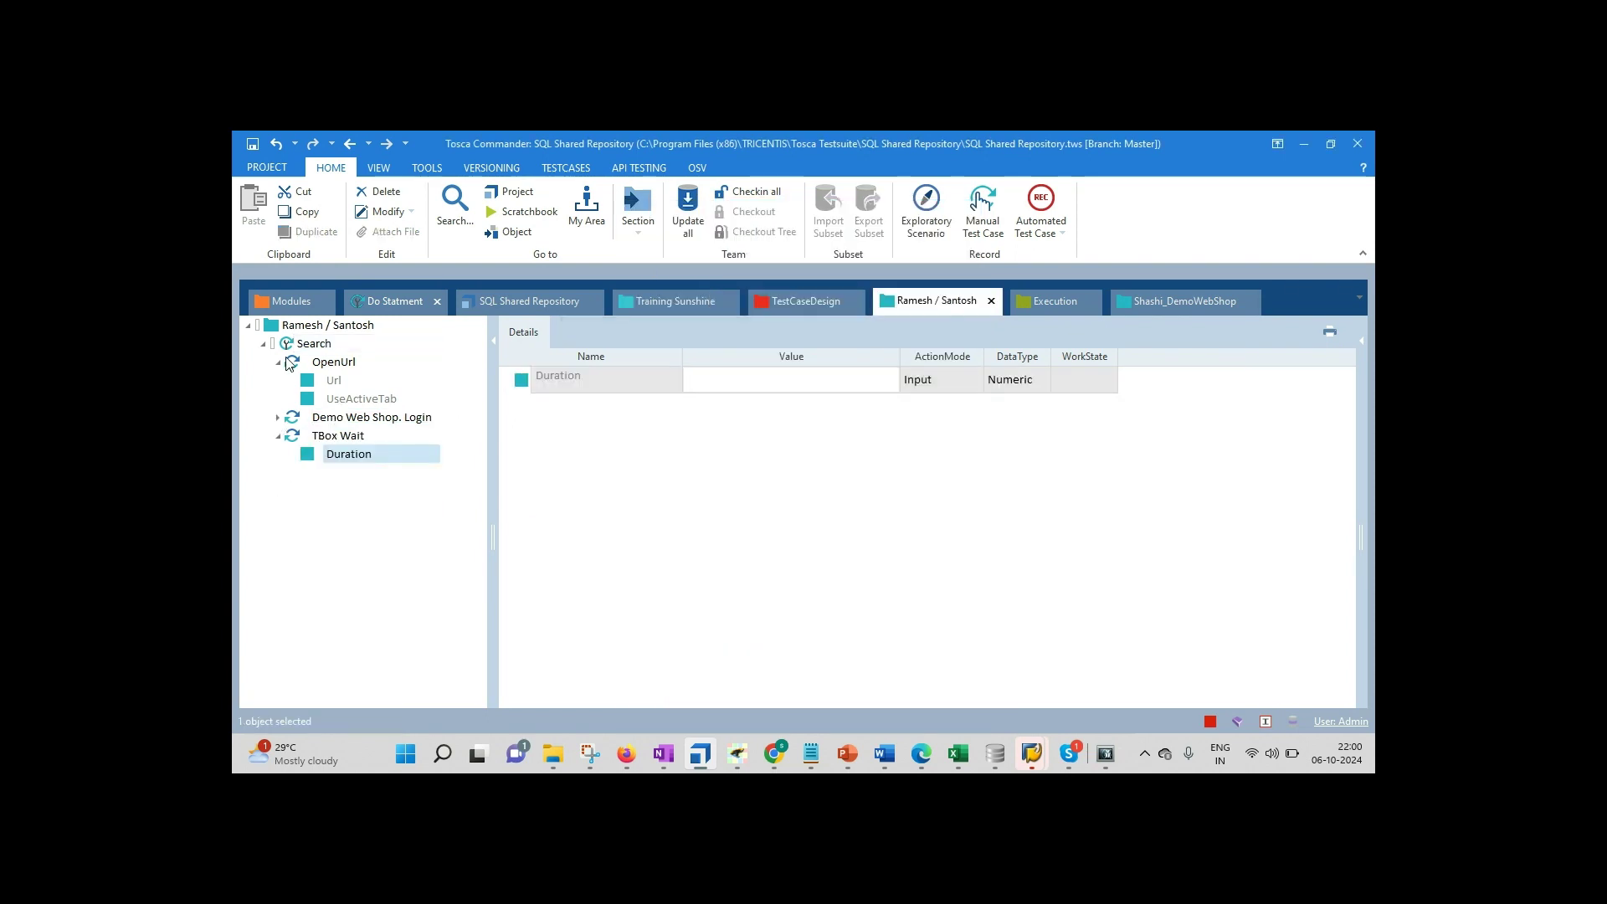
left_click(280, 362)
left_click(292, 401)
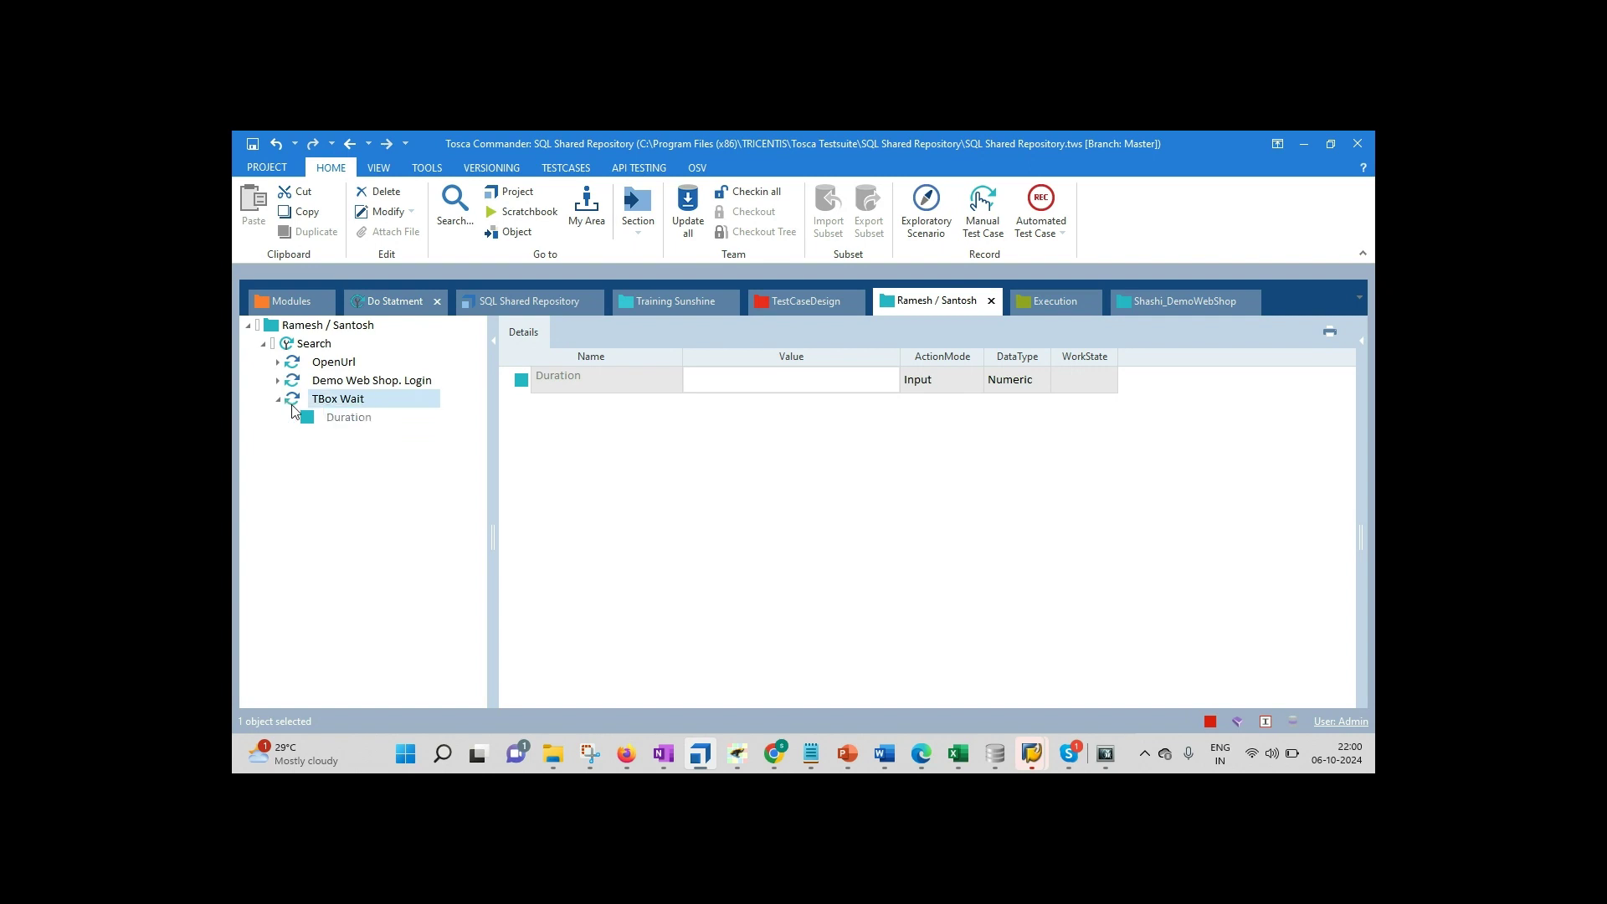
left_click_drag(293, 408, 290, 377)
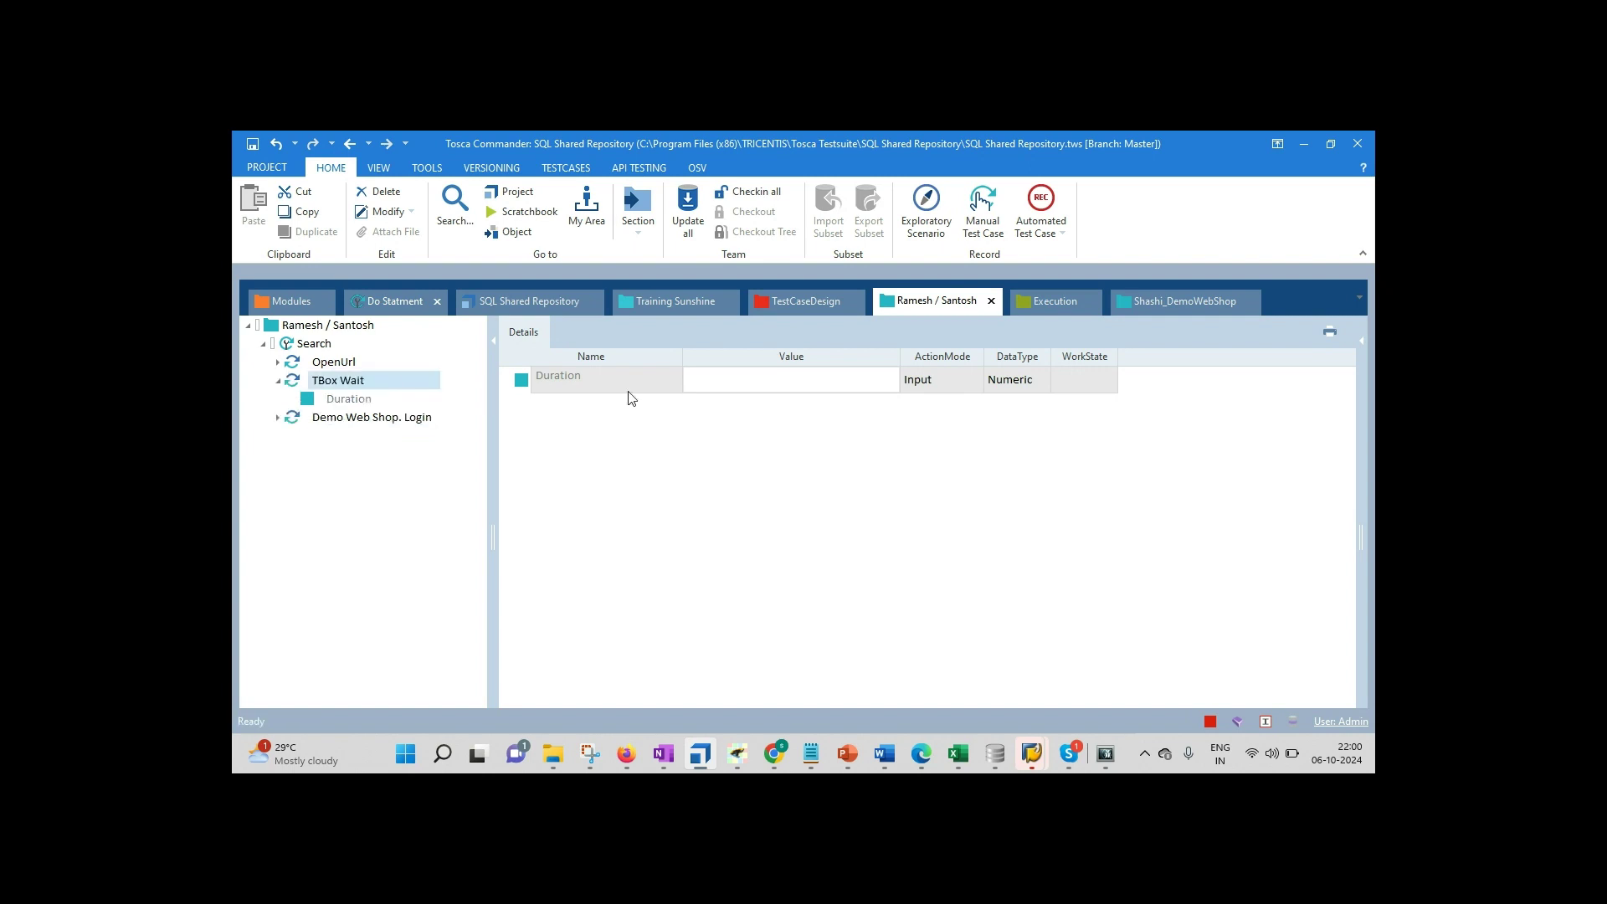
left_click(732, 379)
type("20000")
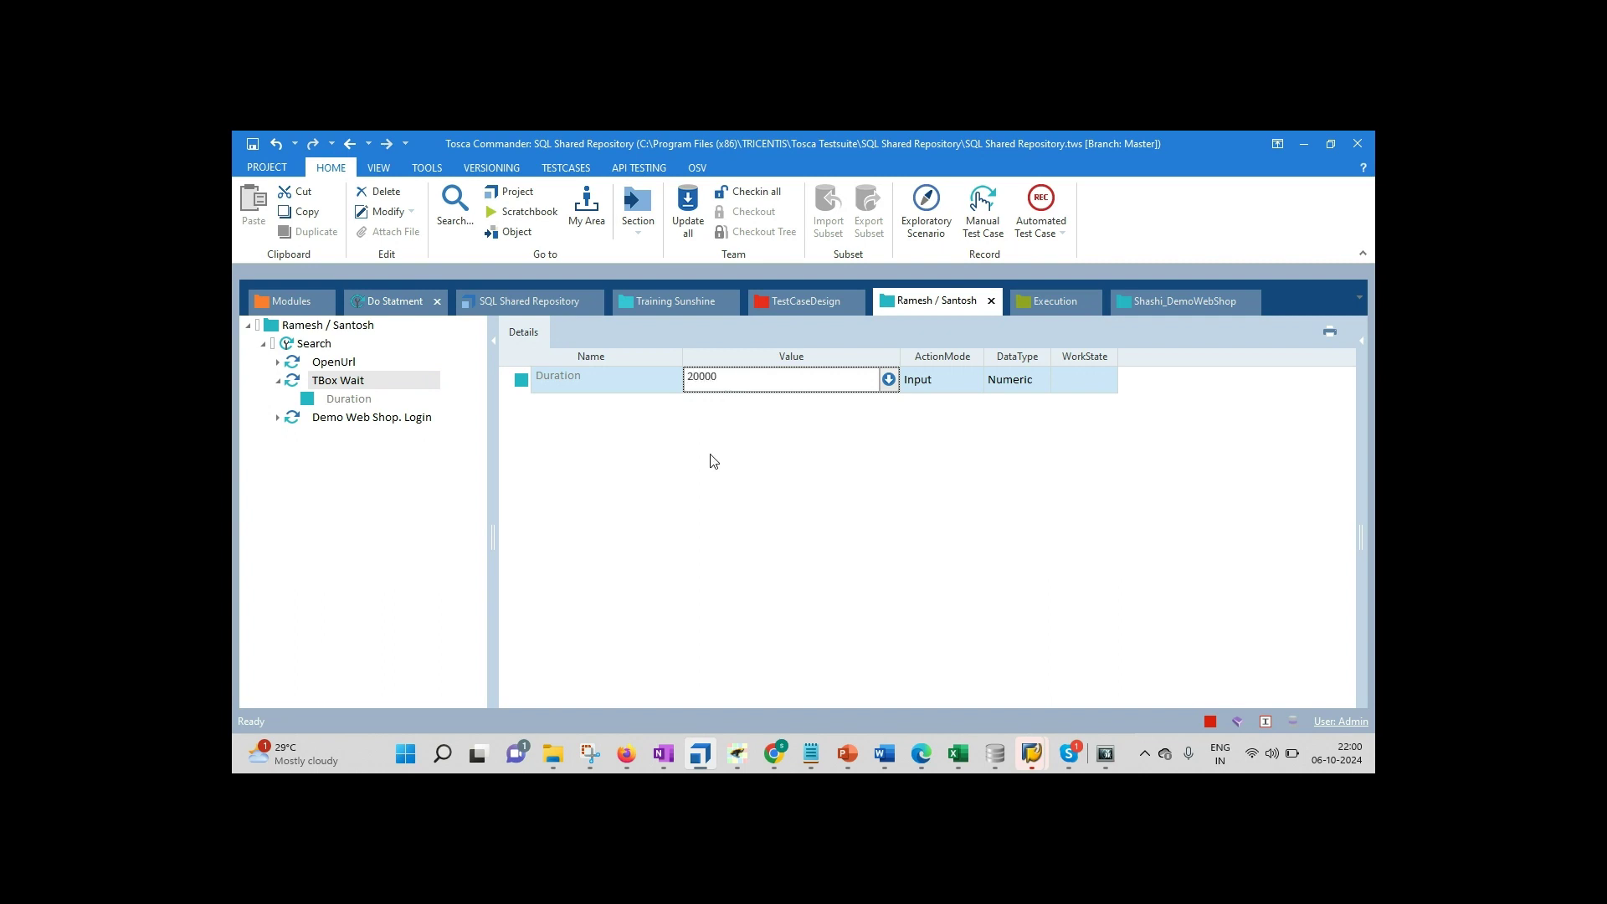
left_click(679, 572)
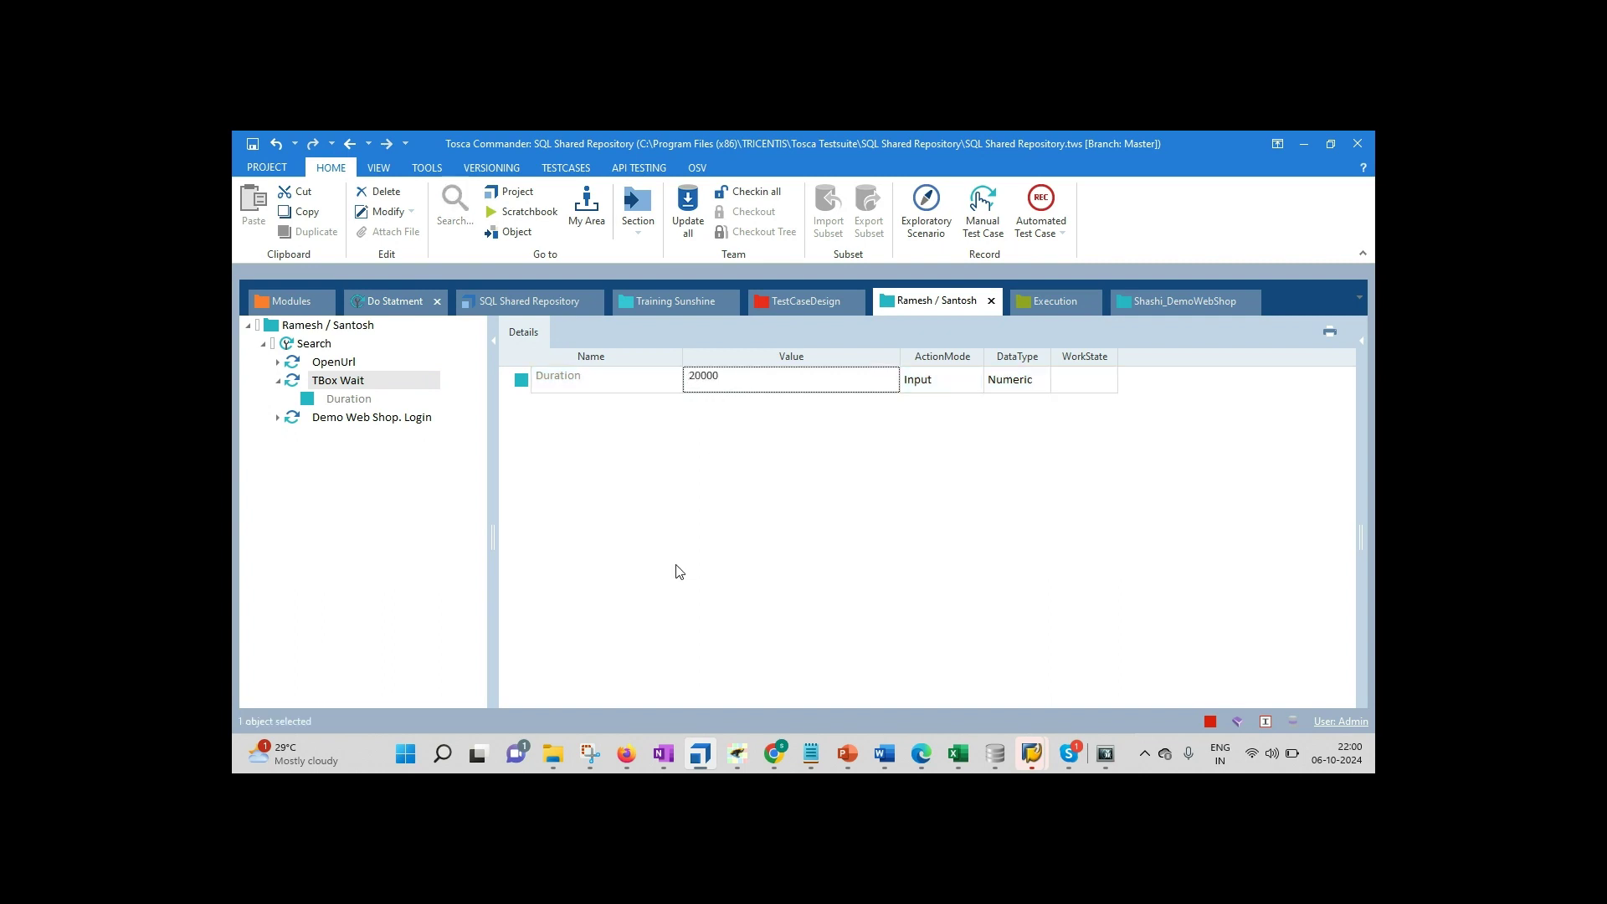
Step: Collapse the test steps and bring up the Demo Web Shop browser window
left_click(278, 383)
left_click(278, 398)
left_click(278, 398)
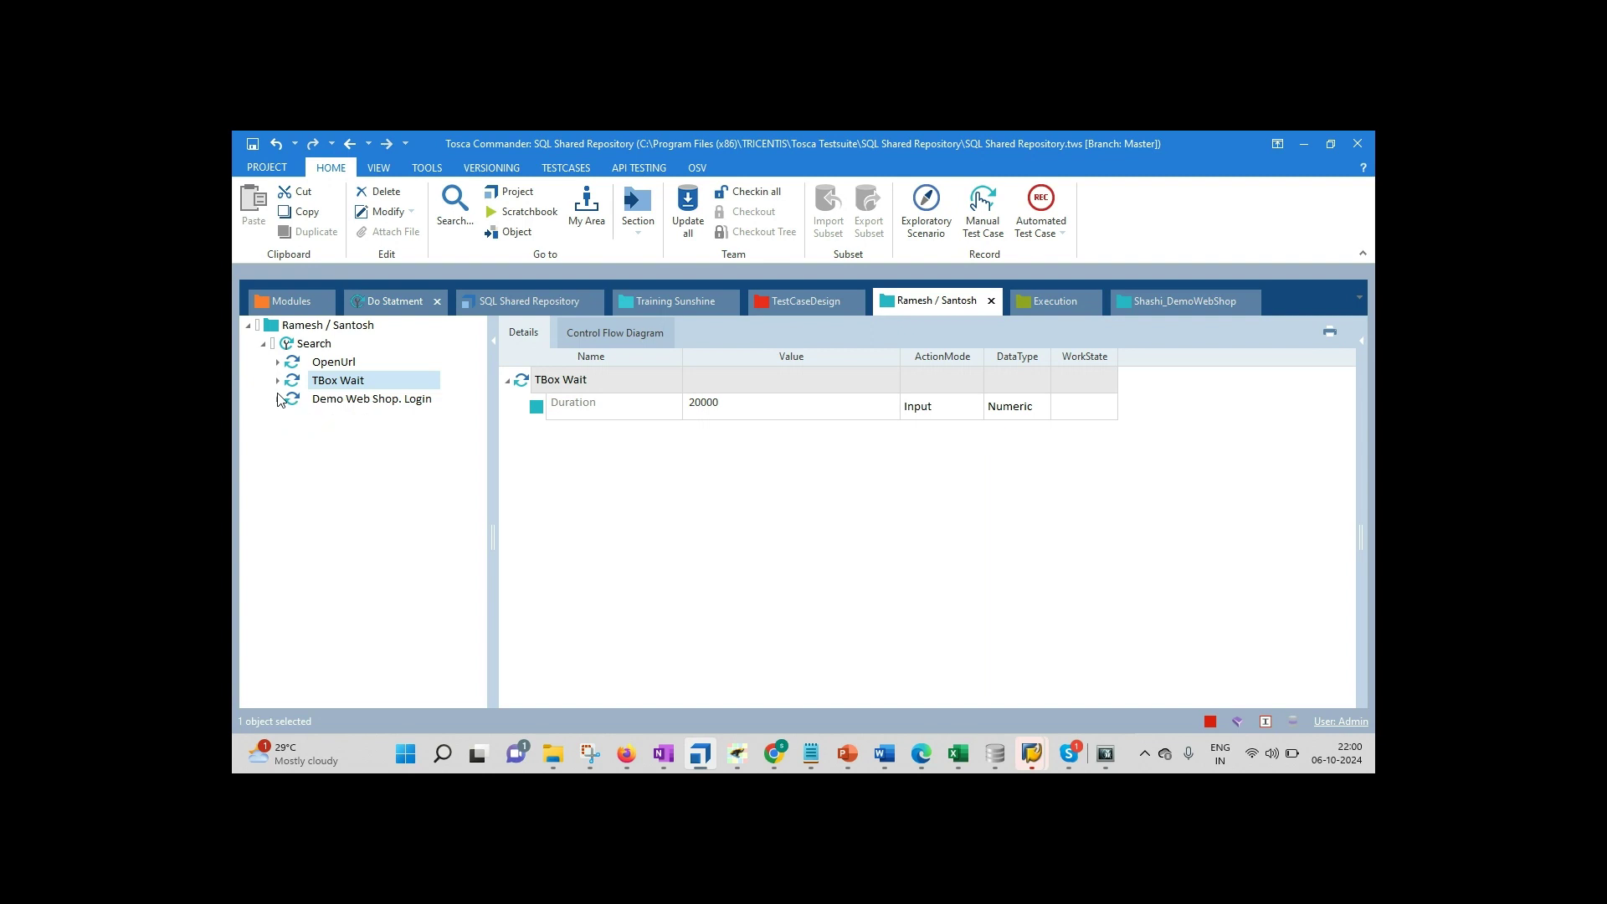
left_click(626, 753)
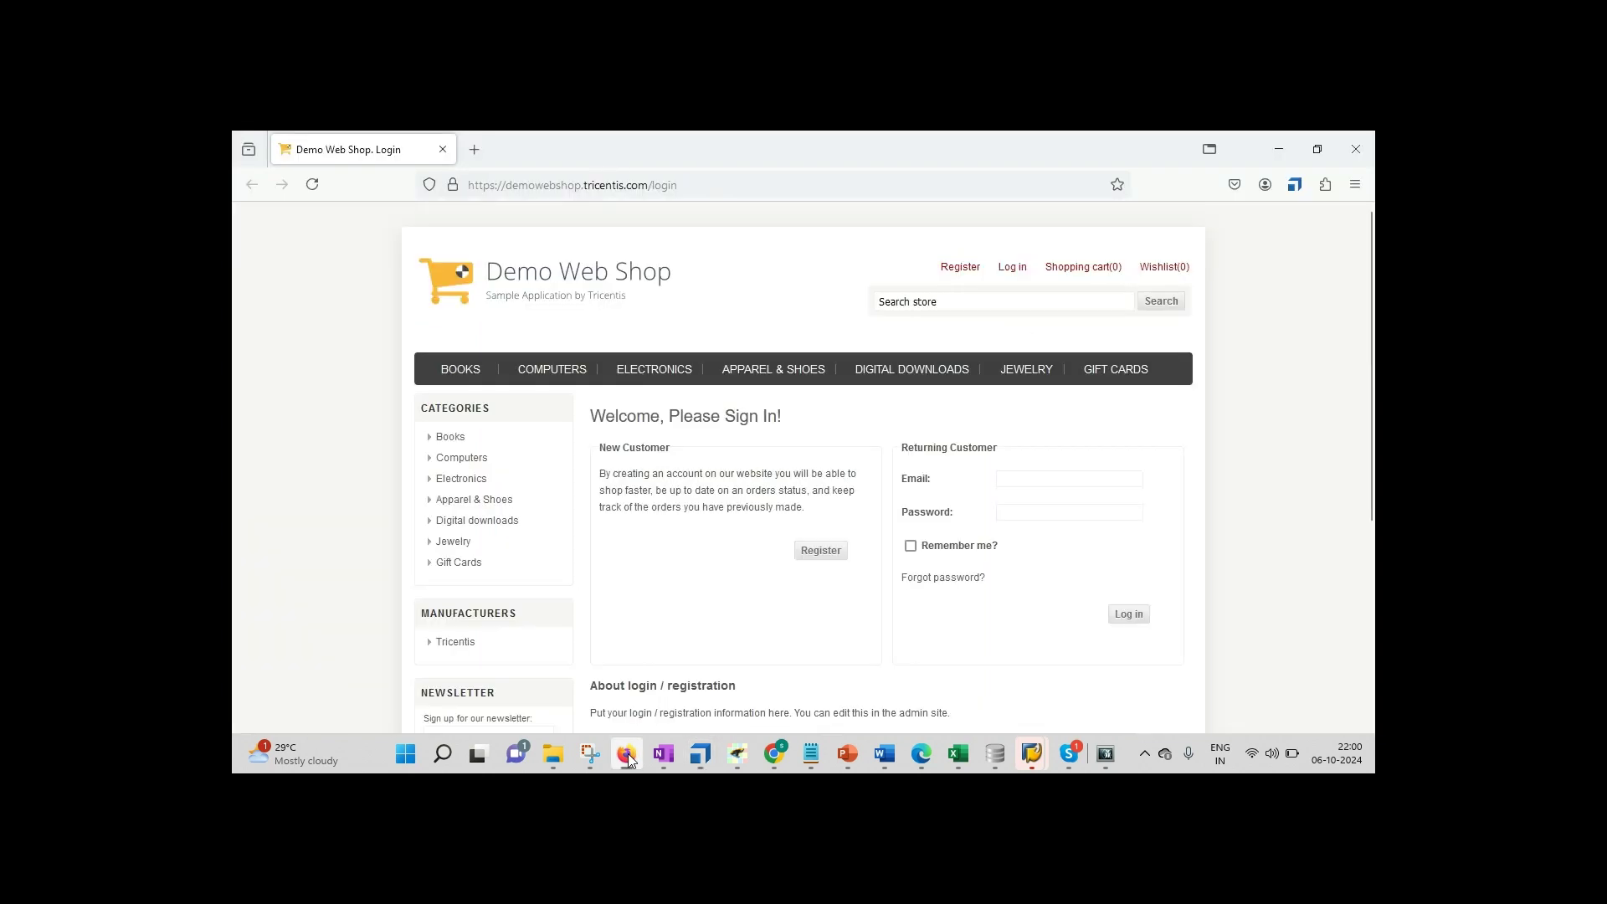
Step: Close Firefox, rerun Search in ScratchBook entering the folder name as search text, then close the results
left_click(1354, 149)
left_click(314, 343)
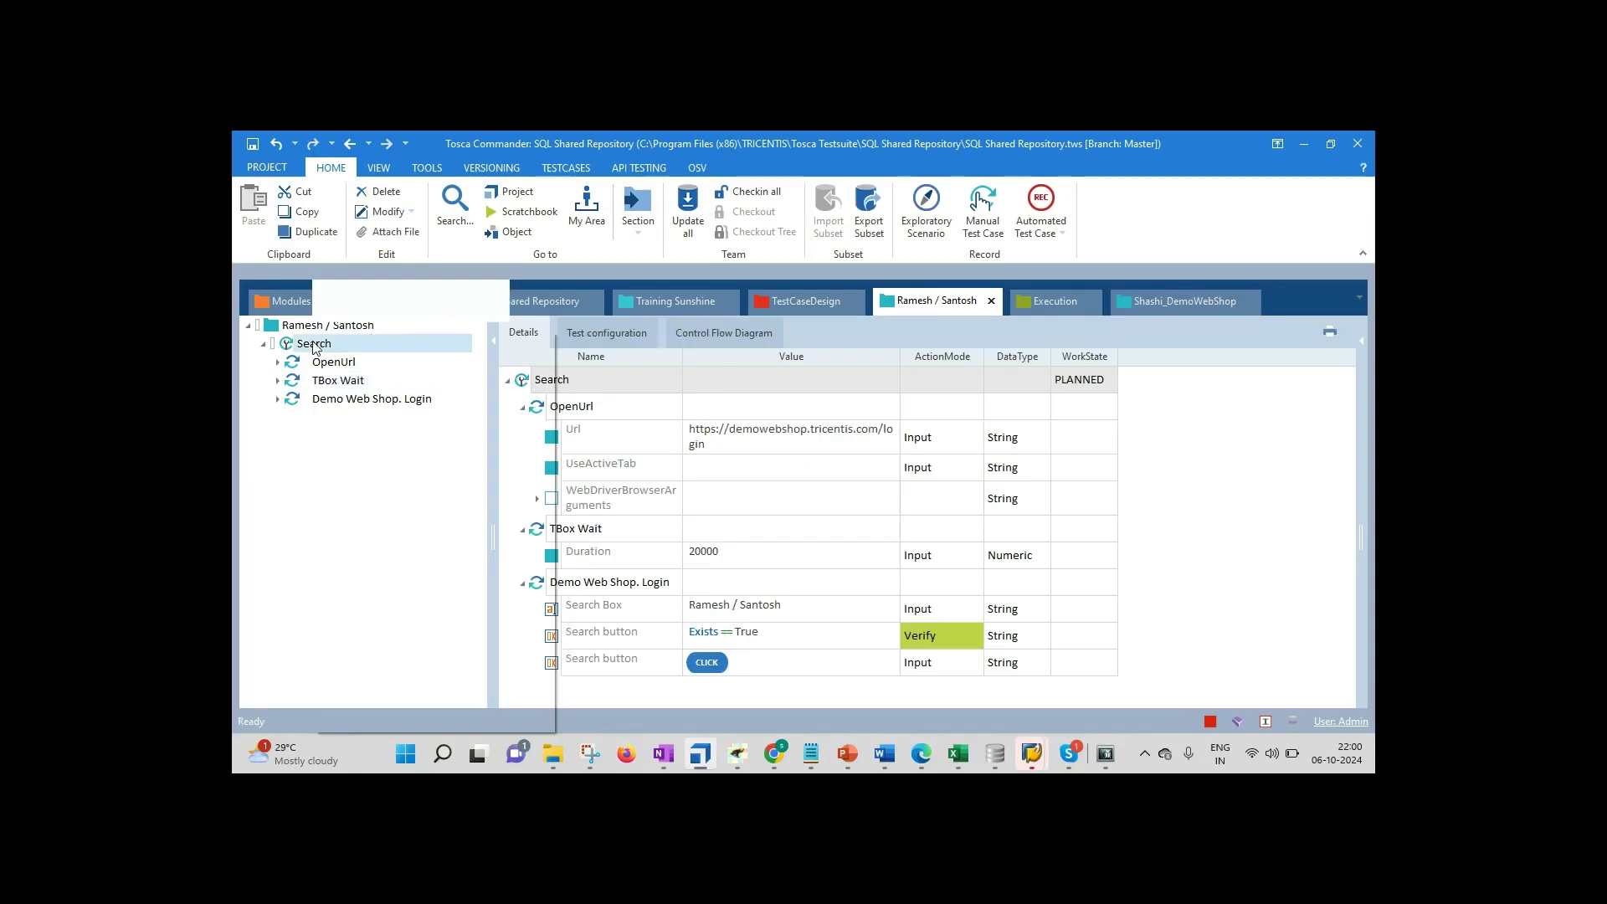
left_click(422, 424)
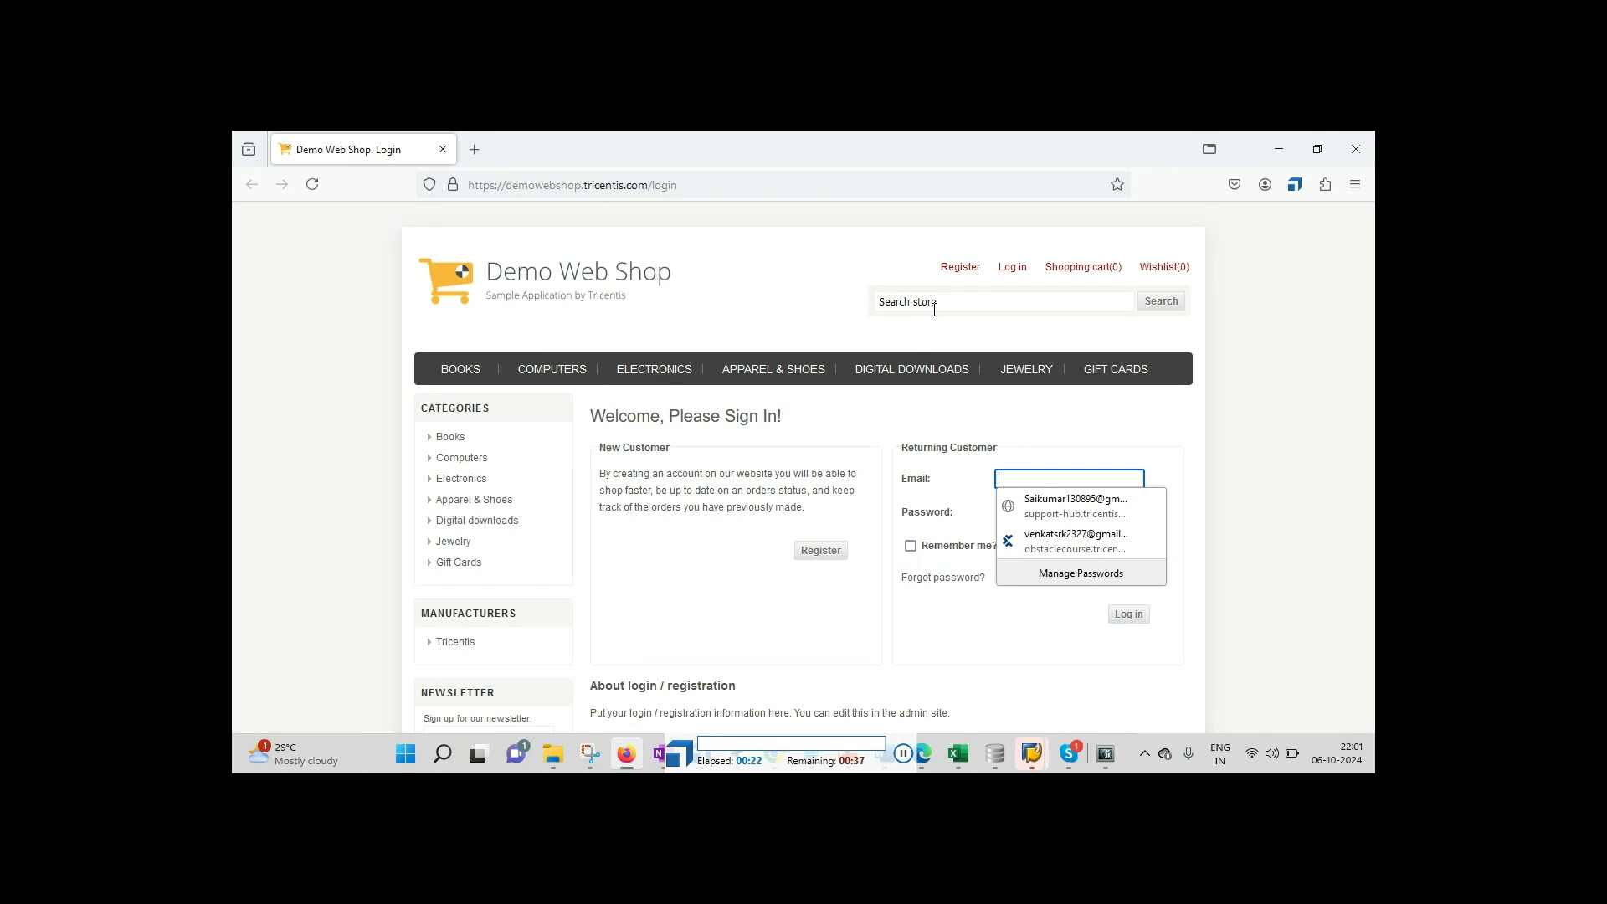
left_click(934, 309)
type("Ramesh / Santosh")
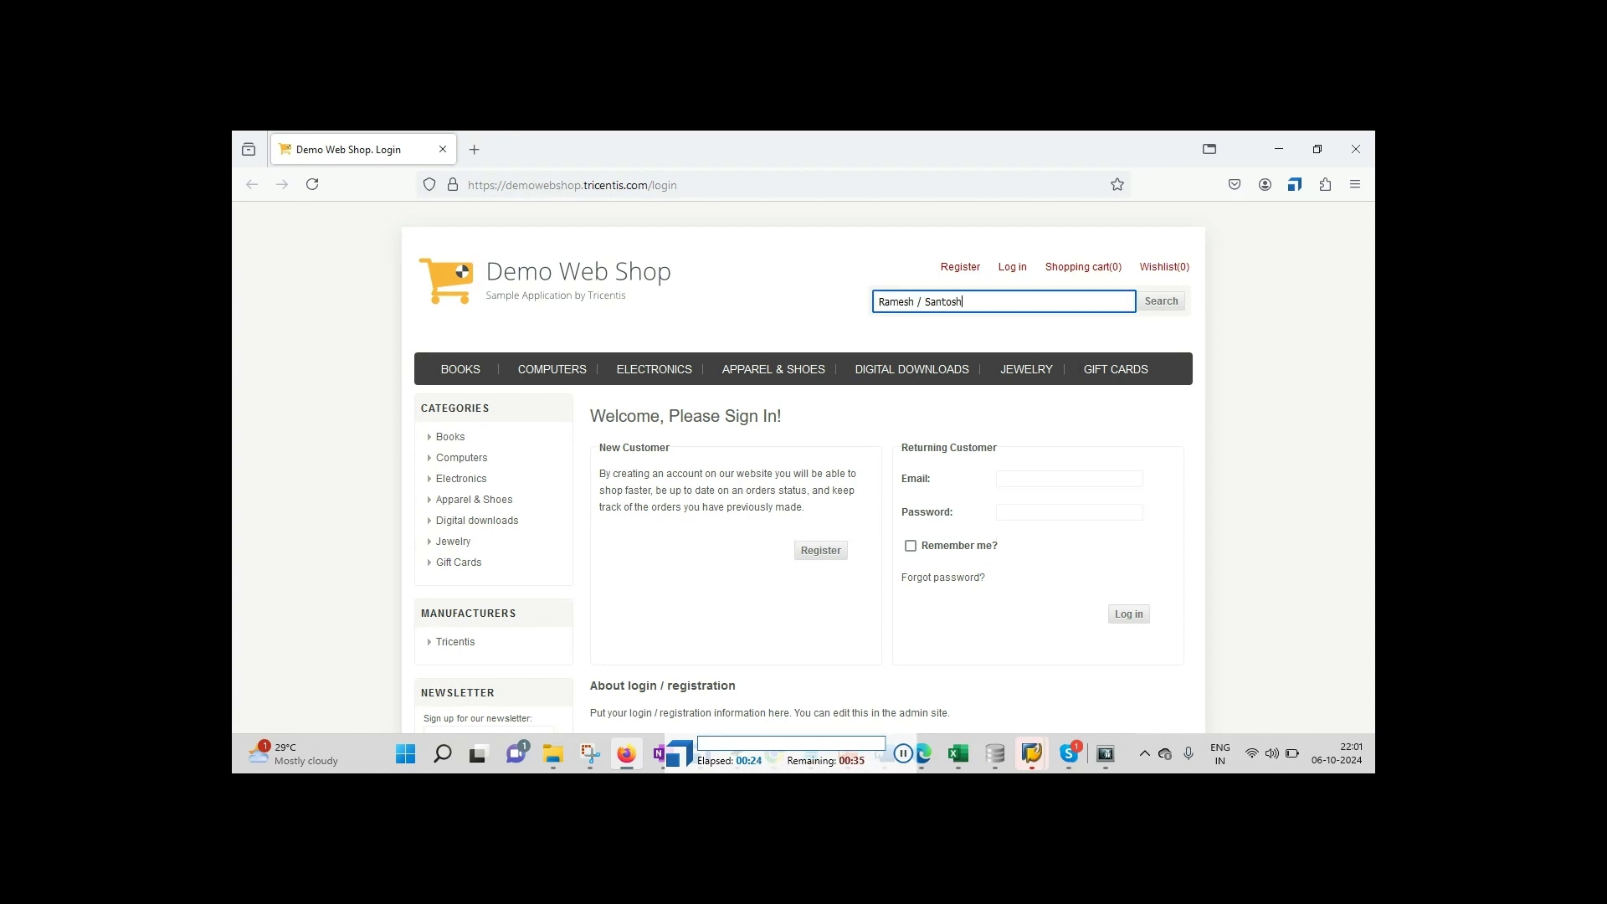
left_click(1163, 306)
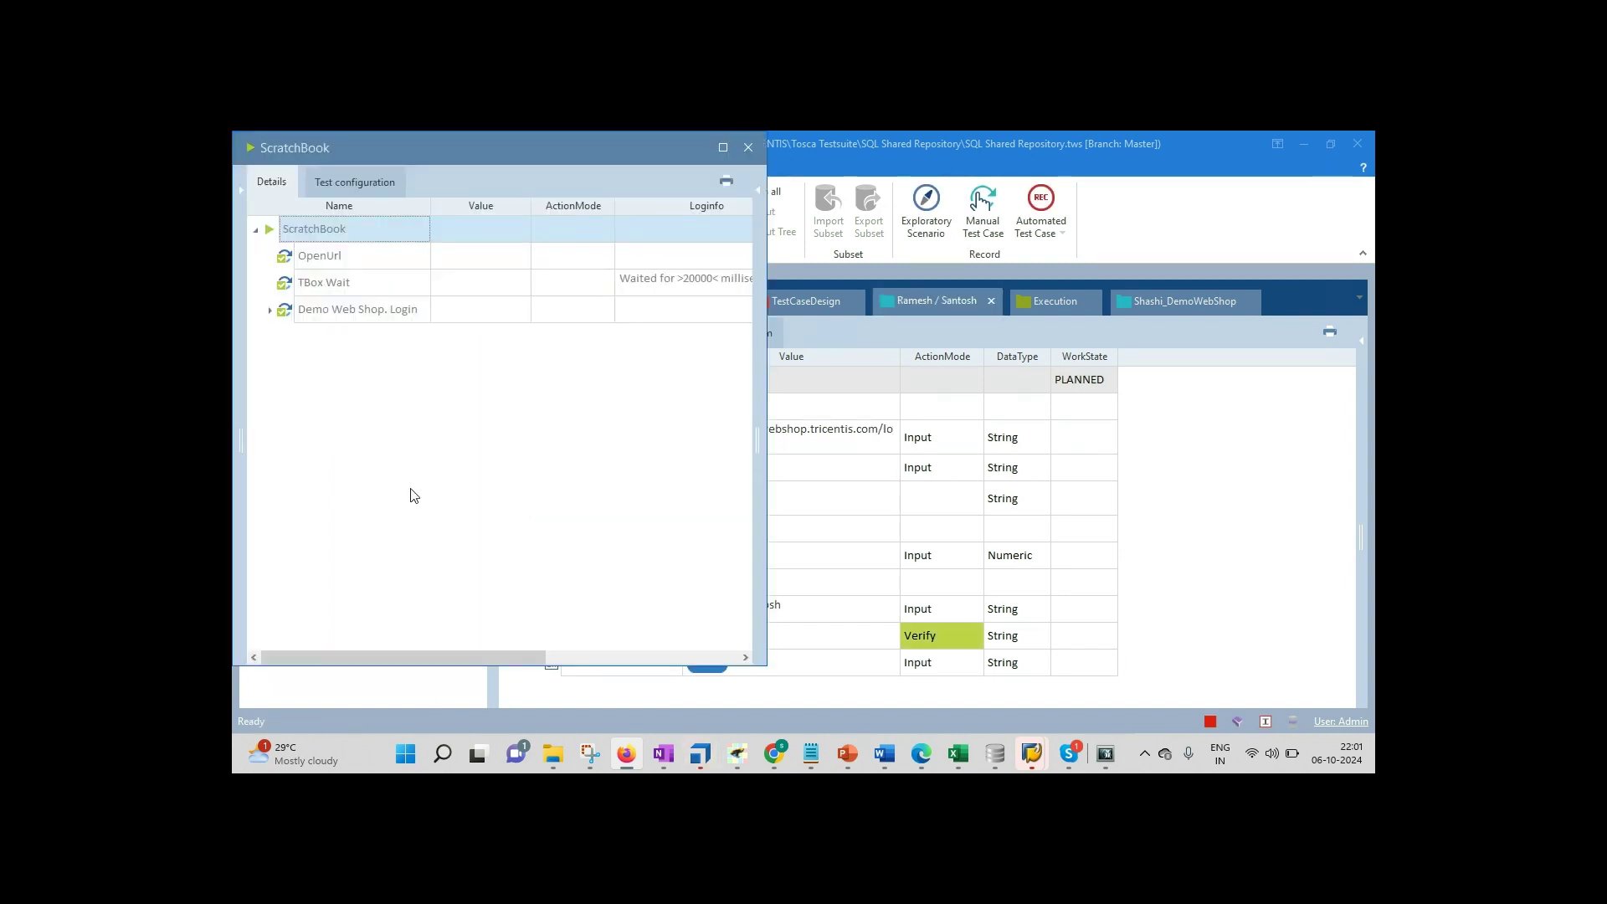
left_click(749, 148)
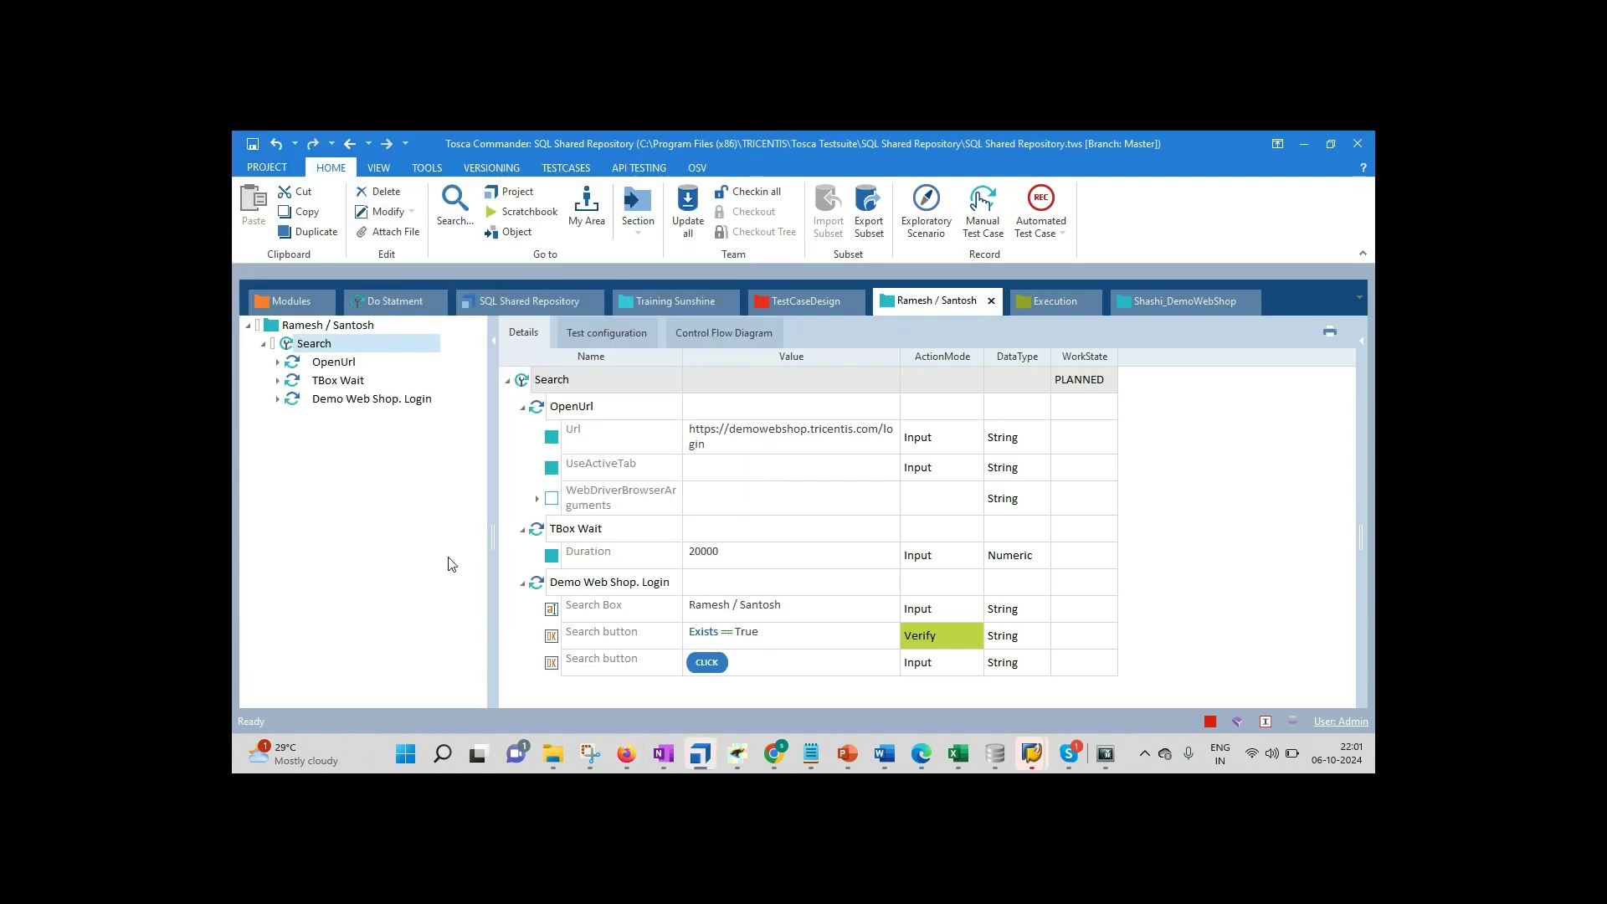
Step: Add the line 'button , Drop down list, Radio , Table,' below Do Statement in the notes
left_click(808, 755)
left_click(585, 641)
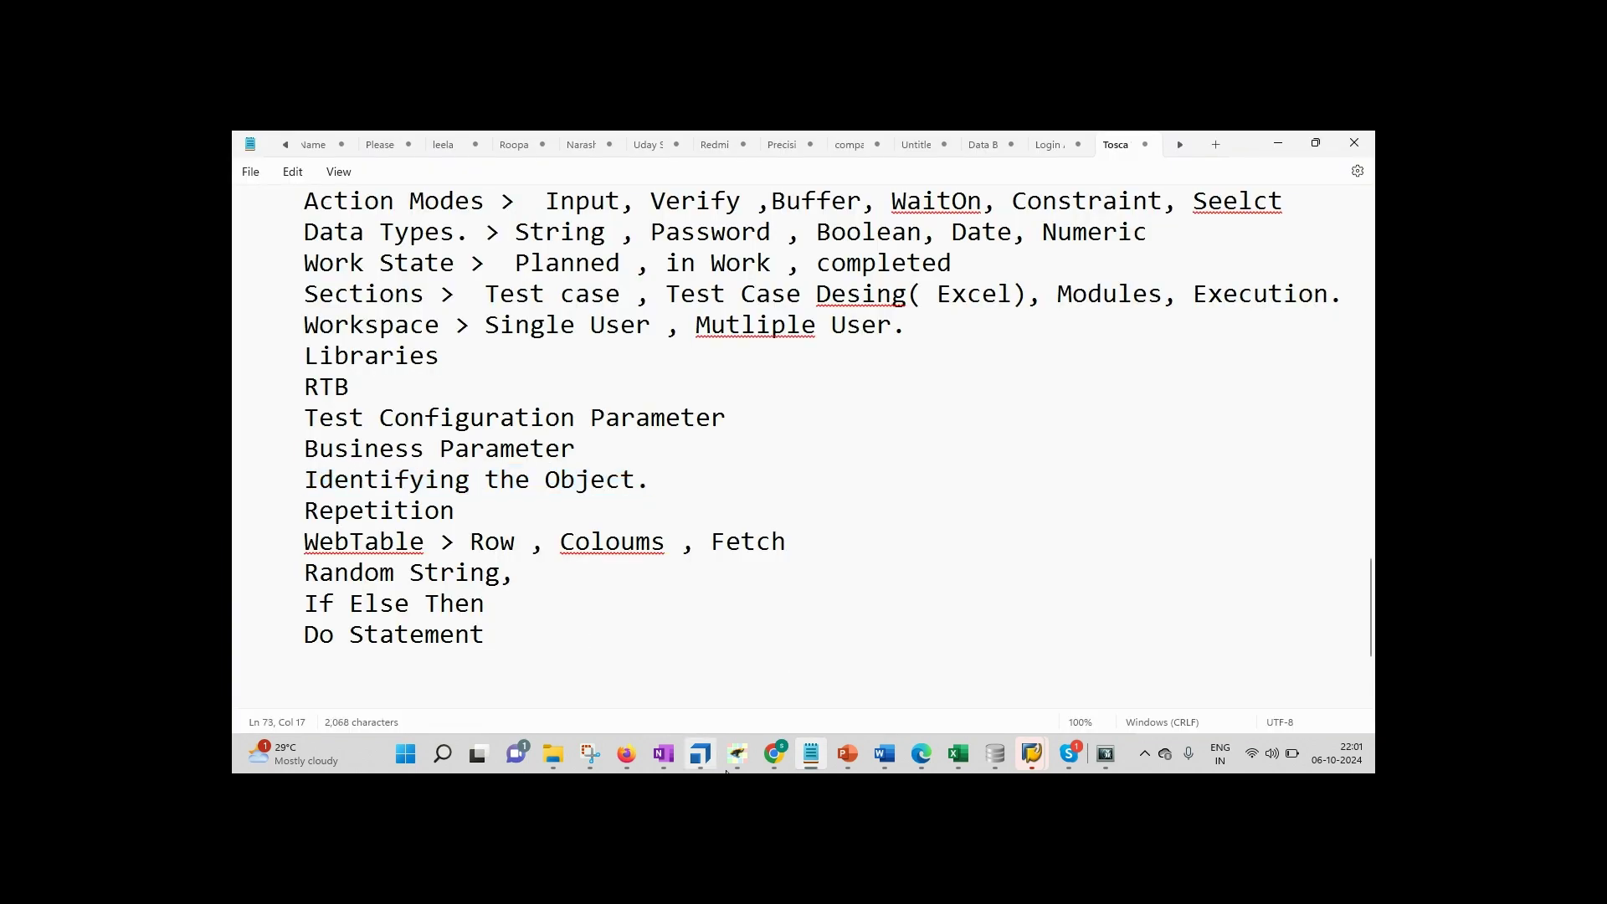
left_click(700, 753)
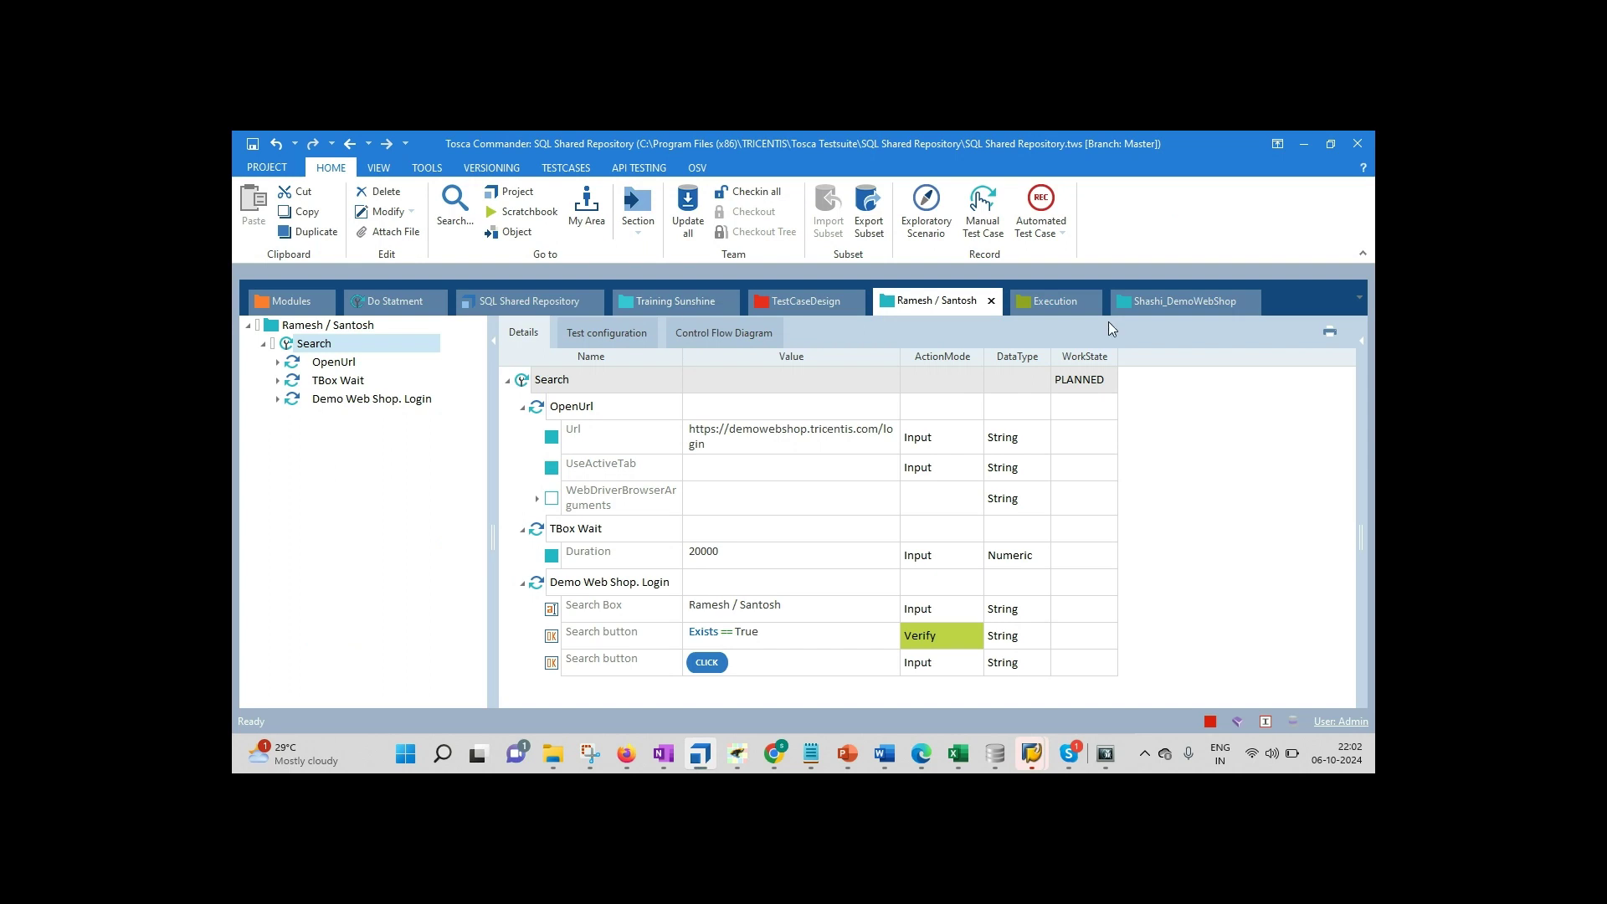
left_click(1153, 293)
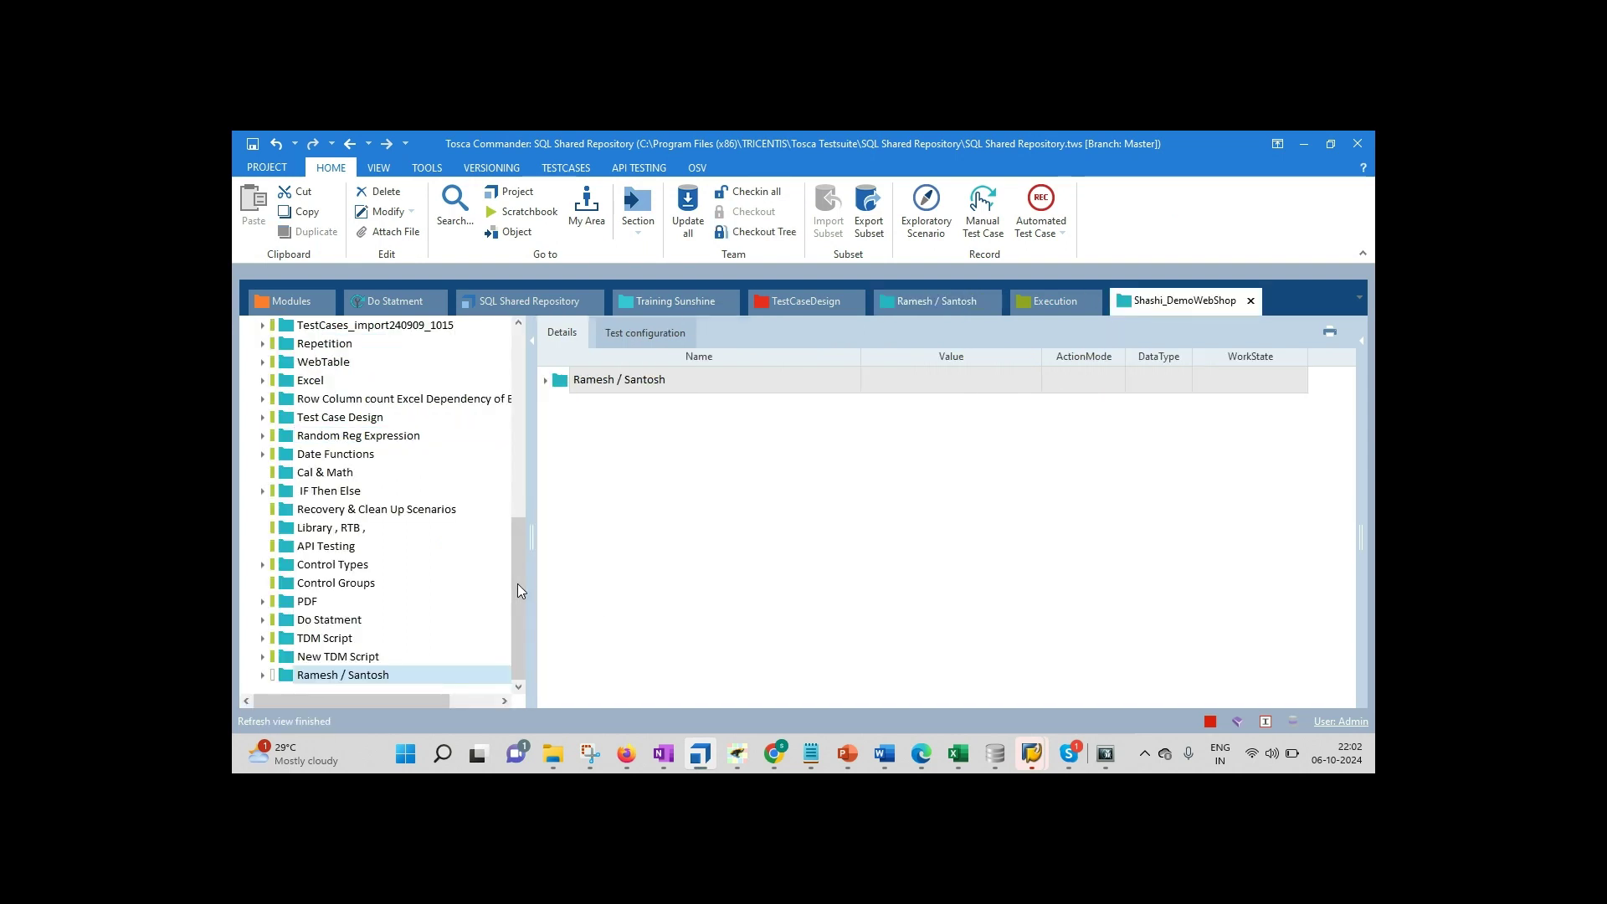
left_click(813, 765)
key("Return")
type("button , Drop ")
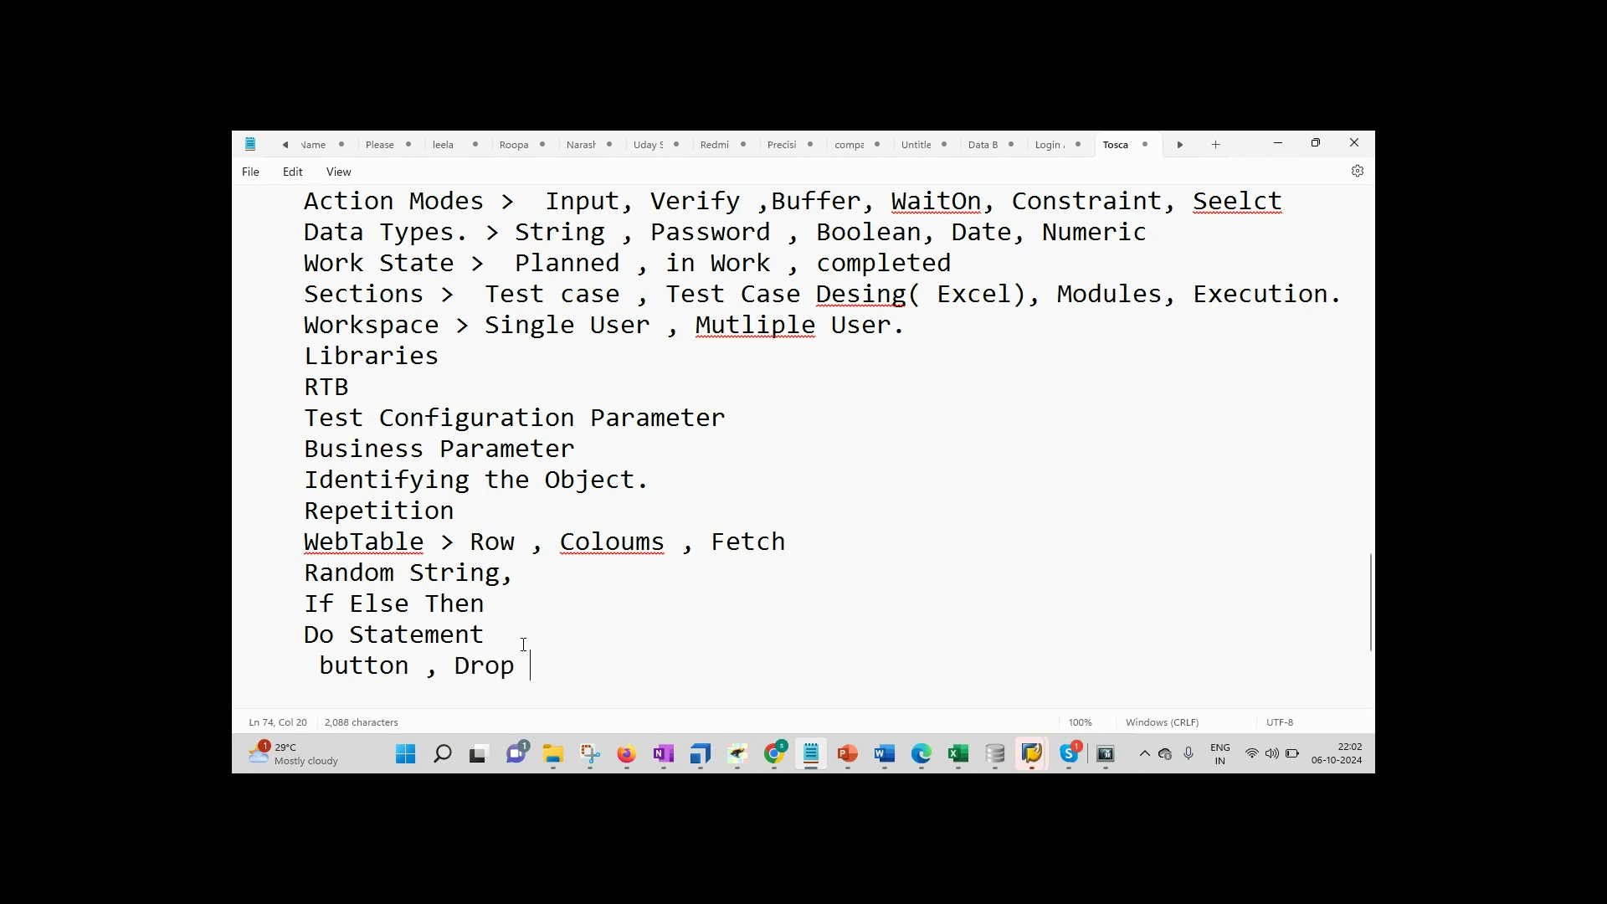
type("down list, Rai")
key("BackSpace")
type("dio , Table,")
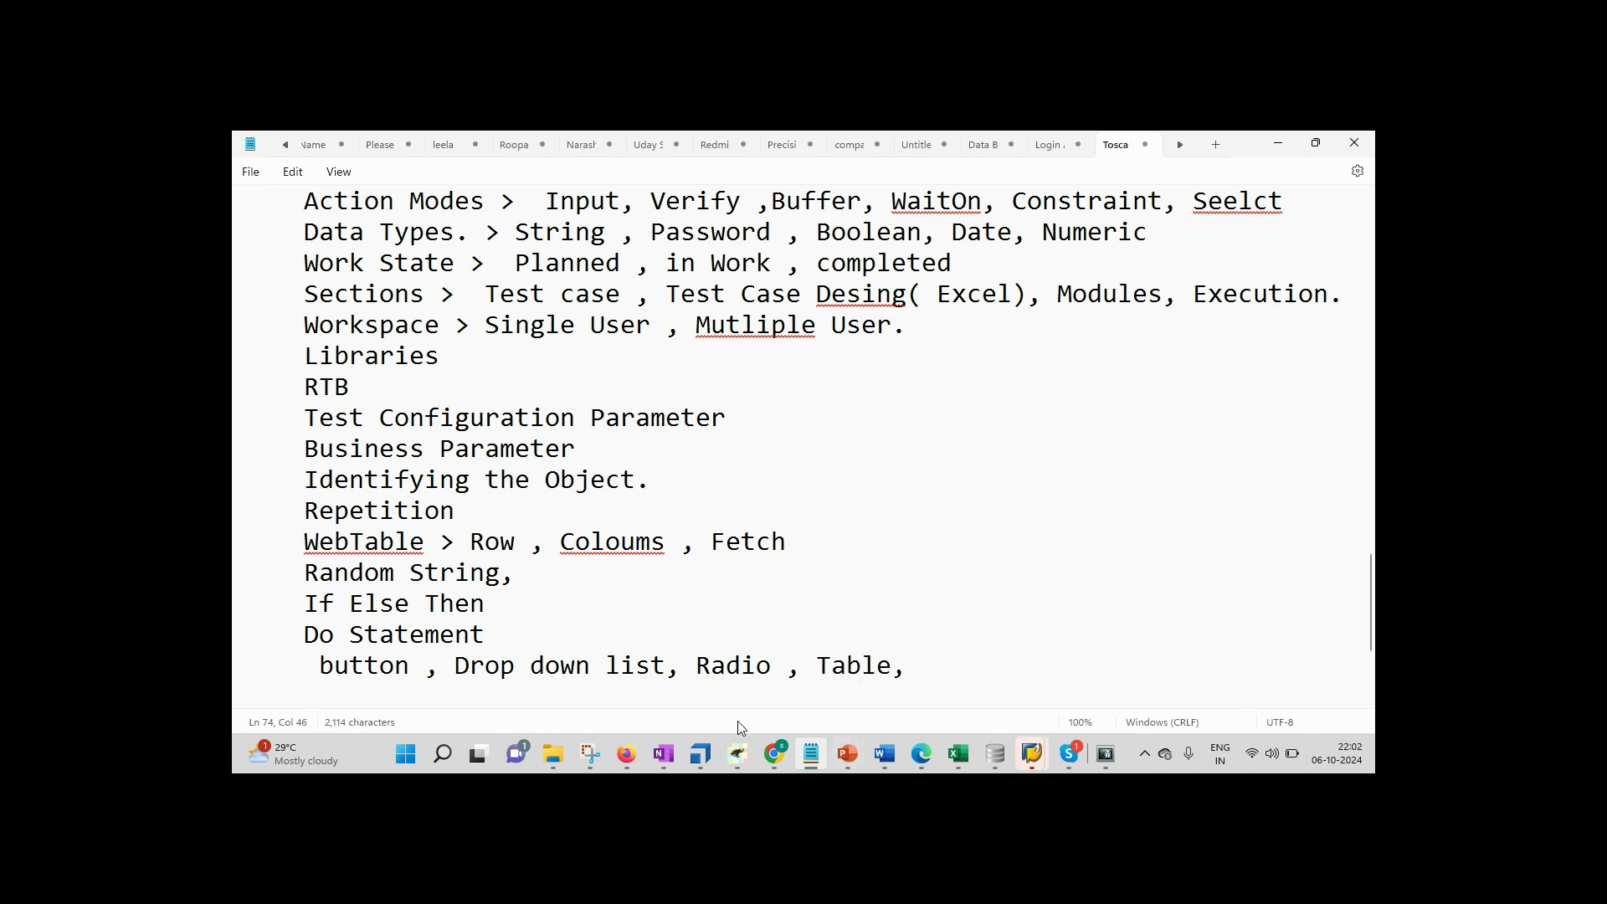
Step: Check the WebTable test case and the shop's search results, then review the Search test case's actions
left_click(714, 757)
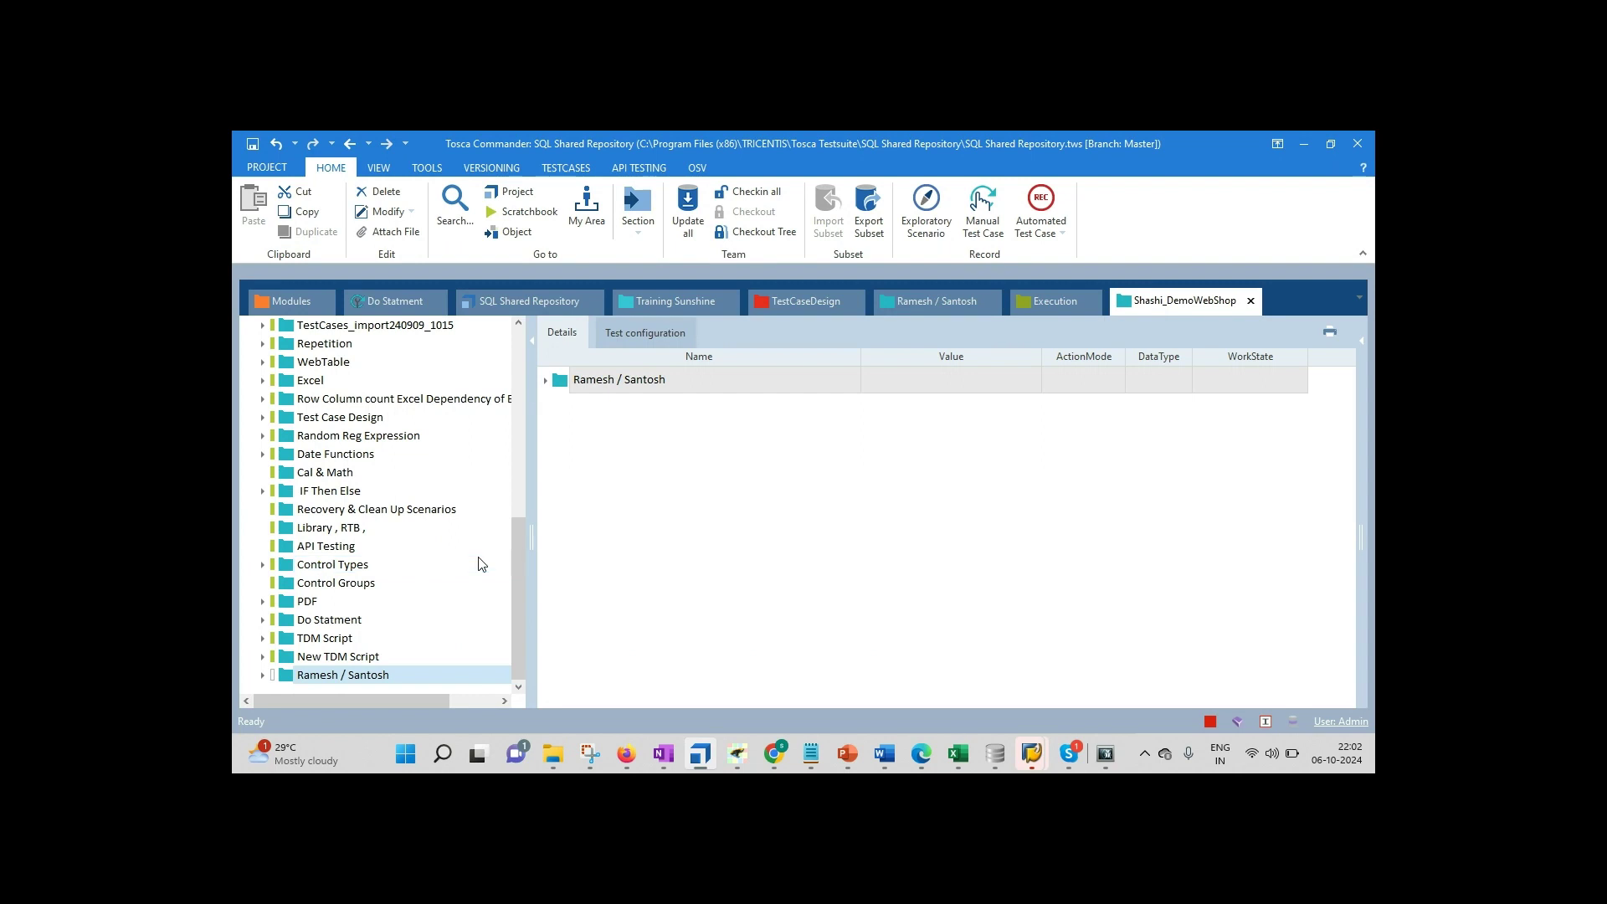
left_click(294, 369)
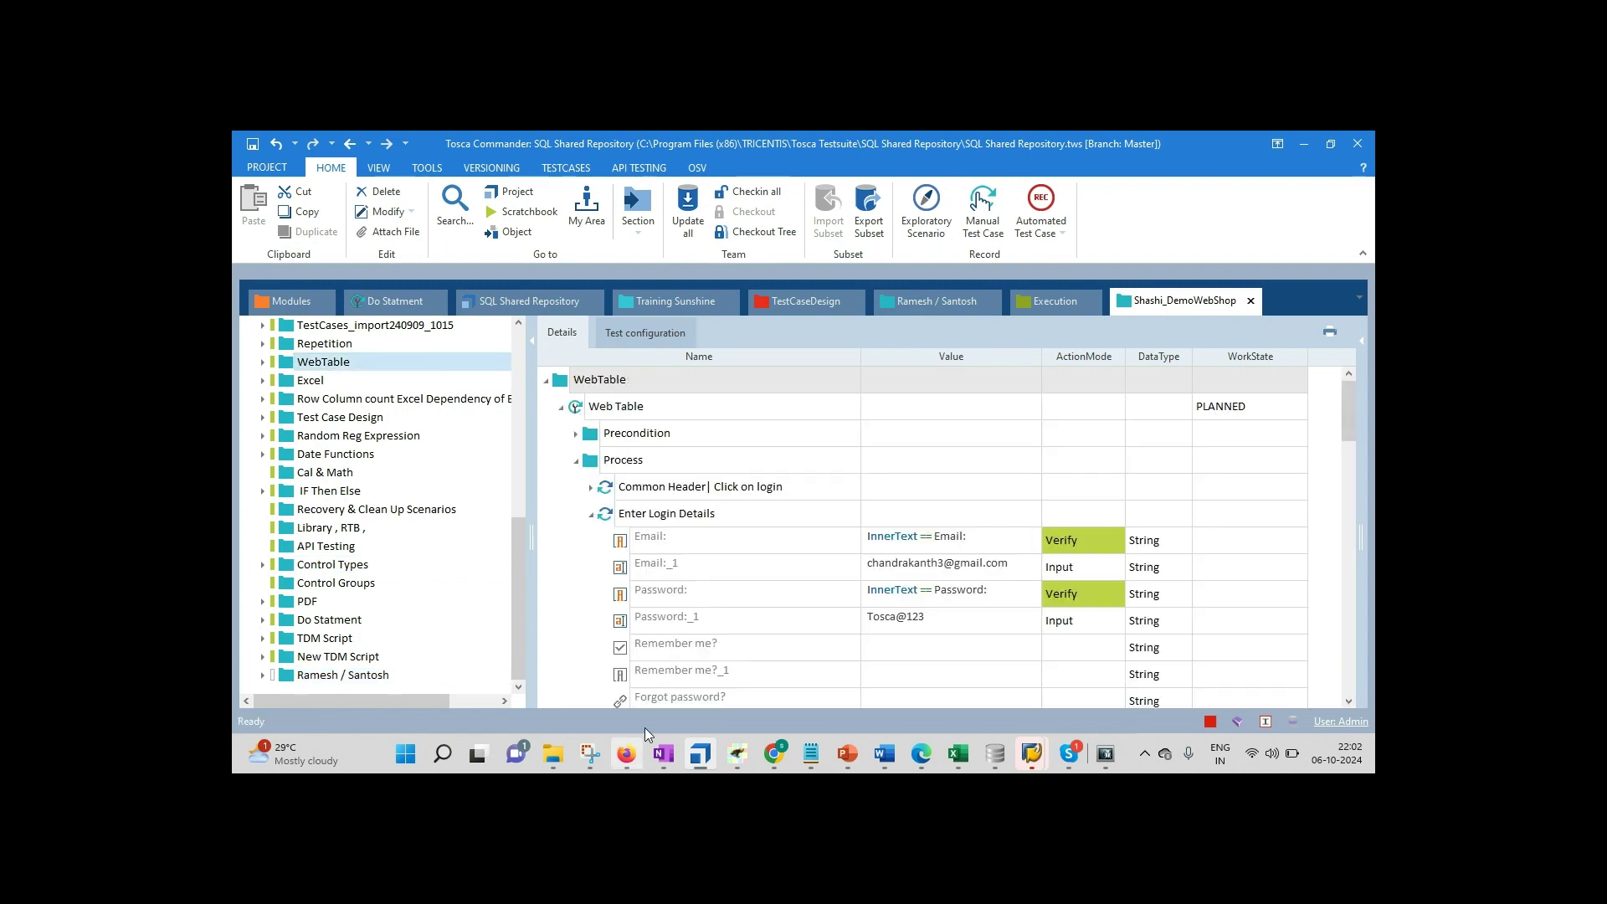
left_click(636, 756)
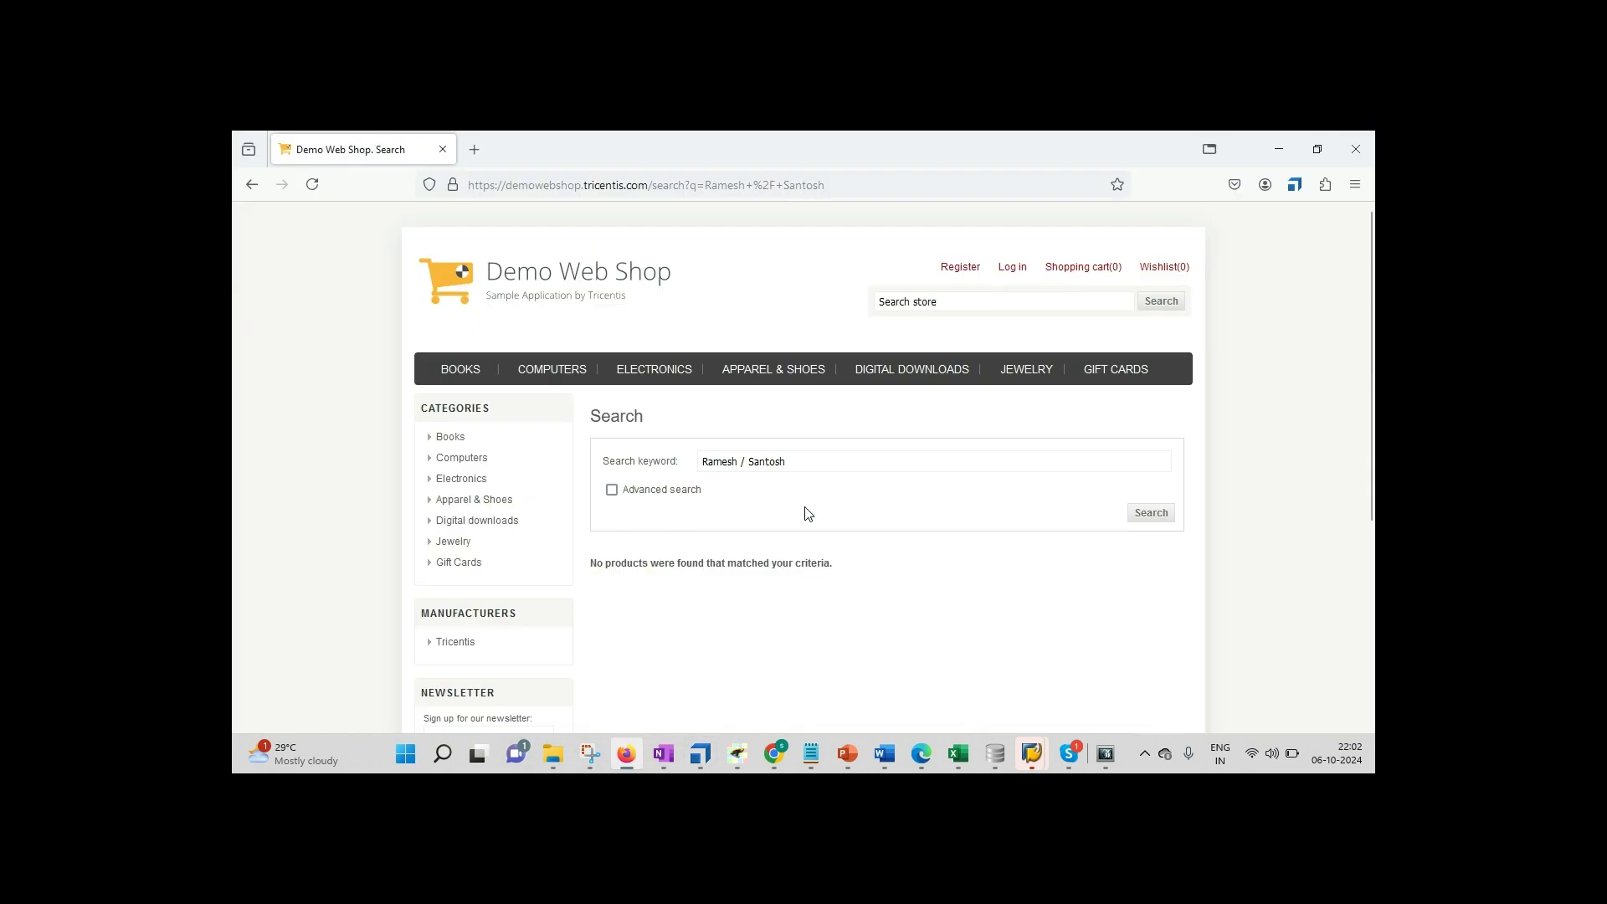
left_click(707, 749)
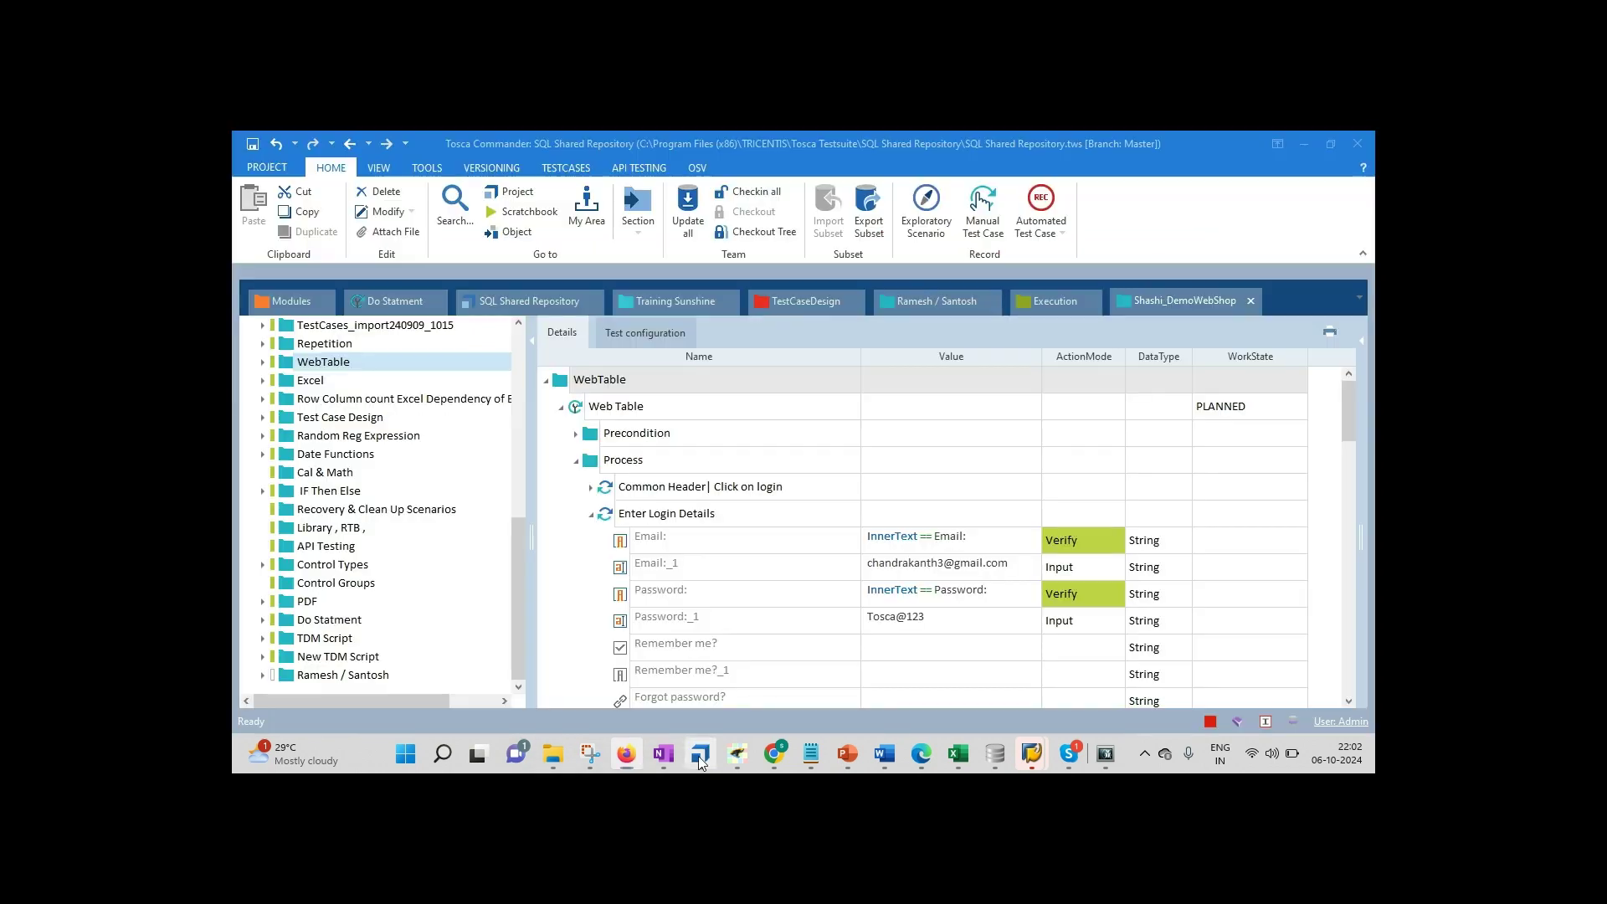
left_click(929, 298)
left_click(323, 344)
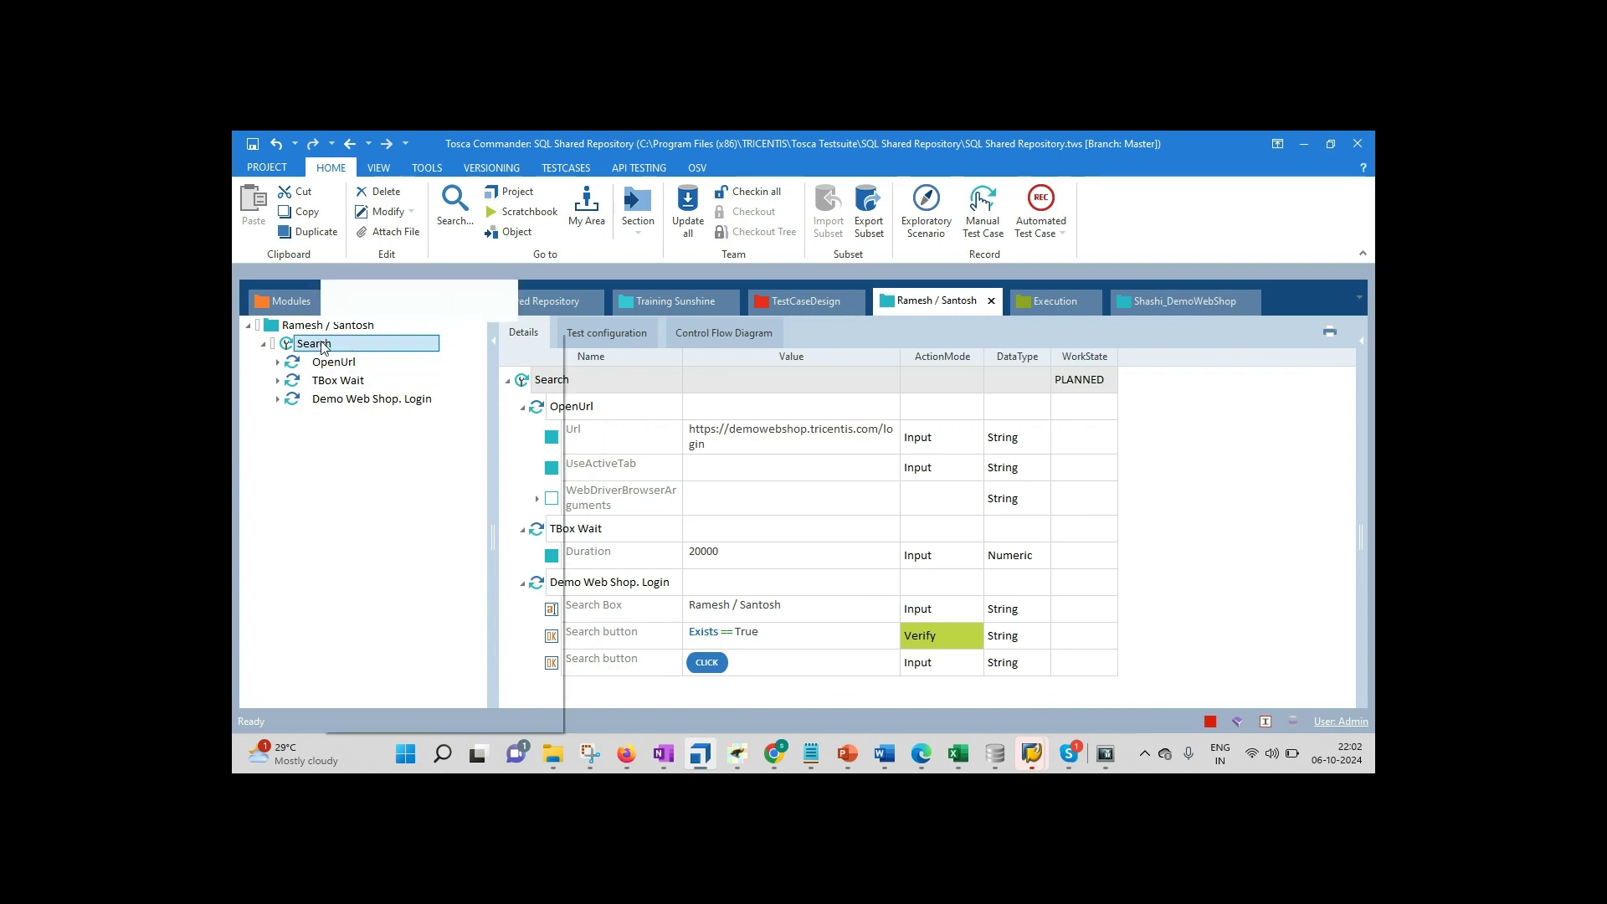
right_click(322, 339)
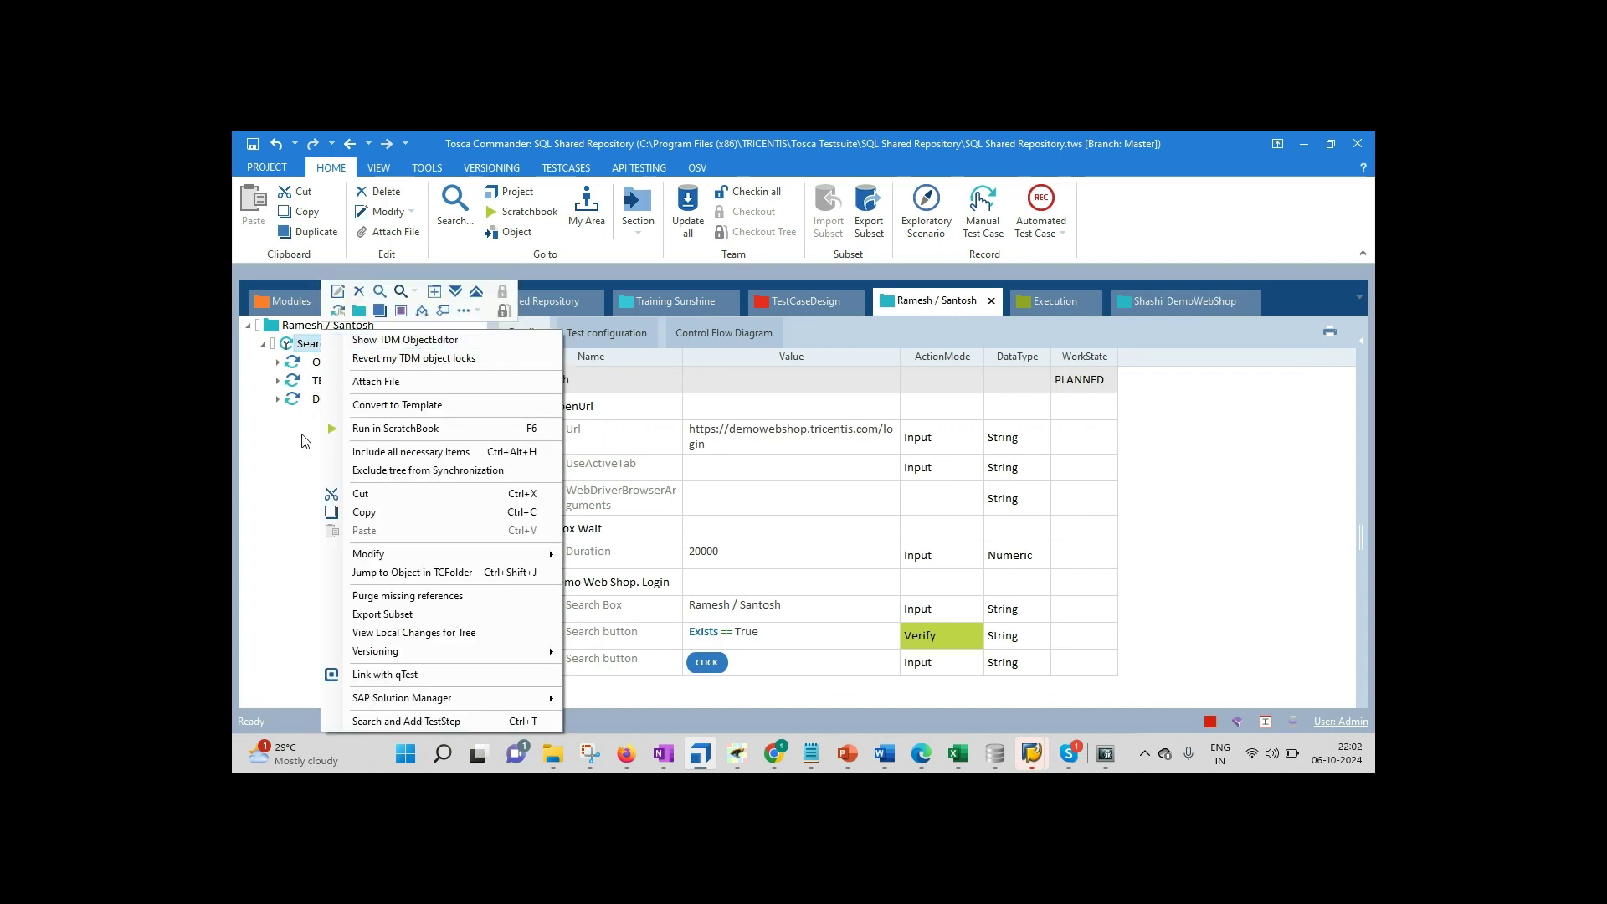
left_click(243, 466)
Step: In SQL Shared Repository, collapse Standard modules and start Scan › Application on the user's modules folder
left_click(505, 314)
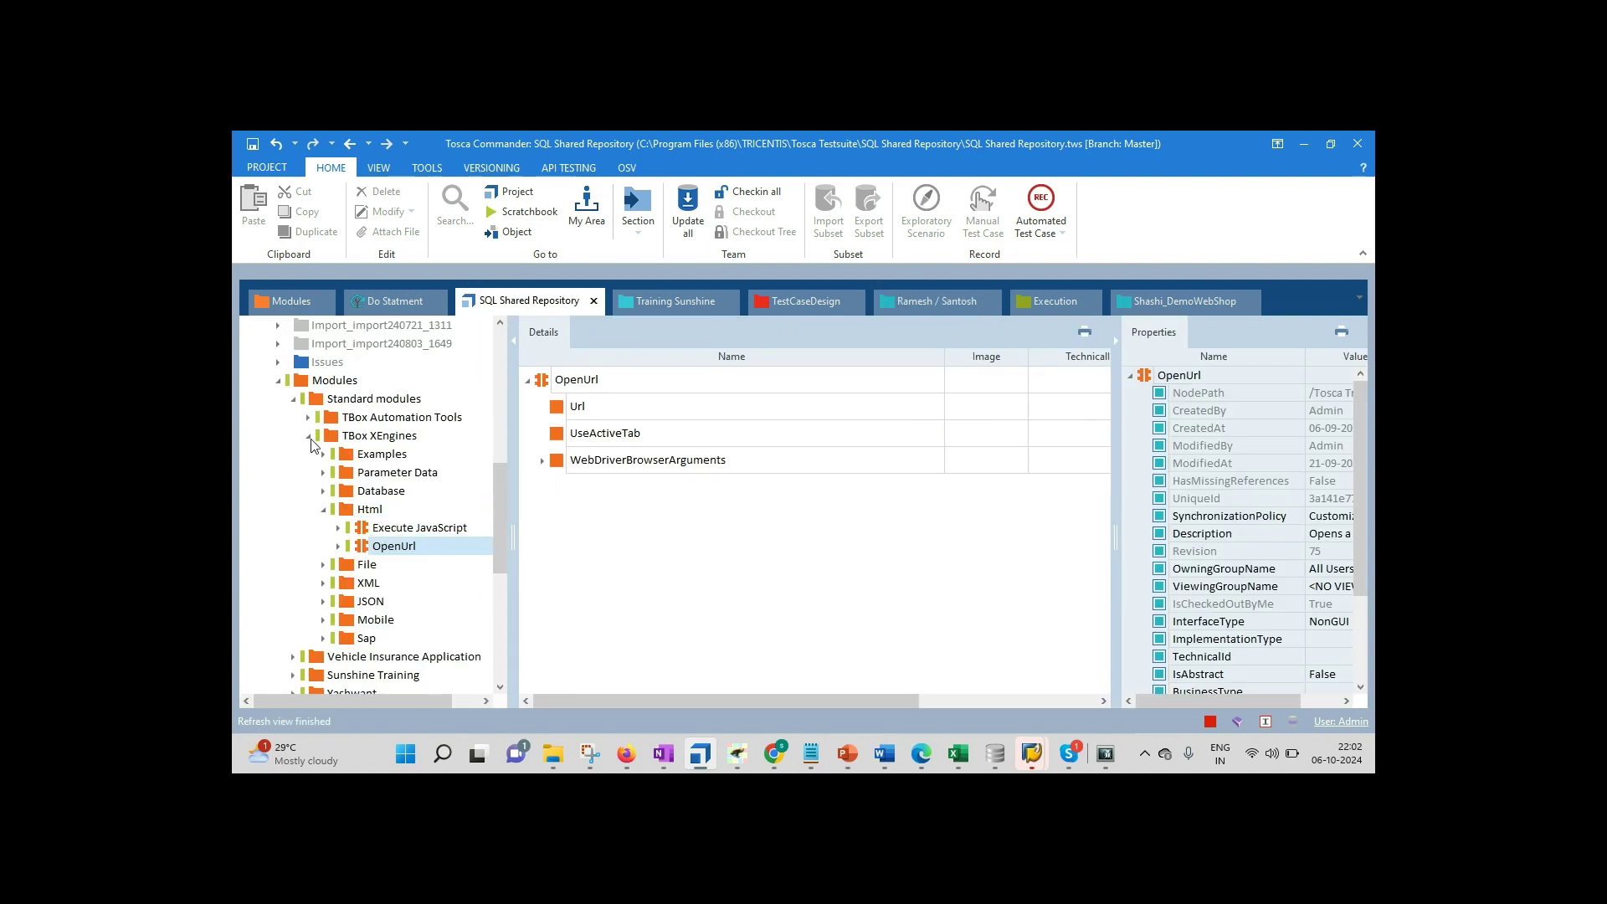
left_click(308, 436)
left_click(293, 399)
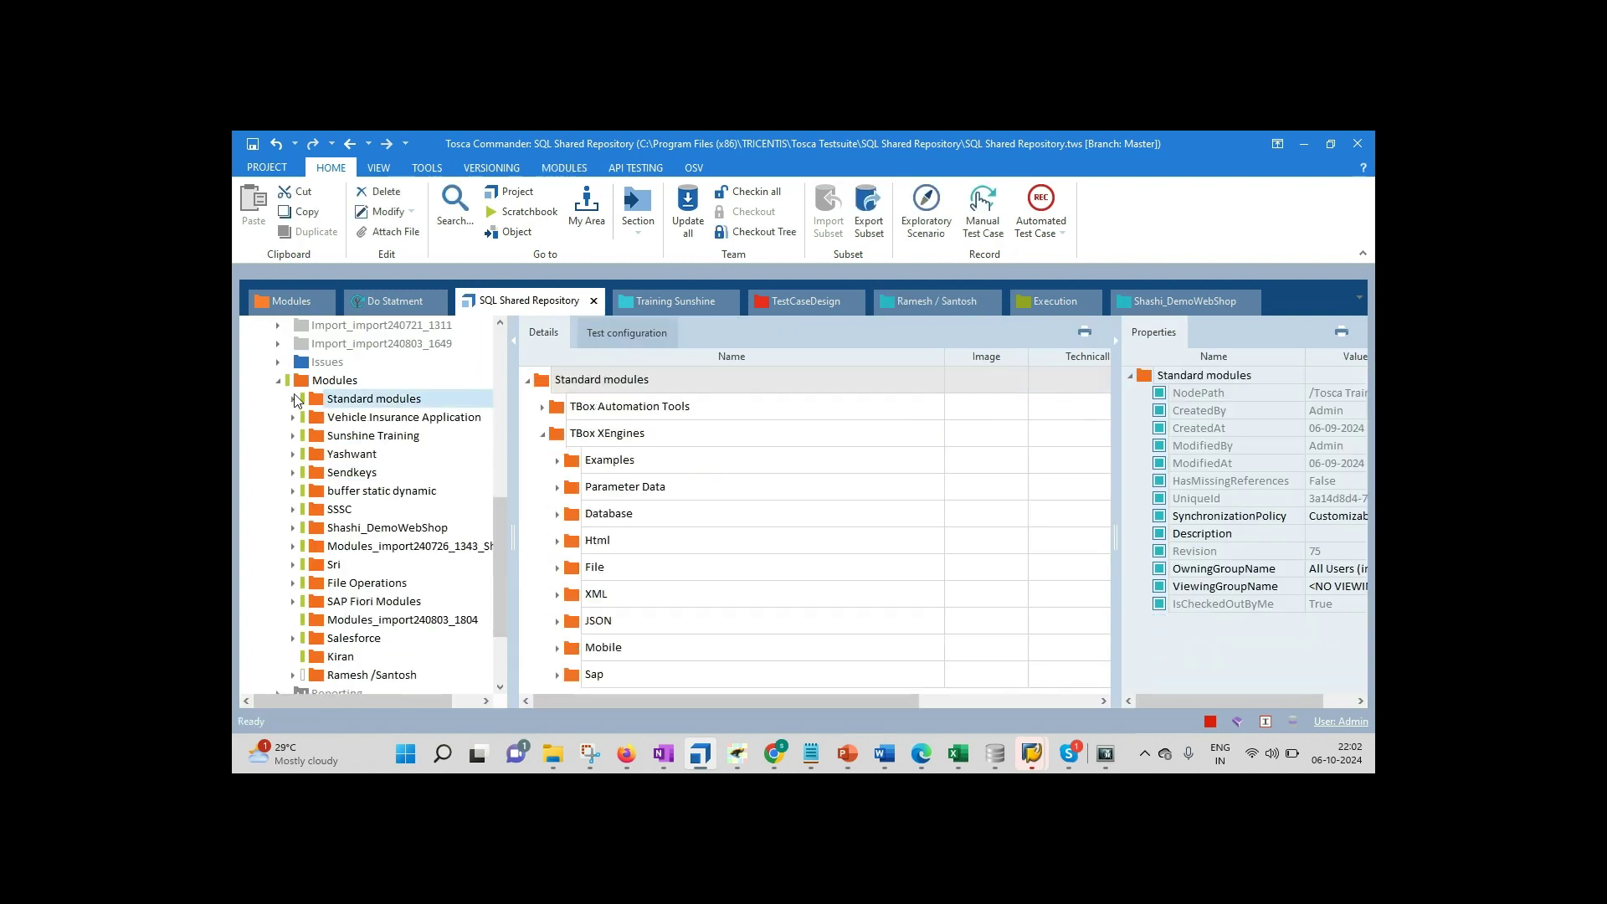
left_click(362, 675)
right_click(363, 678)
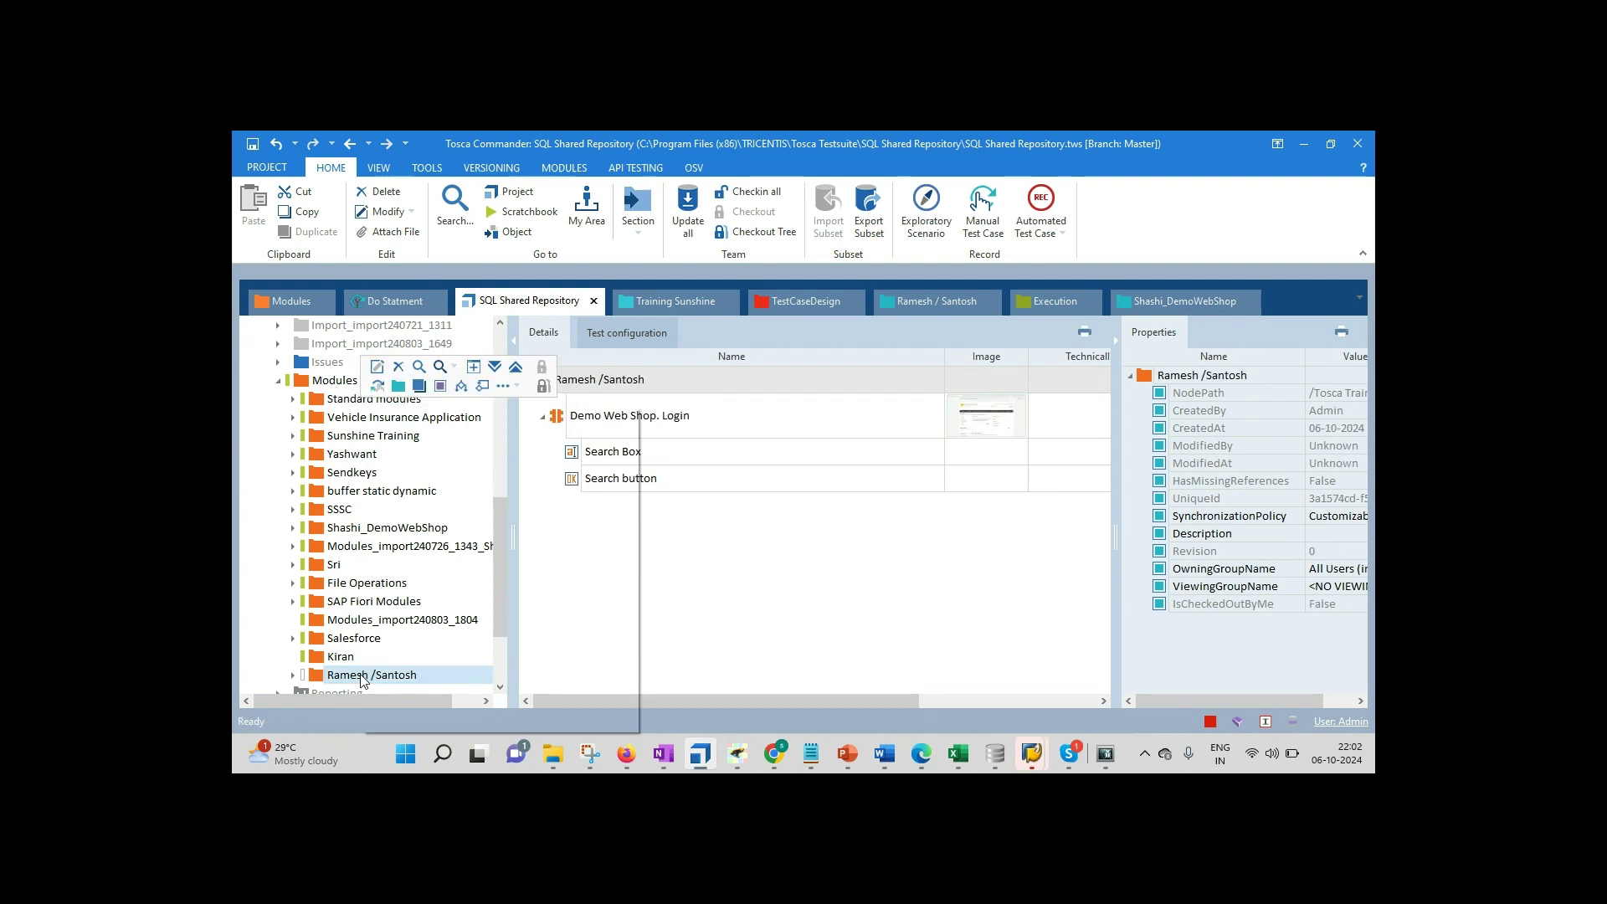
mouse_move(617, 500)
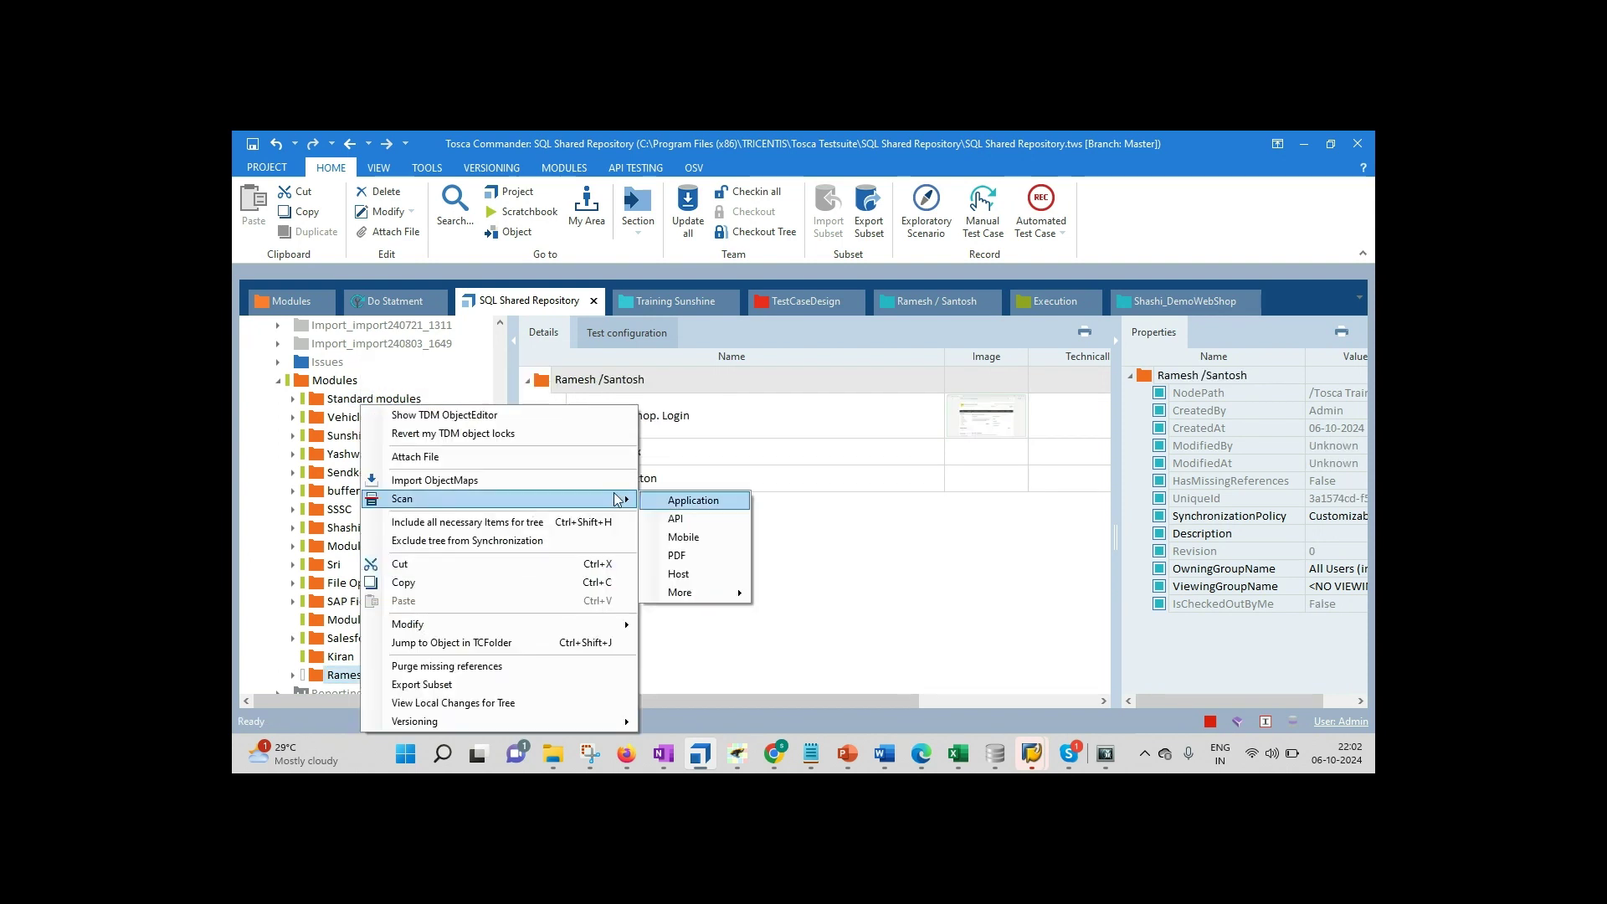
left_click(686, 499)
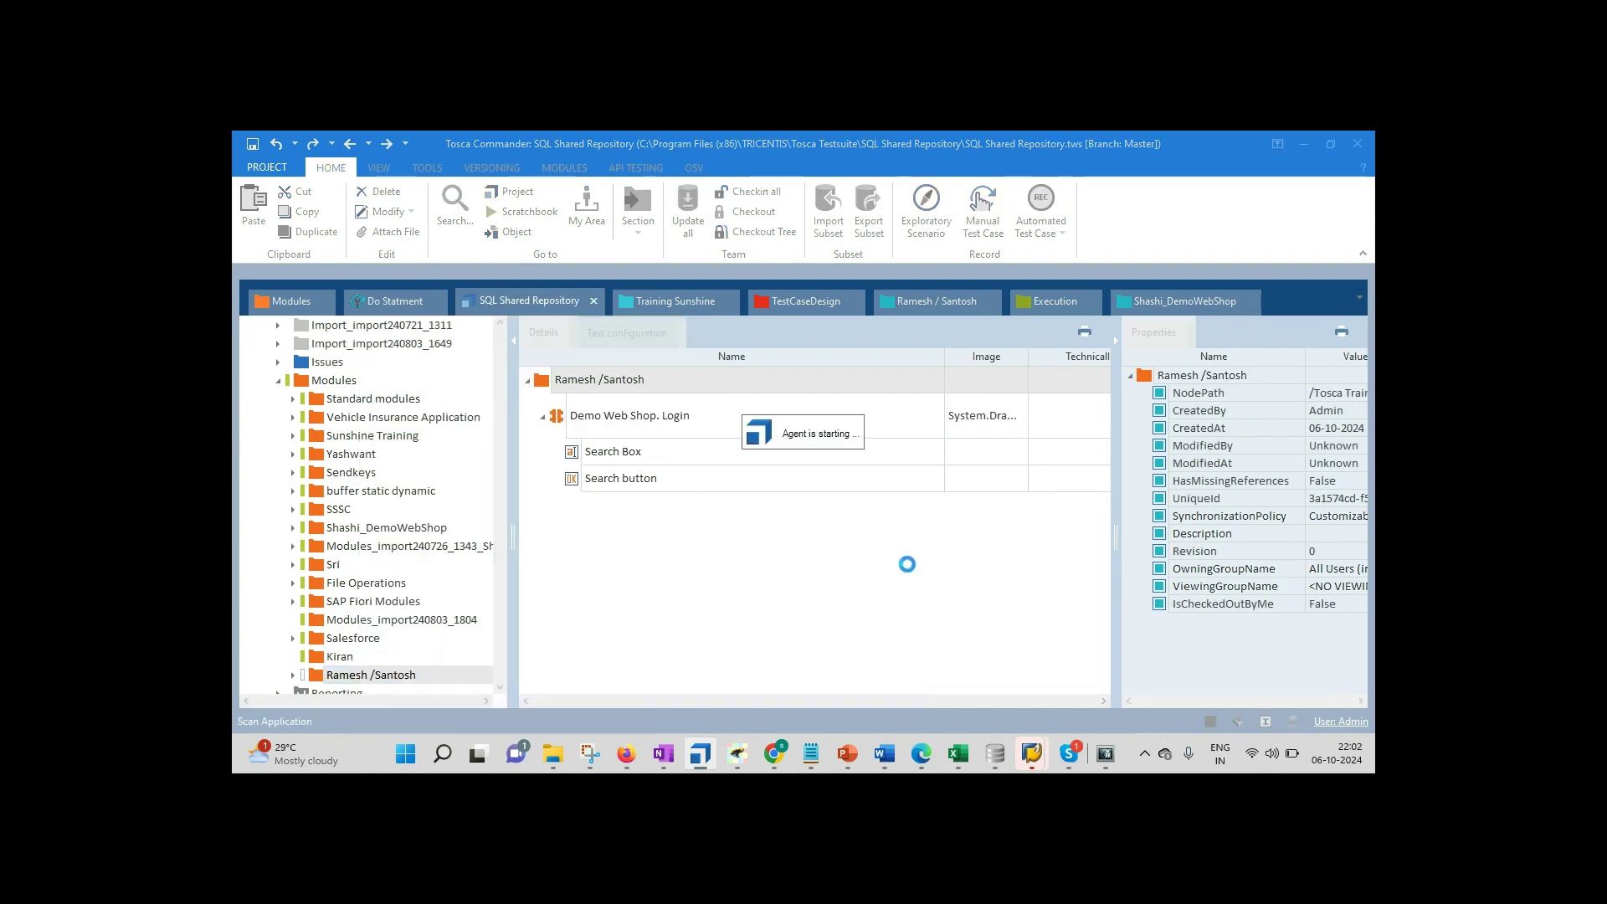